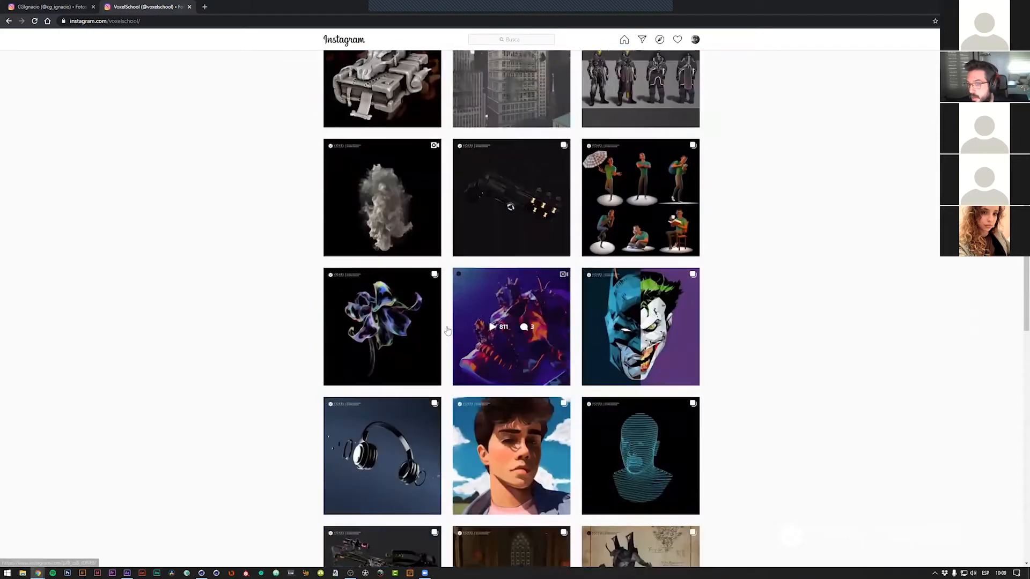
Step: Look through the posts on the voxelschool Instagram profile and switch back to Cinema 4D
scroll(490, 336, down, 5)
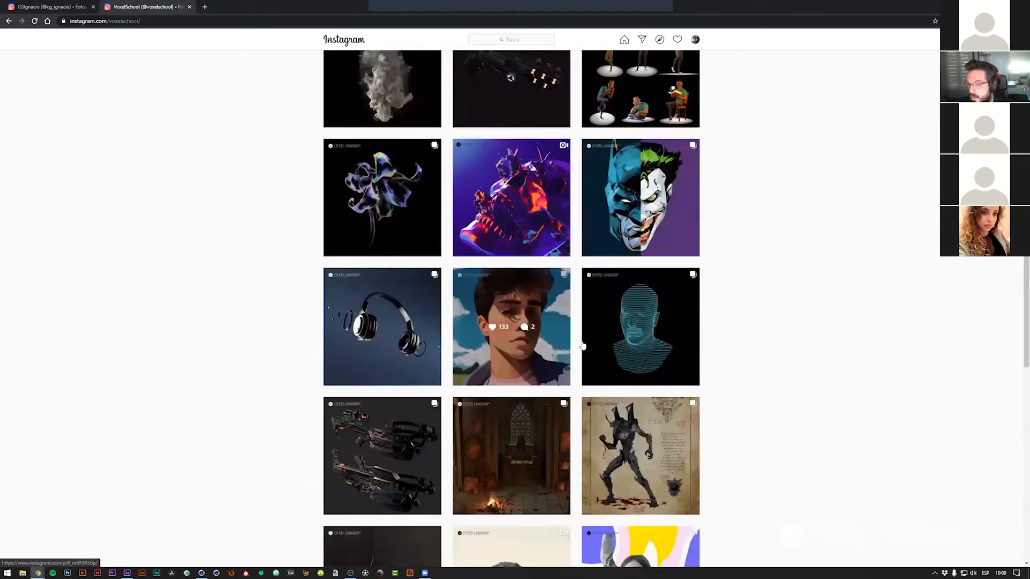
scroll(659, 346, down, 3)
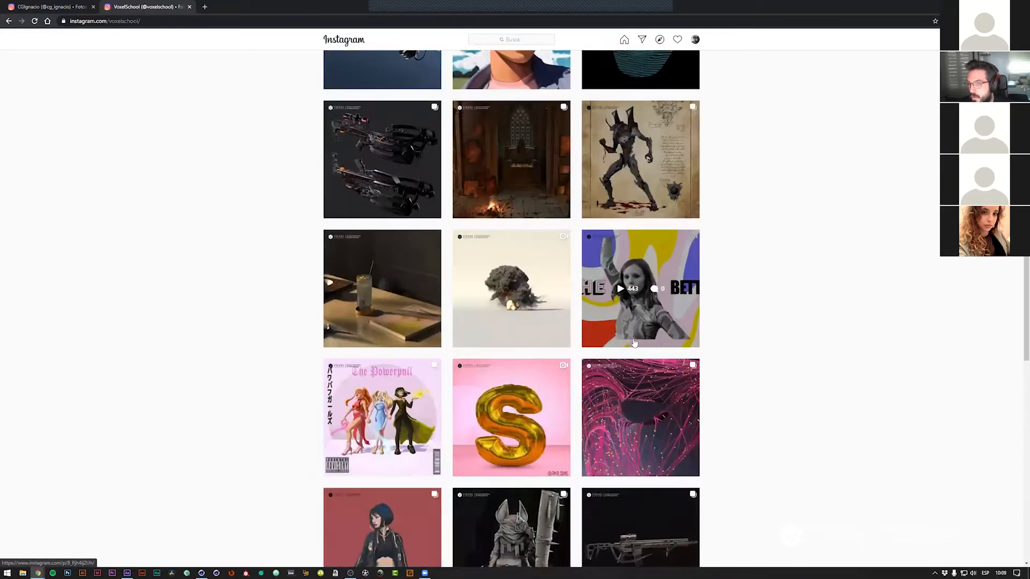
scroll(774, 286, up, 6)
scroll(776, 279, up, 8)
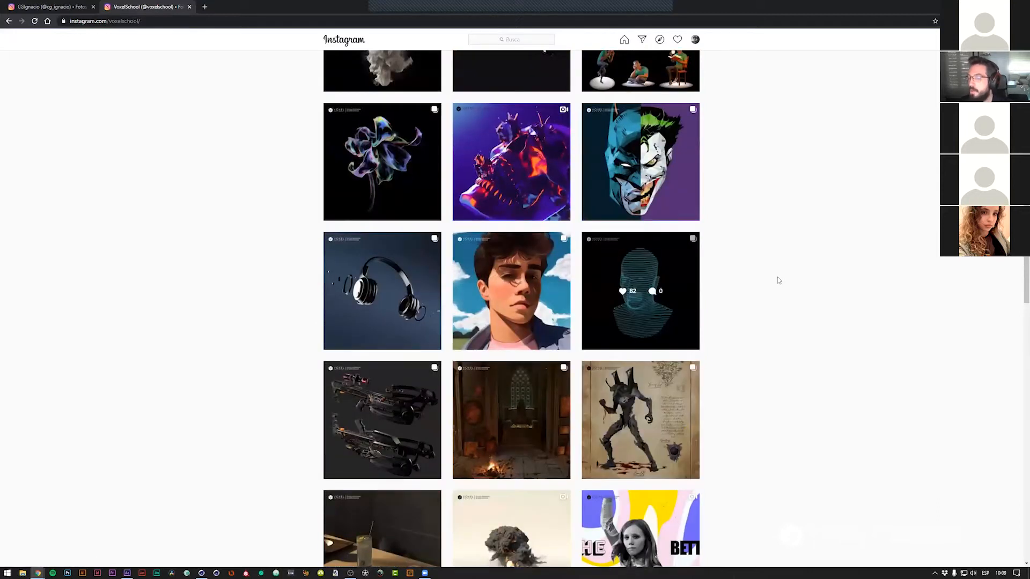
scroll(511, 309, up, 5)
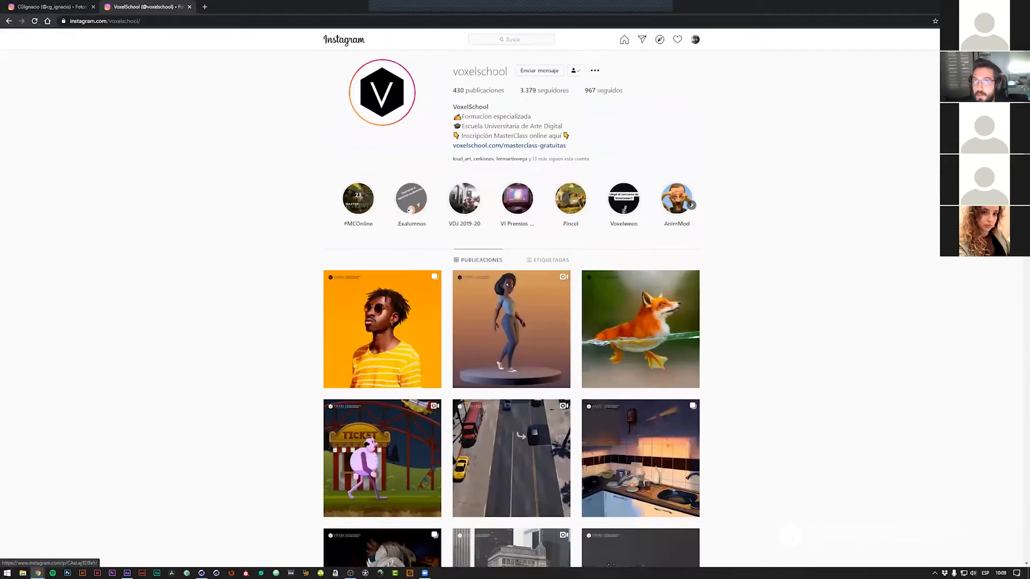
click(968, 7)
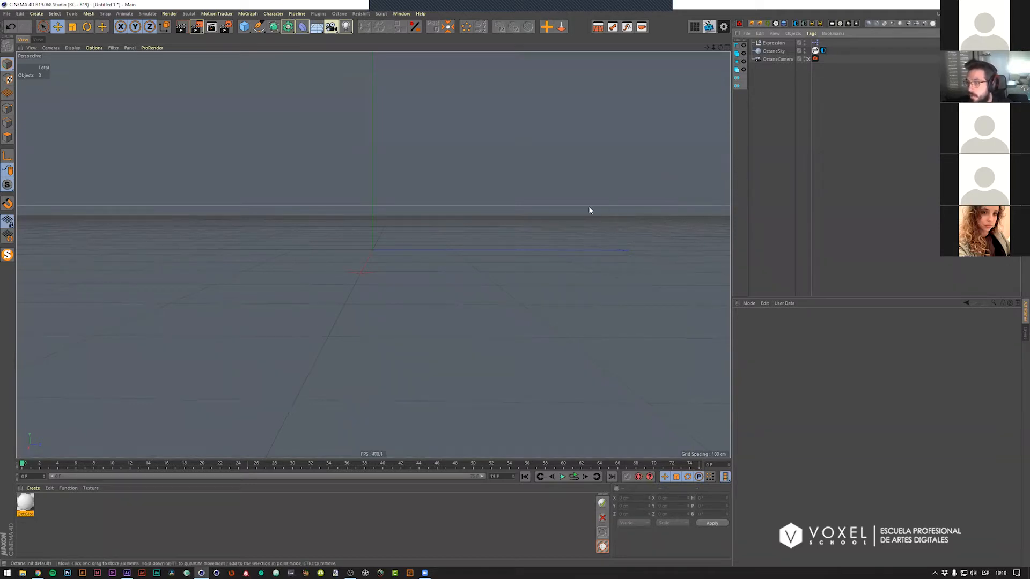
Step: Add a cube primitive to the empty scene and view it from an angled perspective
click(244, 31)
mouse_move(427, 207)
alt+mouse_down()
mouse_move(373, 253)
mouse_move(424, 207)
alt+mouse_up()
alt+middle_drag(423, 208, 348, 252)
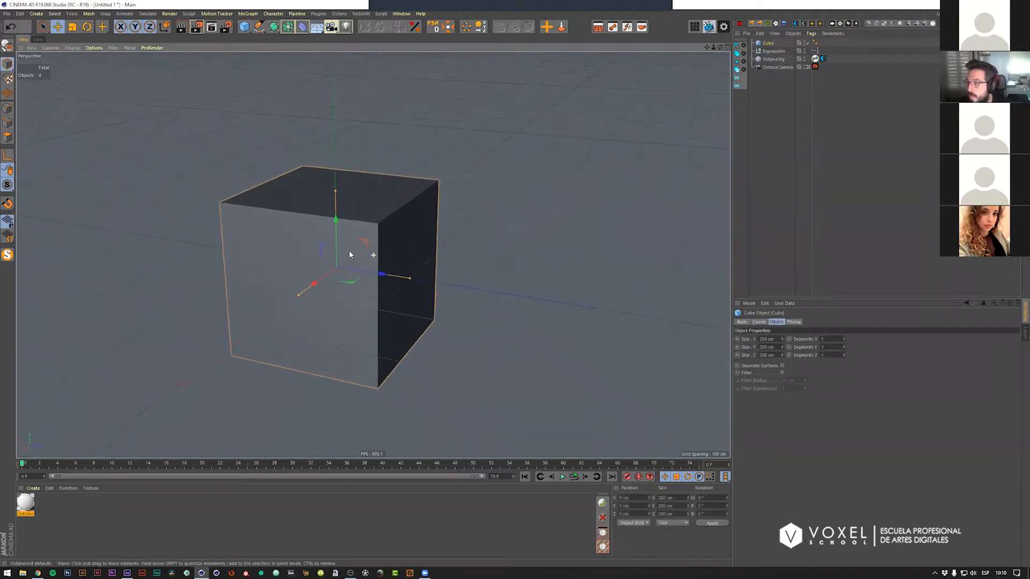
scroll(362, 256, down, 2)
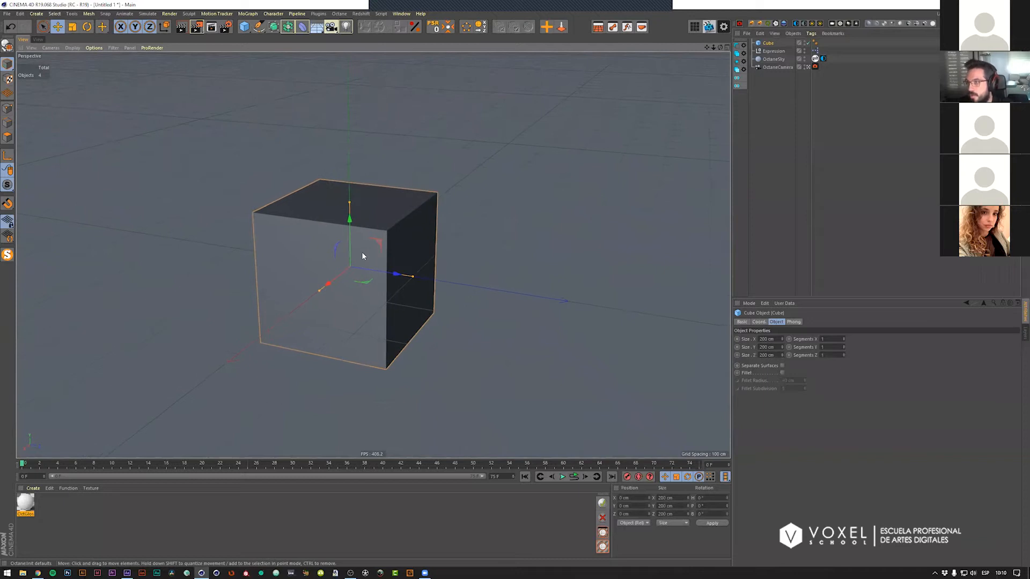
alt+drag(365, 256, 391, 262)
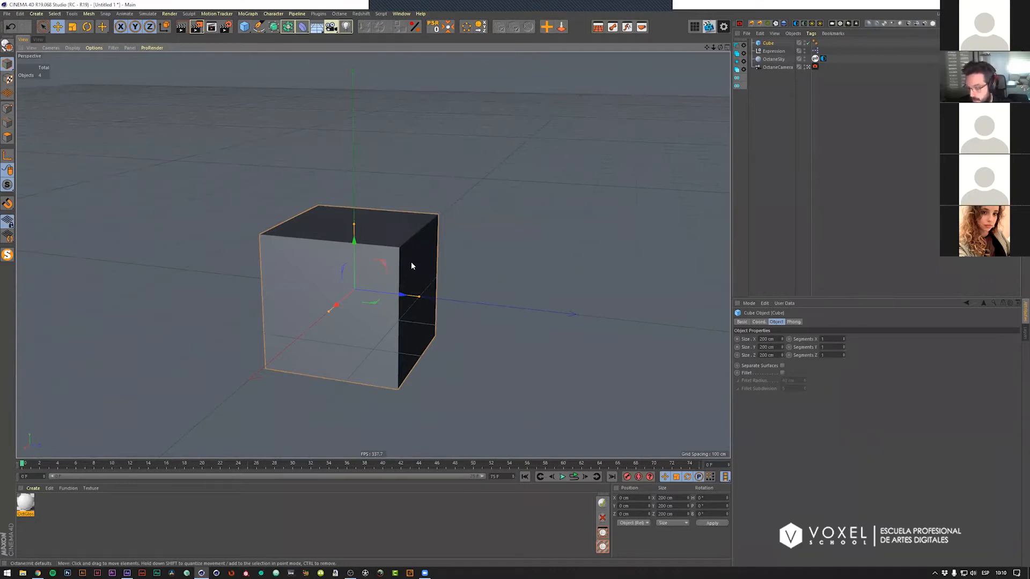
mouse_move(357, 273)
alt+mouse_down()
mouse_move(394, 246)
mouse_move(298, 275)
mouse_move(376, 247)
mouse_move(389, 262)
mouse_move(376, 269)
mouse_move(389, 264)
mouse_move(331, 270)
mouse_move(372, 264)
mouse_move(369, 277)
mouse_move(352, 268)
mouse_move(410, 252)
mouse_move(179, 264)
mouse_move(265, 227)
mouse_move(329, 231)
mouse_move(417, 275)
mouse_move(487, 269)
mouse_move(455, 275)
mouse_move(397, 260)
mouse_move(426, 276)
mouse_move(397, 278)
mouse_move(451, 265)
mouse_move(391, 260)
mouse_move(450, 286)
alt+mouse_up()
key(ctrl+z)
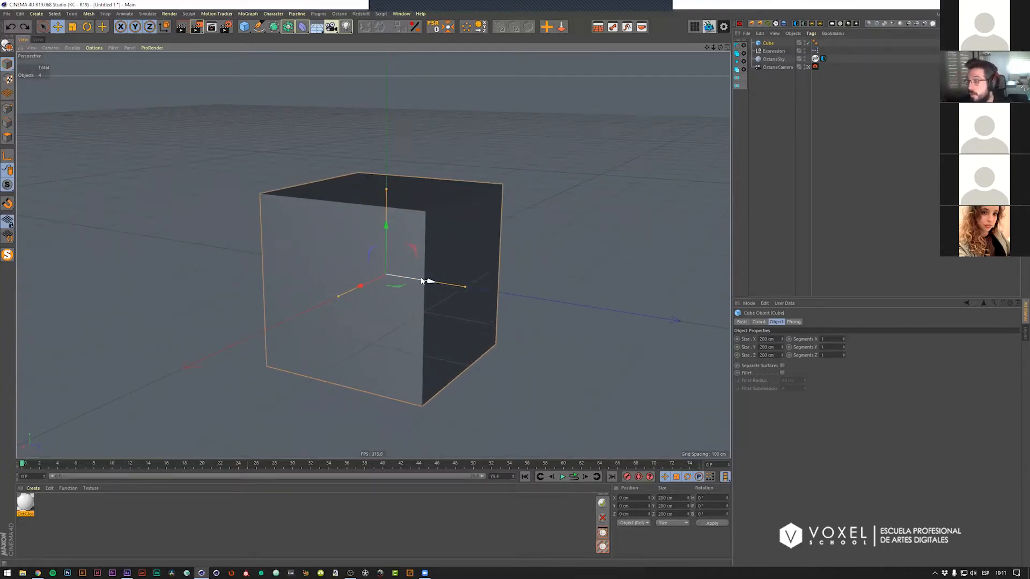
Step: Try out moving, rotating and scaling the cube, undo each trial and return to the Move tool
drag(422, 280, 487, 293)
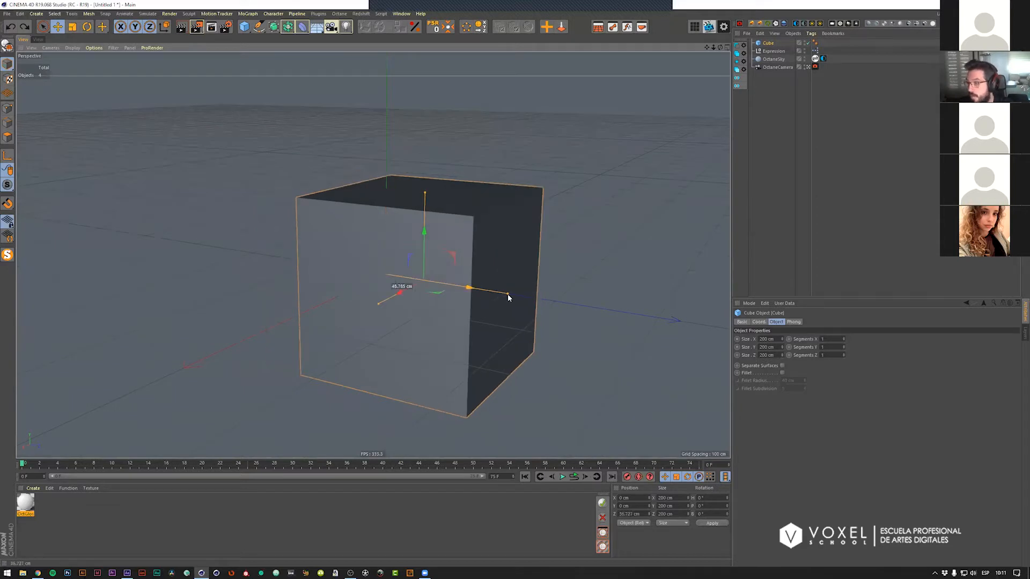
key(ctrl+z)
key(r)
drag(378, 272, 575, 200)
key(ctrl+z)
key(t)
key(ctrl+z)
key(e)
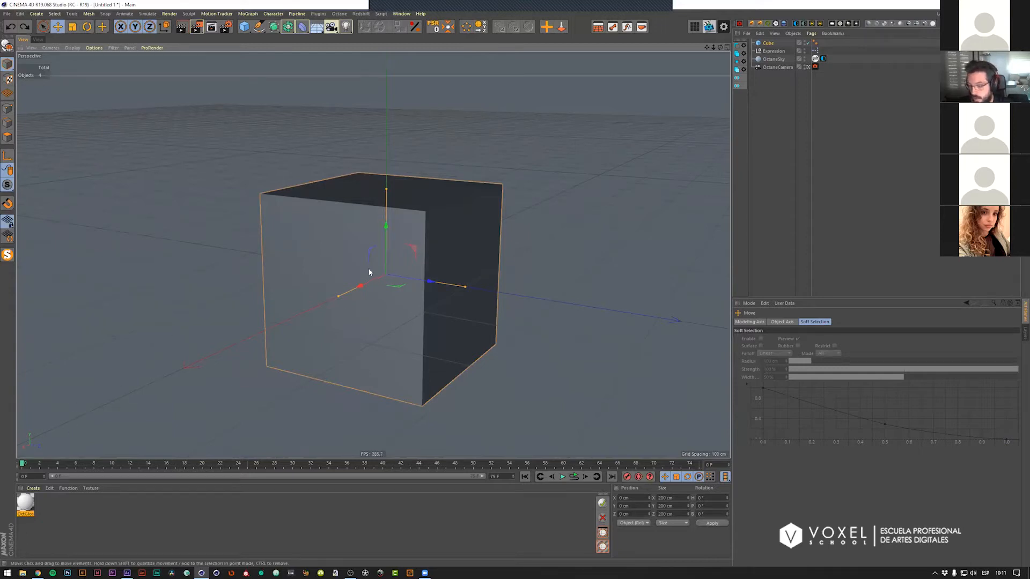
Step: Try moving the cube backwards along its Z axis and across a plane, and undo both moves
drag(427, 280, 372, 276)
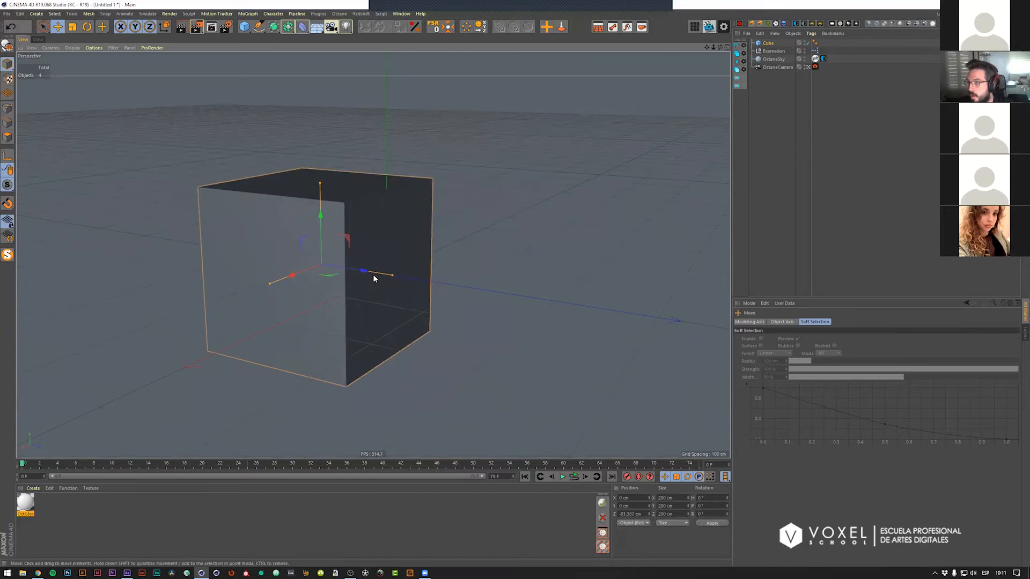
key(ctrl+z)
drag(412, 247, 448, 250)
key(ctrl+z)
key(ctrl+z)
Step: Try a free rotation of the cube and a scale along its Z handle, undoing both transformations
key(r)
mouse_move(369, 259)
mouse_down()
mouse_move(358, 306)
mouse_move(385, 253)
mouse_move(405, 251)
mouse_move(387, 251)
mouse_up()
key(ctrl+z)
key(ctrl+z)
key(t)
mouse_move(430, 281)
mouse_down()
mouse_move(453, 285)
mouse_move(436, 280)
mouse_up()
key(ctrl+z)
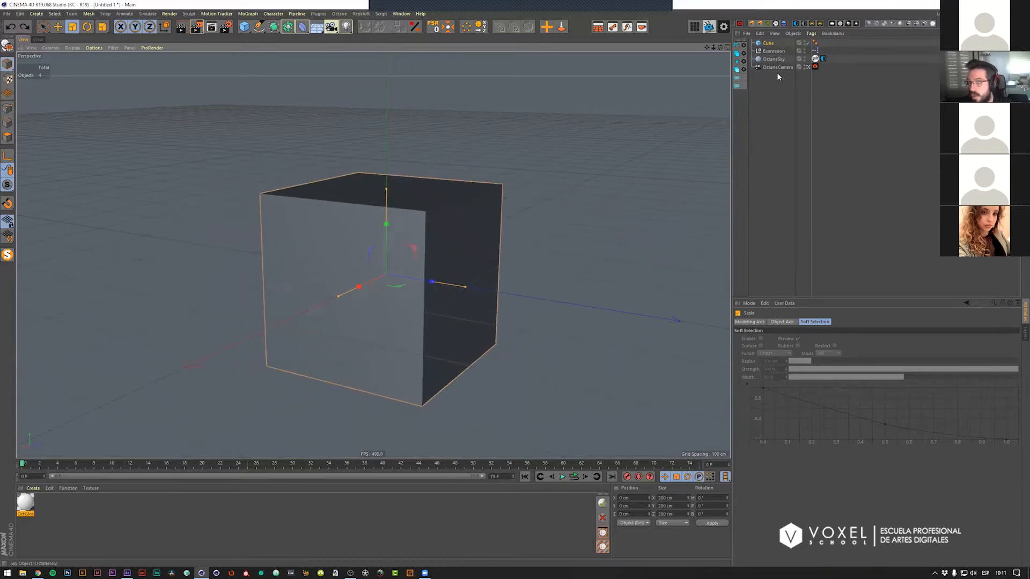
Step: Try making the cube editable and stretching it along its Z and Y axes, and undo everything
key(c)
drag(433, 281, 507, 291)
key(ctrl+z)
drag(384, 223, 729, 207)
key(ctrl+z)
key(ctrl+z)
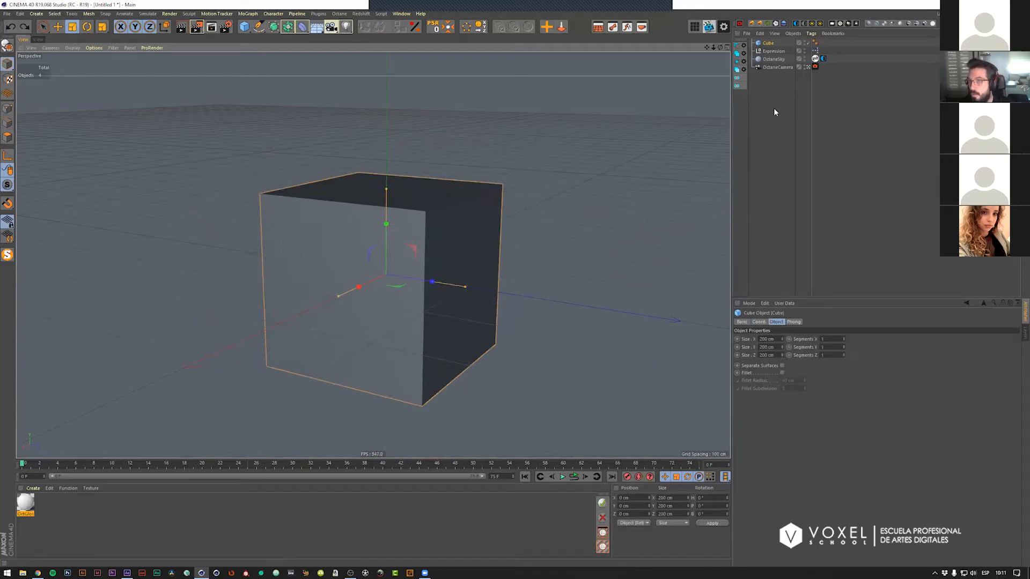
Step: Enable the fillet on the cube and set its fillet radius to 1 cm
click(768, 44)
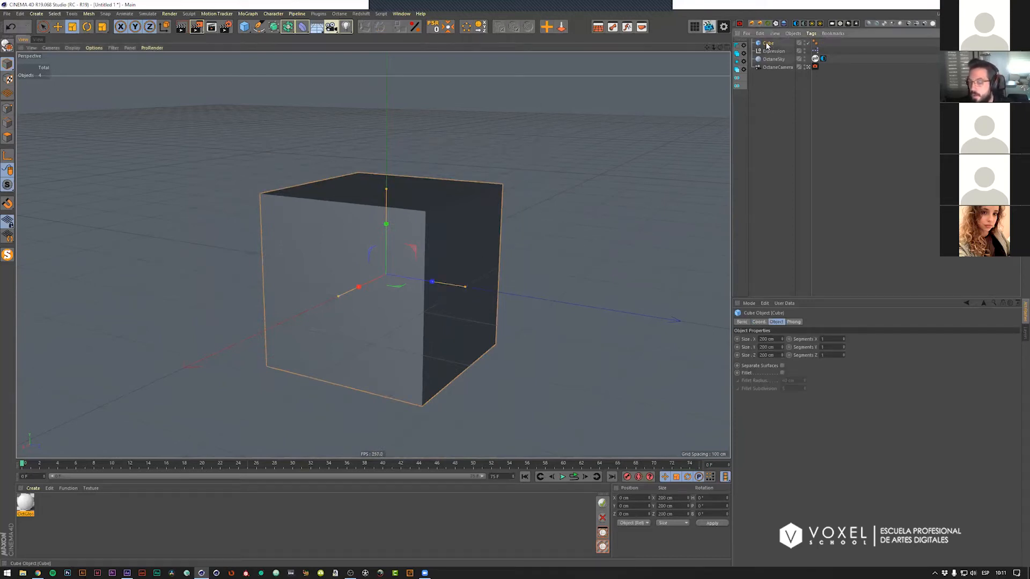
key(e)
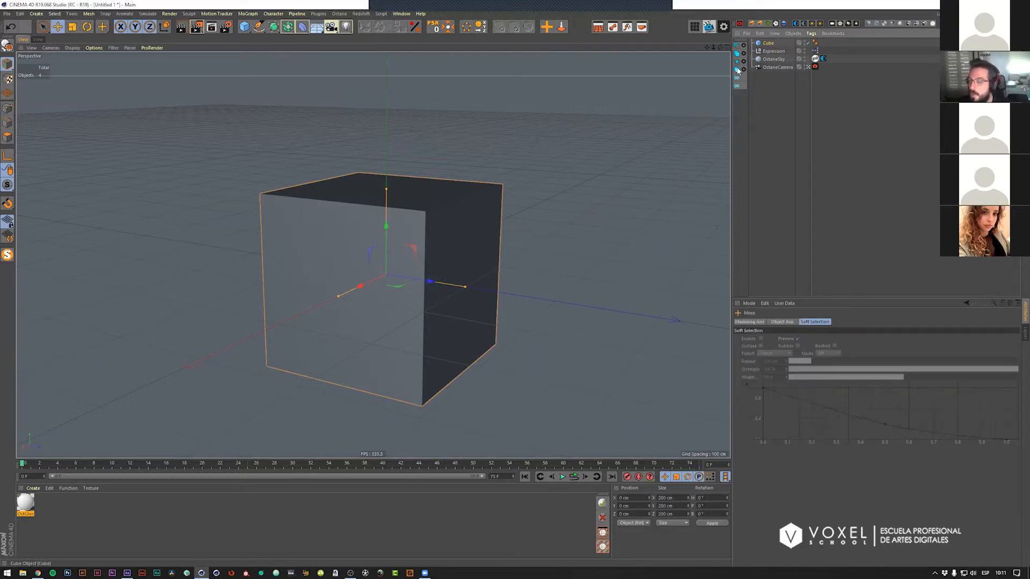
click(769, 44)
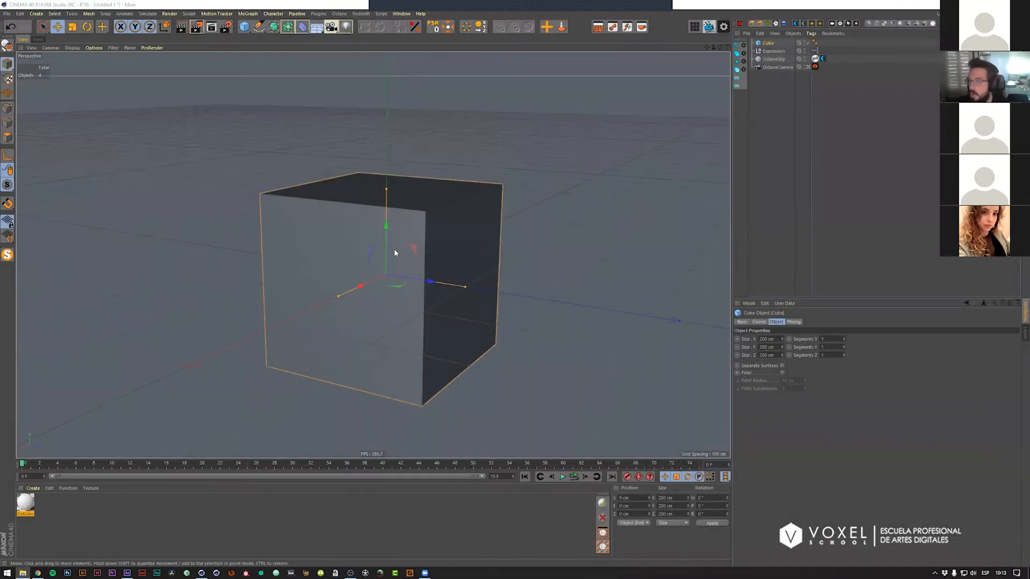
alt+drag(394, 257, 389, 257)
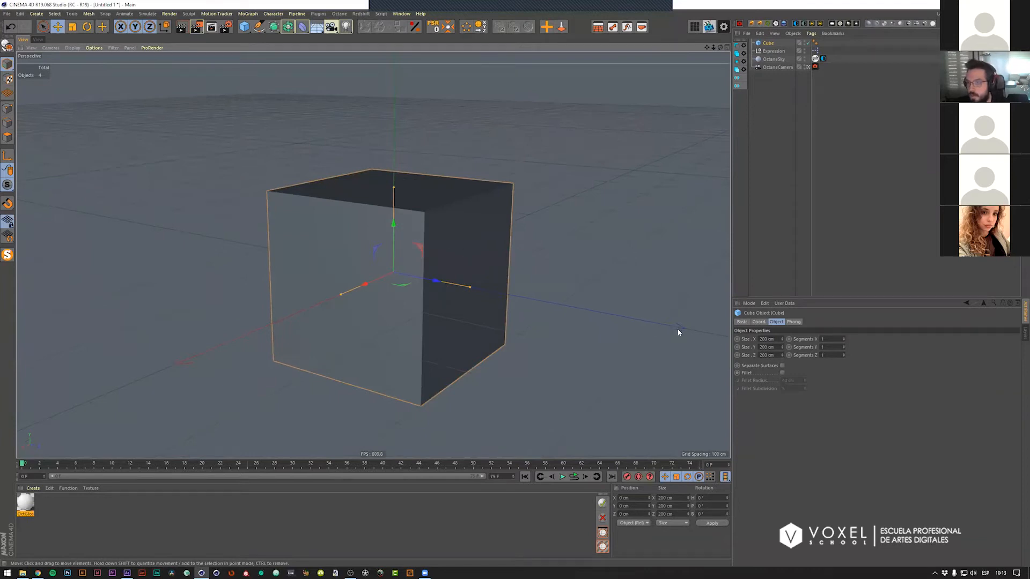
click(782, 372)
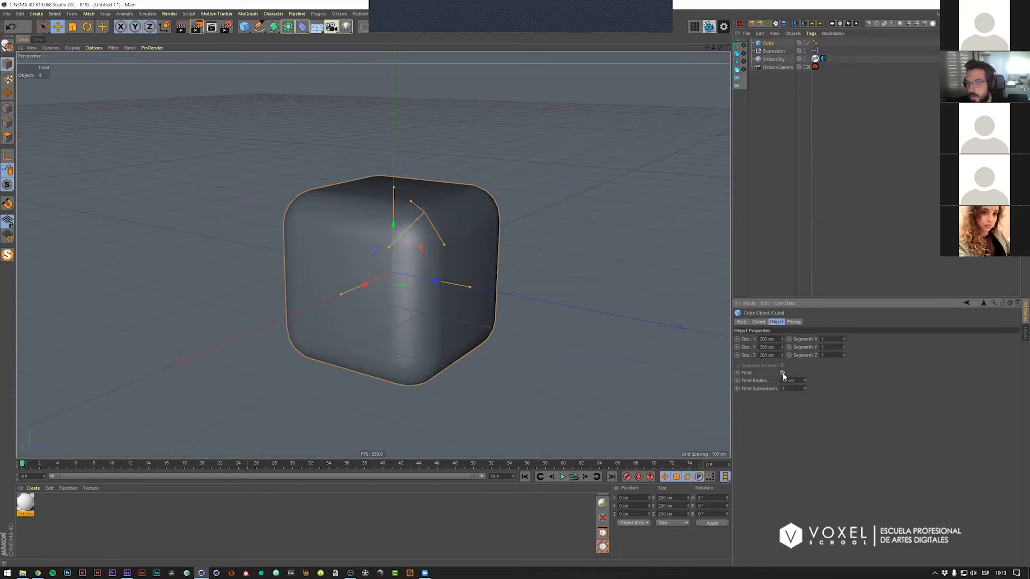
drag(805, 380, 774, 380)
text(1)
key(Tab)
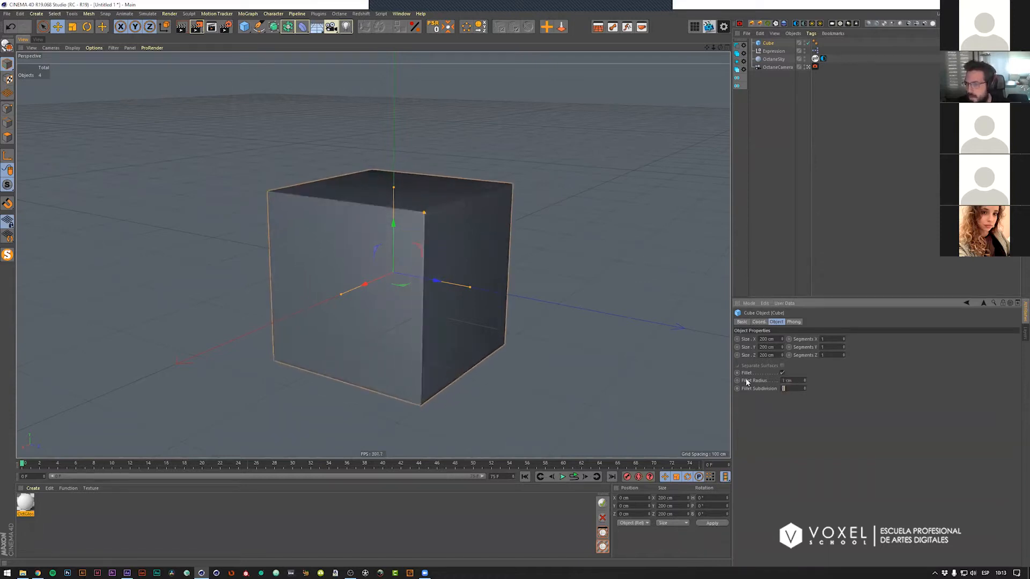
Step: Set the cube's fillet radius to 2 cm and inspect the rounded corner up close
alt+drag(402, 283, 417, 275)
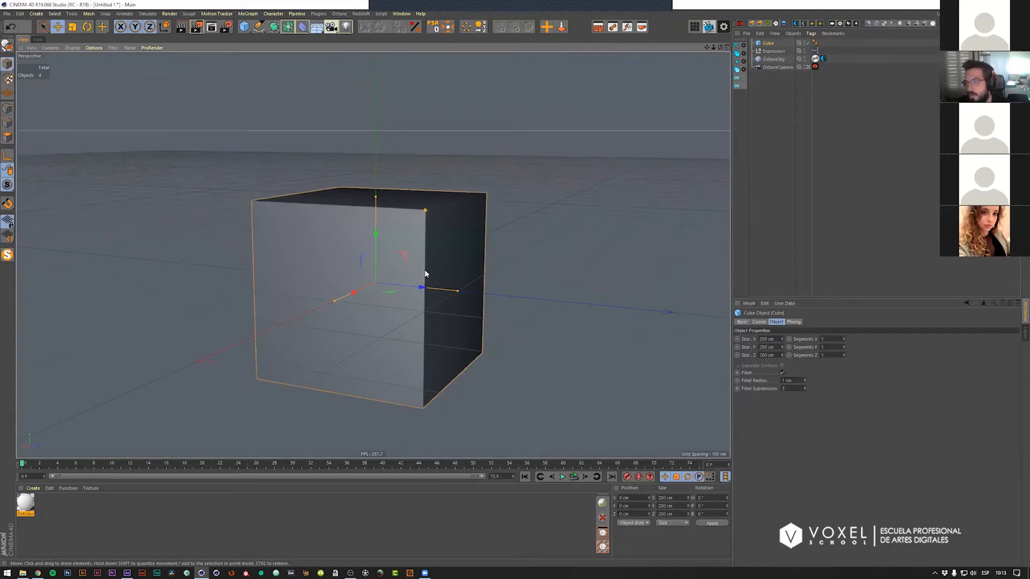
alt+right_drag(428, 256, 450, 193)
alt+middle_drag(450, 193, 464, 255)
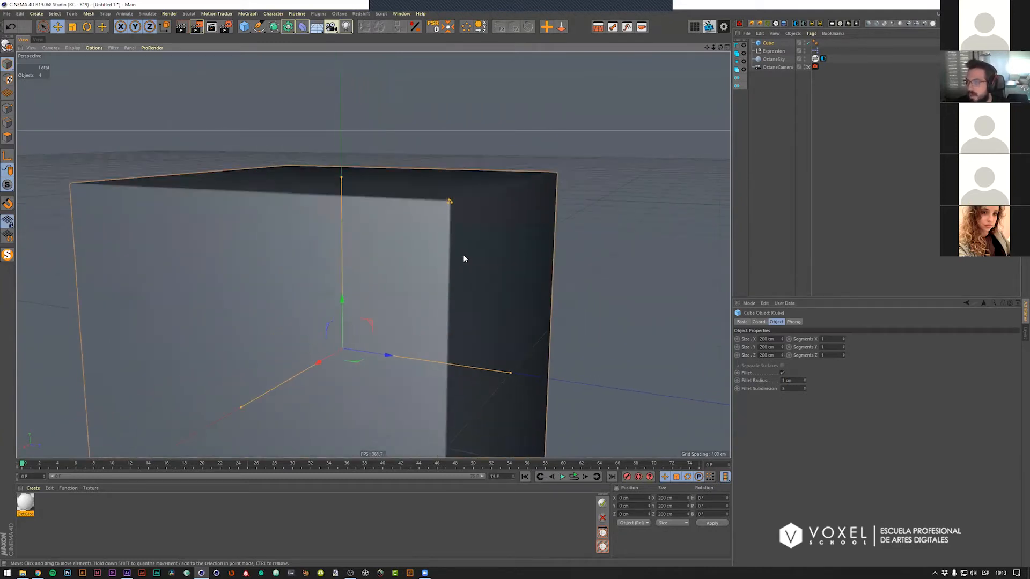
alt+drag(452, 266, 452, 267)
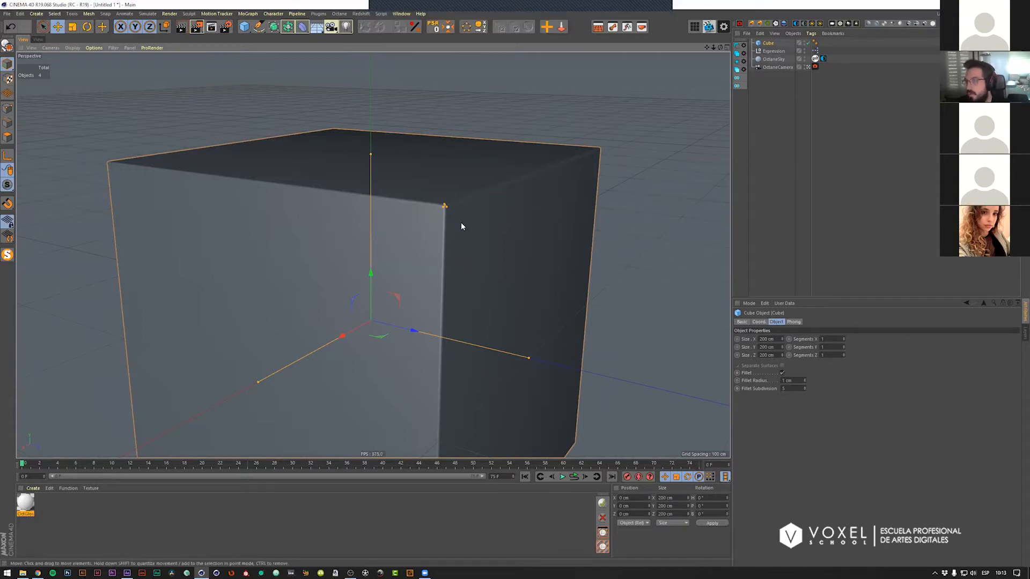
alt+right_drag(462, 223, 401, 226)
alt+drag(401, 223, 471, 199)
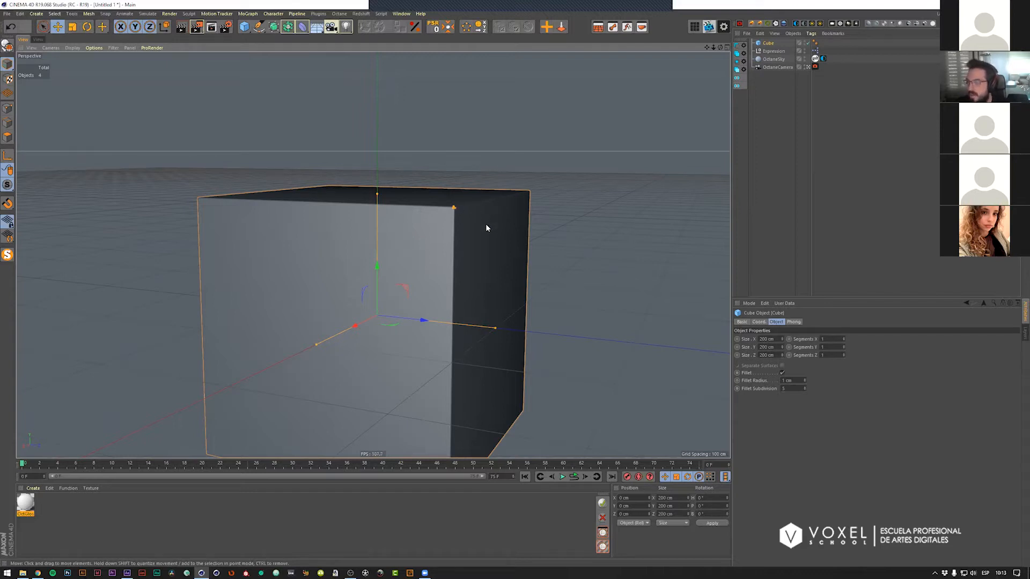
alt+right_drag(487, 227, 417, 242)
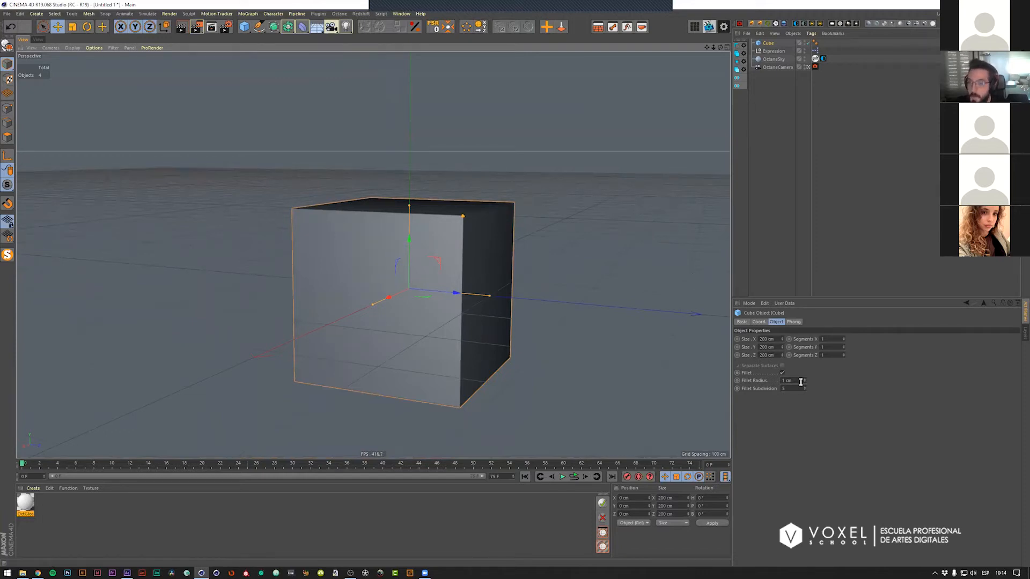
double_click(785, 381)
text(2)
key(Return)
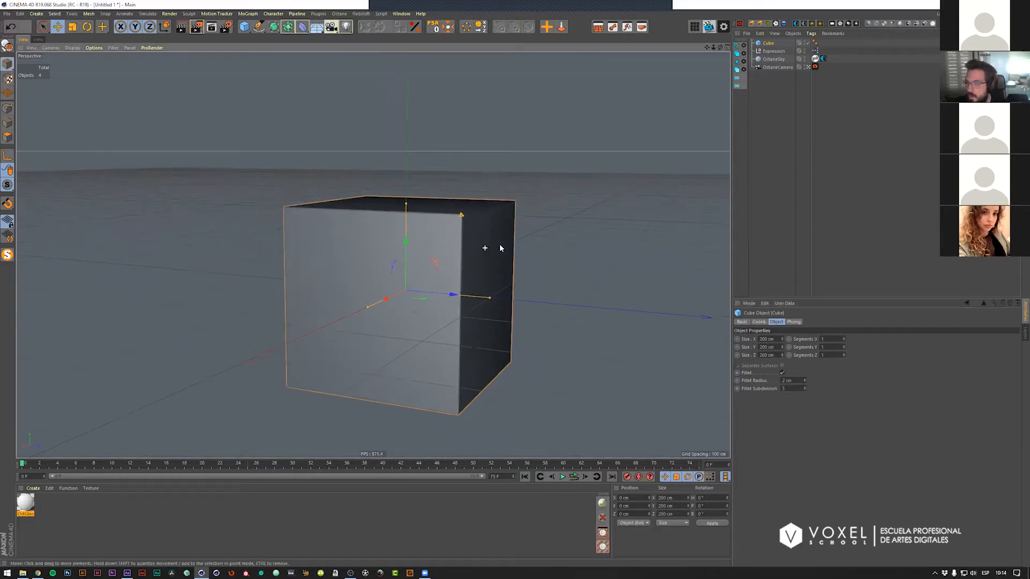
scroll(500, 244, up, 5)
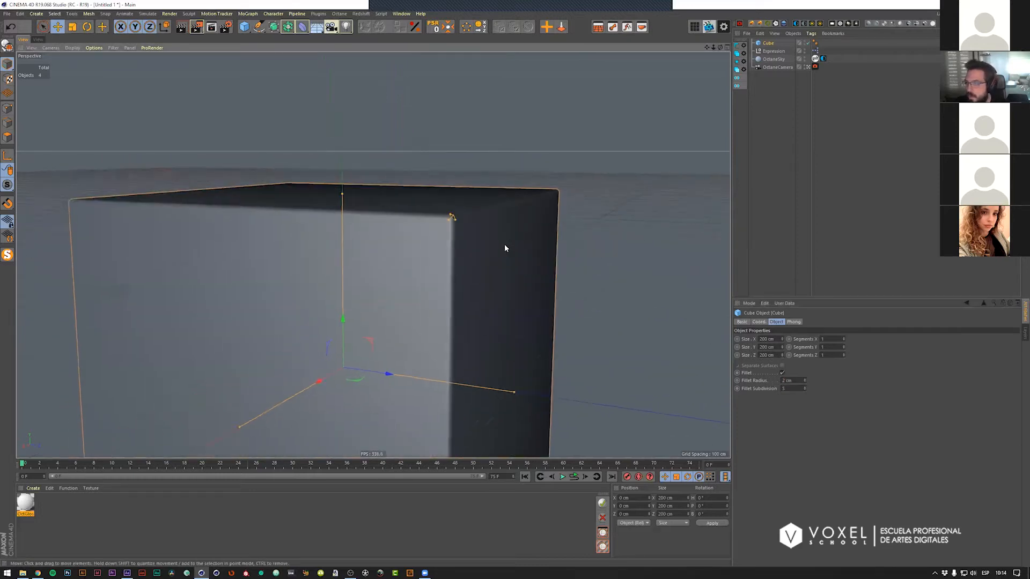
alt+drag(505, 245, 515, 243)
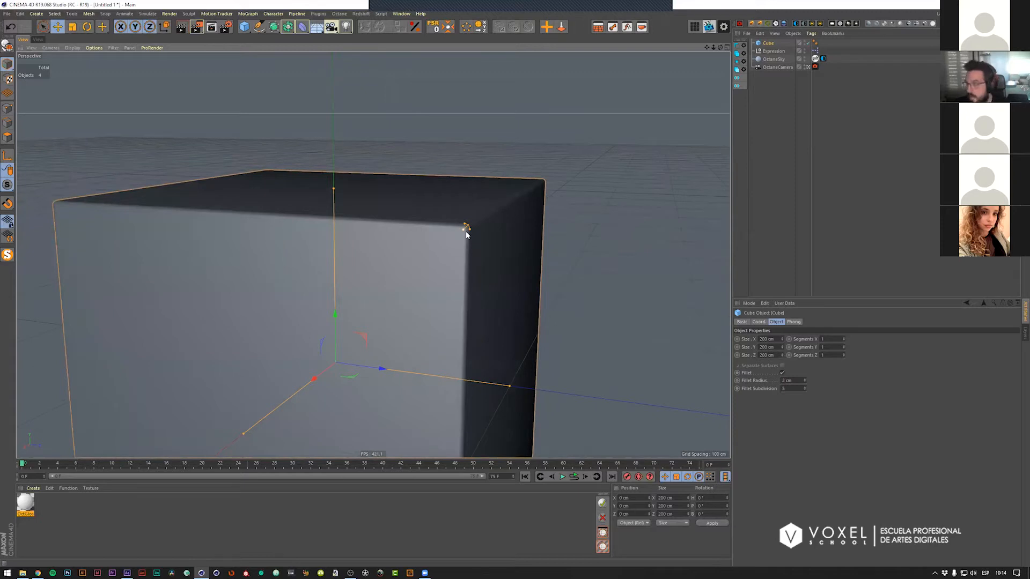
Step: Switch the viewport display to Gouraud Shading (Lines) so the cube's edges are drawn
click(72, 48)
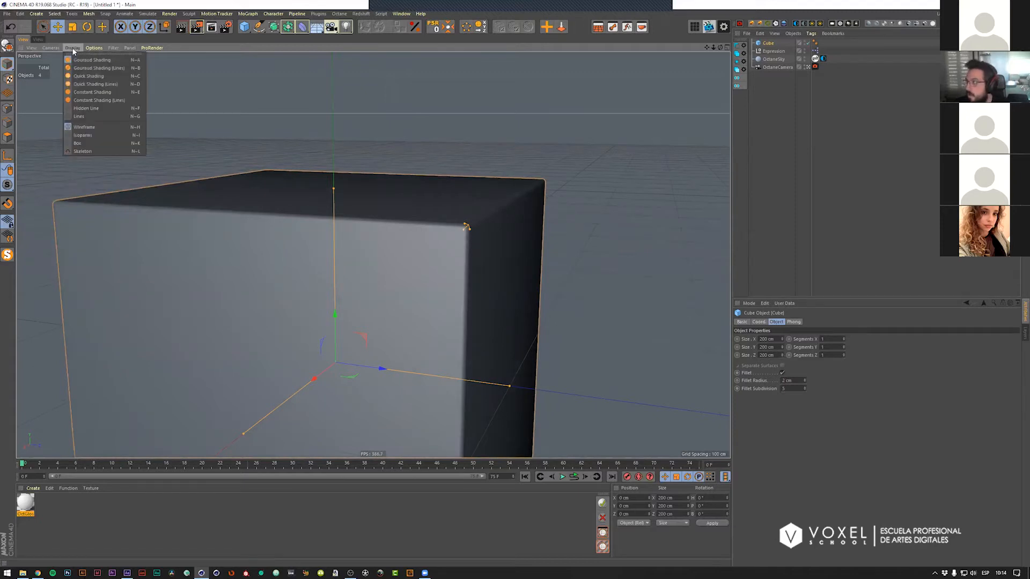
click(137, 68)
key(n)
key(b)
alt+drag(419, 230, 474, 231)
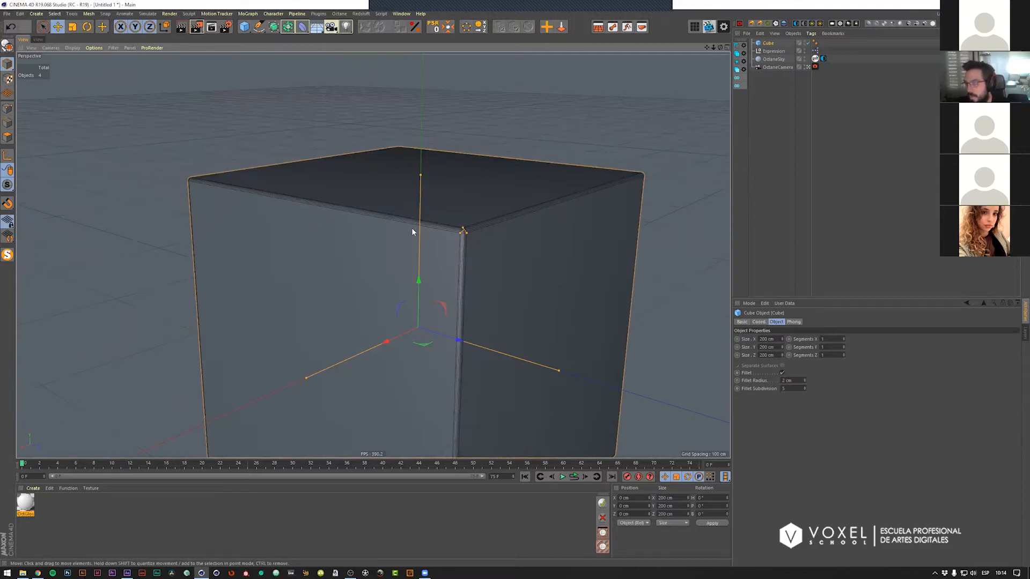
scroll(413, 233, down, 2)
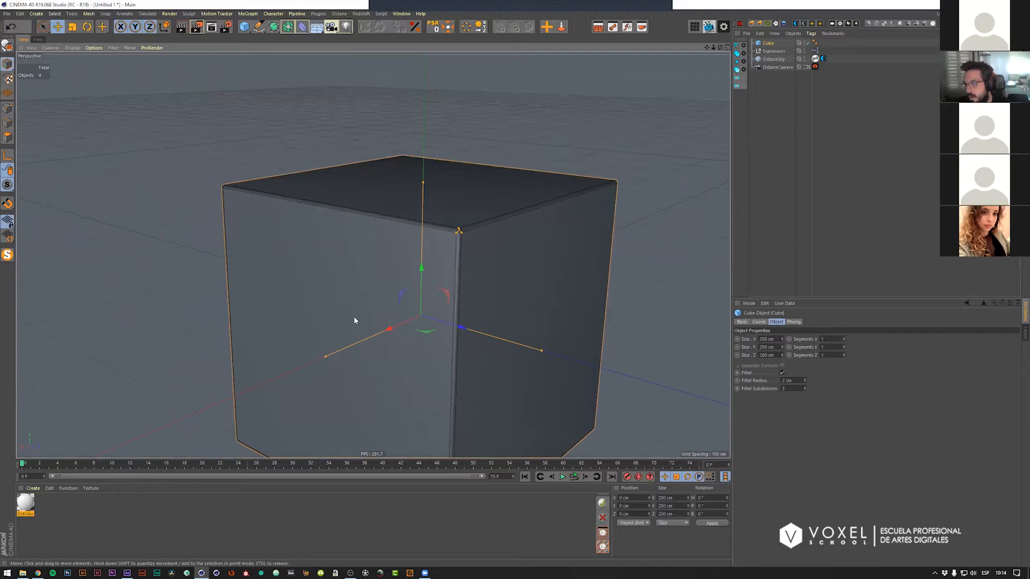
alt+drag(413, 264, 472, 279)
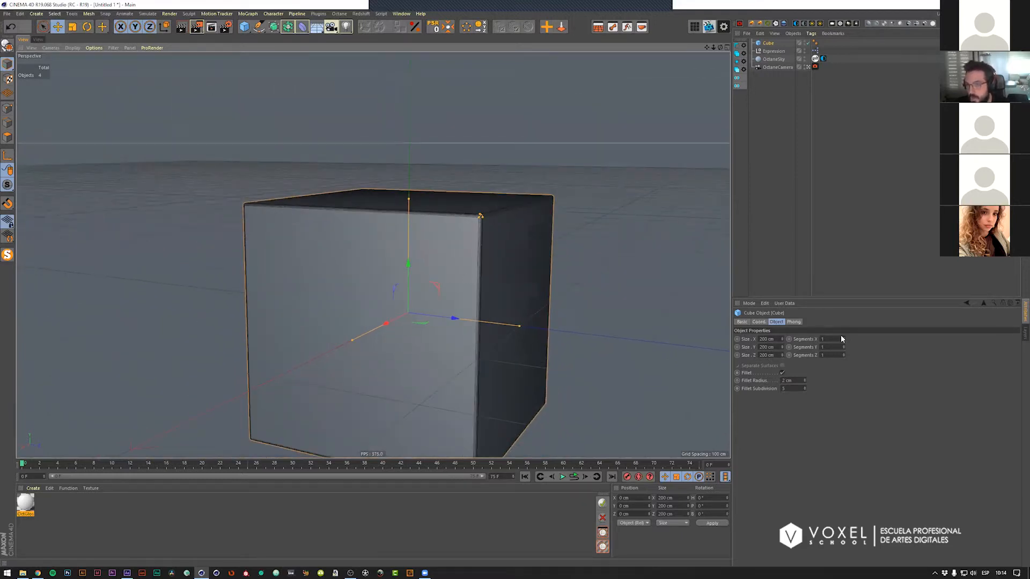
Step: Set the cube's segments to 3 in X, Y and Z
click(842, 337)
click(843, 346)
click(843, 346)
click(844, 354)
click(844, 353)
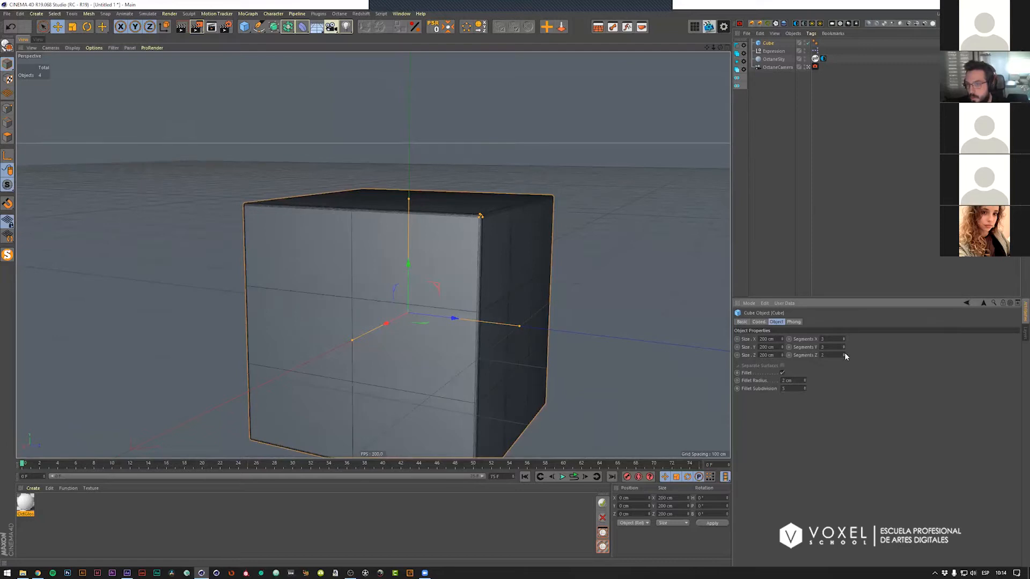
alt+drag(545, 315, 447, 284)
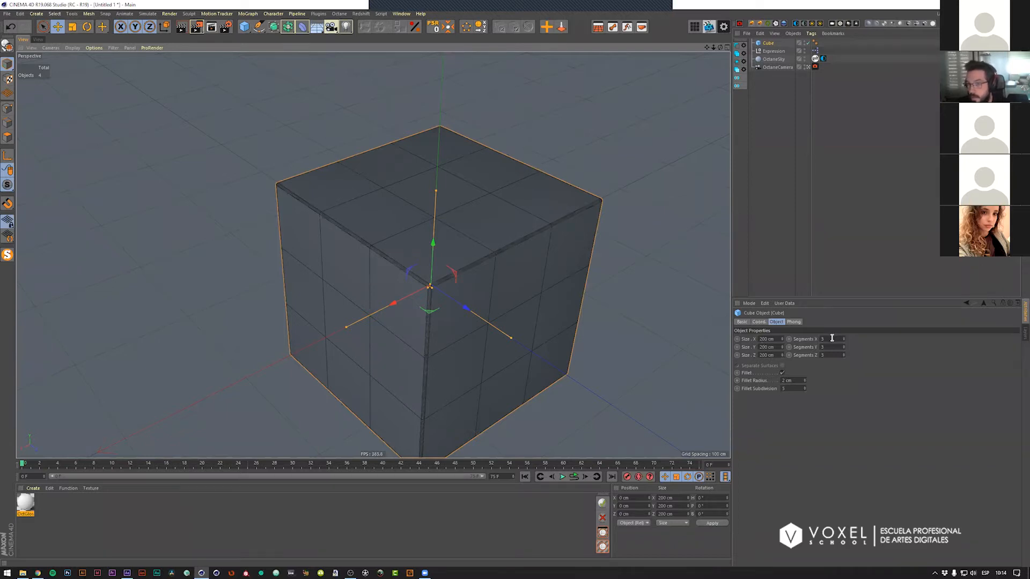
alt+drag(445, 299, 462, 305)
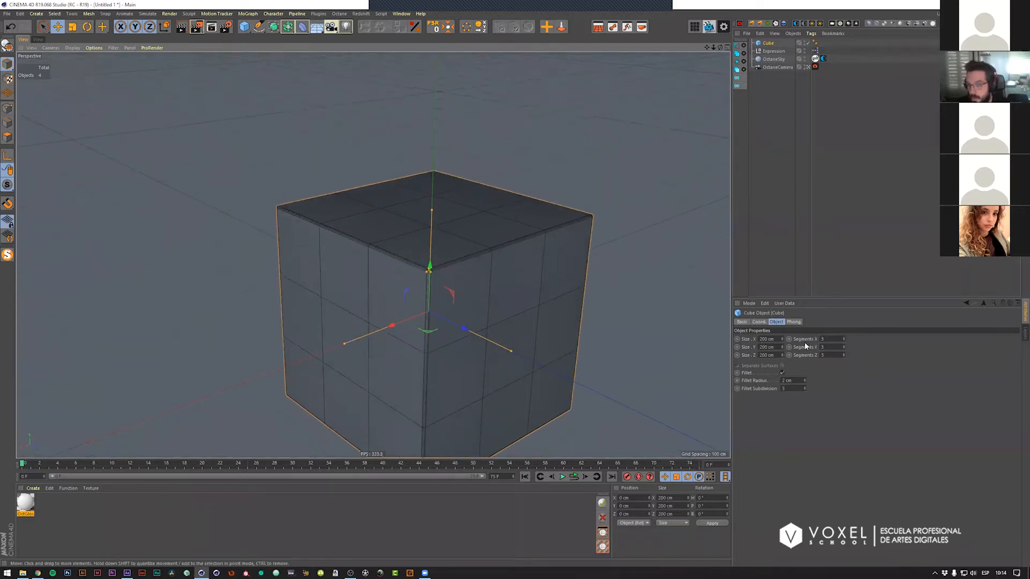
Step: Set the cube's segments back to 1 in X, Y and Z
double_click(823, 339)
text(1)
key(Tab)
text(1)
key(Tab)
text(1)
key(Return)
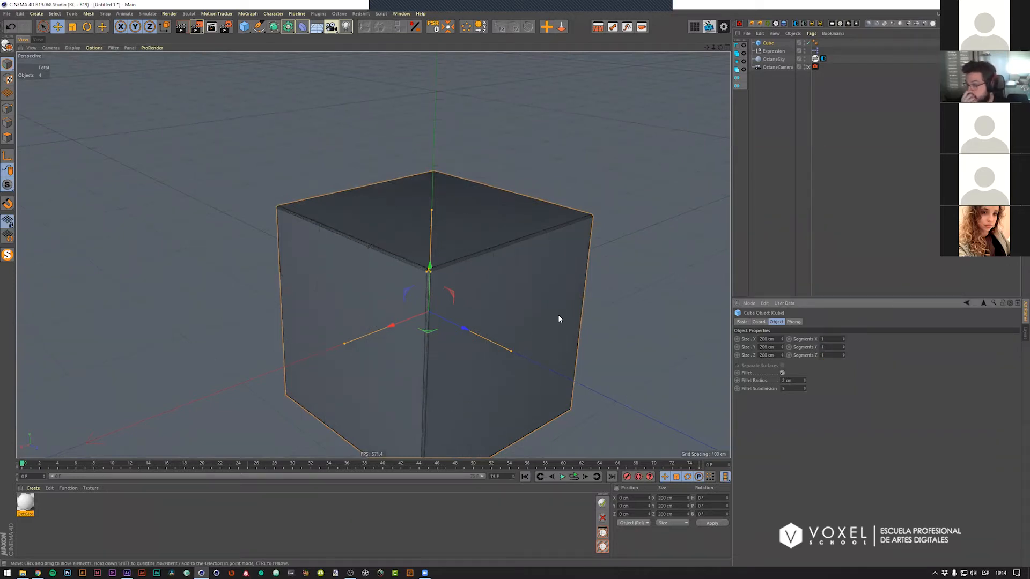
alt+drag(460, 280, 477, 296)
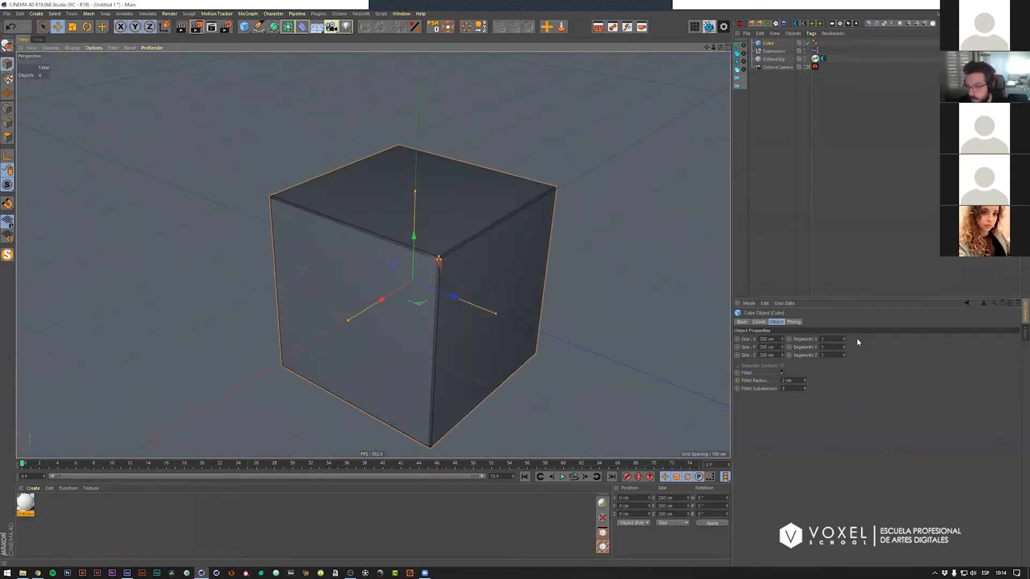
Step: Set the cube's fillet radius to 1 cm and inspect the edge up close
drag(798, 380, 751, 379)
text(1)
key(Tab)
scroll(440, 299, up, 10)
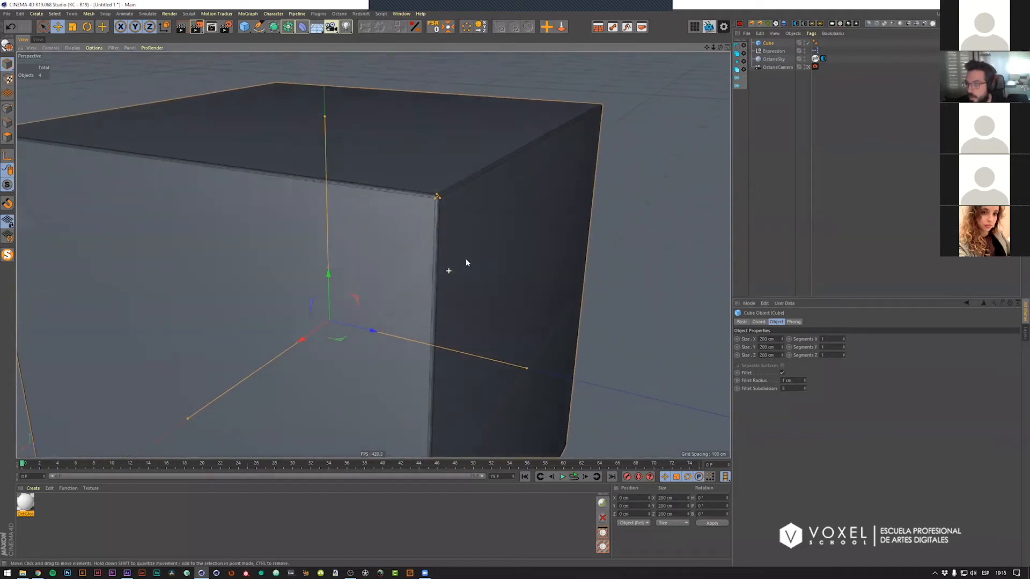
click(792, 388)
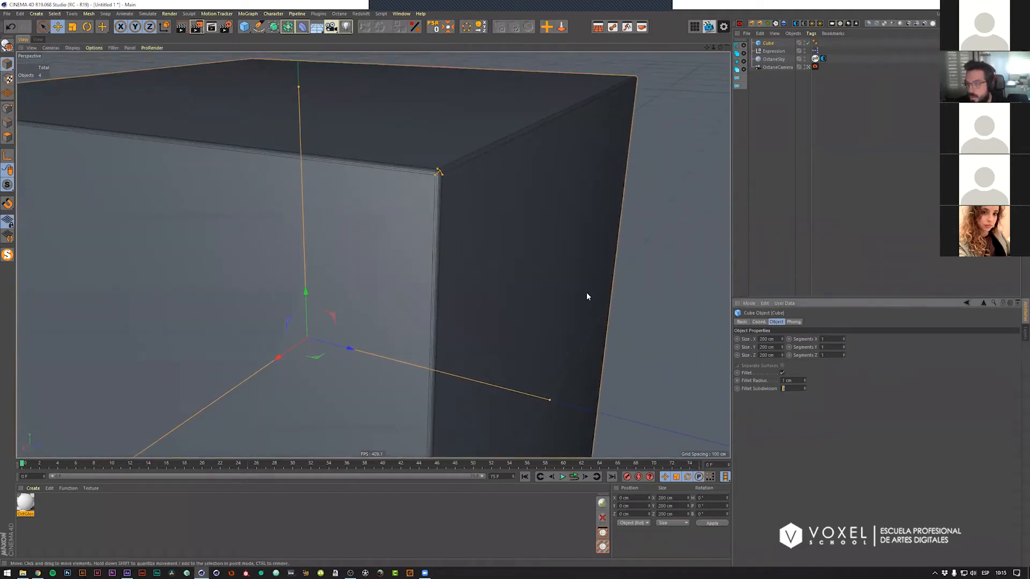
alt+drag(547, 281, 489, 225)
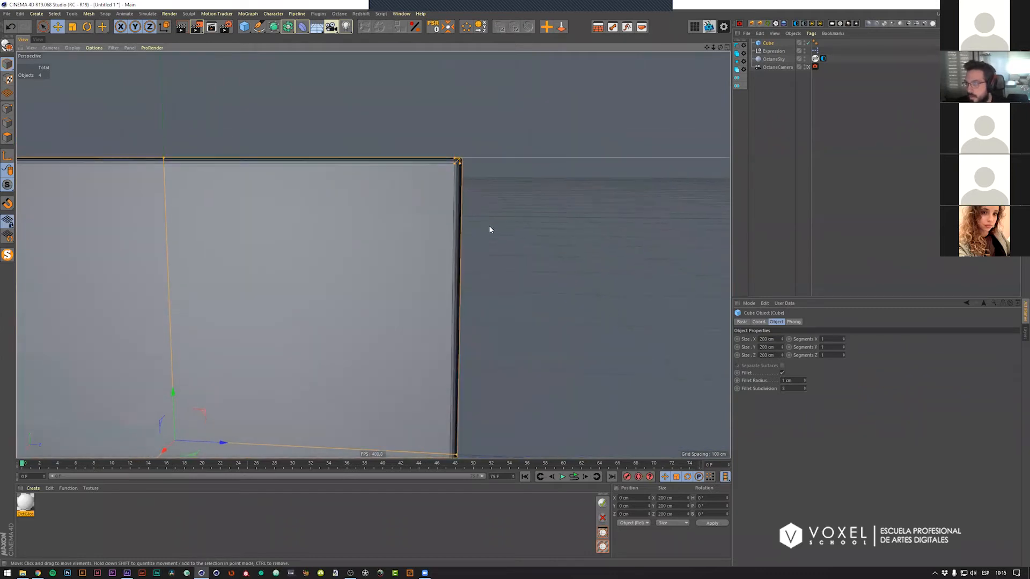
Step: Switch between the four-view layout and single Perspective and Top views, ending in Perspective near the cube's corner
middle_click(489, 226)
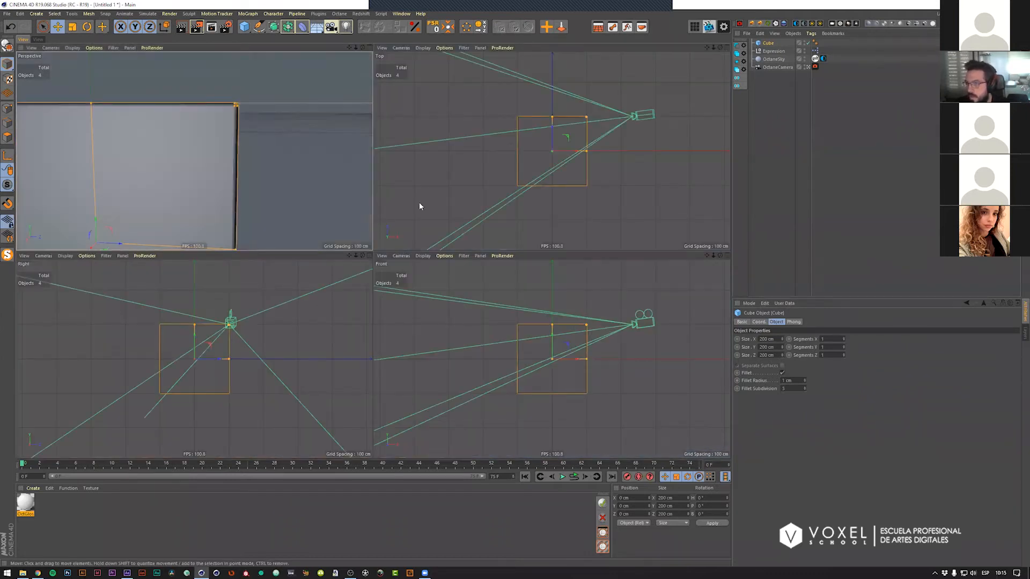
middle_click(317, 194)
alt+drag(443, 218, 449, 208)
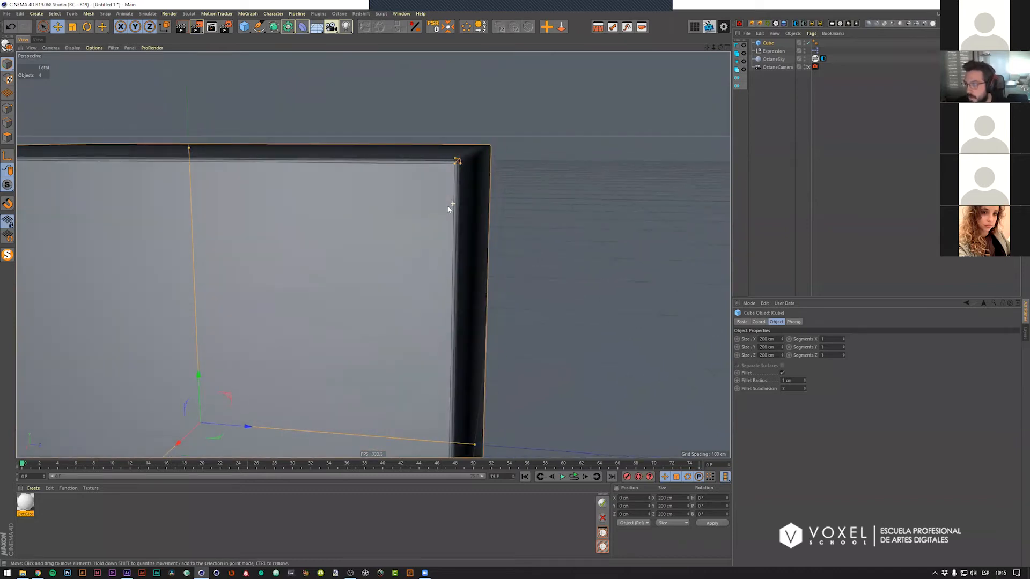
middle_click(440, 210)
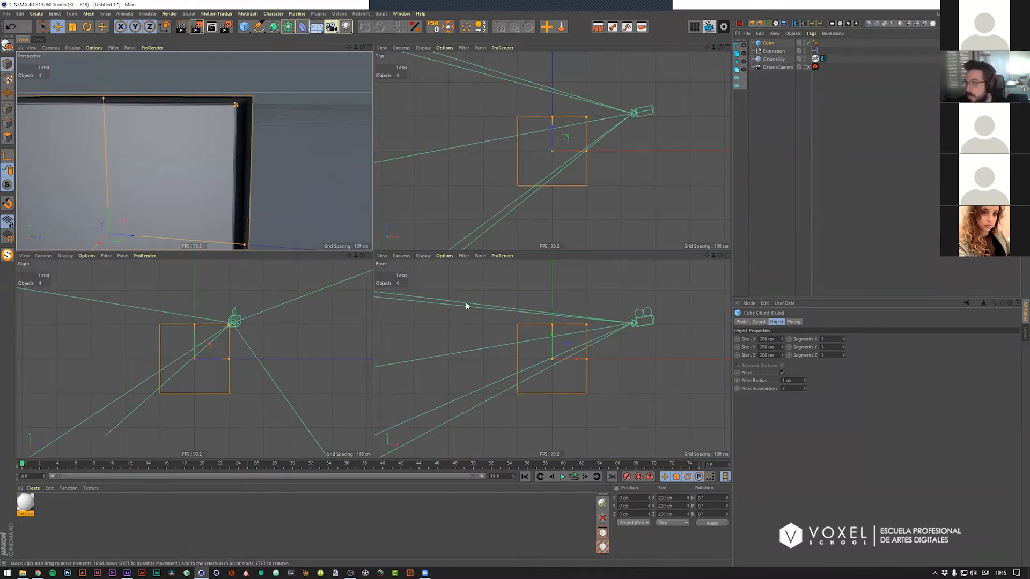
middle_click(458, 192)
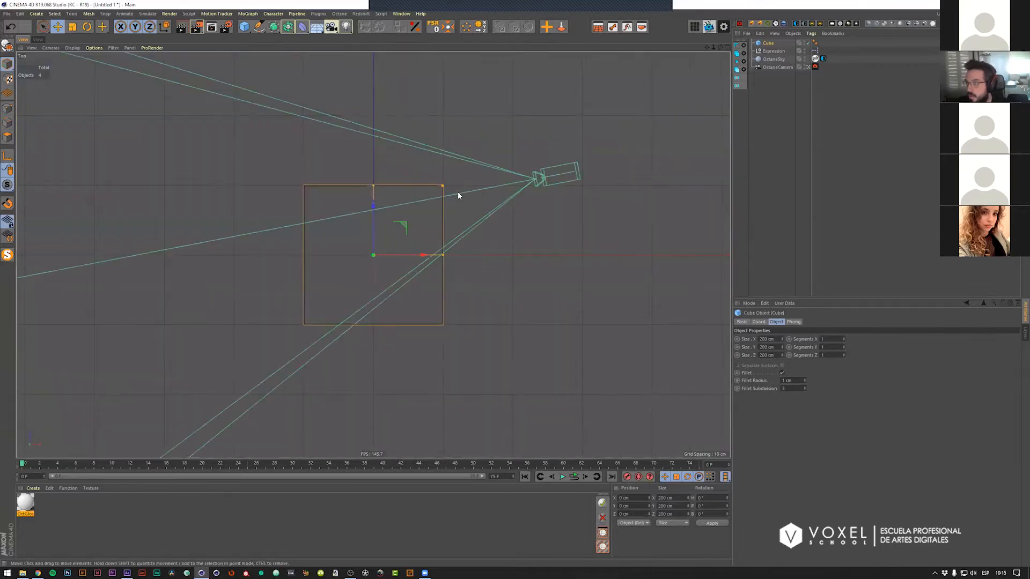
middle_click(458, 191)
middle_click(464, 231)
middle_click(484, 292)
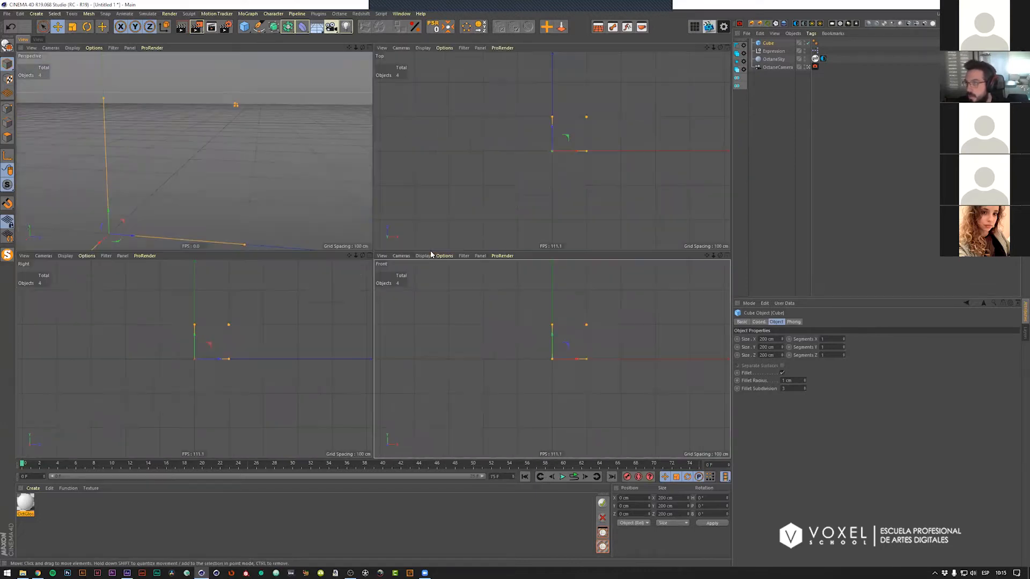
middle_click(301, 191)
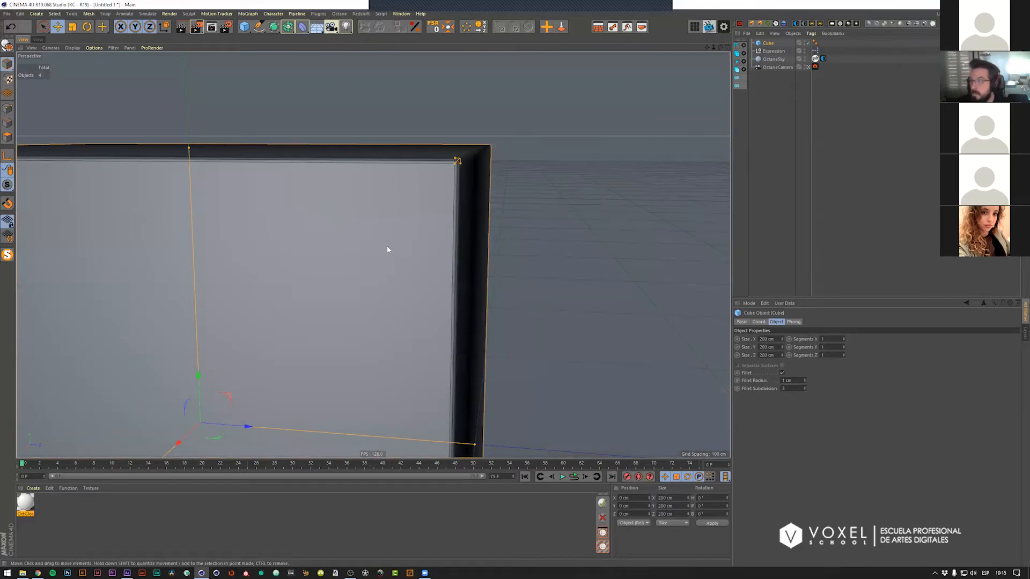
alt+drag(442, 228, 449, 224)
alt+drag(419, 262, 447, 191)
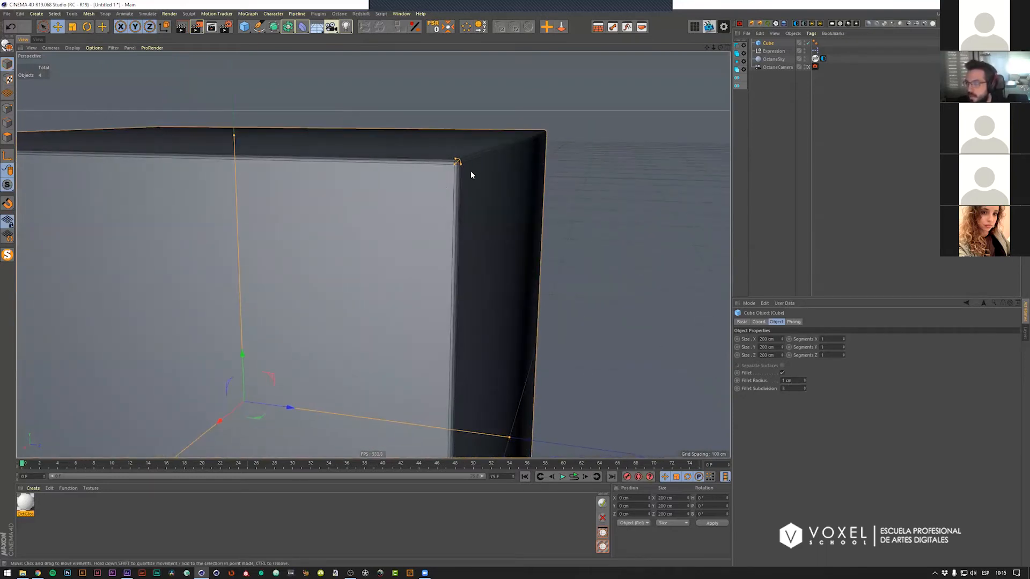
Step: Reduce the cube's fillet subdivision to 1 and inspect the flat bevel at the corner
double_click(804, 390)
alt+drag(503, 274, 465, 227)
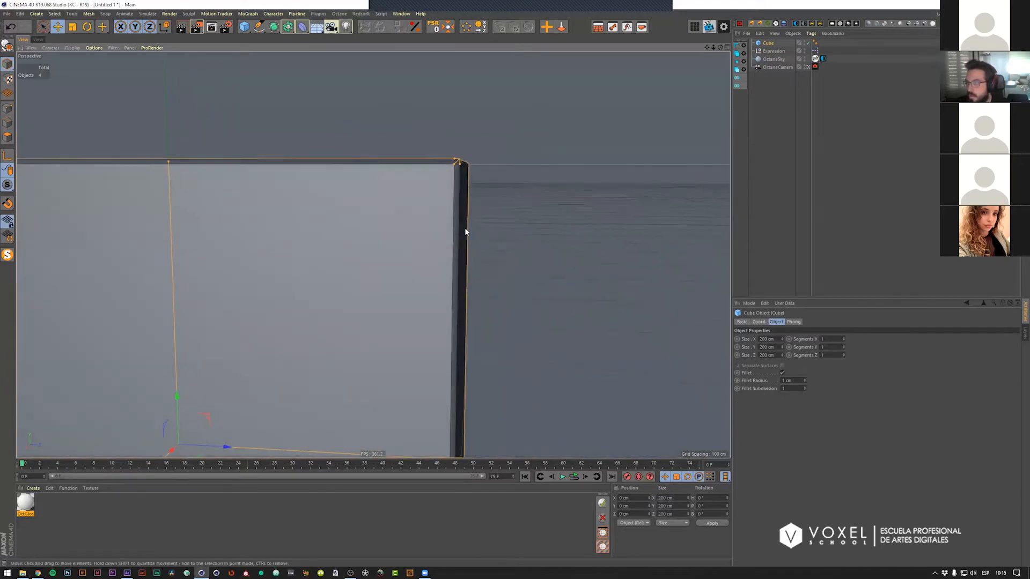
alt+drag(452, 176, 455, 165)
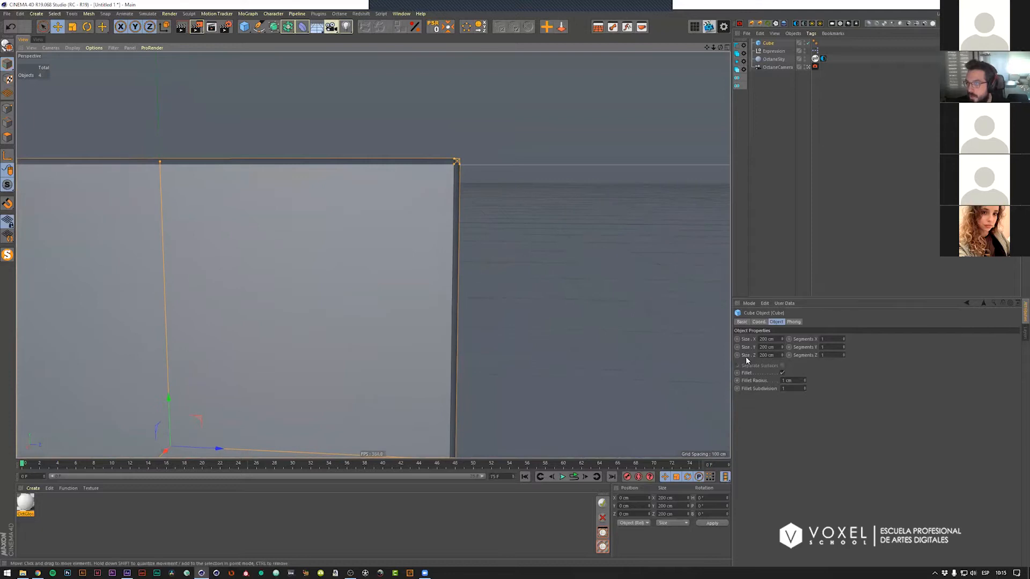
Step: Raise the cube's fillet subdivision to 3 and check the rounded edge
click(804, 387)
alt+drag(445, 168, 458, 165)
click(805, 386)
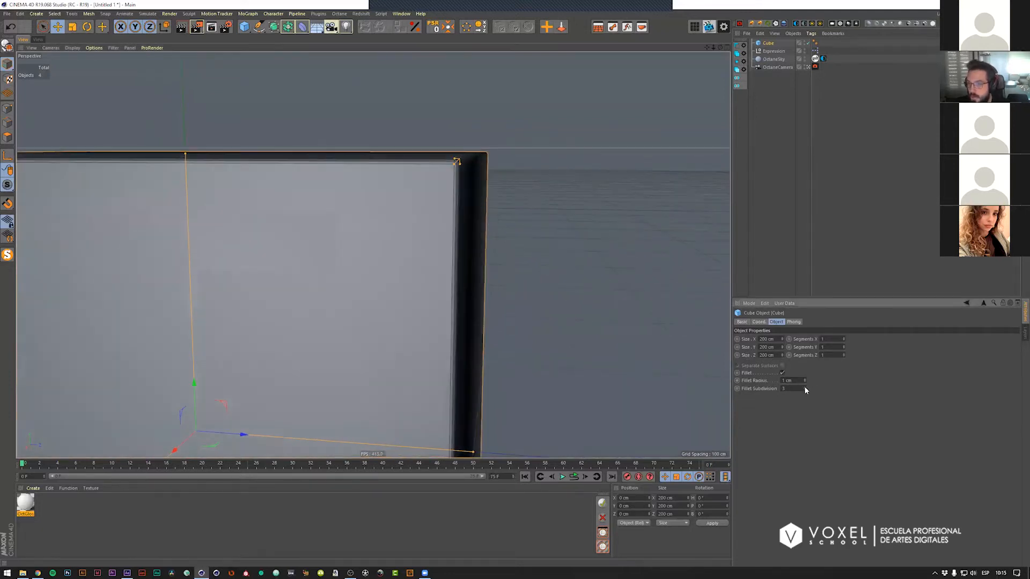
mouse_move(446, 250)
alt+mouse_down()
mouse_move(403, 266)
mouse_move(421, 296)
mouse_move(403, 325)
mouse_move(428, 308)
alt+mouse_up()
scroll(404, 265, down, 5)
scroll(417, 261, down, 2)
Step: Reselect the filleted cube in the scene so its object properties are shown
click(511, 283)
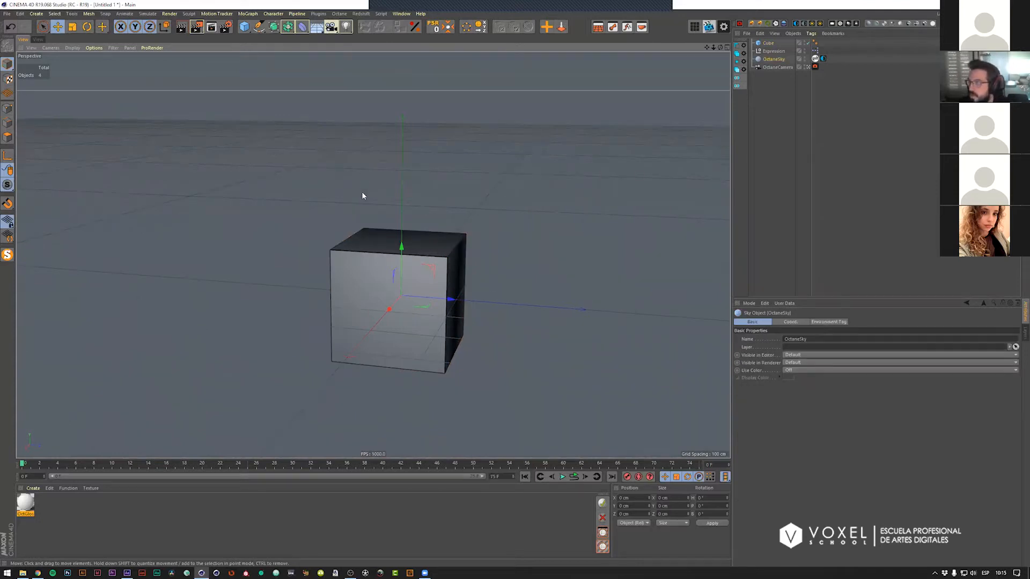
click(770, 42)
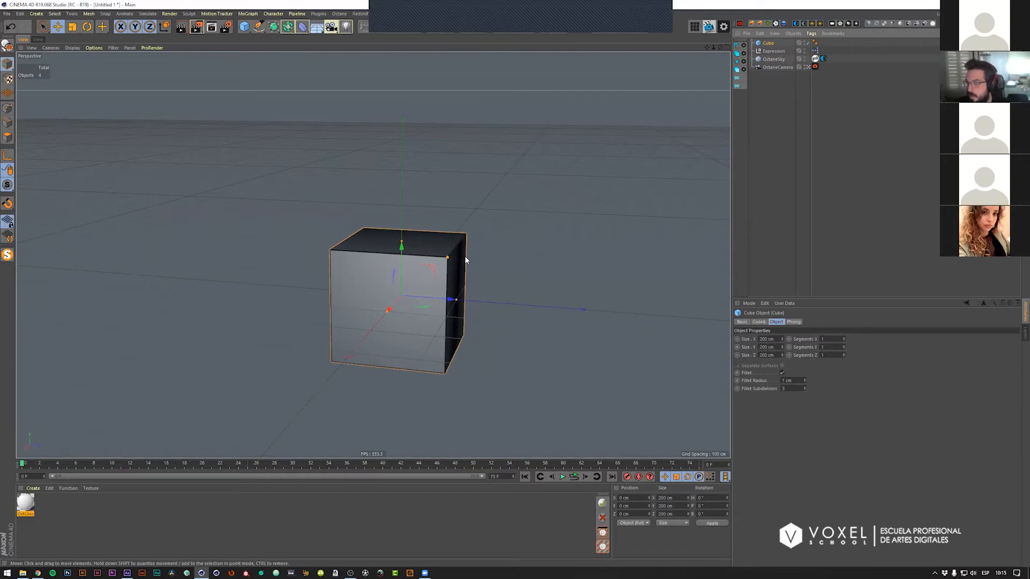
alt+drag(453, 268, 422, 275)
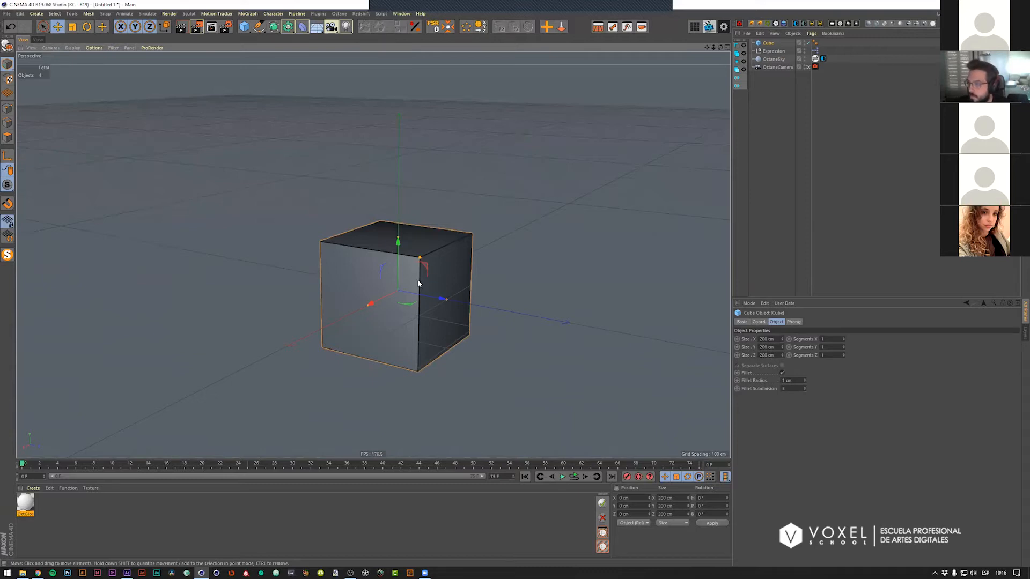
scroll(449, 272, up, 4)
alt+drag(450, 272, 445, 239)
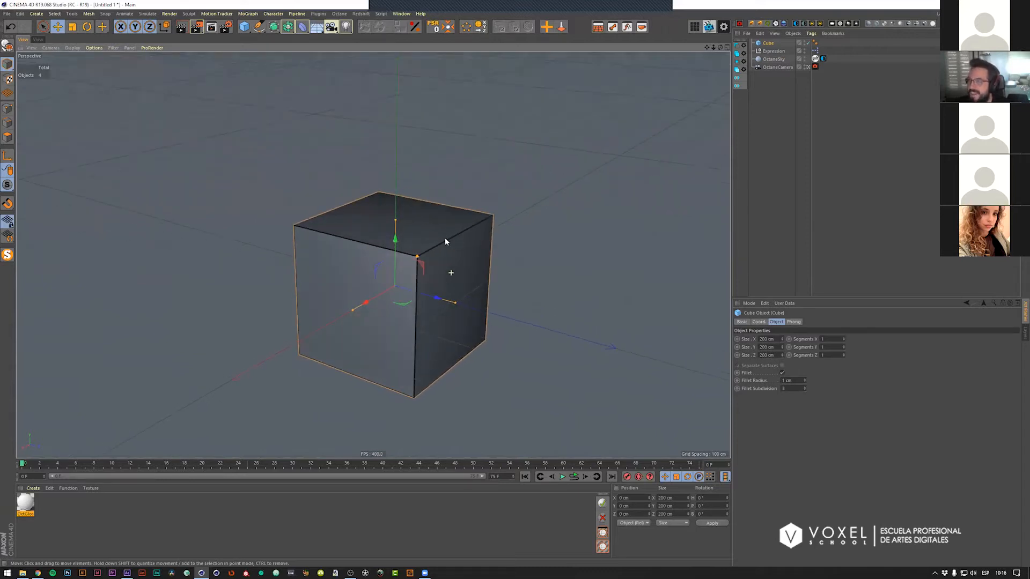
Step: Add a second default cube to the scene and hide the original filleted cube
click(244, 26)
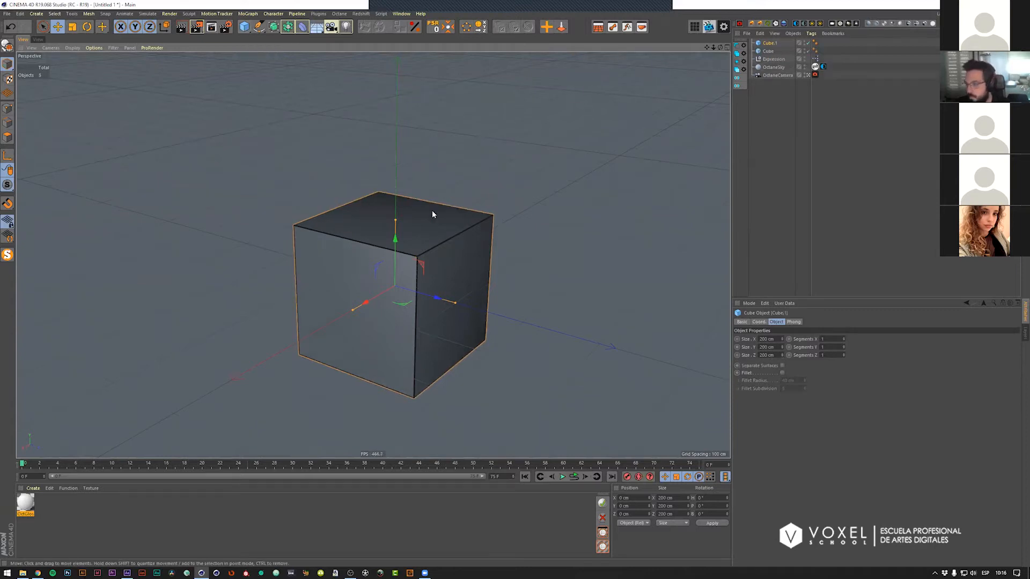
alt+drag(442, 209, 474, 199)
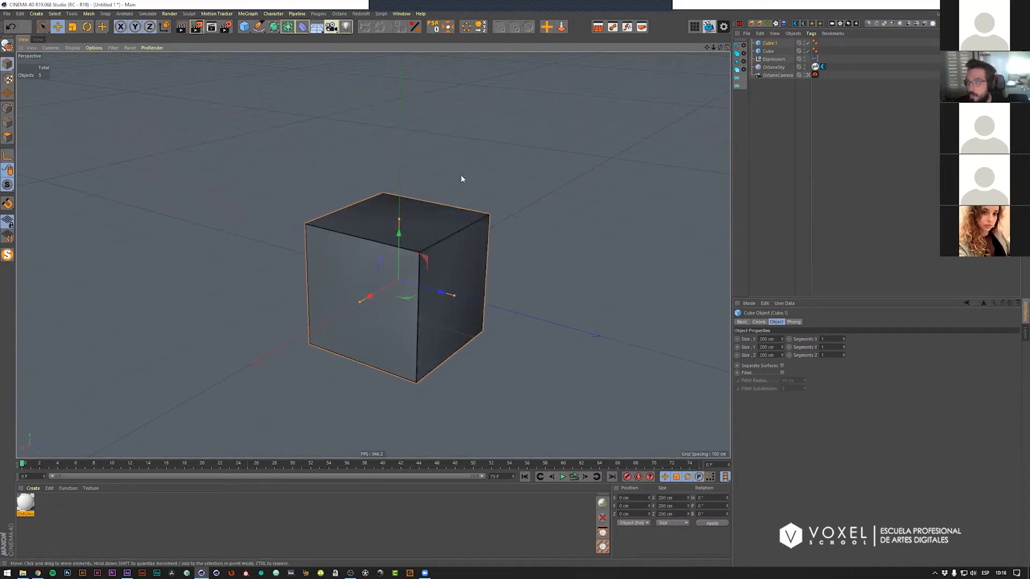
click(772, 52)
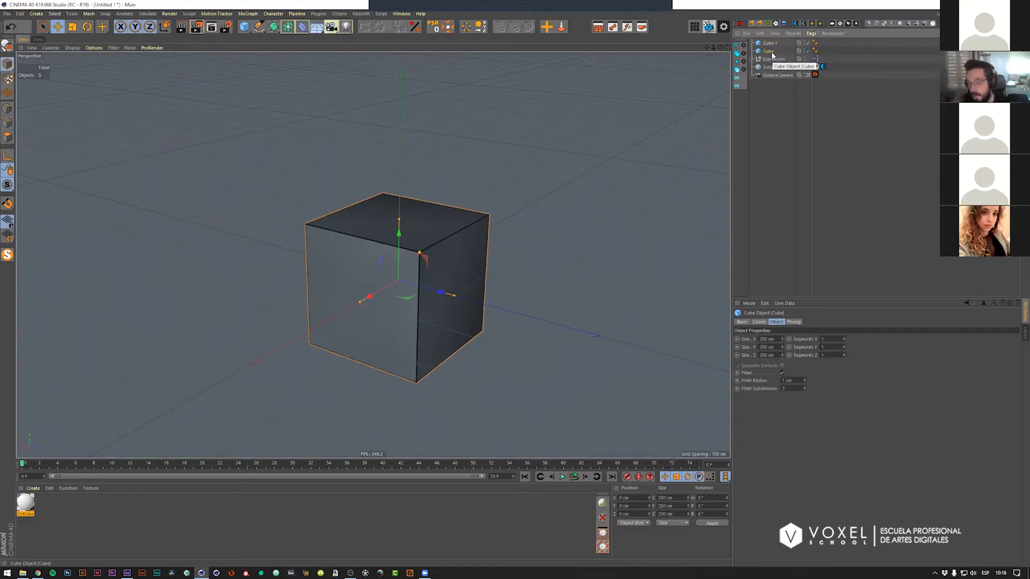
click(805, 51)
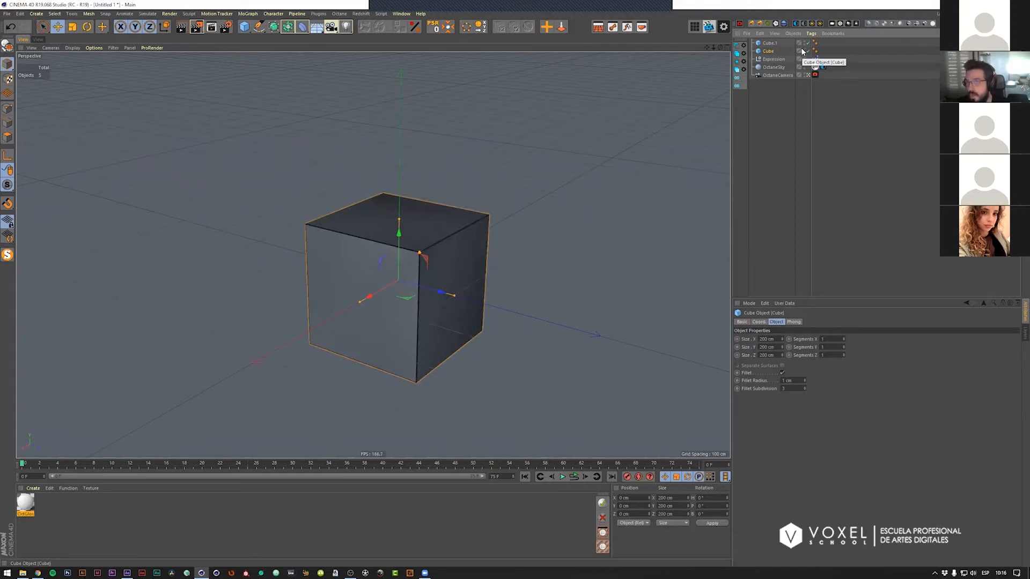
click(806, 51)
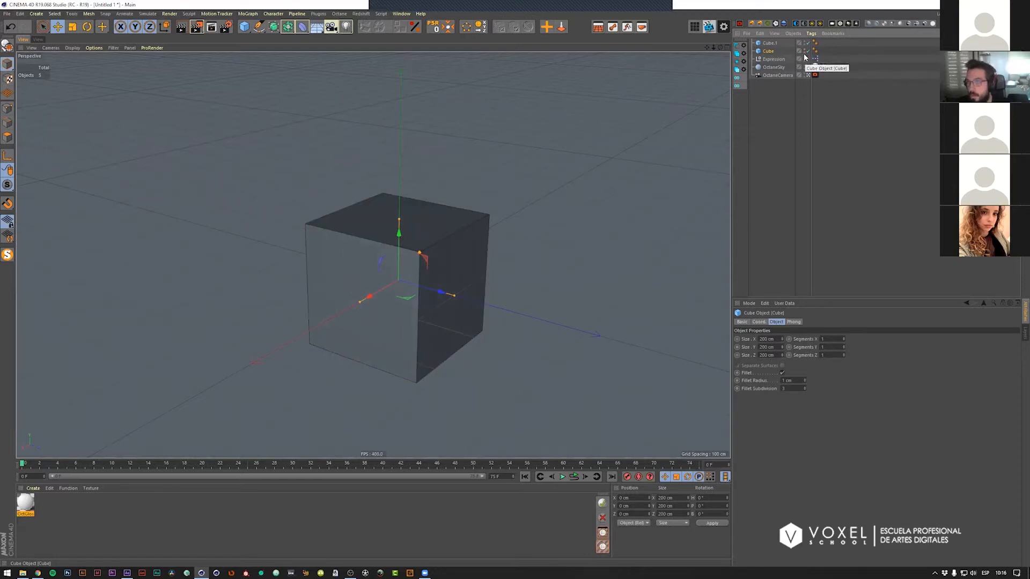
Step: Scale the second cube up uniformly to about 1058 cm per side
click(770, 43)
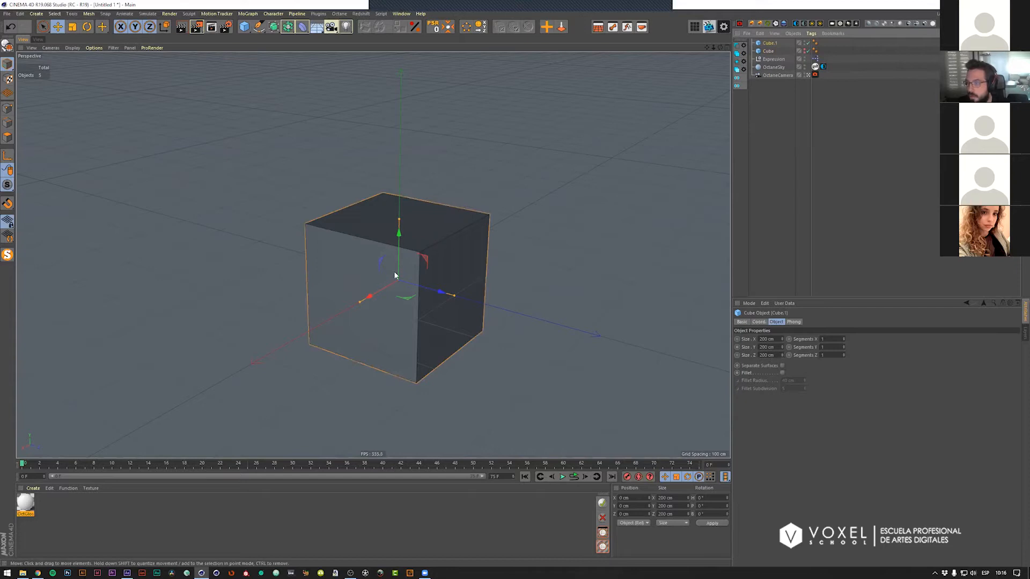
alt+right_drag(460, 287, 363, 289)
key(t)
drag(362, 288, 402, 284)
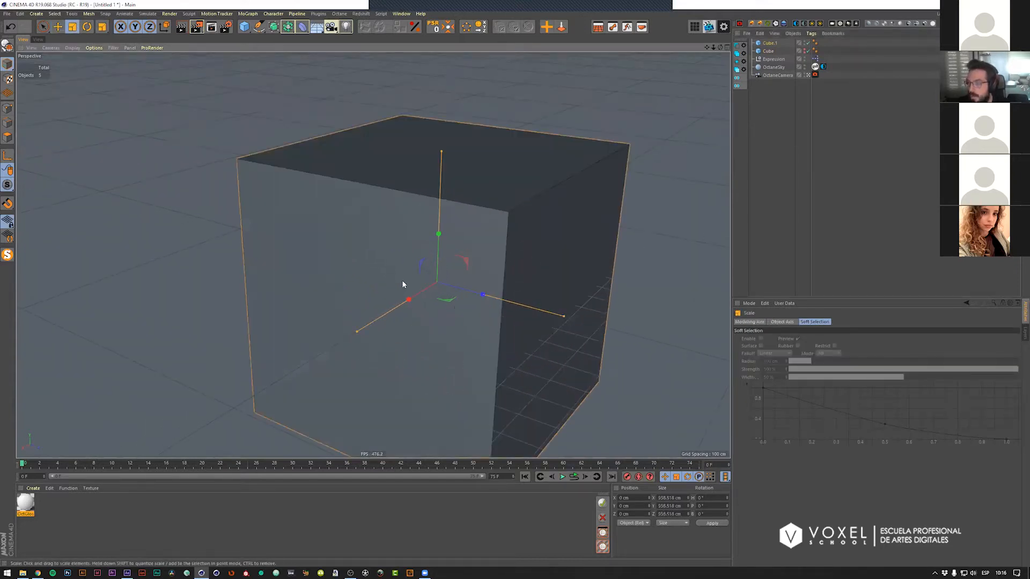
alt+middle_drag(432, 280, 414, 307)
alt+right_drag(414, 307, 391, 295)
alt+drag(392, 303, 351, 282)
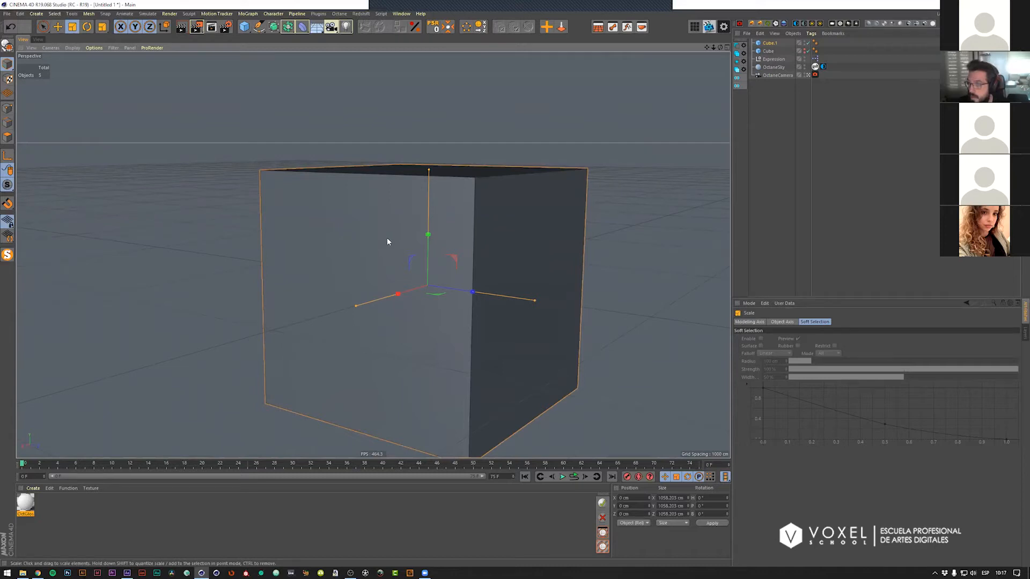
Step: Try converting the enlarged cube to an editable polygon object and undo the conversion
key(c)
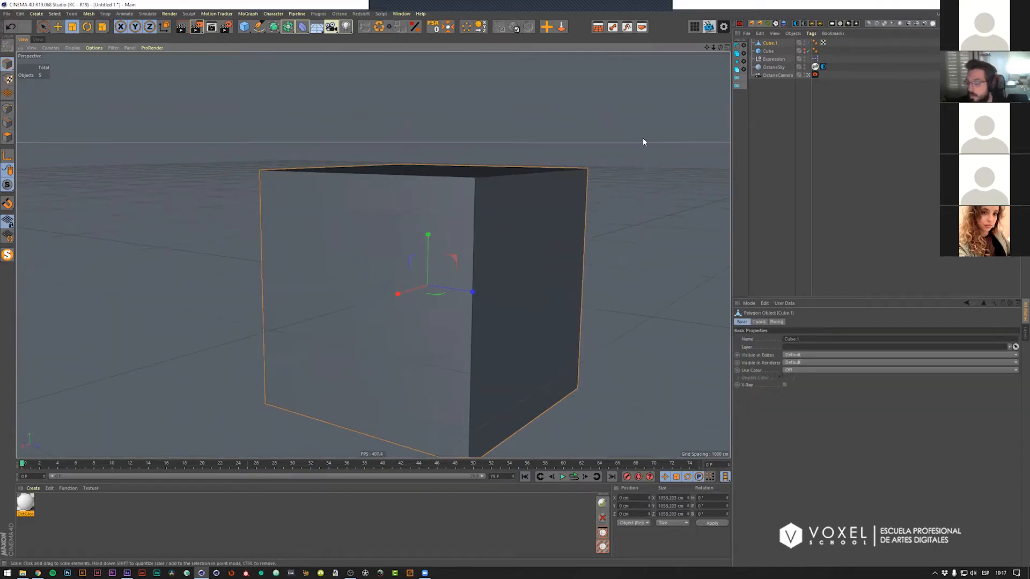
key(ctrl+z)
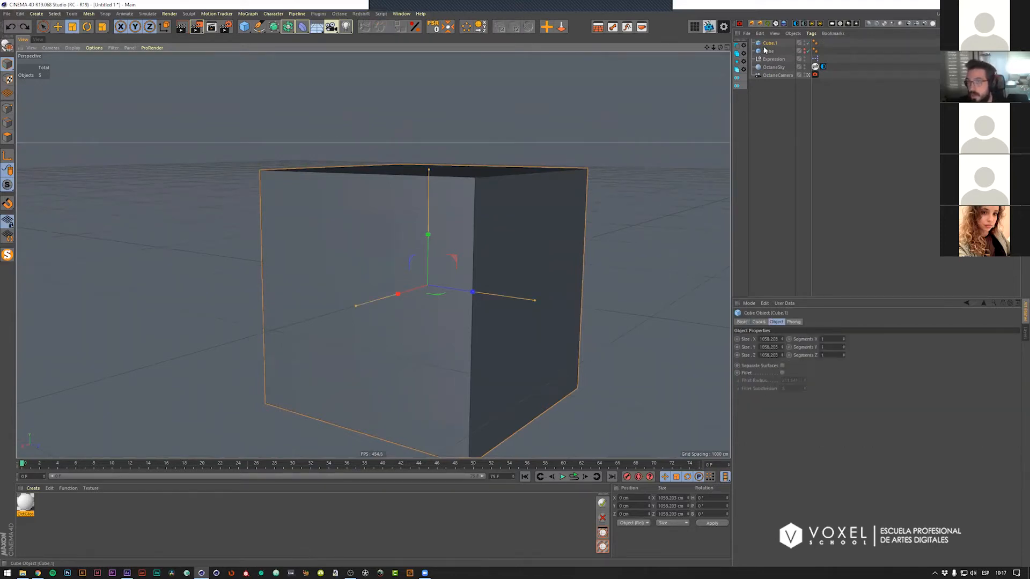
Step: Review the original cube's parameters, then make the enlarged second cube an editable polygon object
click(769, 51)
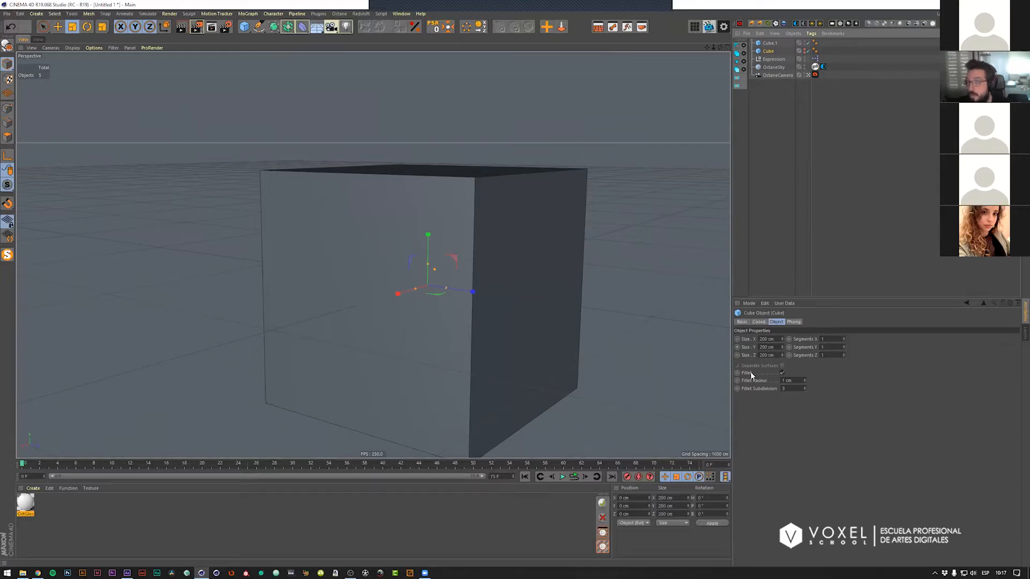
click(573, 216)
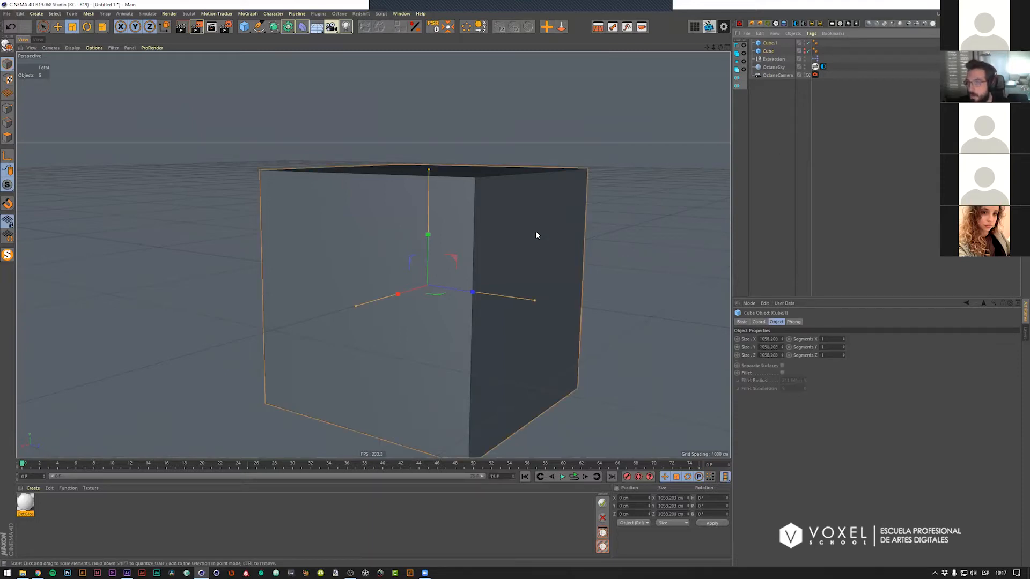
key(c)
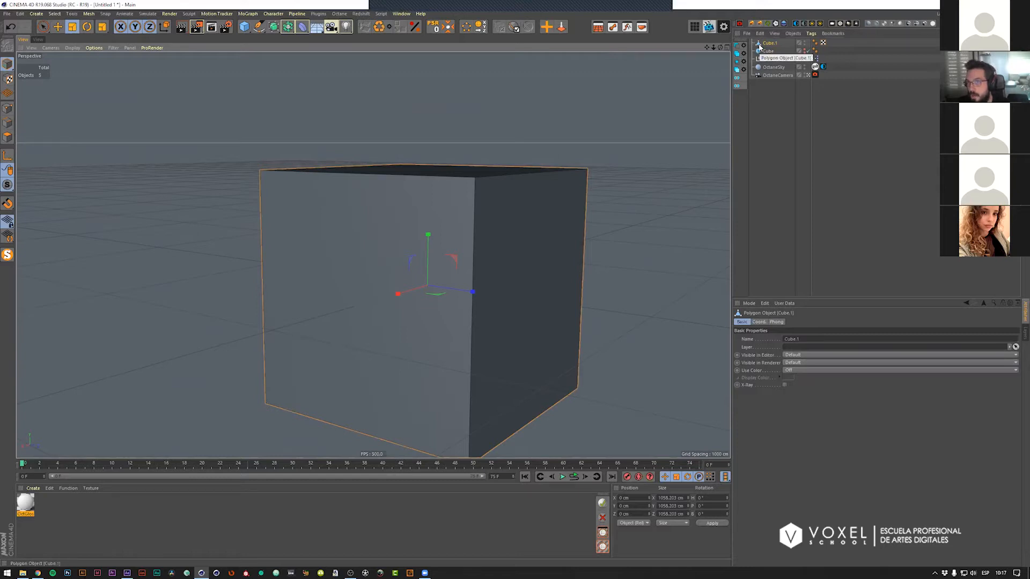
alt+drag(574, 224, 536, 233)
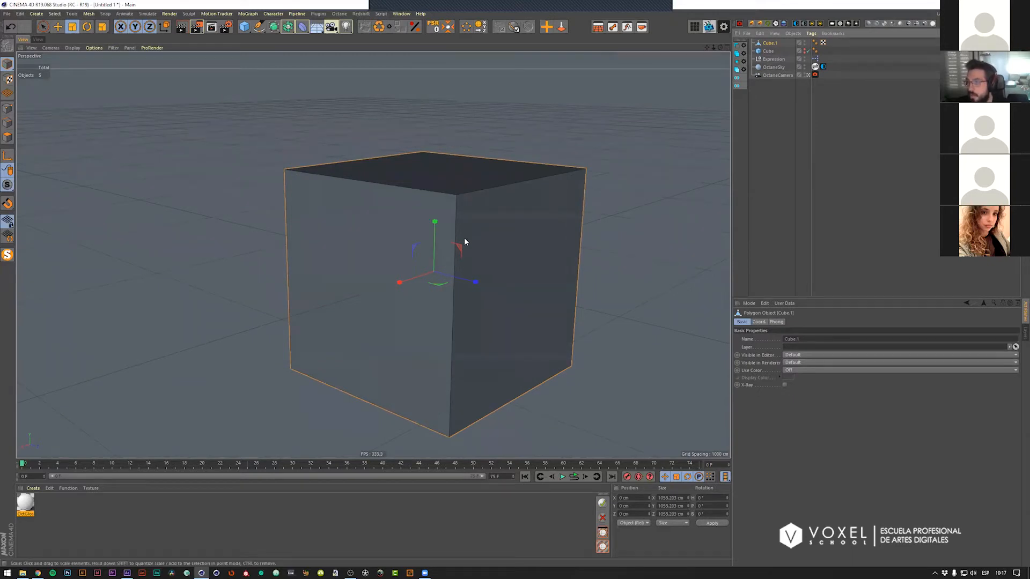
Step: In edge mode, select the editable cube's upper edge along X and move it inward to about 420 cm in Z
key(Return)
click(490, 189)
key(e)
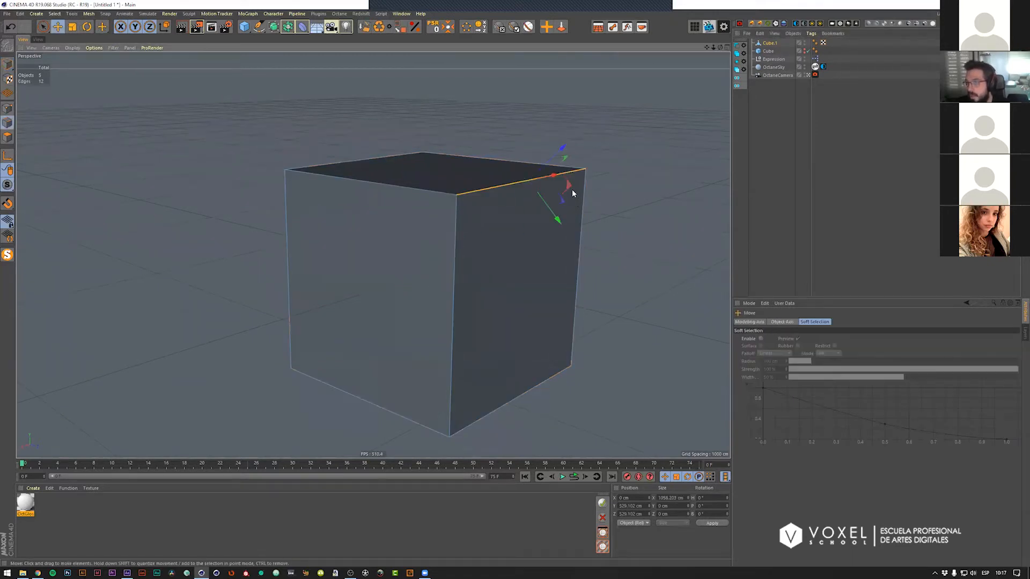
drag(572, 192, 585, 240)
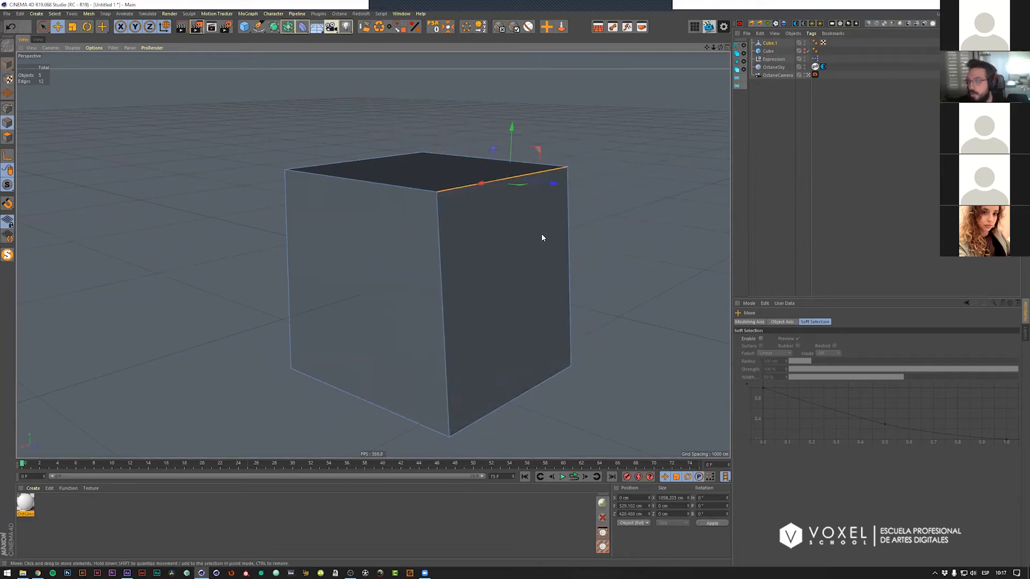
Step: Undo the last edge move on the cube, try polygon mode on it and return to model mode
key(ctrl+z)
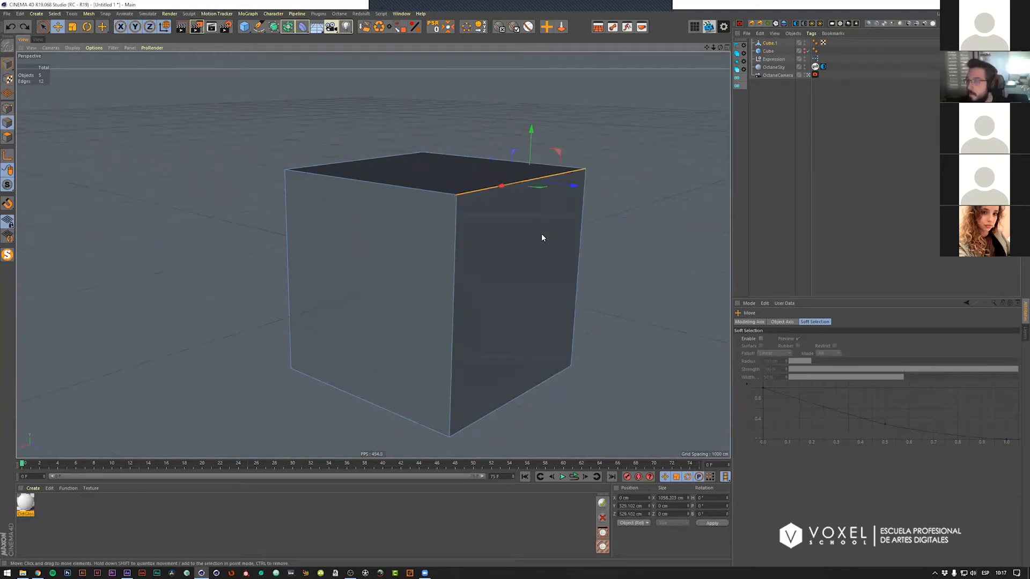
key(Return)
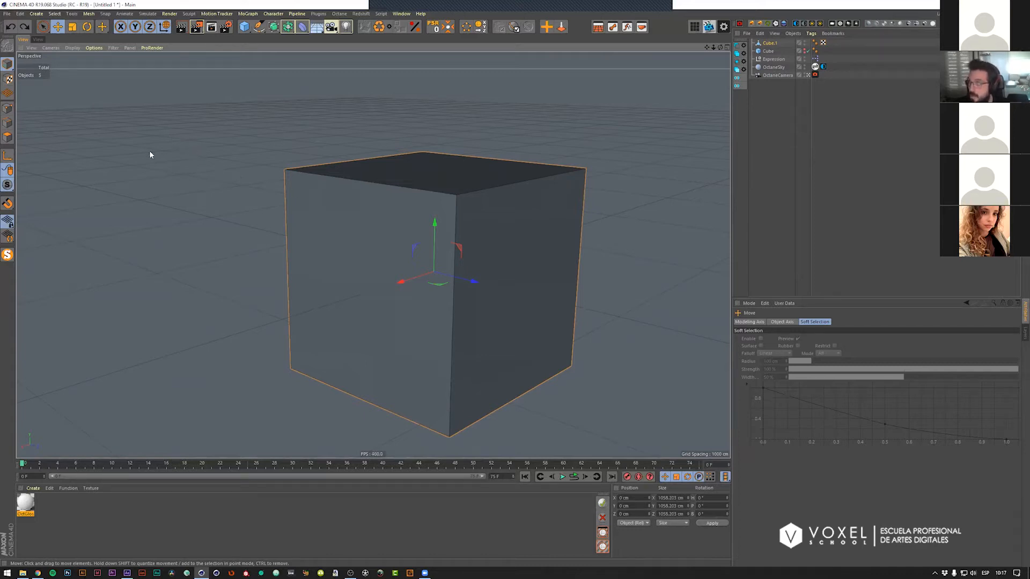
click(7, 122)
click(9, 139)
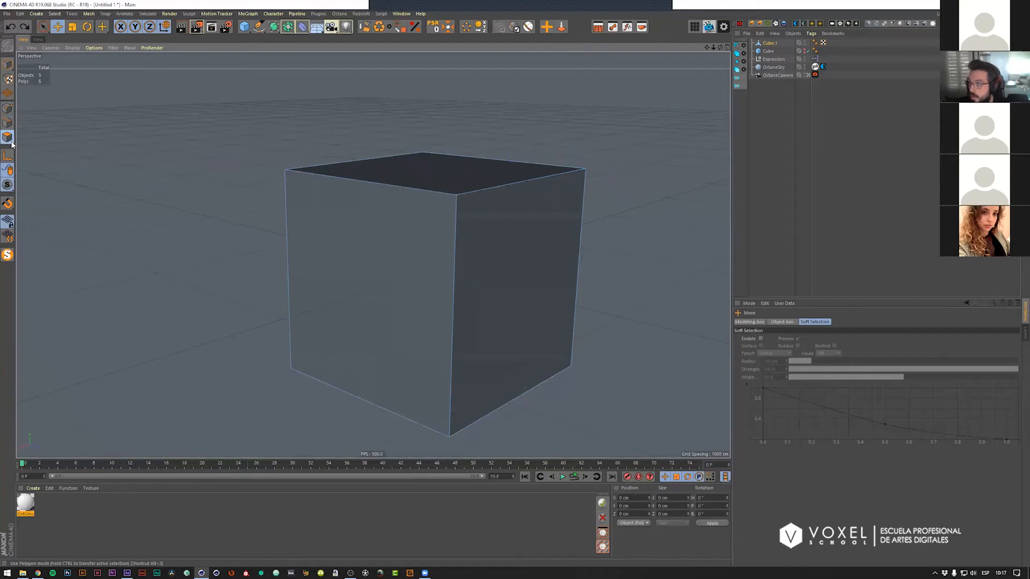
click(359, 197)
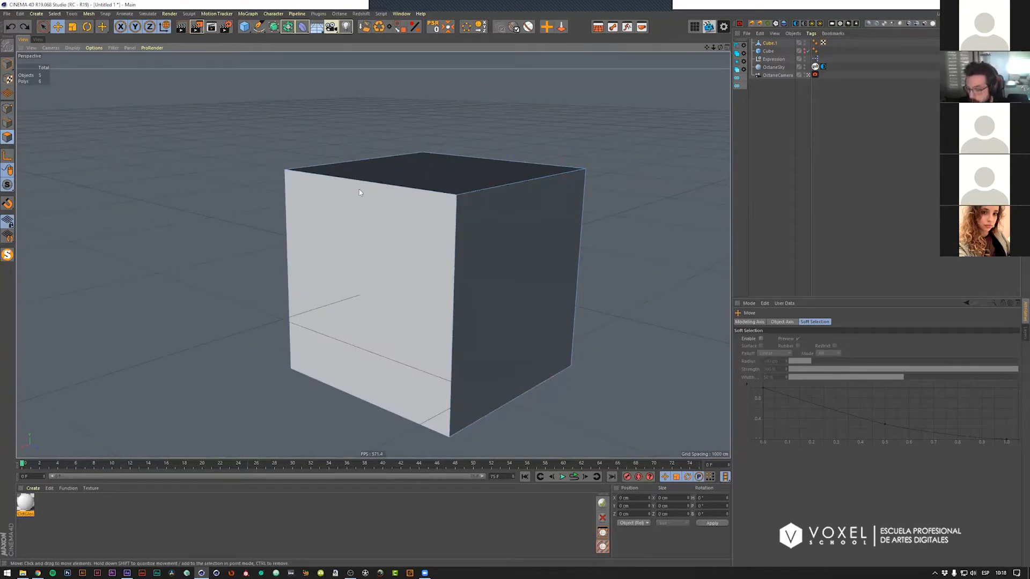
click(8, 64)
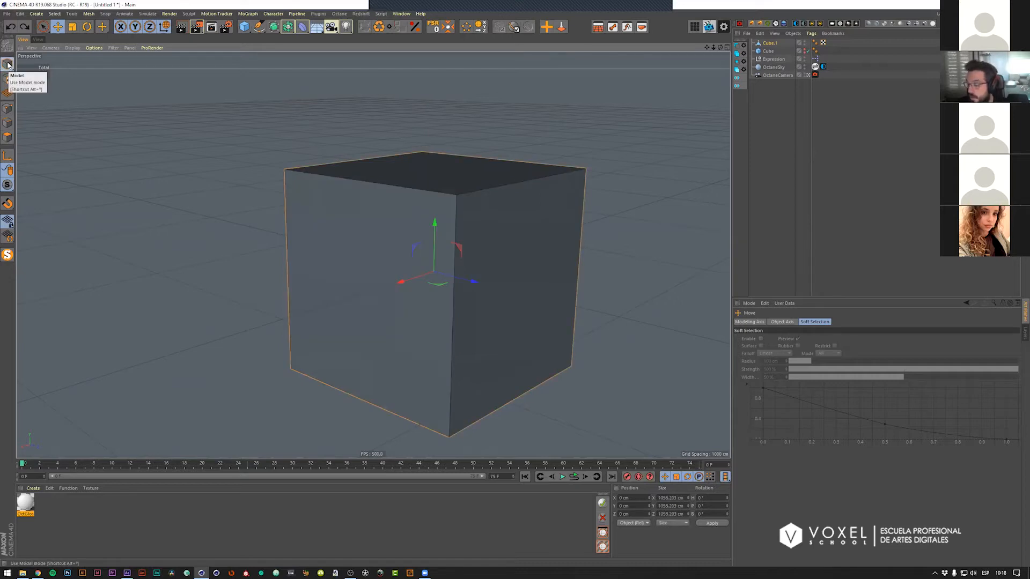
Step: Toggle the cube repeatedly between model mode and edge mode to compare them, finishing in model mode
key(Return)
key(Return)
key(Return)
key(Return)
key(Return)
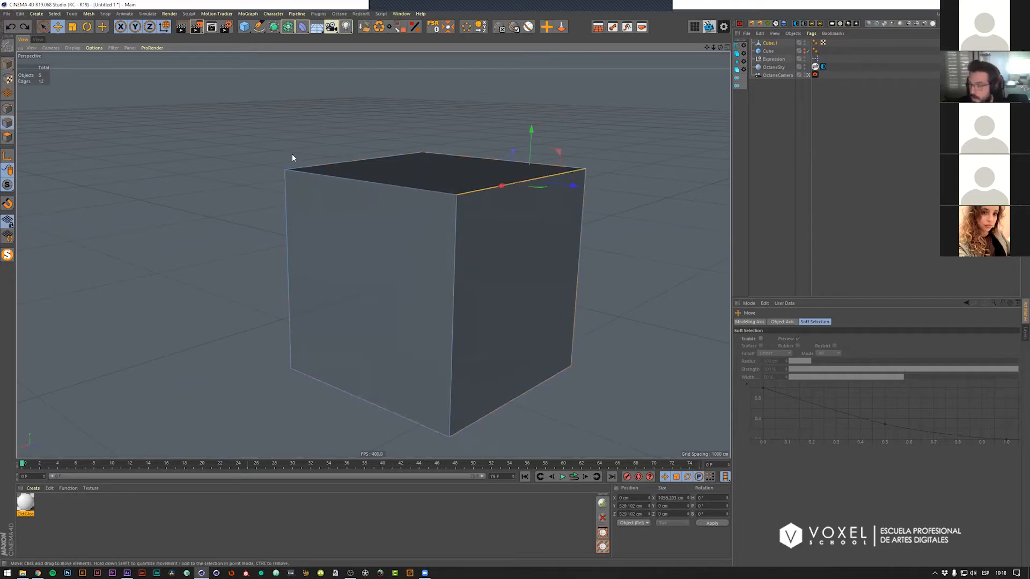
key(Return)
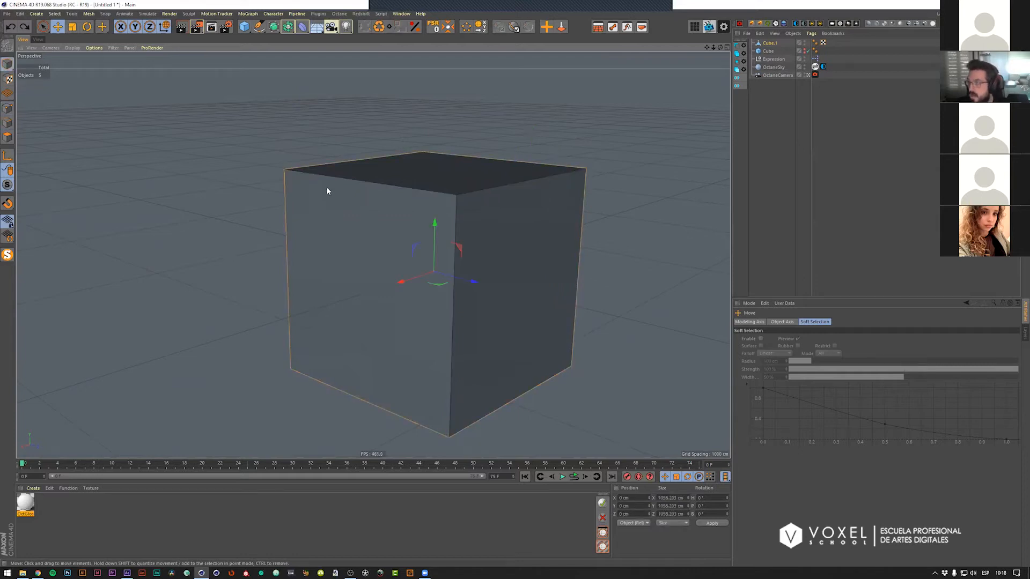
Step: Compare the cube's point, edge and polygon modes, try picking a side face in polygon mode and undo it
click(6, 114)
click(8, 123)
click(8, 139)
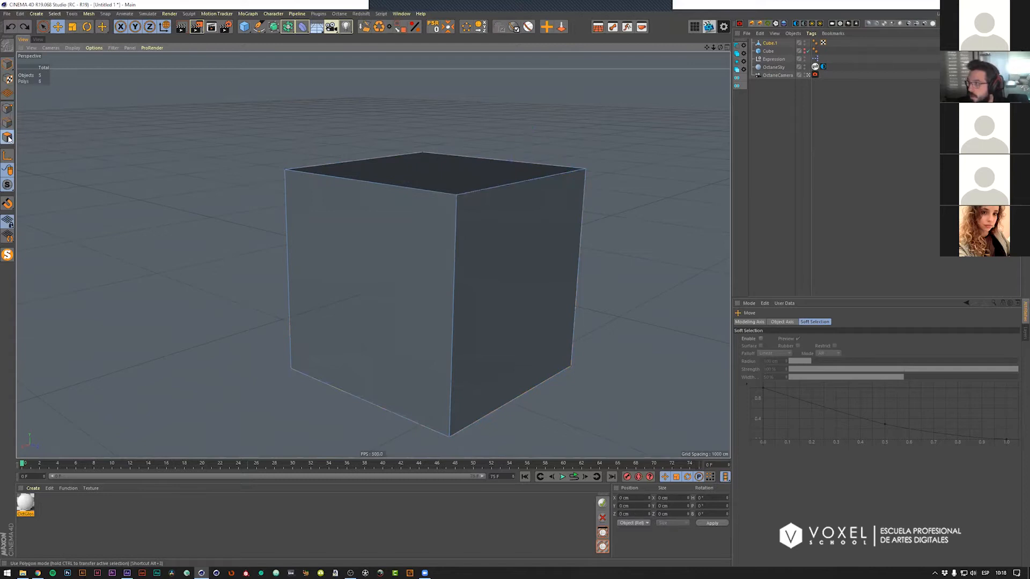
click(7, 114)
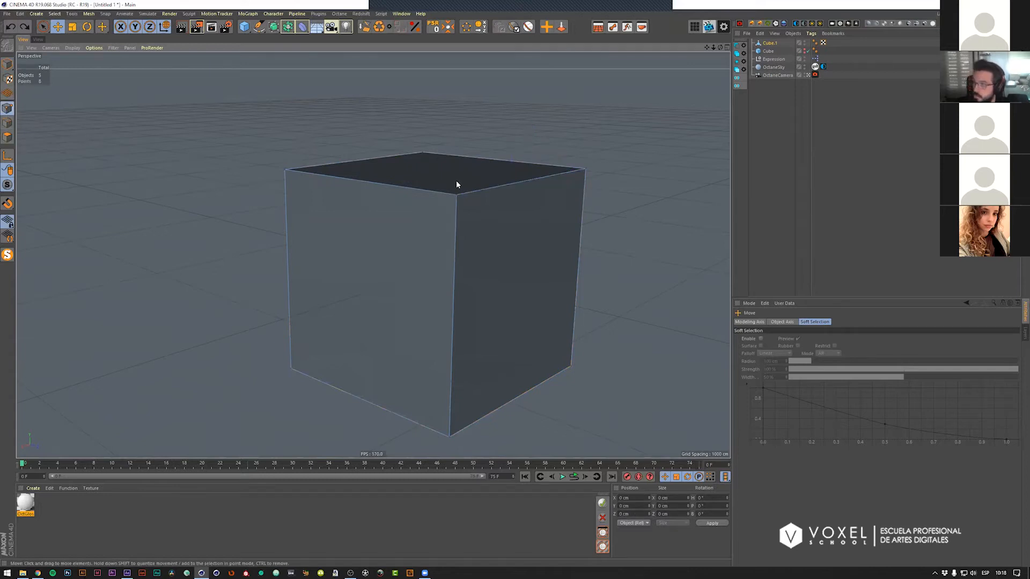
click(8, 138)
click(488, 212)
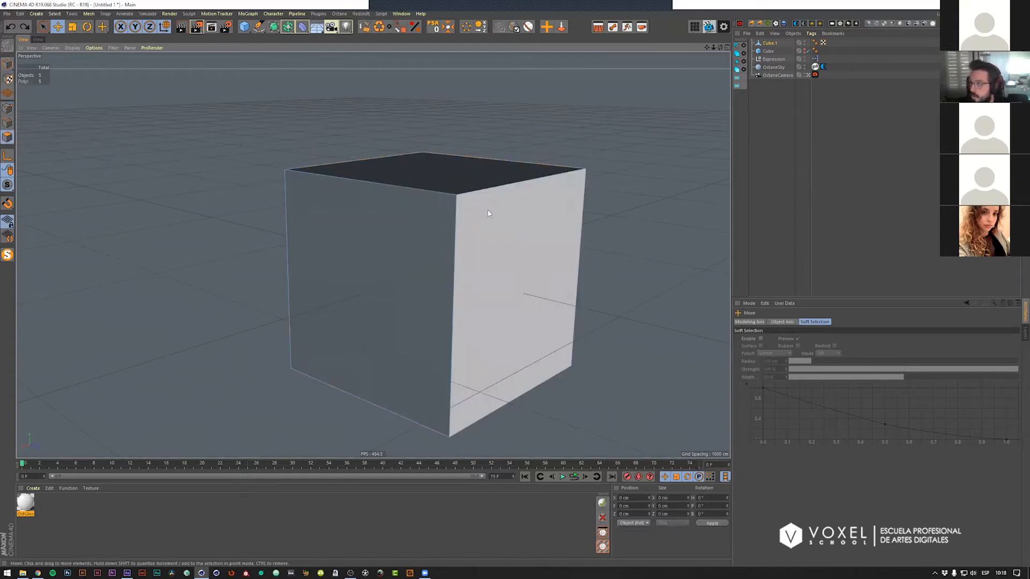
key(ctrl+z)
Step: Scale the editable cube up uniformly to about 1672 cm per side, keeping polygon mode active
key(t)
drag(368, 320, 514, 278)
click(8, 138)
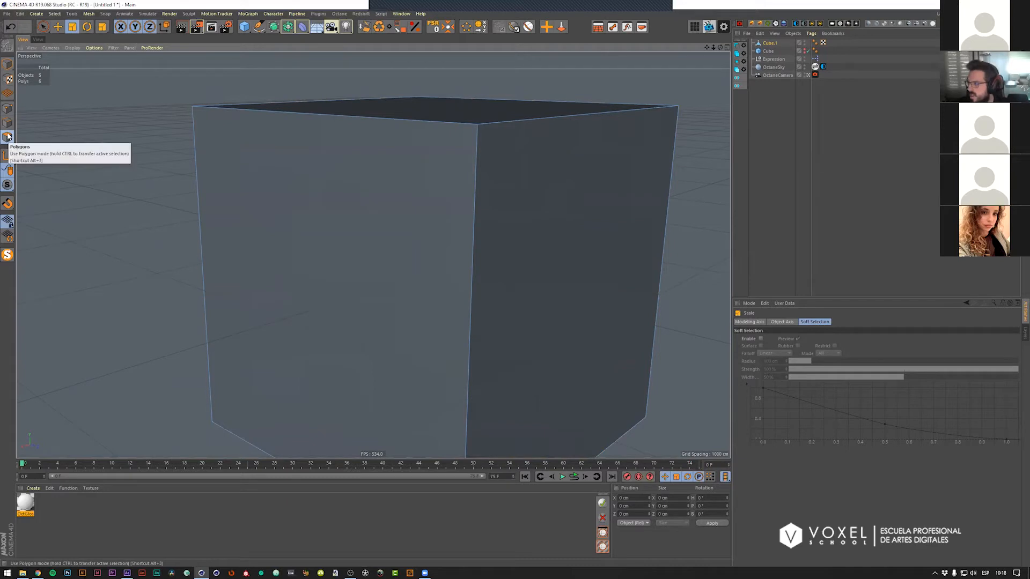
Step: Delete the editable cube's top and three side faces, keeping only the floor and one vertical wall
click(352, 200)
shift+click(492, 271)
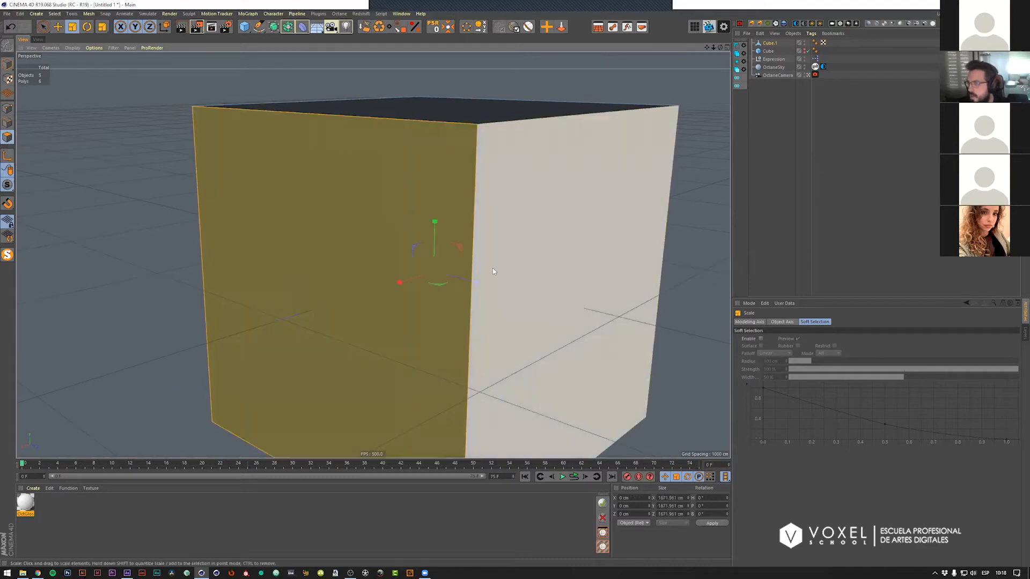
scroll(492, 273, down, 2)
alt+middle_drag(491, 295, 484, 264)
alt+drag(484, 264, 459, 268)
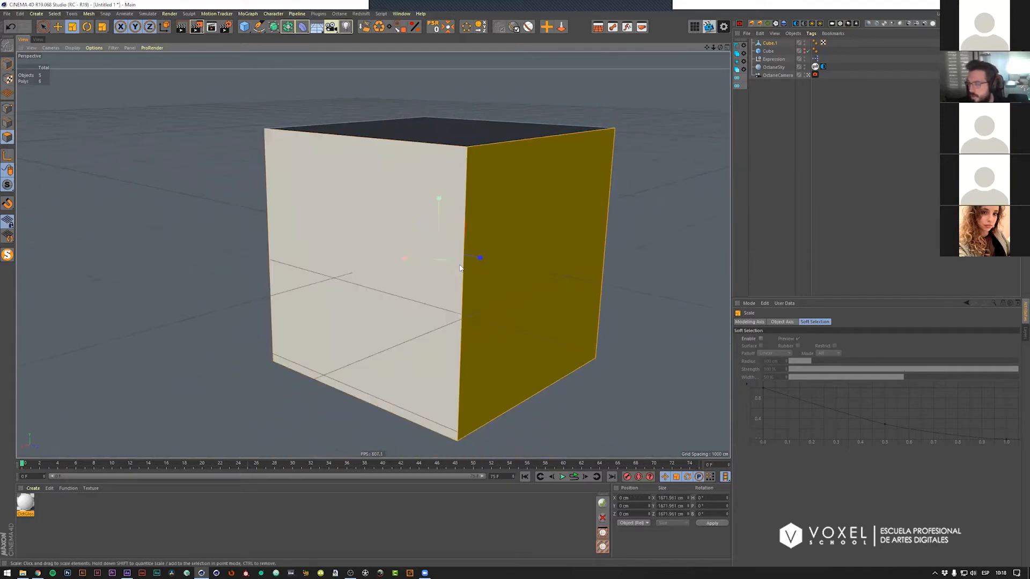
key(Delete)
click(353, 226)
key(Delete)
alt+drag(407, 245, 426, 165)
click(426, 165)
key(Delete)
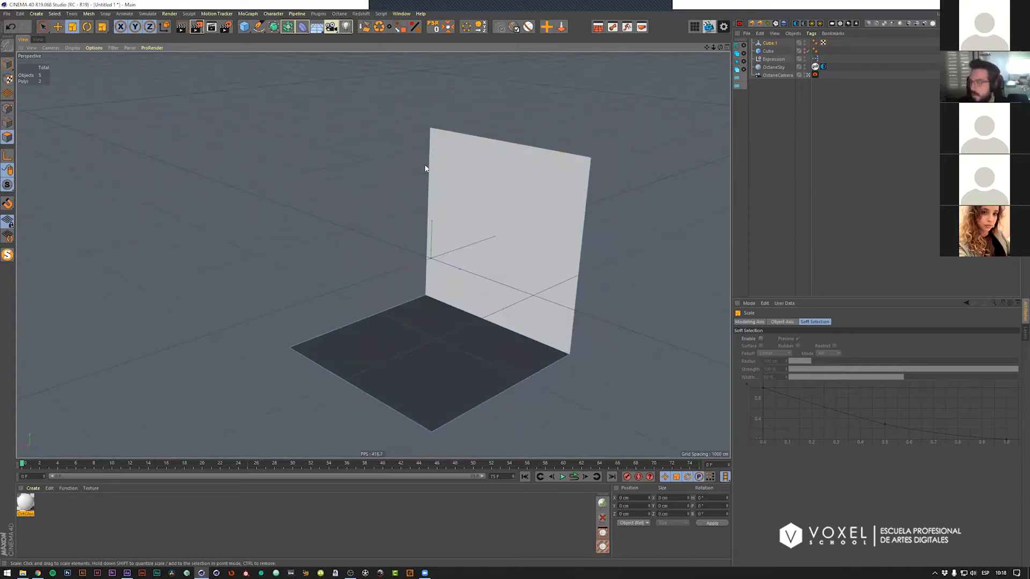
Step: Return to model mode with the Move tool and re-enable the small original cube in the scene
alt+drag(465, 314, 370, 311)
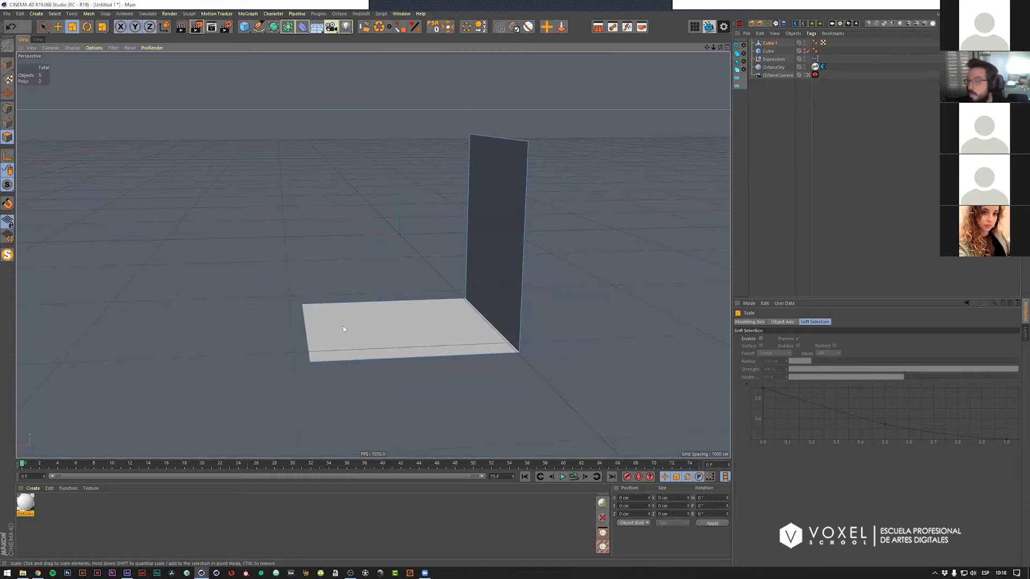
key(Return)
alt+drag(448, 271, 475, 293)
key(e)
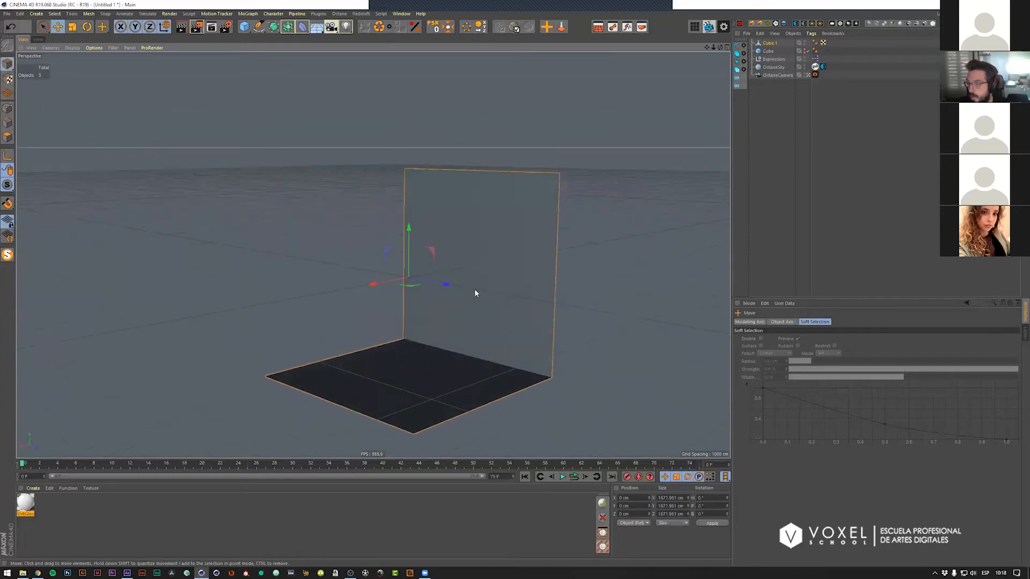
click(804, 51)
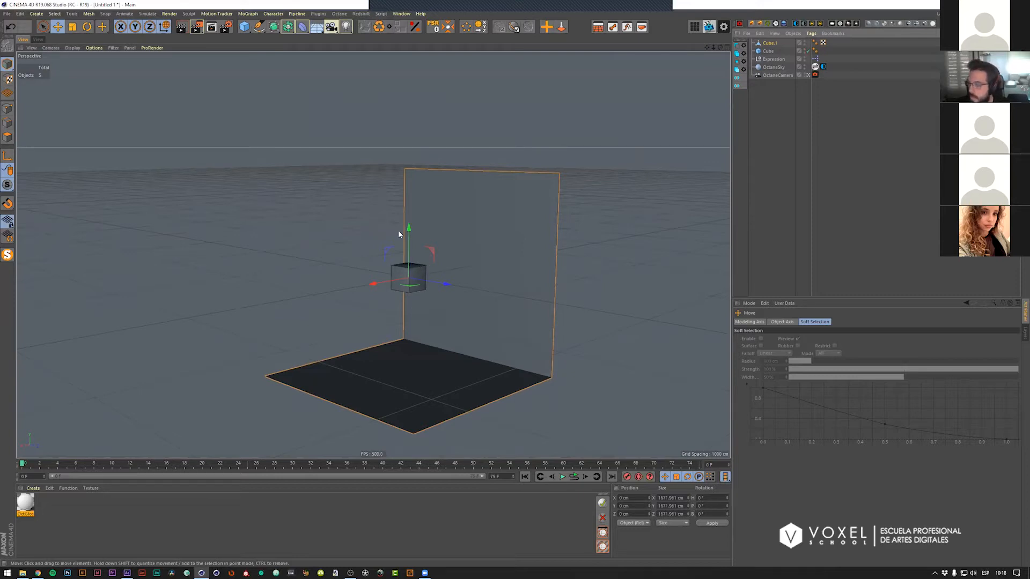
Step: Raise the floor-and-wall object to about 510 cm in Y and stretch it along Z to about 3164 cm
click(391, 217)
click(420, 230)
drag(409, 230, 407, 167)
key(t)
drag(442, 220, 388, 272)
Step: Inspect the small cube against the floor and wall, and add a separate Subdivision Surface object
alt+right_drag(389, 273, 412, 272)
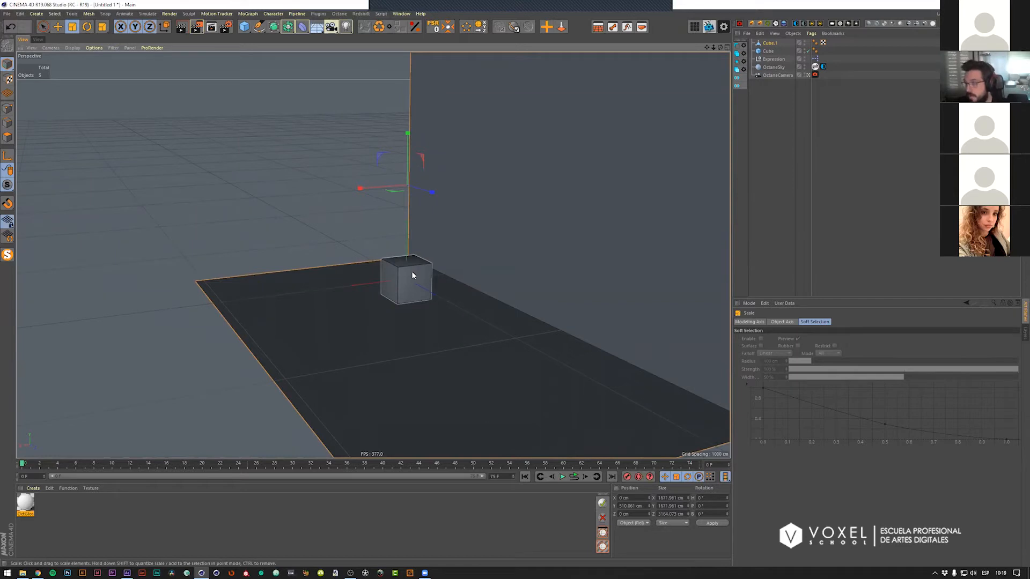
alt+drag(246, 343, 358, 272)
alt+right_drag(344, 276, 418, 266)
alt+drag(350, 281, 464, 307)
alt+drag(485, 340, 424, 346)
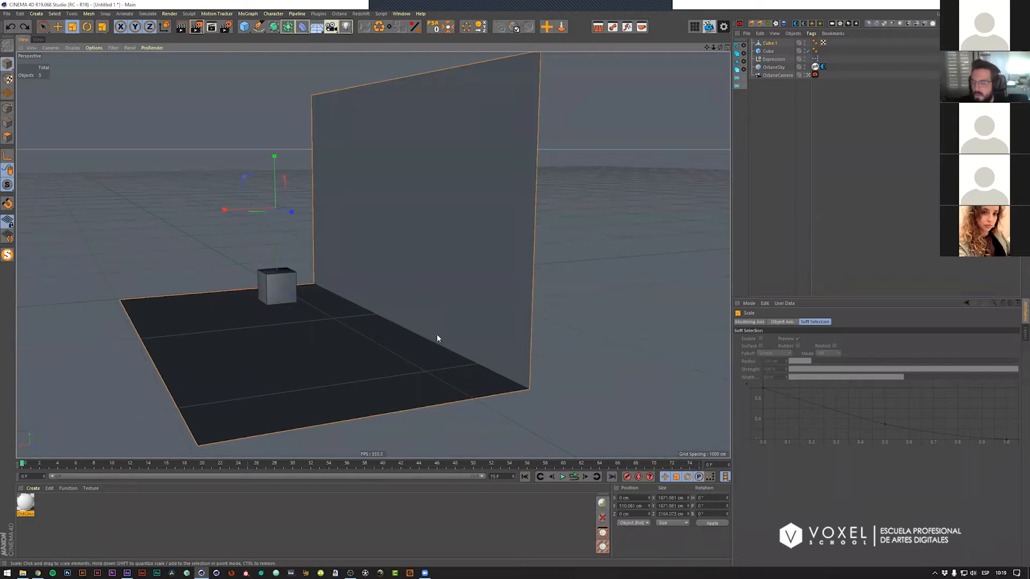
alt+drag(438, 338, 419, 340)
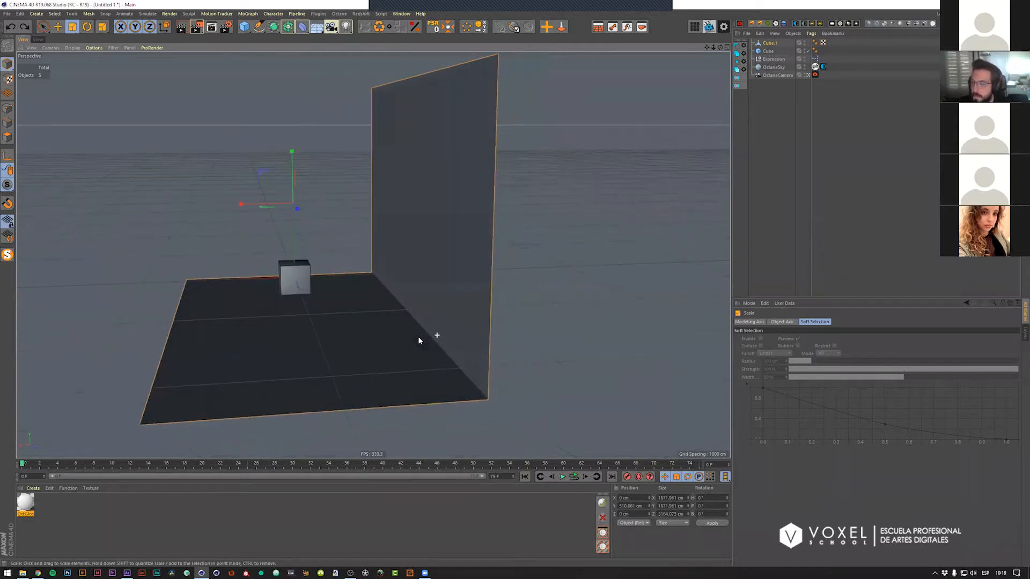
click(273, 27)
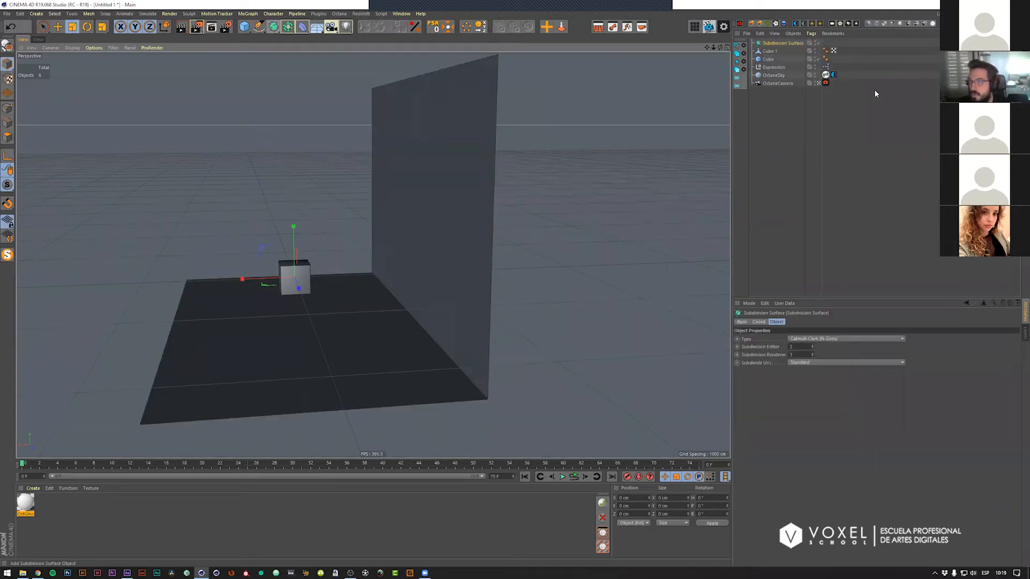
Step: Rename the floor-and-wall object as Ciclorama and the small cube as Cubo Principal
click(770, 52)
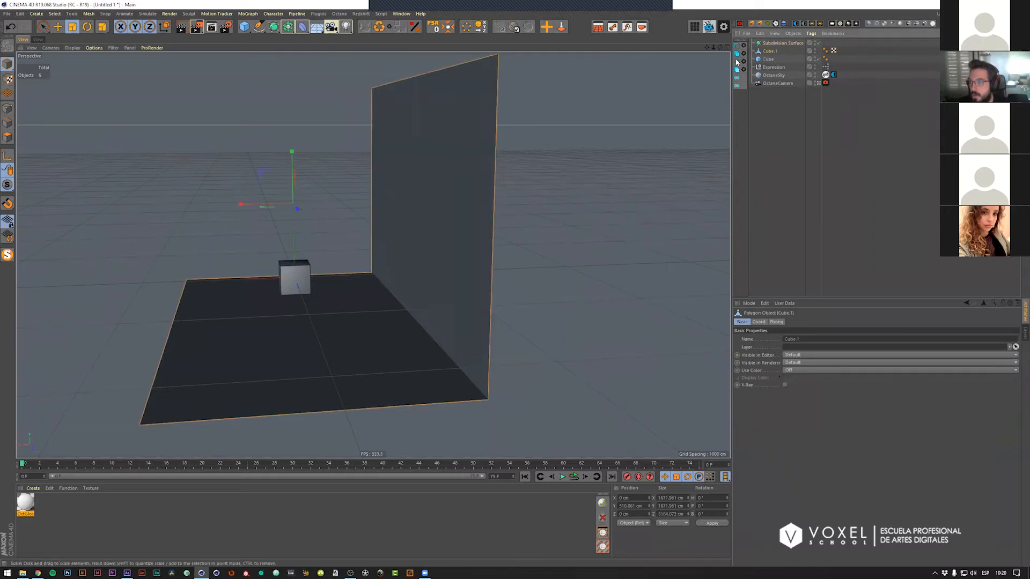
double_click(773, 51)
text(Ciclorama)
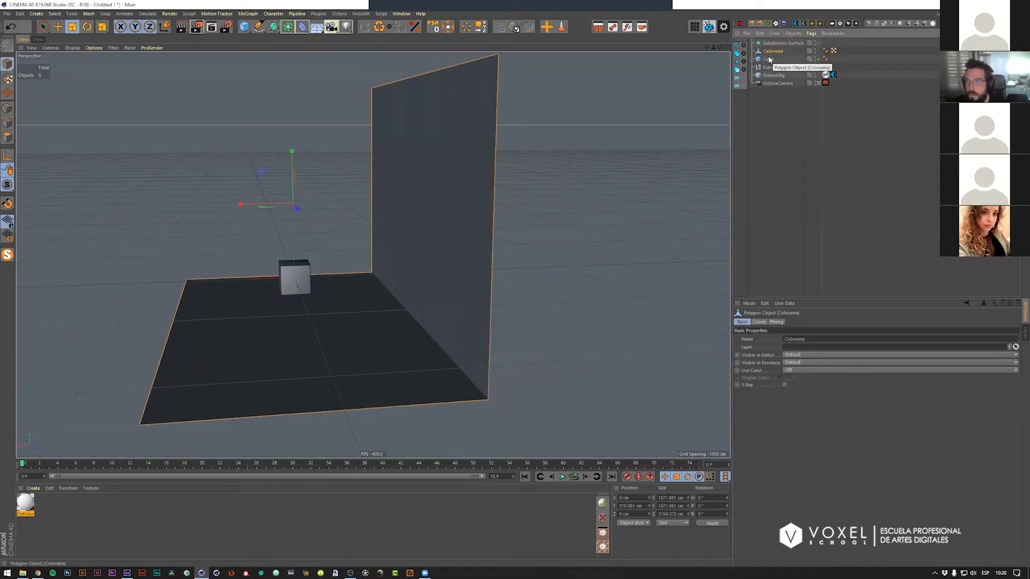
click(768, 59)
text(Cubo Principal)
key(Return)
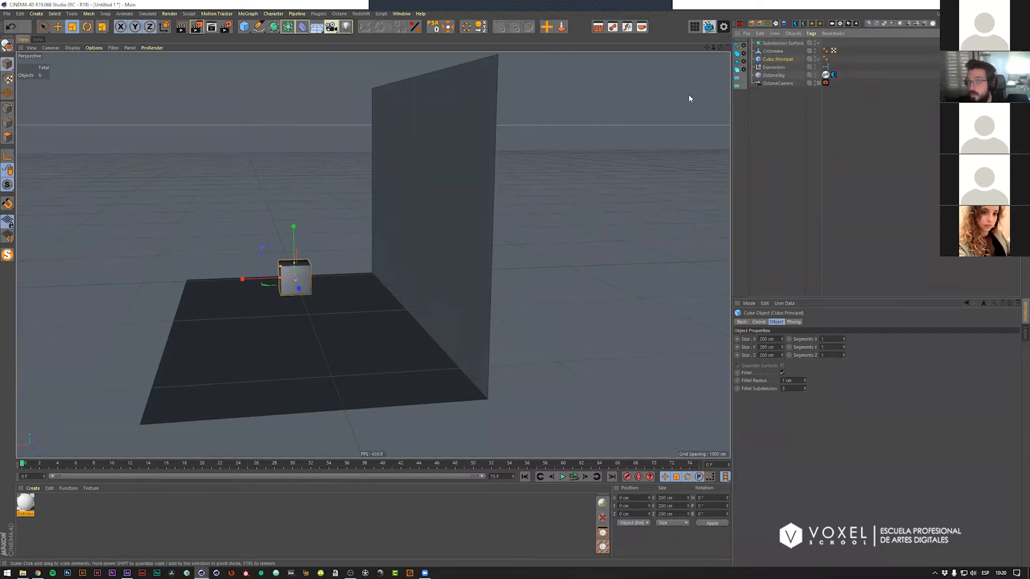
Step: Try nesting Ciclorama under the Subdivision Surface, toggling the nesting with undo and redo and ending with it undone
click(779, 51)
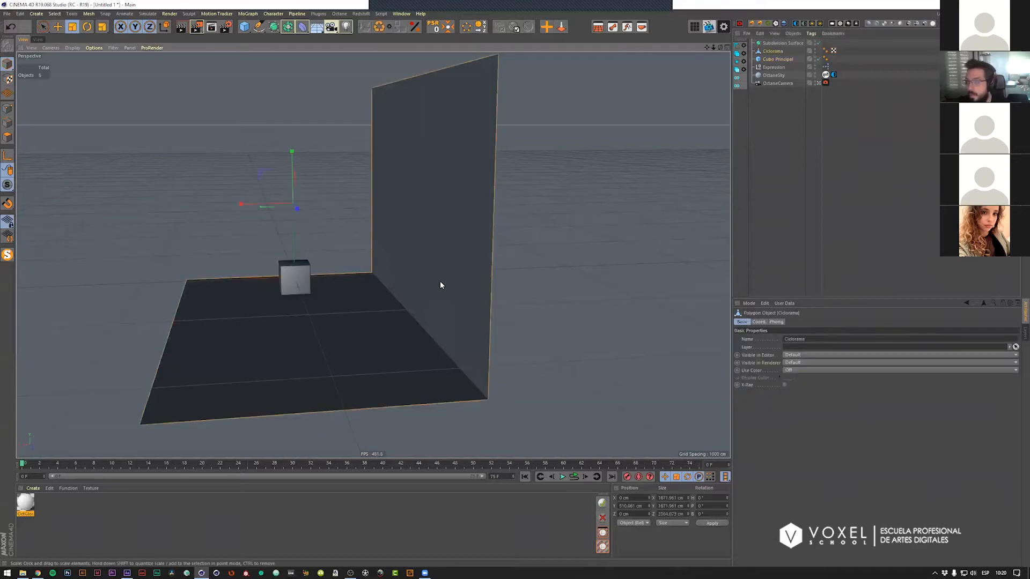
scroll(440, 284, up, 1)
drag(772, 52, 783, 43)
alt+drag(345, 293, 404, 262)
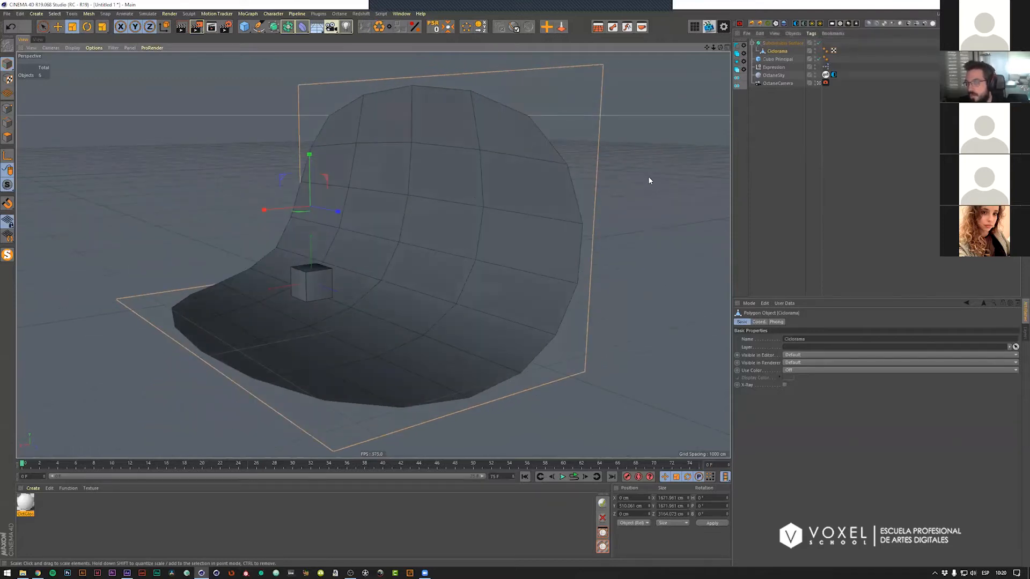
key(ctrl+z)
key(ctrl+z)
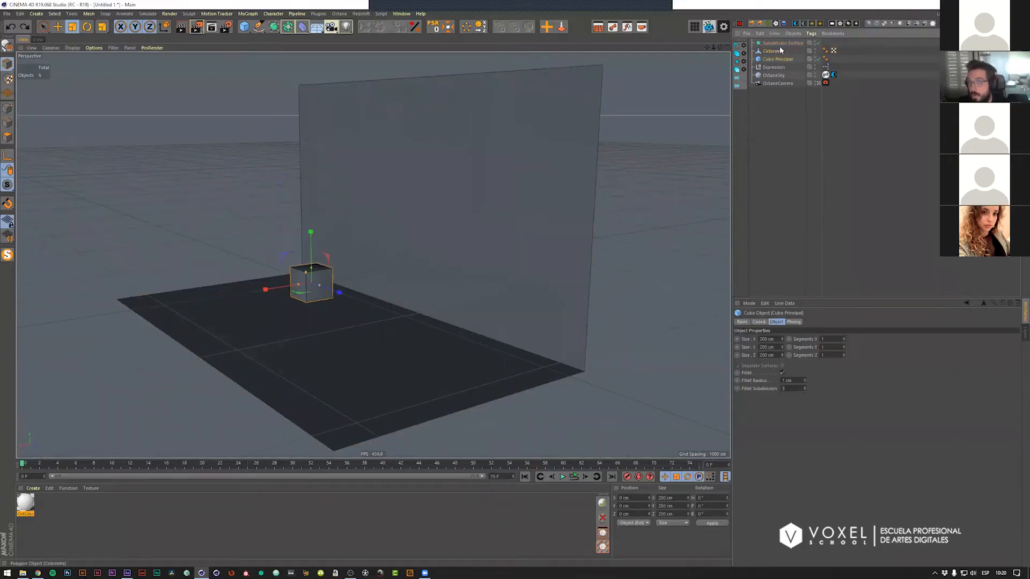
click(775, 51)
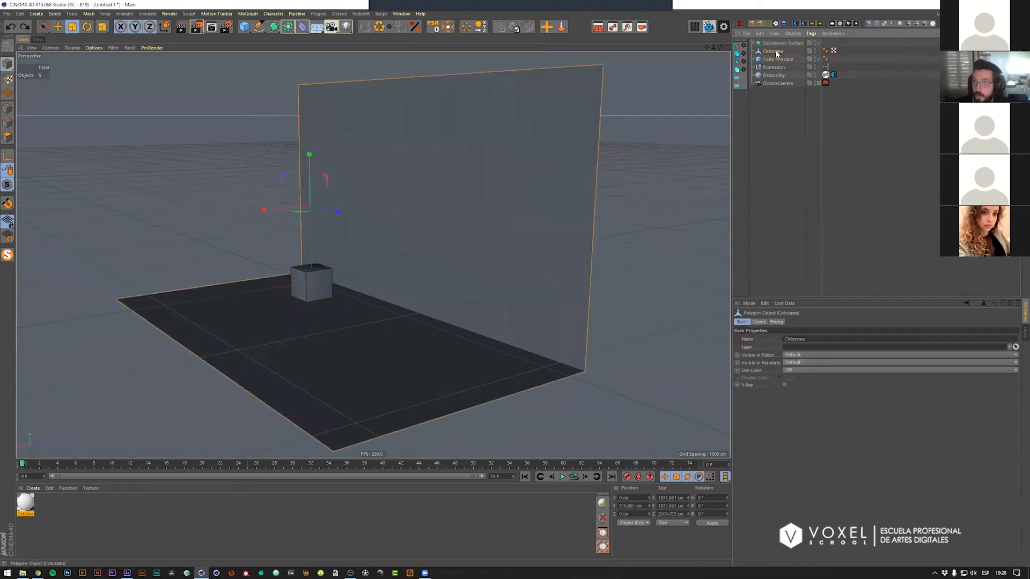
key(ctrl+y)
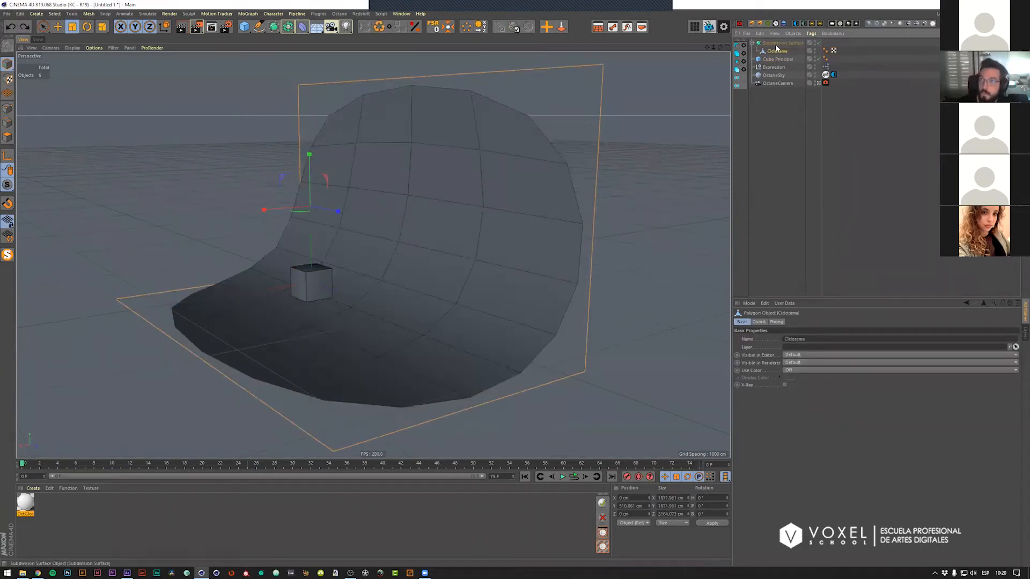
key(ctrl+z)
Step: Delete the Subdivision Surface object and select Ciclorama
click(776, 43)
key(Delete)
click(777, 43)
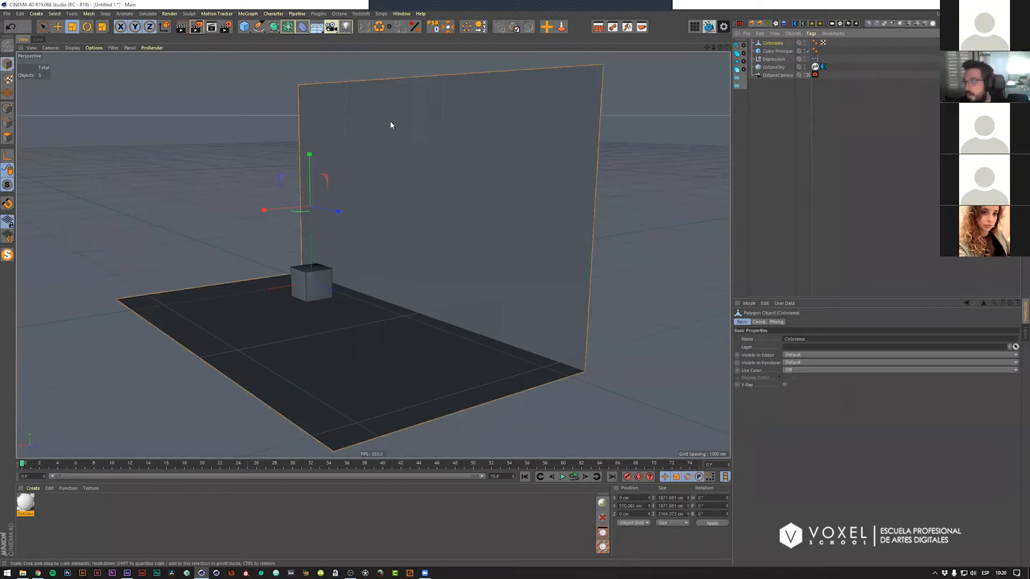
Step: Add a Subdivision Surface as the parent of Ciclorama, check both objects in the hierarchy and undo the addition
alt+drag(390, 121, 378, 127)
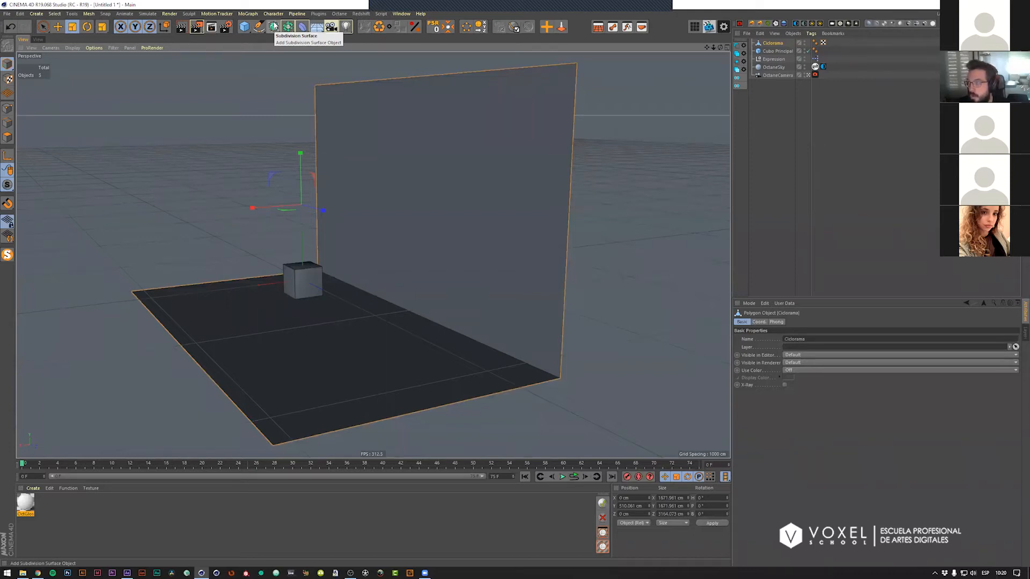
alt+click(273, 27)
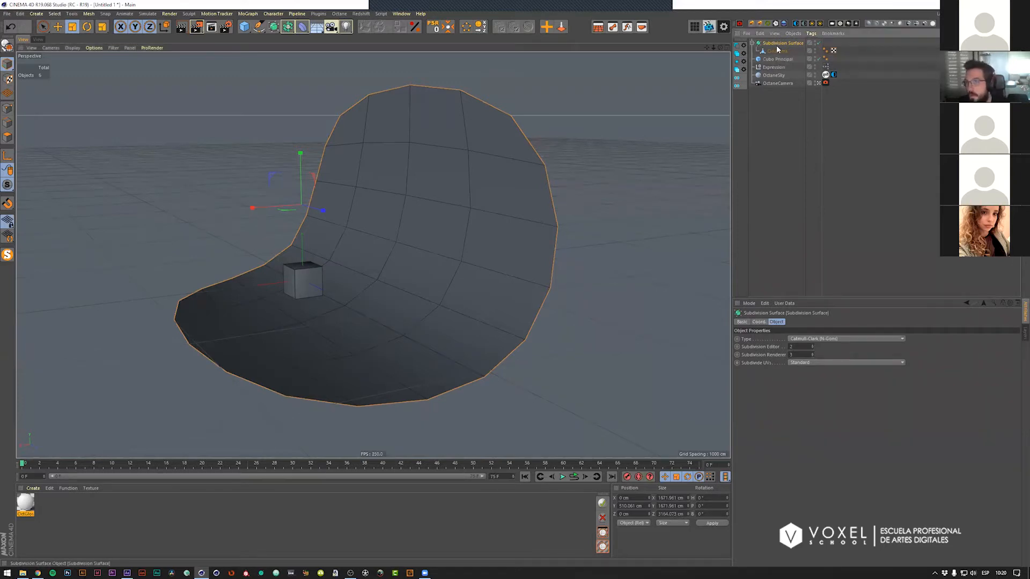
click(777, 52)
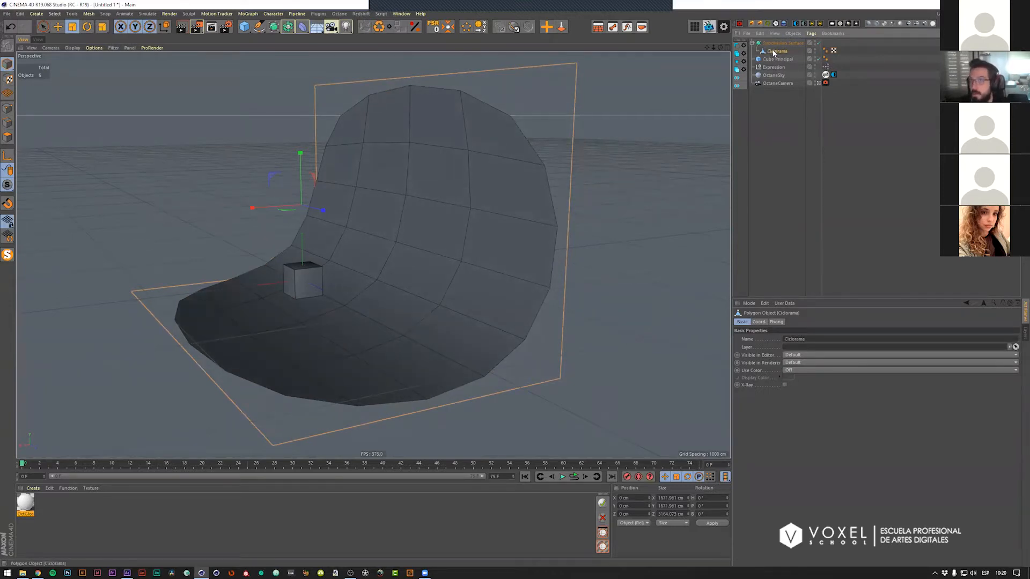
click(775, 44)
key(ctrl+z)
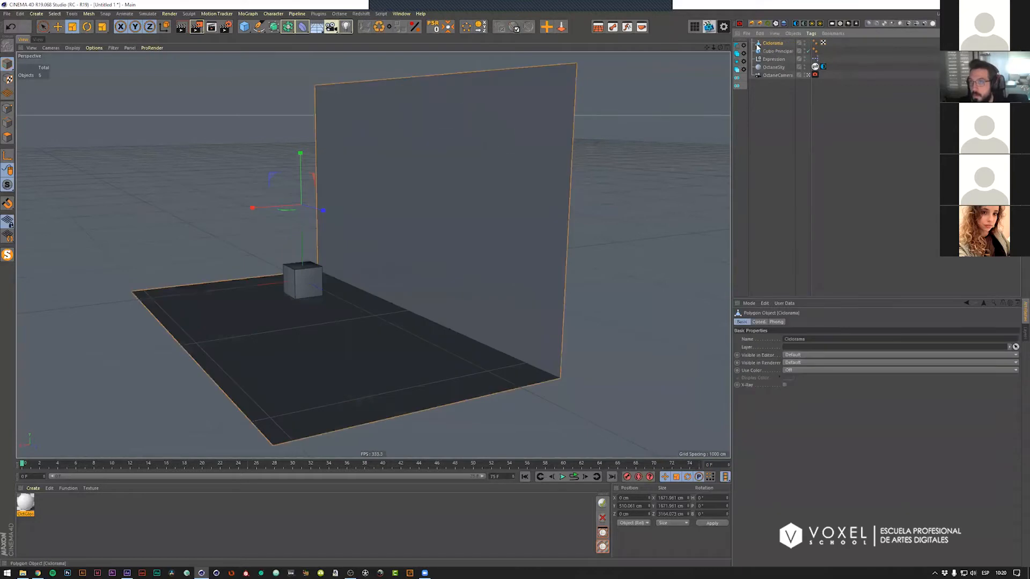
Step: Add a Subdivision Surface as a child of the Ciclorama object
click(273, 28)
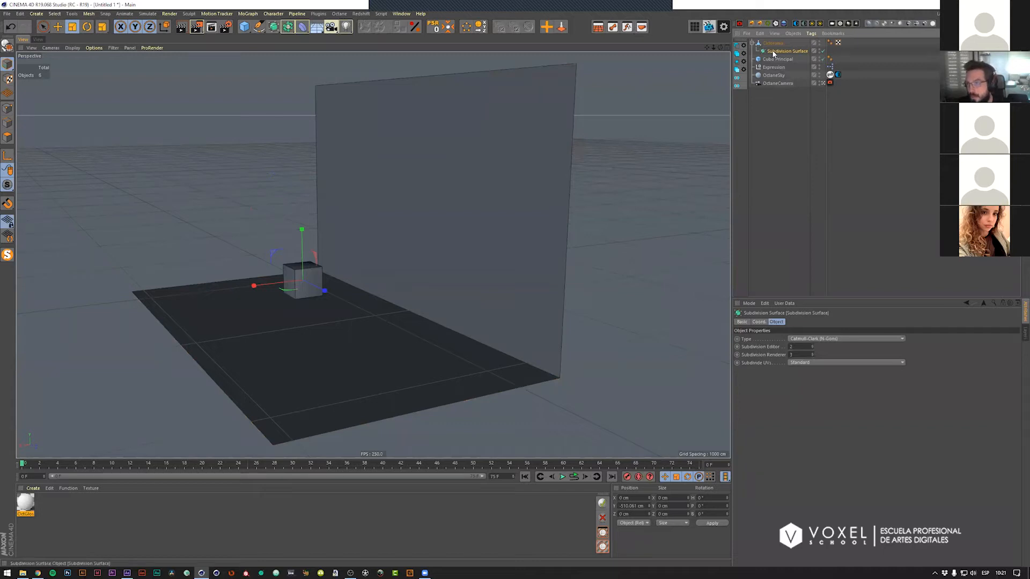
Step: Undo the child Subdivision Surface and add one as the parent of the Ciclorama object instead
key(ctrl+z)
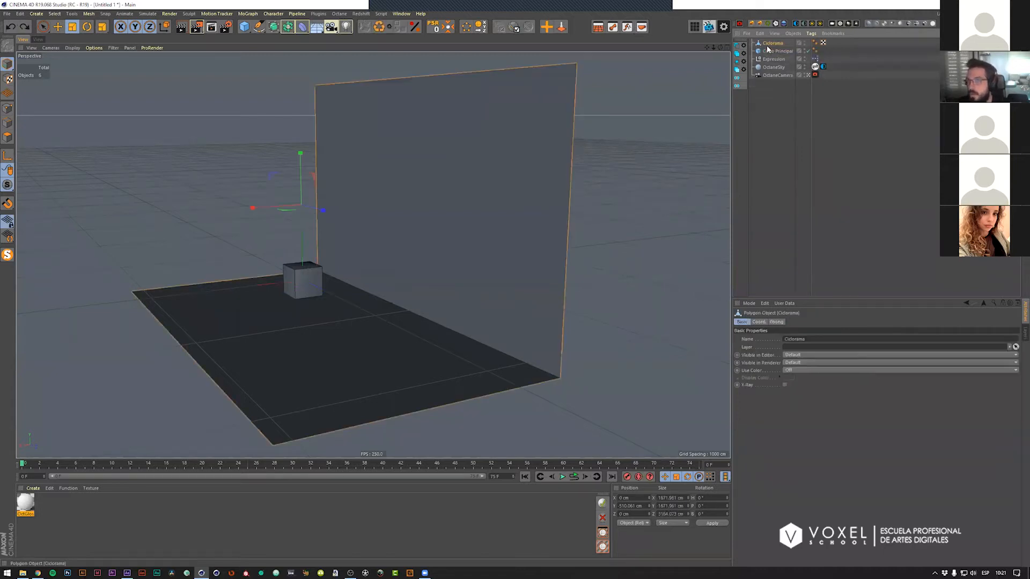
alt+click(273, 28)
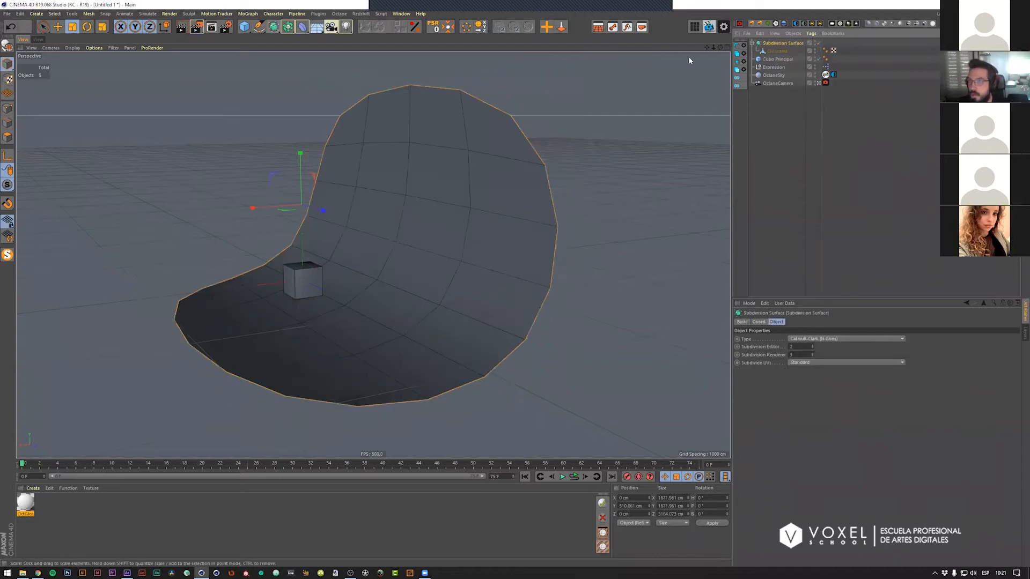
click(778, 50)
click(780, 43)
alt+drag(461, 223, 470, 254)
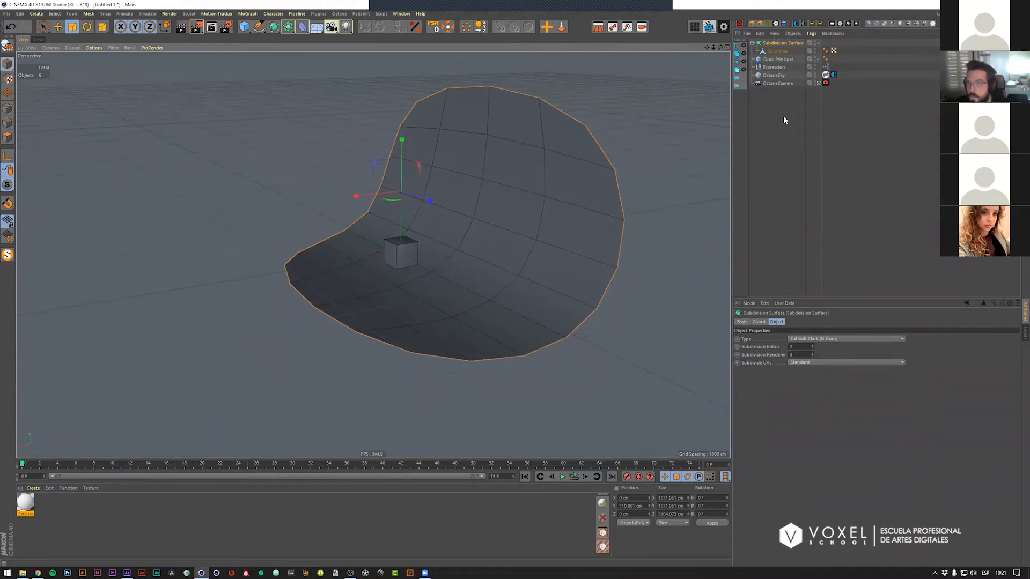
Step: Toggle the Subdivision Surface off and on repeatedly to compare the Ciclorama's original and smoothed shapes, leaving it off
click(818, 43)
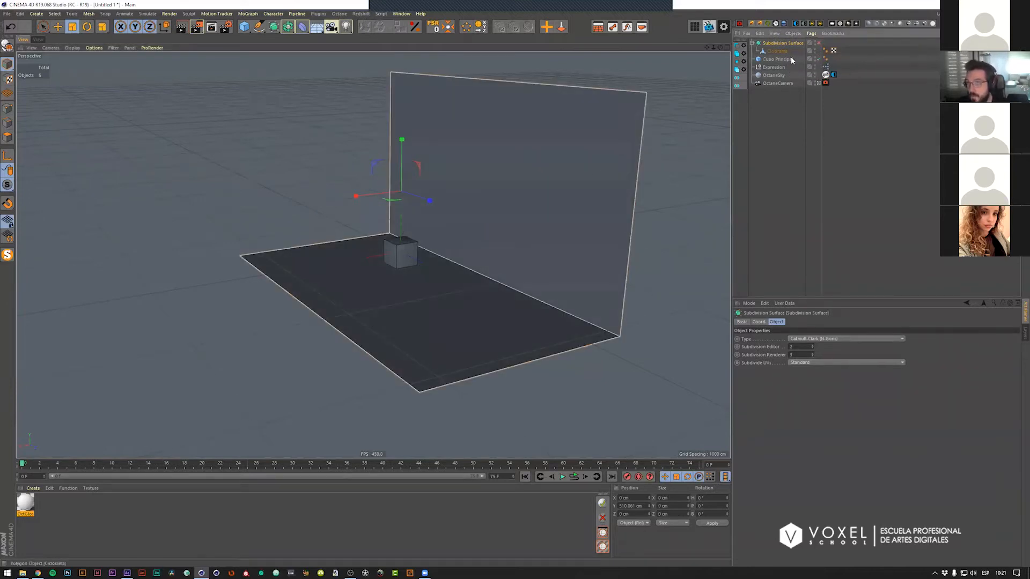
key(q)
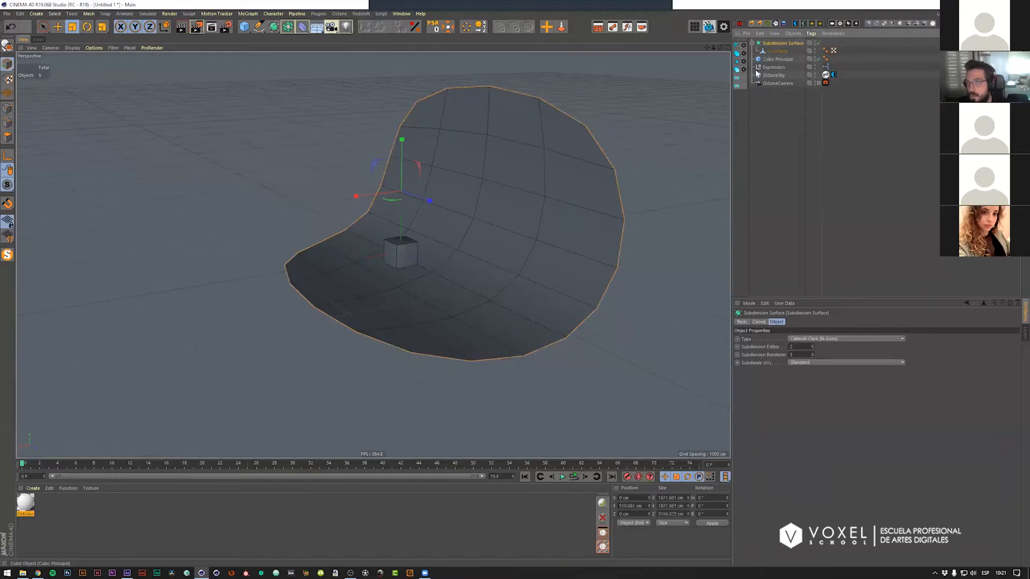
key(q)
key(q)
key(q)
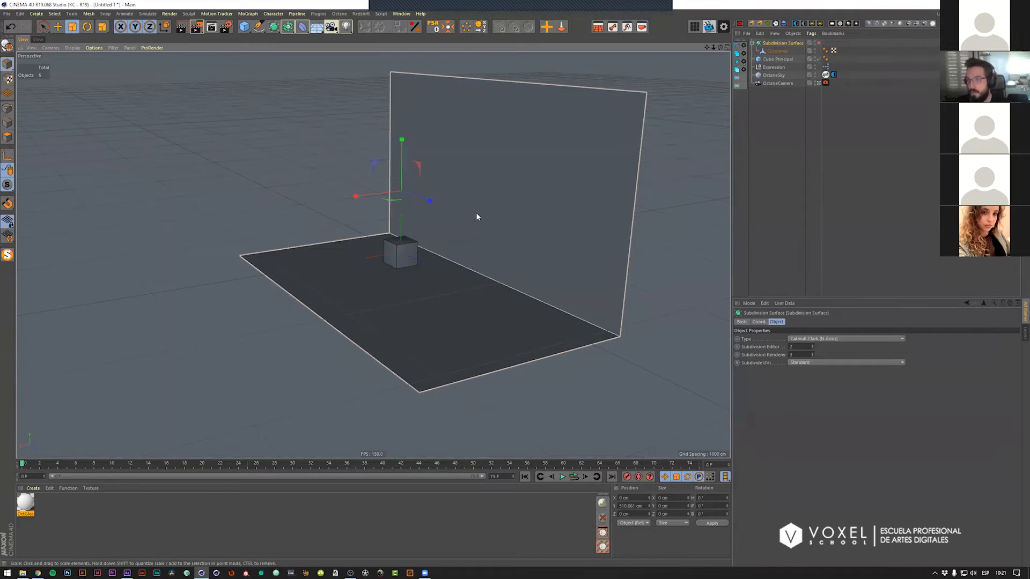
key(q)
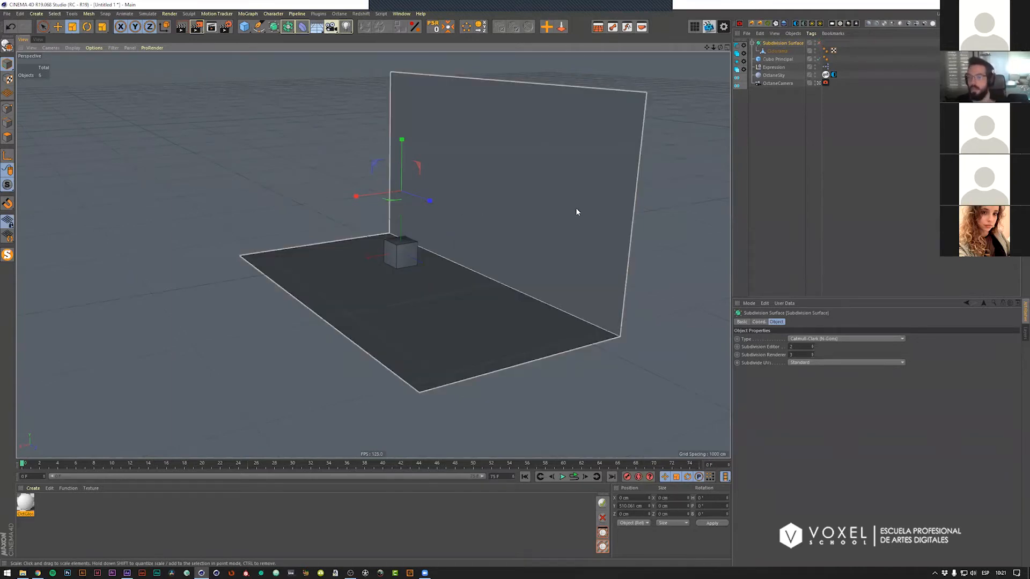
key(q)
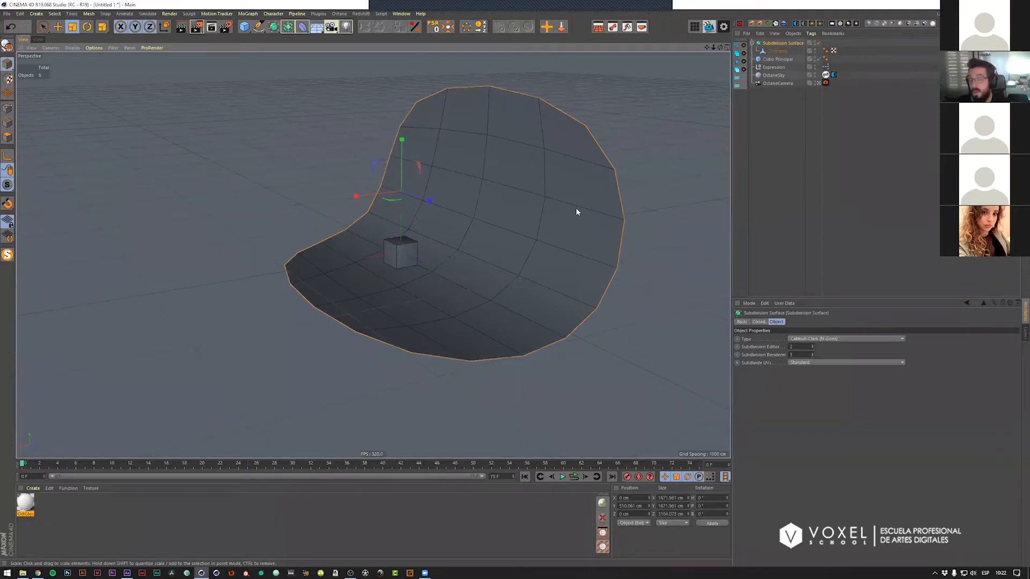
key(q)
key(q)
key(q)
key(q)
key(q)
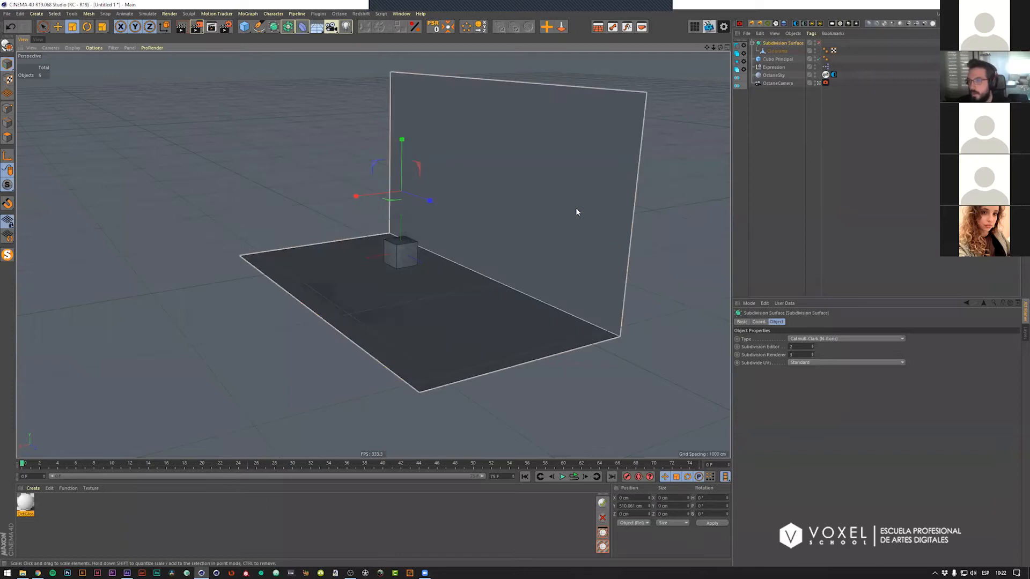
Step: Select Ciclorama in edge mode and use Loop/Path Cut to add a horizontal loop near the base of its back wall
scroll(577, 212, up, 5)
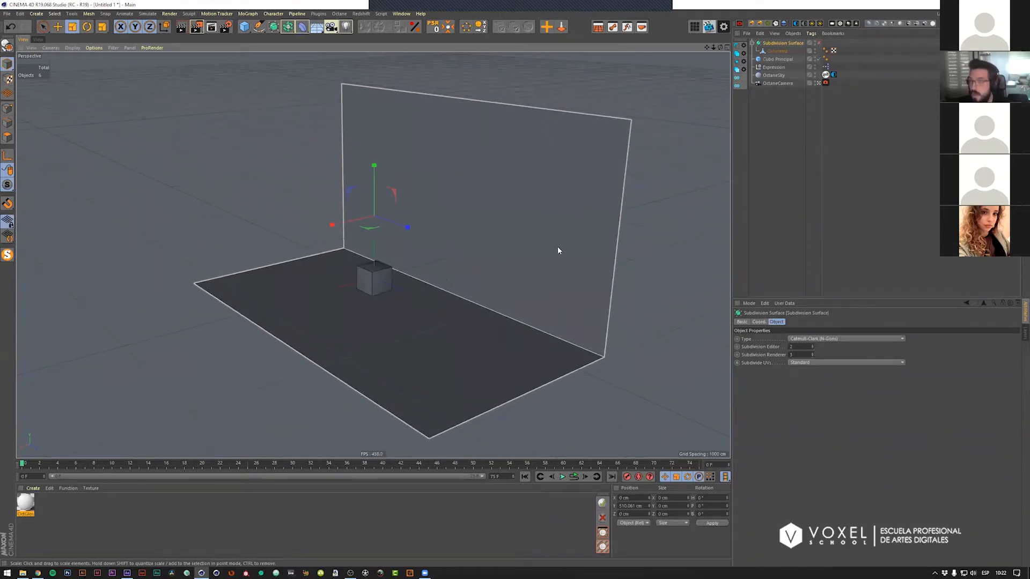
click(587, 163)
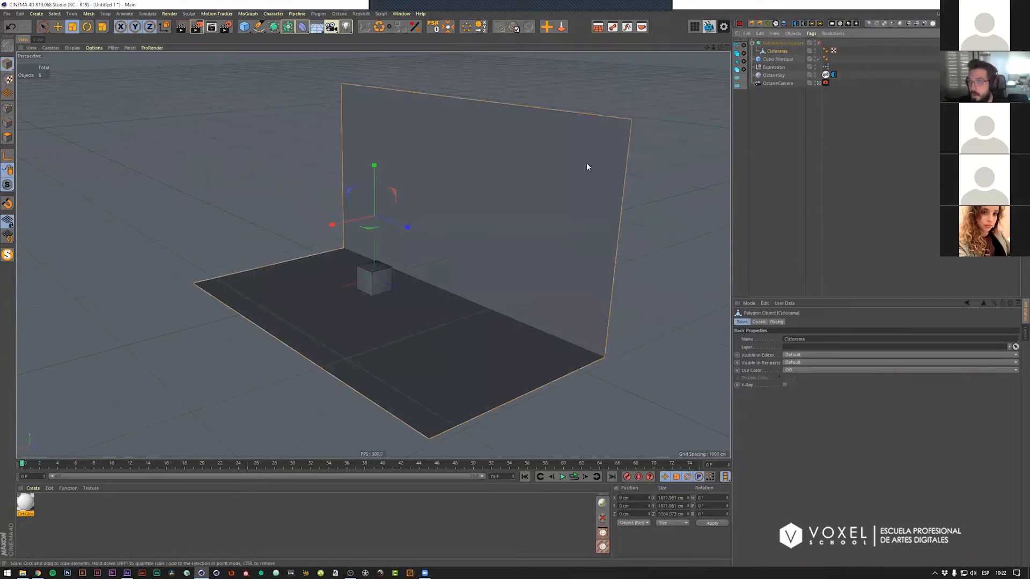
key(m)
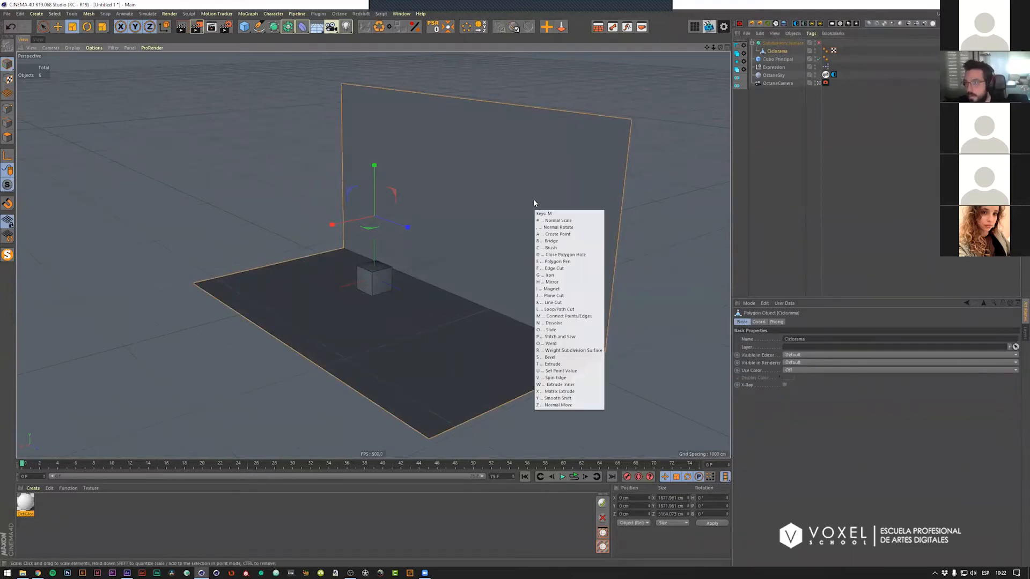
key(l)
right_click(611, 252)
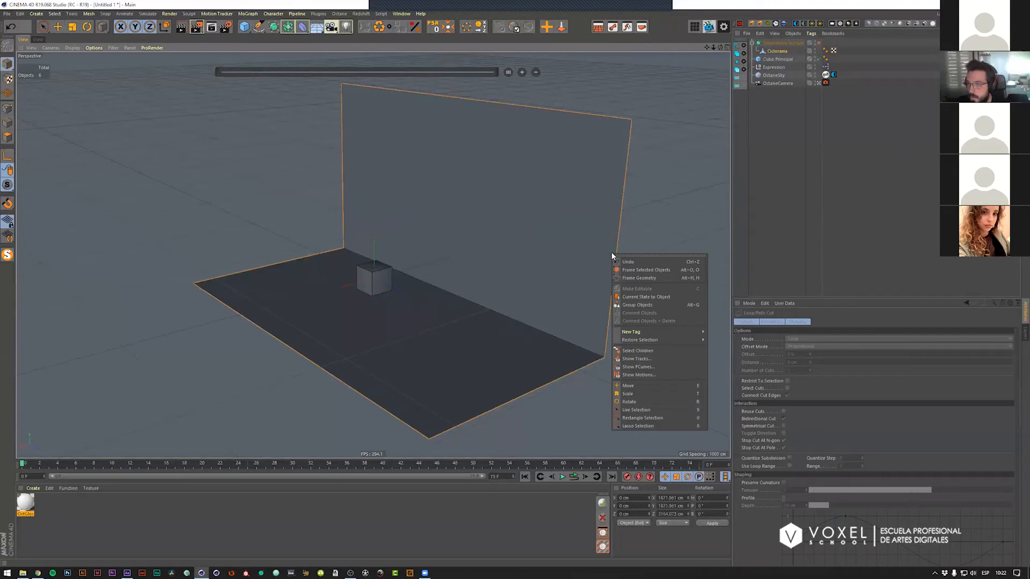
click(617, 219)
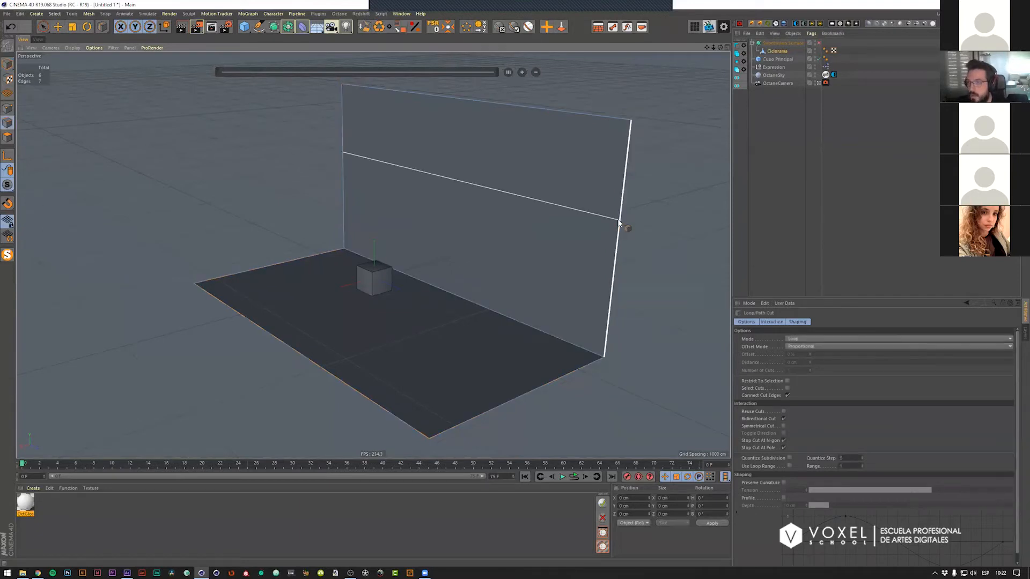
key(e)
click(622, 191)
right_click(623, 178)
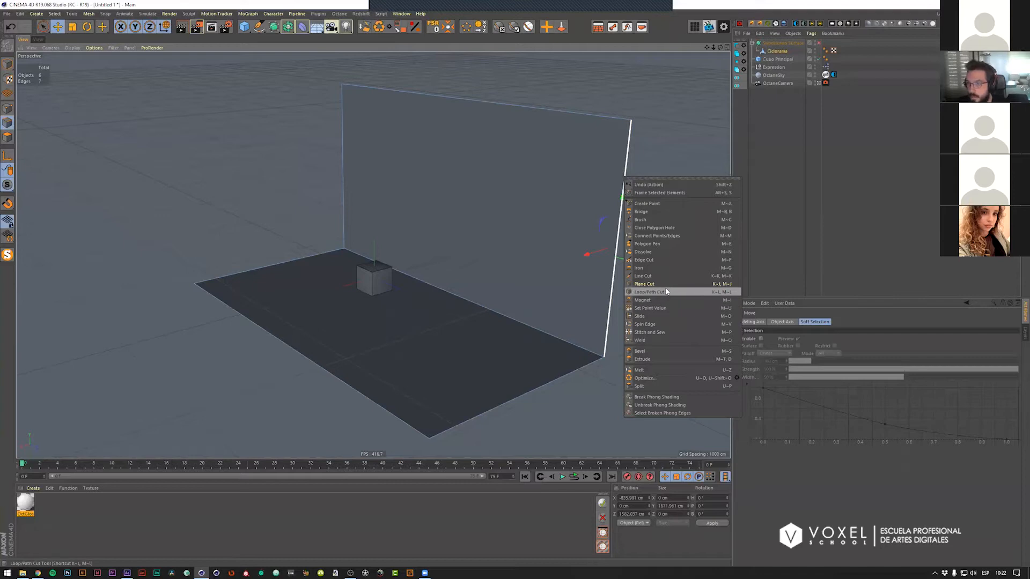
click(725, 295)
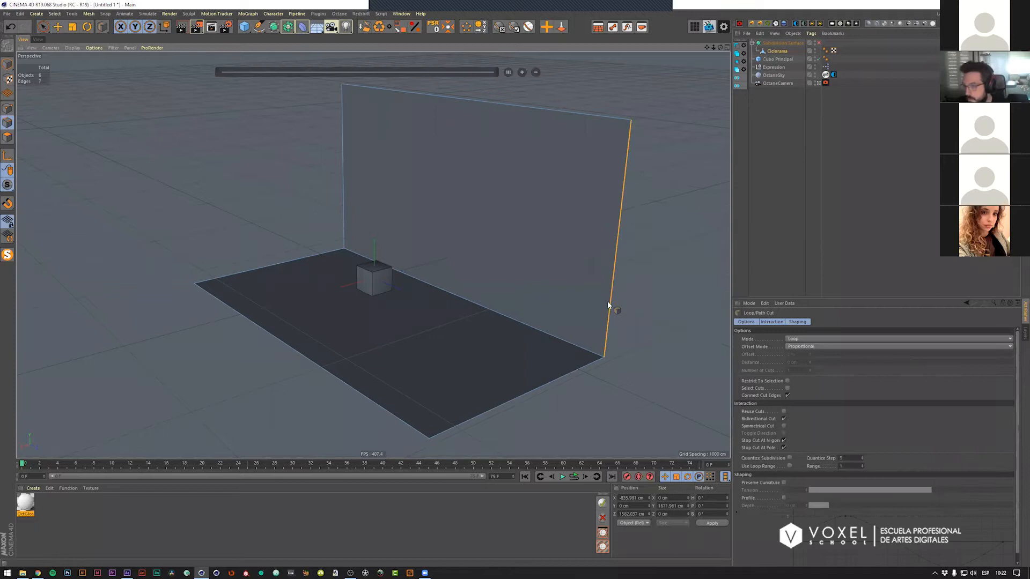
click(598, 346)
Step: Add loop cuts near the back wall's upper edge, along one side edge, and across the floor beside the wall
alt+drag(599, 347, 574, 362)
alt+drag(571, 280, 584, 227)
alt+middle_drag(584, 226, 560, 268)
alt+drag(559, 268, 604, 166)
click(605, 168)
alt+drag(521, 281, 562, 311)
click(563, 314)
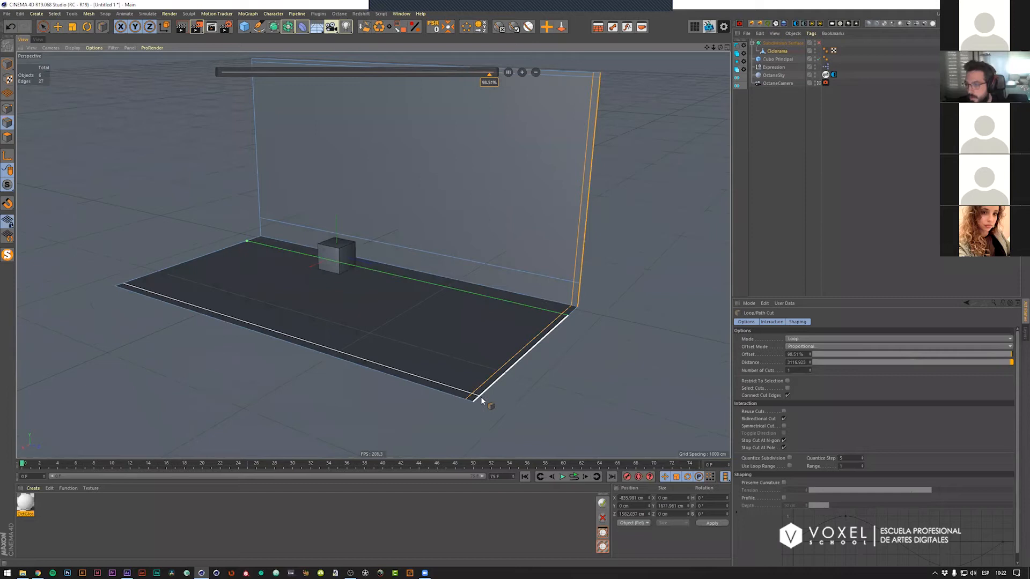
Step: Add loop cuts close to the floor's outer edge and along the Ciclorama's opposite side edge
click(146, 291)
alt+drag(146, 291, 187, 212)
click(187, 212)
alt+middle_drag(486, 158, 475, 194)
alt+drag(476, 193, 548, 136)
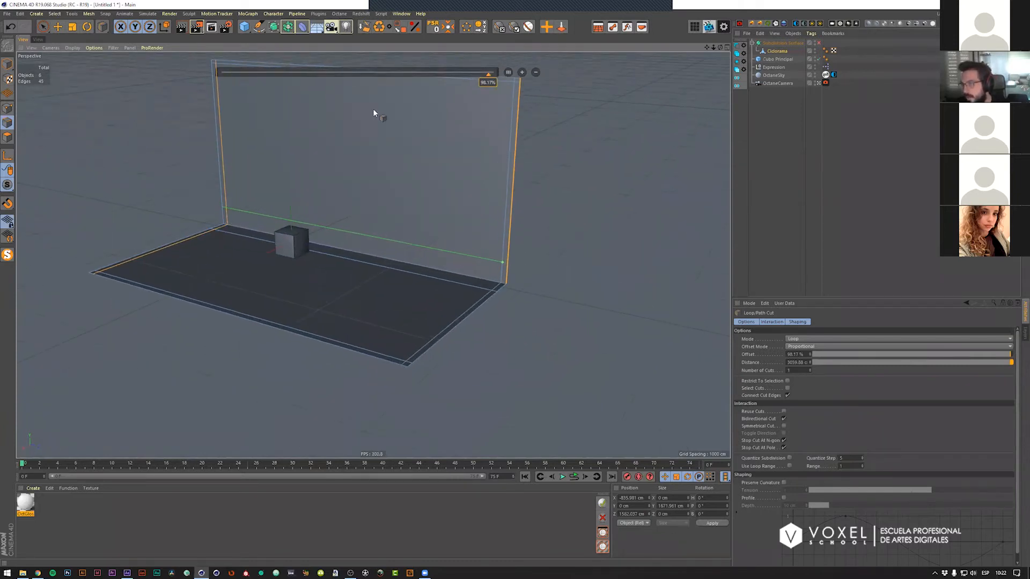
alt+middle_drag(184, 230, 340, 396)
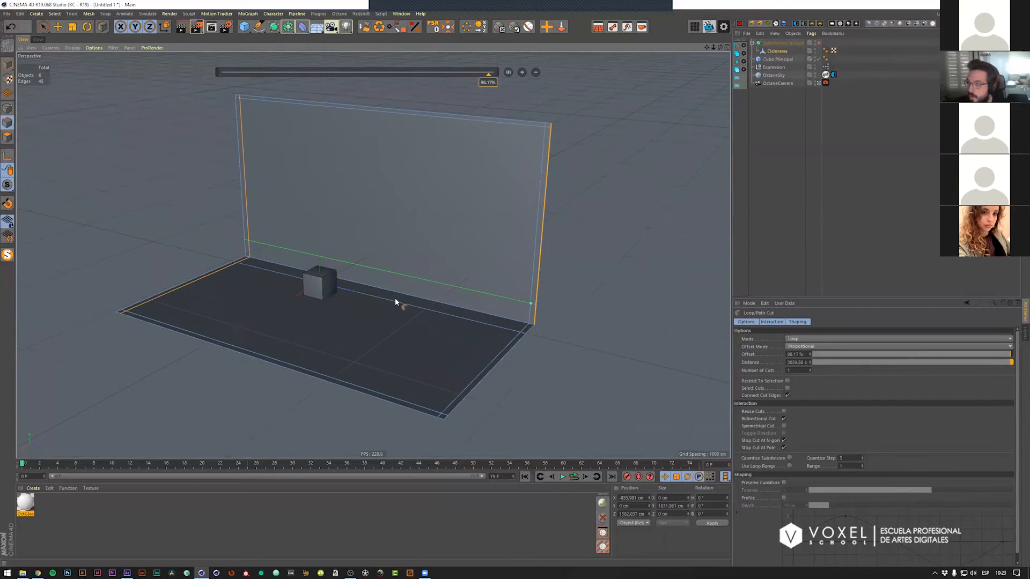
Step: Enable the Subdivision Surface again and inspect the Ciclorama's borders and the bend between floor and wall
alt+drag(395, 299, 377, 308)
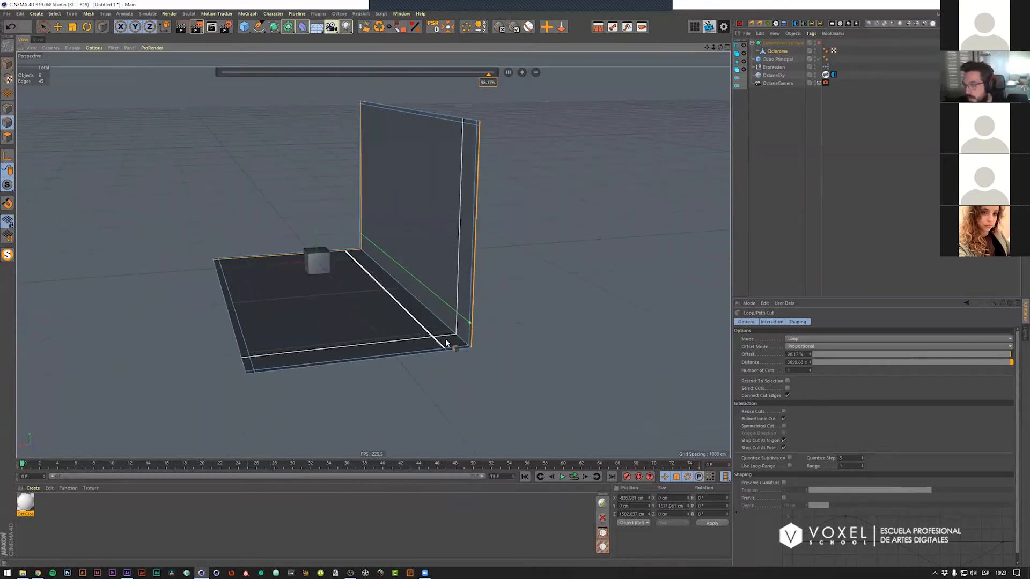
alt+right_drag(460, 334, 565, 343)
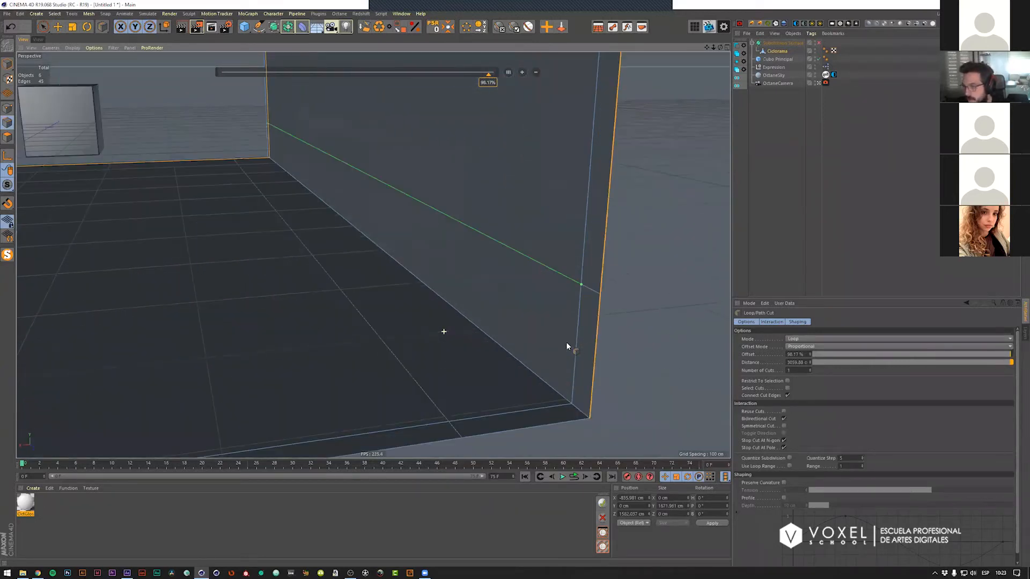
alt+right_drag(448, 384, 331, 265)
alt+drag(331, 263, 375, 304)
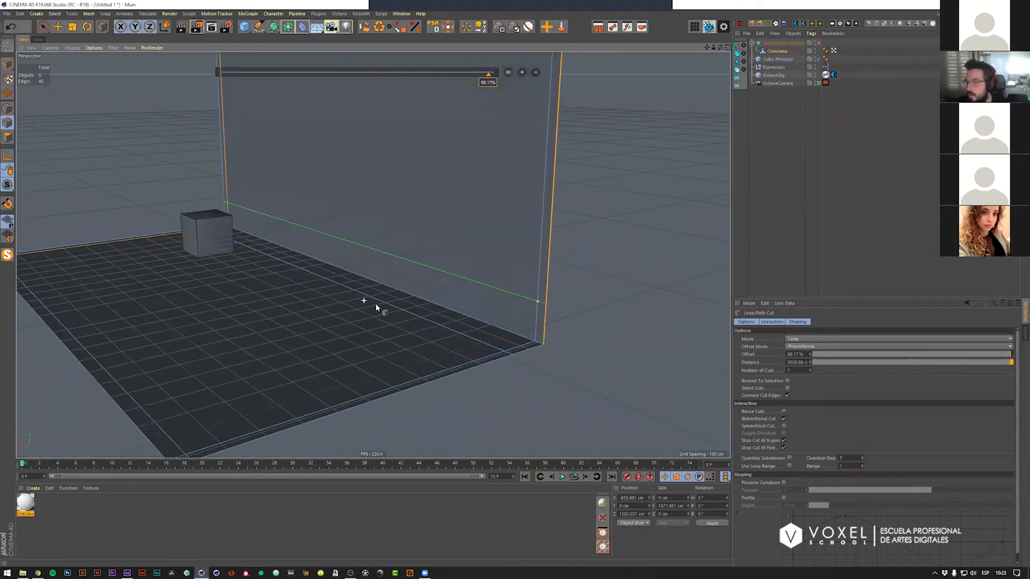
scroll(376, 304, down, 2)
mouse_move(378, 307)
alt+middle_down()
mouse_move(420, 355)
mouse_move(382, 312)
alt+middle_up()
key(q)
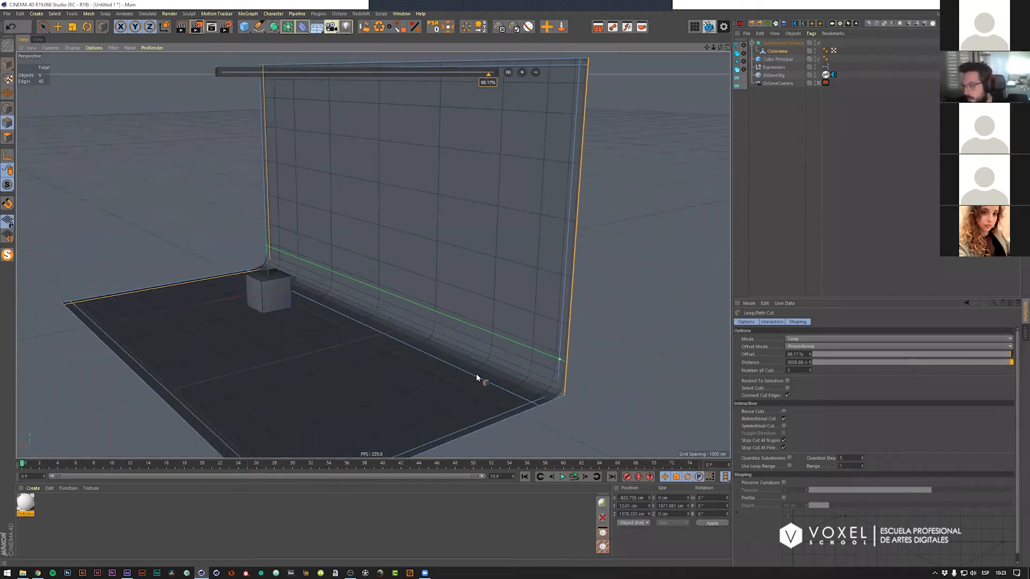
alt+drag(524, 363, 494, 358)
alt+drag(512, 366, 429, 322)
alt+middle_drag(374, 254, 380, 285)
alt+right_drag(506, 325, 570, 183)
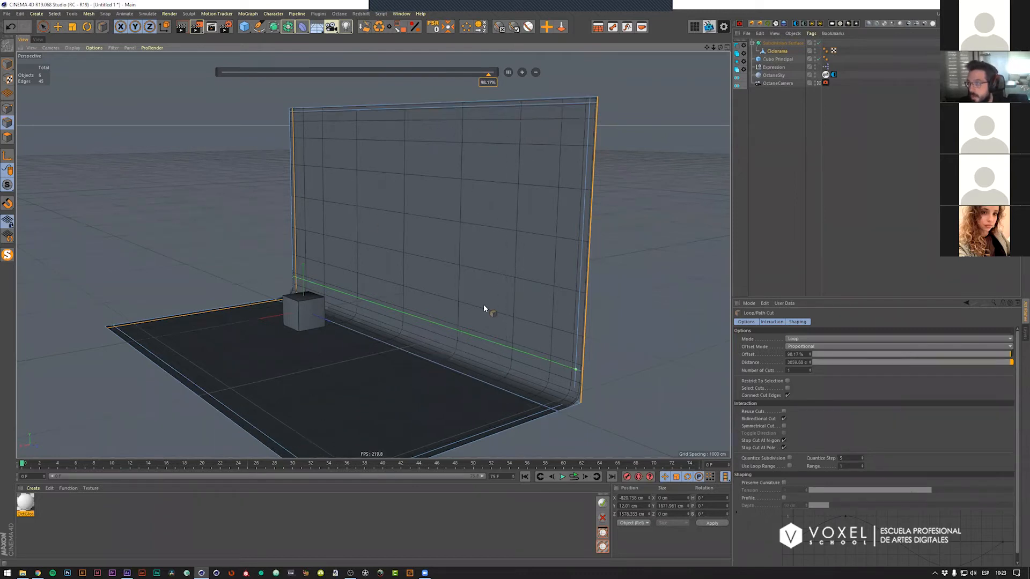
alt+drag(592, 259, 540, 263)
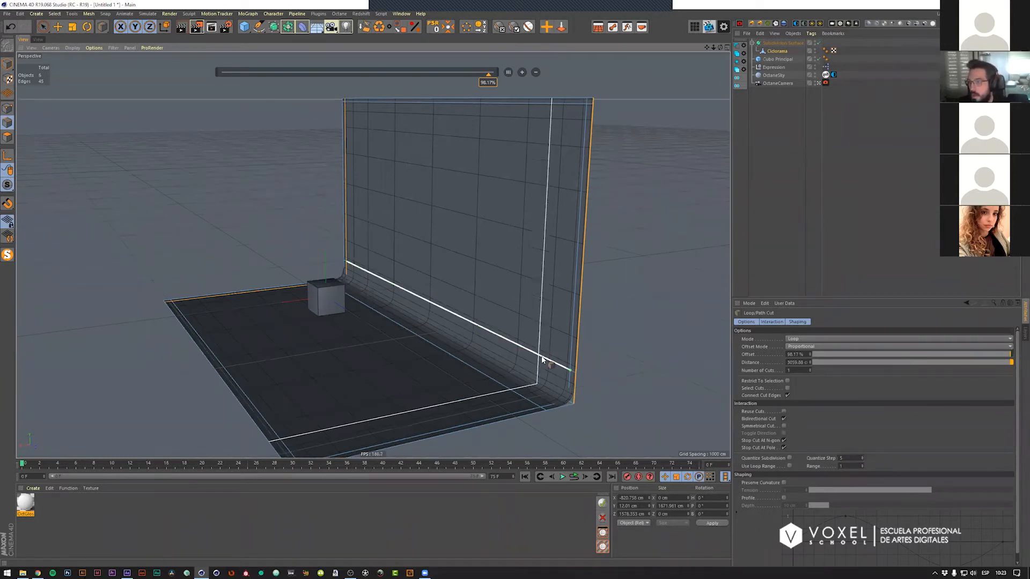
Step: Disable the Subdivision Surface and move the wall's lower edge loop up by about 139 cm
key(e)
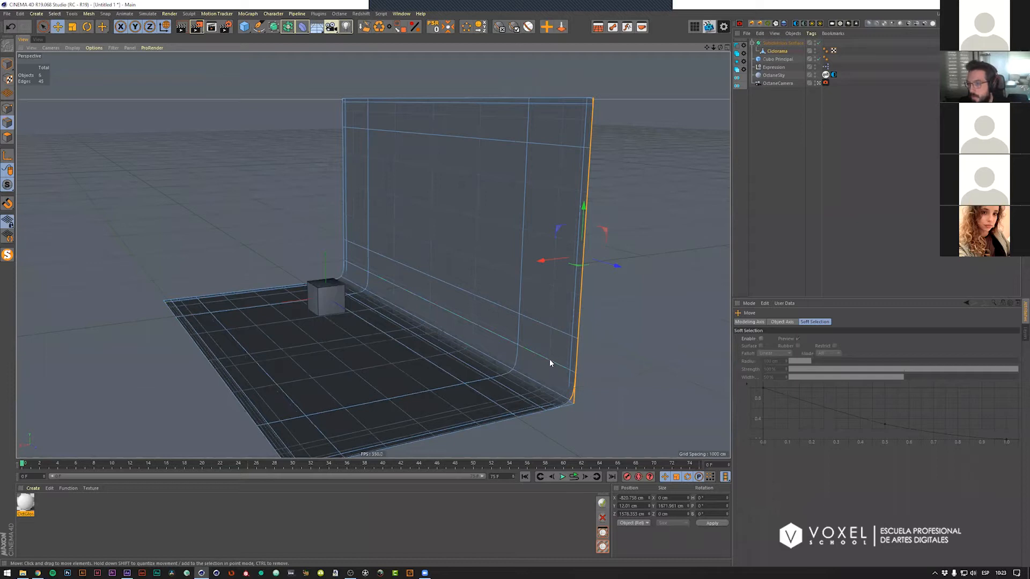
click(778, 51)
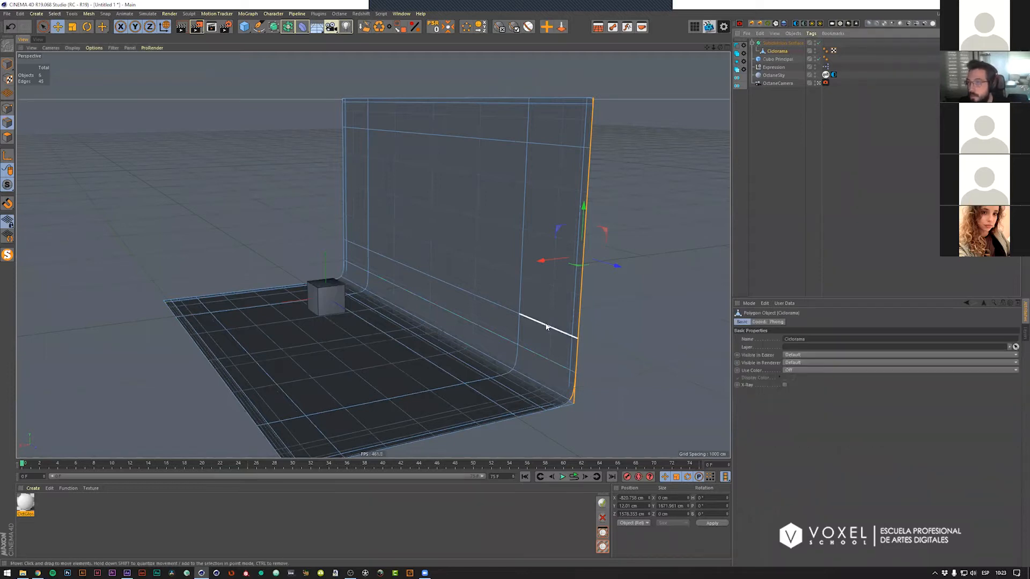
key(q)
click(537, 356)
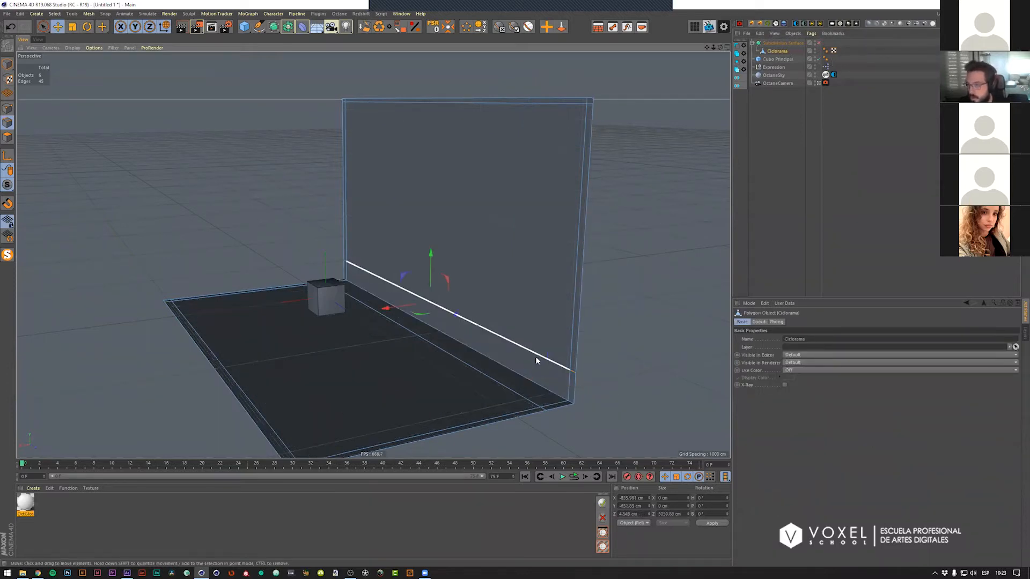
drag(431, 255, 438, 237)
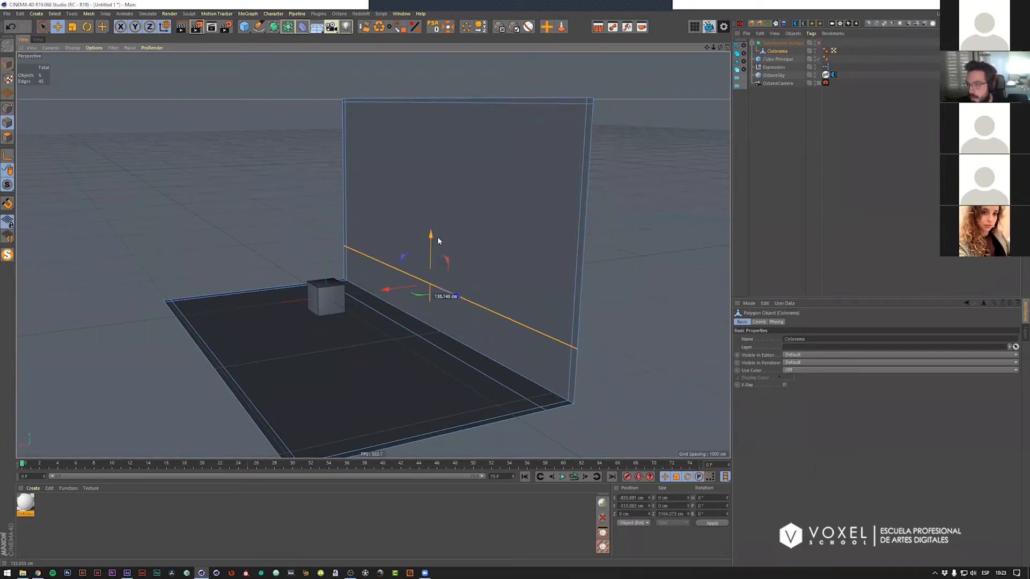
Step: Move the floor's edge loop farther from the wall and enable the Subdivision Surface to check the wider curve
click(473, 400)
drag(359, 340, 336, 344)
alt+drag(499, 363, 489, 325)
key(q)
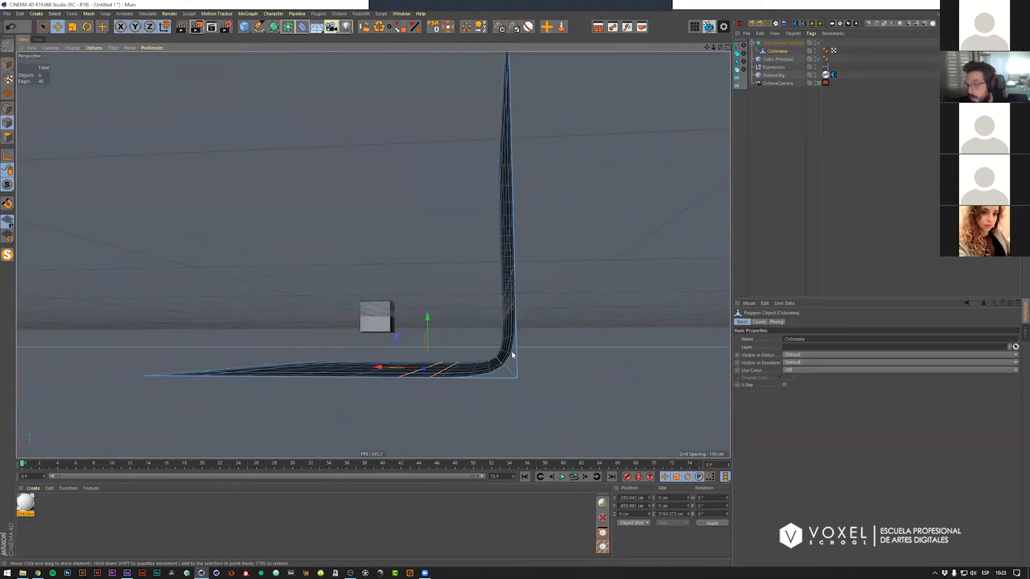
alt+drag(469, 343, 490, 342)
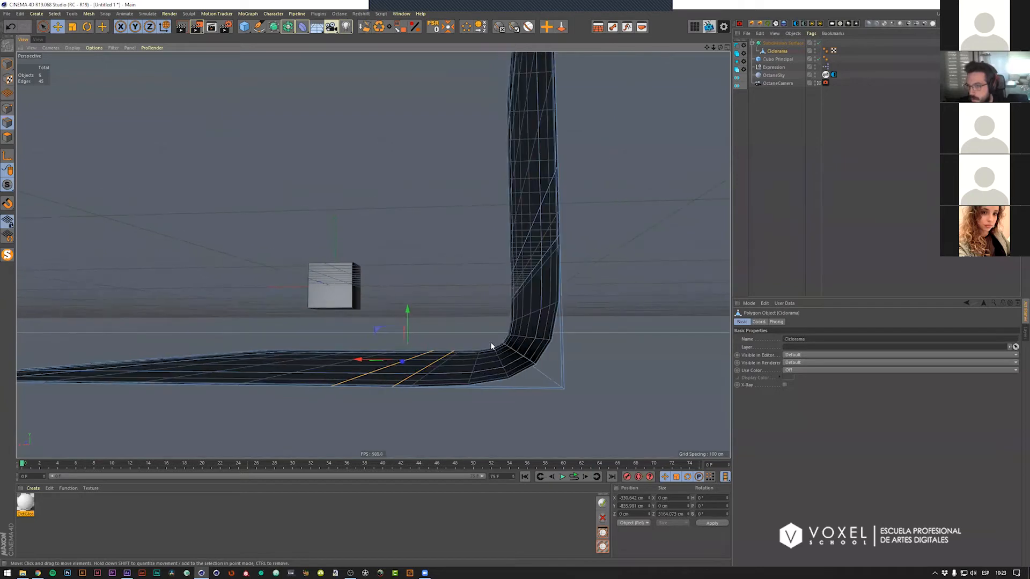
Step: Select the Subdivision Surface and examine its subdivision settings and the smoothness of the curved corner
click(774, 46)
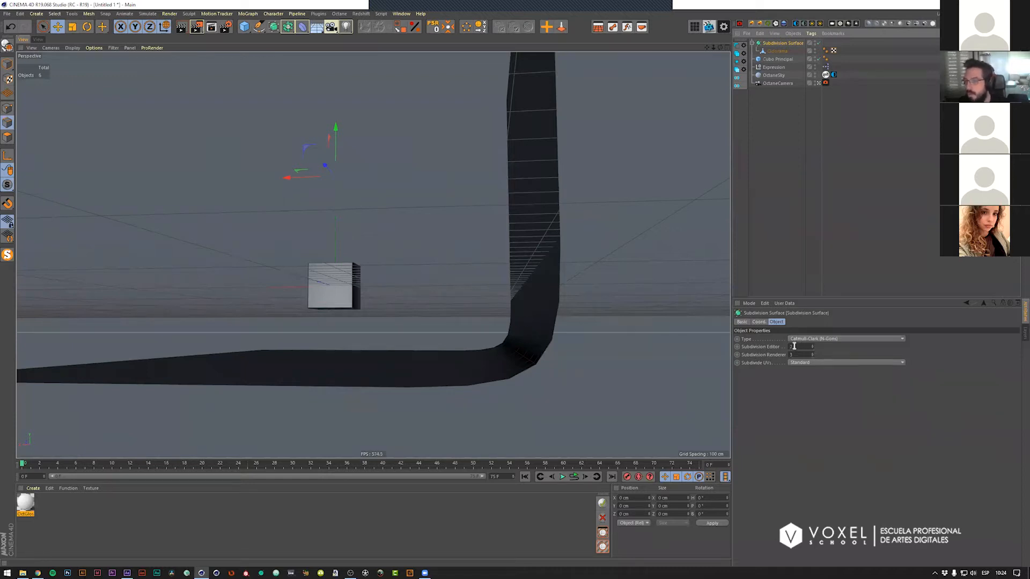
scroll(546, 304, up, 6)
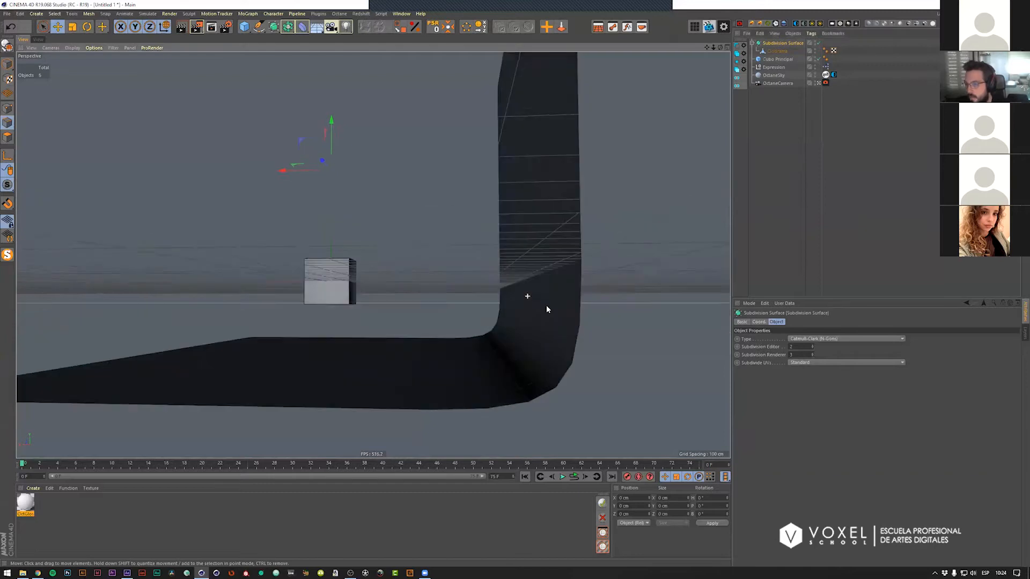
scroll(511, 309, down, 5)
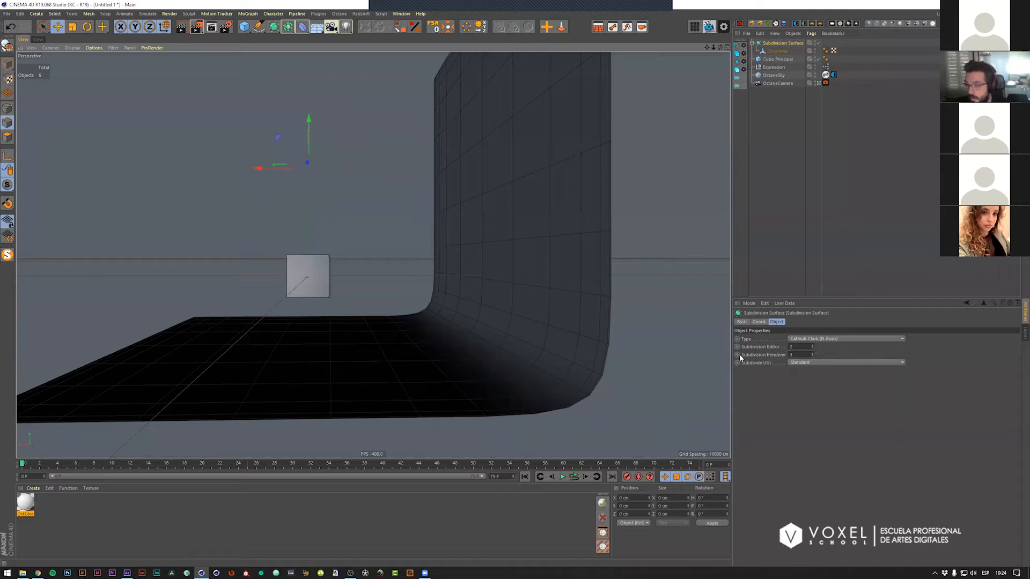
alt+drag(564, 328, 555, 350)
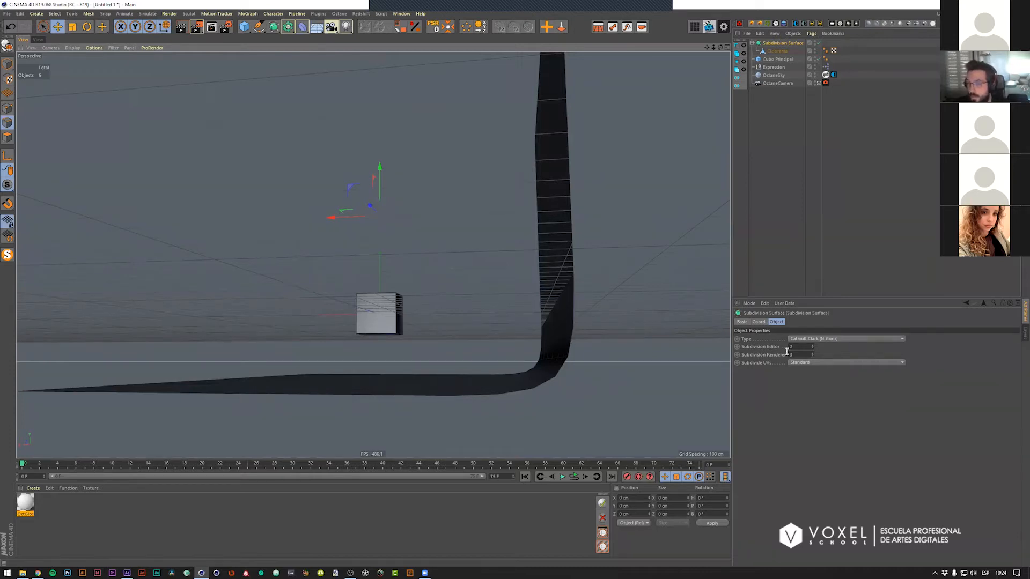
Step: Compare editor subdivision levels 2, 3 and 4 on the Subdivision Surface, leaving the level at 3
click(812, 345)
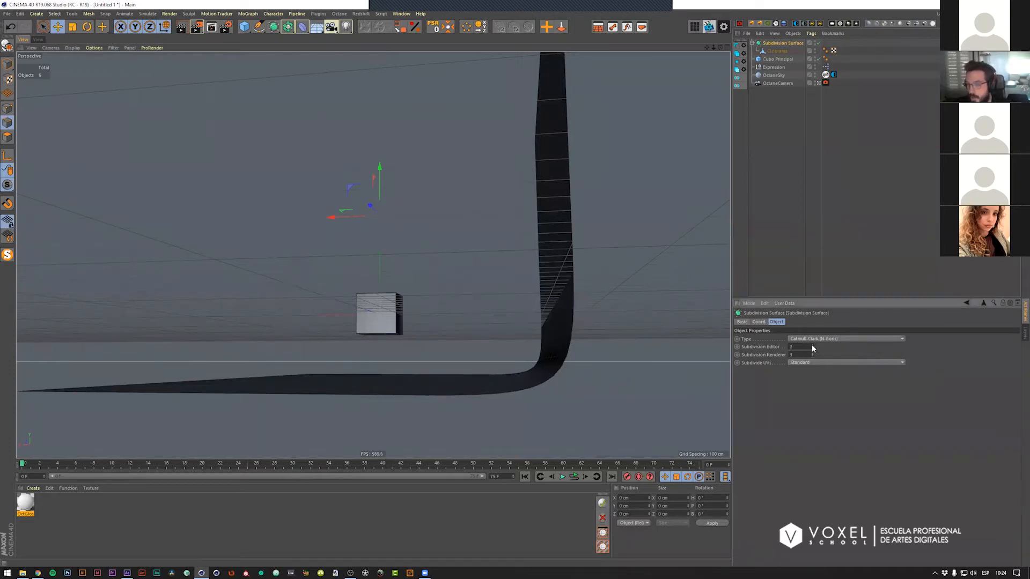
alt+drag(522, 334, 529, 345)
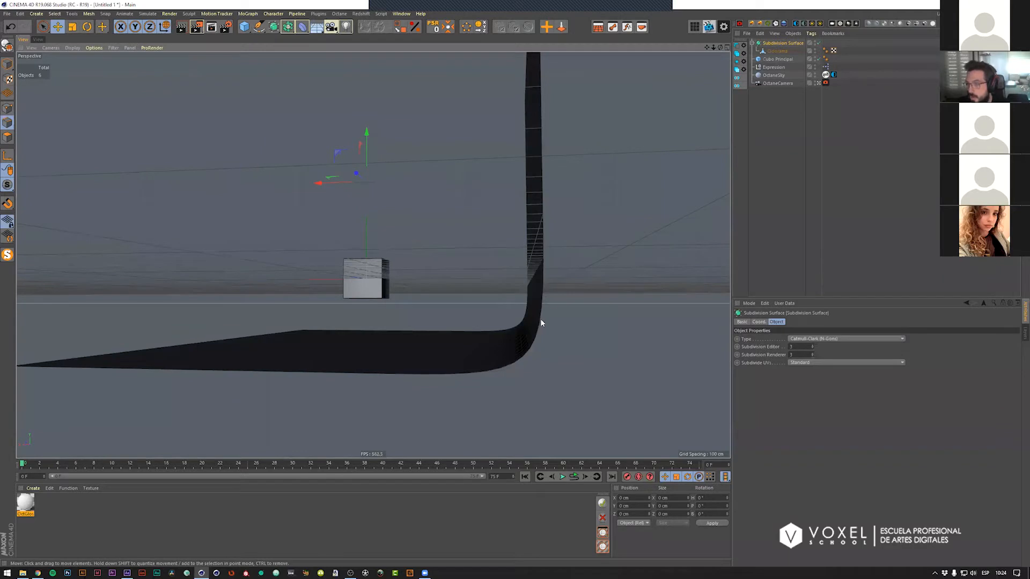
click(813, 348)
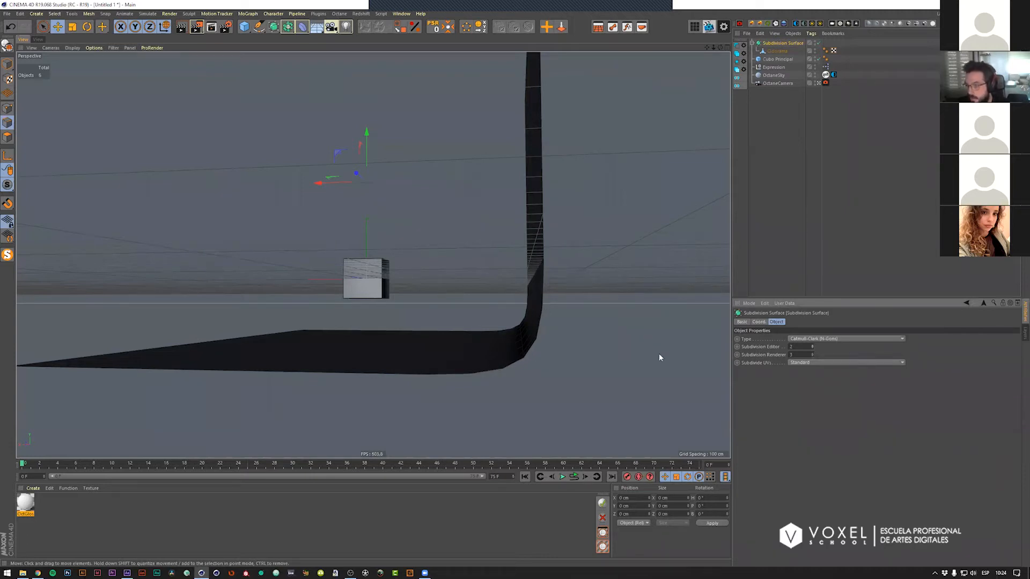
click(812, 346)
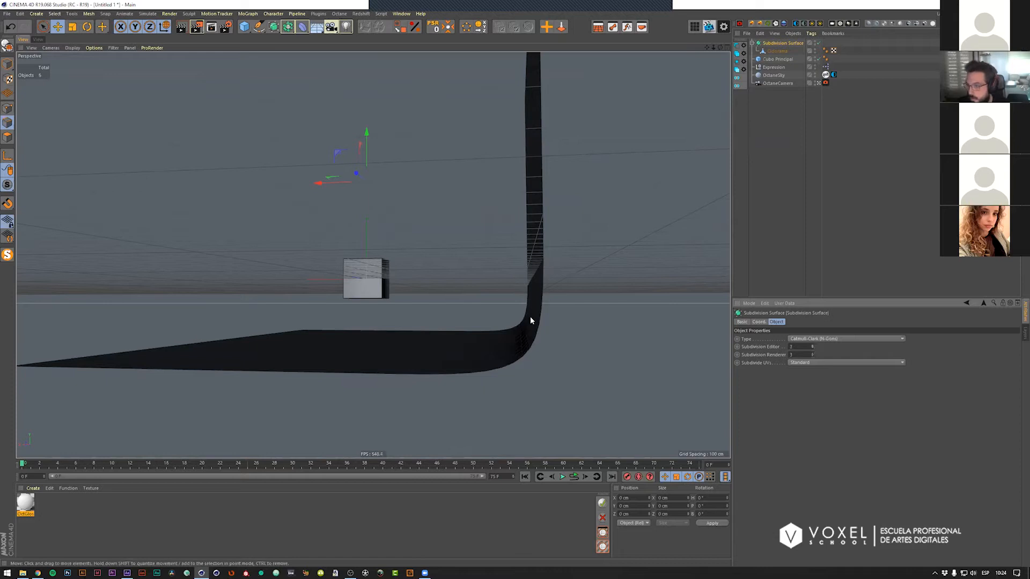
click(813, 345)
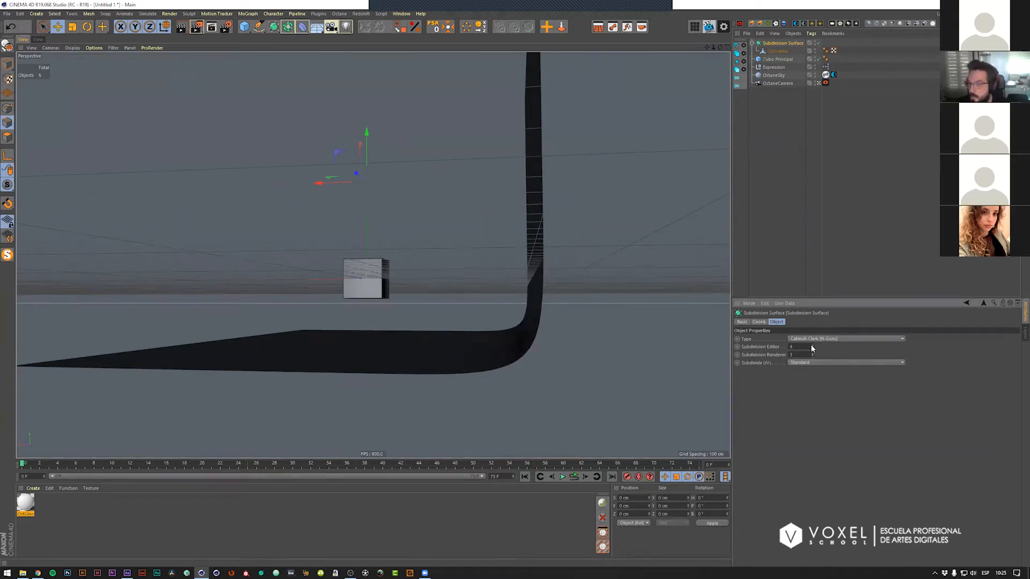
click(812, 349)
Step: Examine the smoothness of the Ciclorama's curved corner from the side and at close range
alt+drag(530, 319, 670, 349)
alt+middle_drag(241, 278, 446, 320)
alt+right_drag(445, 323, 371, 317)
alt+middle_drag(371, 317, 486, 333)
mouse_move(501, 332)
alt+mouse_down()
mouse_move(517, 333)
mouse_move(494, 333)
alt+mouse_up()
alt+right_drag(494, 330, 474, 330)
mouse_move(543, 345)
alt+mouse_down()
mouse_move(519, 341)
mouse_move(531, 340)
alt+mouse_up()
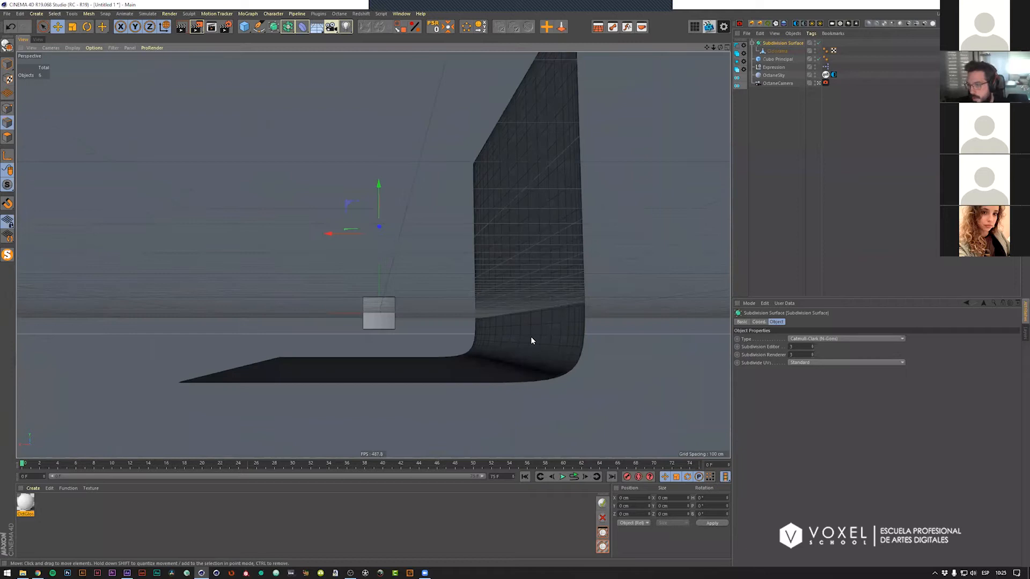
alt+drag(532, 341, 621, 349)
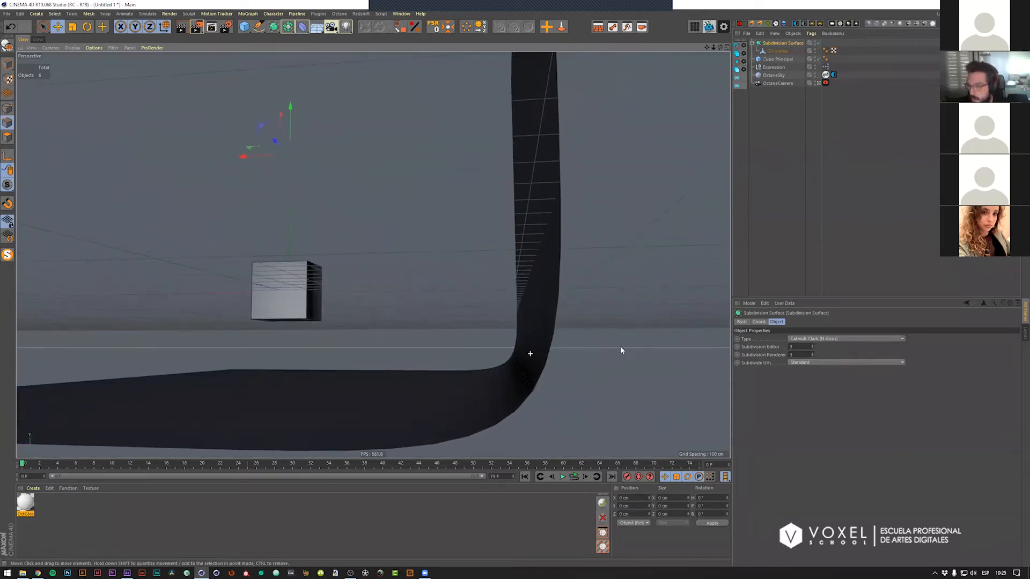
Step: Compare editor subdivision level 2 with level 3 on the Ciclorama's mesh and leave the Subdivision Surface at 3
click(812, 344)
click(812, 345)
click(535, 361)
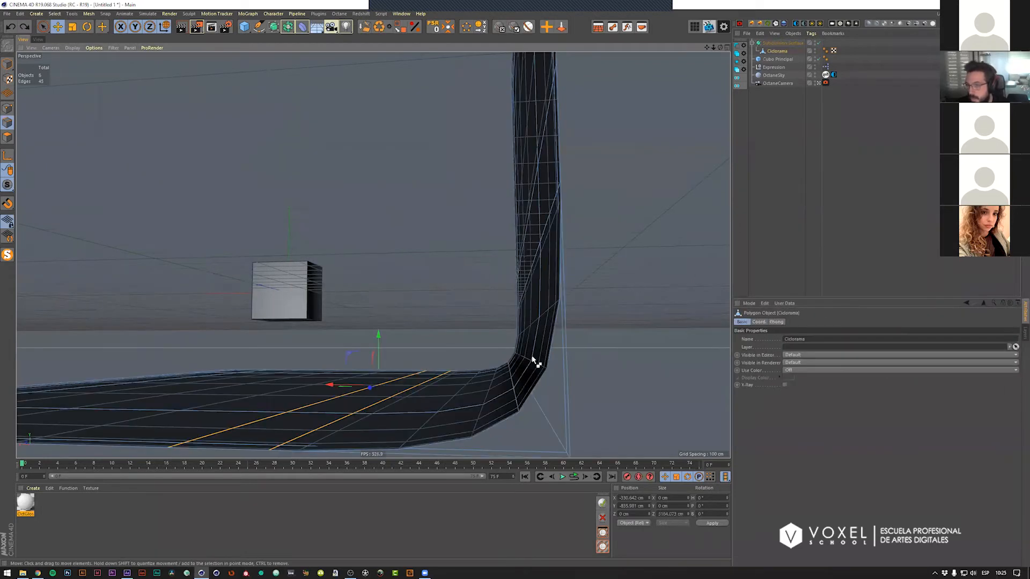
mouse_move(452, 339)
alt+mouse_down()
mouse_move(554, 350)
mouse_move(294, 342)
mouse_move(485, 340)
mouse_move(451, 339)
alt+mouse_up()
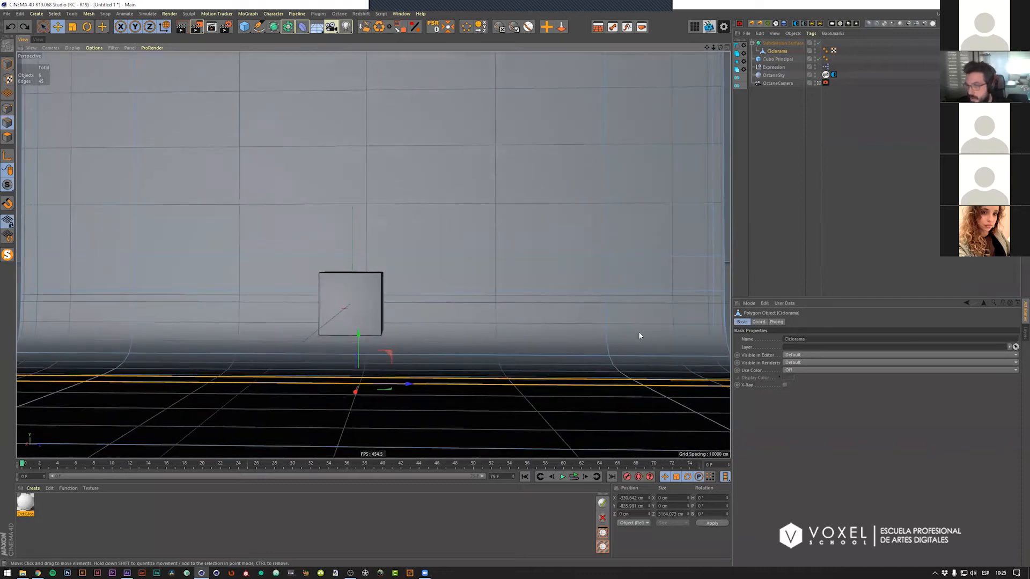
click(783, 43)
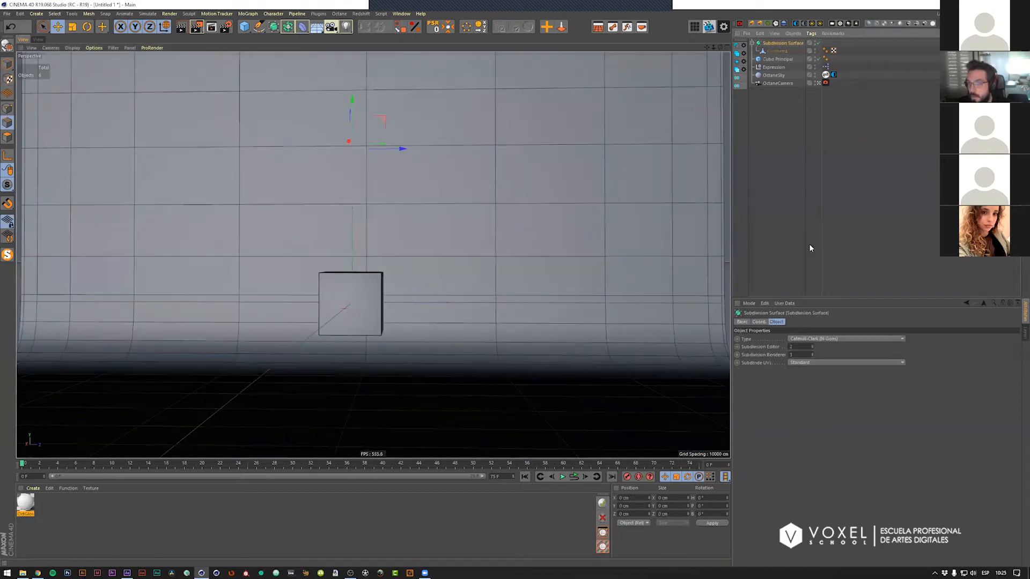
click(812, 345)
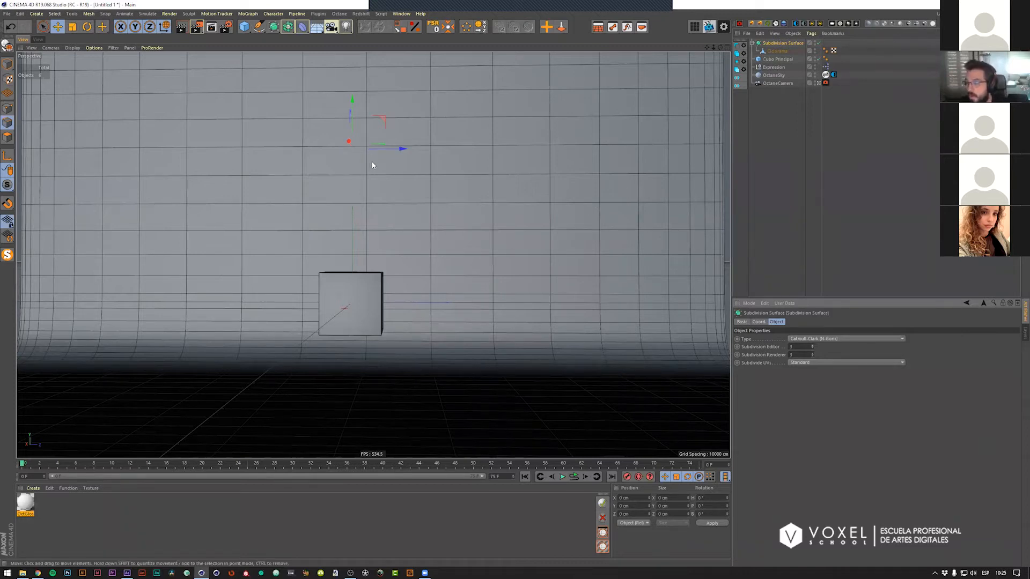
alt+right_drag(473, 239, 428, 246)
alt+drag(408, 262, 43, 151)
alt+drag(56, 191, 572, 233)
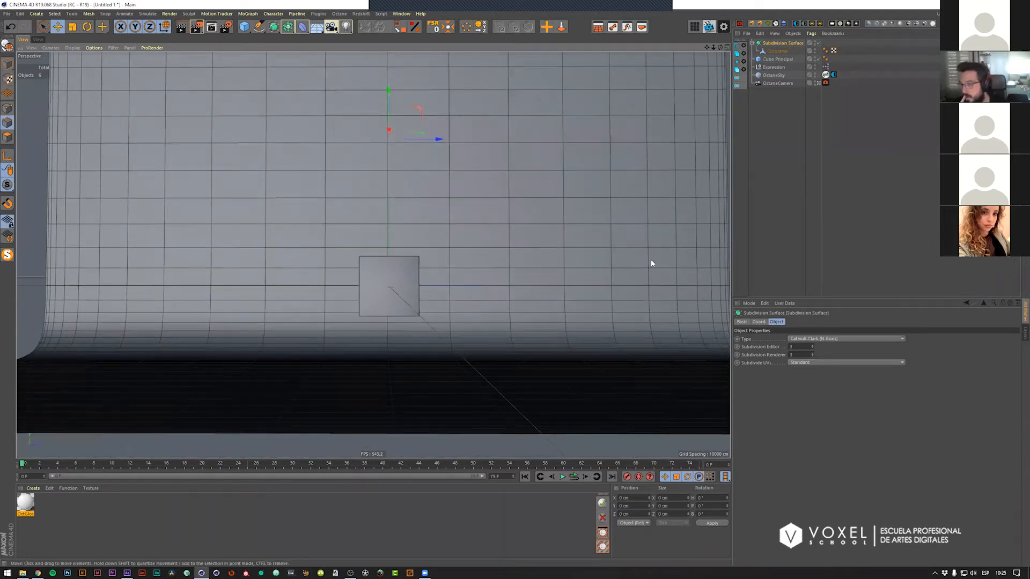
Step: Leave the OctaneCamera view for the free viewport and inspect the camera's tag and object settings
click(783, 83)
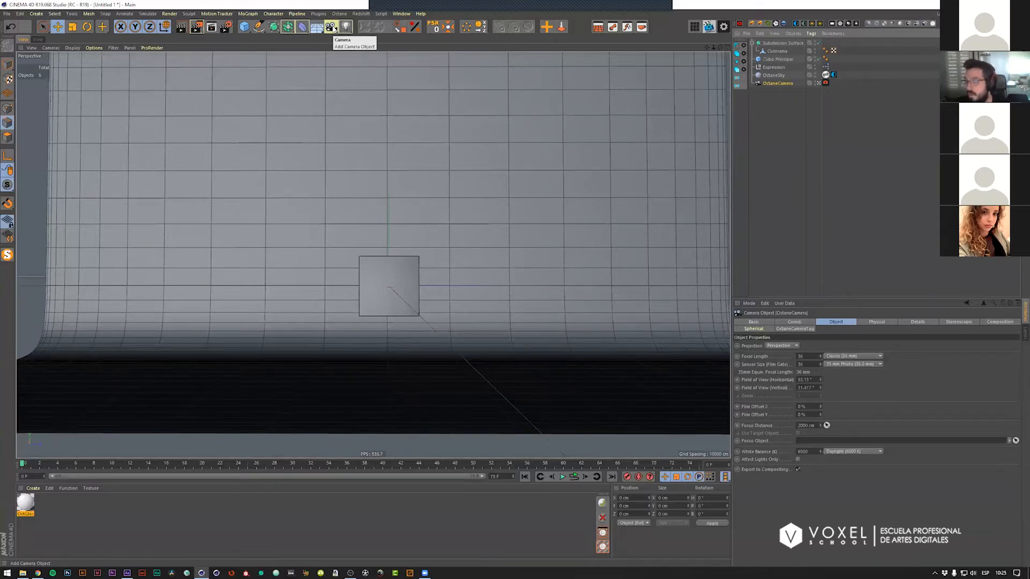
click(816, 83)
alt+drag(555, 241, 422, 247)
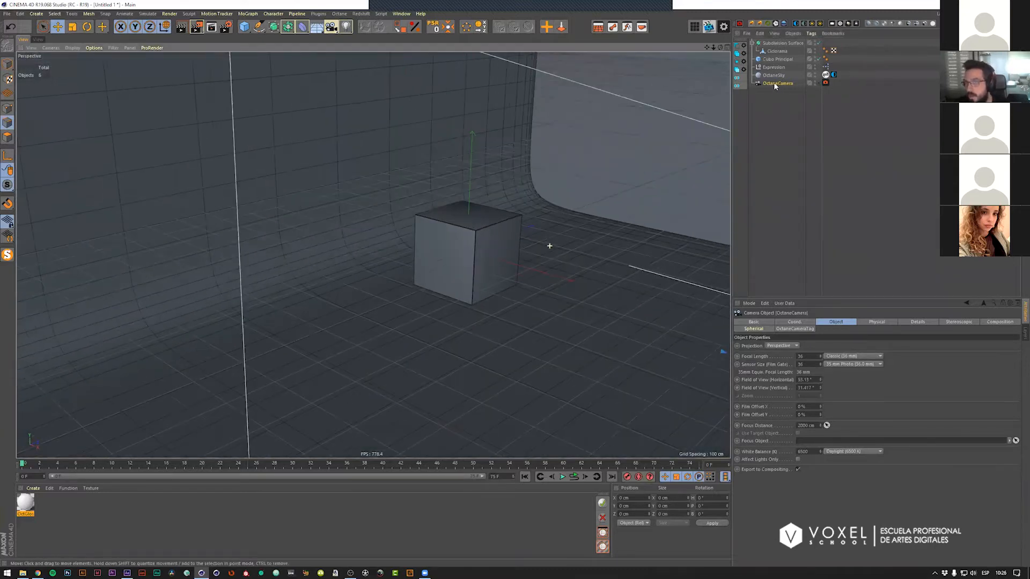
click(826, 84)
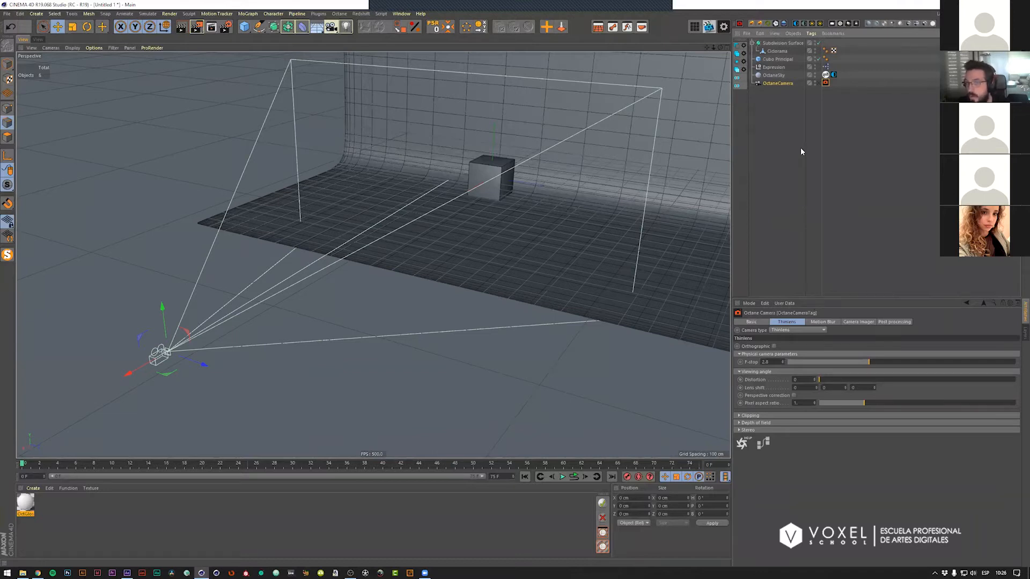
click(794, 84)
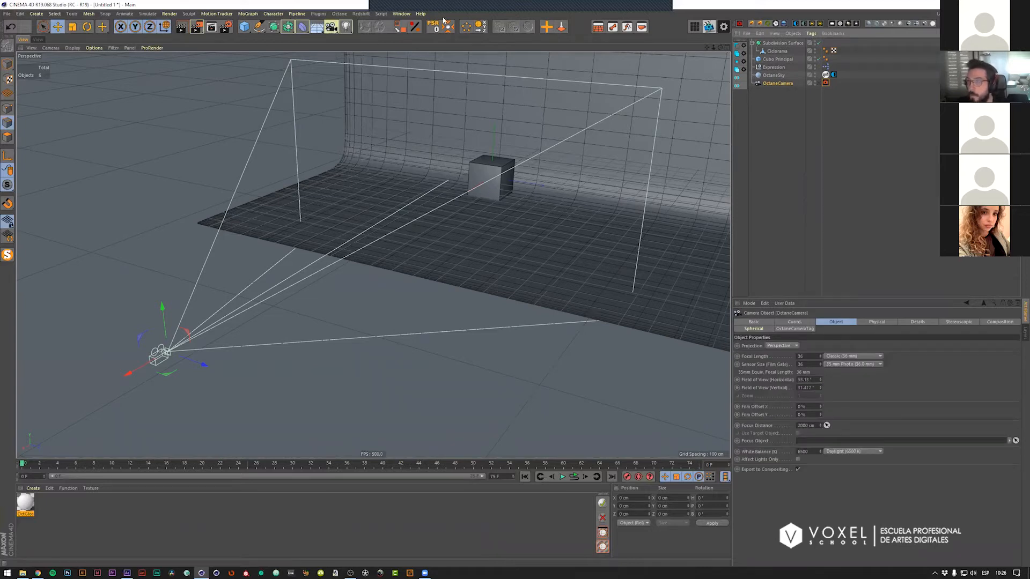
Step: Switch into and out of the OctaneCamera view to compare its framing with the camera's placement in the scene
click(818, 83)
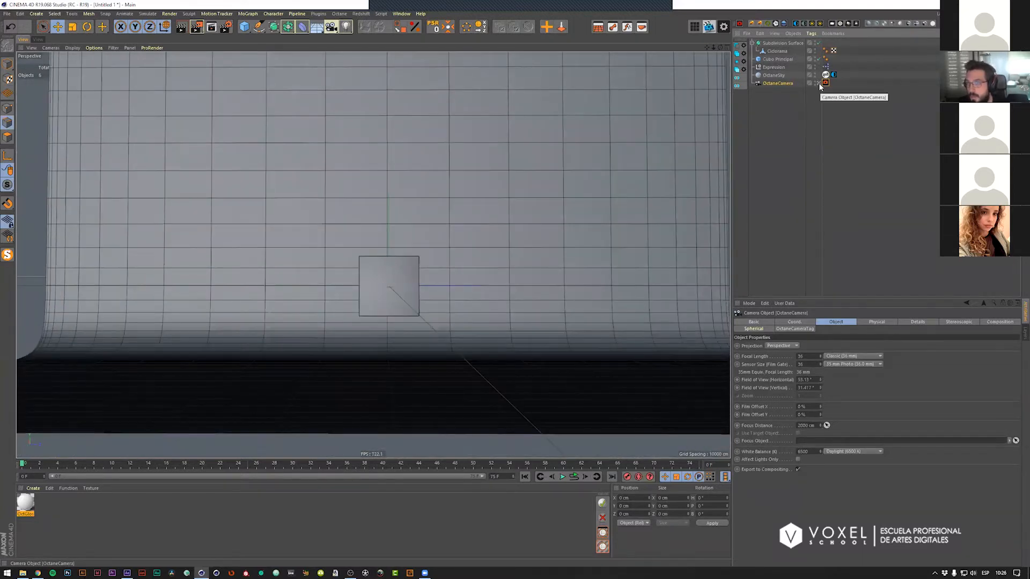
click(819, 83)
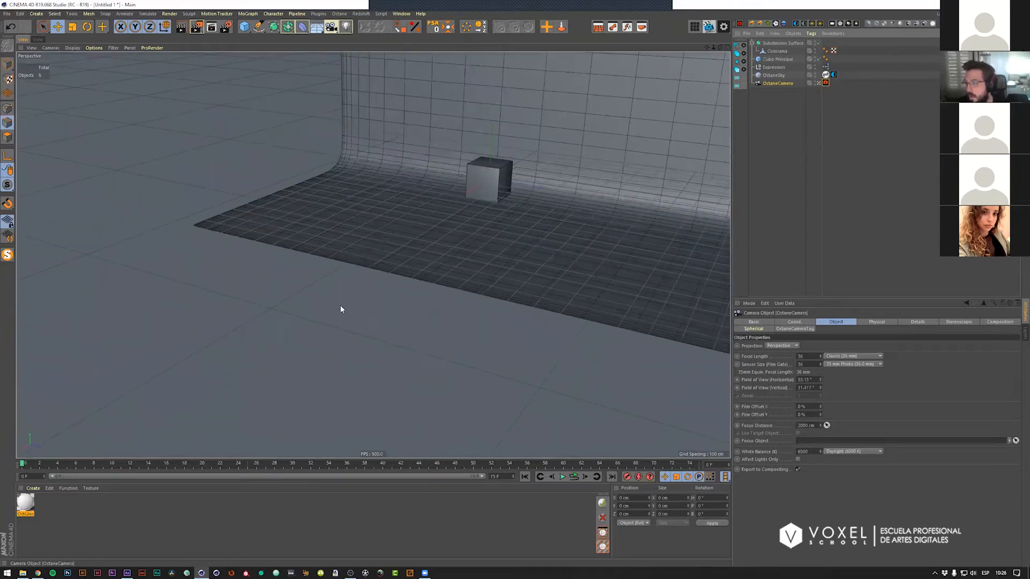
click(818, 83)
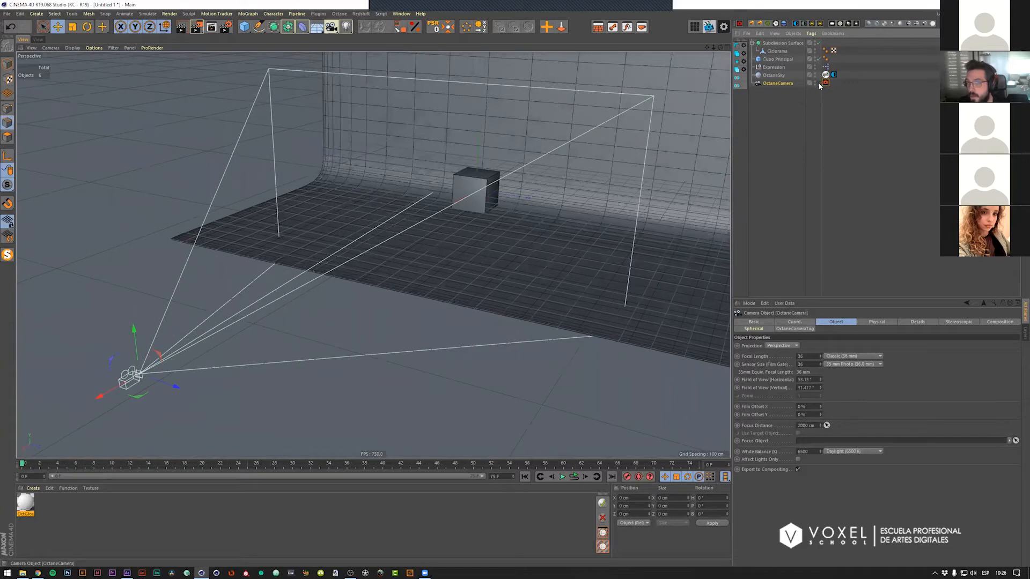
scroll(468, 288, down, 2)
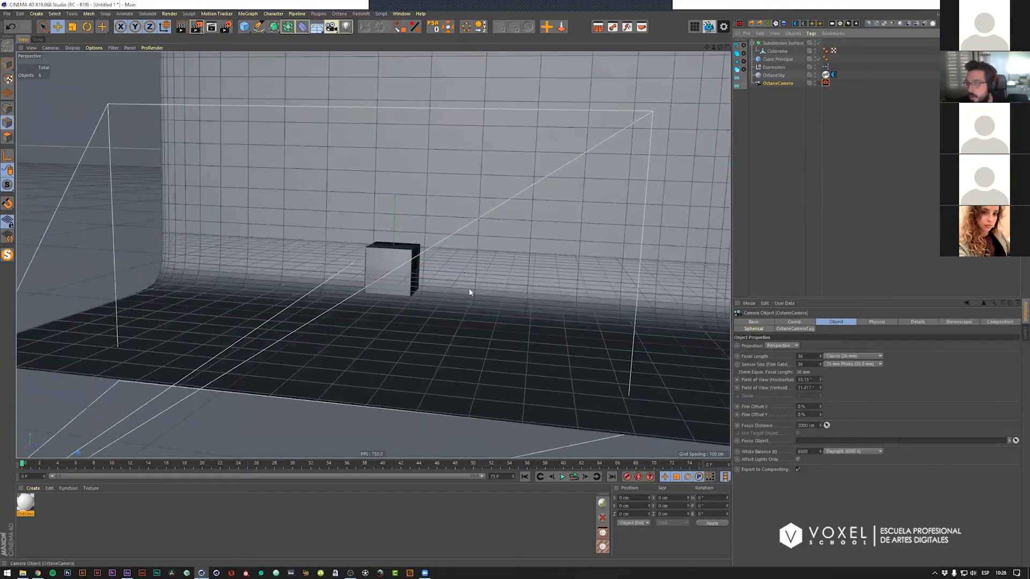
scroll(469, 288, down, 4)
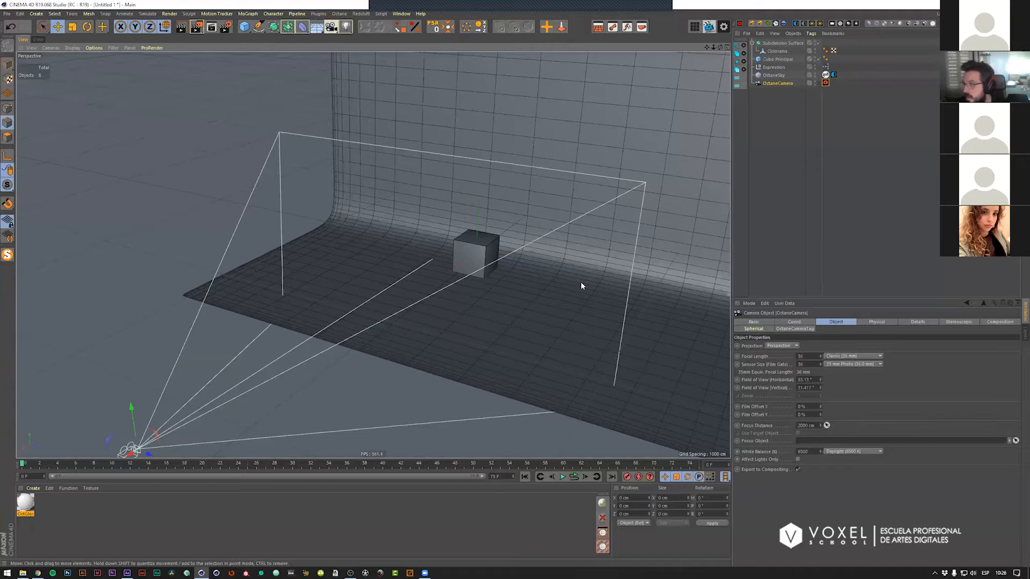
alt+drag(464, 265, 170, 224)
key(ctrl+z)
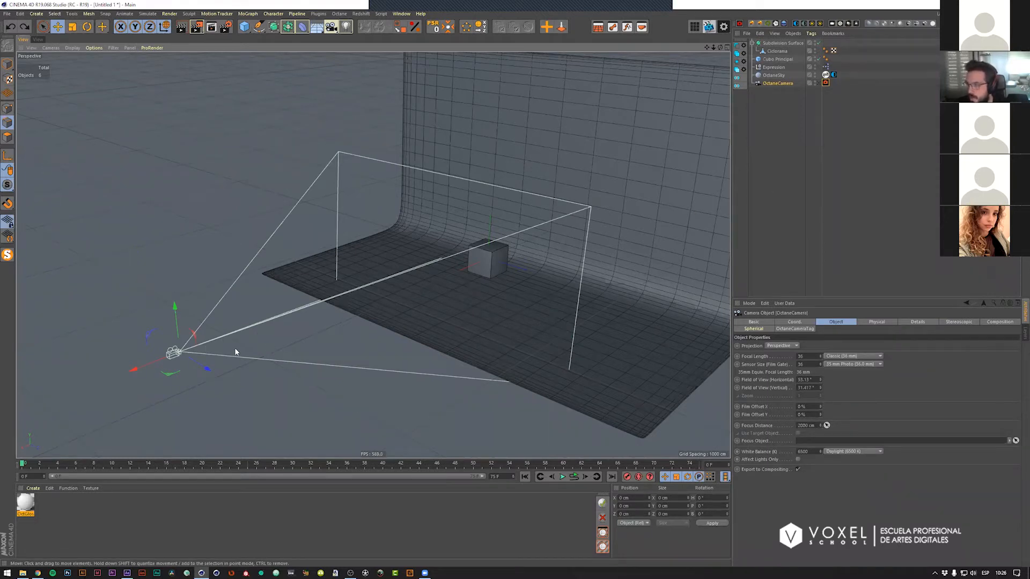
Step: Set the OctaneCamera's X, Y and Z position to 0 cm
click(776, 84)
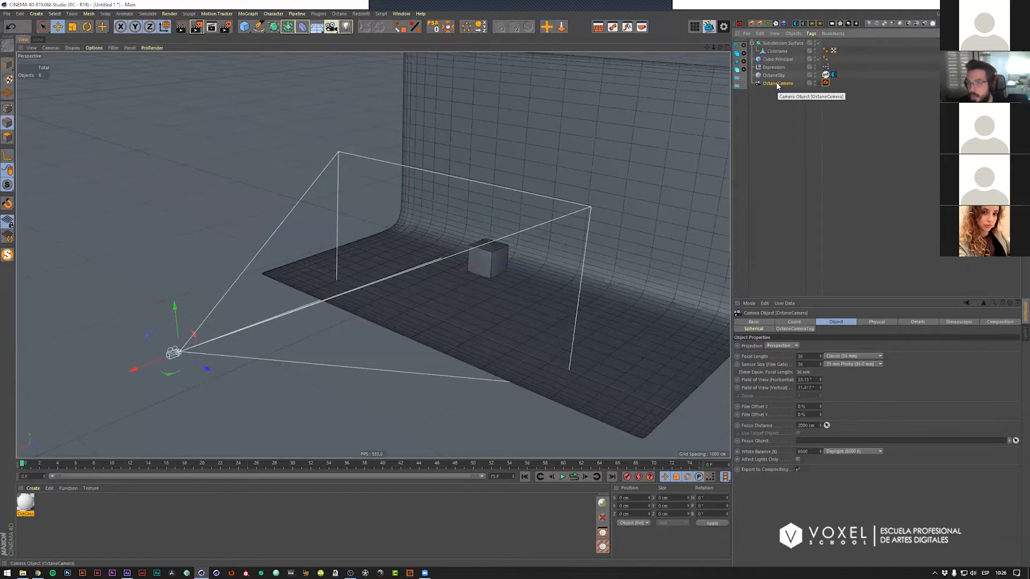
click(809, 320)
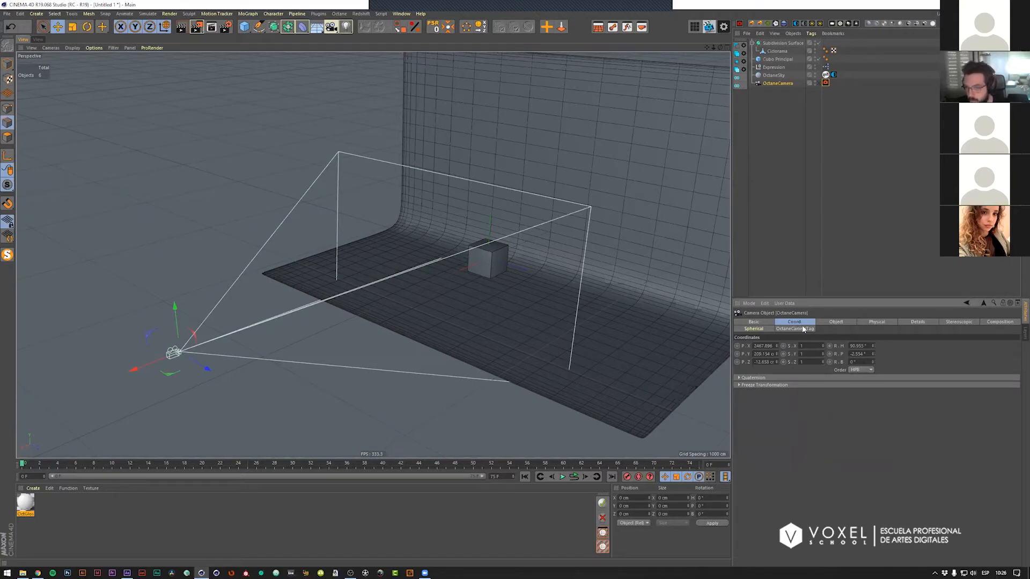
click(765, 345)
text(0)
key(Tab)
text(0)
key(Tab)
text(0)
key(Return)
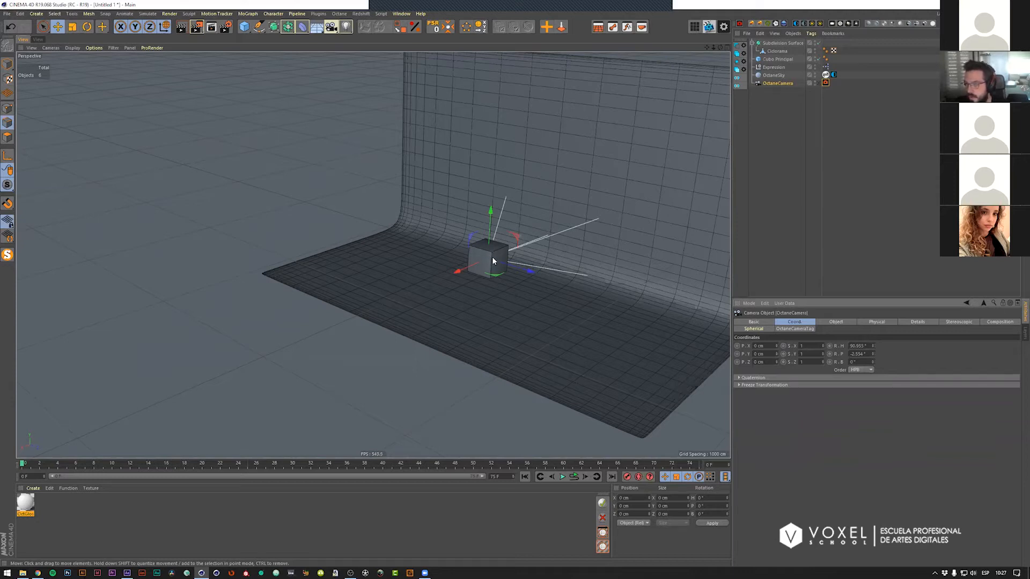
Step: Straighten the OctaneCamera by setting its heading to 90° and its pitch to 0°
scroll(486, 252, down, 8)
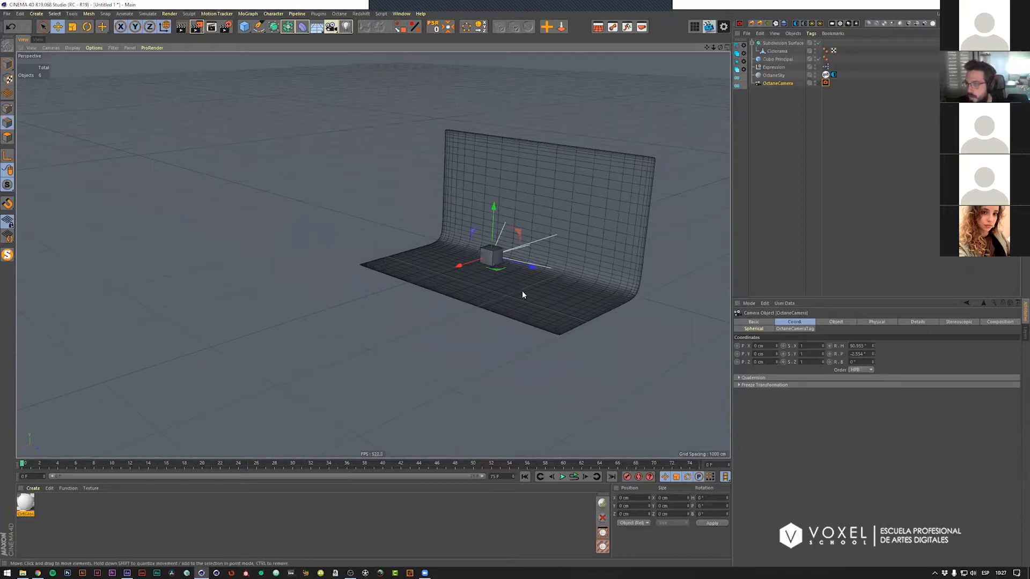
scroll(513, 251, up, 4)
scroll(521, 261, up, 3)
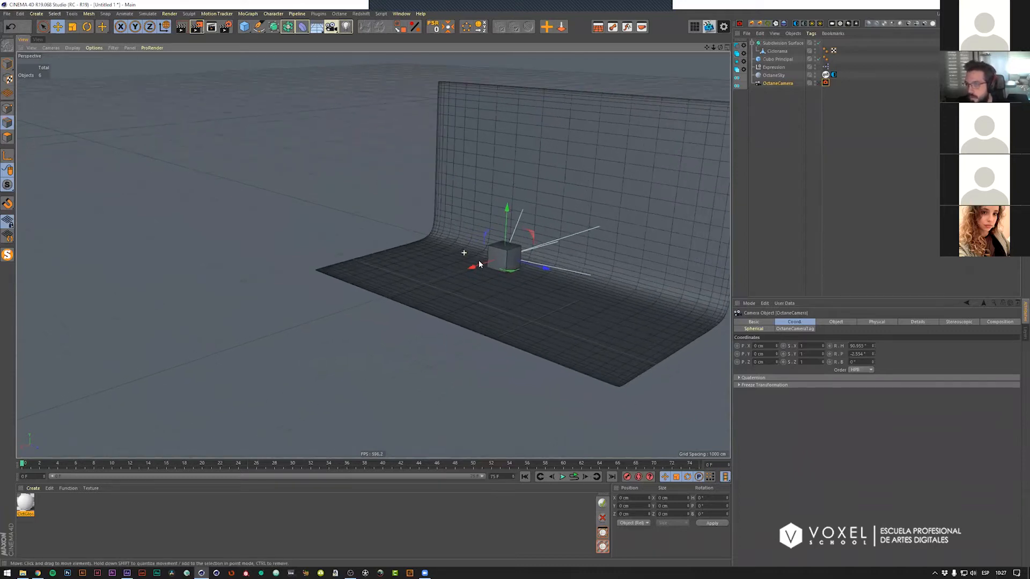
scroll(642, 244, up, 3)
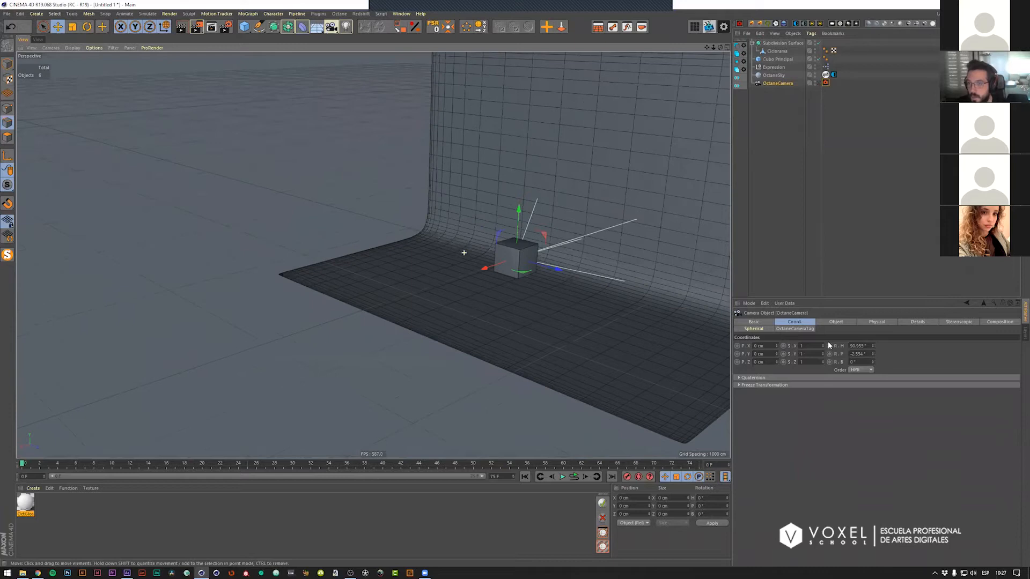
alt+middle_drag(373, 255, 327, 254)
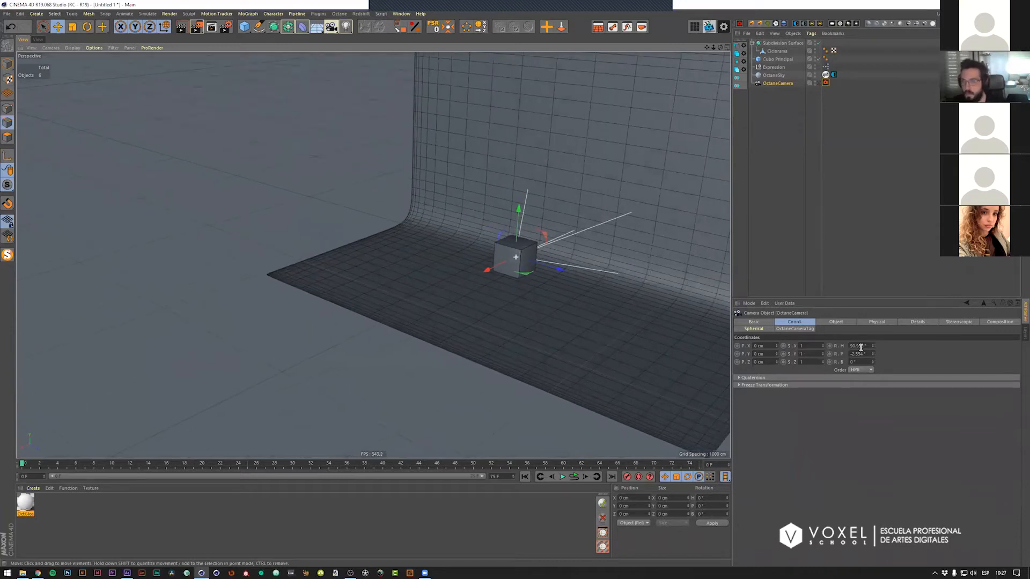
alt+middle_drag(468, 262, 464, 261)
mouse_move(873, 345)
mouse_down()
mouse_move(873, 322)
mouse_move(864, 347)
mouse_up()
scroll(865, 347, up, 5)
double_click(864, 346)
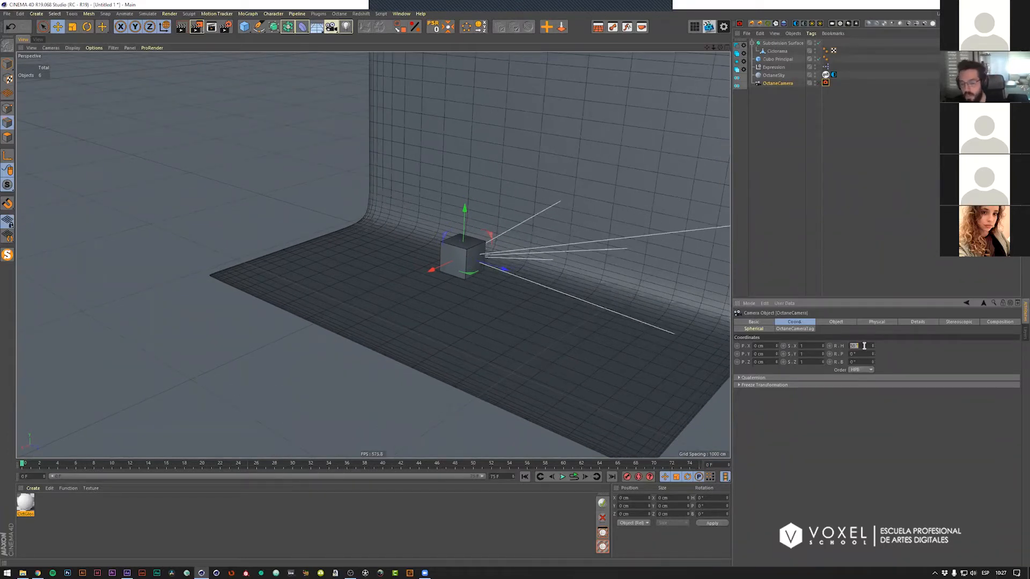
text(90)
key(Return)
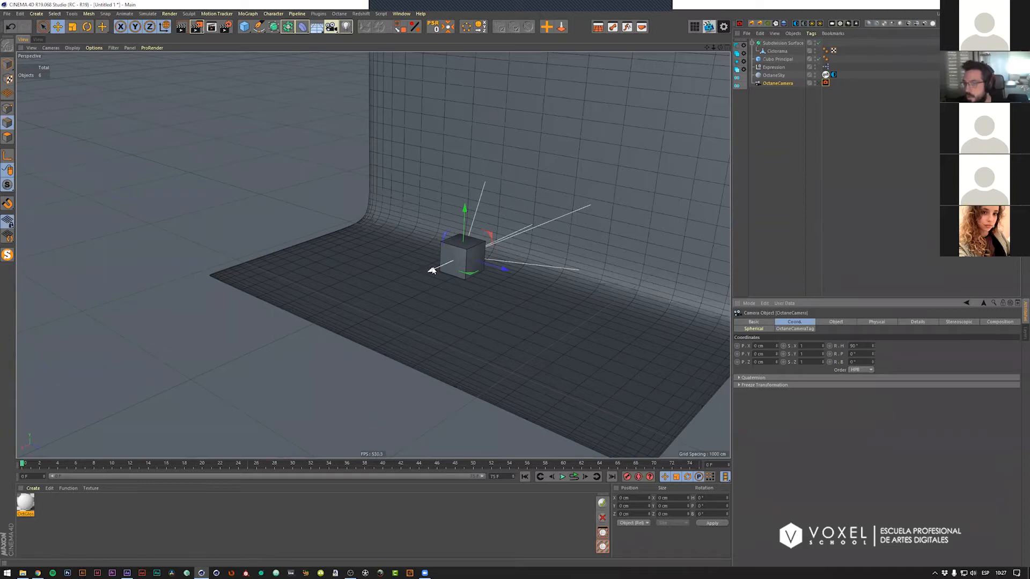
Step: Move the OctaneCamera back from the cube along its X axis to about 2286 cm
drag(433, 271, 352, 290)
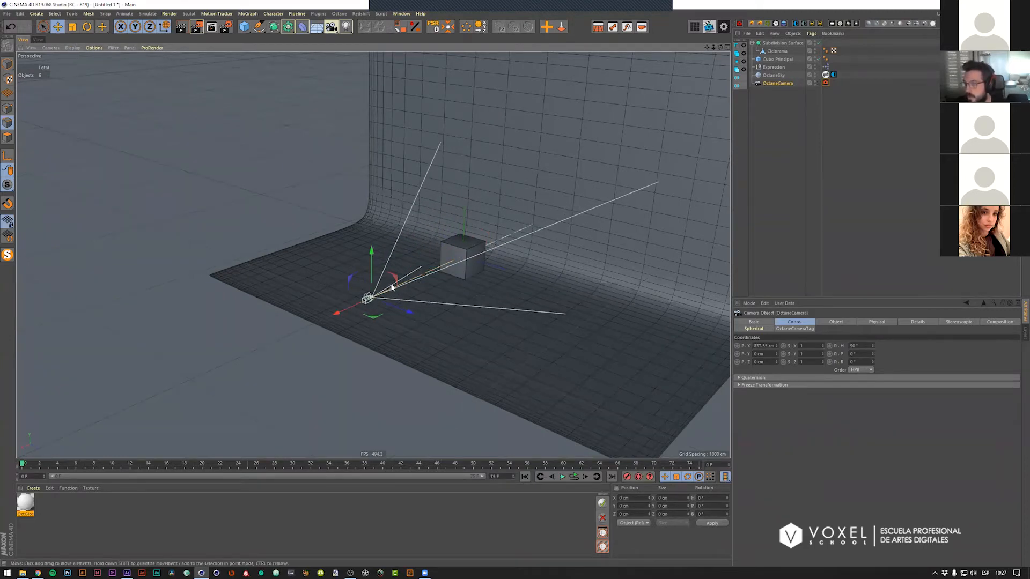
scroll(413, 276, down, 1)
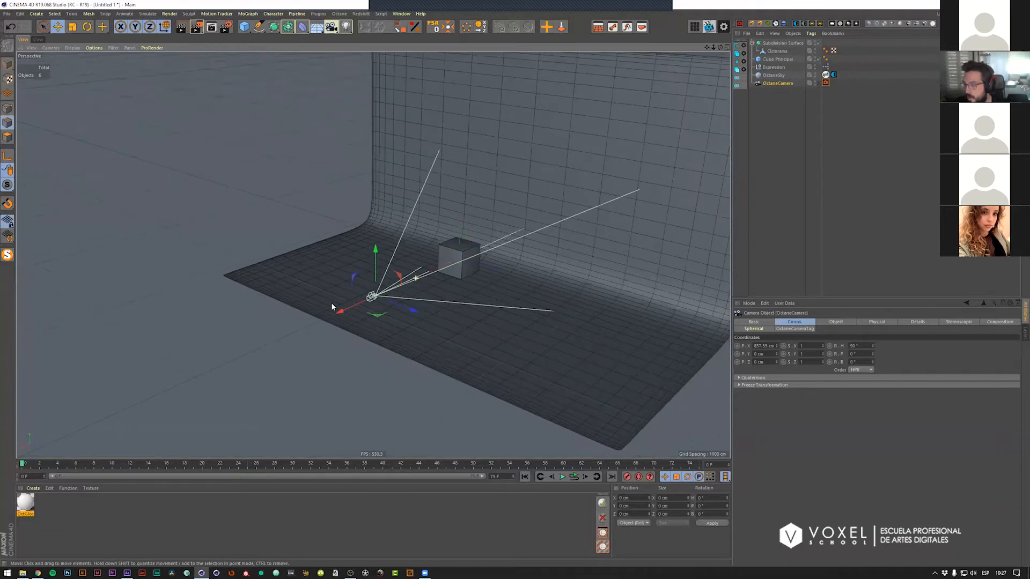
scroll(246, 317, down, 1)
scroll(177, 319, down, 1)
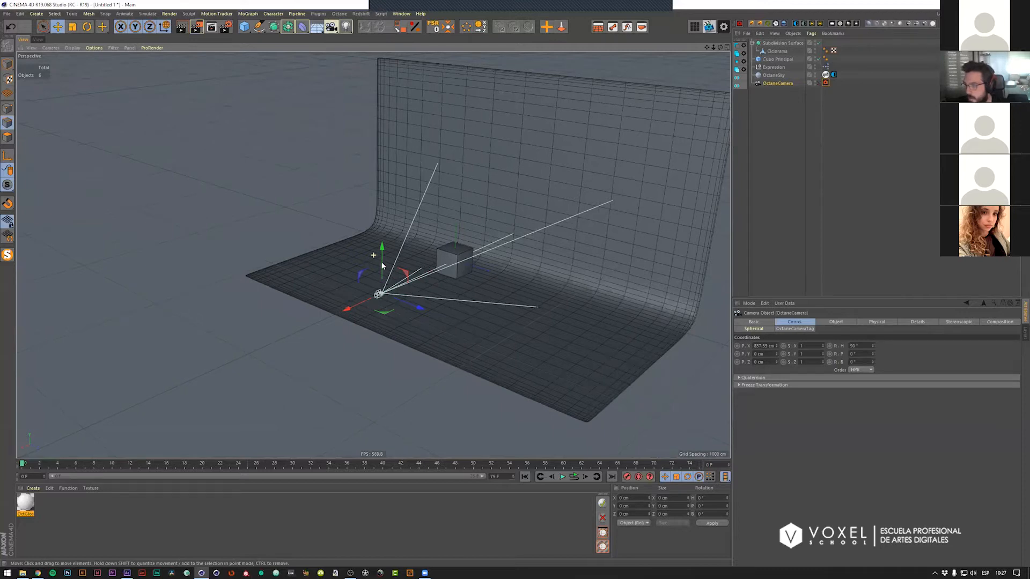
drag(119, 263, 144, 260)
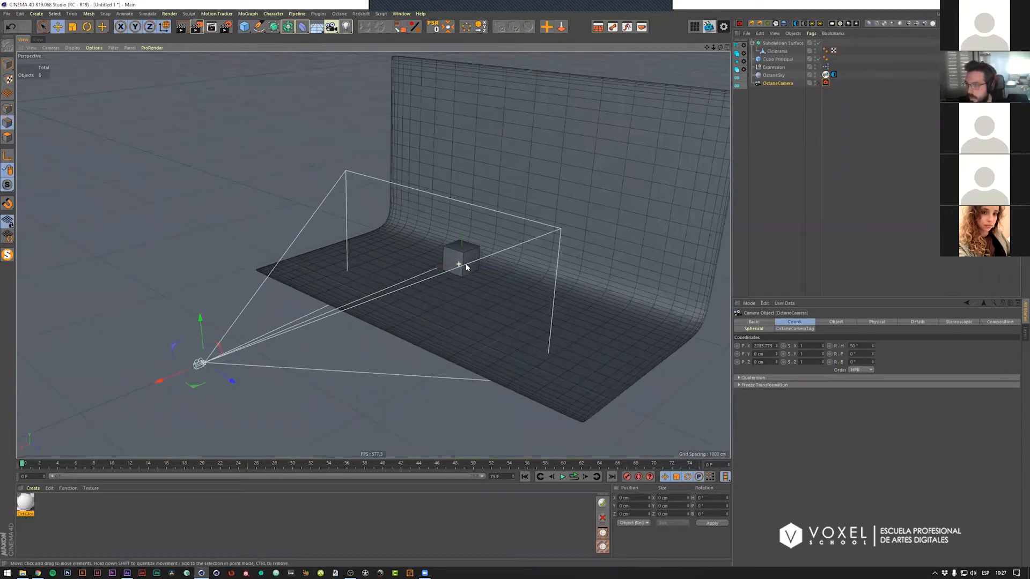
Step: Move the OctaneCamera closer to the cube along its X axis to about 2000 cm and look through the camera
alt+drag(464, 263, 458, 254)
alt+drag(465, 175, 461, 279)
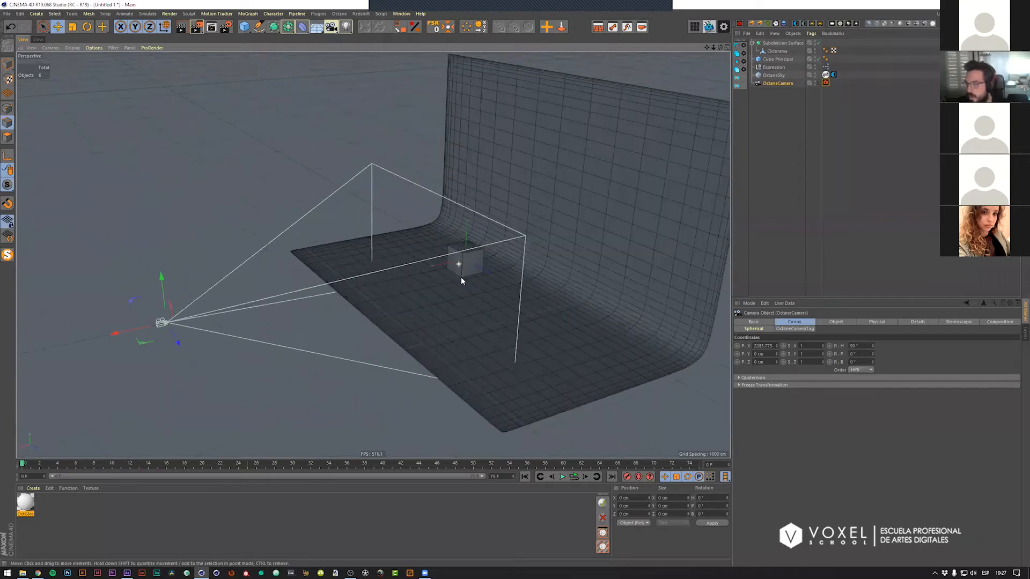
alt+drag(172, 244, 461, 257)
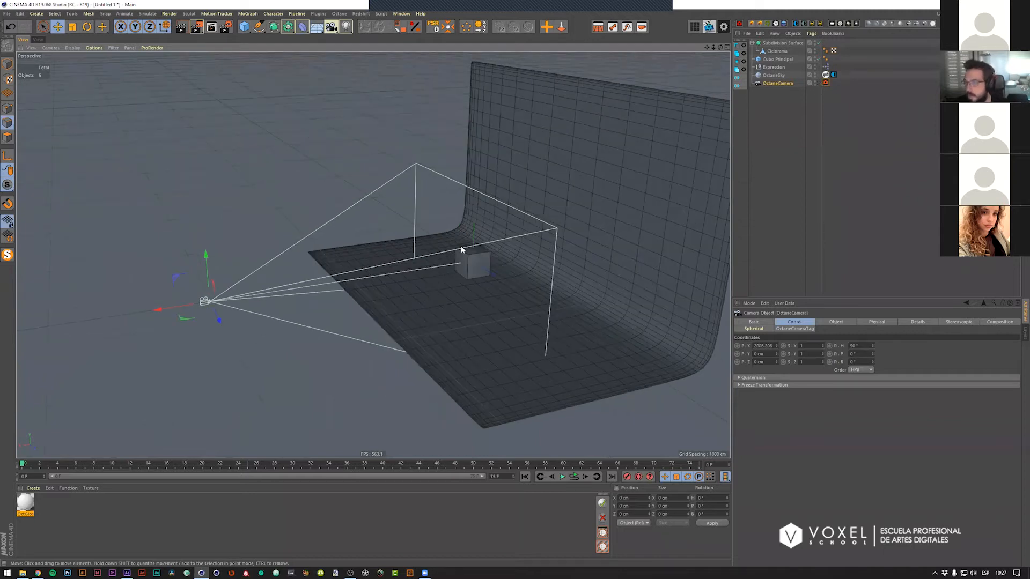
alt+drag(370, 269, 669, 135)
click(819, 83)
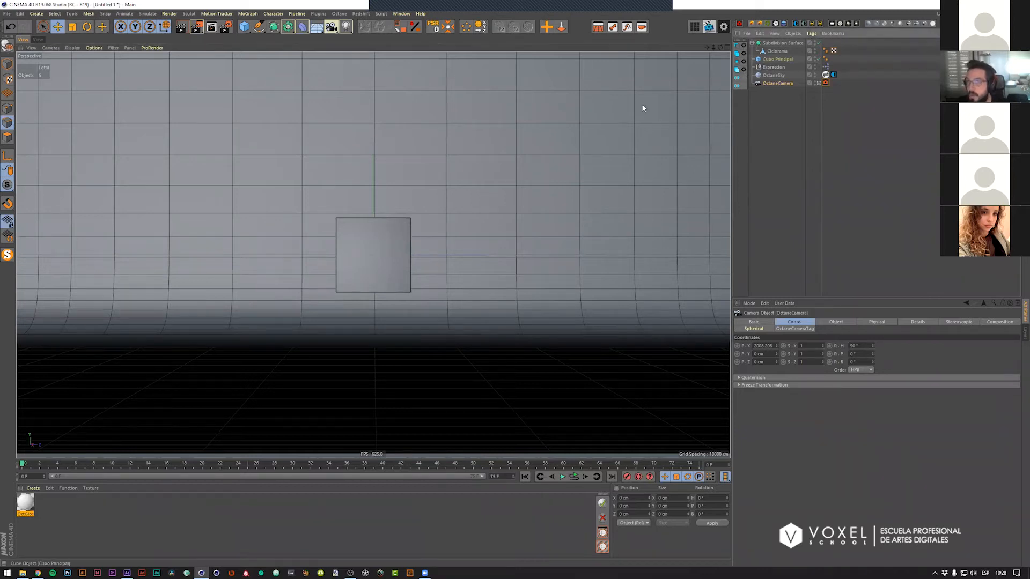
Step: Scale the main cube up uniformly by about 117% in the camera framing, deselect it and leave the camera view
click(392, 265)
key(t)
drag(499, 255, 476, 273)
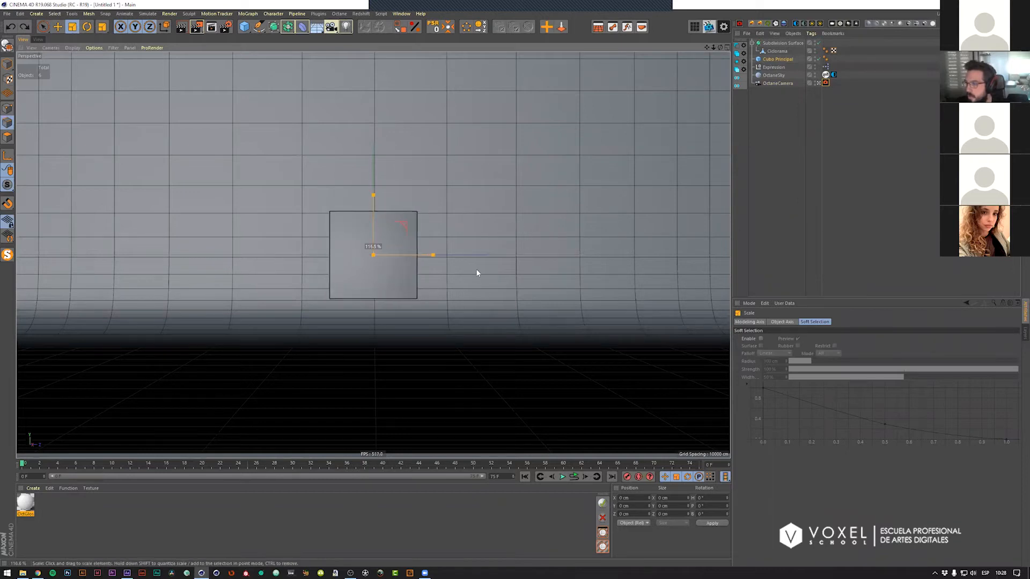
key(e)
click(778, 96)
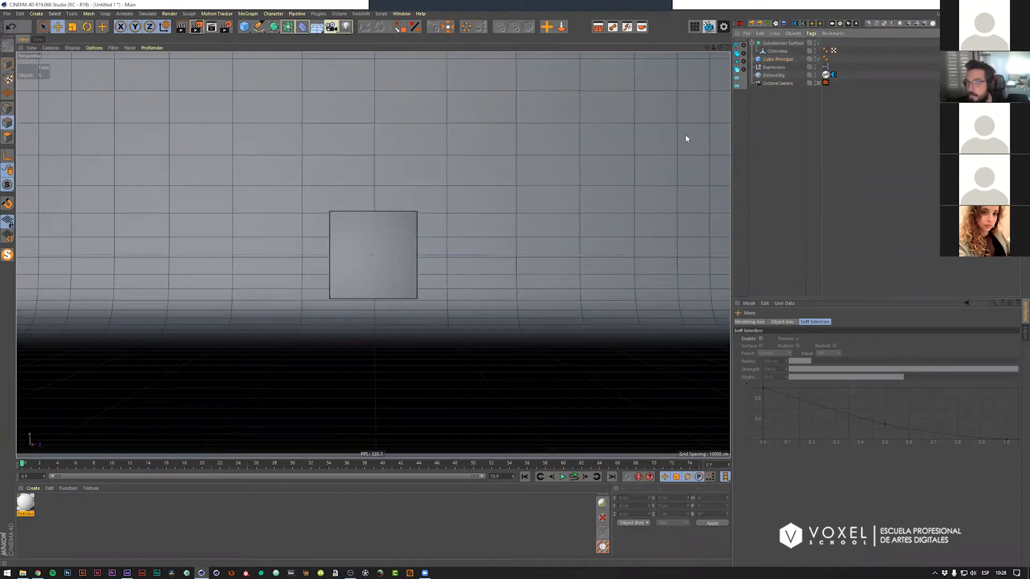
click(818, 82)
Step: Compare the OctaneCamera's framing with the cyclorama's extent by switching into and out of the camera view
alt+drag(481, 222, 471, 225)
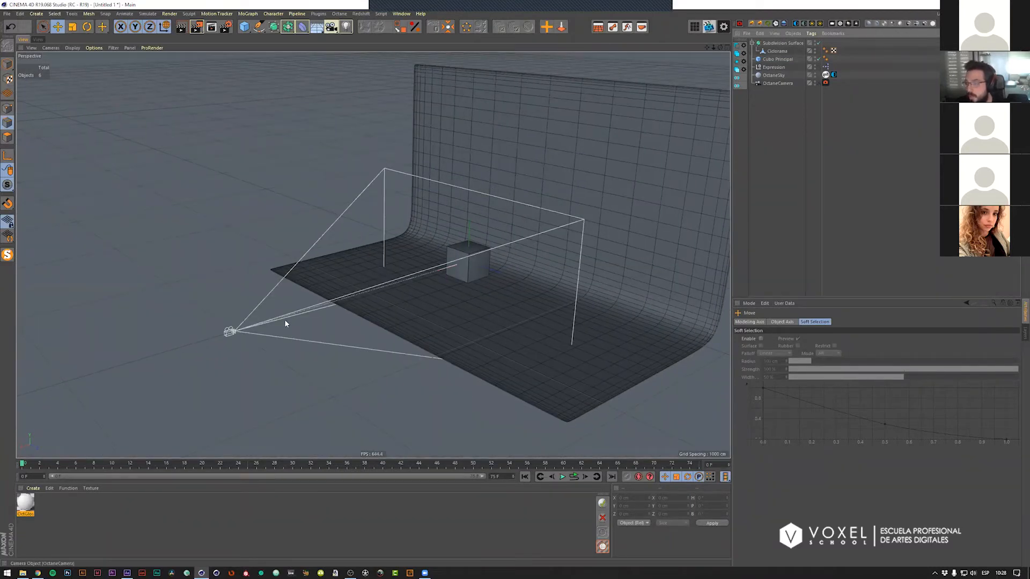
alt+drag(285, 323, 320, 349)
alt+drag(263, 449, 405, 436)
click(816, 82)
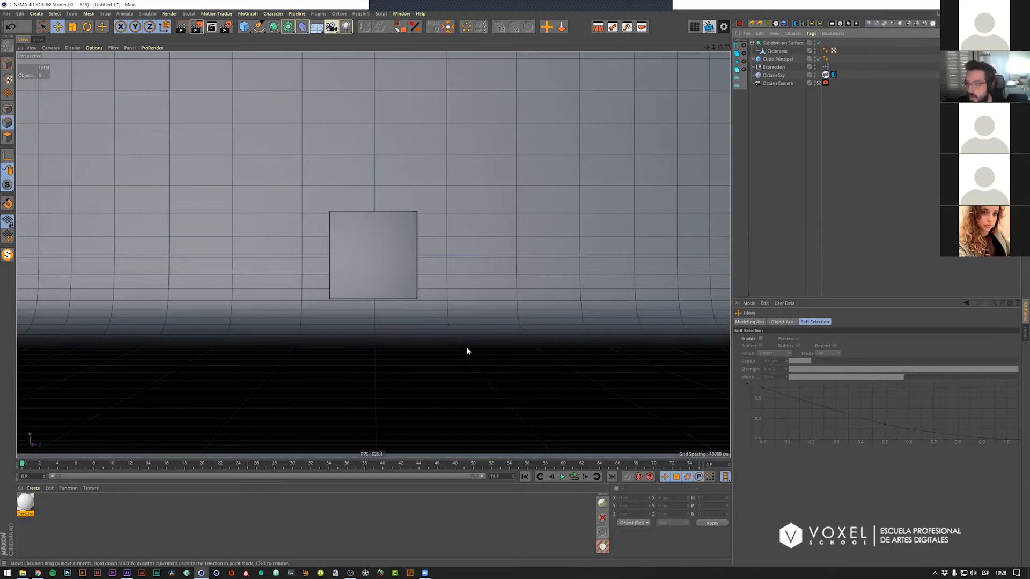
click(607, 180)
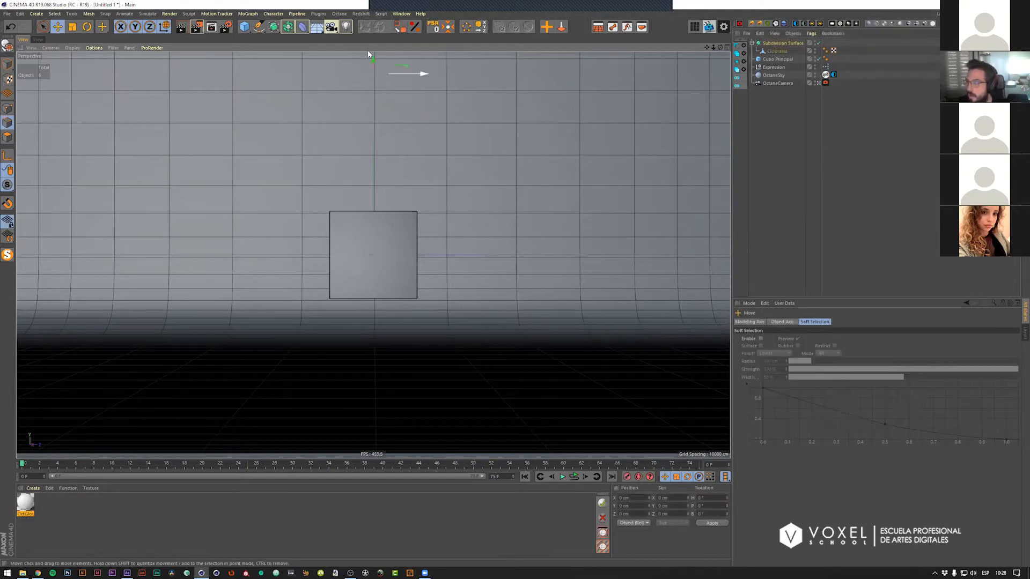
click(820, 83)
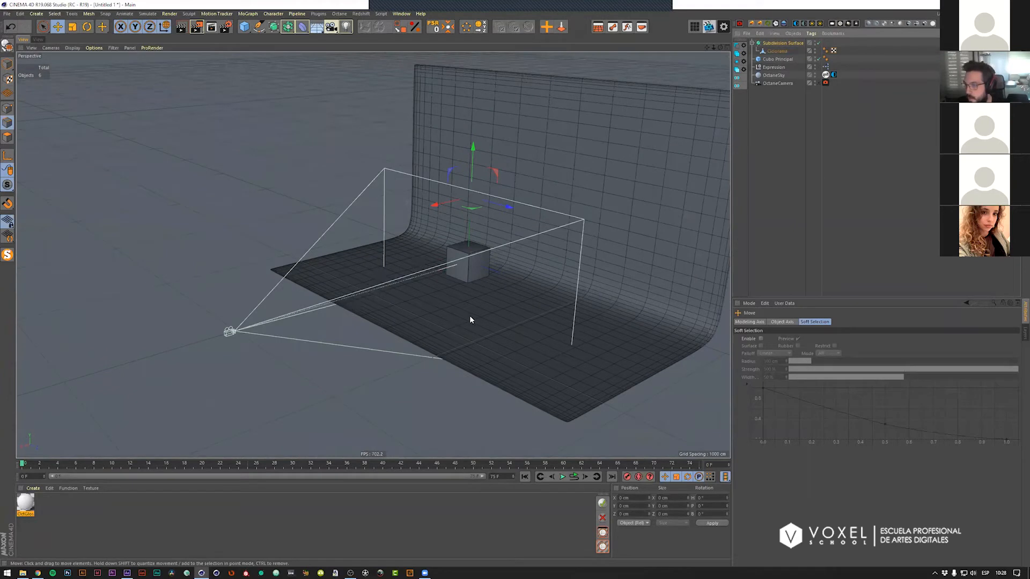
Step: Turn off the Subdivision Surface and select the narrow polygon strip along the front edge of the Ciclorama's floor in polygon mode
click(779, 51)
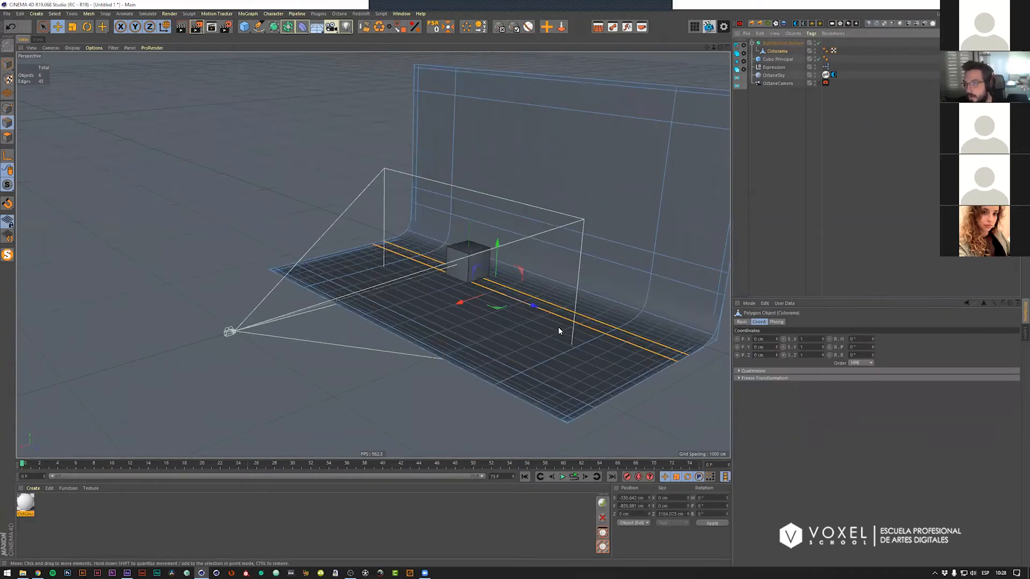
mouse_move(468, 341)
alt+mouse_down()
mouse_move(499, 332)
mouse_move(471, 322)
alt+mouse_up()
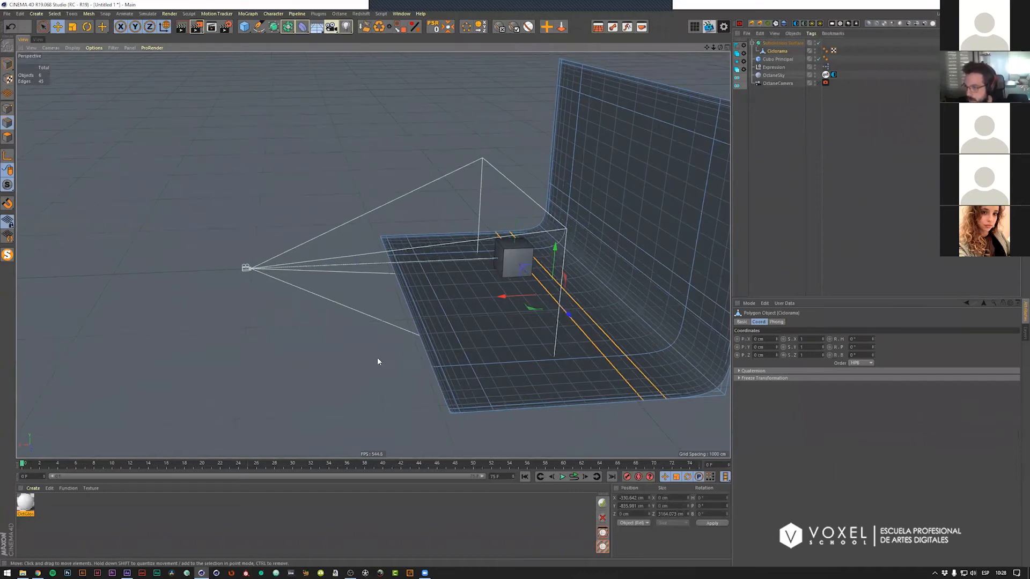
alt+drag(143, 281, 333, 339)
alt+drag(513, 401, 411, 365)
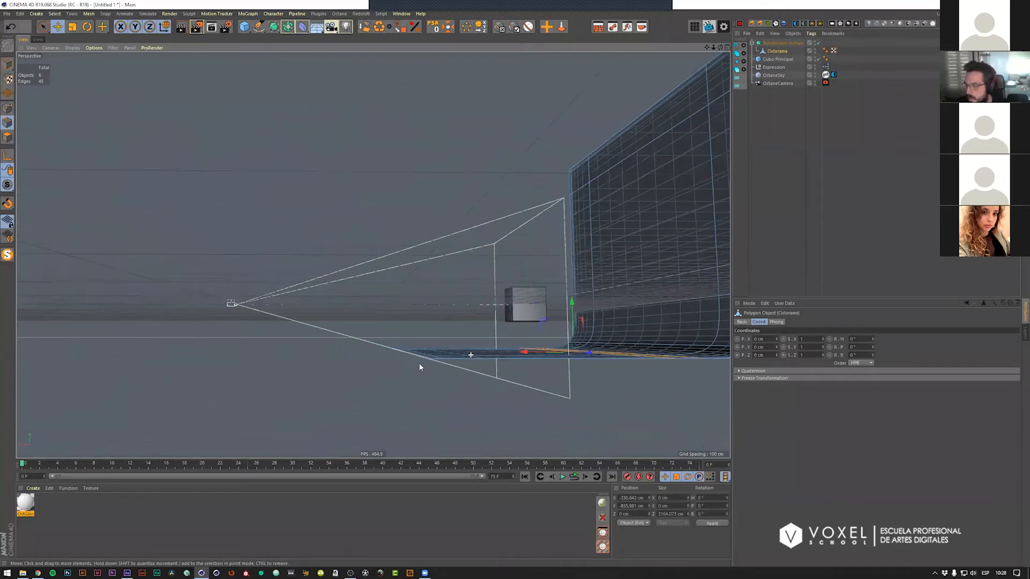
scroll(398, 362, up, 4)
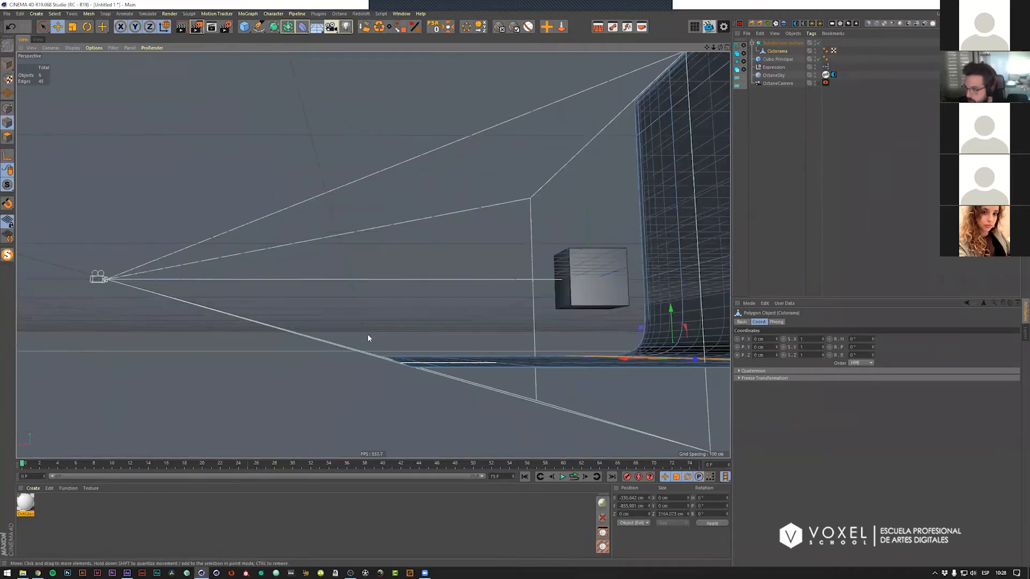
alt+drag(276, 358, 273, 363)
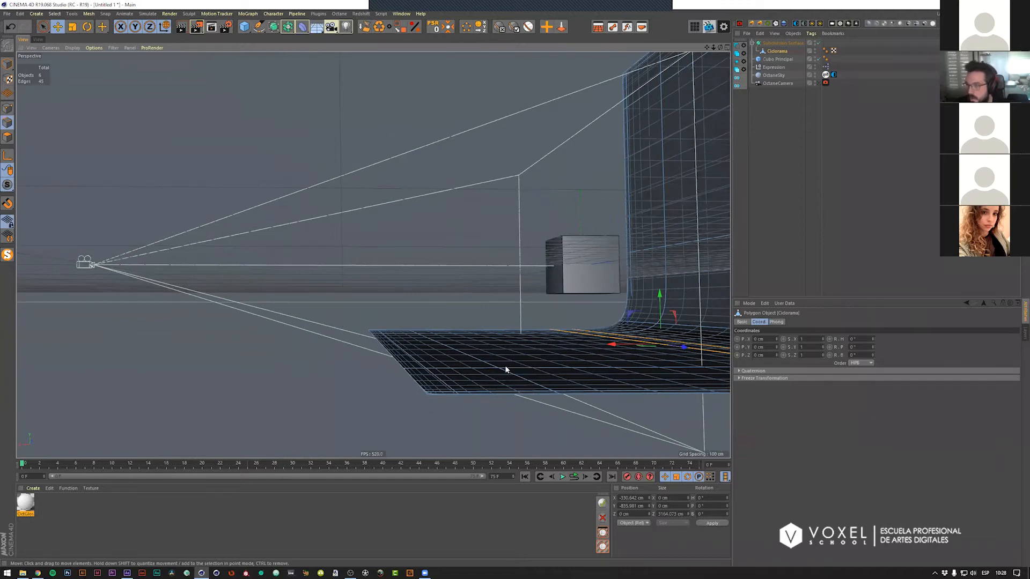
mouse_move(512, 367)
alt+mouse_down()
mouse_move(467, 361)
mouse_move(490, 365)
mouse_move(511, 352)
alt+mouse_up()
key(q)
scroll(258, 279, down, 1)
key(Return)
click(260, 281)
shift+click(376, 368)
alt+middle_drag(531, 453, 476, 405)
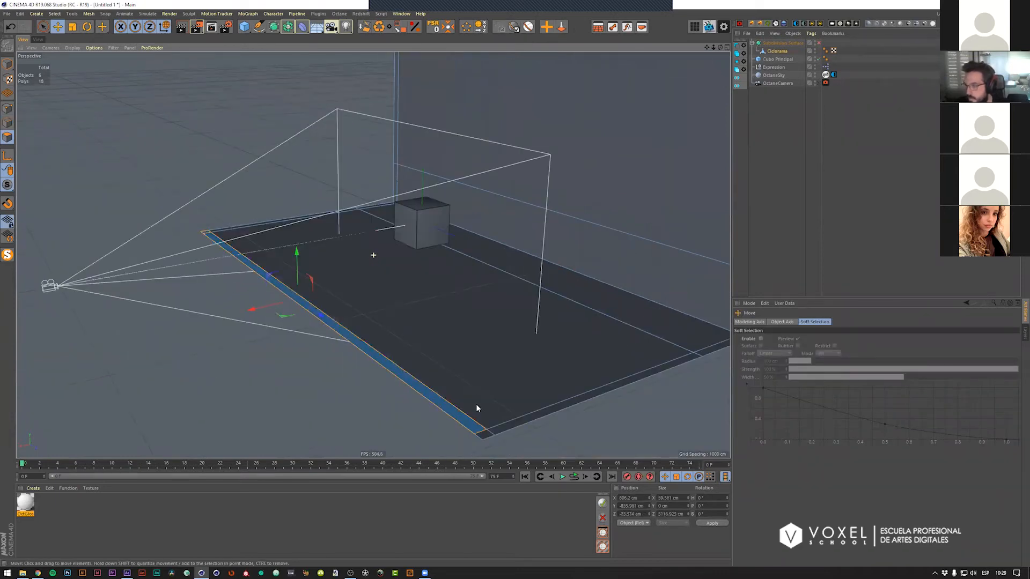
scroll(456, 399, down, 1)
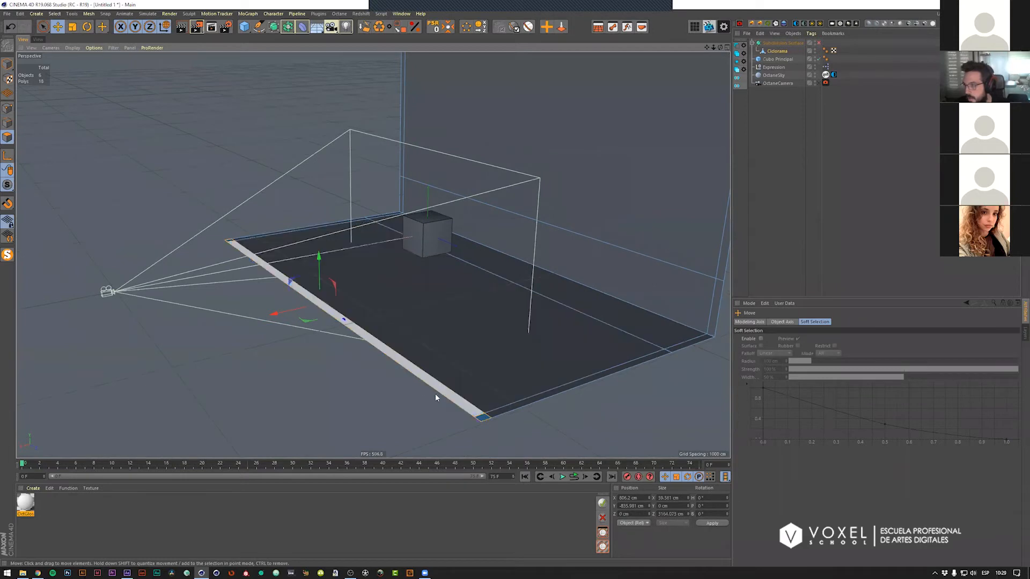
Step: Try to pull the floor's front polygon strip toward the camera without its corner polygons and undo the move
click(405, 361)
click(406, 364)
mouse_move(267, 318)
mouse_down()
mouse_move(188, 329)
mouse_move(250, 322)
mouse_up()
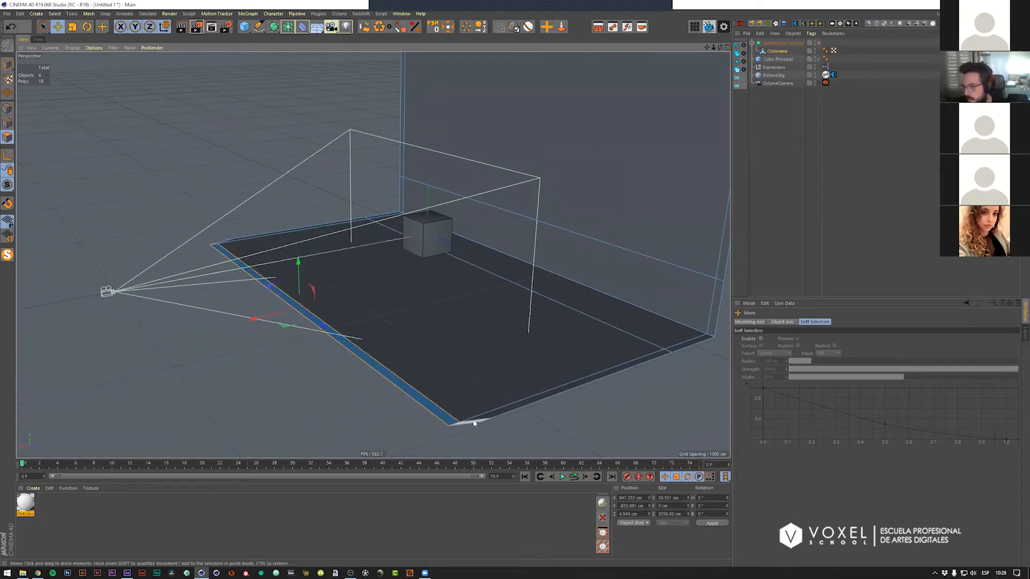
key(ctrl+z)
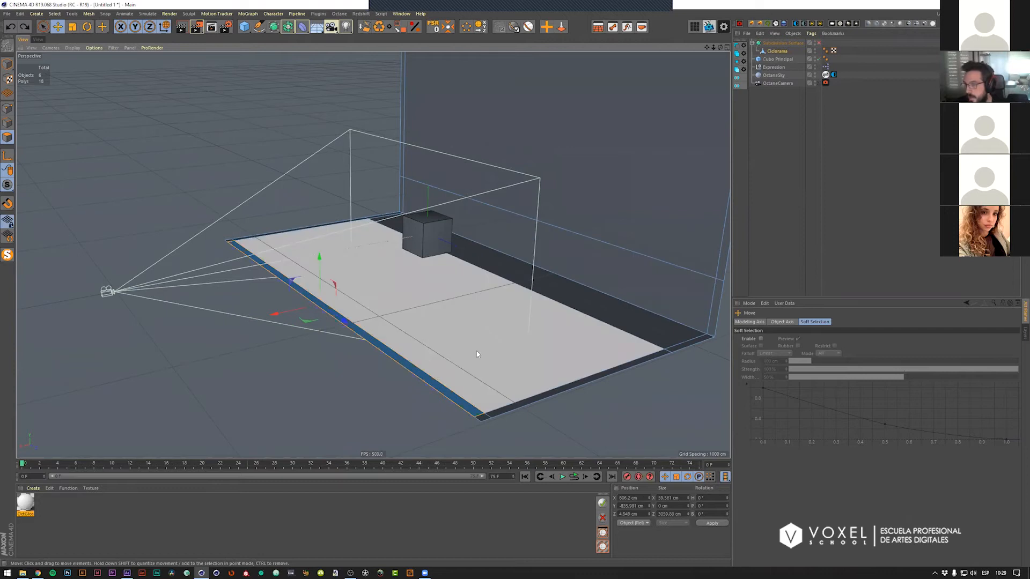
Step: Pull the floor's front strip with its corner polygons out to about 1721 cm in X, then restore Subdivision Surface and object mode
drag(239, 245, 233, 243)
shift+click(232, 242)
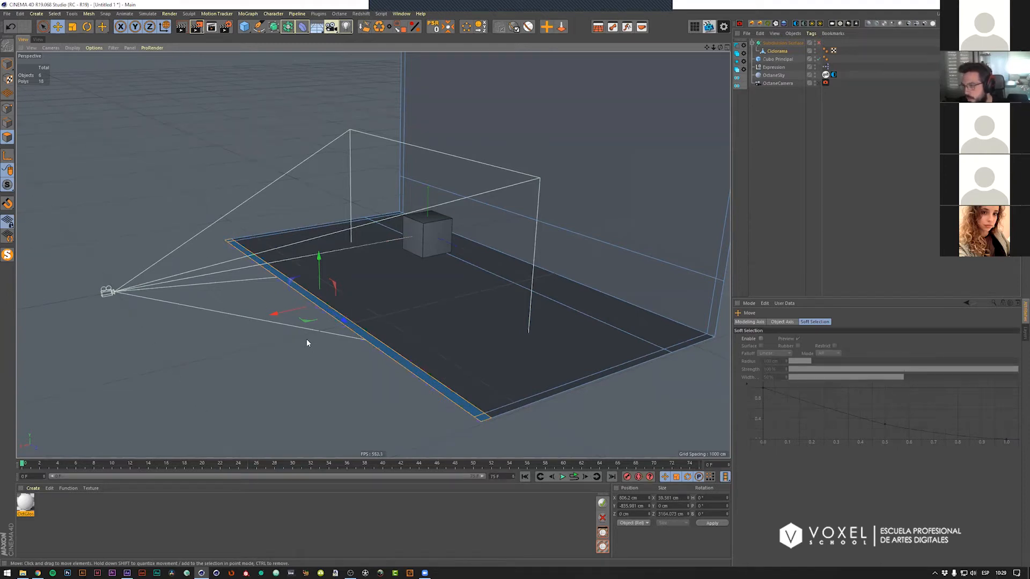
mouse_move(281, 314)
mouse_down()
mouse_move(121, 309)
mouse_move(272, 321)
mouse_up()
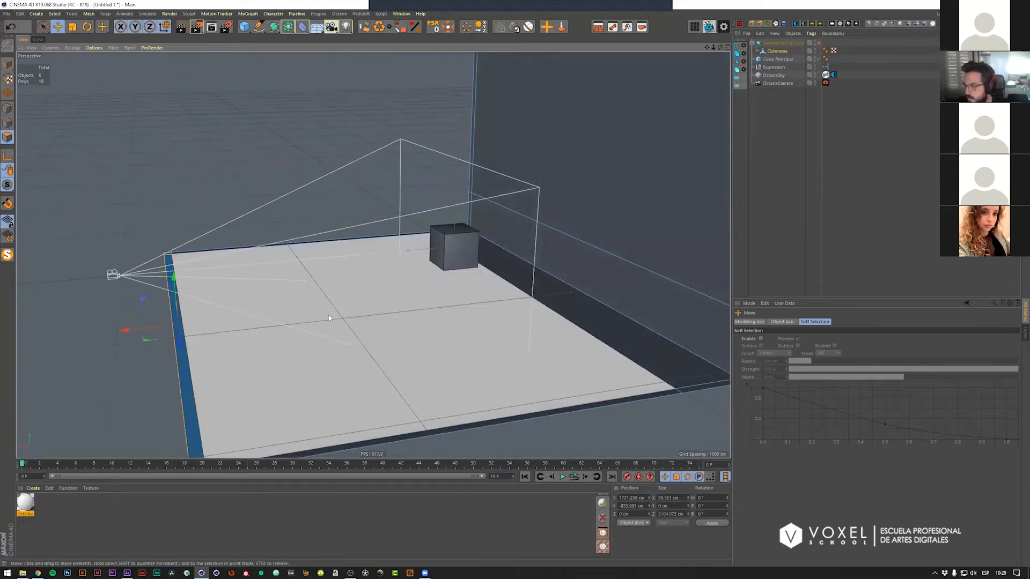
key(q)
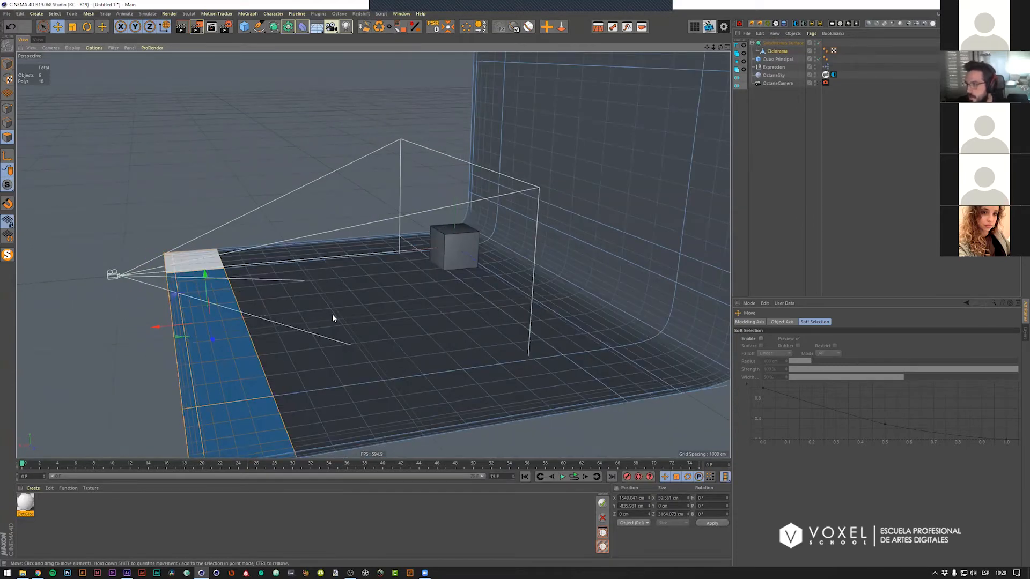
key(Return)
alt+drag(256, 309, 376, 270)
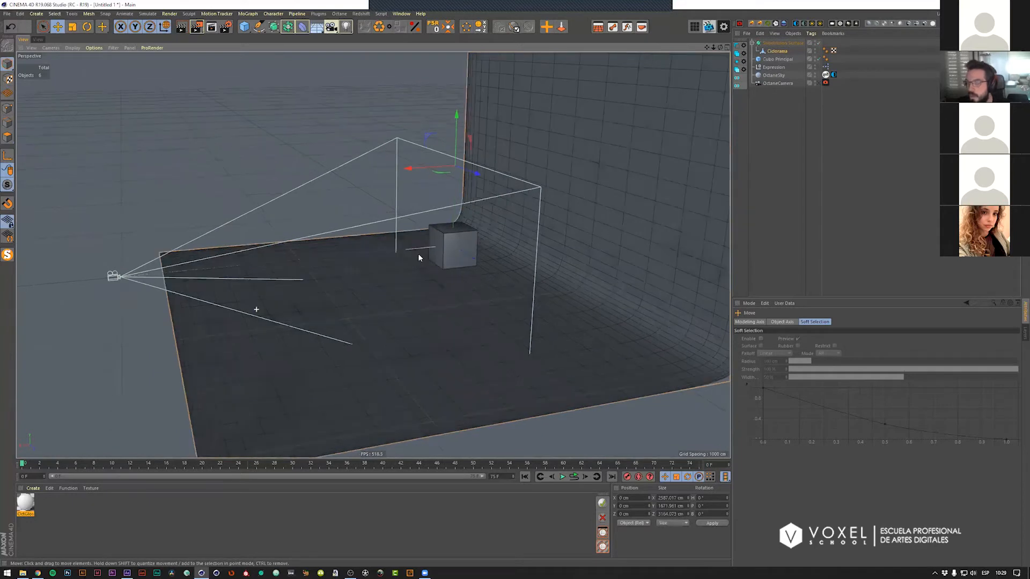
alt+drag(666, 153, 623, 156)
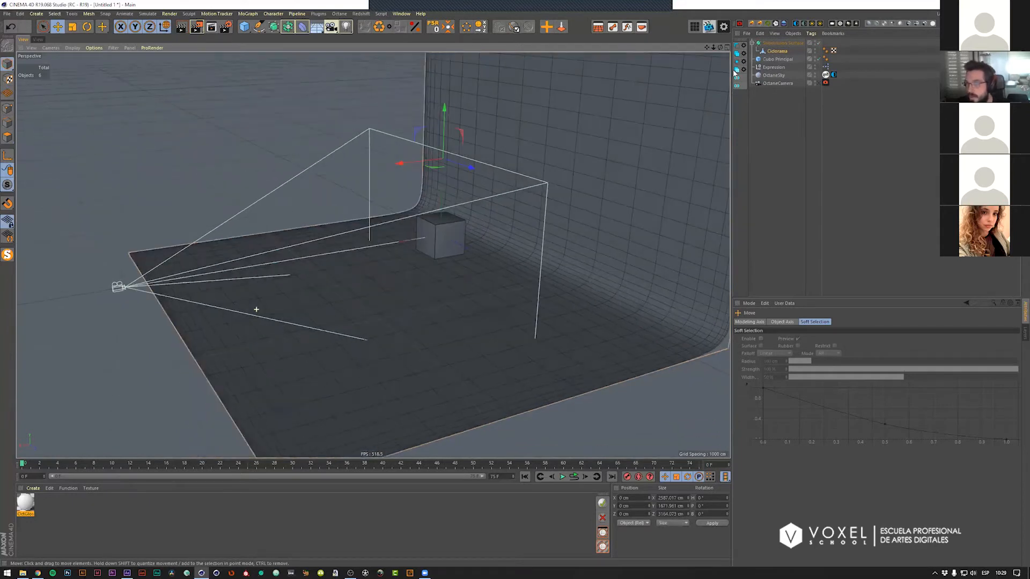
alt+drag(427, 238, 422, 304)
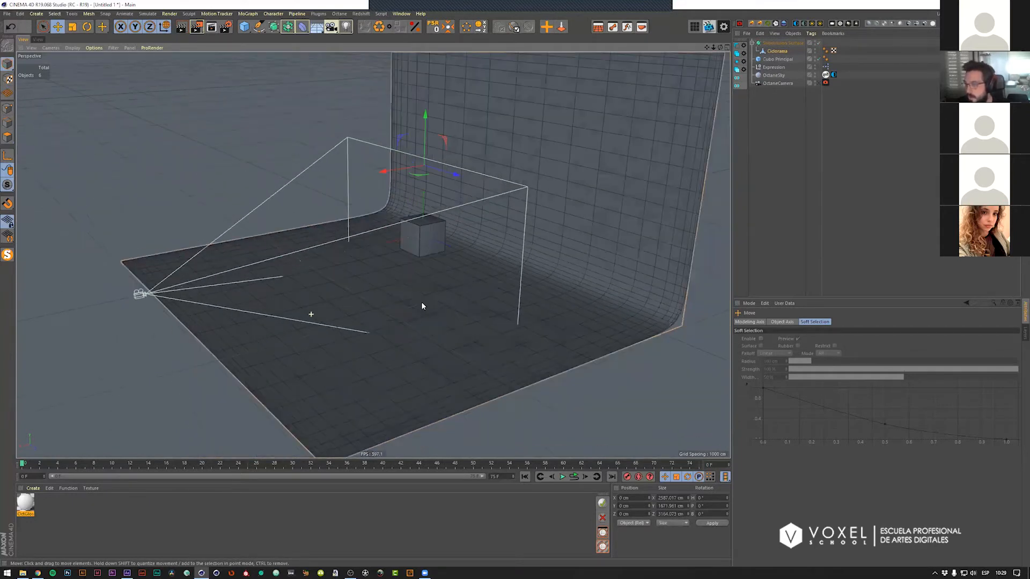
Step: Turn off the Subdivision Surface again and select the Ciclorama's large floor polygon in polygon mode
click(359, 384)
alt+drag(359, 384, 460, 248)
alt+drag(439, 310, 456, 299)
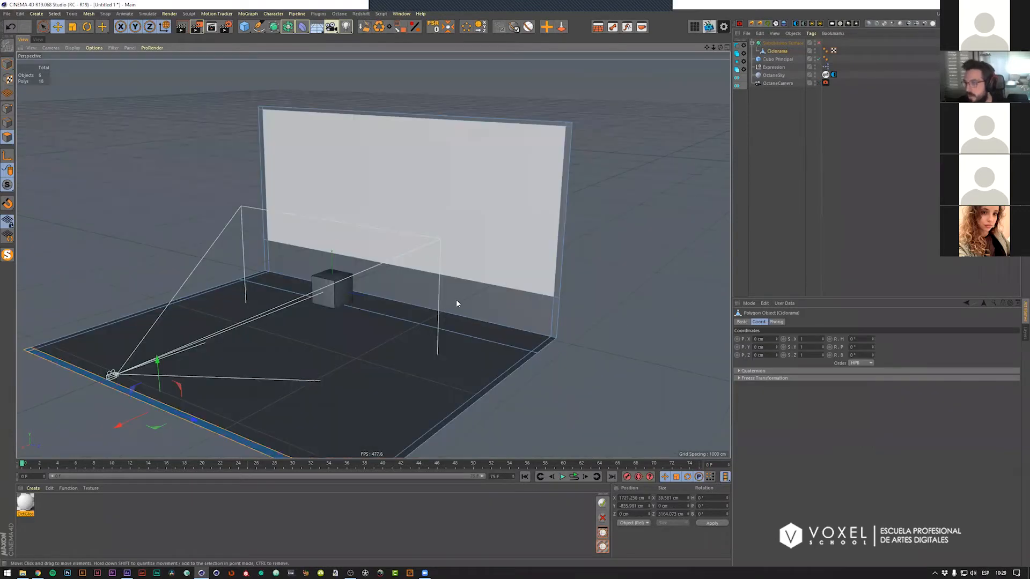
alt+drag(499, 335, 460, 345)
click(460, 346)
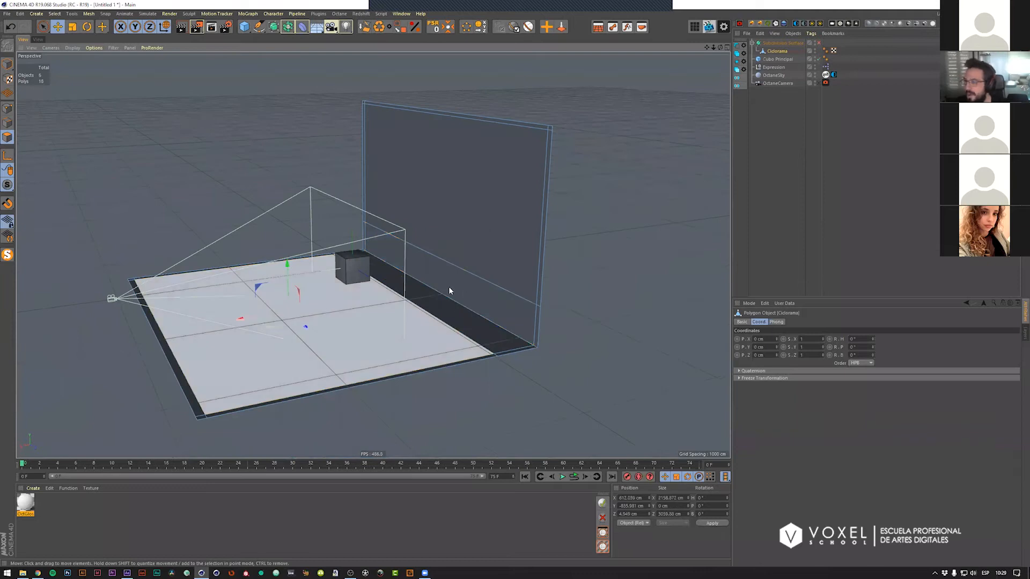
Step: Select the Ciclorama's large back wall polygon and examine its selection colour from the front and from behind
click(486, 258)
scroll(499, 246, up, 3)
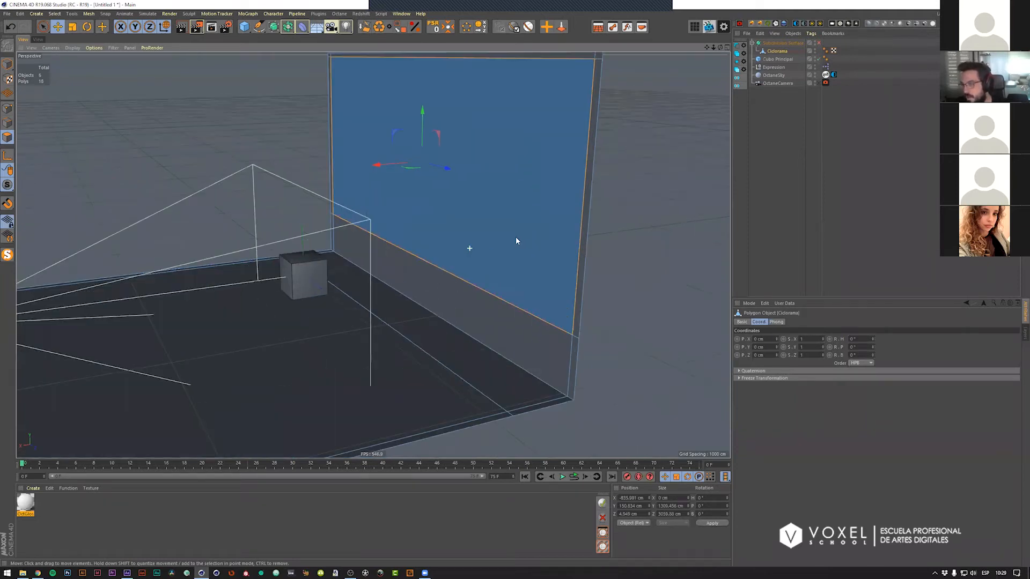
scroll(536, 223, down, 3)
alt+drag(524, 237, 577, 220)
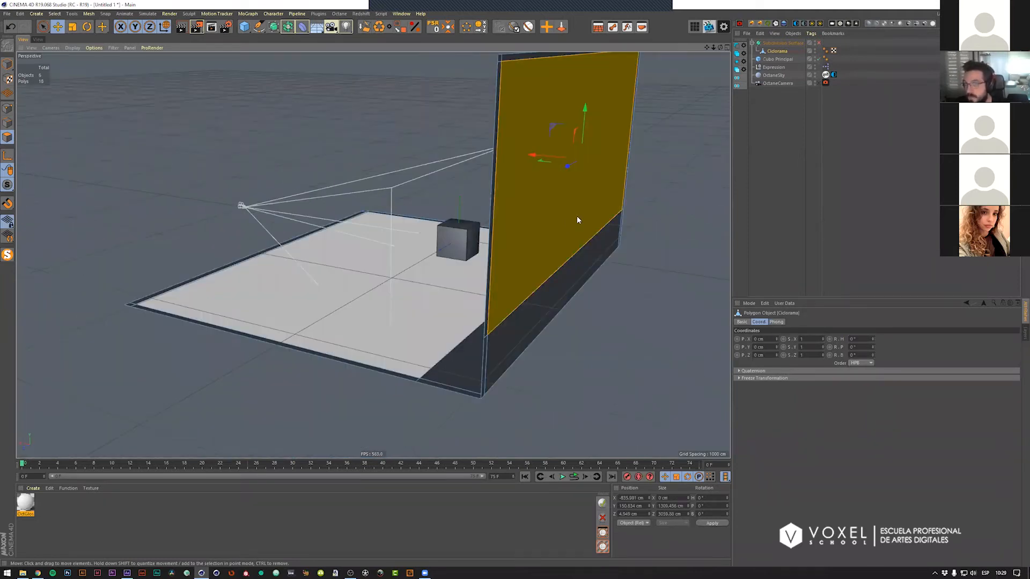
mouse_move(491, 236)
alt+mouse_down()
mouse_move(474, 238)
mouse_move(483, 238)
alt+mouse_up()
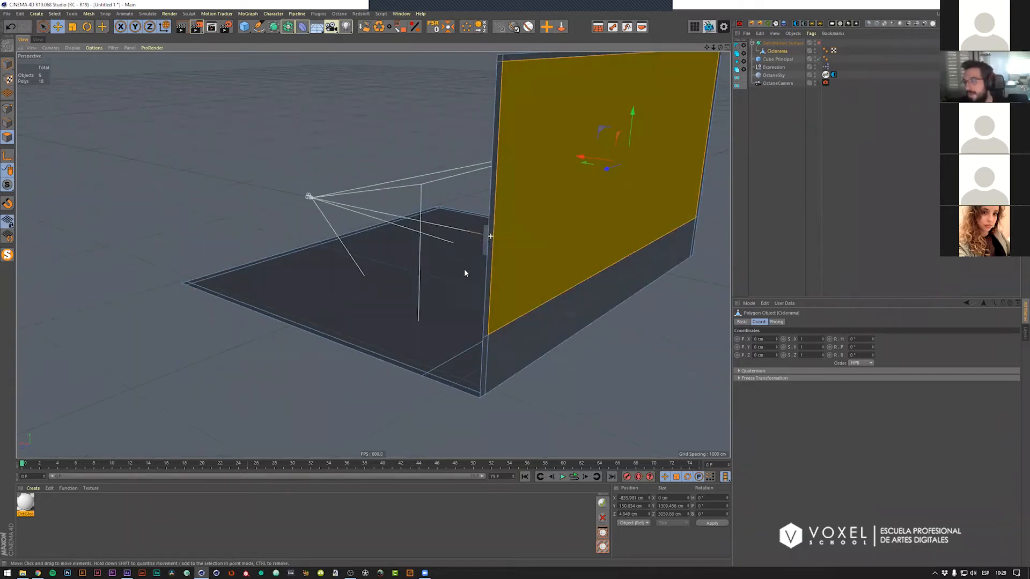
alt+drag(467, 288, 485, 301)
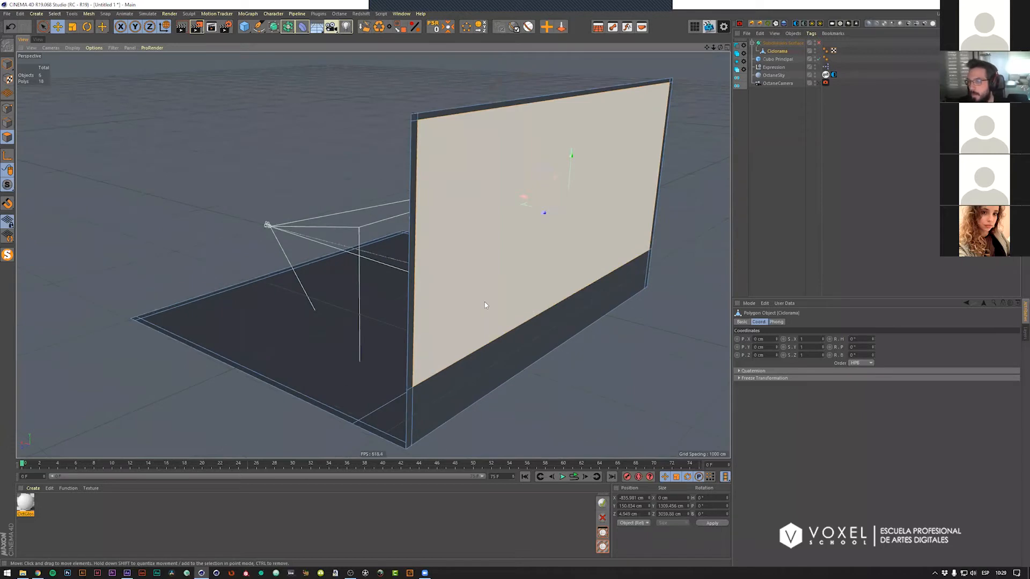
Step: Select the lower wall polygon, the large floor polygon and the rear floor strip in turn to compare their selection colours
key(ctrl+z)
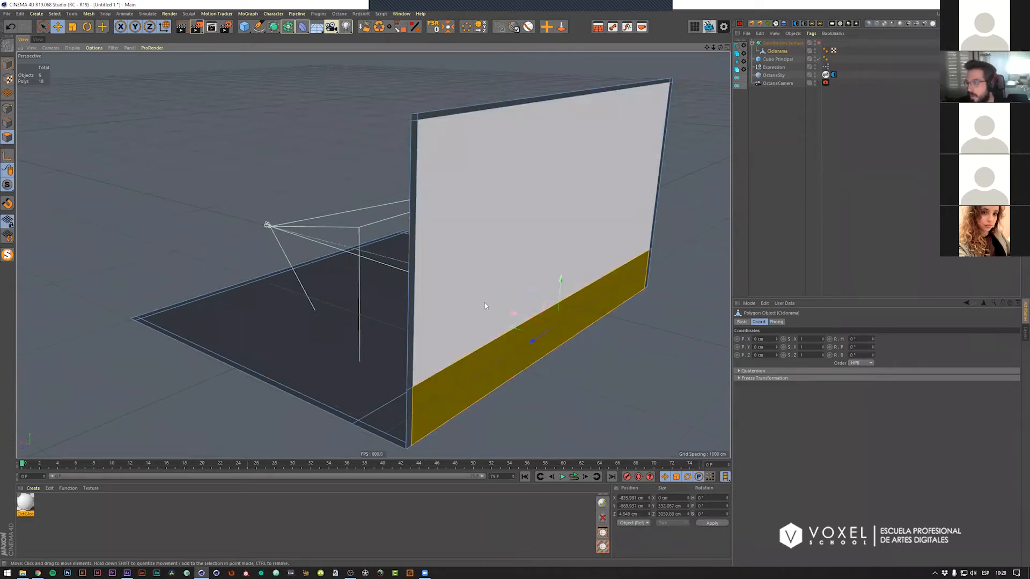
alt+drag(448, 323, 397, 348)
click(384, 352)
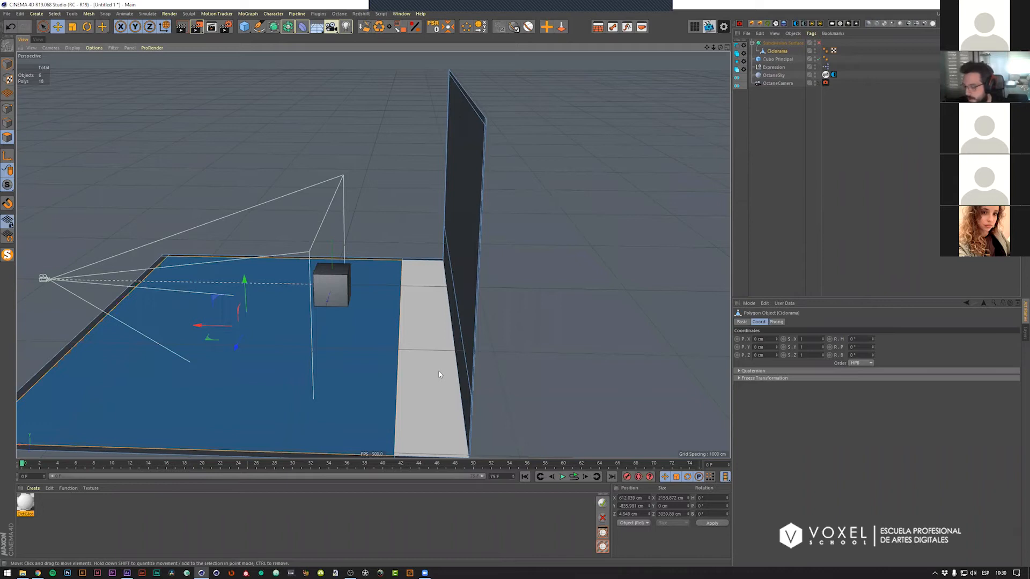
alt+drag(439, 374, 433, 348)
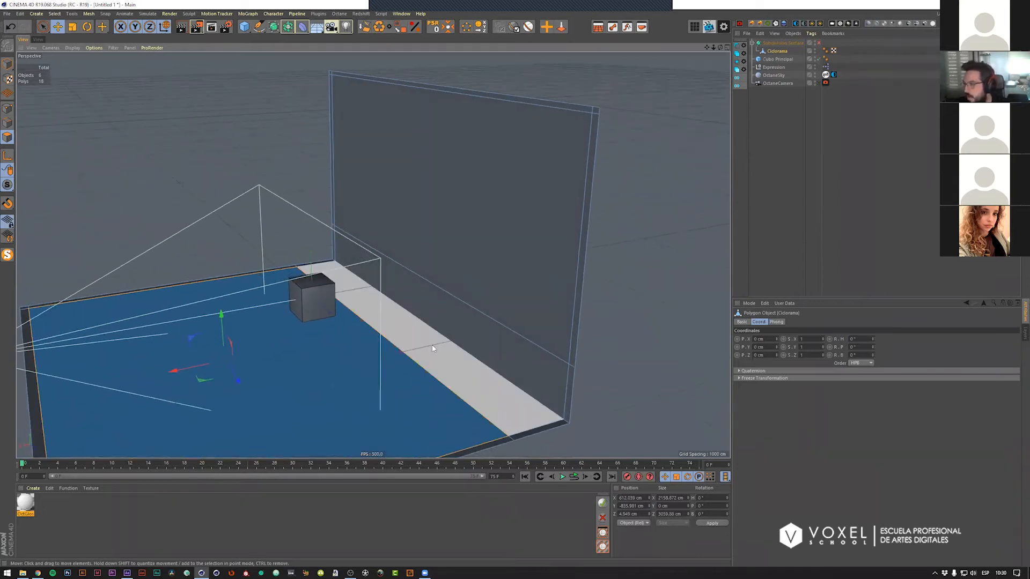
click(434, 347)
Step: Reselect the large back wall polygon and check which of its sides faces the camera
alt+drag(435, 347, 412, 275)
alt+drag(536, 291, 628, 266)
alt+drag(556, 282, 541, 268)
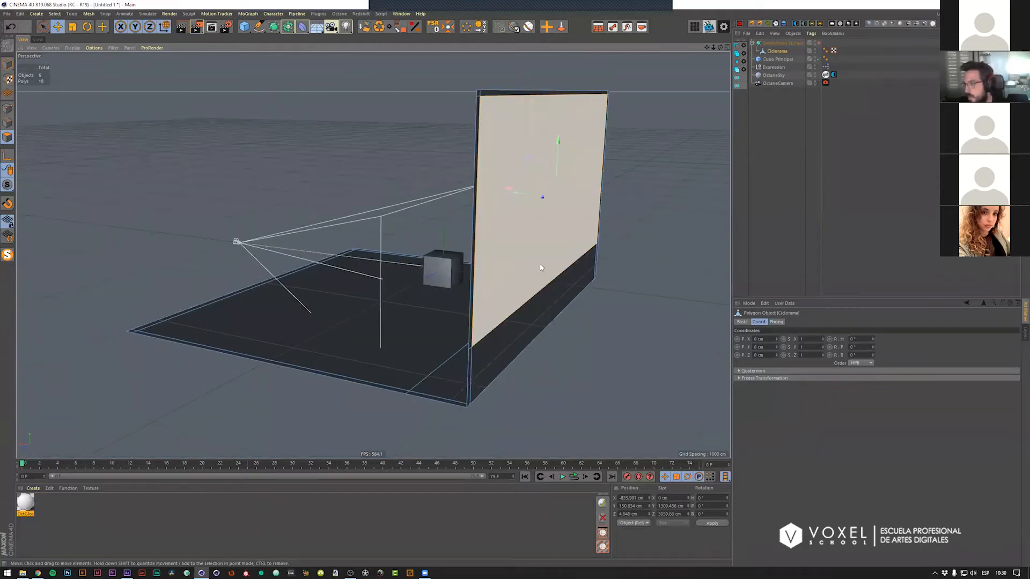
alt+drag(369, 258, 466, 256)
key(ctrl+shift+z)
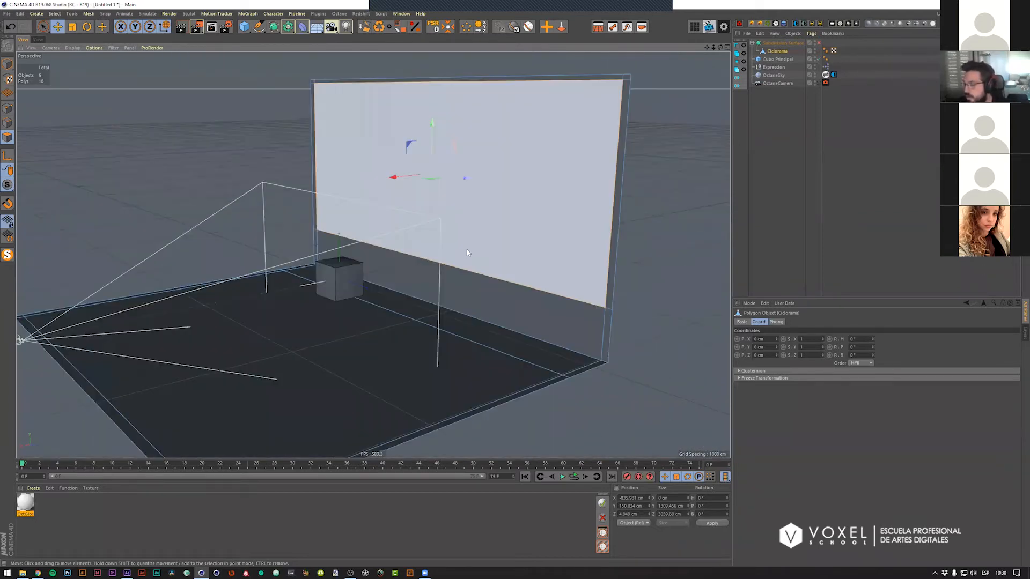
Step: Select all the Ciclorama's polygons and reverse their normals, then return to object mode and deselect the Ciclorama
key(ctrl+a)
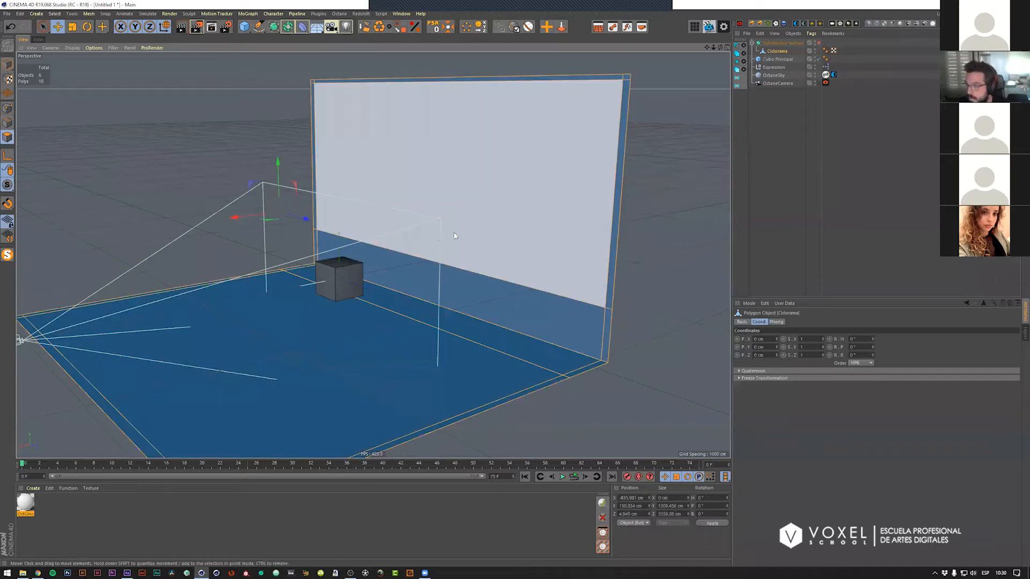
right_click(494, 228)
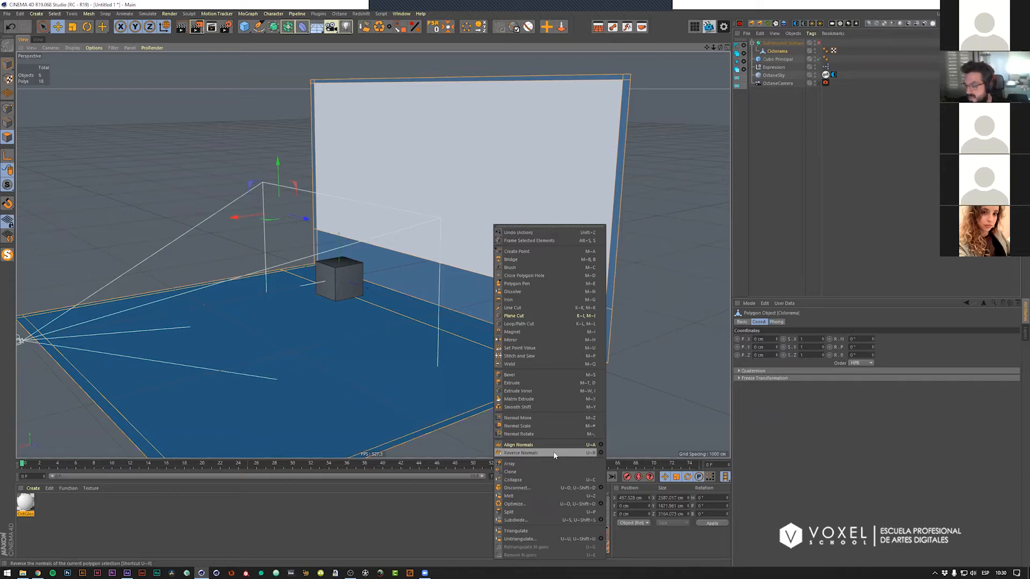
click(523, 454)
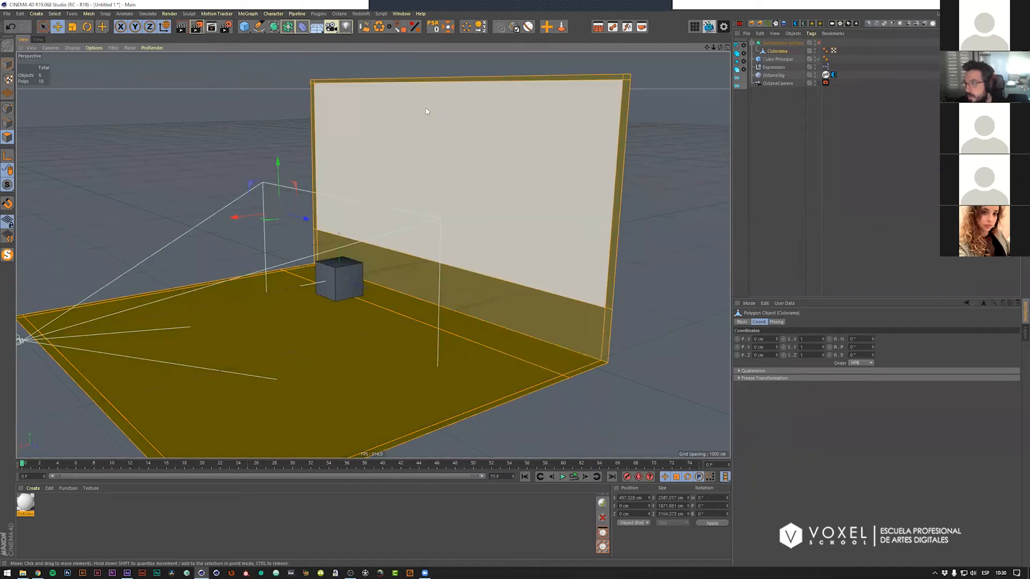
alt+drag(329, 262, 537, 278)
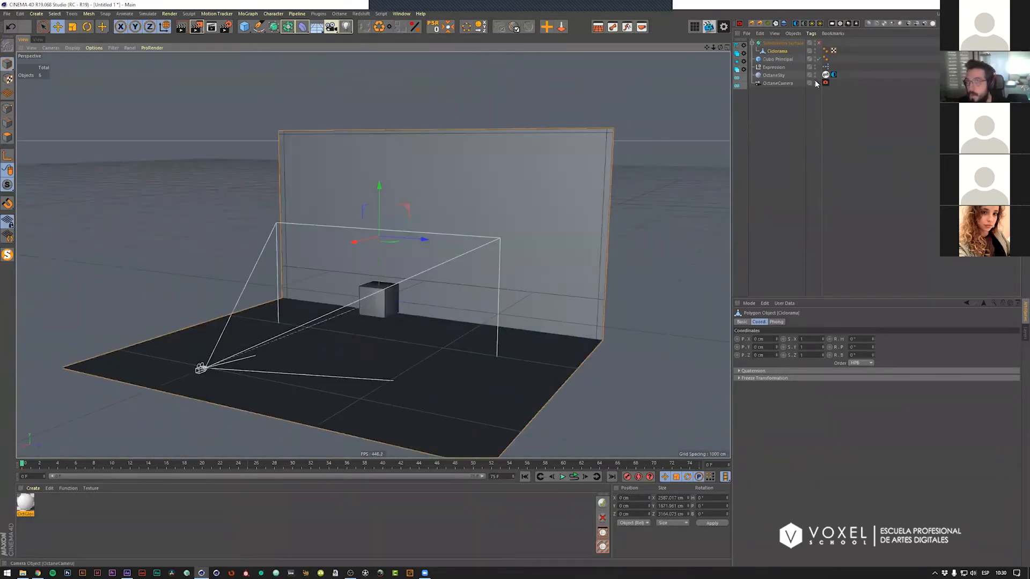
click(537, 85)
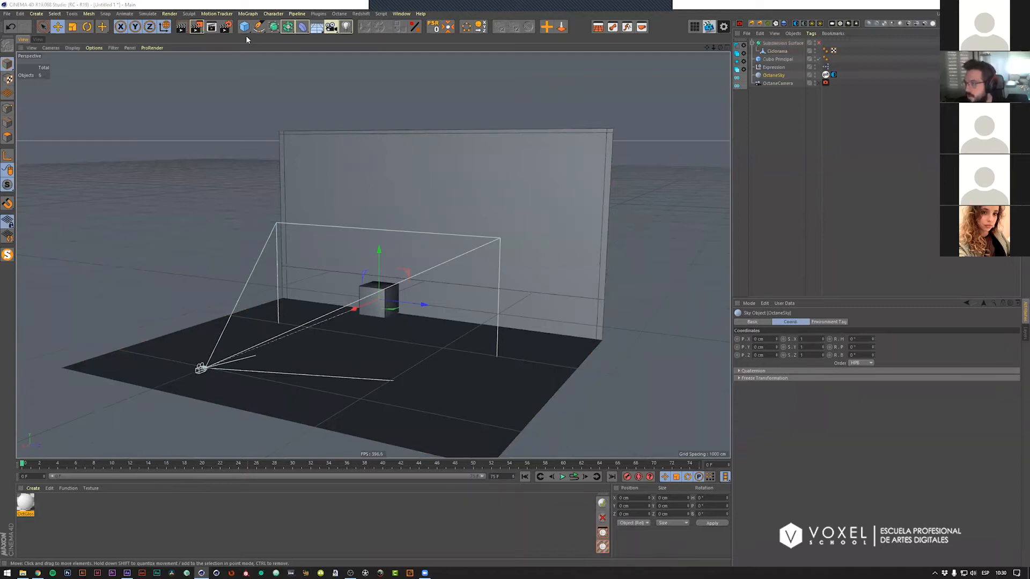
Step: Save the scene as 20200523_MasterClass_Youtube_v2 in the project's 01_3D folder
key(ctrl+s)
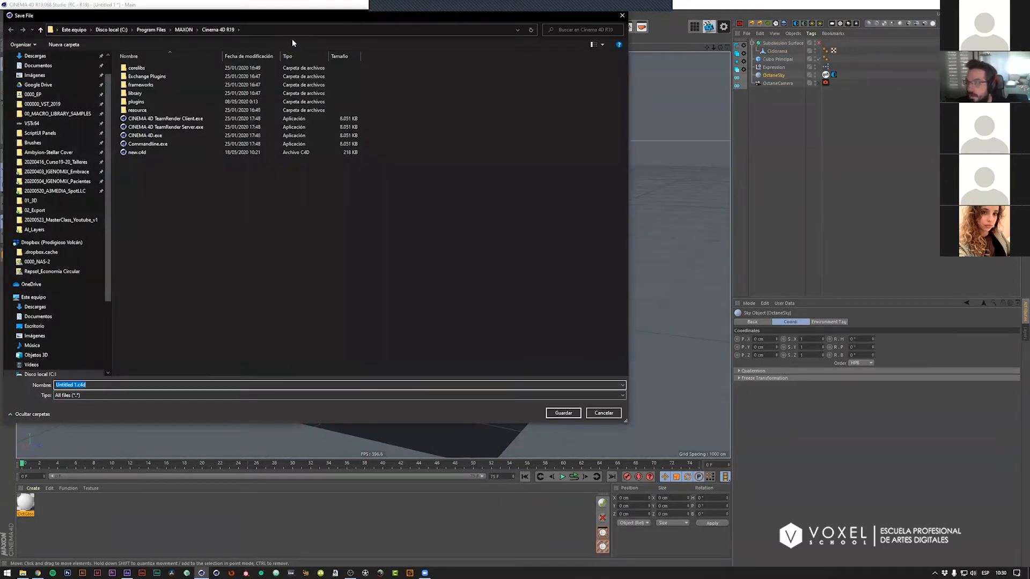
key(Escape)
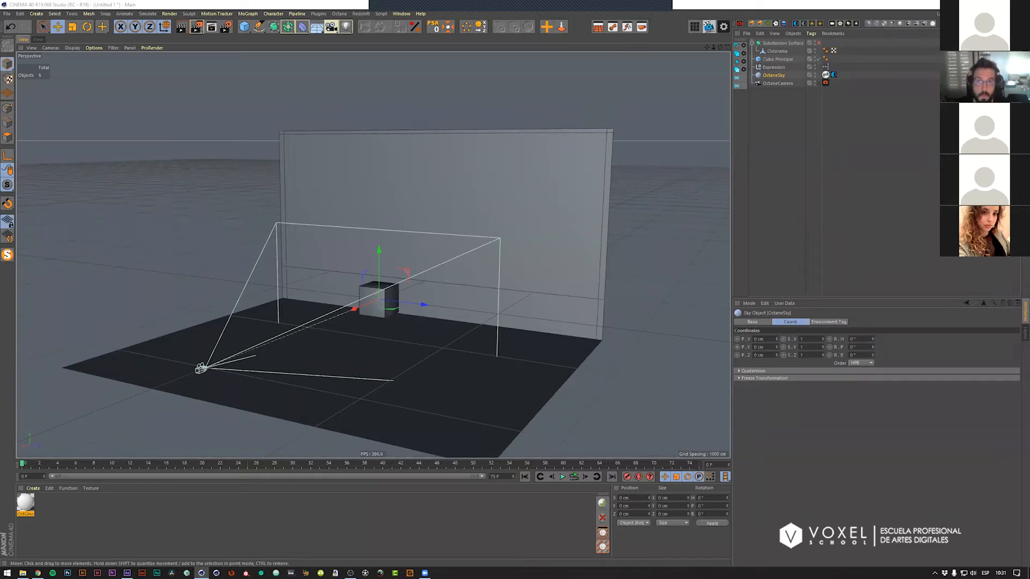
key(ctrl+s)
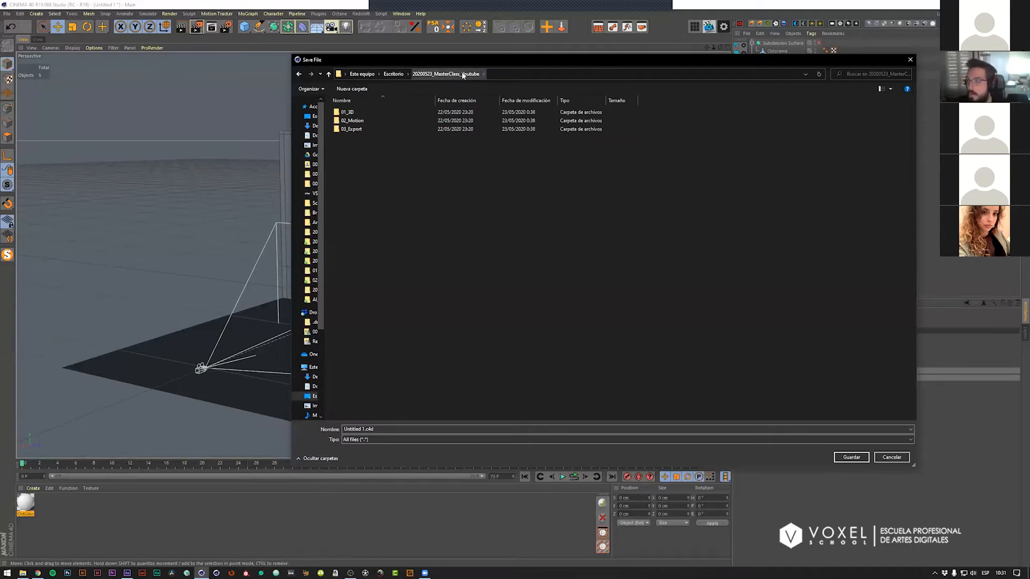
double_click(365, 114)
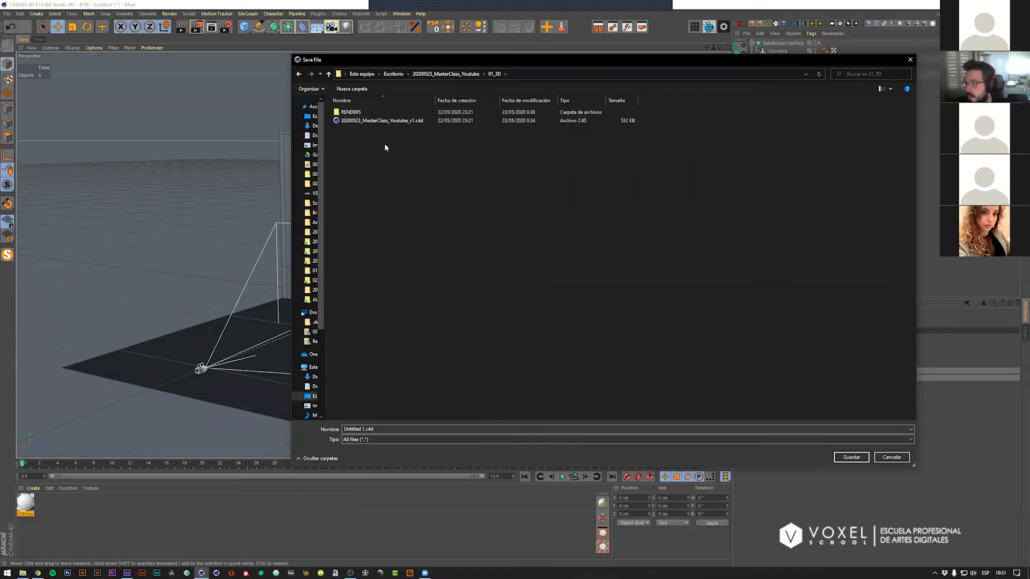
click(382, 430)
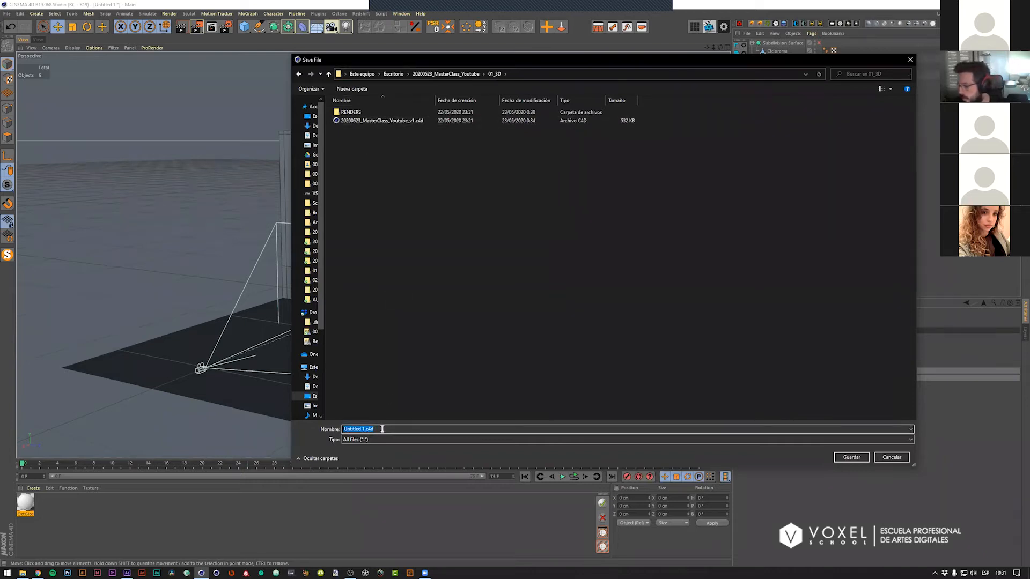
text(20)
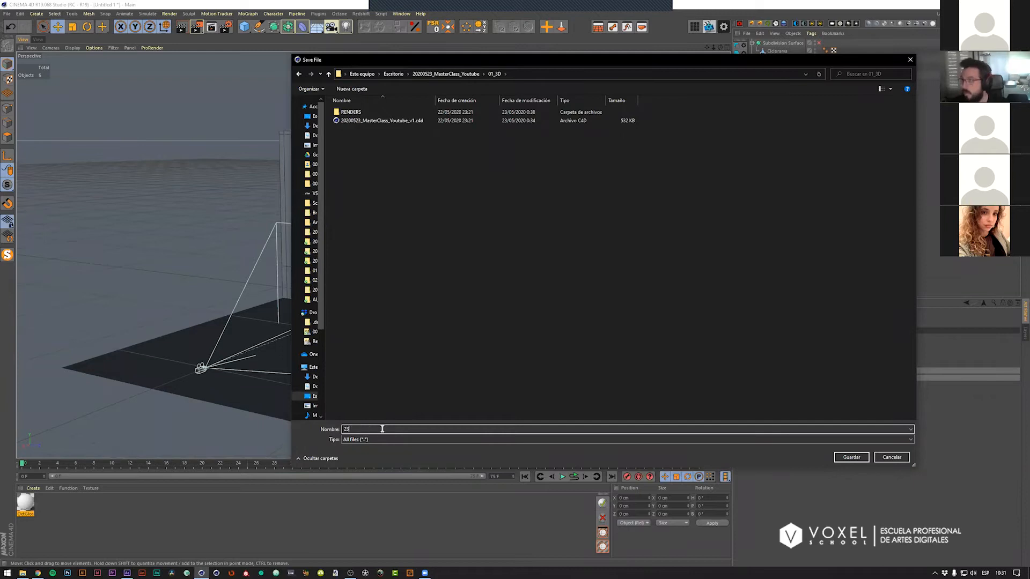
text(200523_MasterClas)
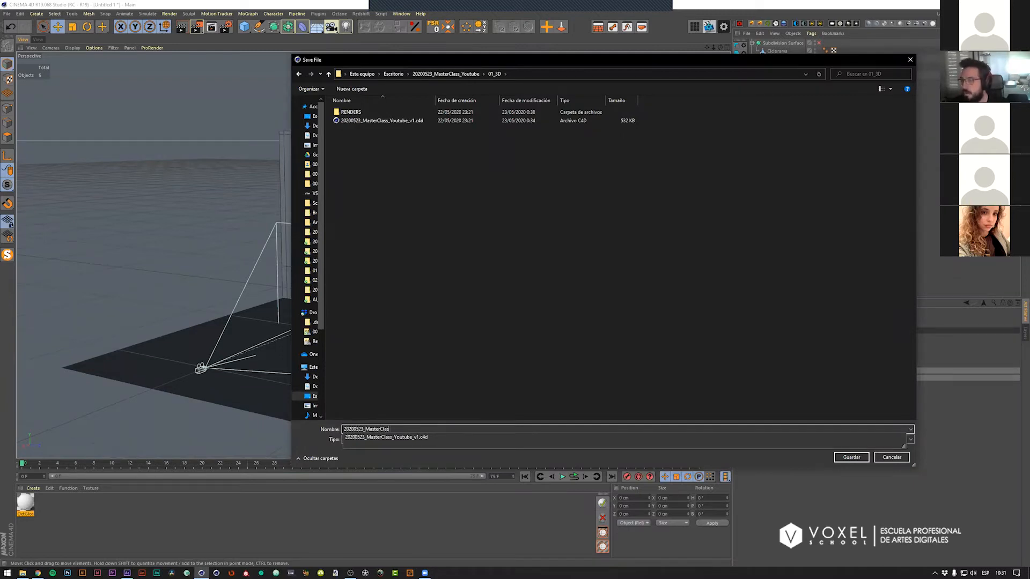
text(s_Youtube_v2)
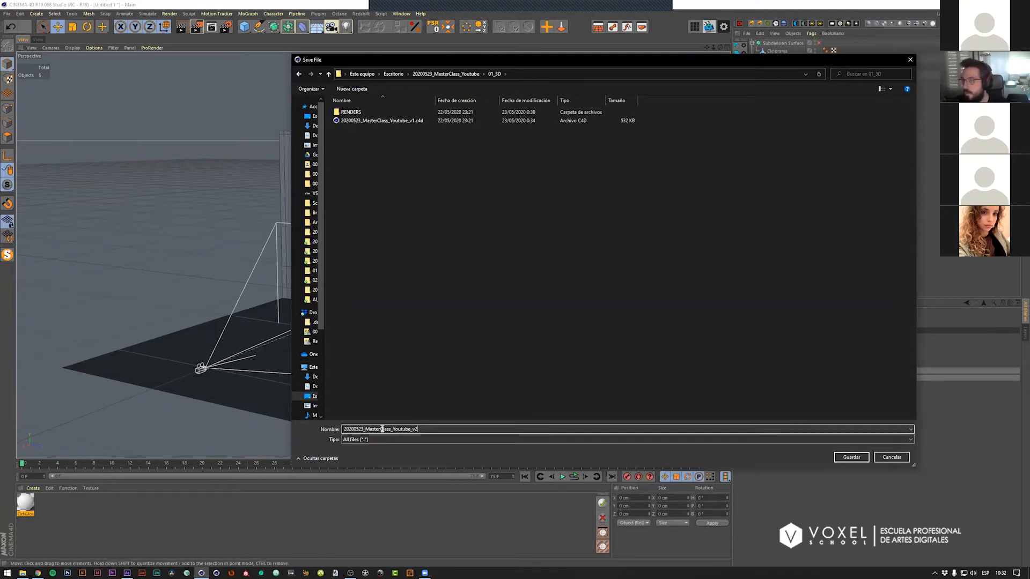
key(Return)
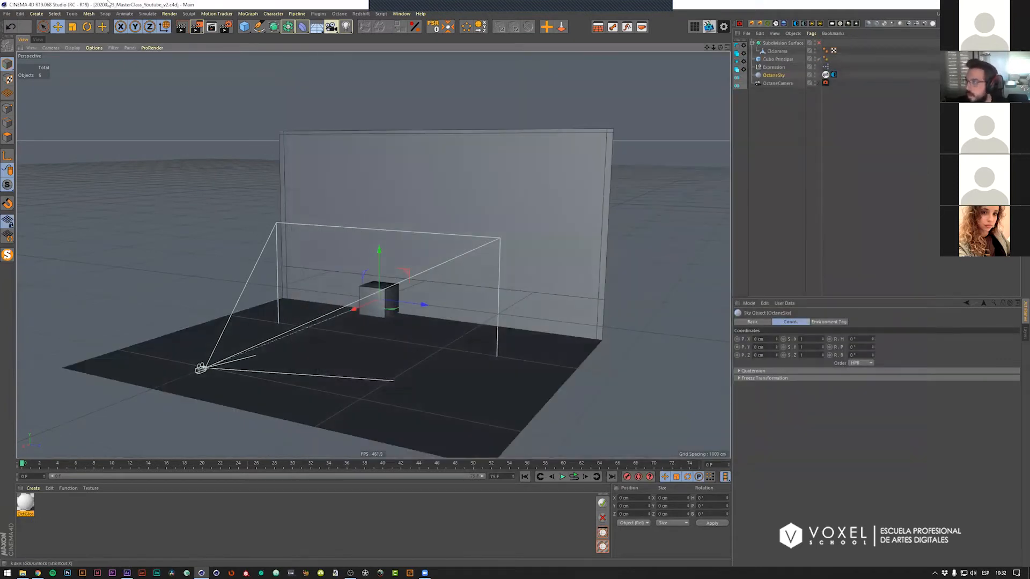
alt+drag(375, 304, 397, 303)
alt+right_drag(397, 303, 366, 303)
alt+drag(365, 303, 359, 294)
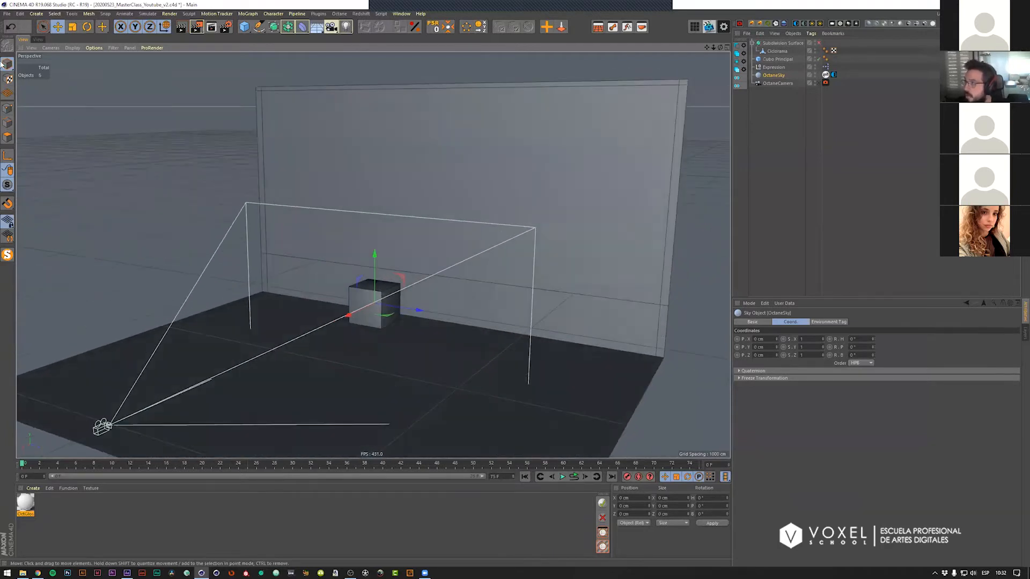
click(5, 13)
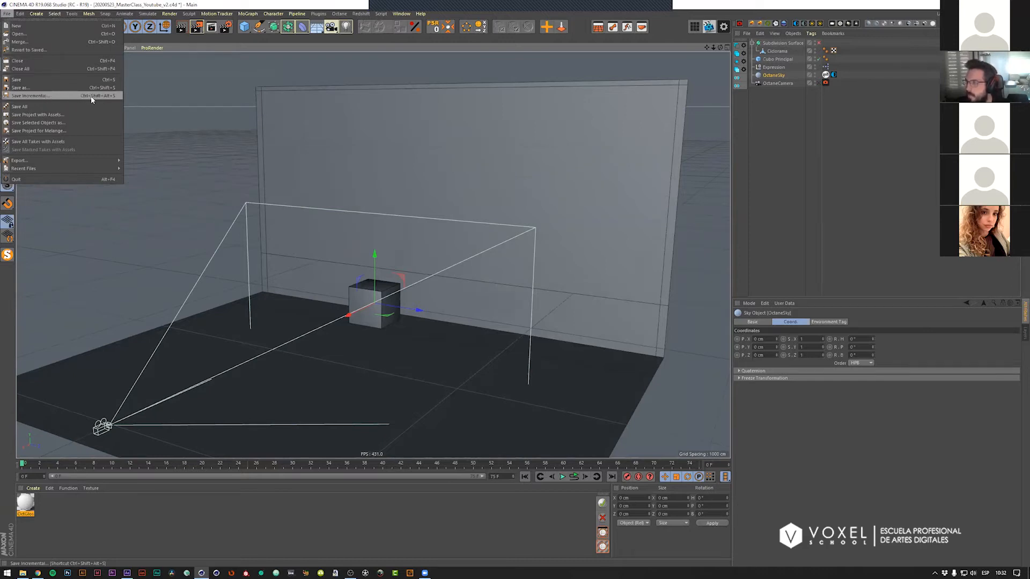
click(201, 155)
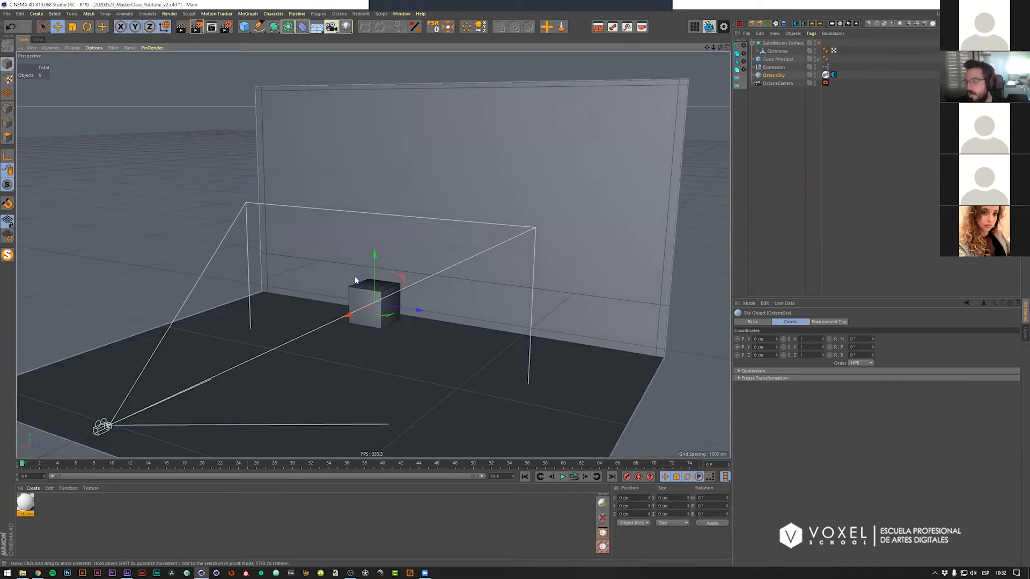
alt+drag(369, 275, 385, 299)
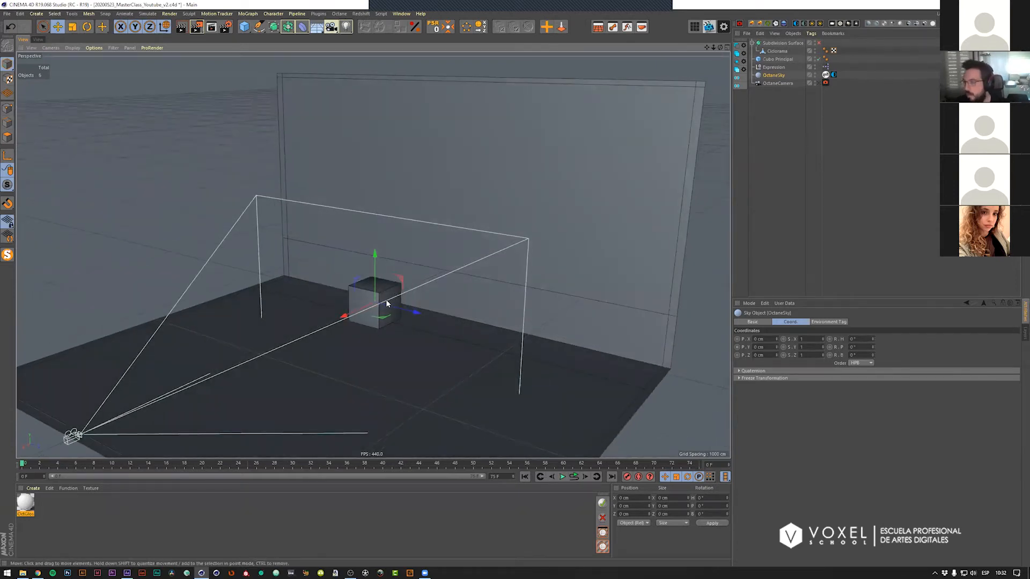
Step: Look through the OctaneCamera and add a Platonic primitive at the scene origin
click(818, 82)
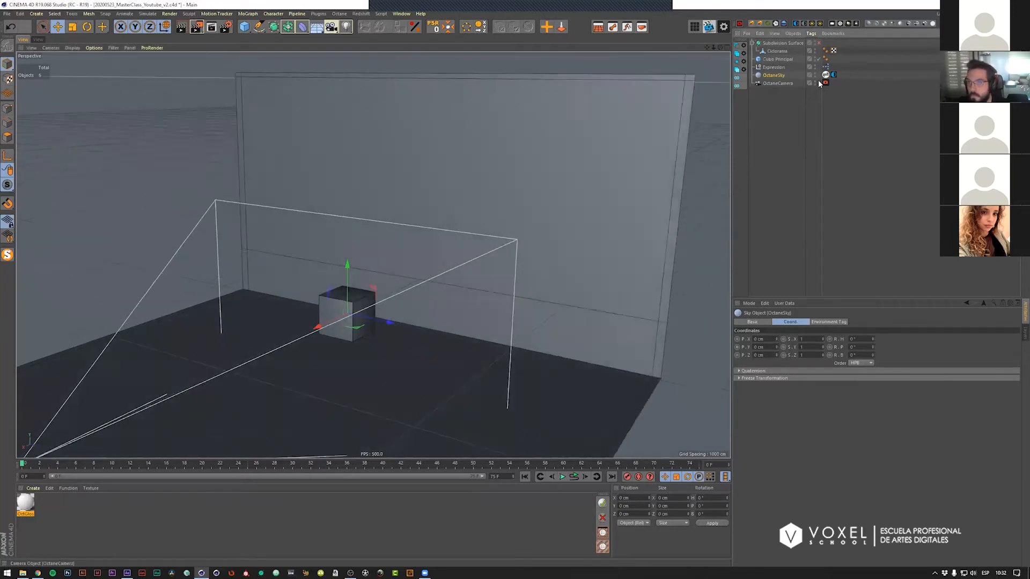
click(852, 215)
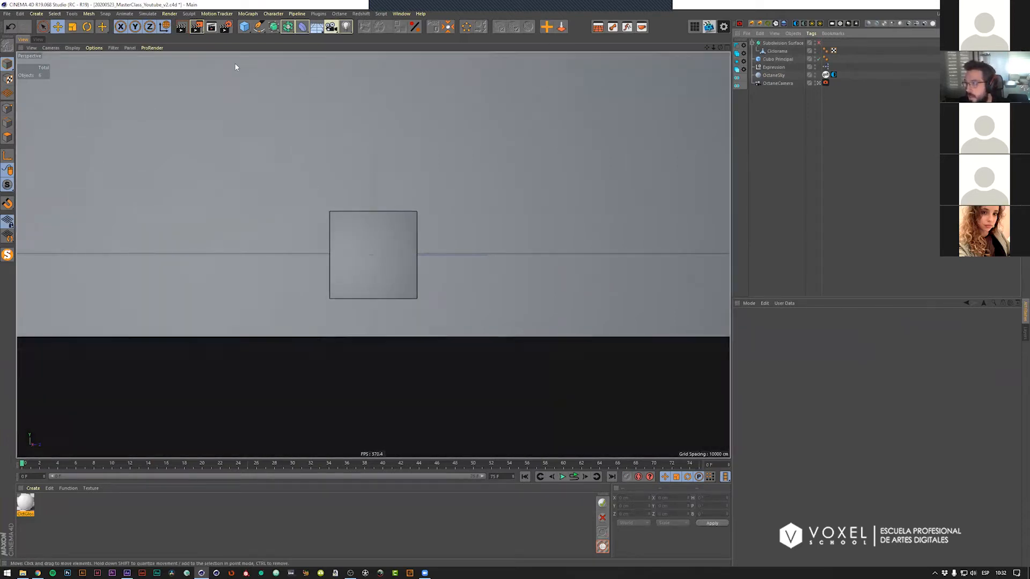
click(244, 28)
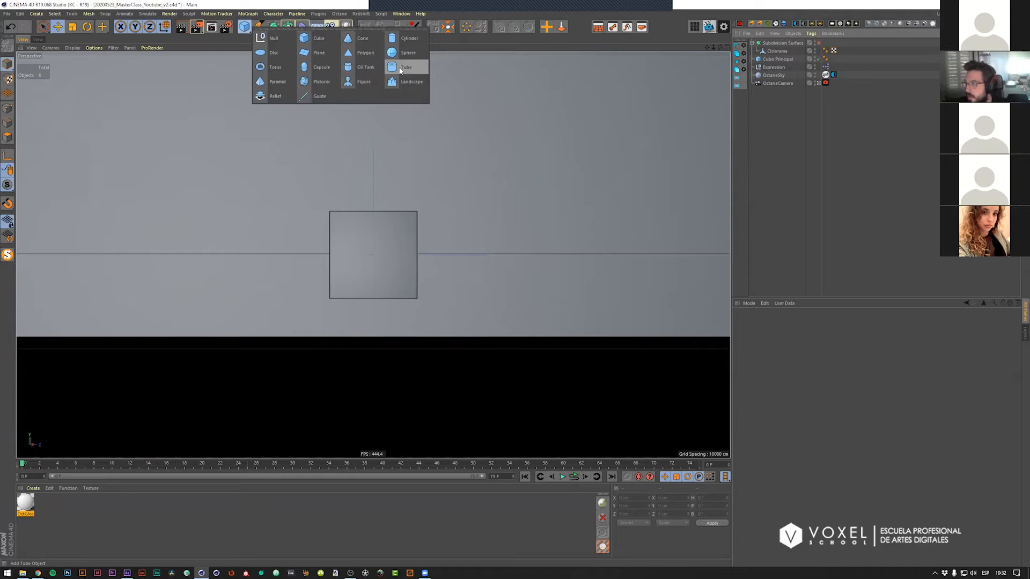
click(322, 82)
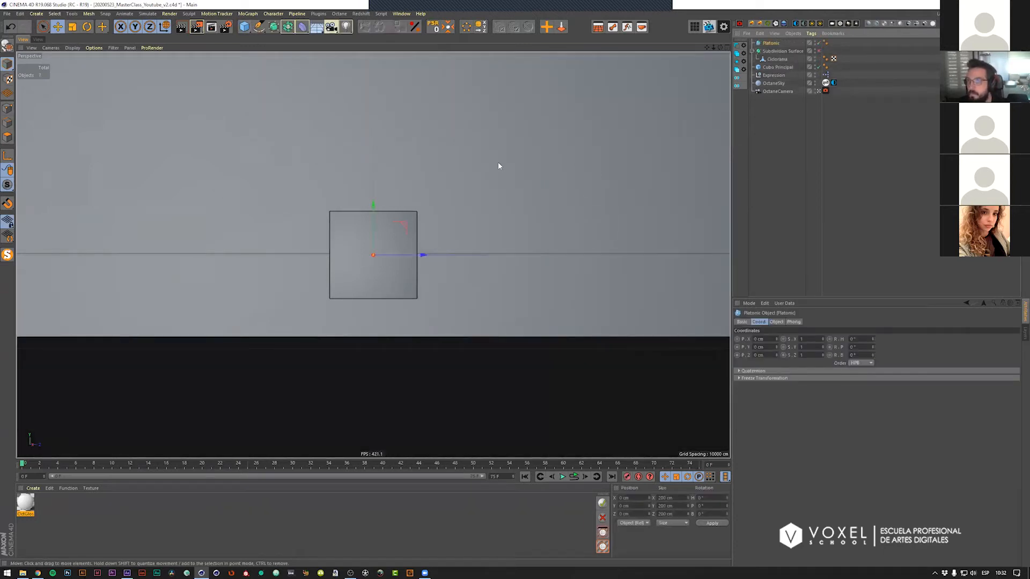
Step: Leave the OctaneCamera view, hide Cube Principal and select the Platonic object
click(818, 91)
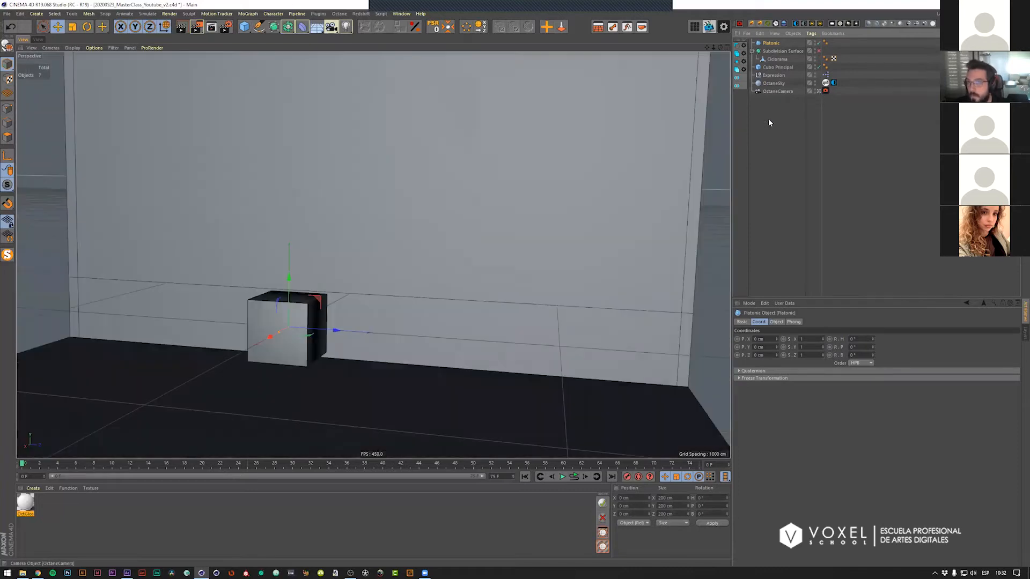
click(818, 91)
scroll(429, 292, up, 3)
scroll(430, 293, up, 1)
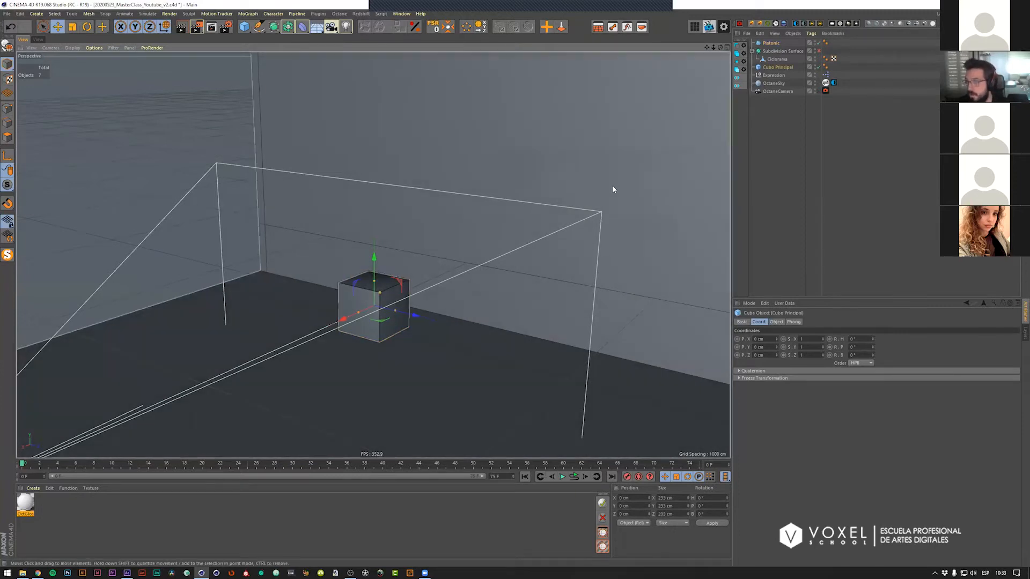
click(813, 66)
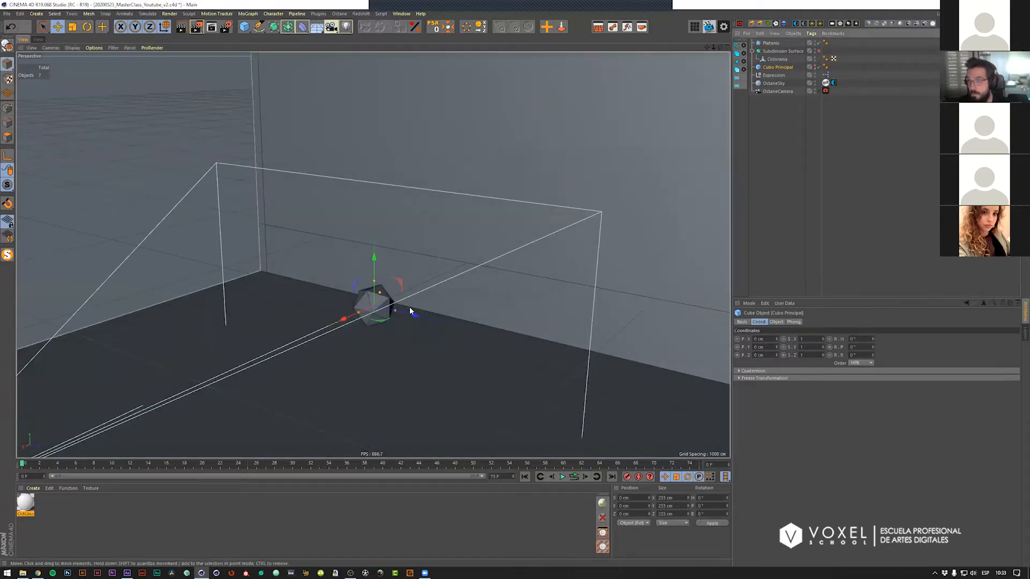
click(768, 44)
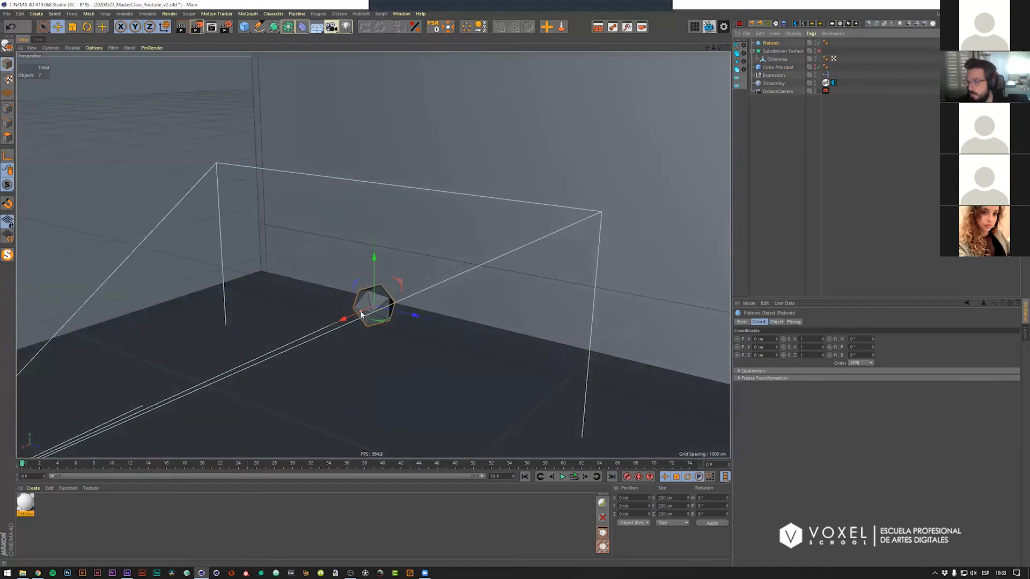
Step: Try adding a MoGraph Cloner and nesting the Platonic inside it by hand, and undo it
click(246, 14)
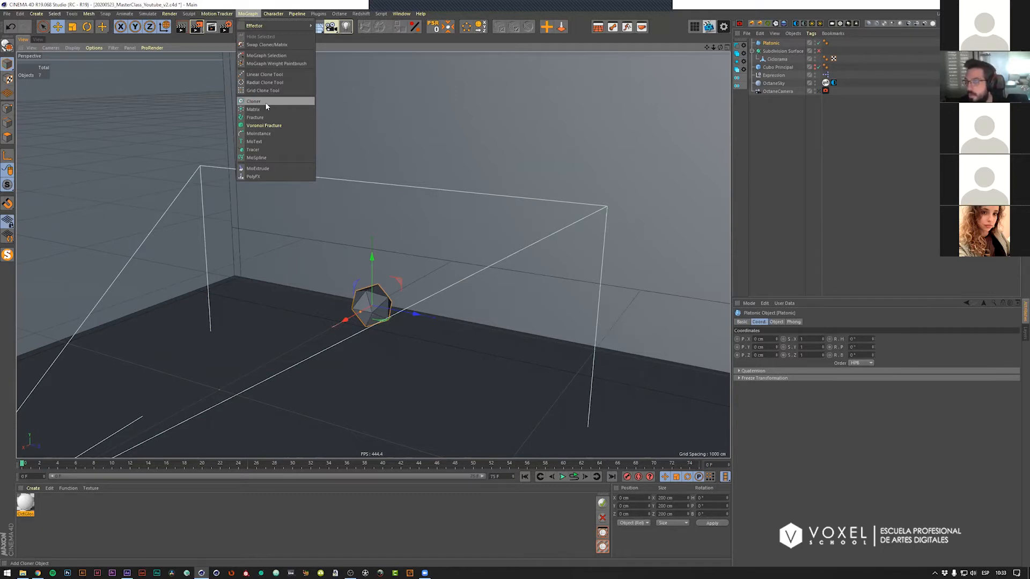
click(265, 102)
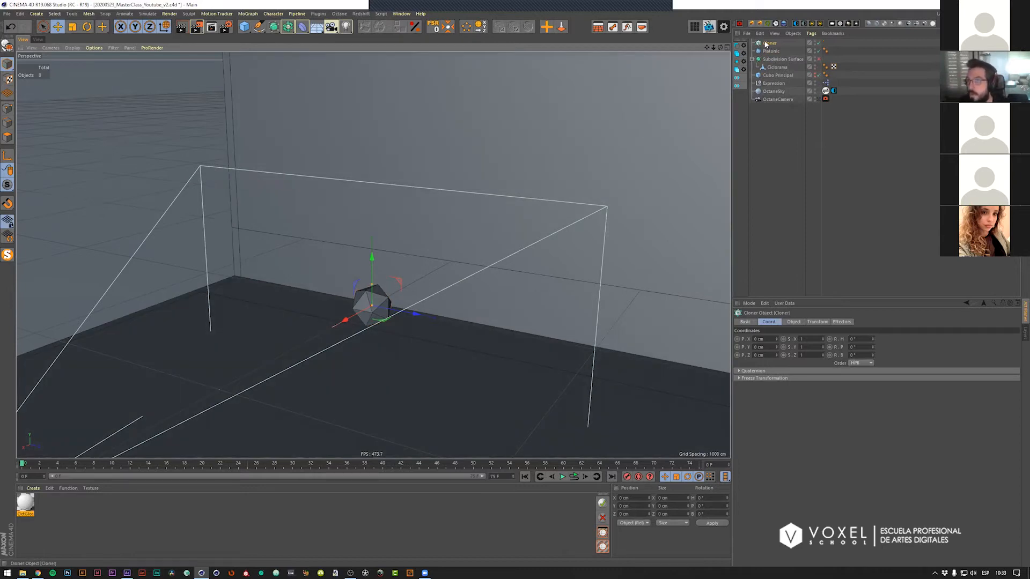
click(770, 51)
drag(775, 49, 771, 44)
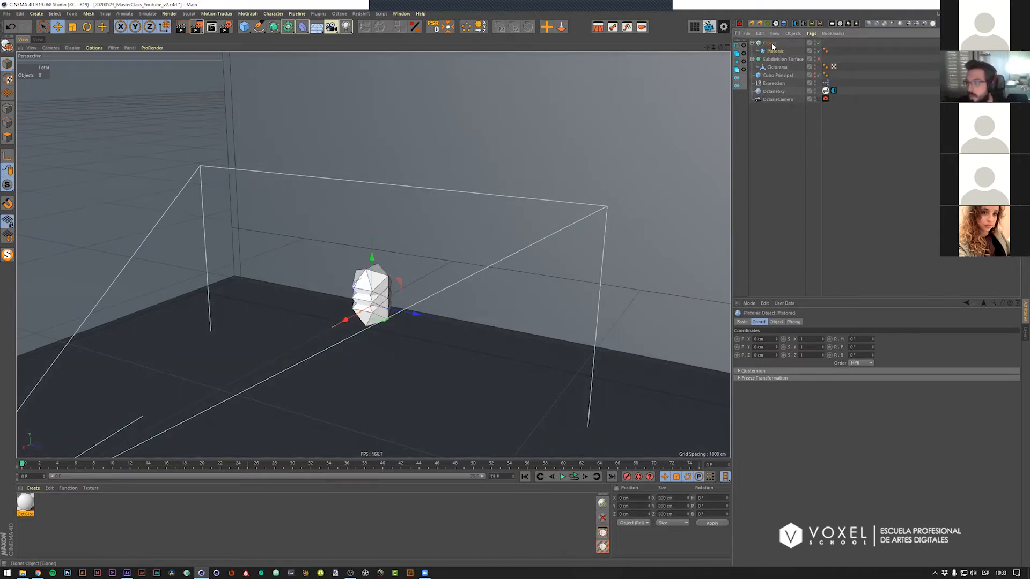
click(772, 48)
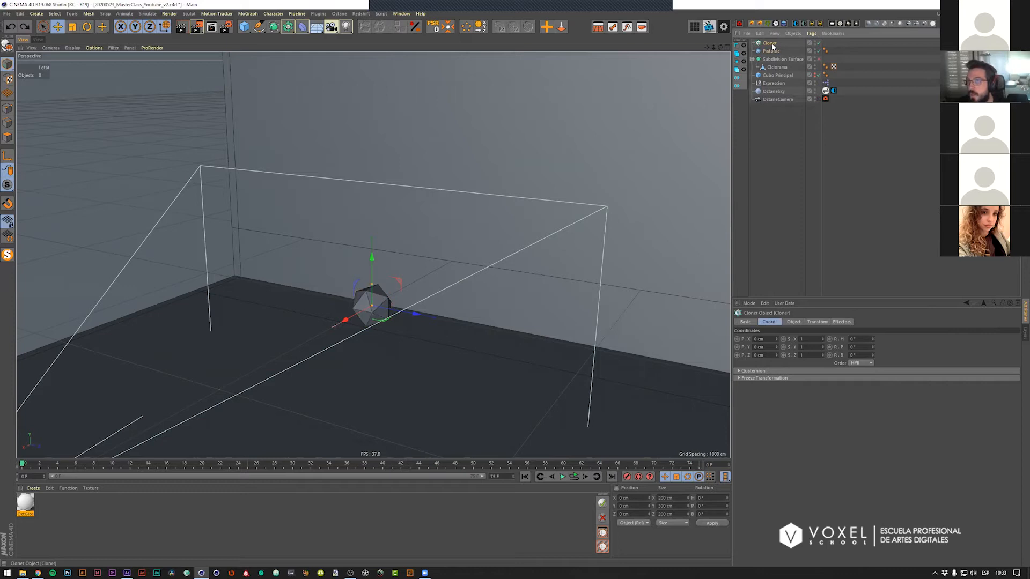
key(ctrl+z)
key(ctrl+z)
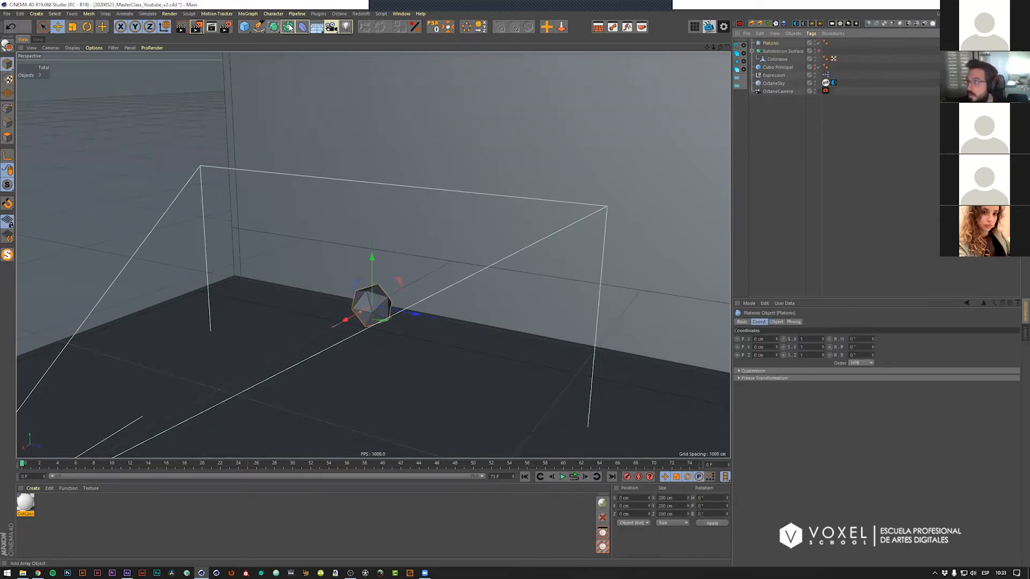
Step: Add a MoGraph Cloner directly as the parent of the Platonic object and select the Cloner
click(245, 14)
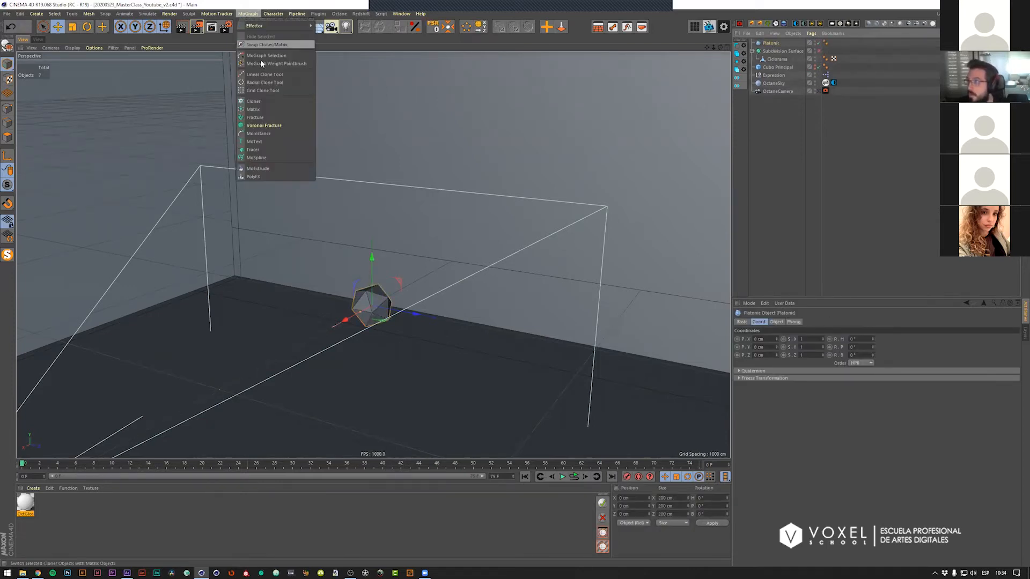
alt+click(269, 103)
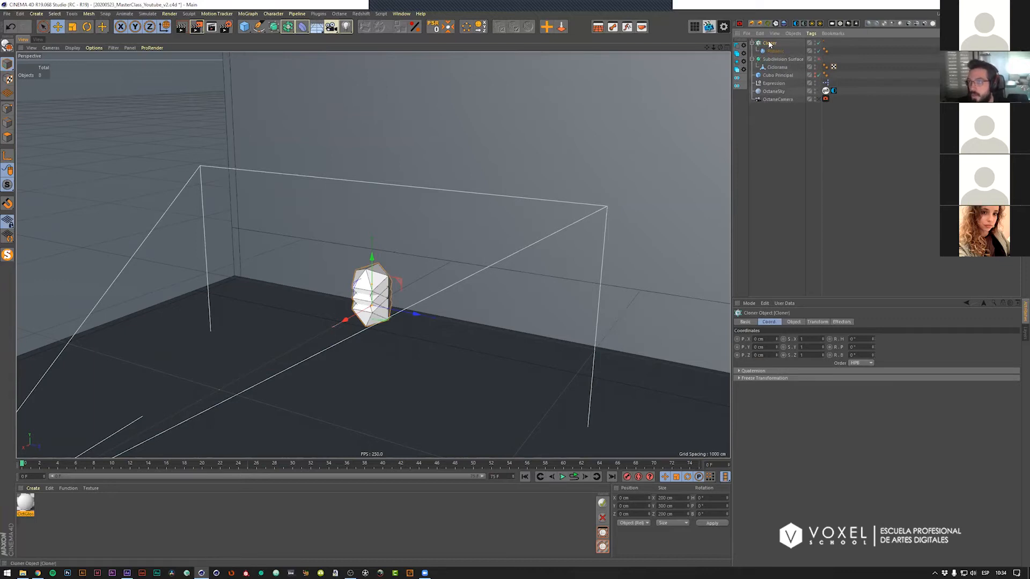
click(772, 51)
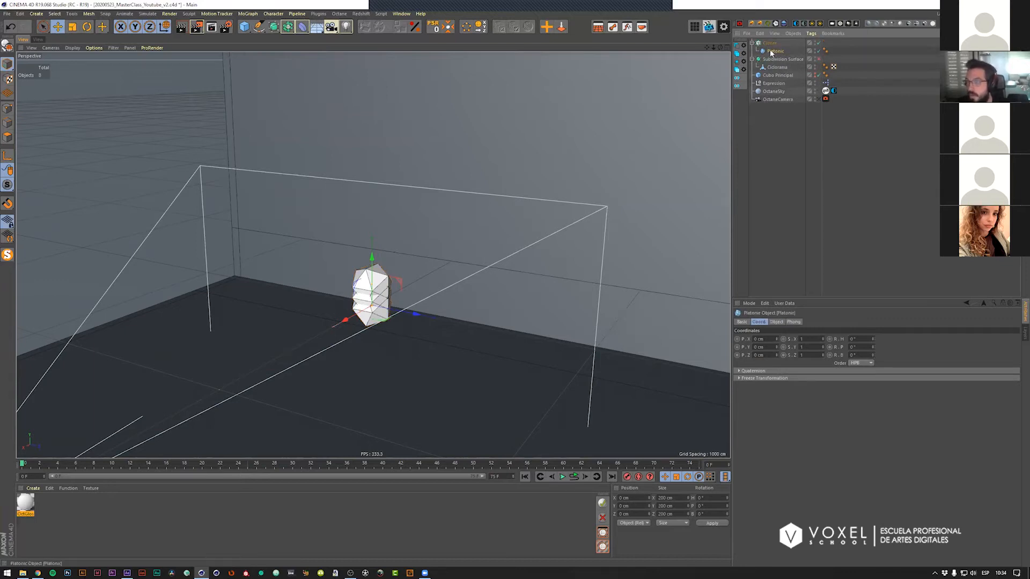
click(771, 43)
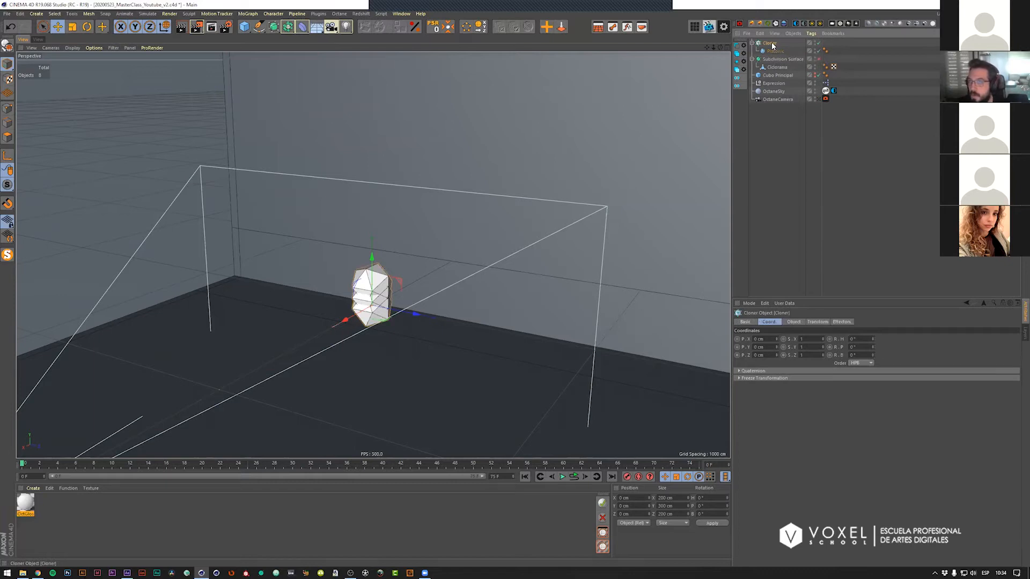
Step: Scale the Platonic inside the Cloner down to about 20 cm so its clones stand apart
click(771, 50)
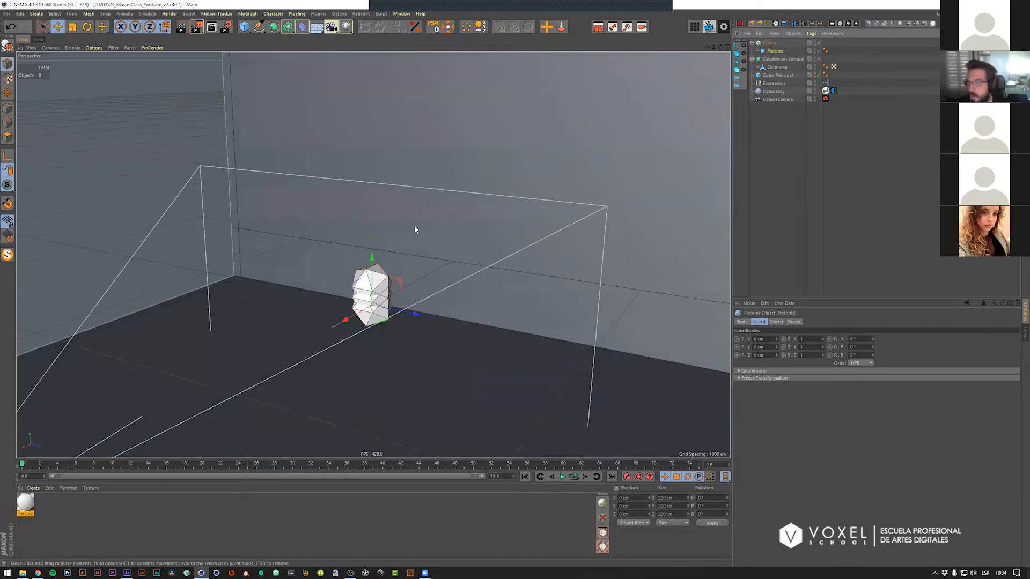
scroll(346, 290, up, 8)
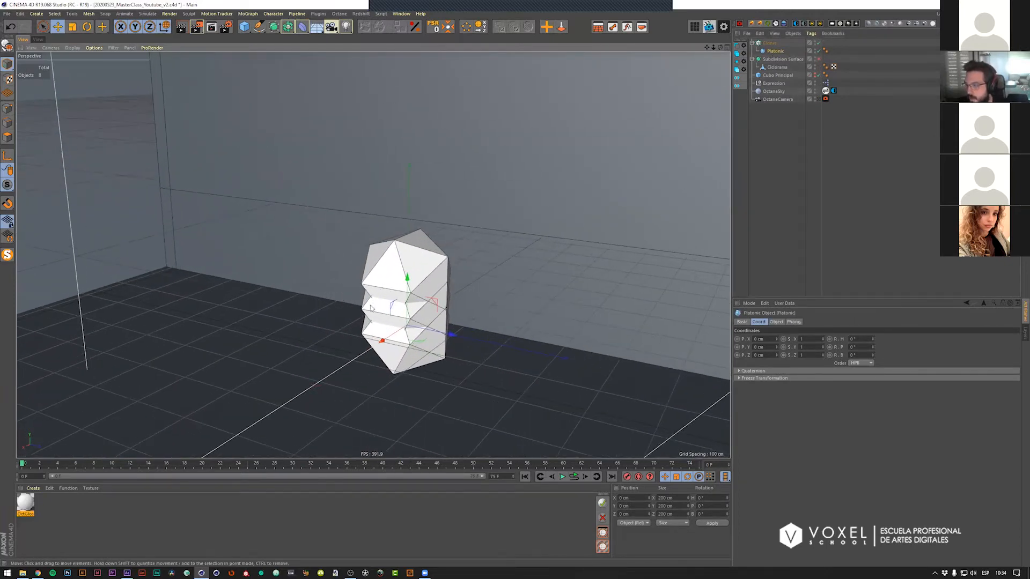
alt+middle_drag(415, 349, 380, 336)
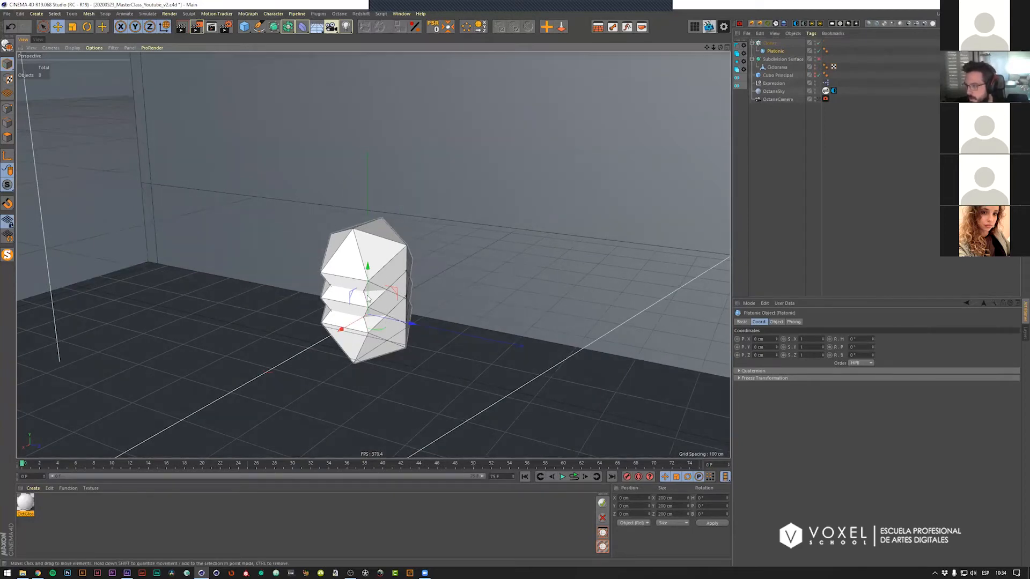
key(t)
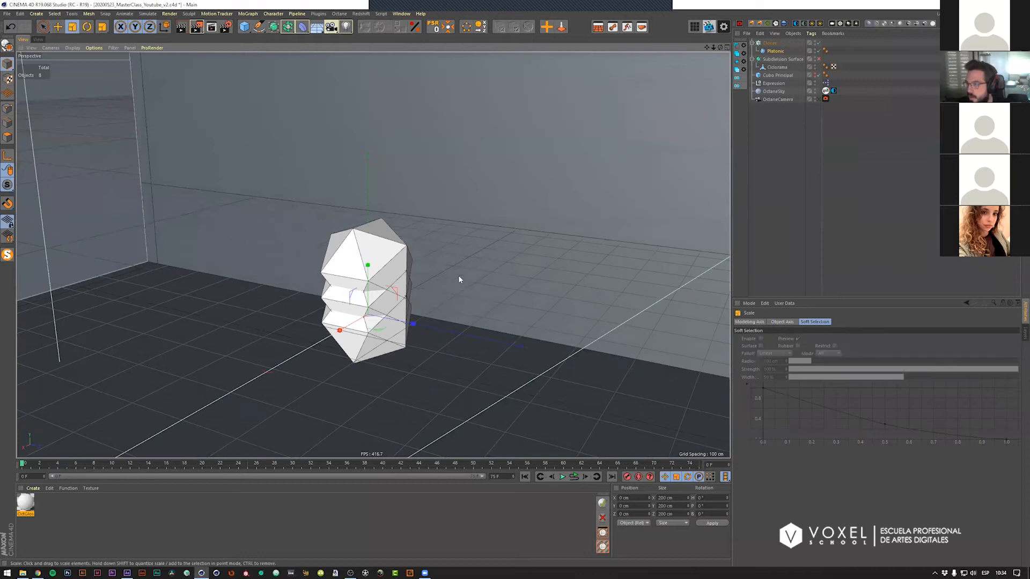
alt+drag(435, 296, 228, 301)
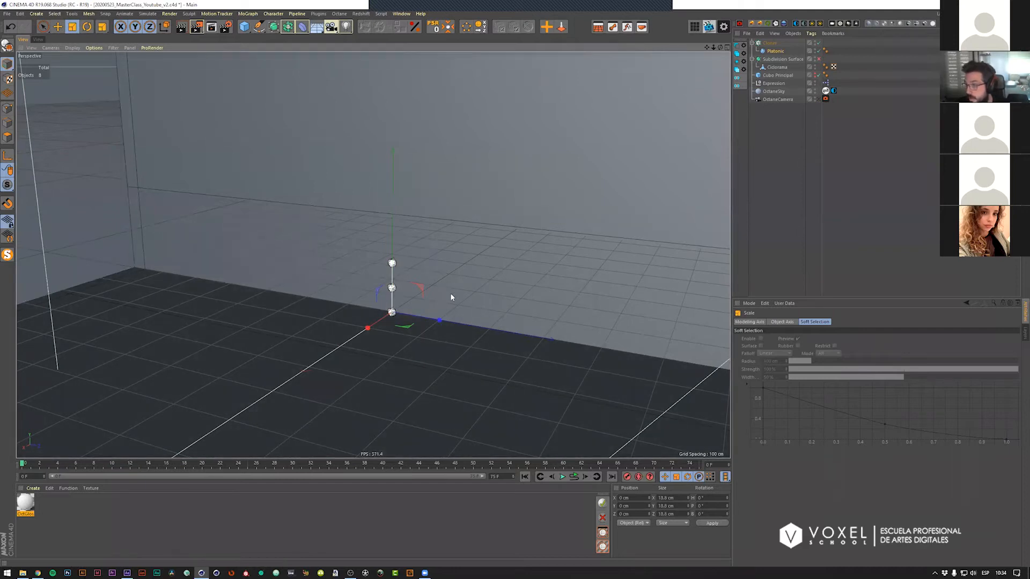
mouse_move(480, 285)
mouse_down()
mouse_move(525, 272)
mouse_move(497, 279)
mouse_up()
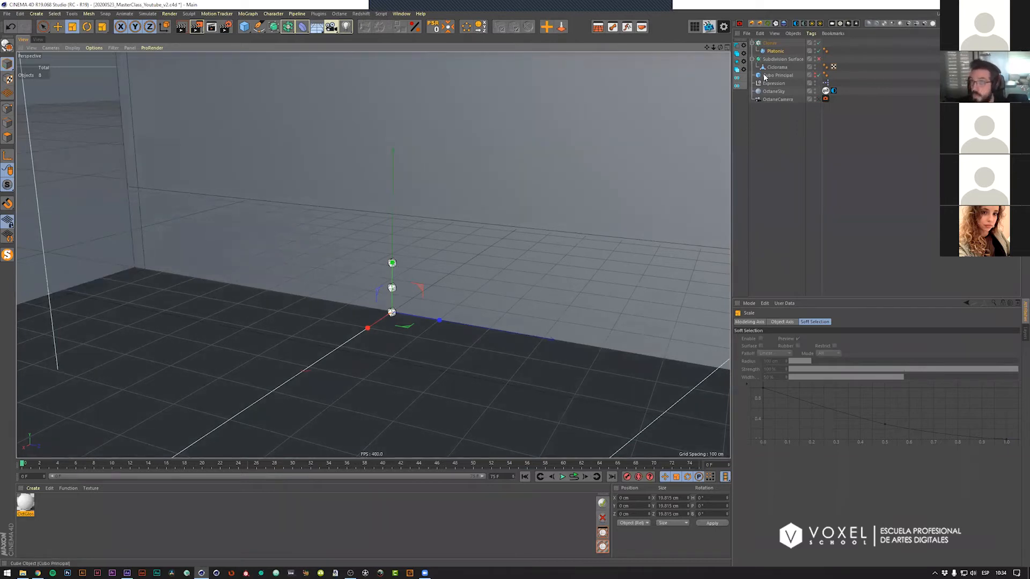
Step: Try rescaling the Platonic inside the Cloner once more and undo the change
click(771, 43)
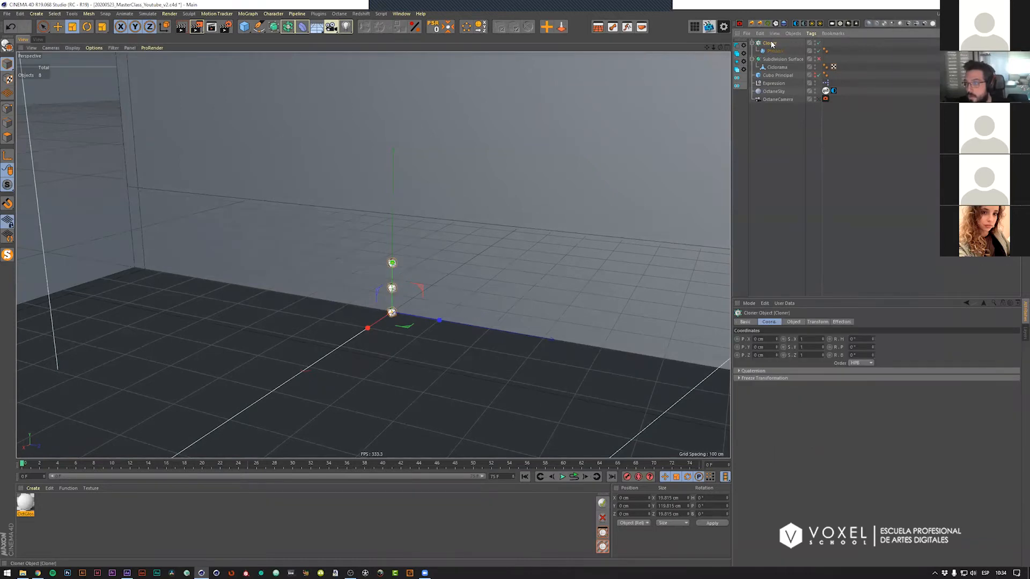
click(768, 51)
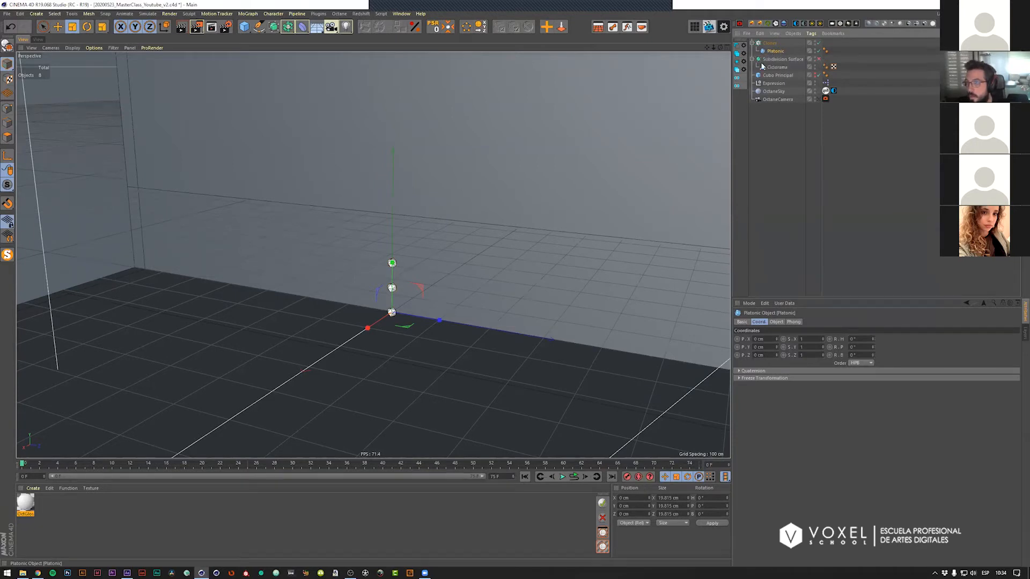
drag(535, 232, 572, 264)
key(ctrl+z)
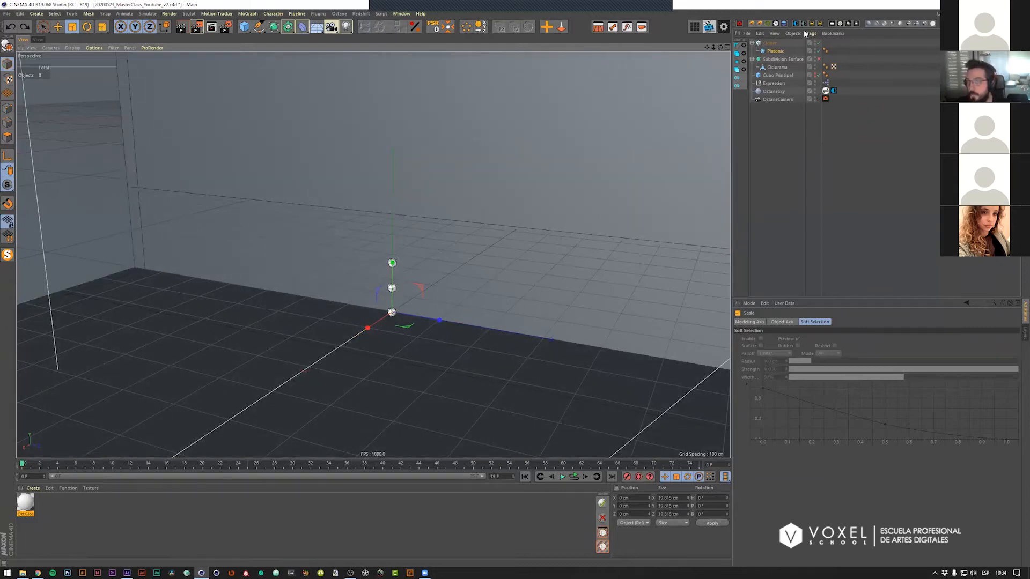
Step: Keep the Cloner in Linear mode and raise its count to 9 clones
click(769, 44)
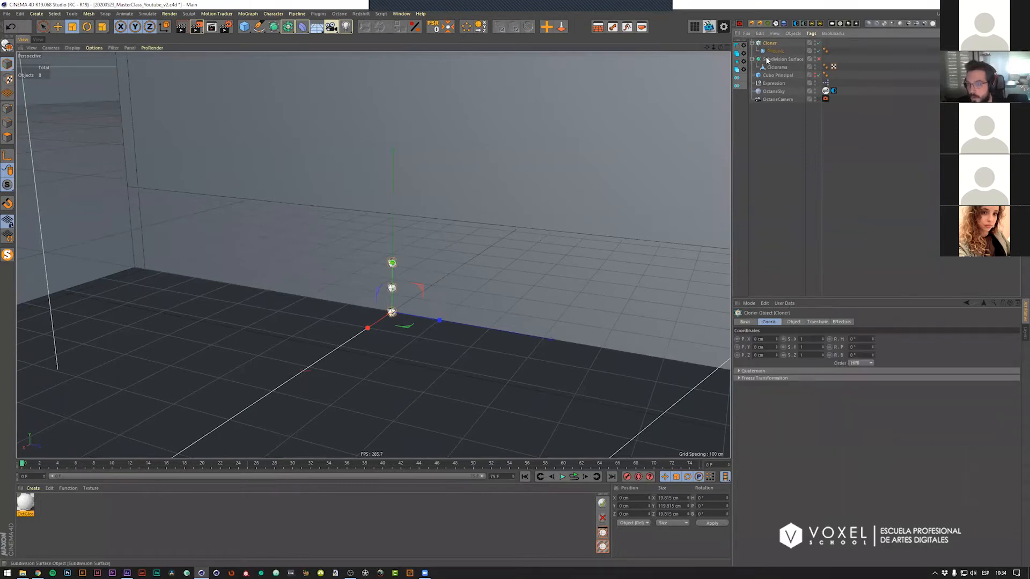
click(793, 322)
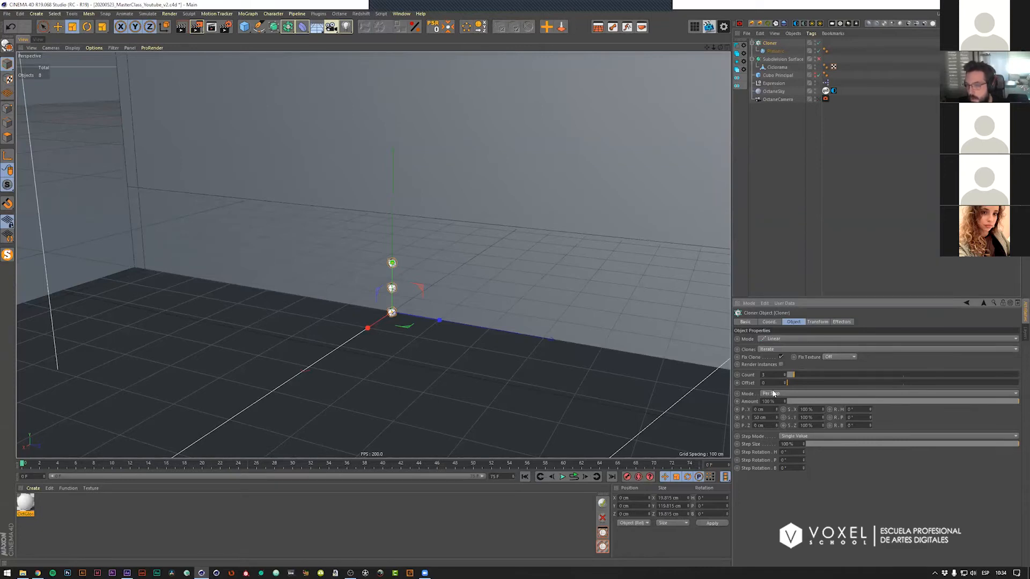
click(773, 340)
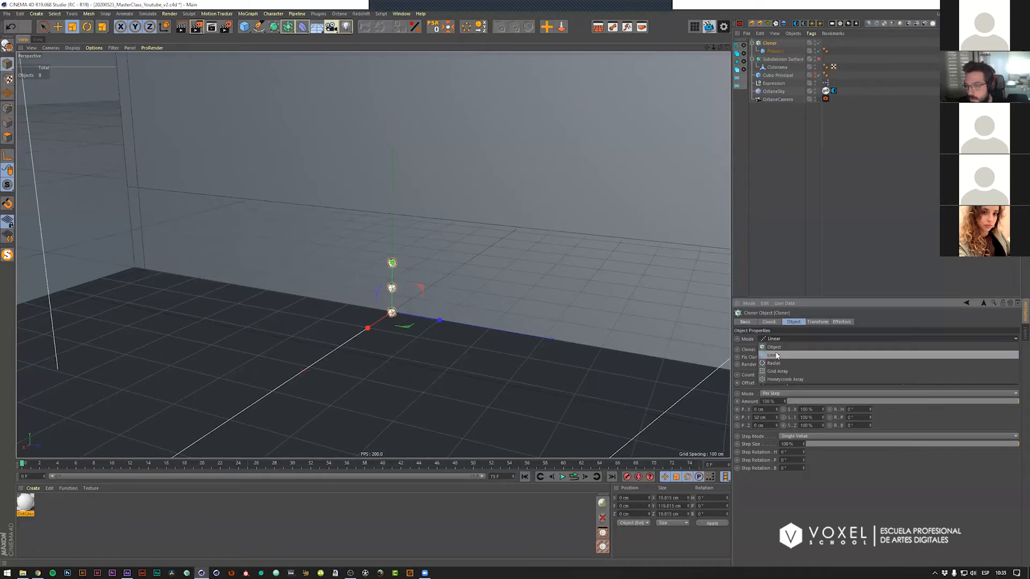
click(778, 356)
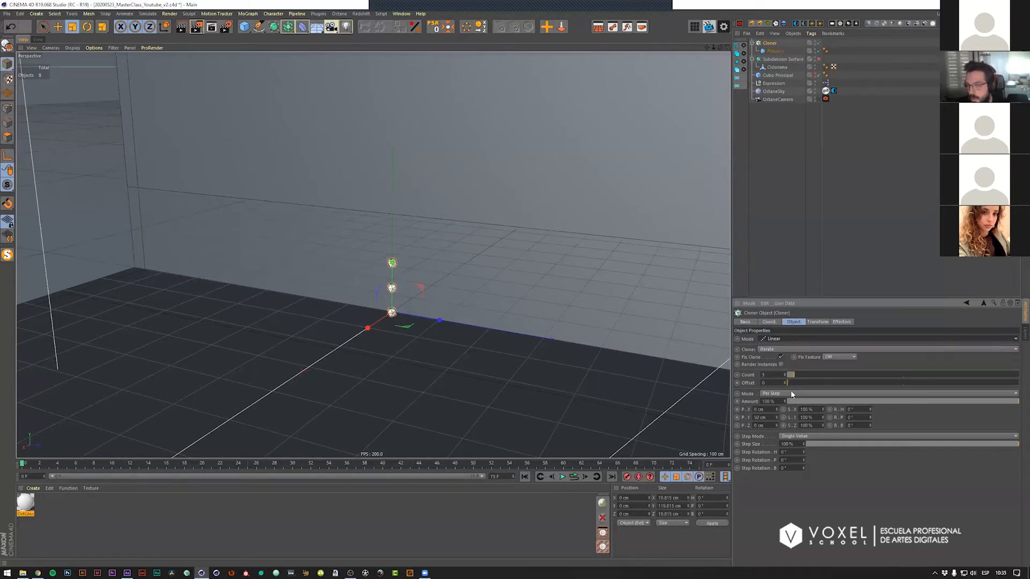
mouse_move(794, 375)
mouse_down()
mouse_move(826, 374)
mouse_move(802, 374)
mouse_up()
Step: Switch the Cloner to Radial mode and try out its clone count
click(783, 339)
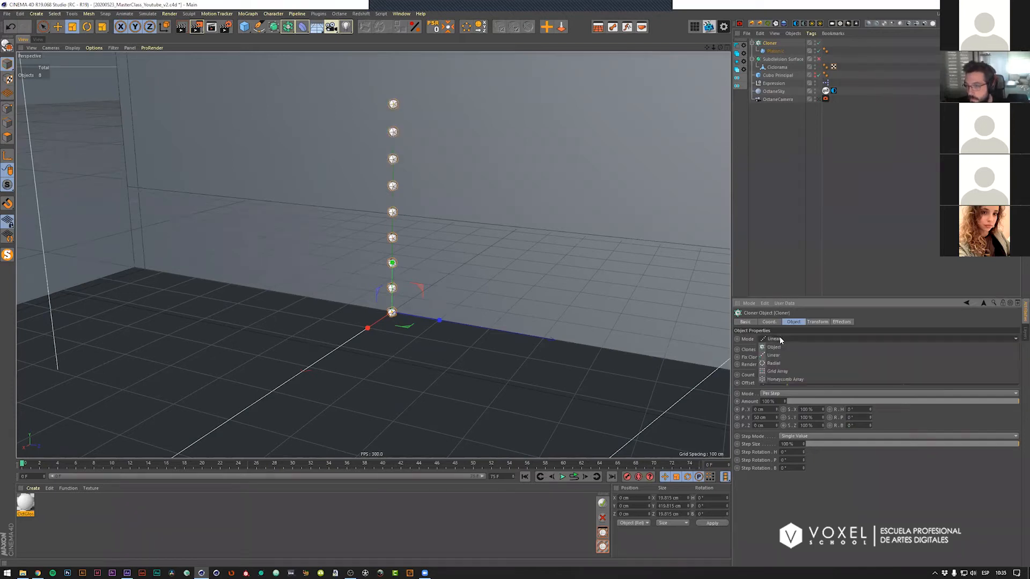
click(775, 363)
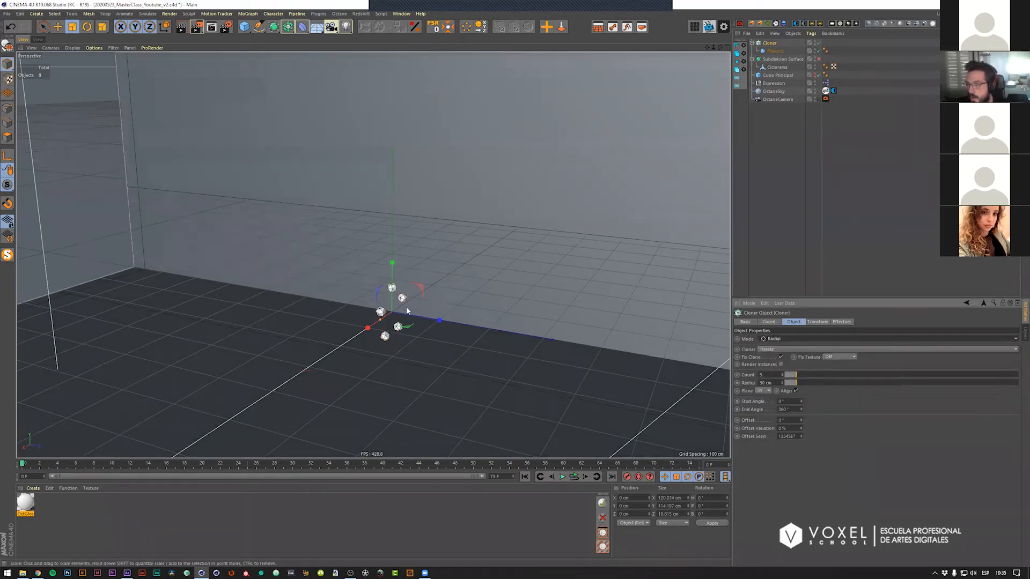
alt+drag(329, 304, 307, 303)
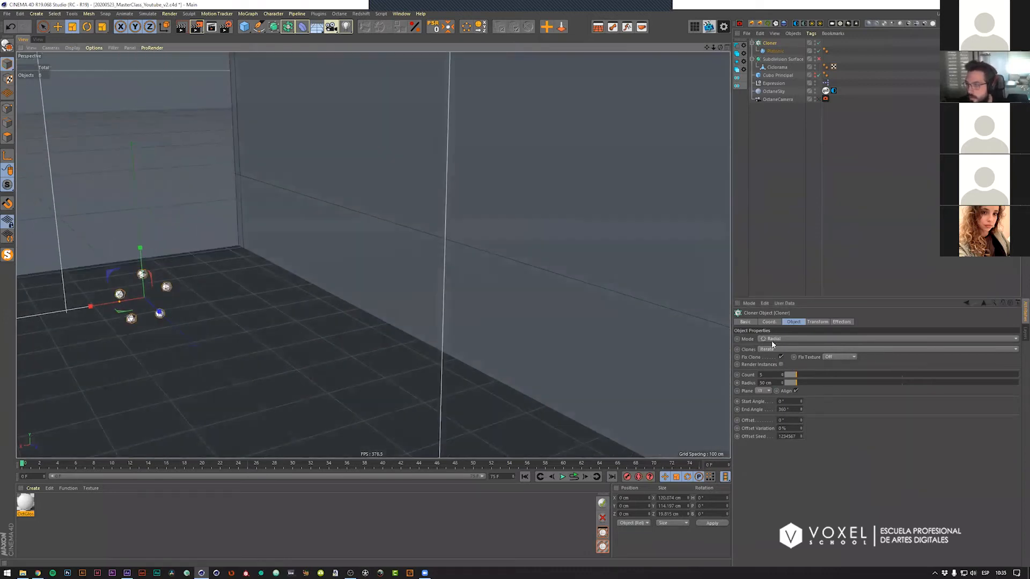
mouse_move(803, 377)
mouse_down()
mouse_move(878, 377)
mouse_move(797, 379)
mouse_up()
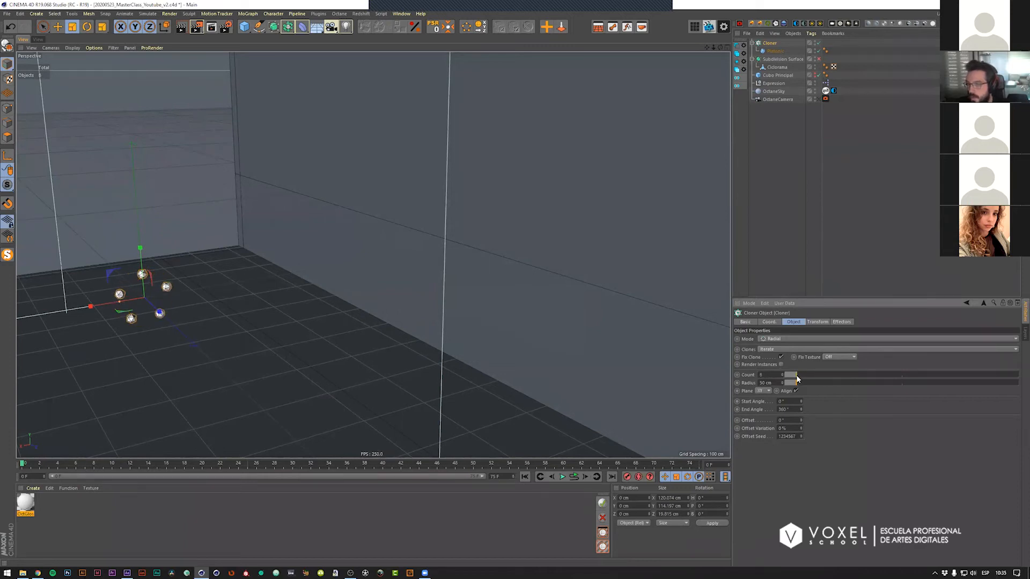
Step: Switch the Cloner to Grid Array mode and inspect the array from several angles
click(764, 339)
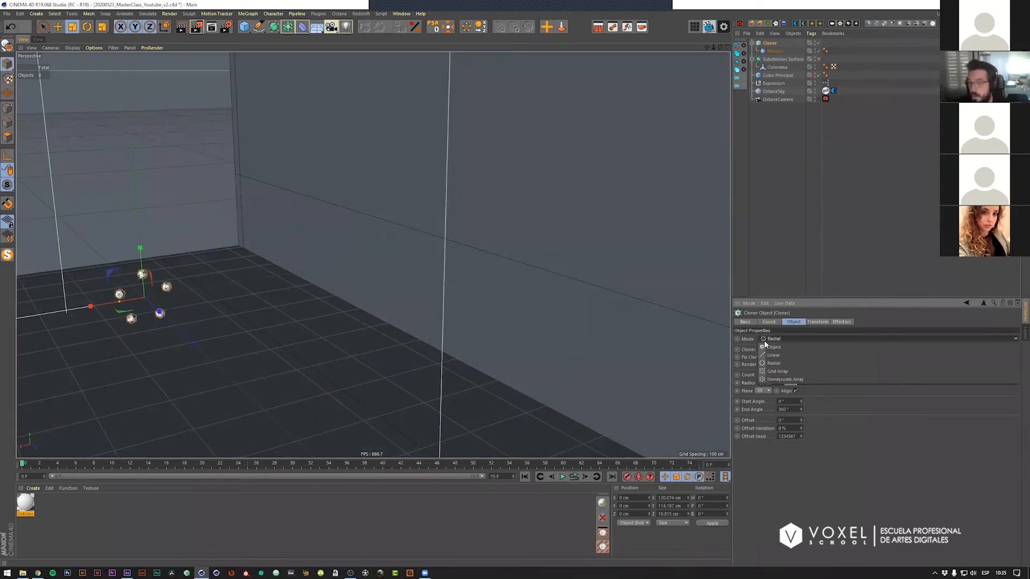
click(778, 371)
alt+drag(133, 311, 365, 263)
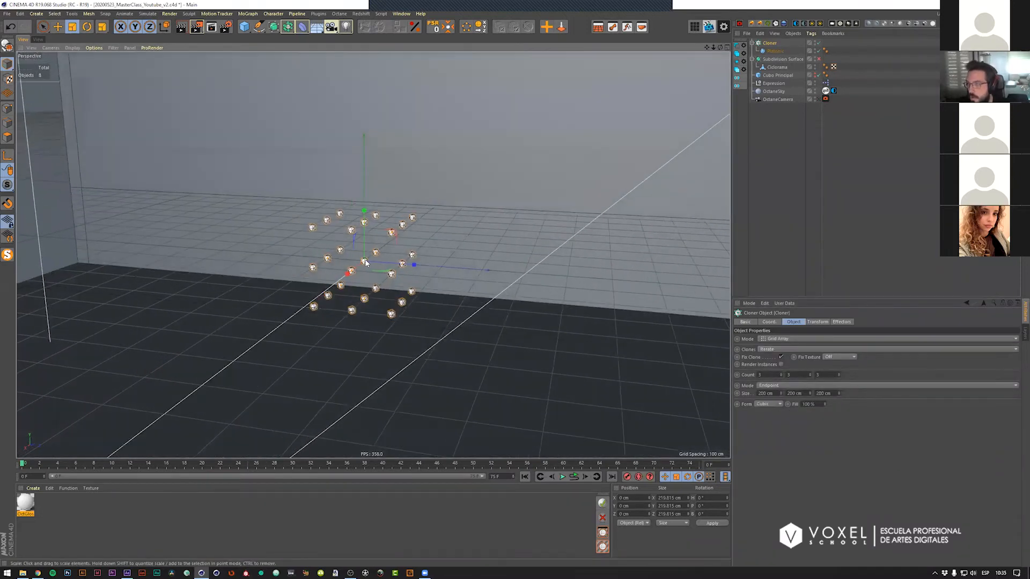
alt+drag(319, 292, 377, 286)
scroll(377, 285, up, 3)
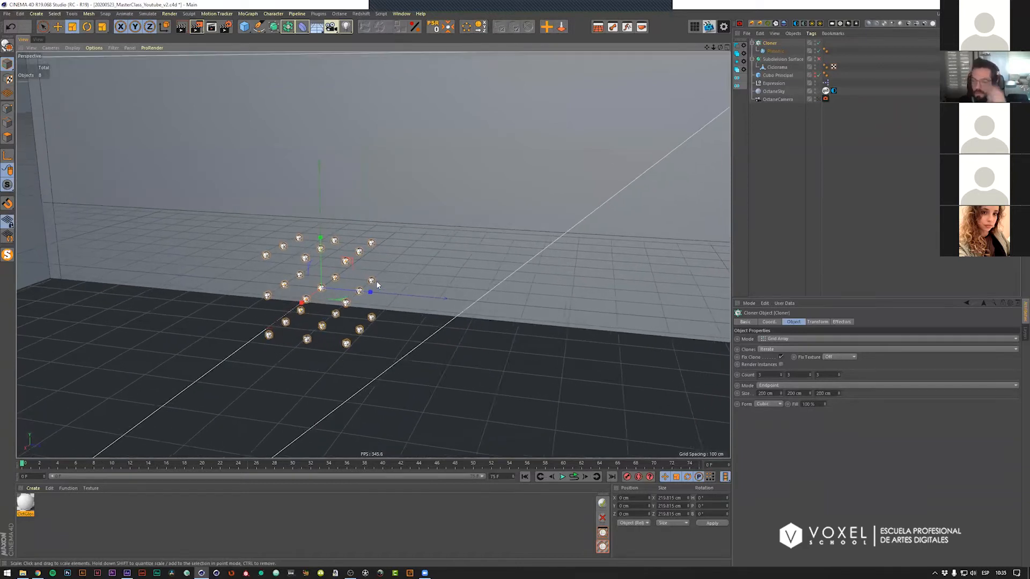
scroll(377, 286, up, 1)
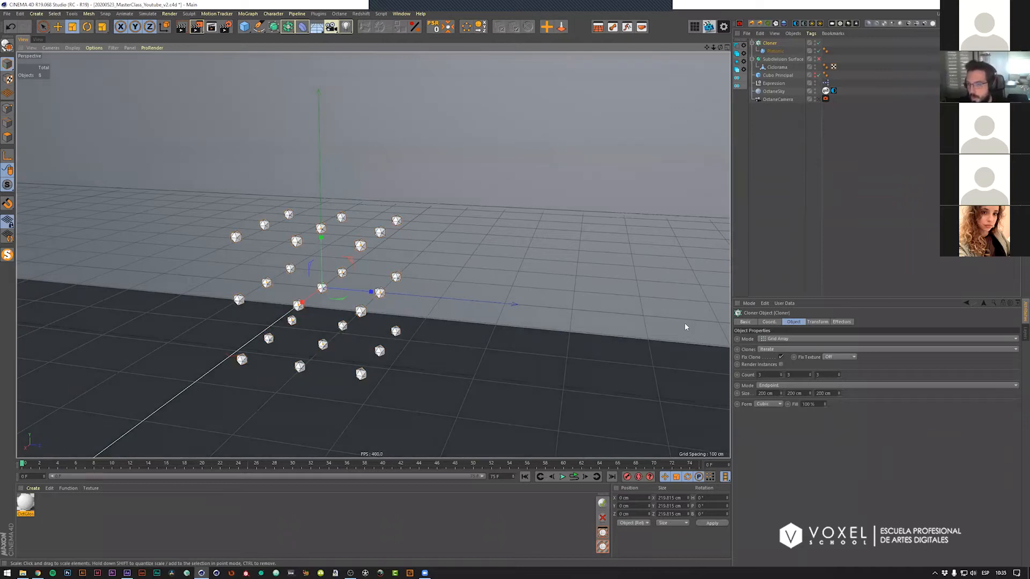
alt+drag(347, 283, 340, 290)
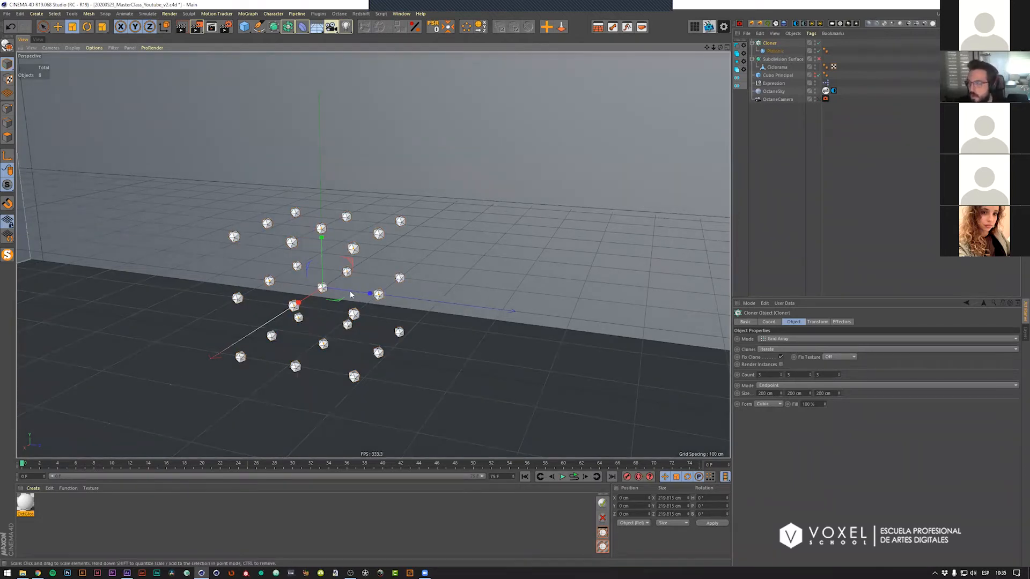
alt+drag(354, 318, 372, 298)
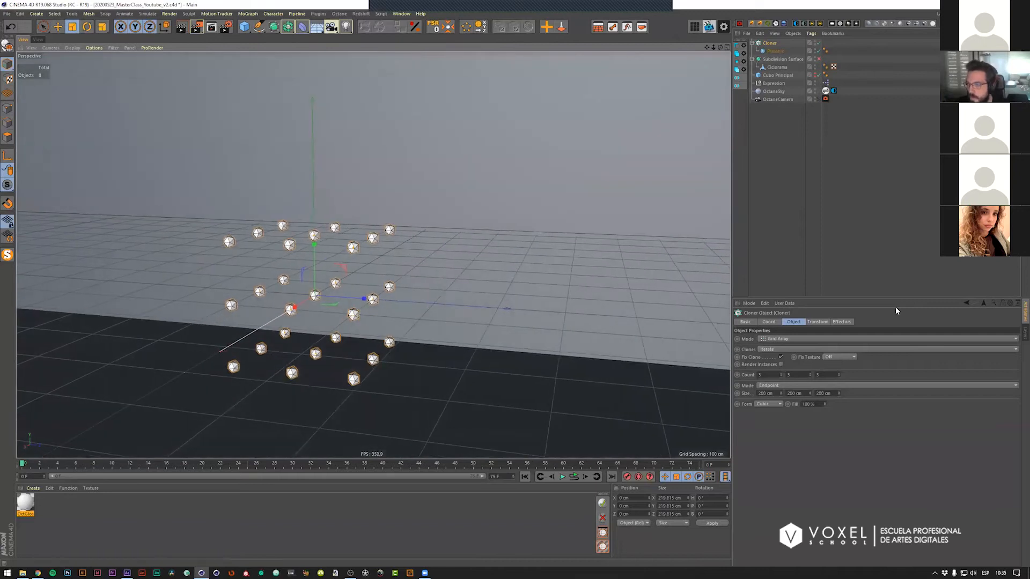
Step: Set the Cloner's grid count to 5 × 5 × 5
click(765, 375)
text(5)
key(Return)
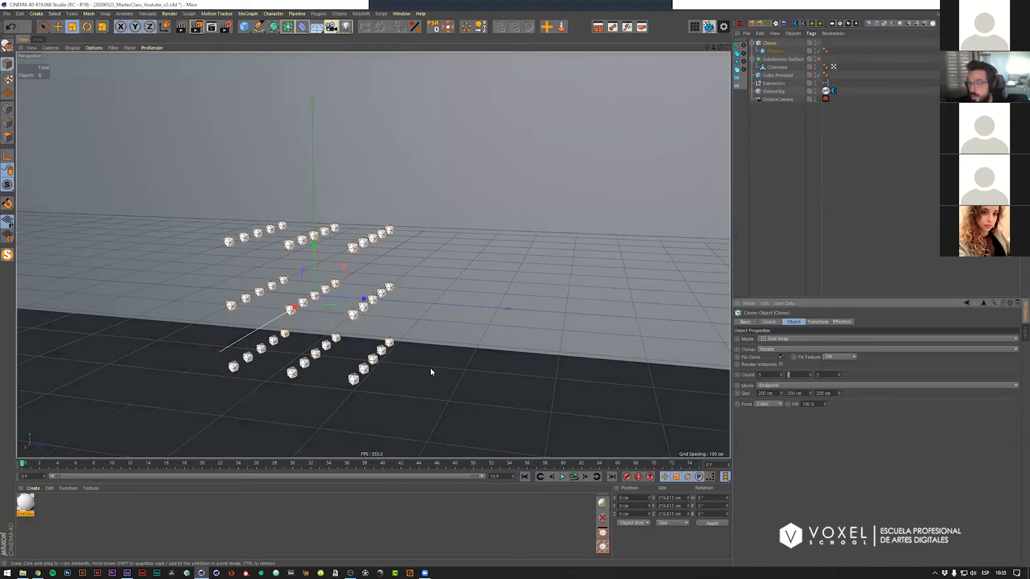
click(794, 375)
text(5)
key(Return)
click(828, 374)
text(5)
key(Return)
alt+drag(377, 304, 355, 304)
Step: Reduce the Cloner's grid count to 2 in the second direction and 1 in the third
double_click(801, 375)
text(2)
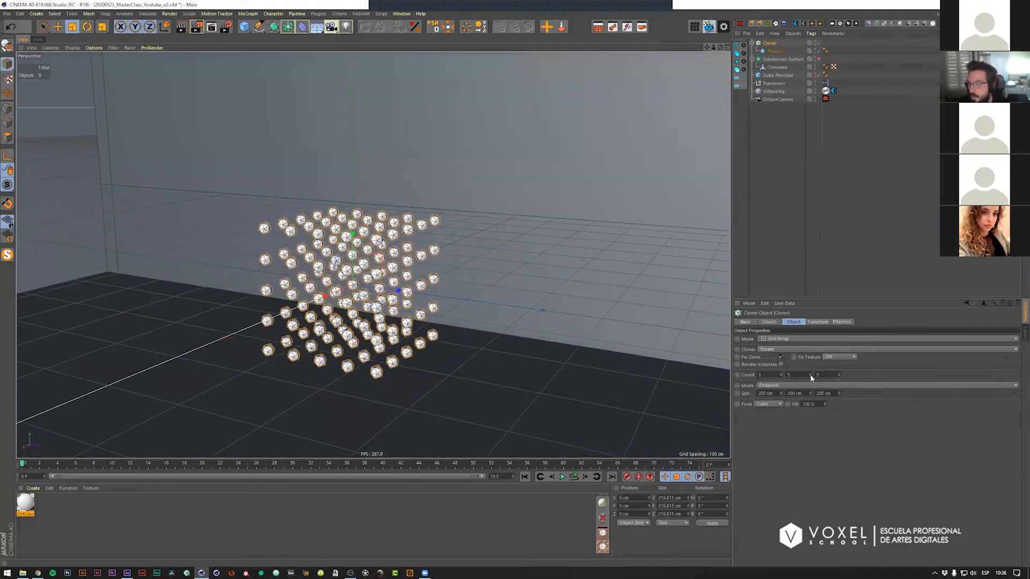
key(Tab)
text(1)
key(Return)
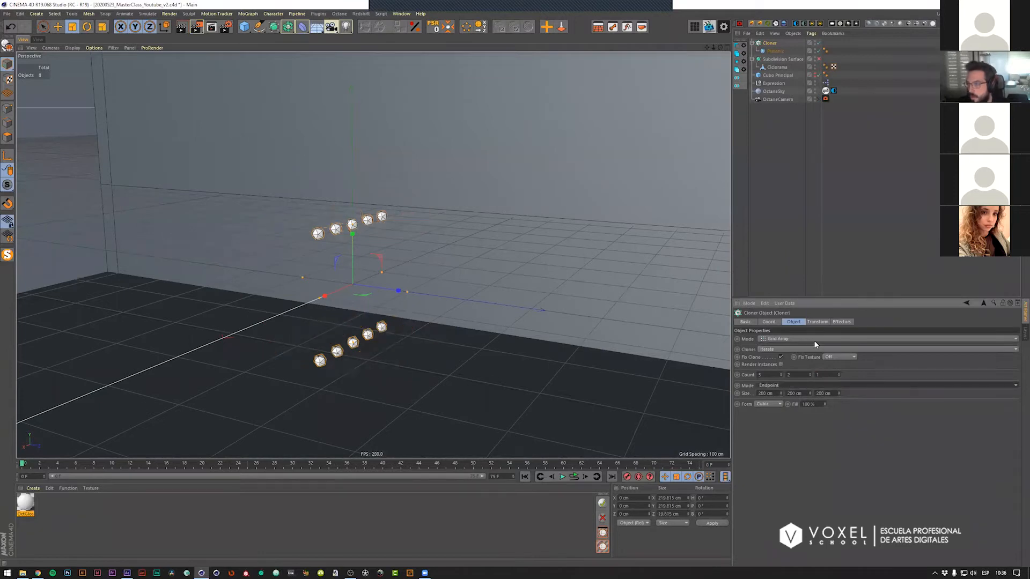
Step: Set the Cloner's grid count to 4 × 4 × 4 and look over the array
drag(775, 374, 741, 376)
text(4)
key(Tab)
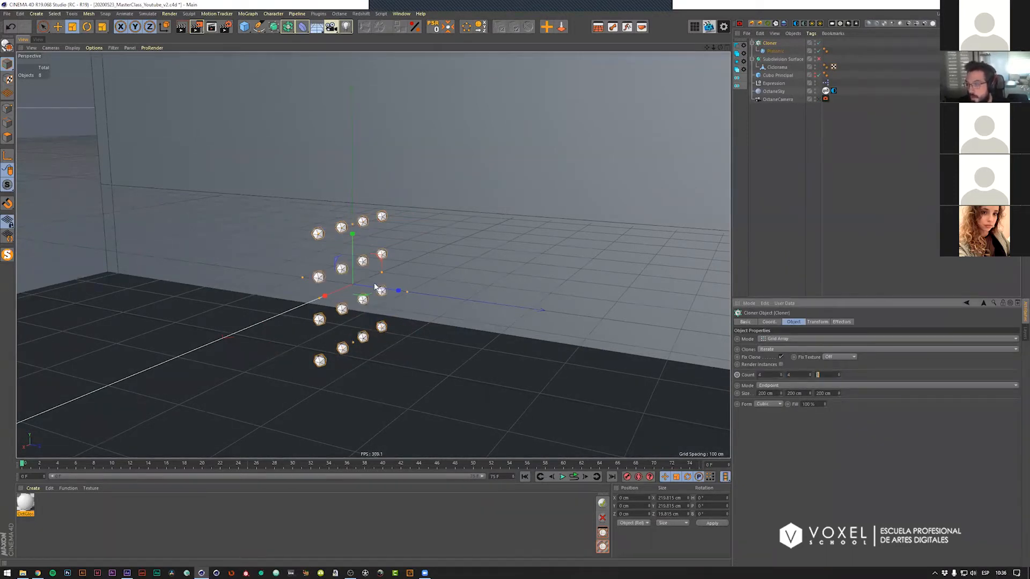
text(4)
key(Tab)
text(4)
key(Return)
mouse_move(377, 282)
alt+mouse_down()
mouse_move(393, 283)
mouse_move(374, 297)
mouse_move(406, 280)
alt+mouse_up()
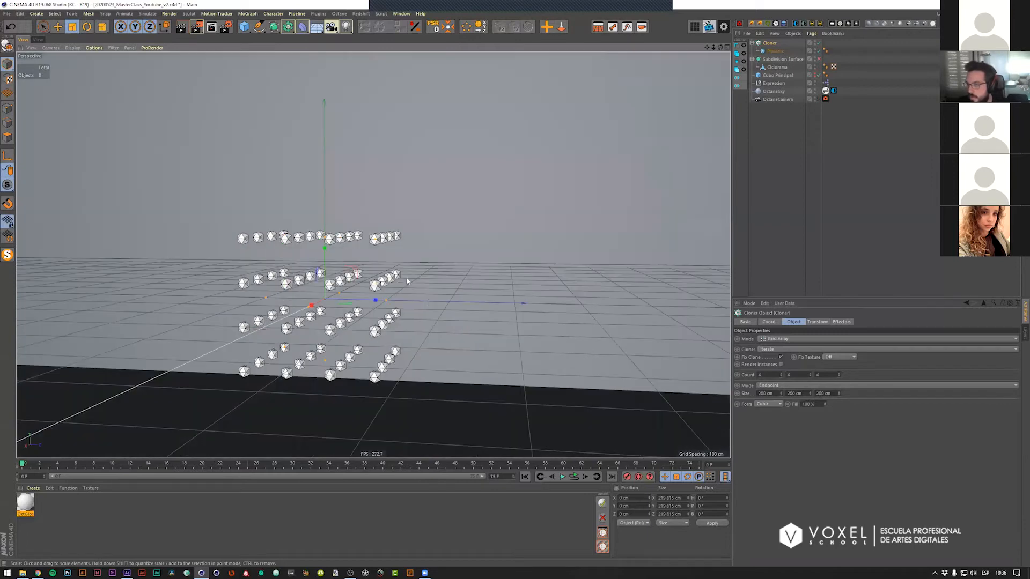
key(ctrl+shift+z)
key(ctrl+shift+z)
key(ctrl+shift+z)
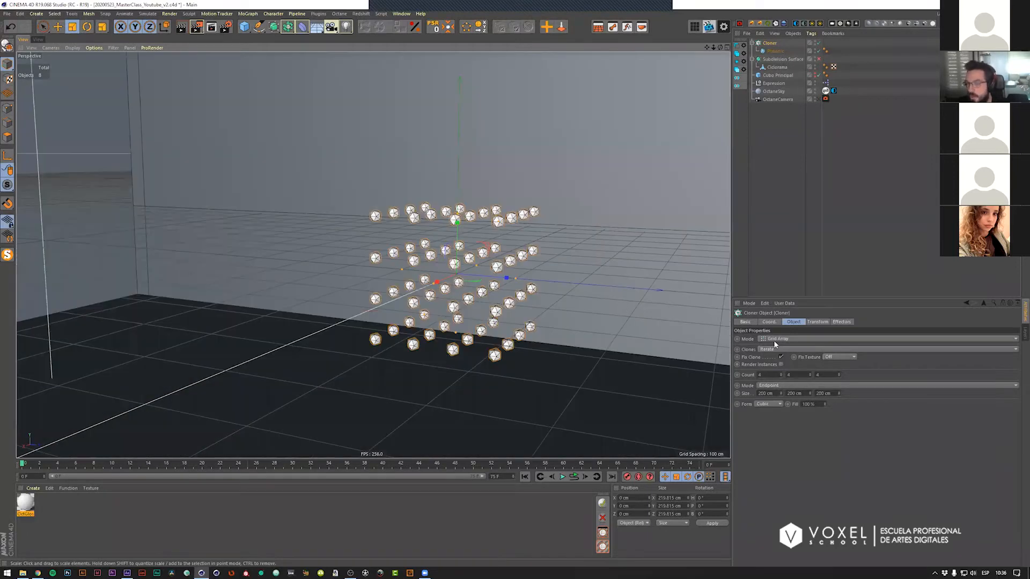
Step: Switch the Cloner to Honeycomb Array mode and frame the whole array
click(786, 339)
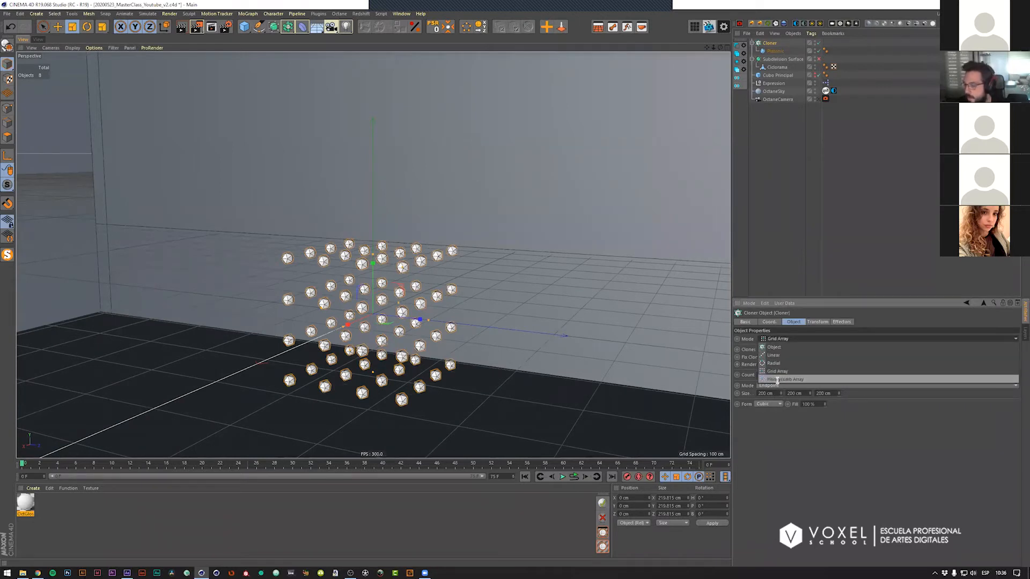
click(777, 380)
scroll(495, 260, down, 10)
alt+drag(438, 249, 698, 160)
Step: Scale the Platonic up to about 403 cm so the honeycomb clones close up into a wall
click(774, 51)
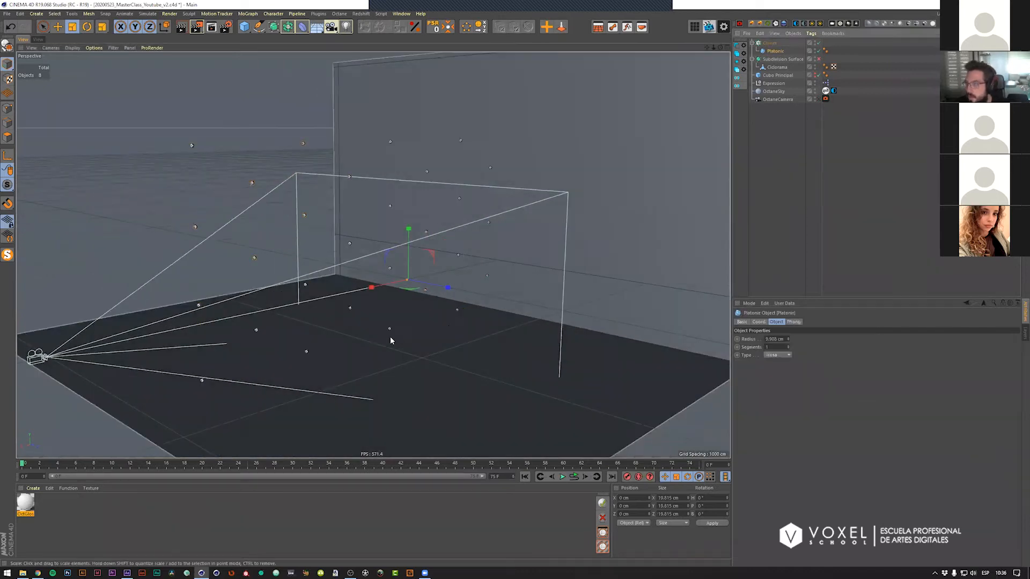
key(t)
drag(354, 322, 371, 268)
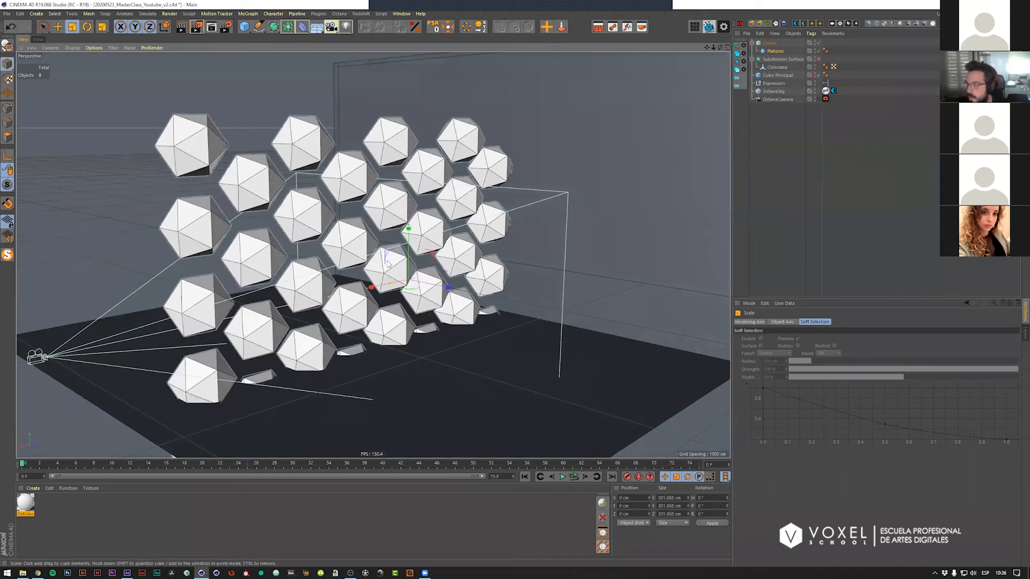
mouse_move(330, 292)
mouse_down()
mouse_move(481, 289)
mouse_move(446, 295)
mouse_move(556, 268)
mouse_move(669, 211)
mouse_move(753, 121)
mouse_up()
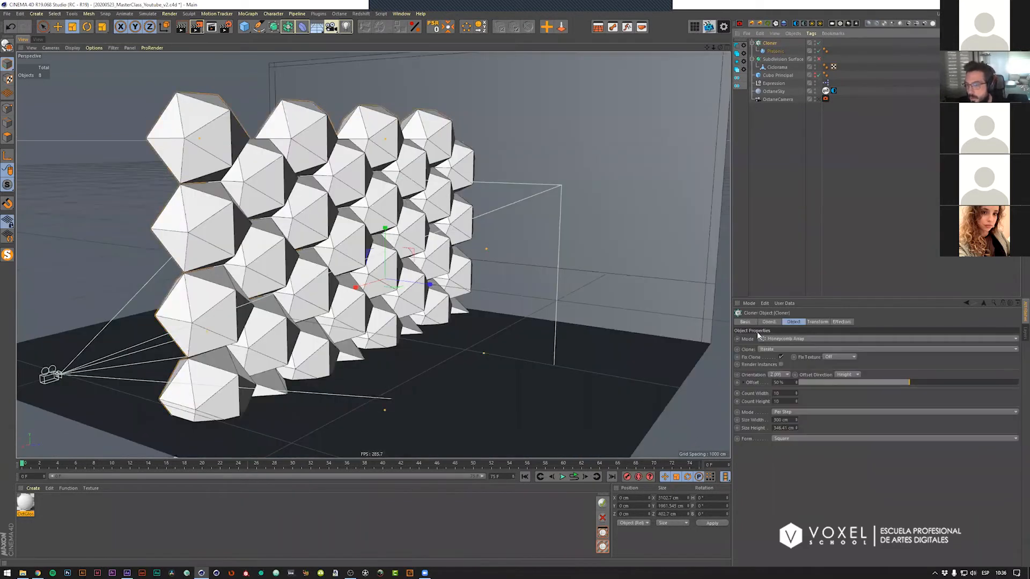
Step: Switch the Cloner to Object mode
click(783, 339)
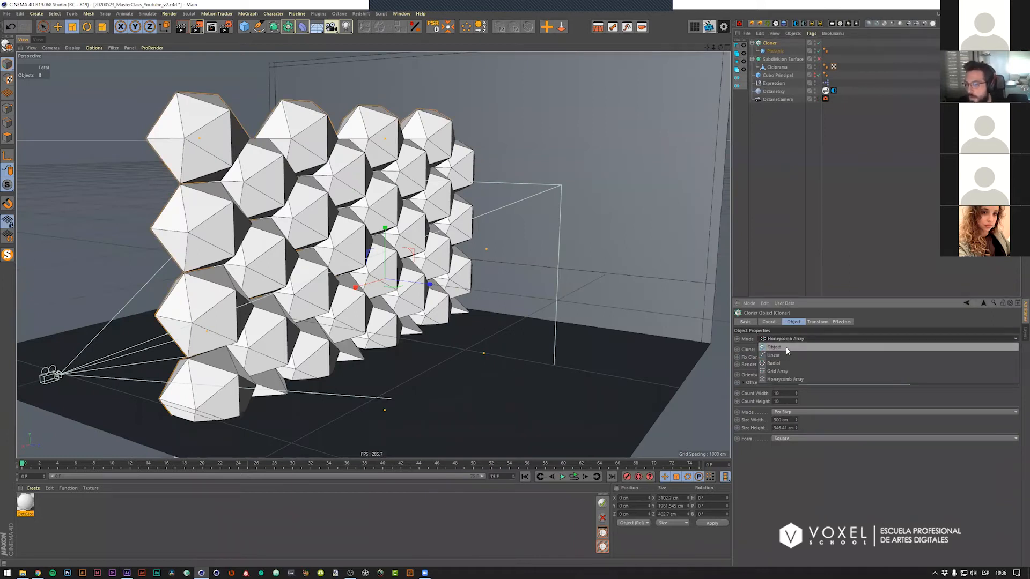
click(786, 348)
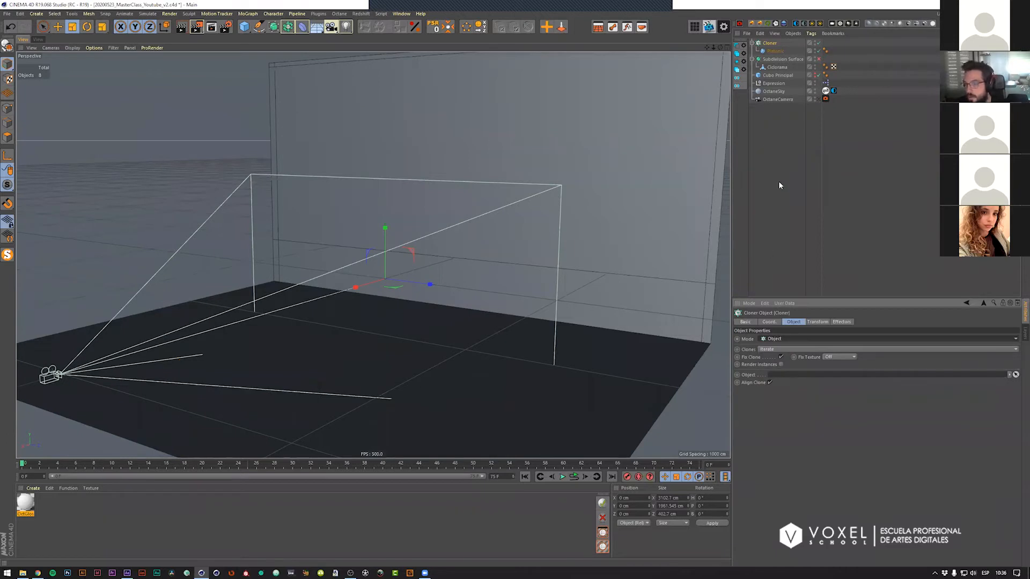
Step: Keep the Cloner in Object mode, add a sphere to the scene and assign it as the Cloner's object
click(771, 339)
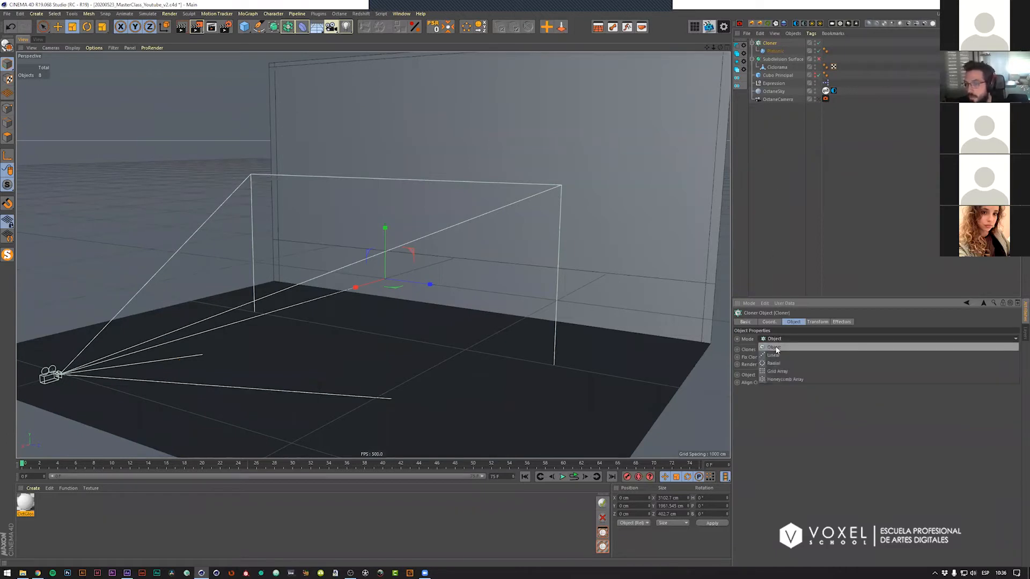
click(776, 349)
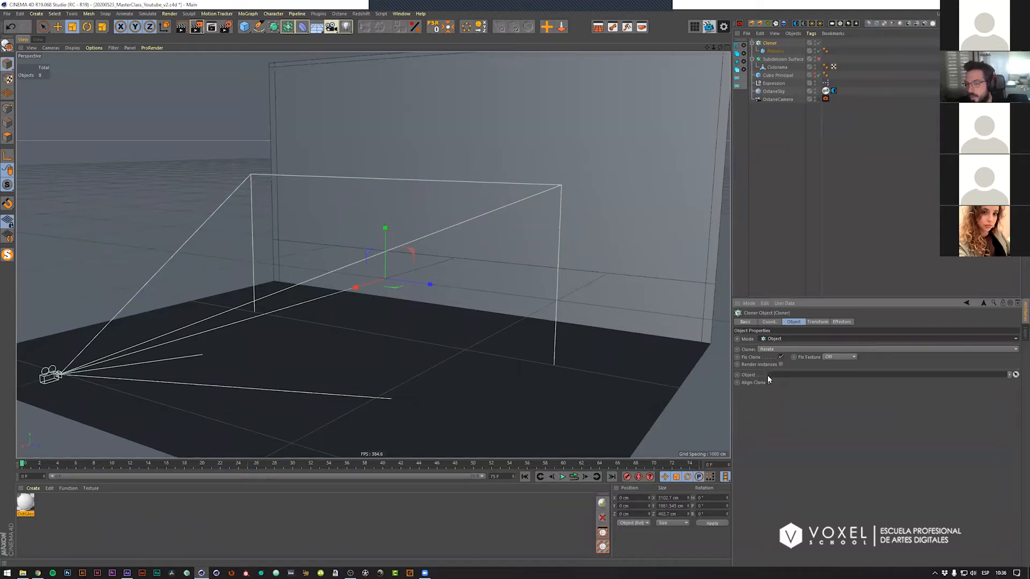
click(780, 171)
drag(244, 27, 400, 53)
click(770, 51)
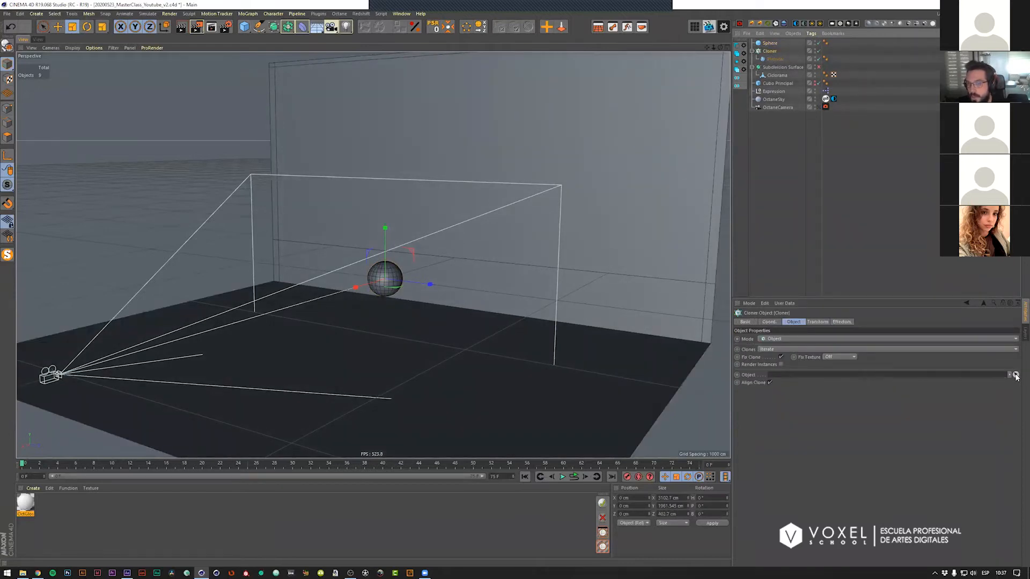
click(1016, 375)
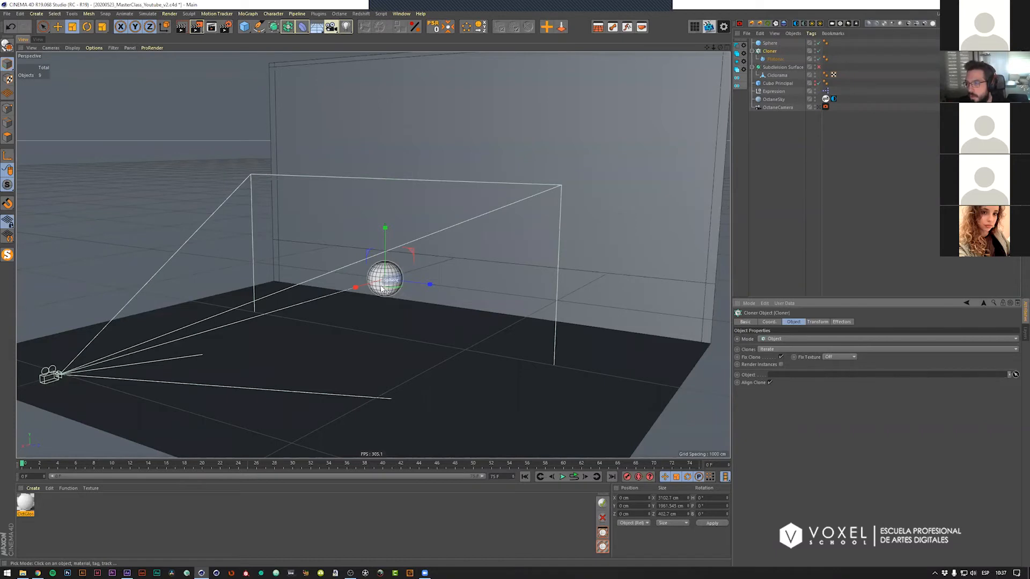
click(382, 290)
Step: Scale the Platonic down to about 22 cm and inspect how the clones spread over the sphere
alt+right_drag(380, 289, 722, 102)
click(775, 59)
drag(269, 276, 161, 298)
drag(485, 262, 479, 265)
alt+right_drag(392, 293, 421, 263)
alt+drag(422, 265, 432, 272)
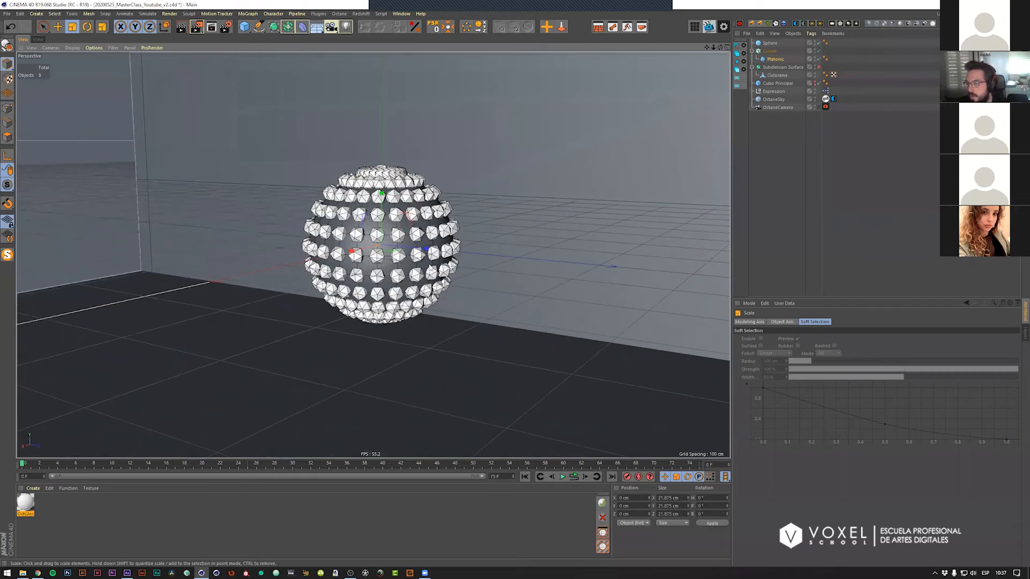
scroll(430, 267, up, 3)
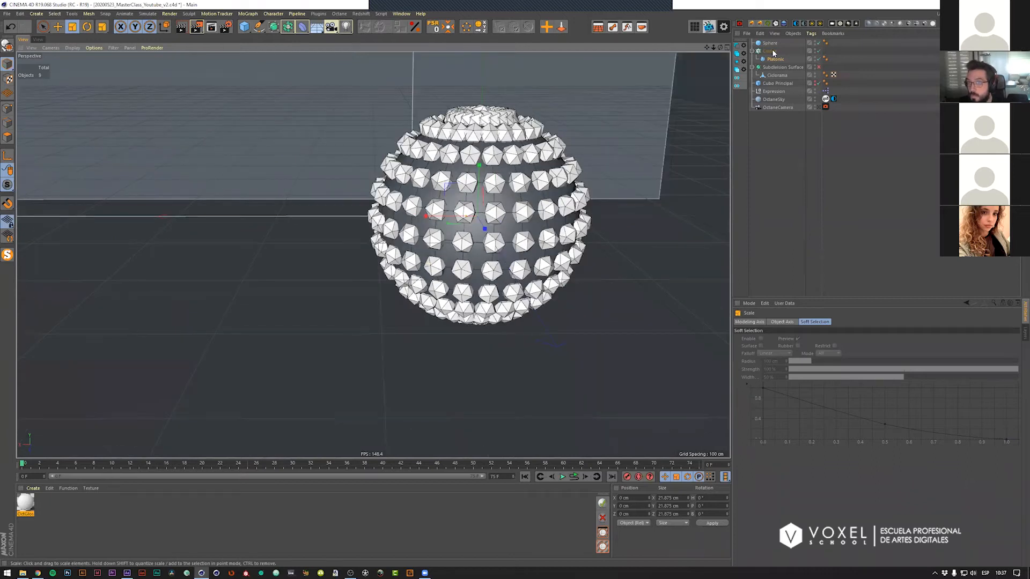
click(763, 45)
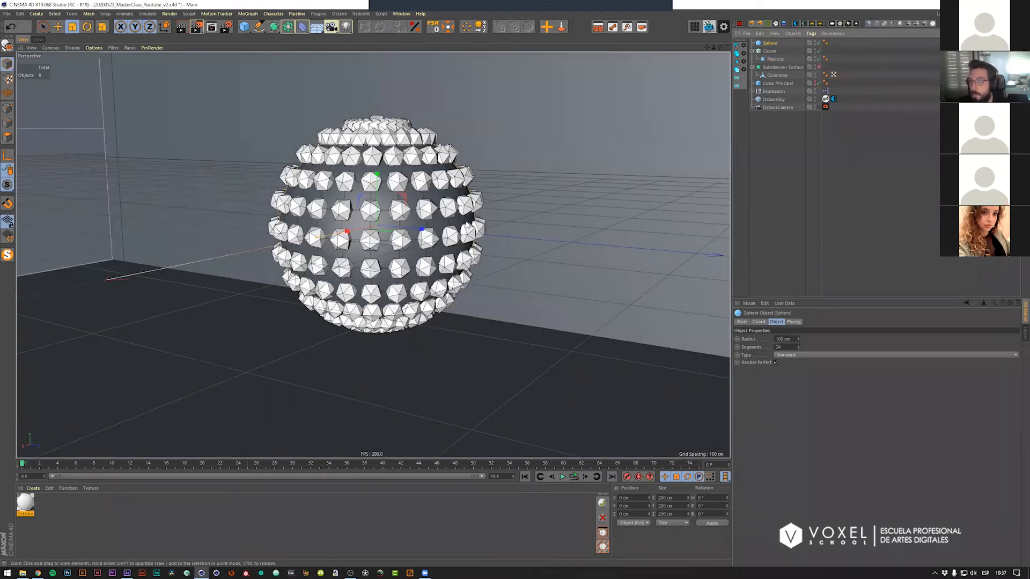
scroll(471, 225, down, 5)
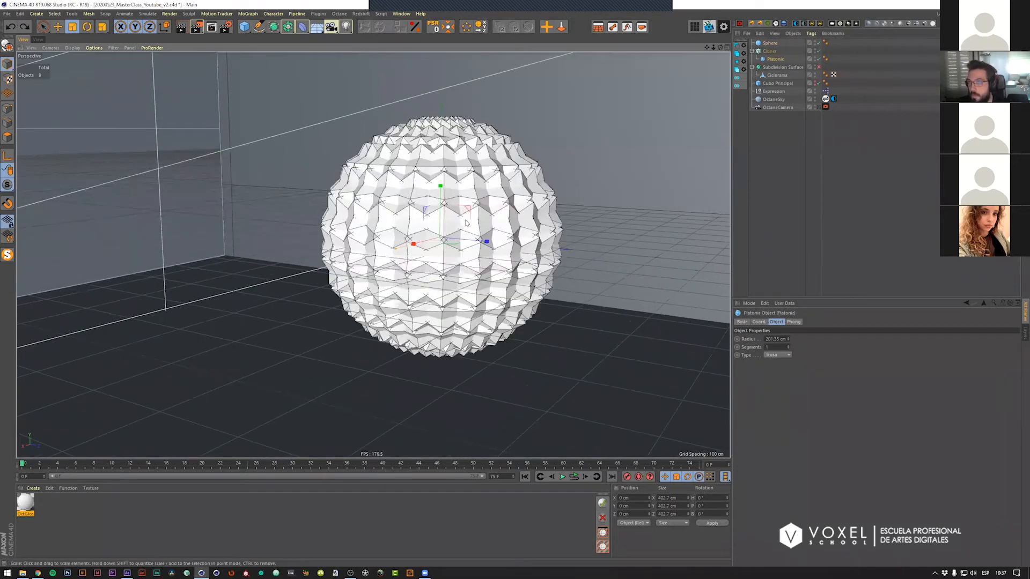
Step: Remove the sphere from the scene and switch the Cloner to Grid Array mode
key(Delete)
click(768, 43)
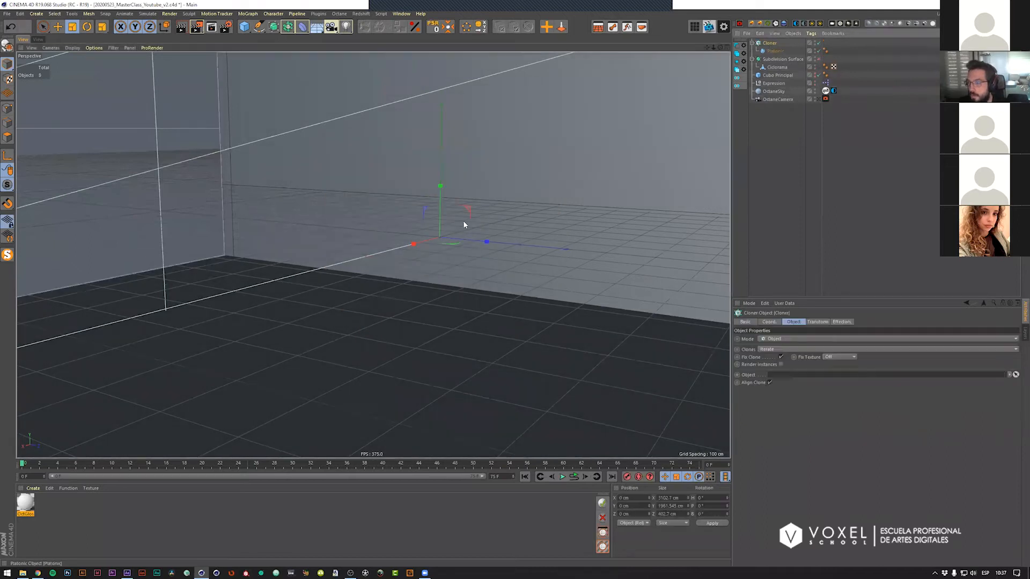
scroll(462, 221, down, 3)
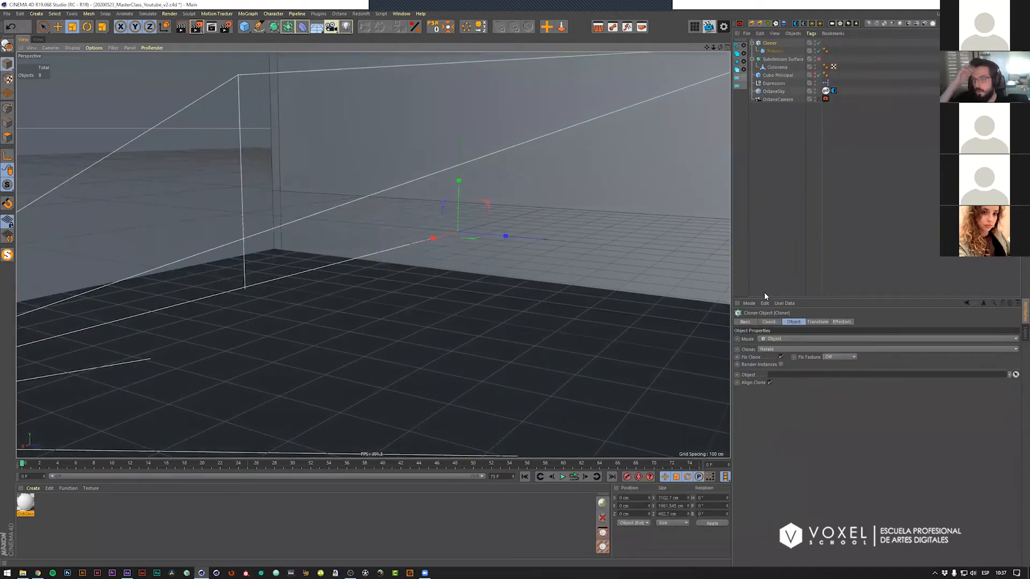
click(783, 339)
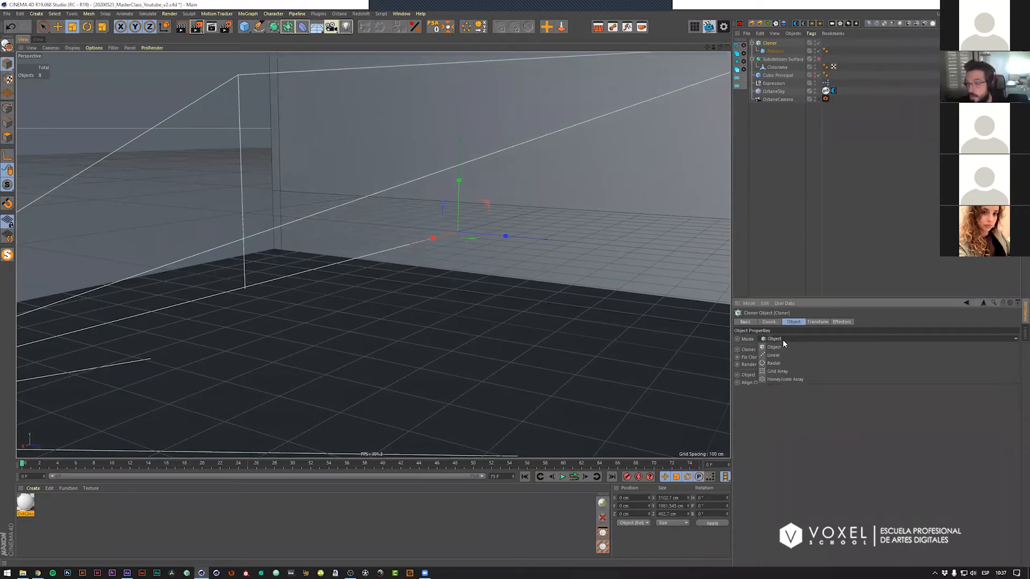
click(773, 373)
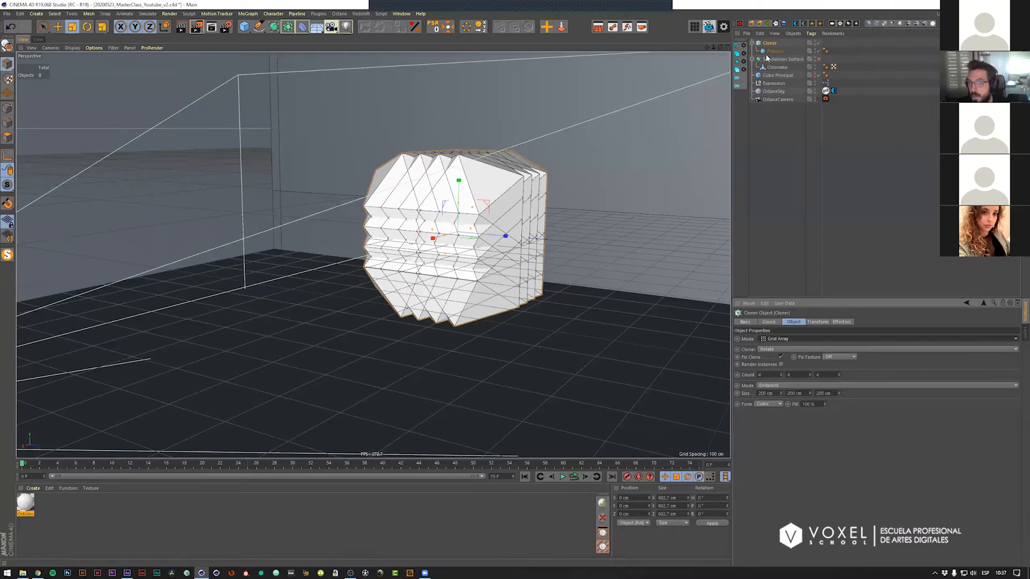
Step: Scale the Platonic down to about 26.5 cm so the grid clones separate, and reselect the Cloner
click(625, 166)
mouse_move(485, 220)
mouse_down()
mouse_move(542, 223)
mouse_move(368, 230)
mouse_move(496, 222)
mouse_move(783, 87)
mouse_move(775, 48)
mouse_up()
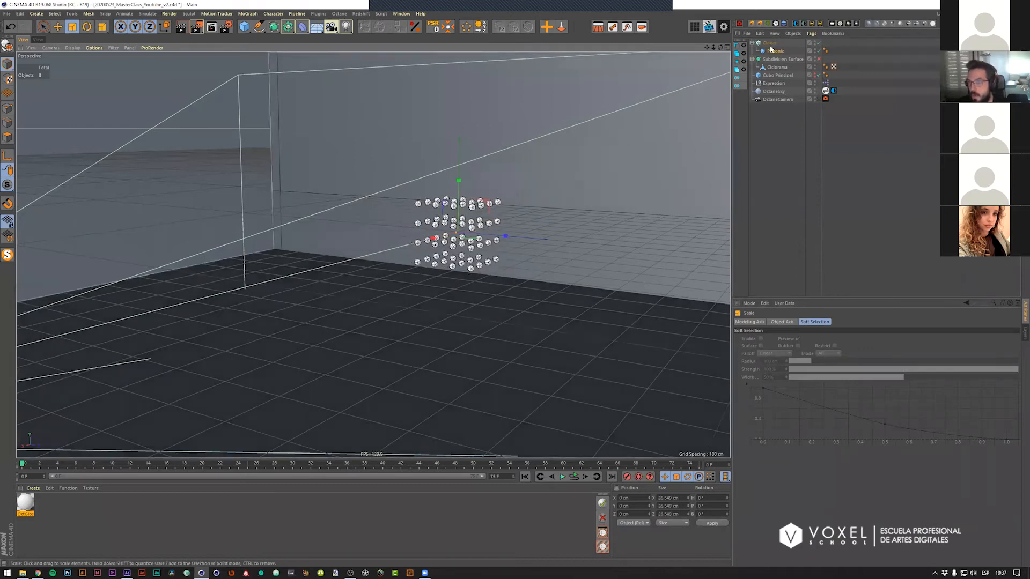
click(771, 43)
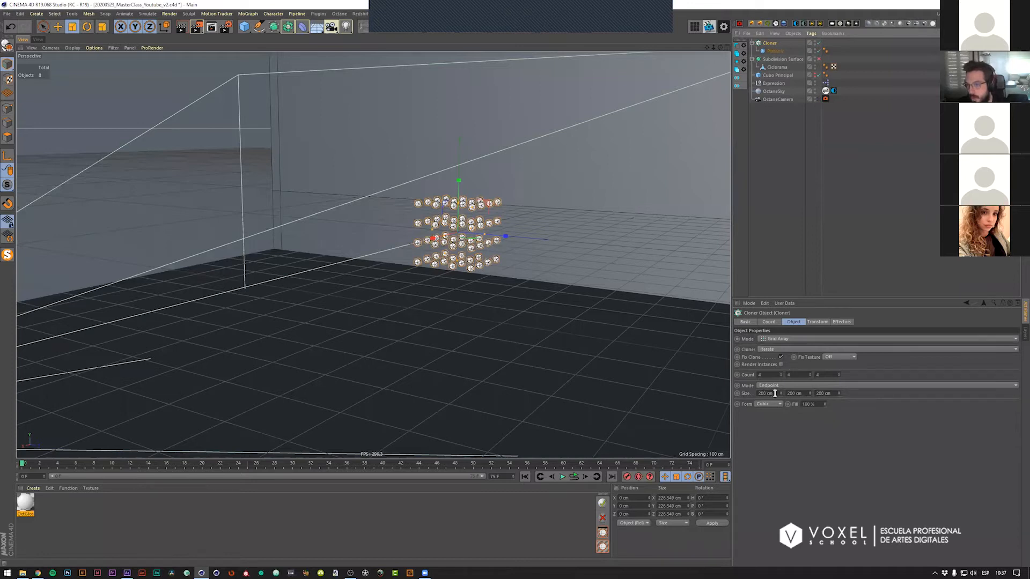
Step: Try out different X sizes for the grid array, and set the X size back to 200 cm
drag(780, 394, 858, 394)
key(ctrl+z)
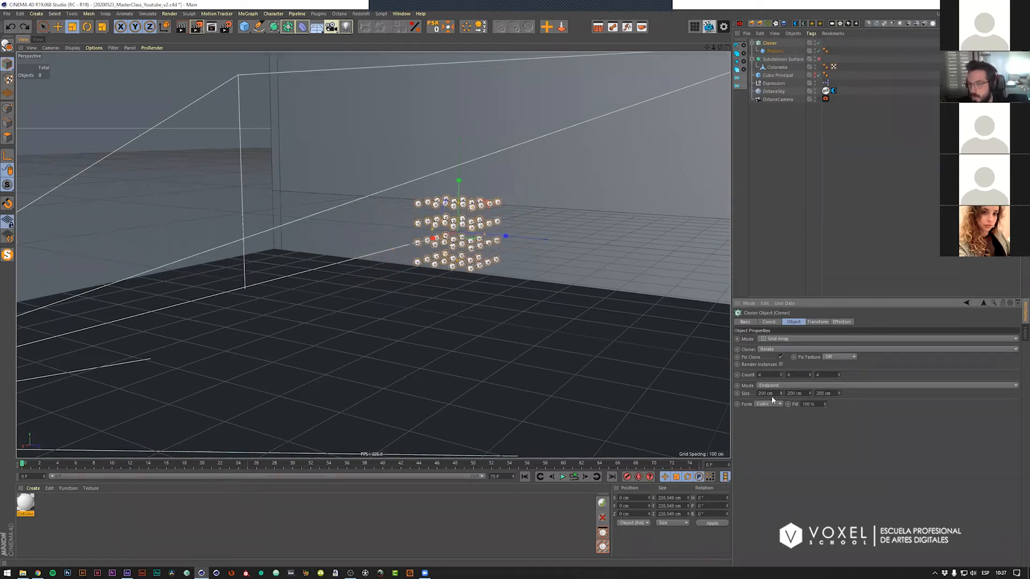
scroll(416, 270, down, 5)
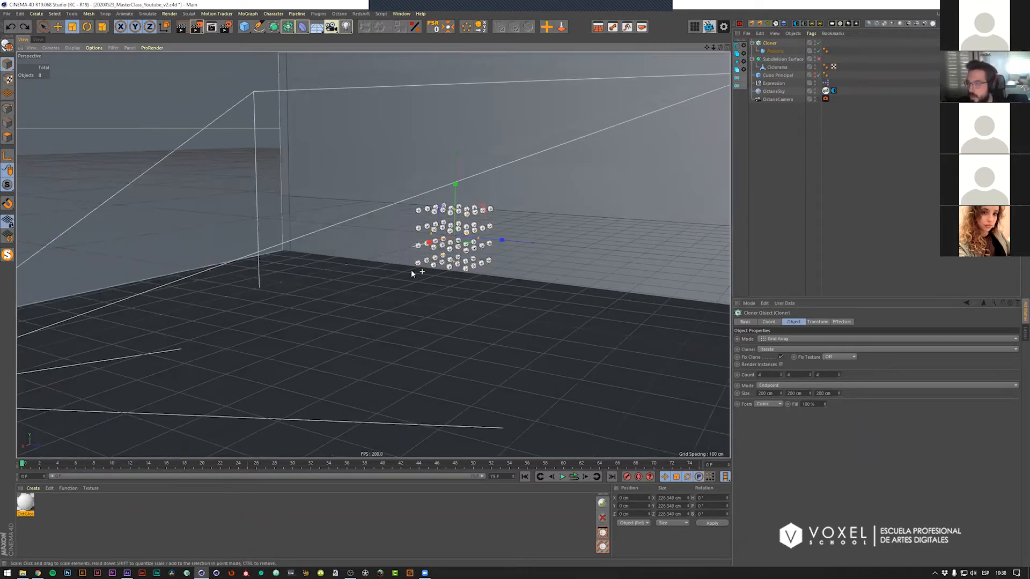
scroll(407, 225, down, 3)
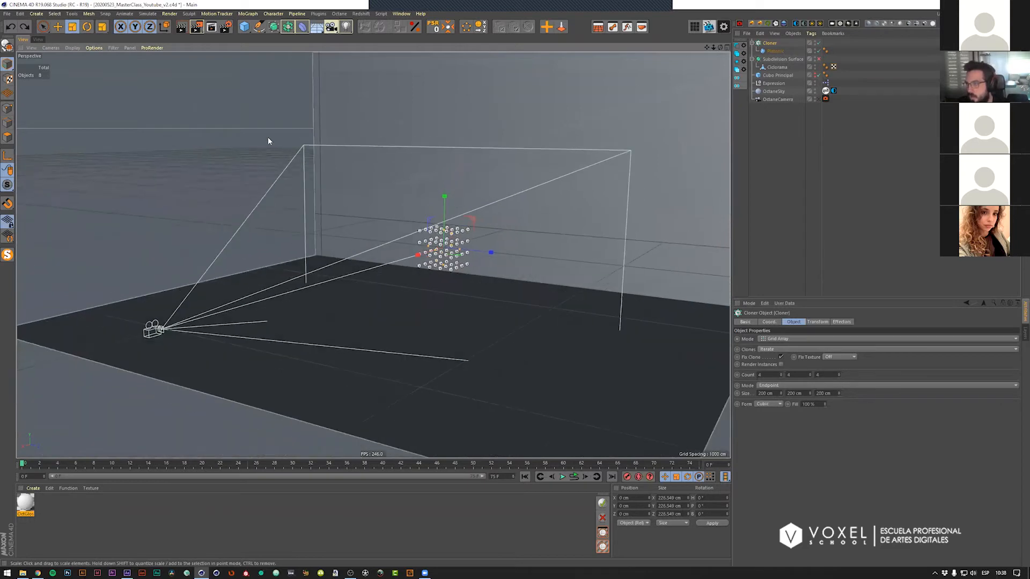
alt+drag(418, 270, 422, 246)
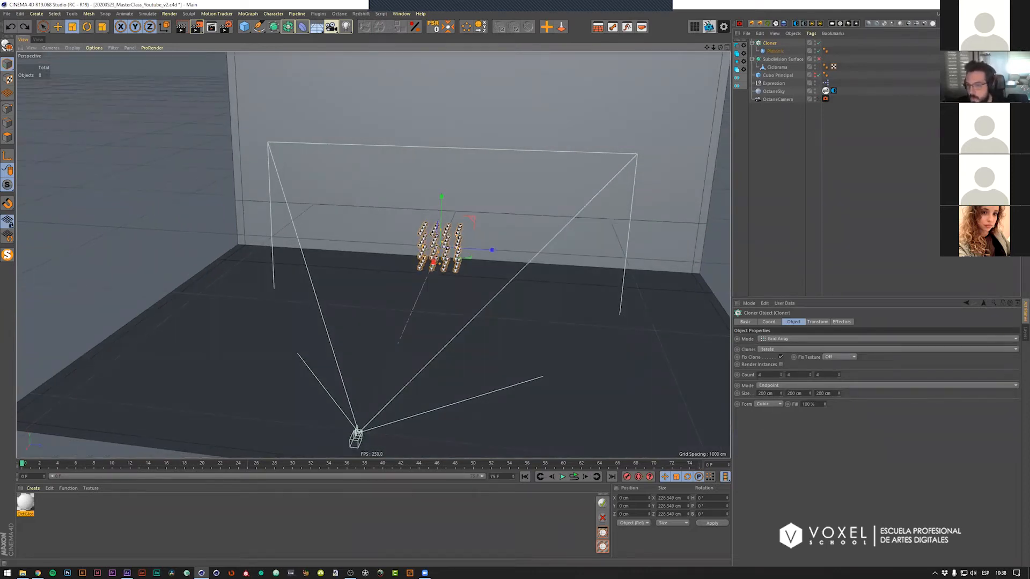
drag(781, 393, 775, 394)
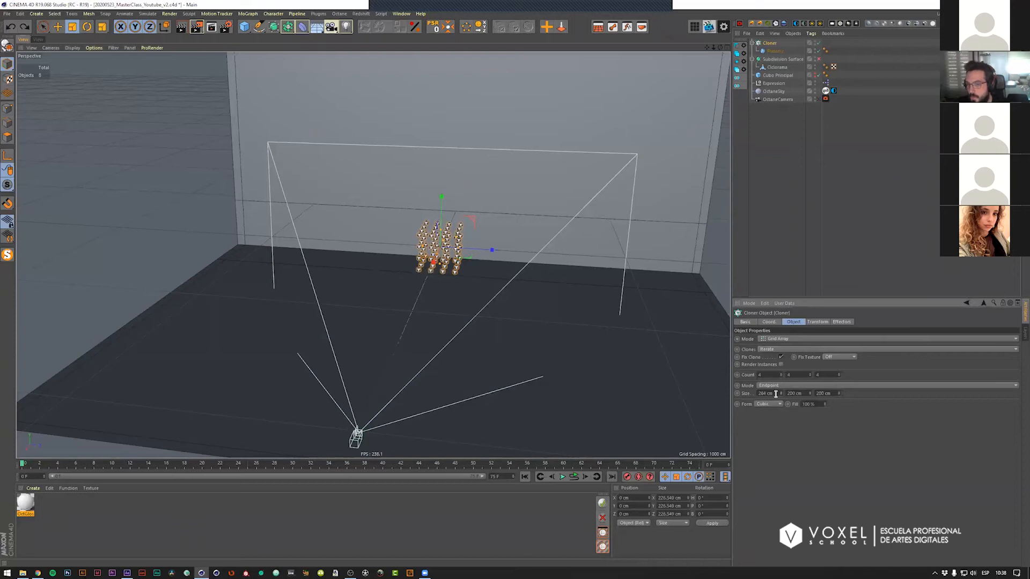
double_click(776, 393)
text(200)
key(Return)
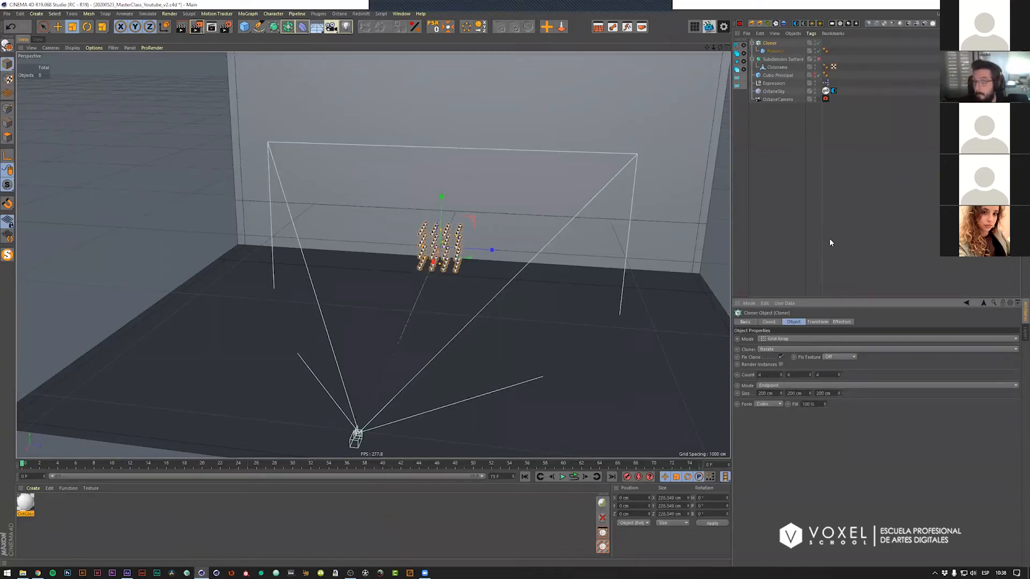
Step: Look over the grid array and remove the Cloner, keeping only the Platonic as a standalone object
alt+right_drag(438, 246, 630, 242)
alt+drag(467, 266, 407, 265)
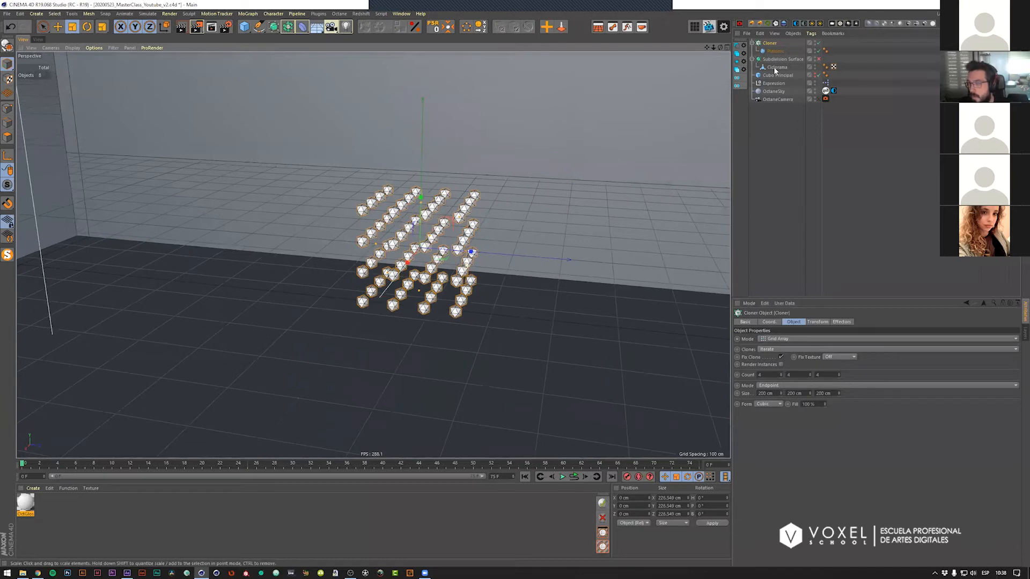
alt+drag(467, 266, 454, 266)
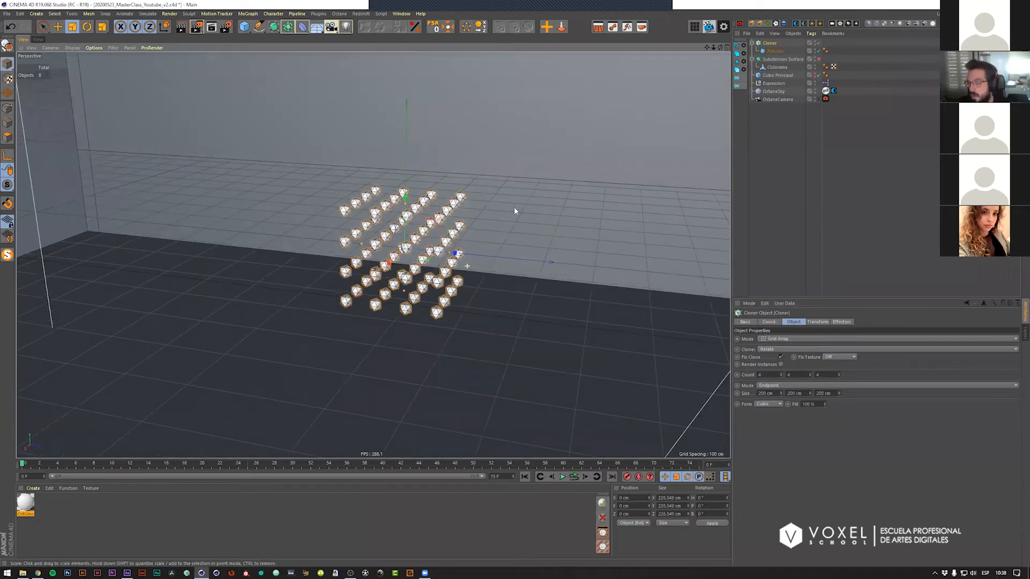
alt+drag(514, 211, 606, 153)
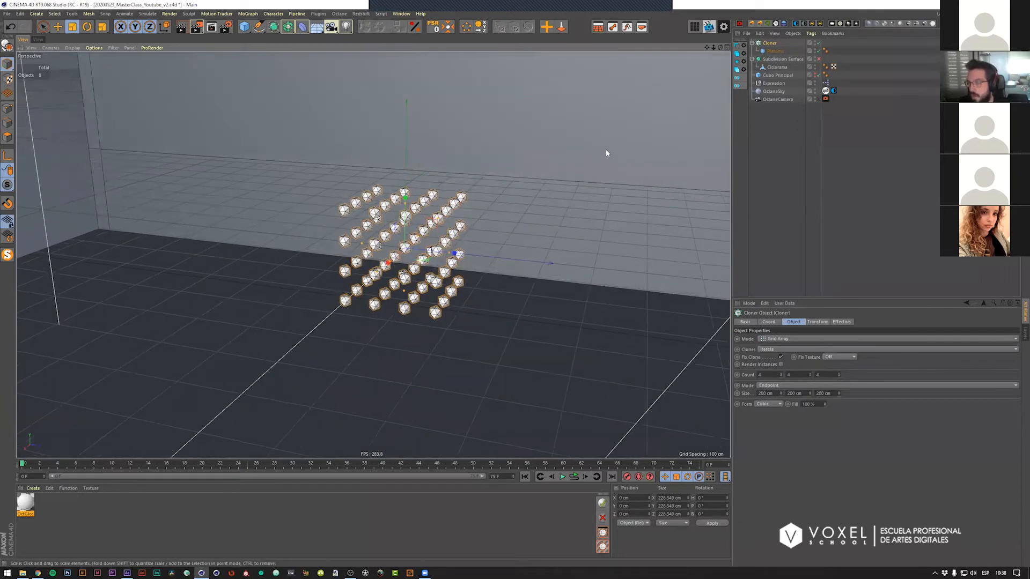
click(774, 50)
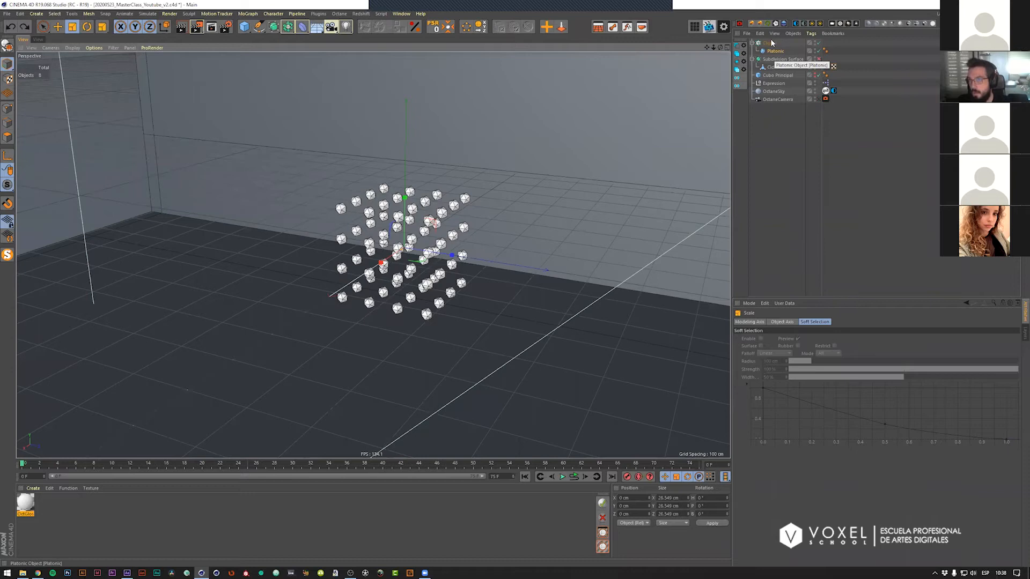
key(ctrl+z)
key(ctrl+z)
key(ctrl+z)
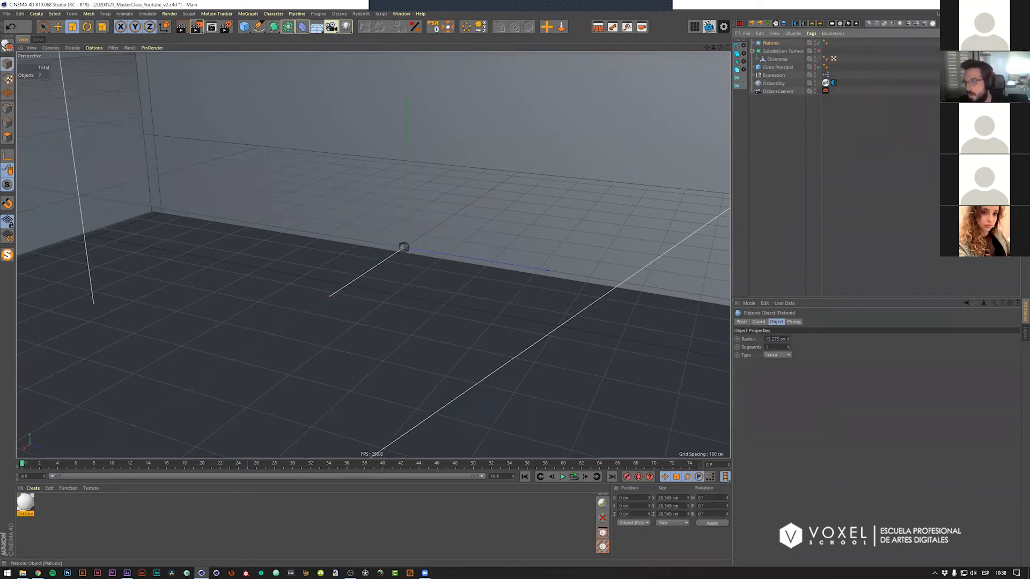
Step: Scale the Platonic up to about 215 cm and add a new MoGraph Cloner as its parent
click(403, 248)
drag(390, 339, 322, 319)
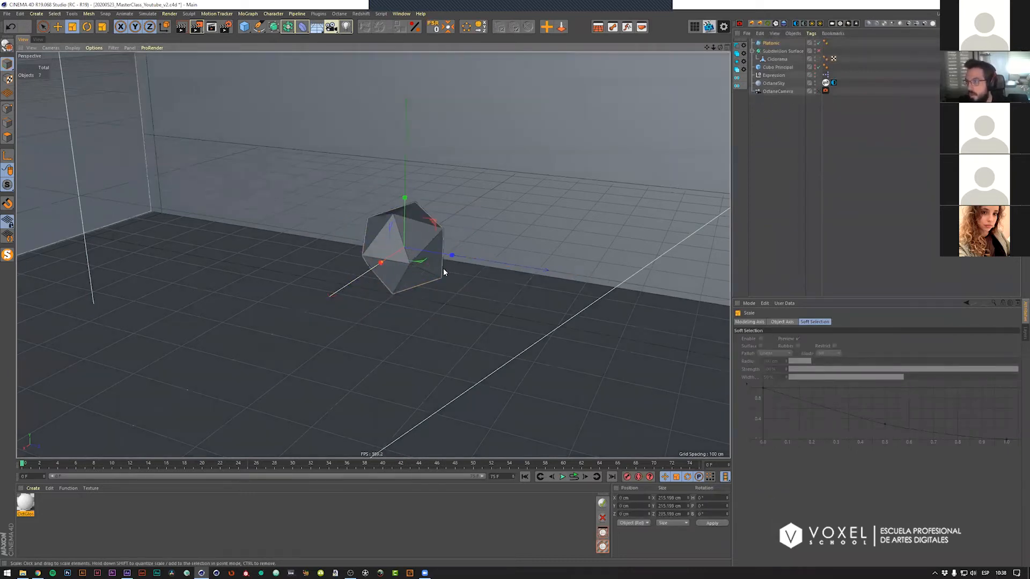
click(245, 27)
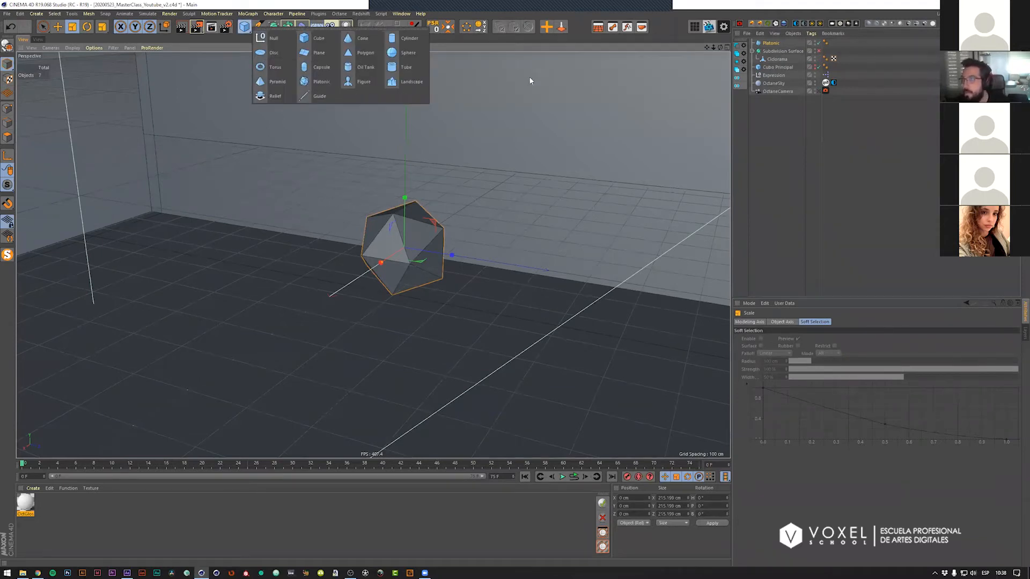
click(240, 14)
click(242, 15)
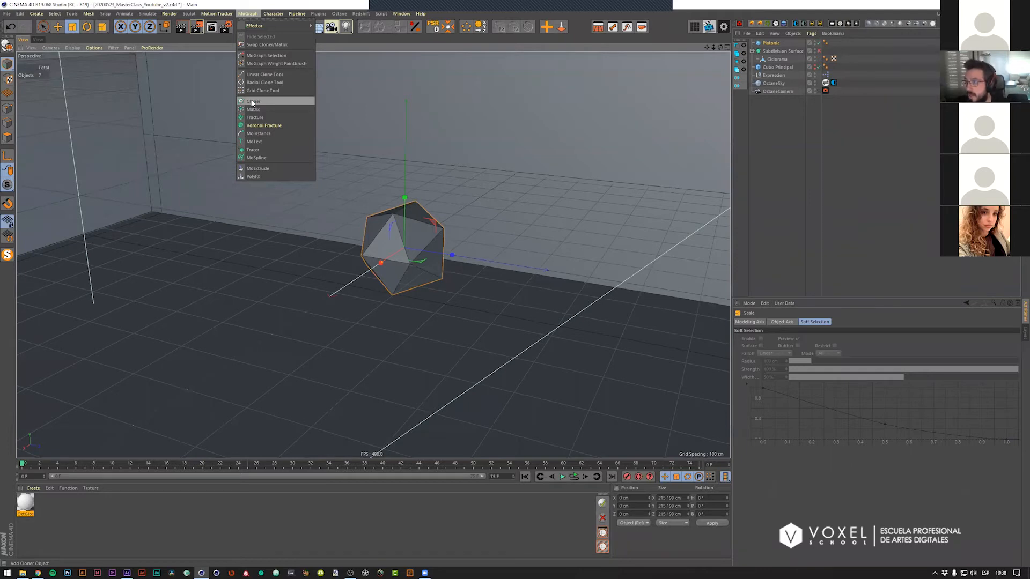
alt+click(252, 102)
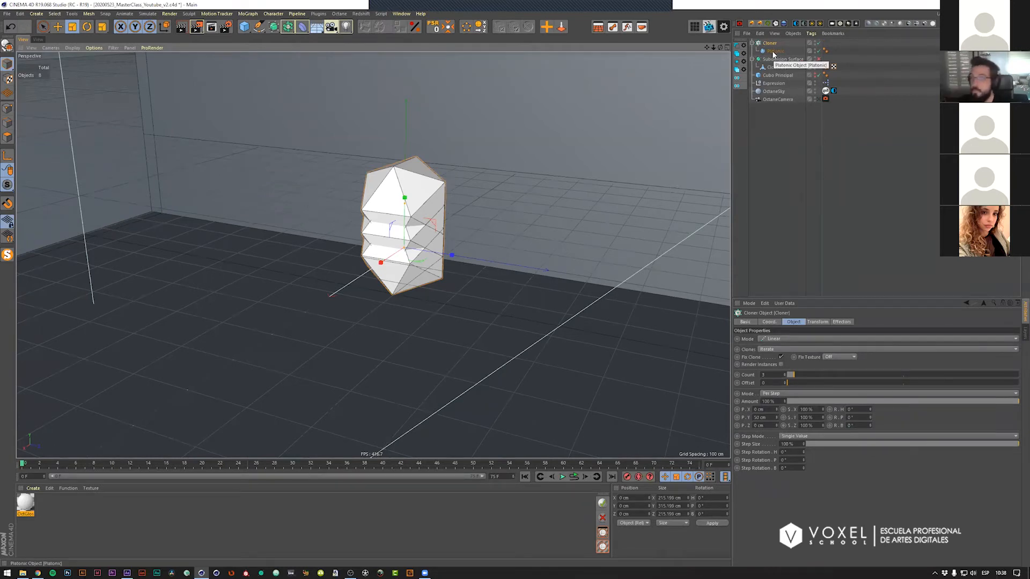
Step: Scale the Platonic inside the Cloner down to about 14 cm so the linear clones separate, and reselect the Cloner
click(773, 52)
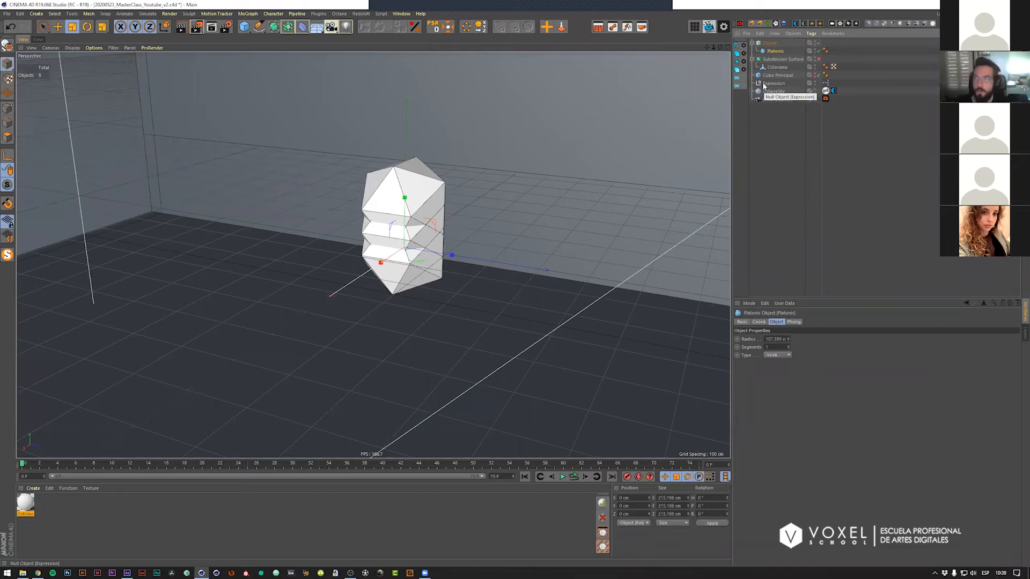
click(770, 42)
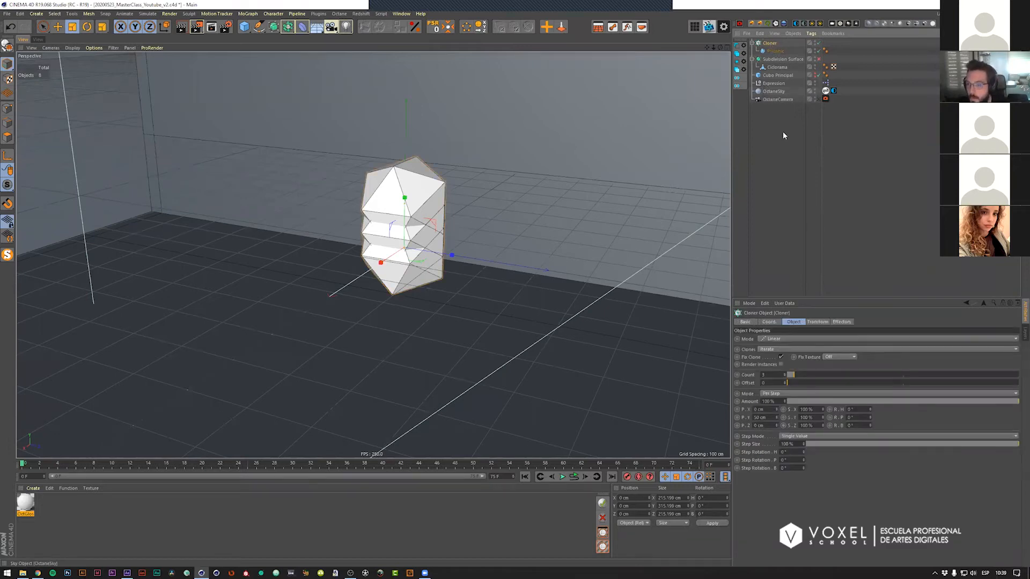
alt+drag(325, 256, 351, 244)
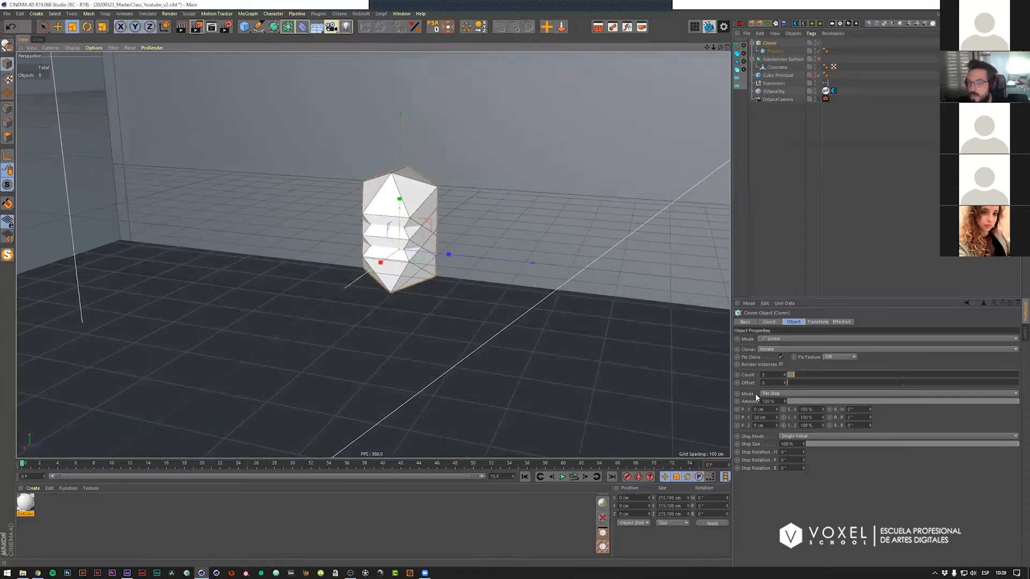
click(767, 52)
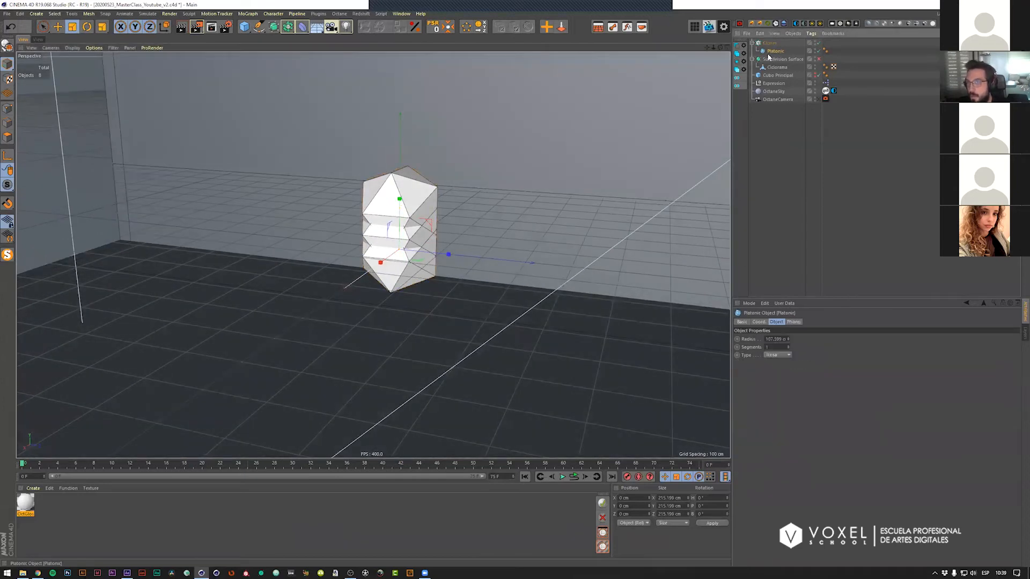
drag(539, 213, 264, 277)
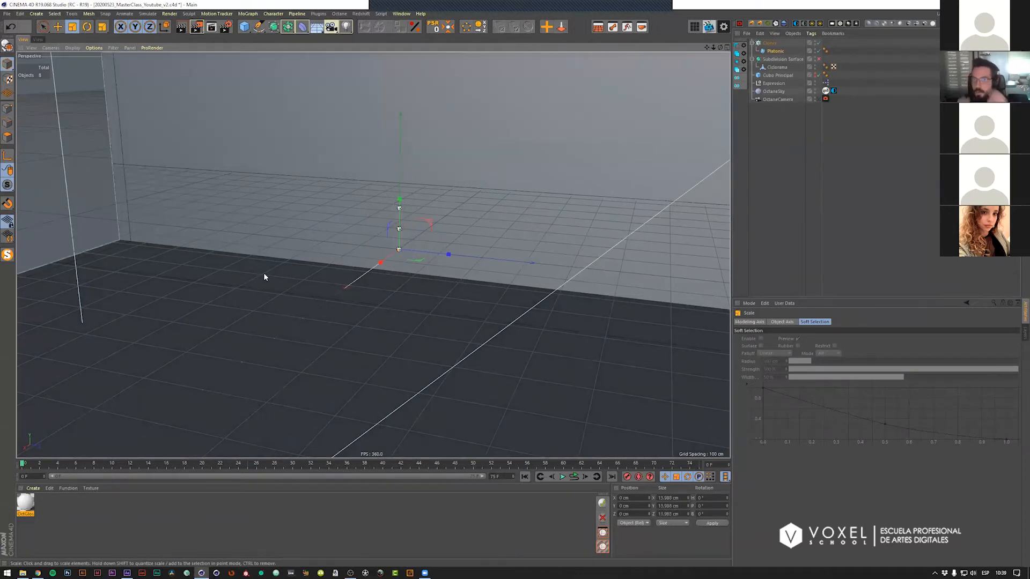
click(773, 43)
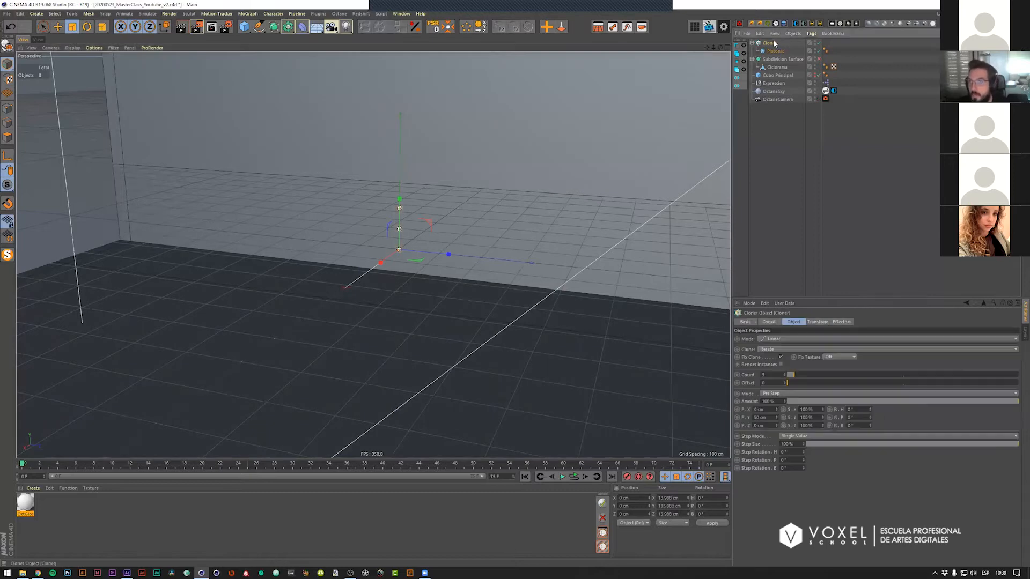
Step: Switch the Cloner to Grid Array mode and raise its count to 4 on all three axes
click(780, 340)
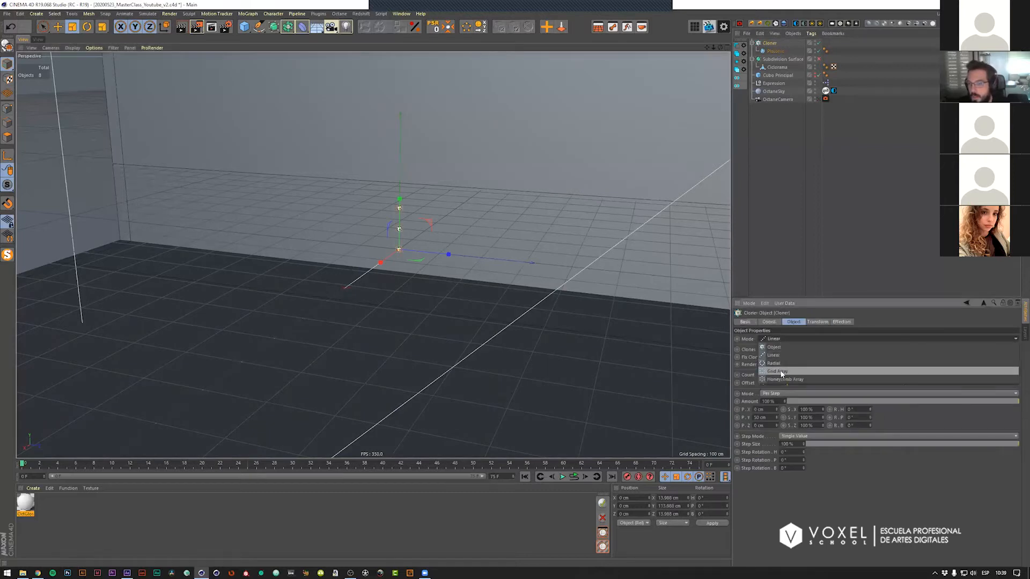
click(784, 371)
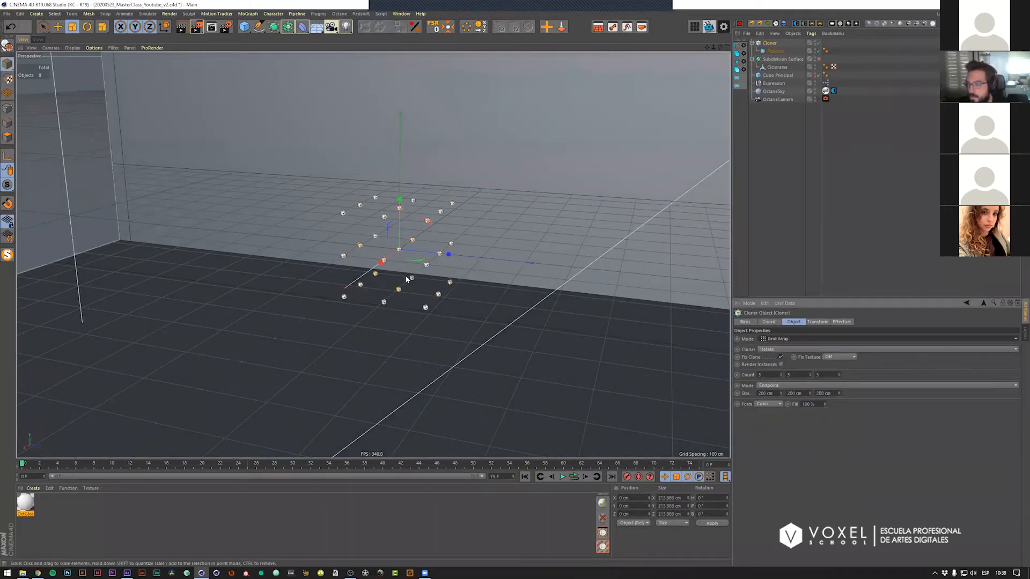
alt+drag(406, 279, 386, 272)
alt+drag(541, 334, 403, 338)
alt+drag(375, 298, 386, 283)
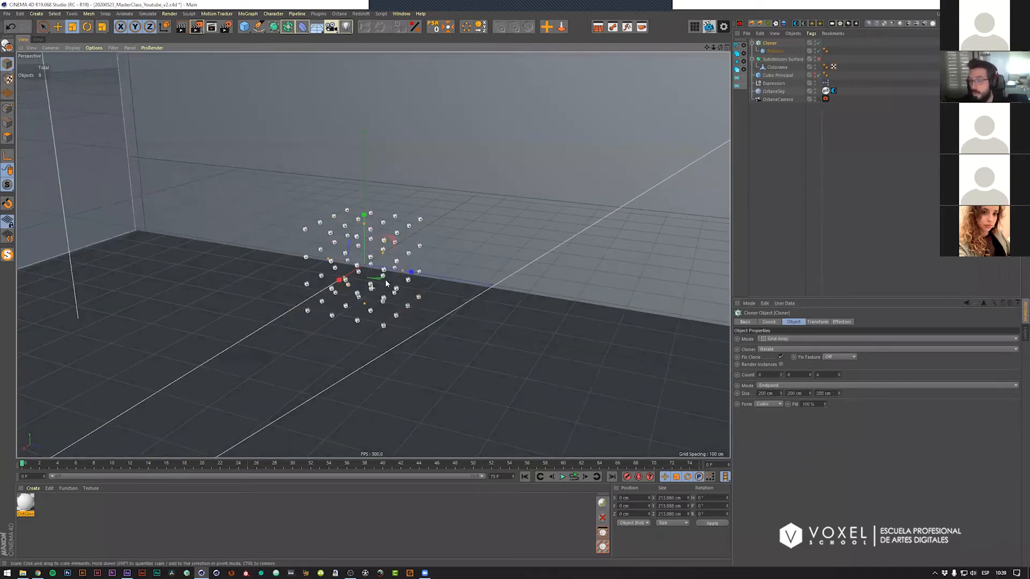
alt+drag(386, 284, 386, 283)
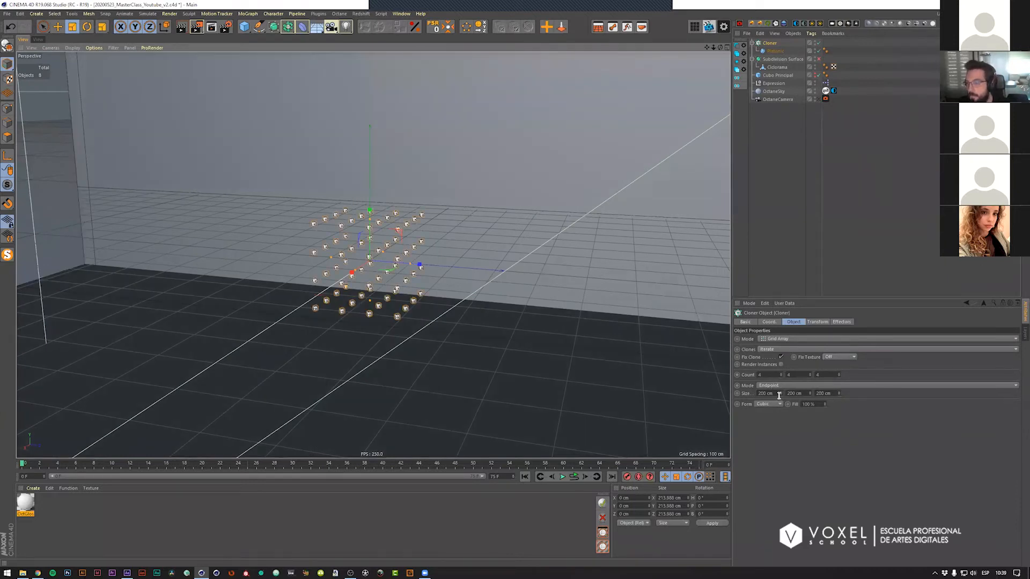
Step: Enlarge the Cloner's grid size to about 995 cm in X, 1012 cm in Y and 1217 cm in Z
alt+drag(438, 331, 455, 280)
key(ctrl+shift+z)
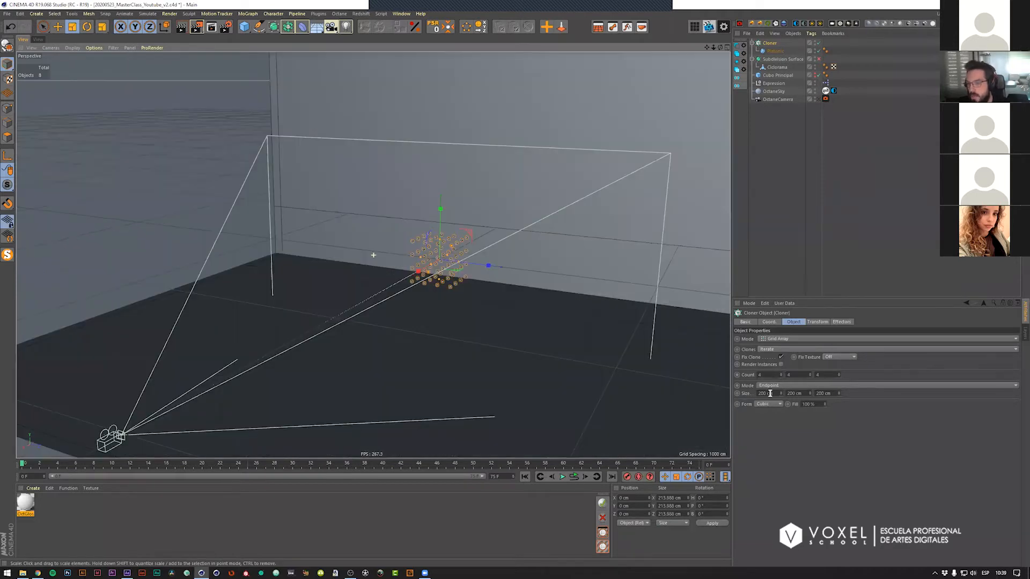
key(ctrl+shift+z)
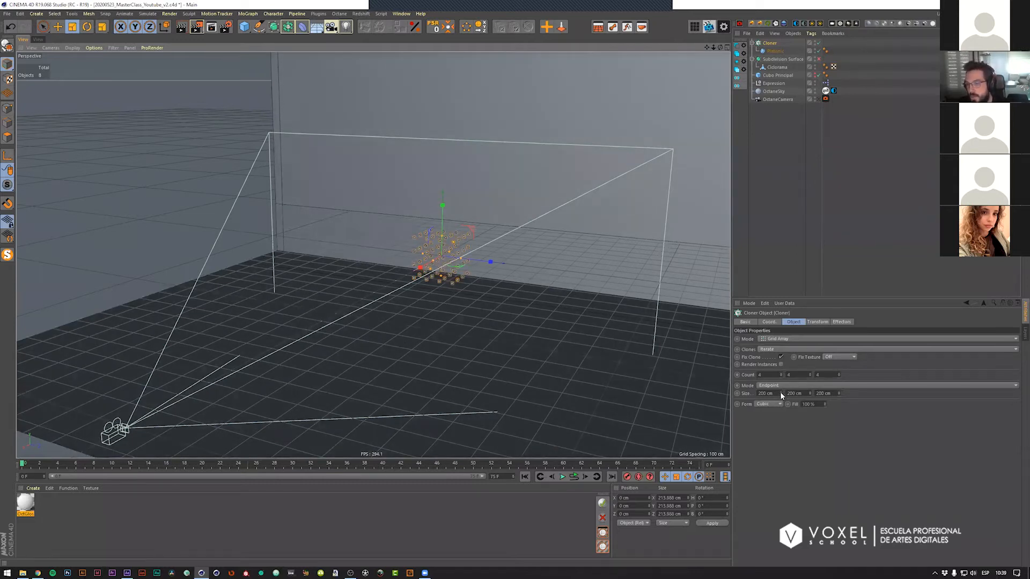
mouse_move(781, 393)
mouse_down()
mouse_move(829, 393)
mouse_move(799, 407)
mouse_move(835, 409)
mouse_up()
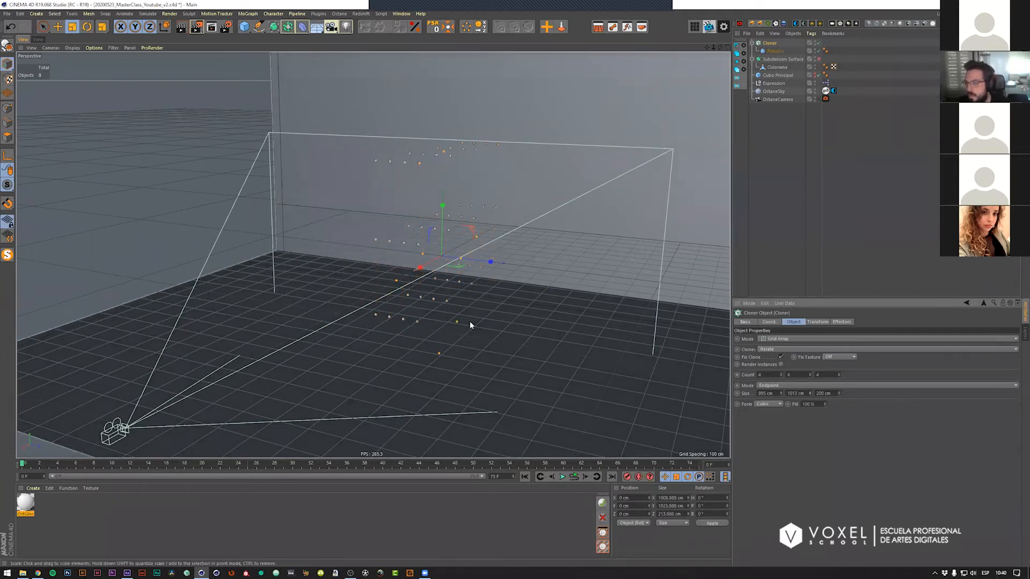
mouse_move(427, 341)
alt+mouse_down()
mouse_move(429, 308)
mouse_move(435, 376)
mouse_move(440, 286)
mouse_move(444, 337)
mouse_move(443, 310)
mouse_move(457, 312)
mouse_move(417, 343)
alt+mouse_up()
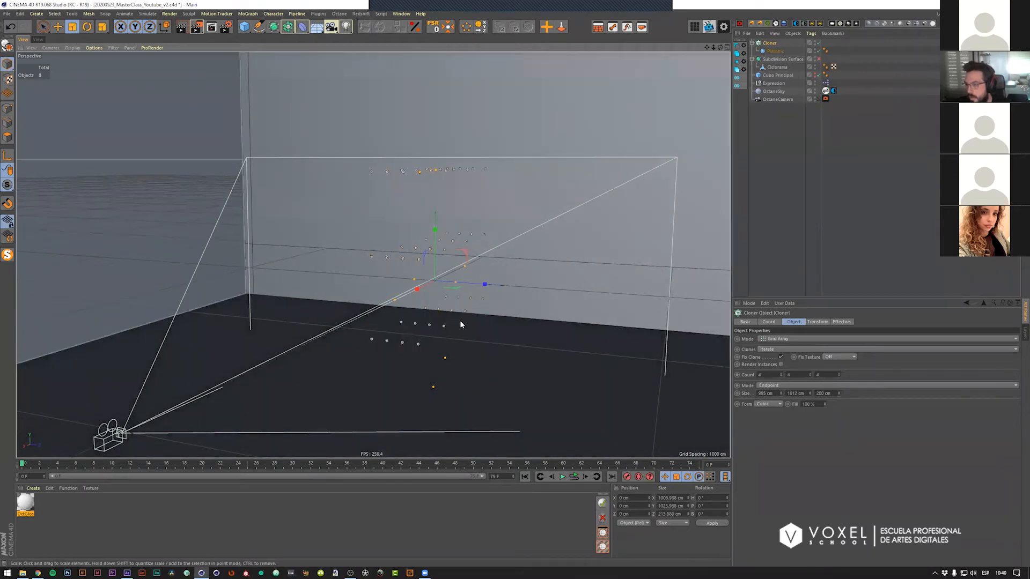
drag(838, 393, 873, 374)
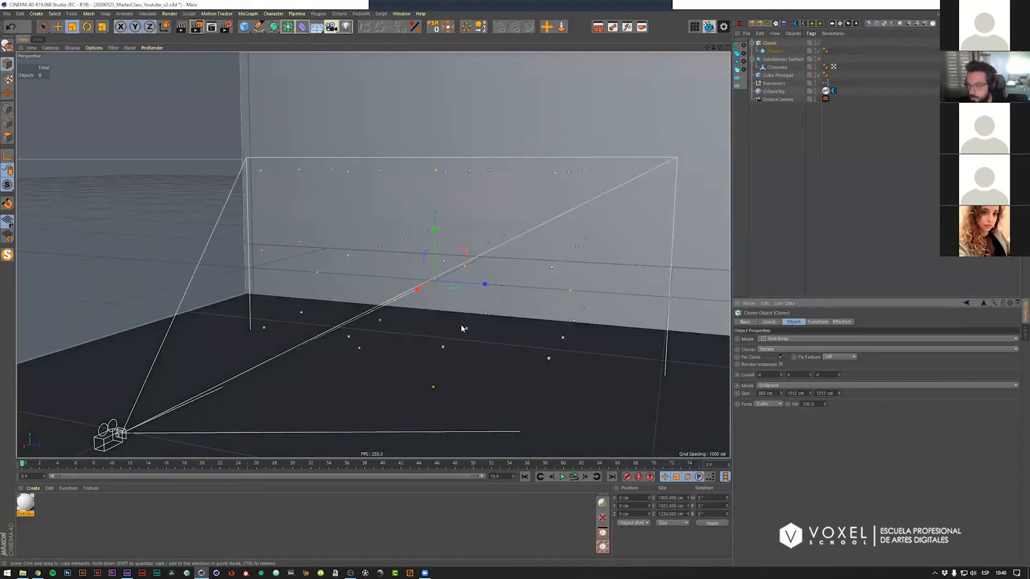
Step: Move the Cloner upward above the floor and look at the scene through the OctaneCamera
scroll(456, 343, down, 3)
mouse_move(437, 338)
alt+mouse_down()
mouse_move(433, 311)
mouse_move(466, 317)
mouse_move(455, 310)
mouse_move(499, 297)
mouse_move(448, 261)
mouse_move(450, 234)
mouse_move(436, 278)
mouse_move(400, 278)
mouse_move(627, 121)
mouse_move(821, 99)
mouse_move(433, 233)
mouse_move(414, 140)
mouse_move(342, 208)
mouse_move(416, 155)
alt+mouse_up()
scroll(500, 289, up, 2)
key(e)
click(818, 99)
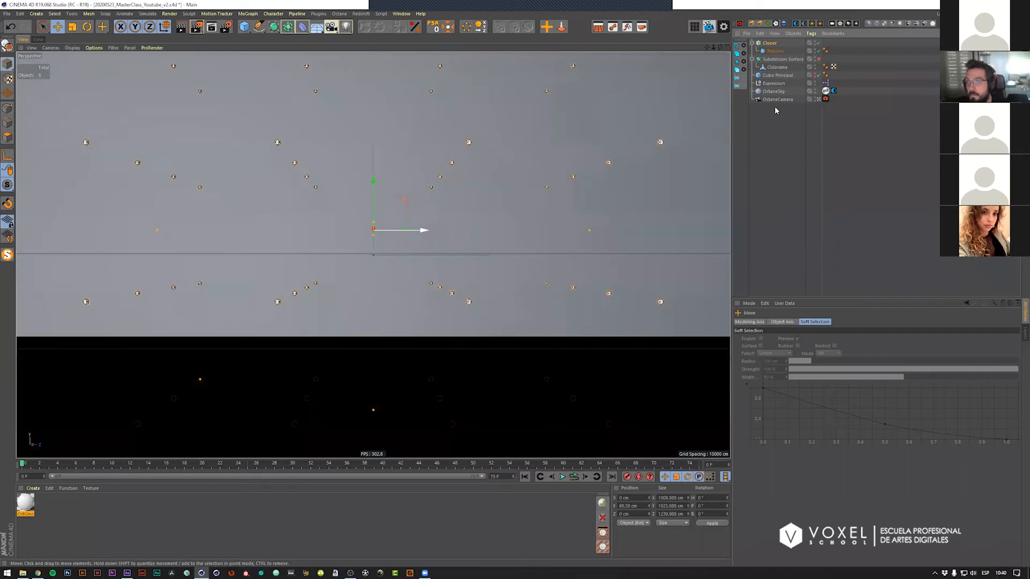
Step: Add a MoGraph Random effector to the Cloner
click(770, 43)
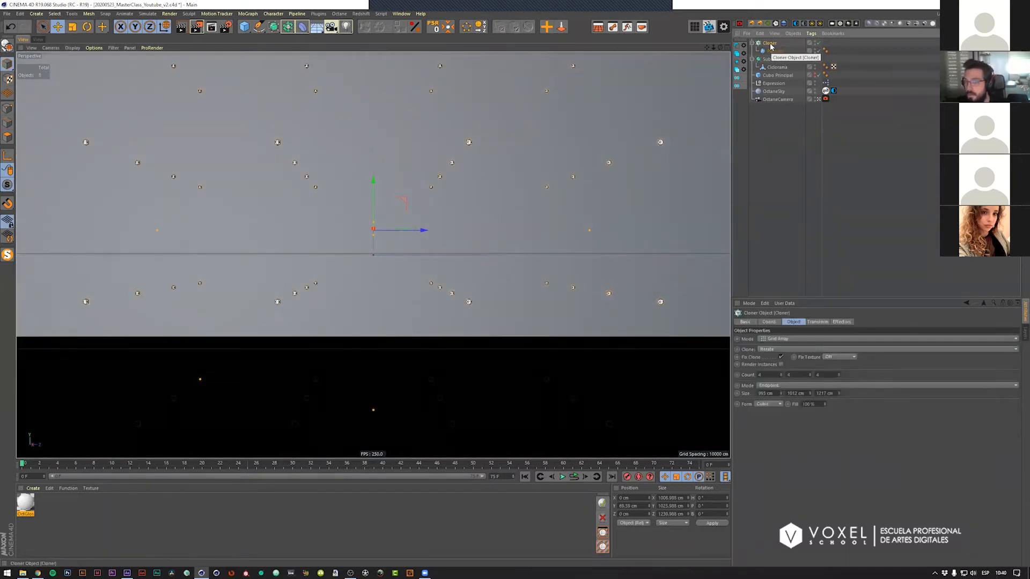
click(843, 322)
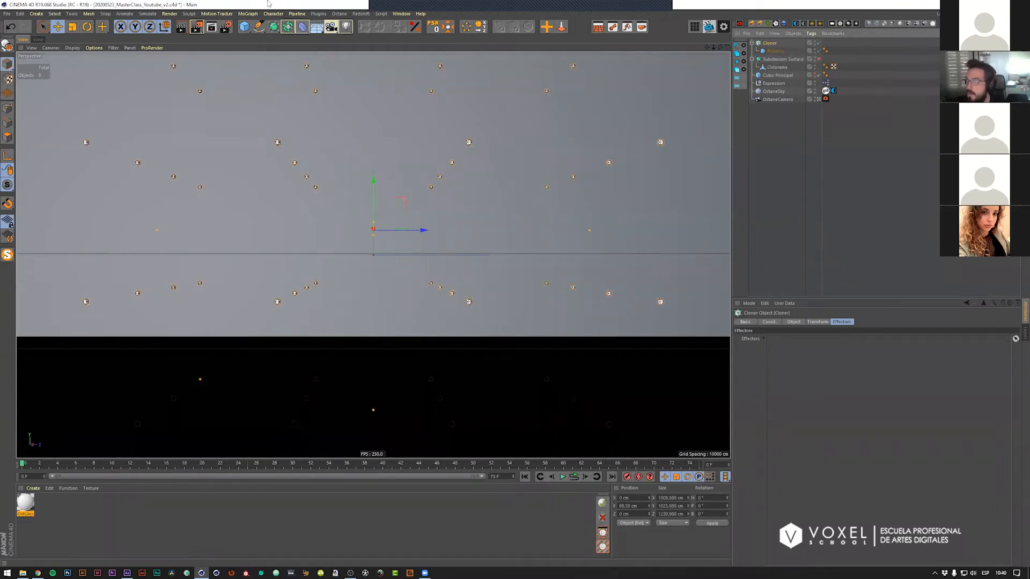
click(248, 15)
mouse_move(257, 26)
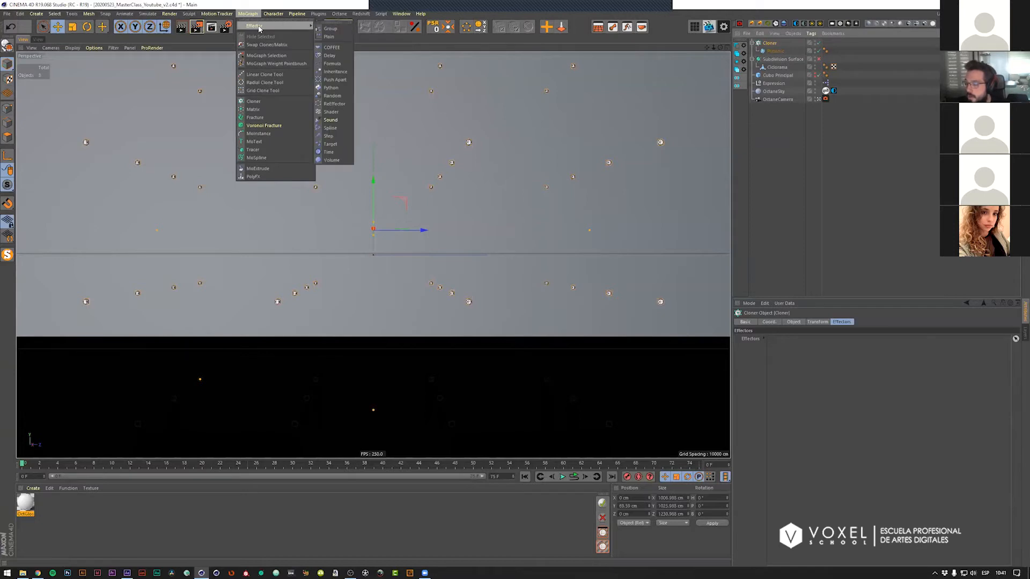
click(333, 97)
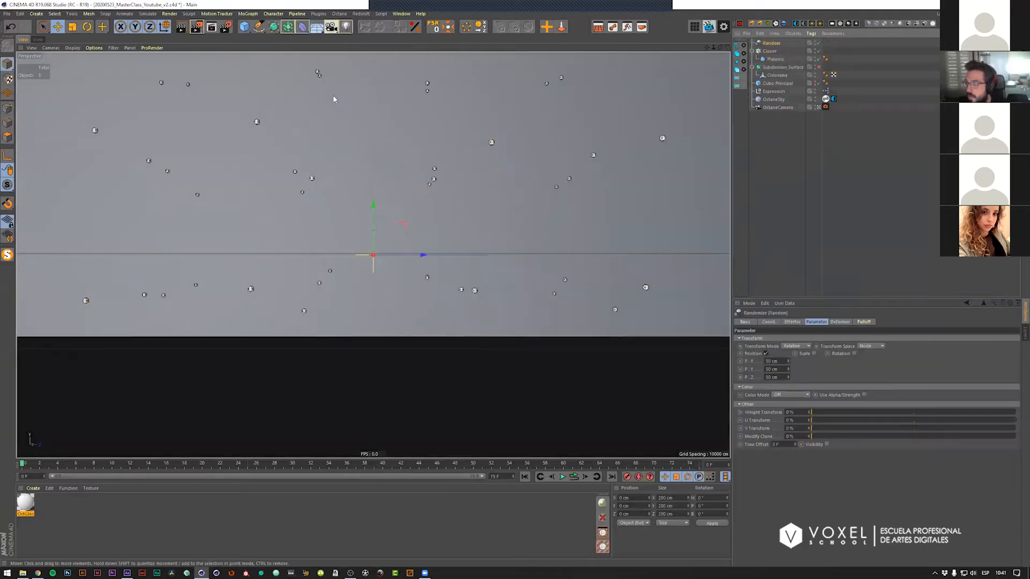
Step: Check the Cloner's effector list for the Random effector and open that effector's transform parameters
click(769, 51)
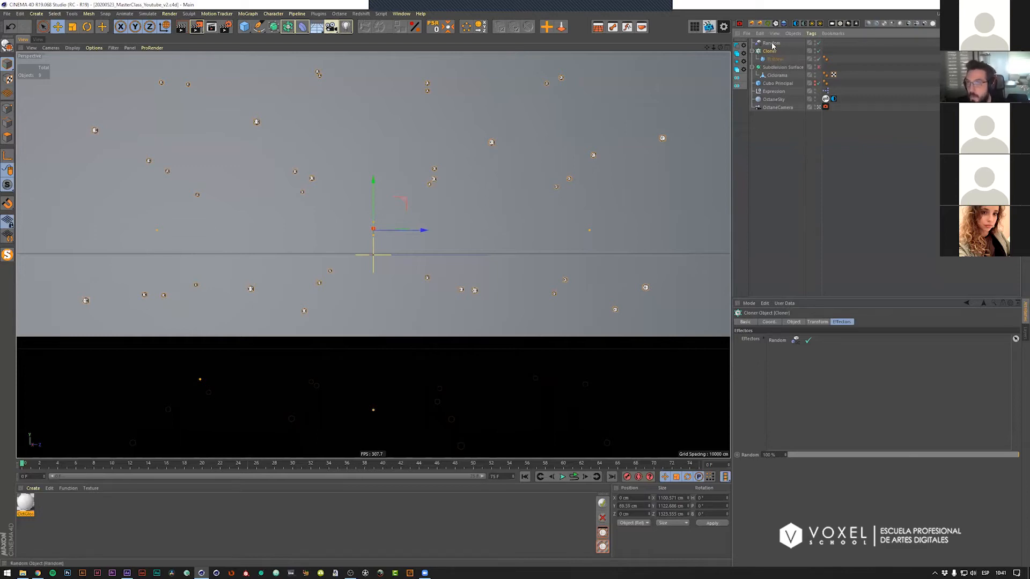
double_click(777, 340)
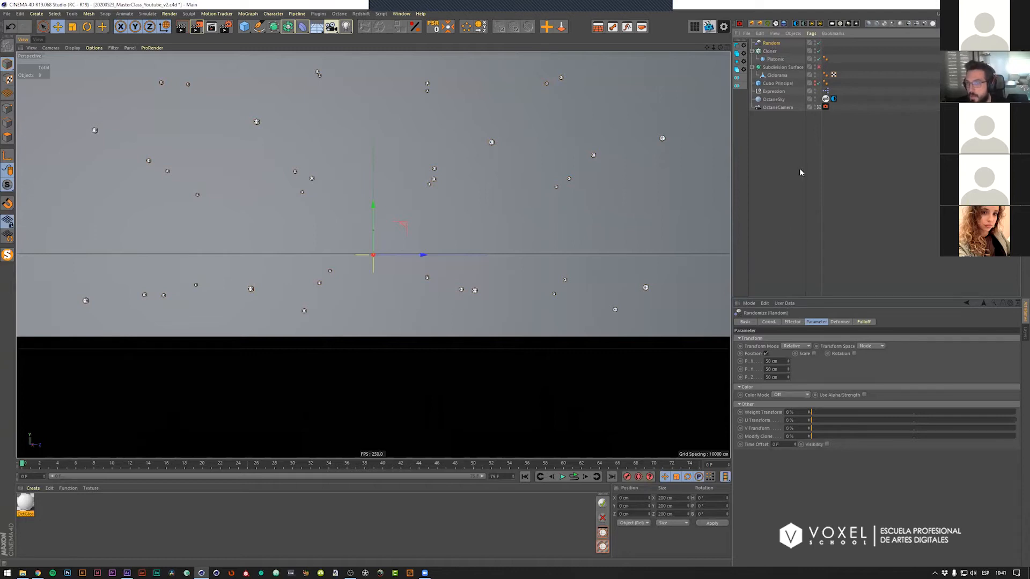
click(802, 322)
click(811, 322)
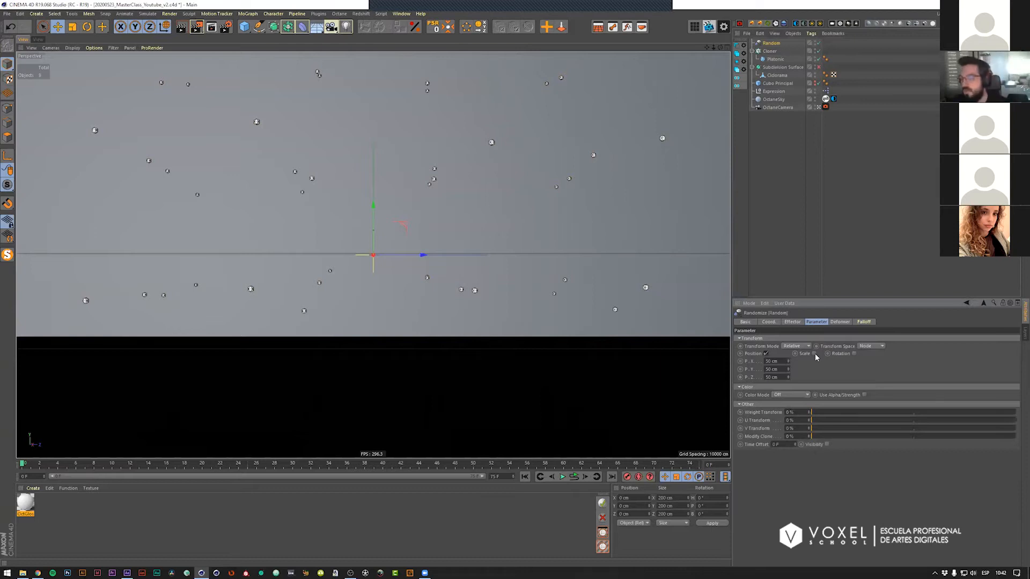
Step: Enable rotation on the Random effector and set its H, P and B rotation to 360° each
click(855, 354)
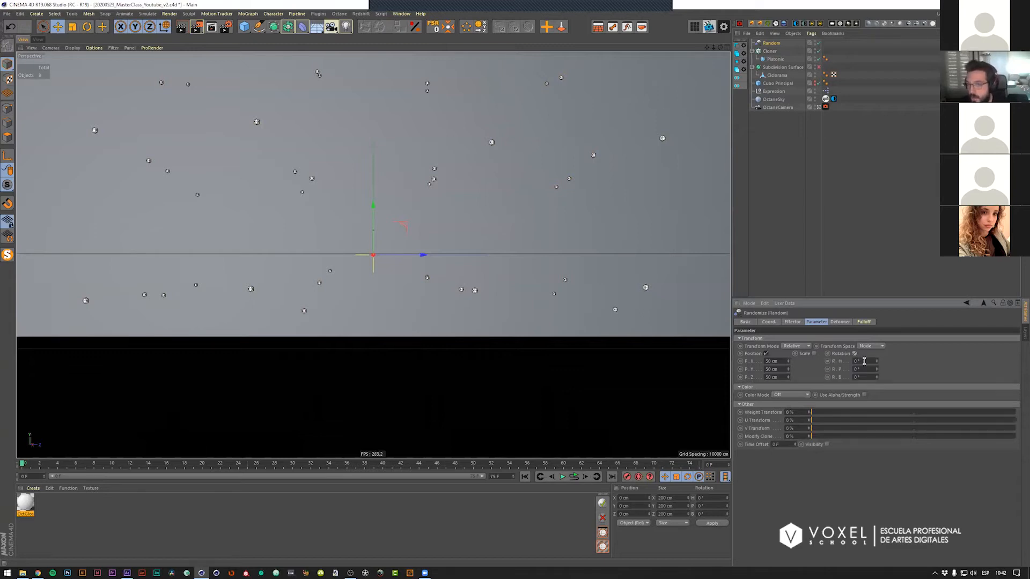
click(864, 360)
text(360)
key(Tab)
text(360)
key(Tab)
text(360)
key(Return)
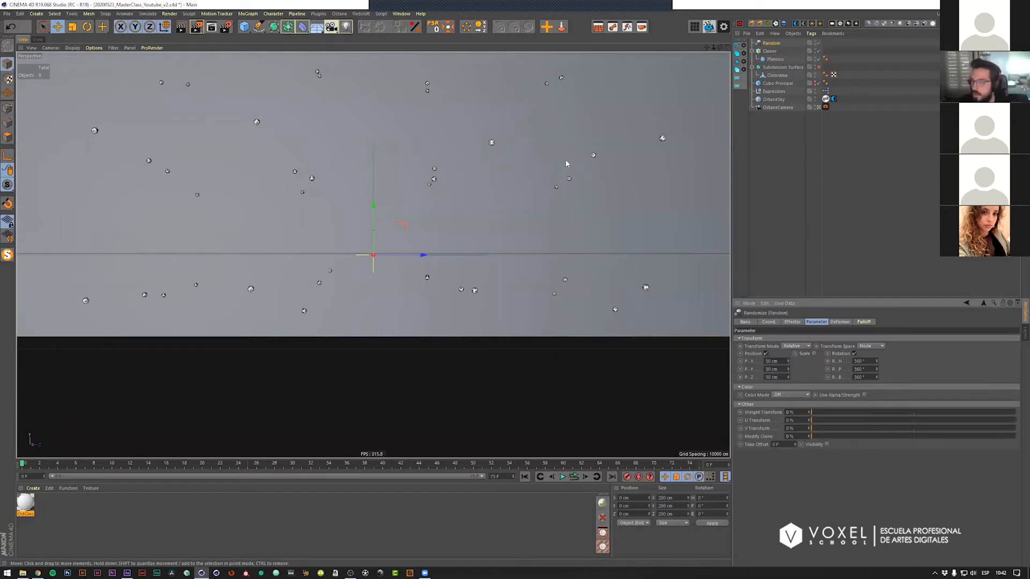
click(863, 361)
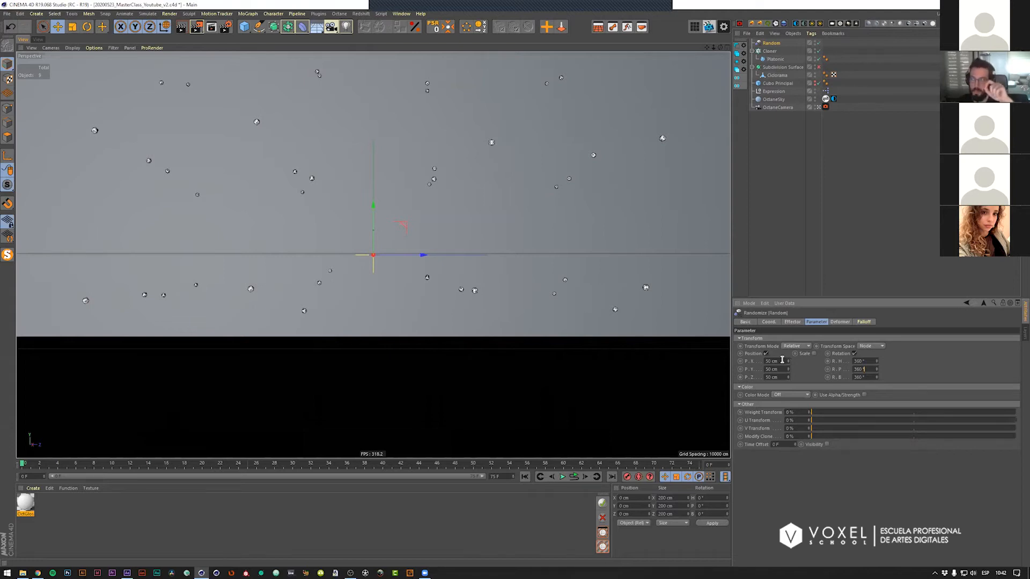
Step: Set the Random effector's X, Y and Z position offsets to 0 cm
drag(782, 361, 745, 362)
text(0)
key(Tab)
text(0)
key(Tab)
text(0)
key(Return)
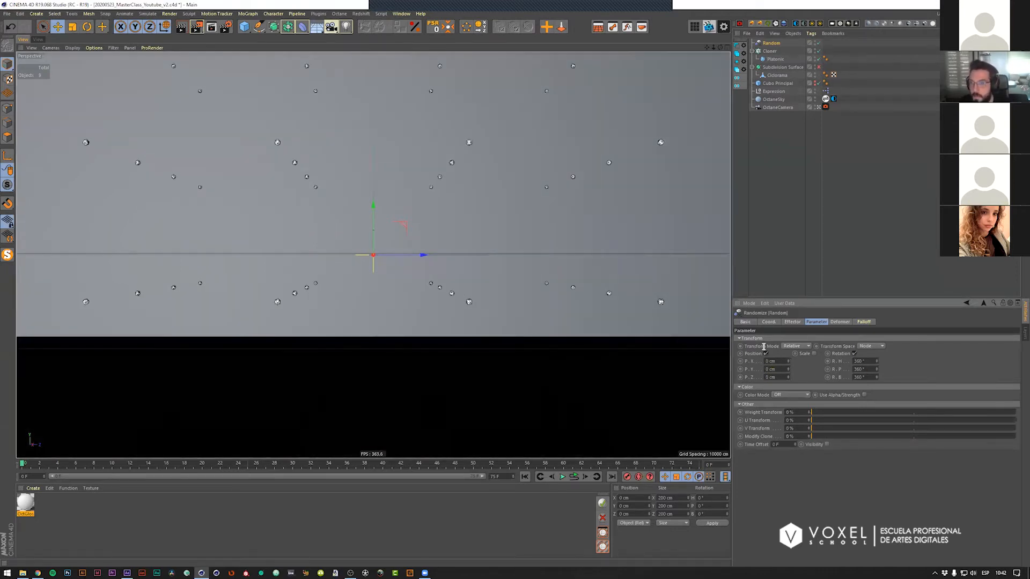
Step: Try a position offset of 250 cm in X, Y and Z on the Random effector
drag(788, 361, 743, 361)
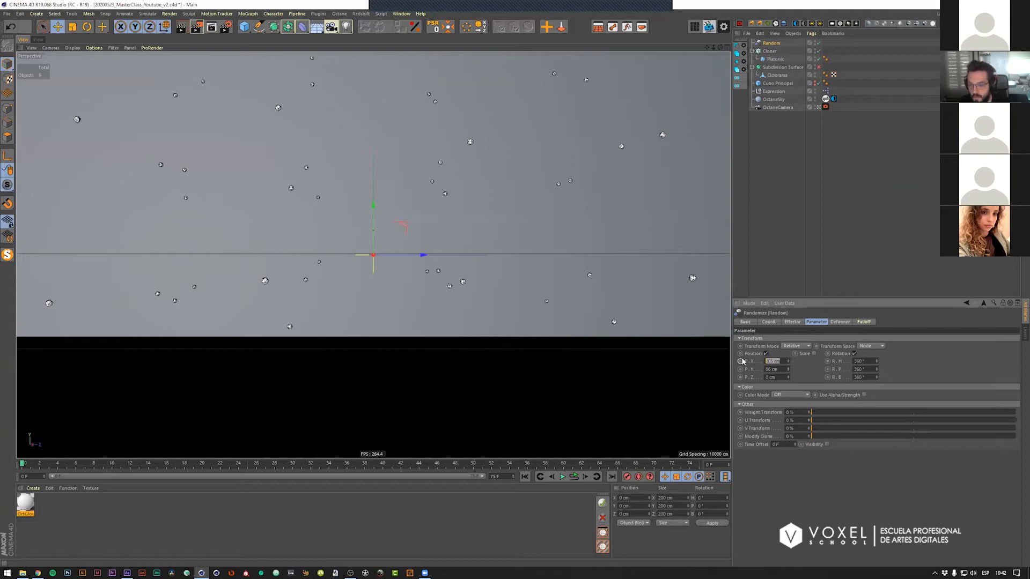
text(250)
key(Tab)
text(250)
key(Tab)
text(250)
key(Return)
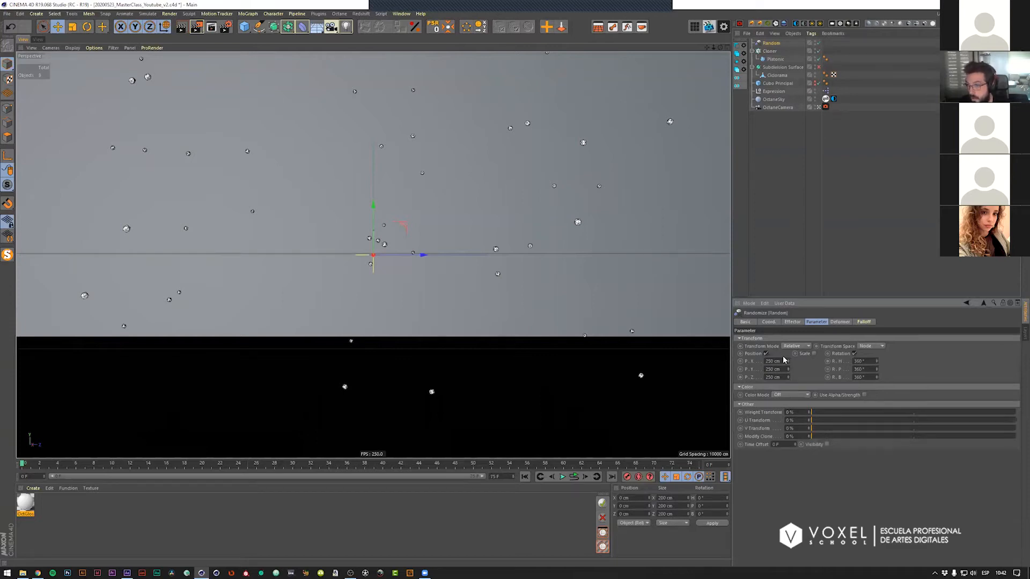
Step: Try a position offset of 200 cm on all three axes of the Random effector
drag(781, 361, 748, 363)
text(250)
key(Tab)
text(200)
key(Tab)
text(200)
key(Return)
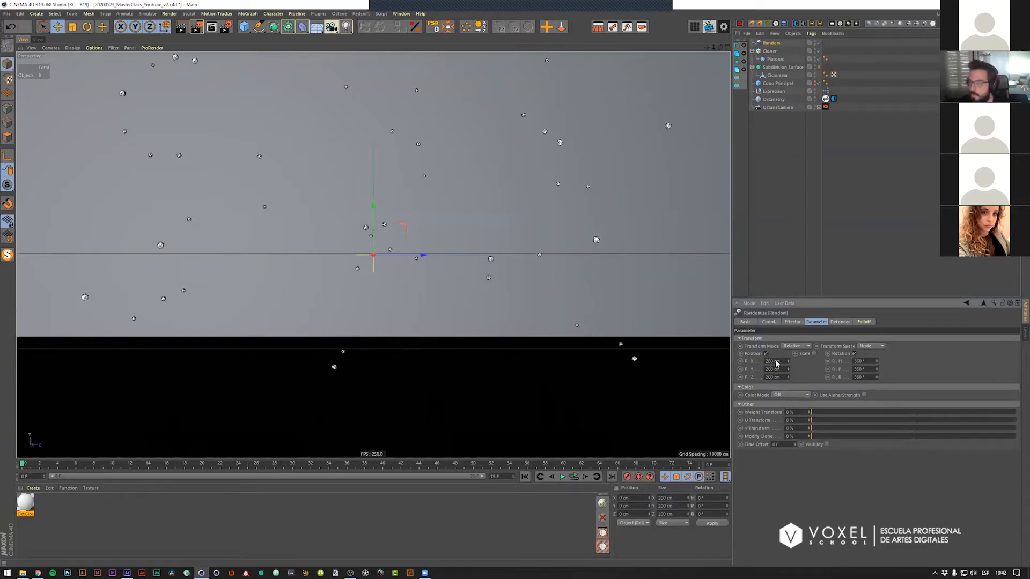
Step: Set the Random effector's X, Y and Z position offsets to 300 cm
drag(782, 362, 732, 363)
text(300)
key(Tab)
text(300)
key(Tab)
text(300)
key(Return)
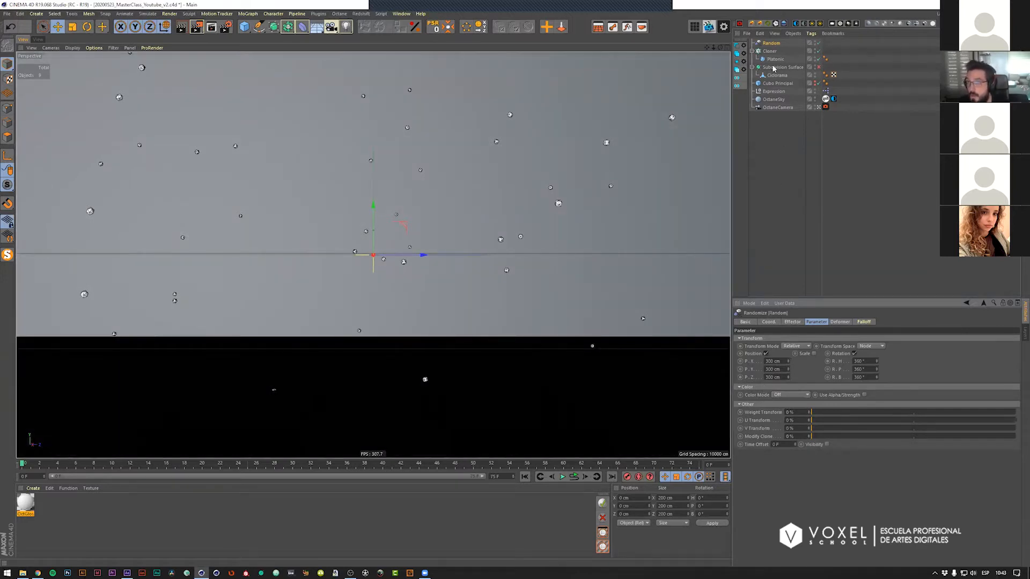
Step: Try different seeds for the Random effector, stepping the value down to 12336 to vary the clone distribution
click(793, 322)
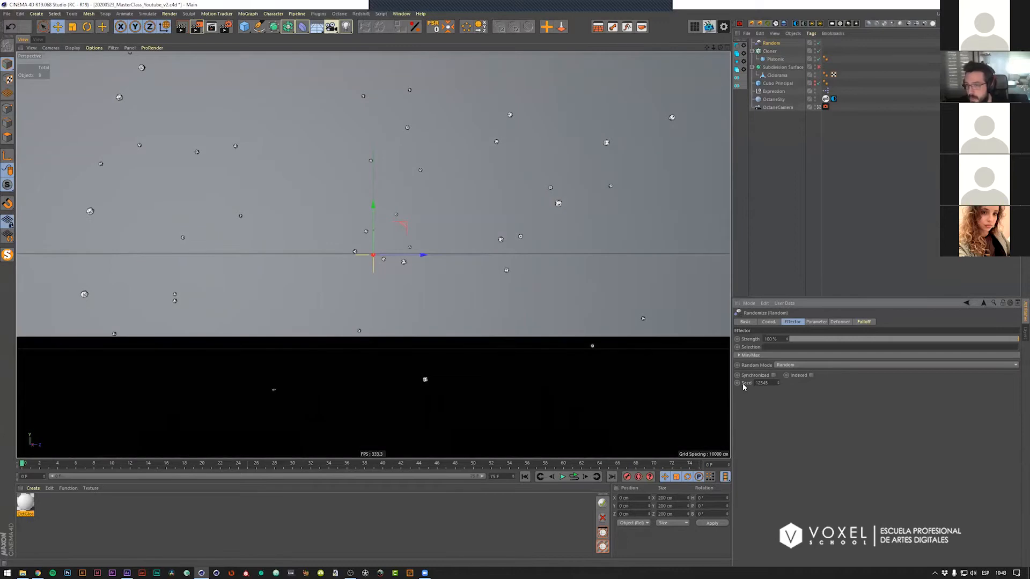
double_click(775, 383)
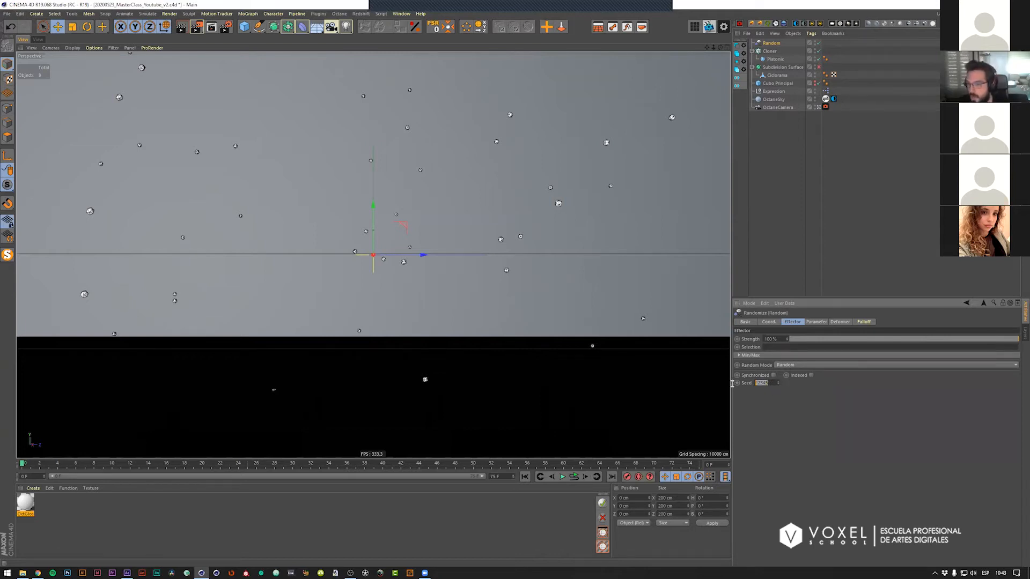
click(778, 384)
click(778, 384)
click(778, 384)
click(778, 384)
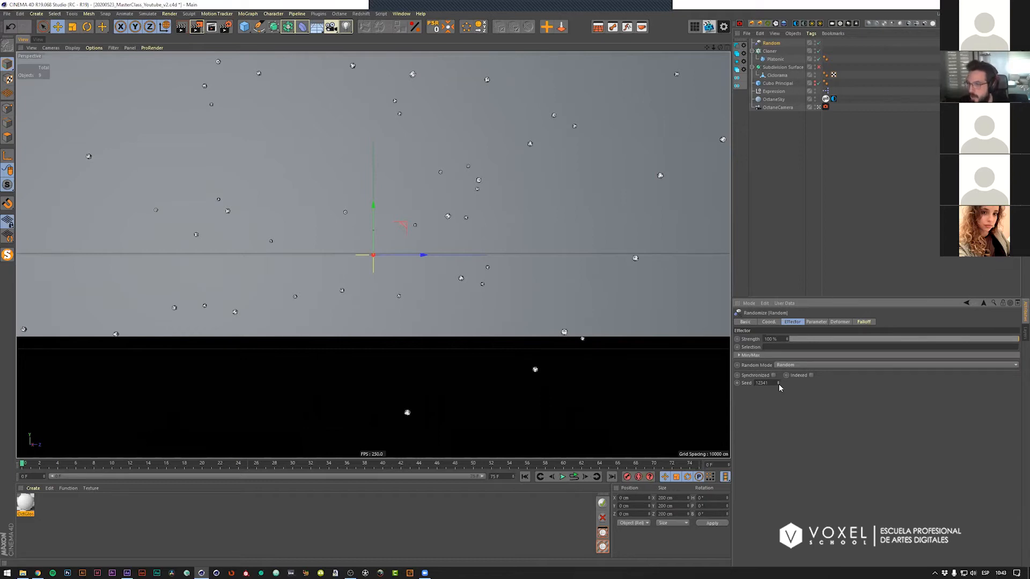
click(778, 384)
click(778, 384)
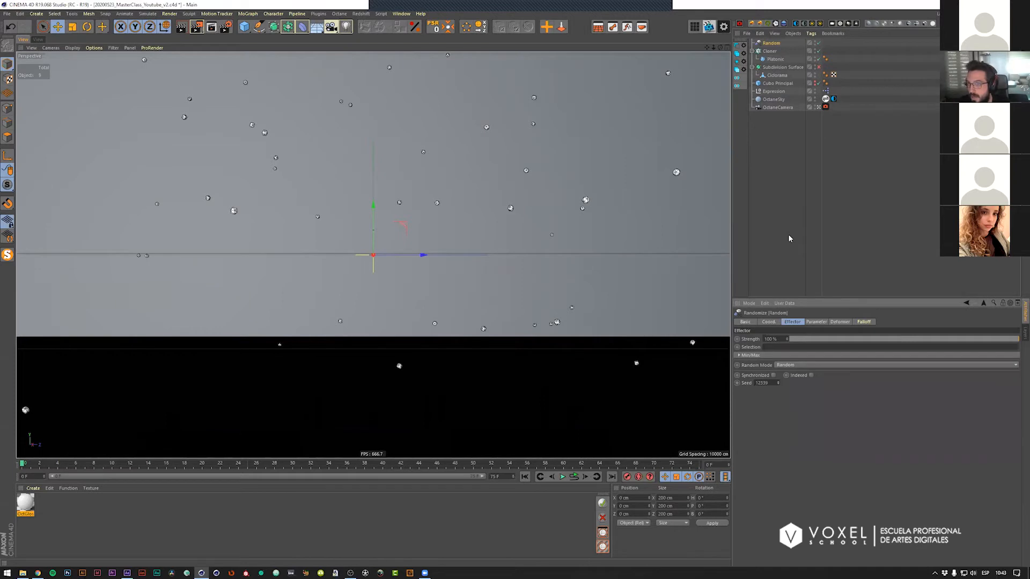
click(813, 324)
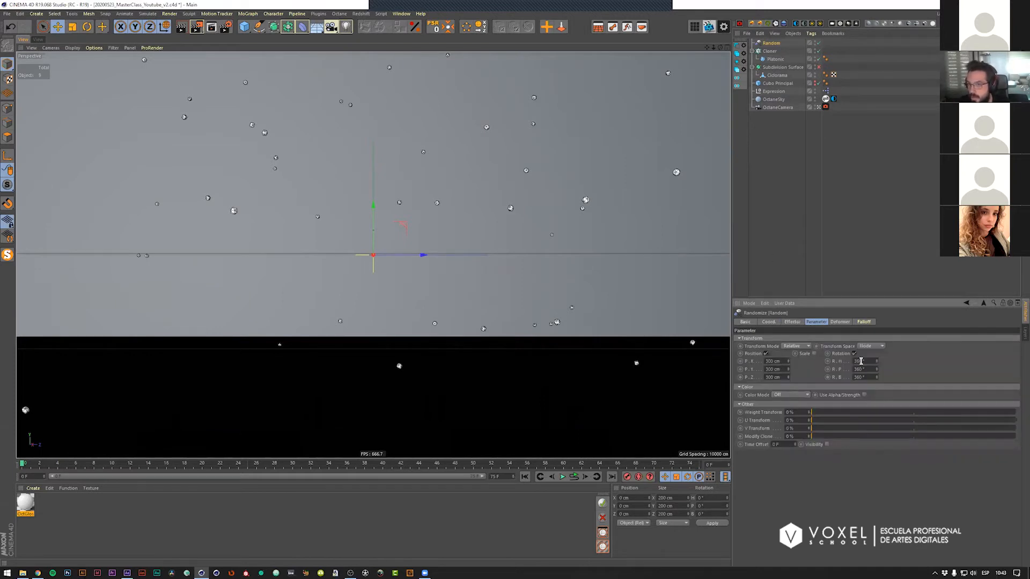
click(788, 322)
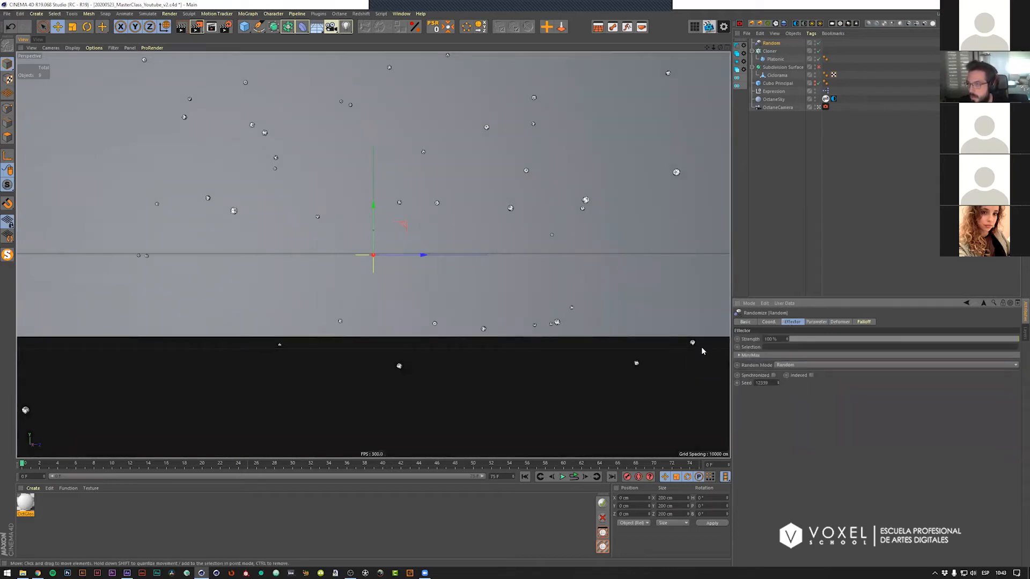
click(779, 385)
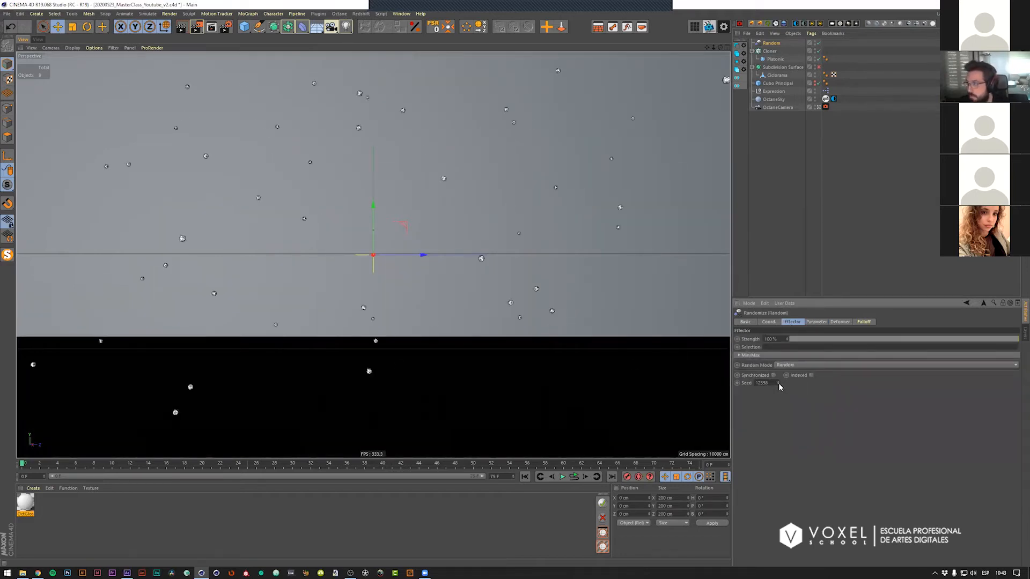
click(779, 385)
click(779, 385)
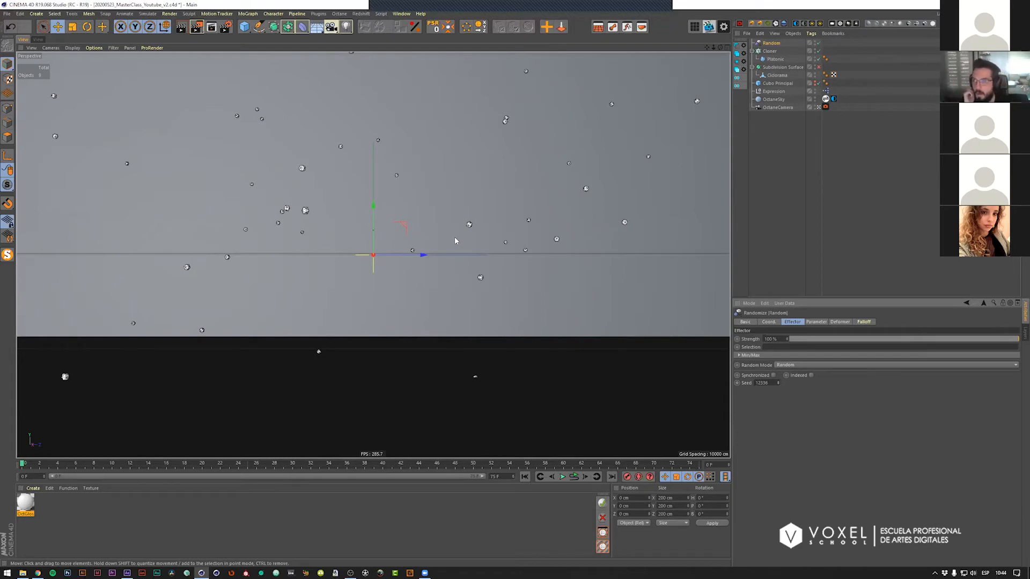
Step: Lower the Cloner slightly along the Y axis and deselect it
click(687, 95)
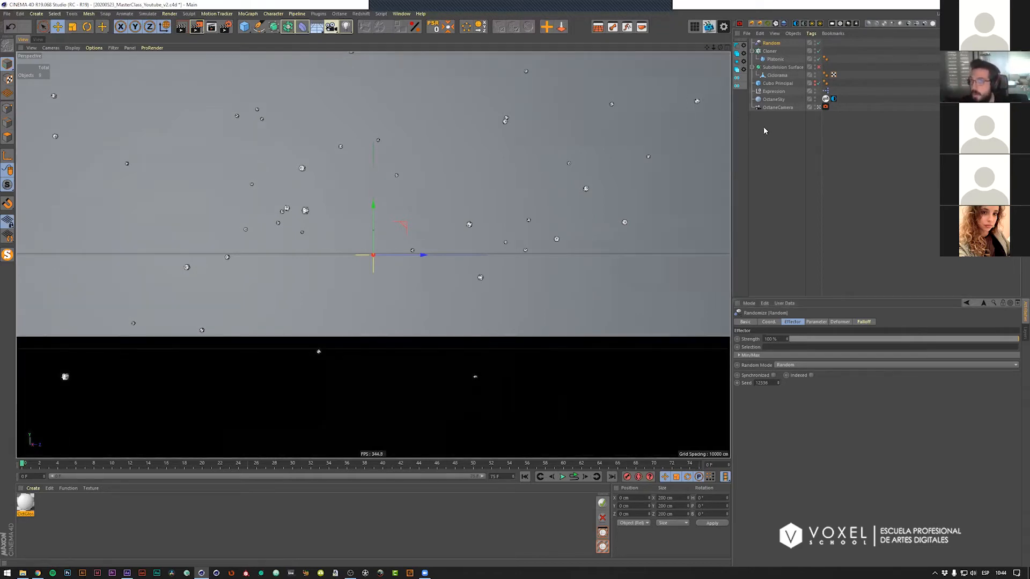
click(767, 52)
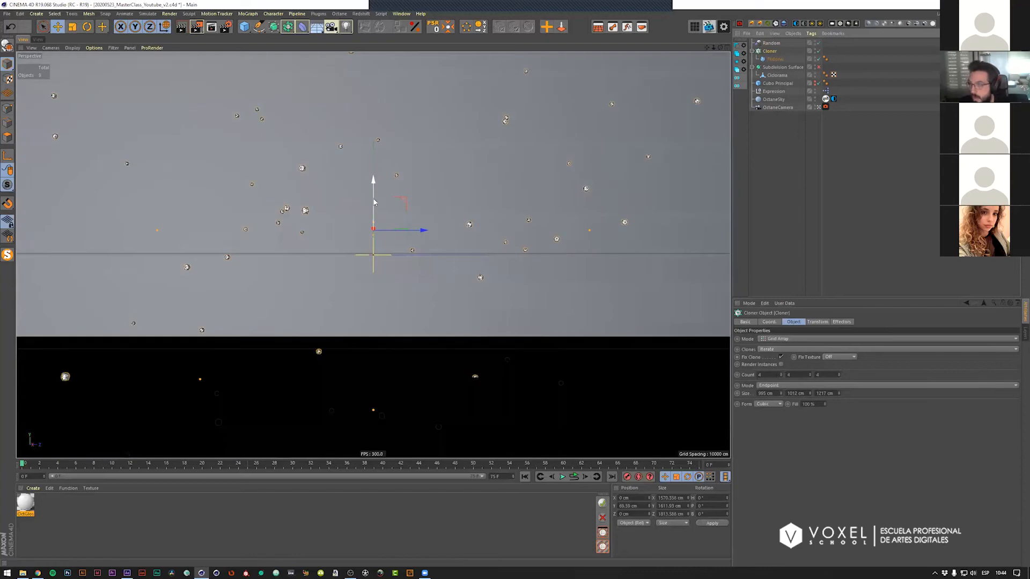
drag(373, 182, 378, 191)
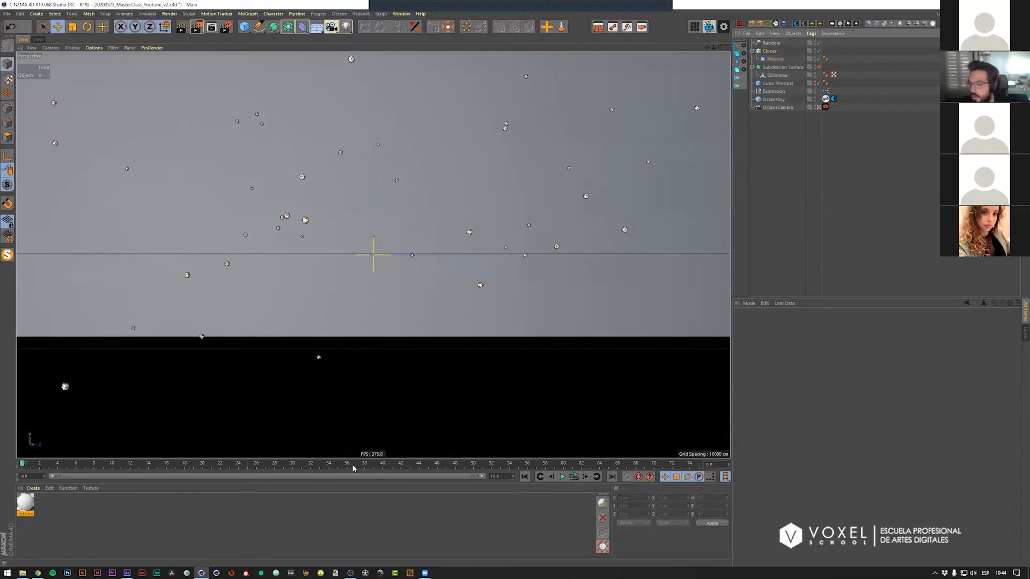
click(429, 373)
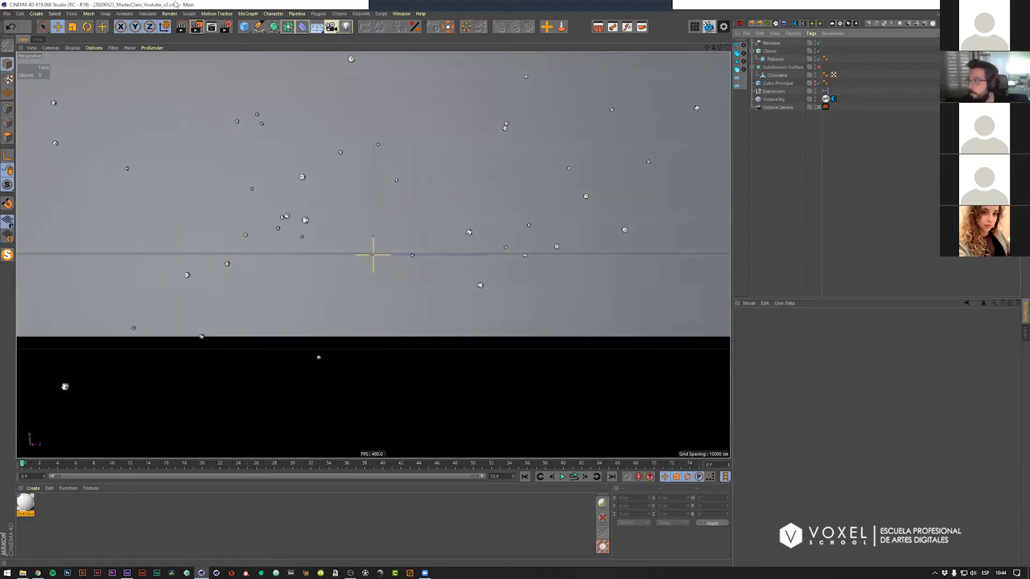
Step: Make the Cube Principal visible again and view the clones around it from outside the Octane camera, returning to the camera view
click(815, 83)
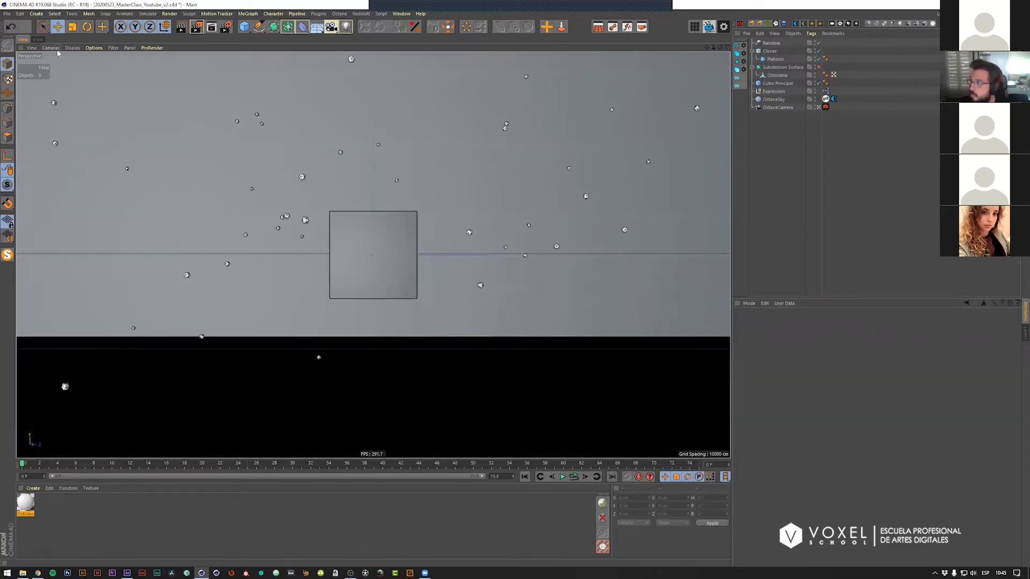
click(818, 108)
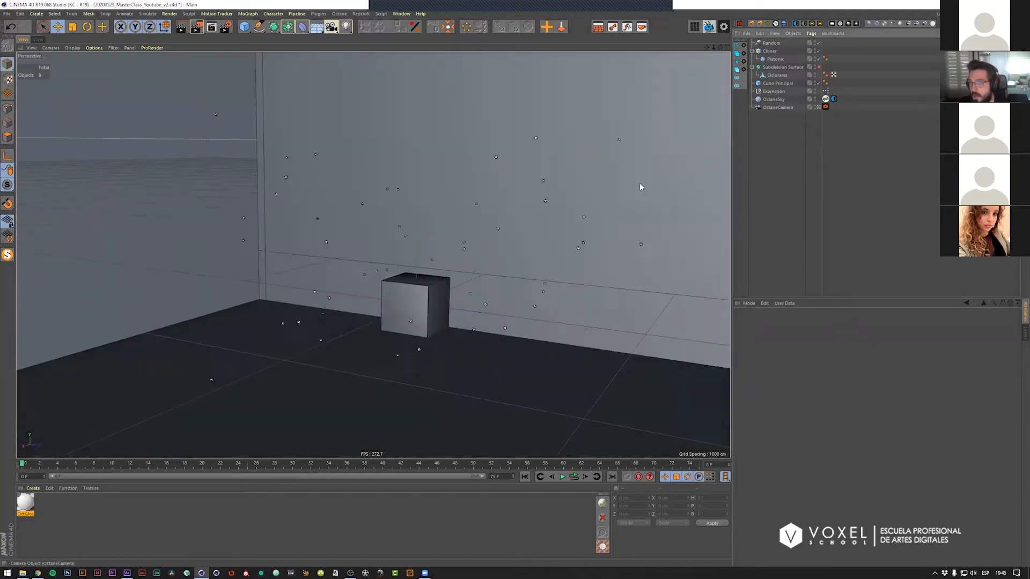
alt+drag(430, 292, 488, 279)
alt+drag(868, 88, 819, 109)
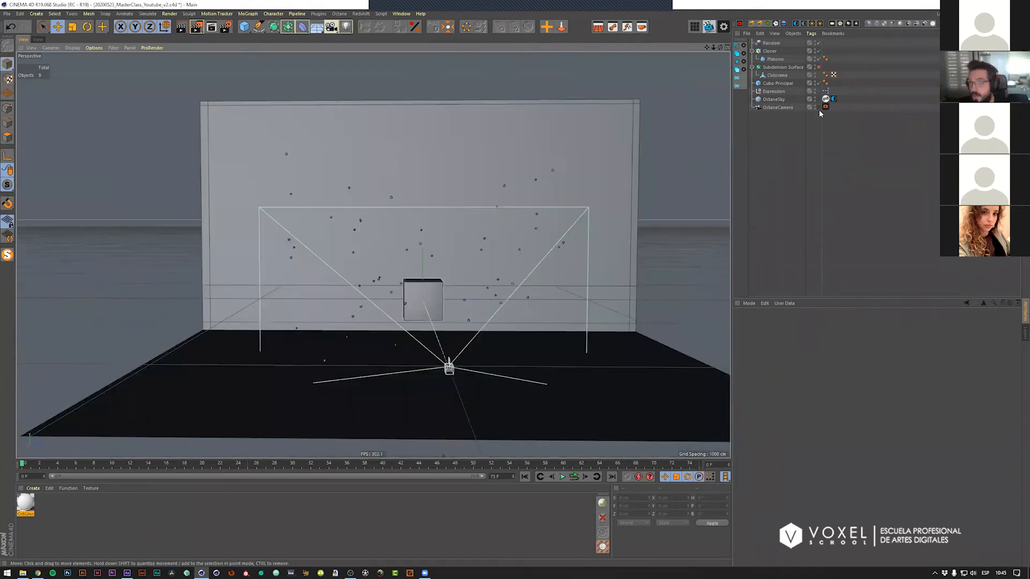
scroll(470, 328, up, 4)
scroll(360, 288, up, 2)
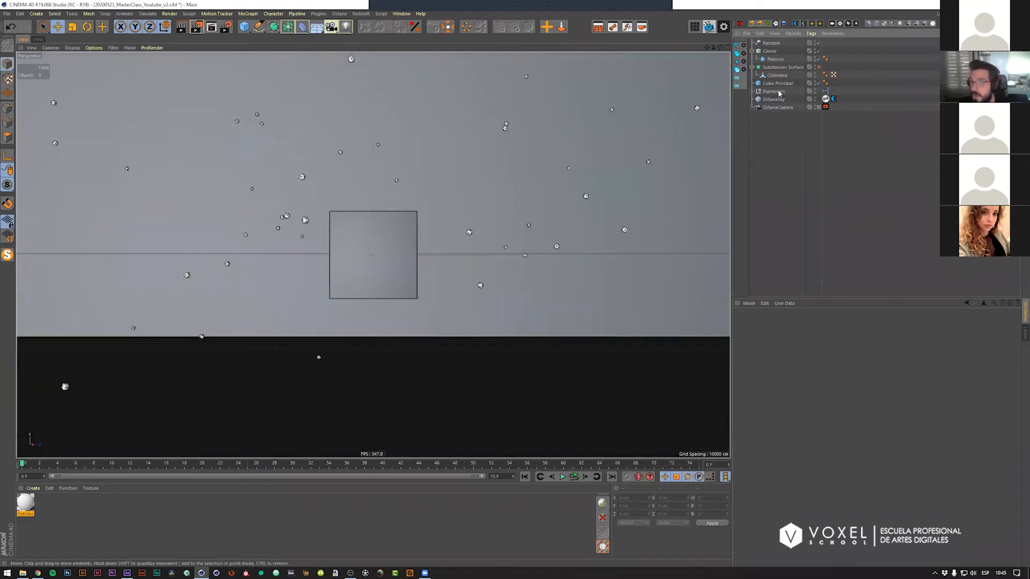
Step: Enable the cyclorama's Subdivision Surface and inspect the curved backdrop from outside the Octane camera before returning to the camera view
click(786, 69)
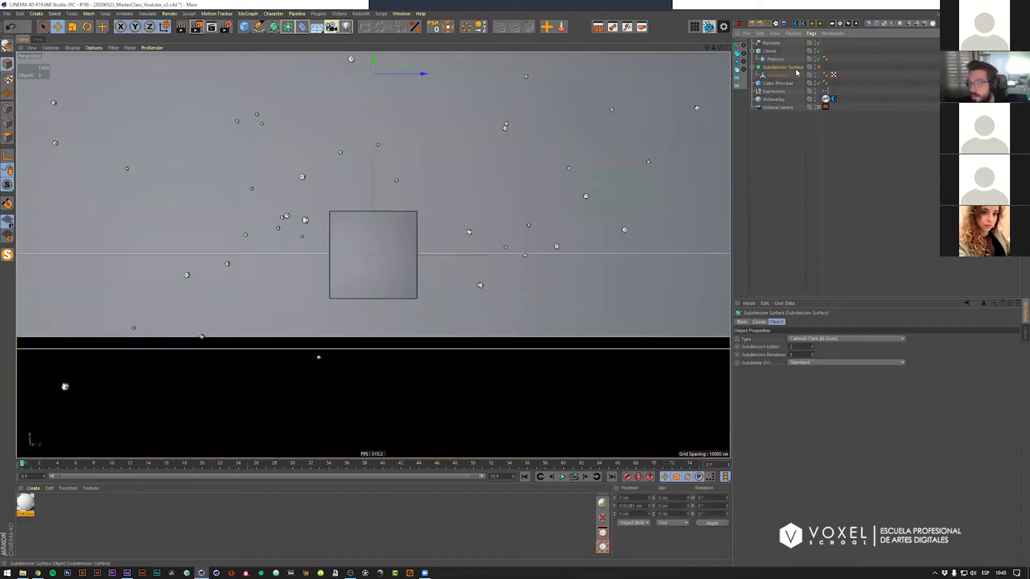
click(818, 107)
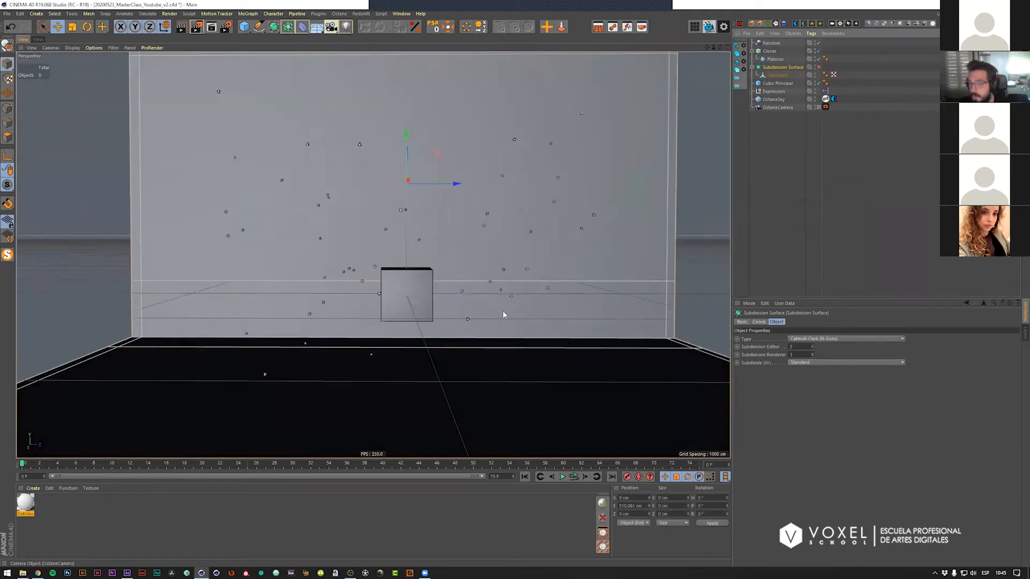
mouse_move(473, 330)
alt+mouse_down()
mouse_move(533, 291)
mouse_move(477, 336)
alt+mouse_up()
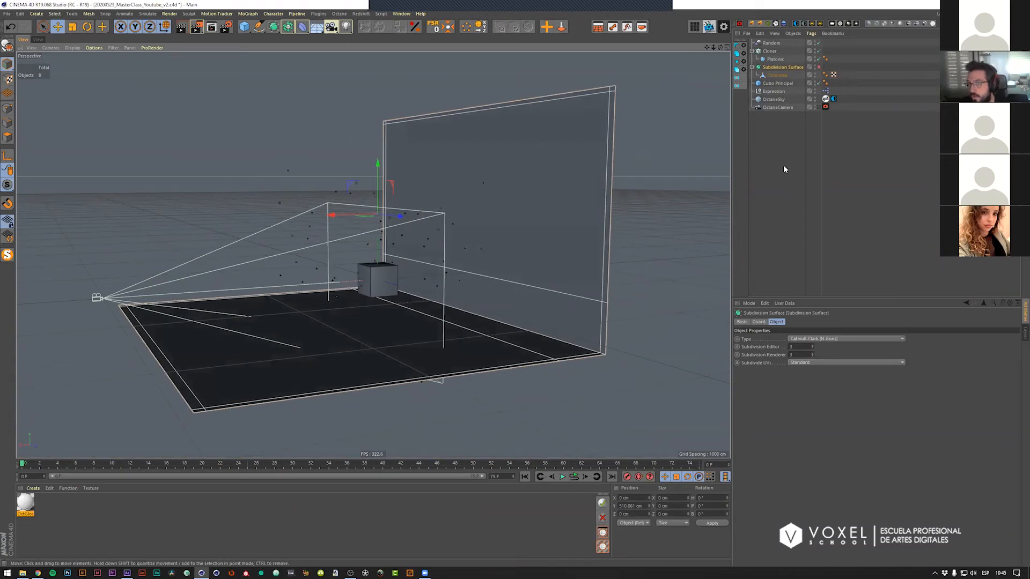
click(819, 67)
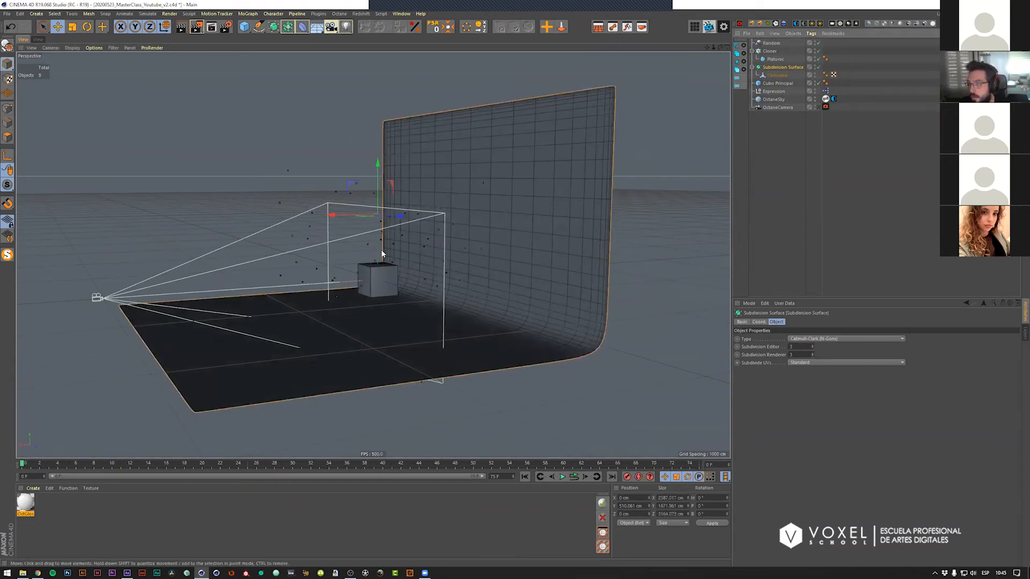
alt+drag(458, 281, 550, 266)
alt+drag(413, 370, 485, 312)
alt+right_drag(485, 313, 513, 344)
scroll(536, 348, up, 10)
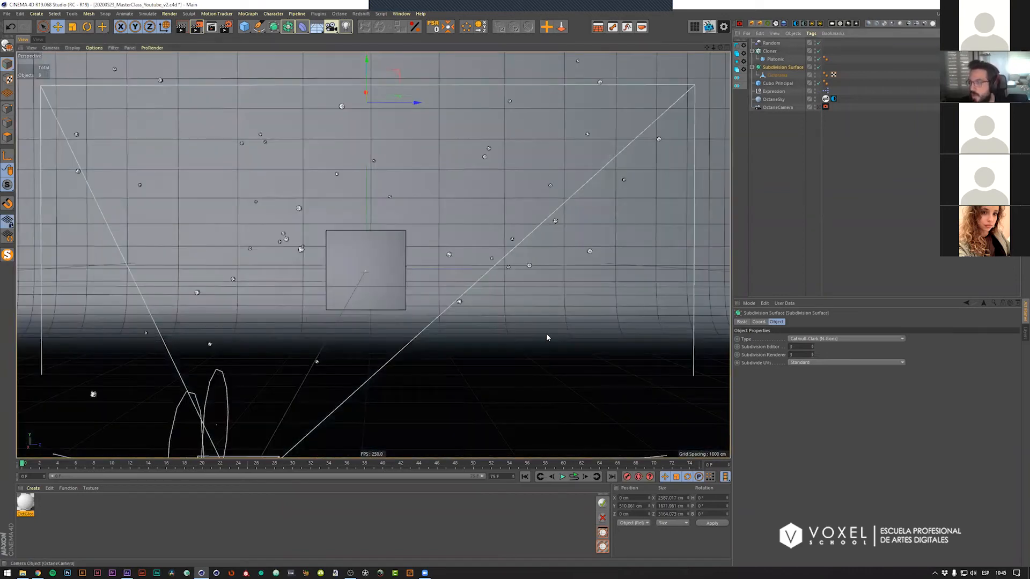
click(844, 178)
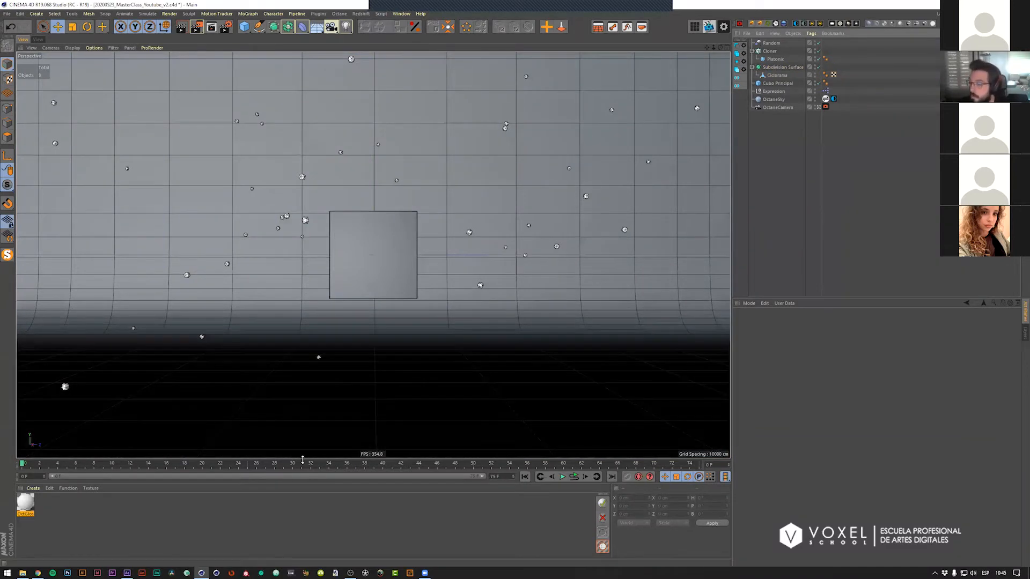
Step: Move the playhead to frame 48 and open the project settings to examine the project frame rate
click(455, 464)
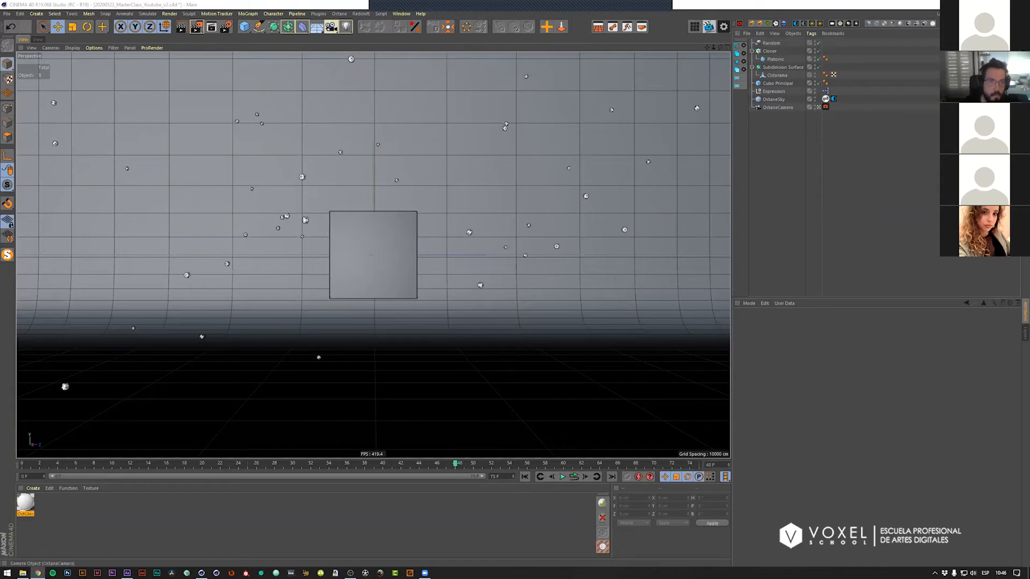
click(752, 4)
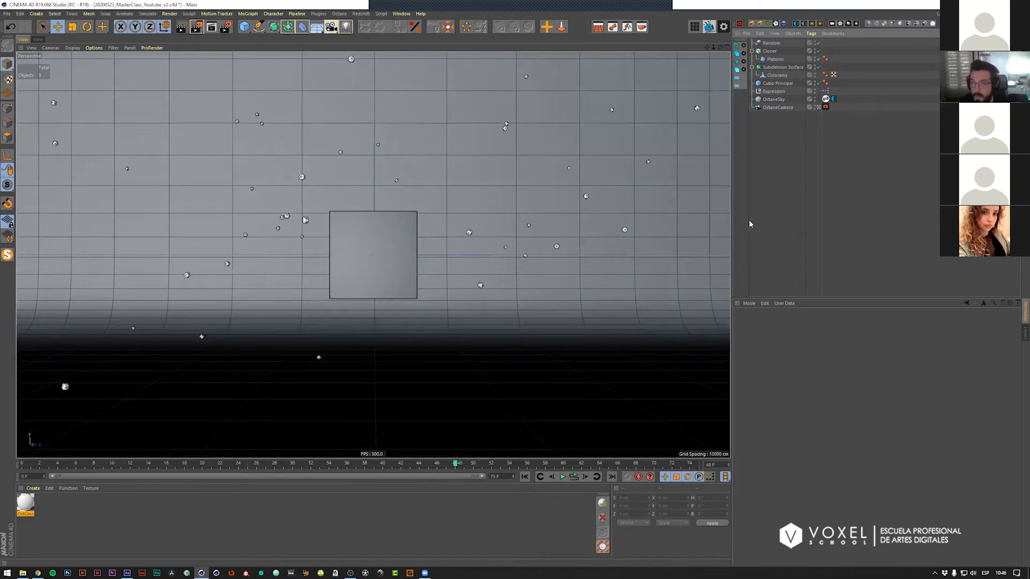
key(ctrl+d)
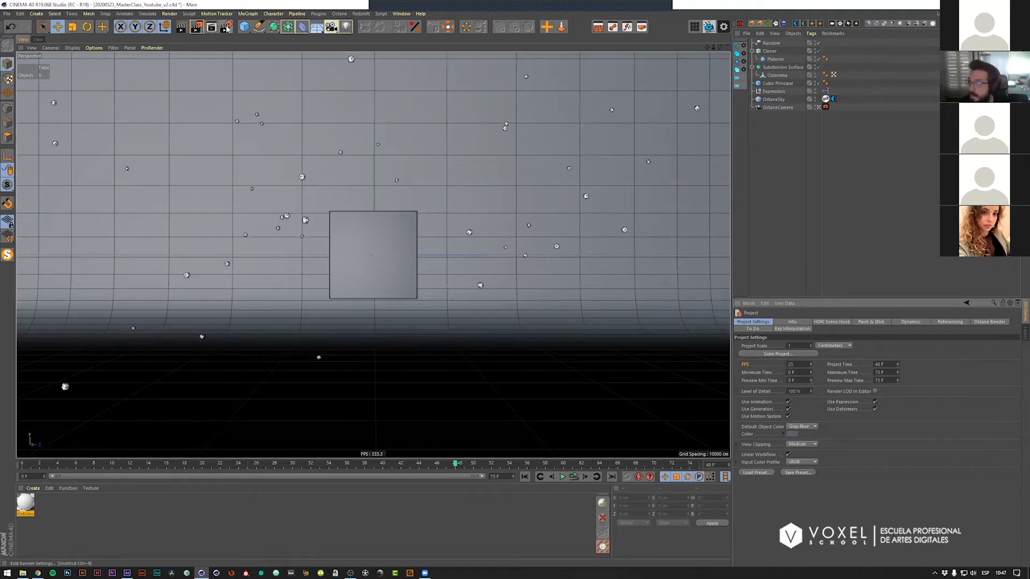
Step: Check the frame rate in the render output settings, moving the playhead to frame 45, and close the settings
click(226, 28)
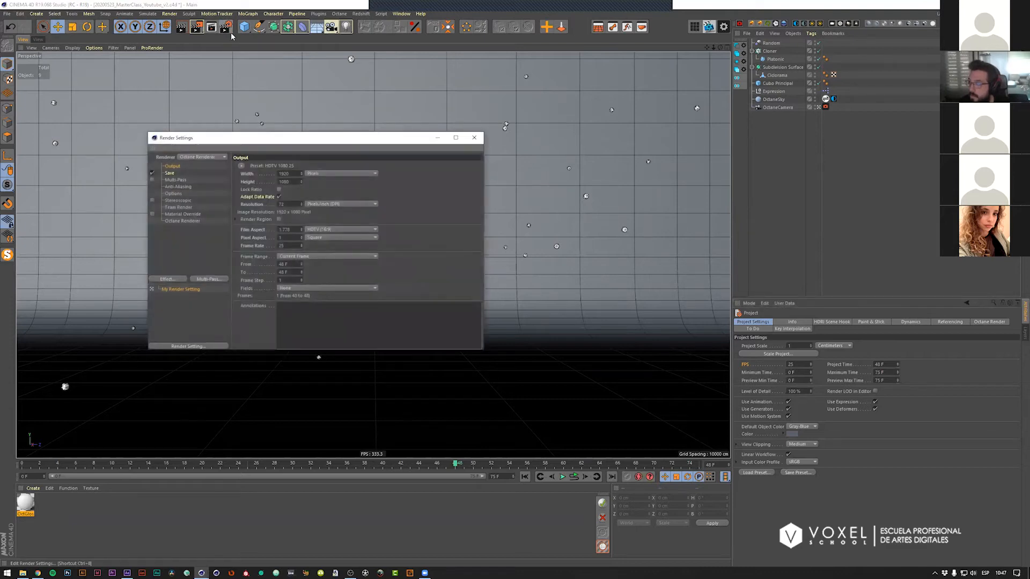
drag(287, 141, 342, 134)
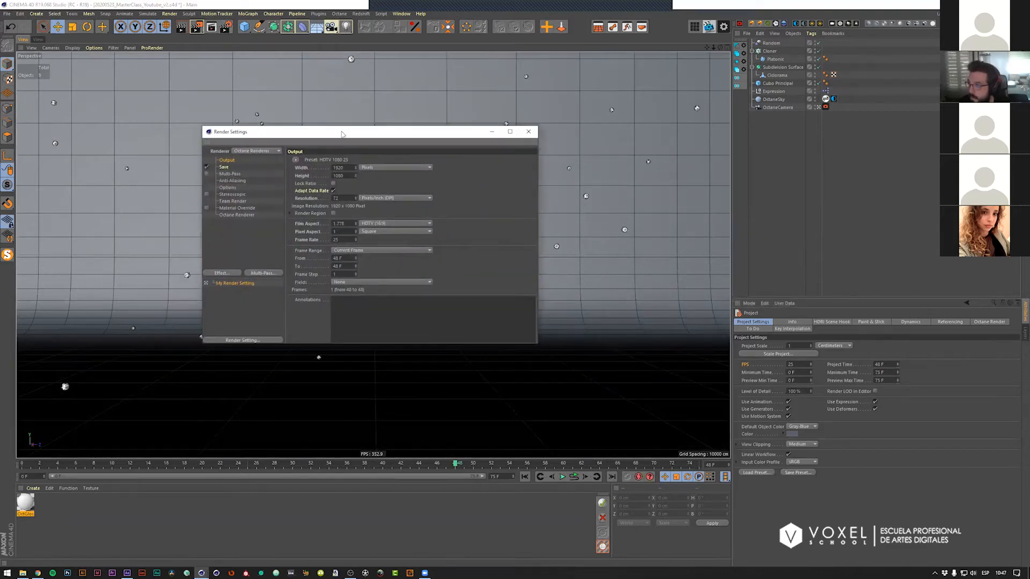
click(226, 169)
click(227, 161)
double_click(336, 240)
mouse_move(441, 465)
mouse_down()
mouse_move(372, 464)
mouse_move(428, 466)
mouse_up()
double_click(344, 239)
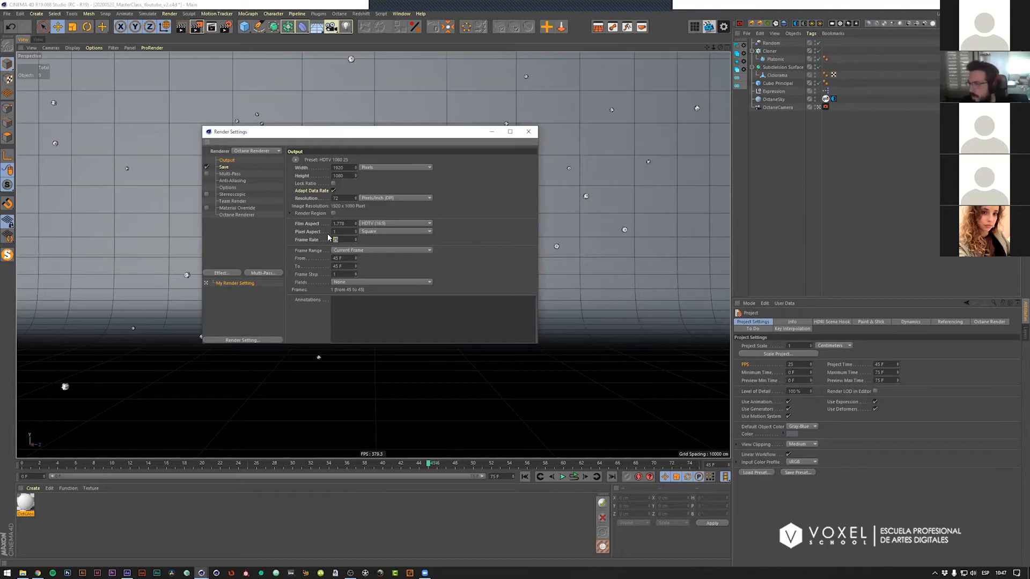
click(529, 132)
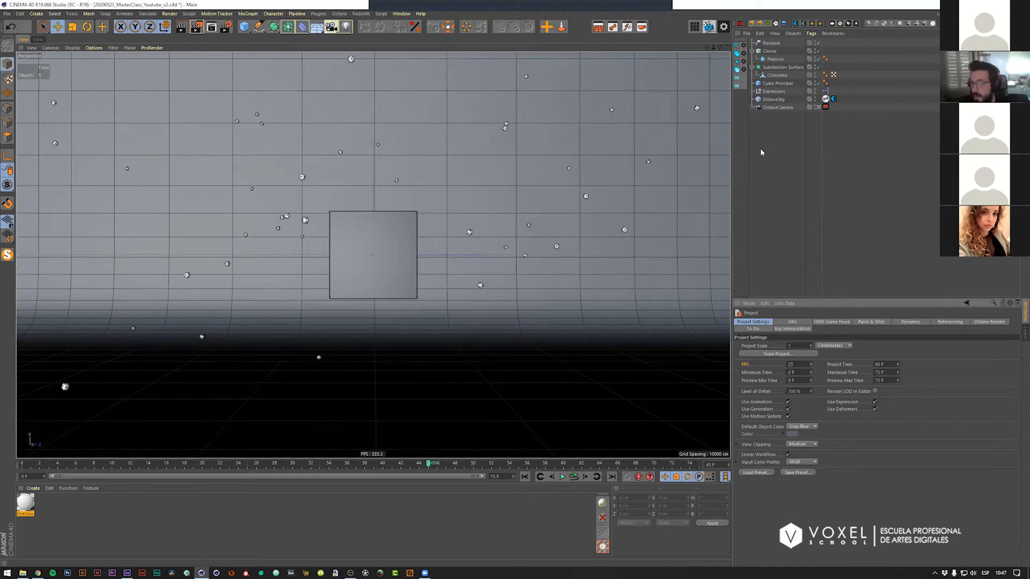
Step: Set the project length to 100 frames, extend the preview range to the full length, and go to frame 50
click(398, 248)
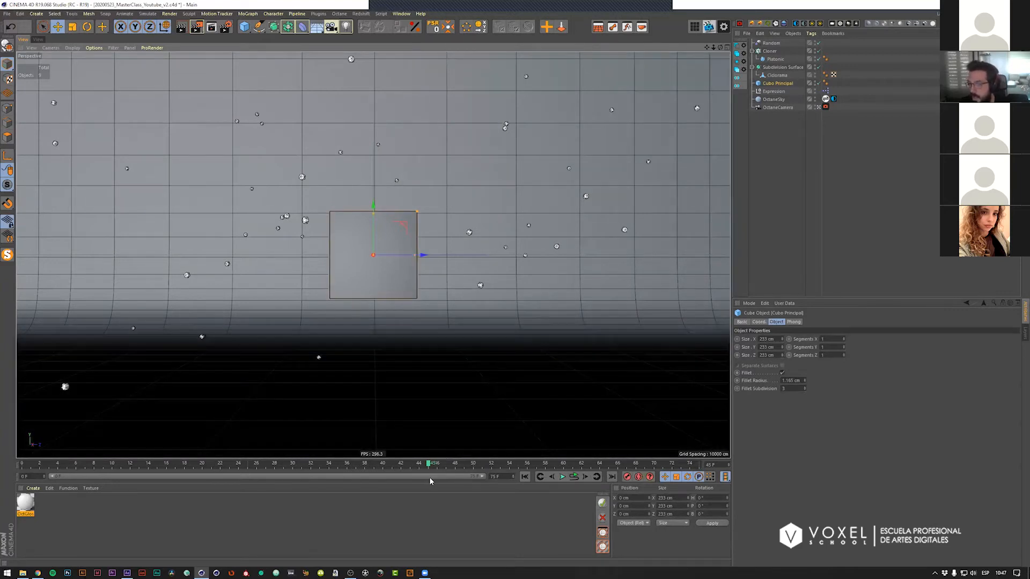
click(474, 464)
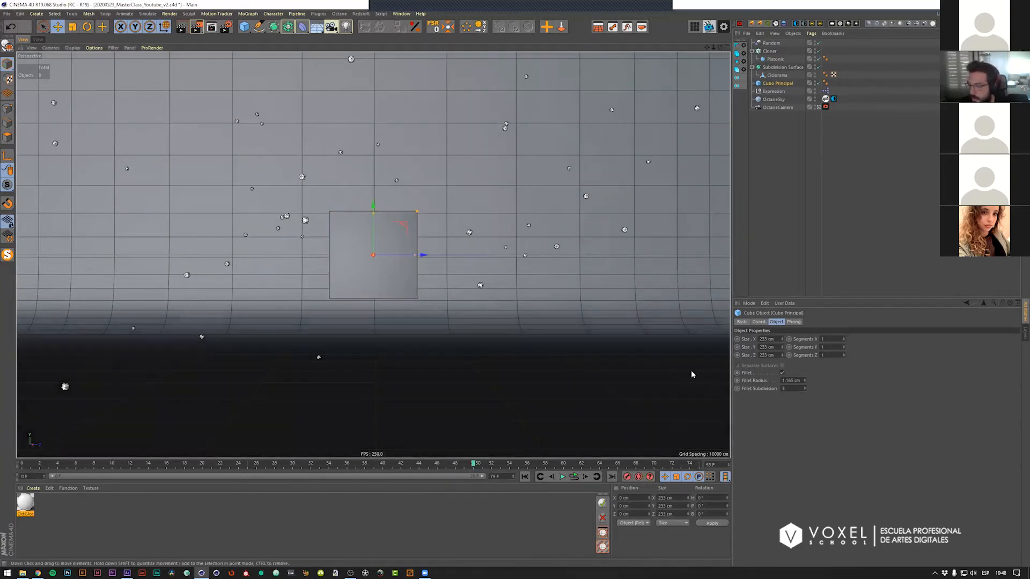
drag(480, 465, 104, 465)
drag(174, 475, 567, 464)
drag(508, 476, 457, 482)
text(100)
key(Return)
drag(376, 477, 510, 479)
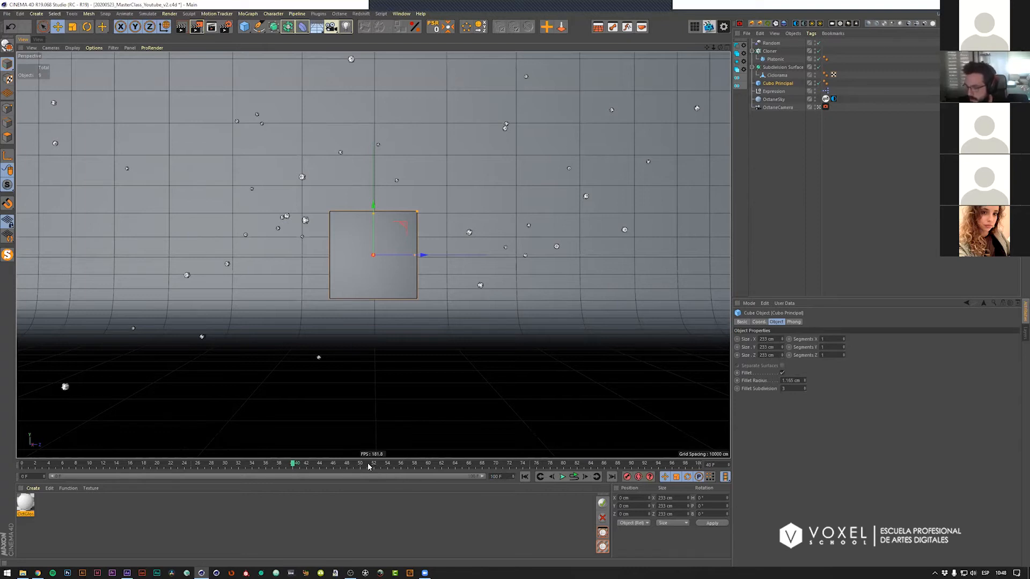
mouse_move(368, 467)
mouse_down()
mouse_move(531, 464)
mouse_move(432, 461)
mouse_move(355, 478)
mouse_up()
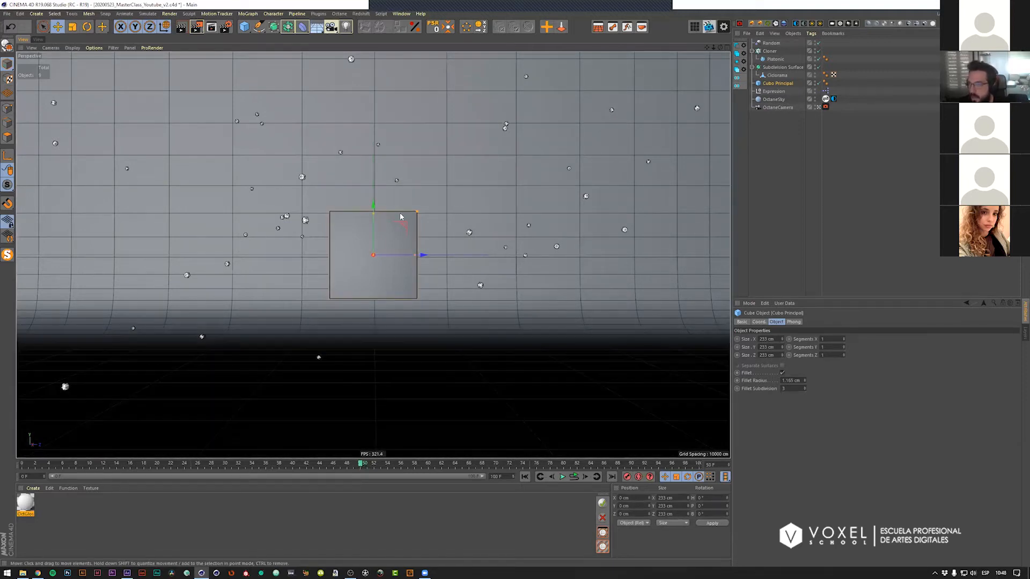
drag(373, 210, 385, 106)
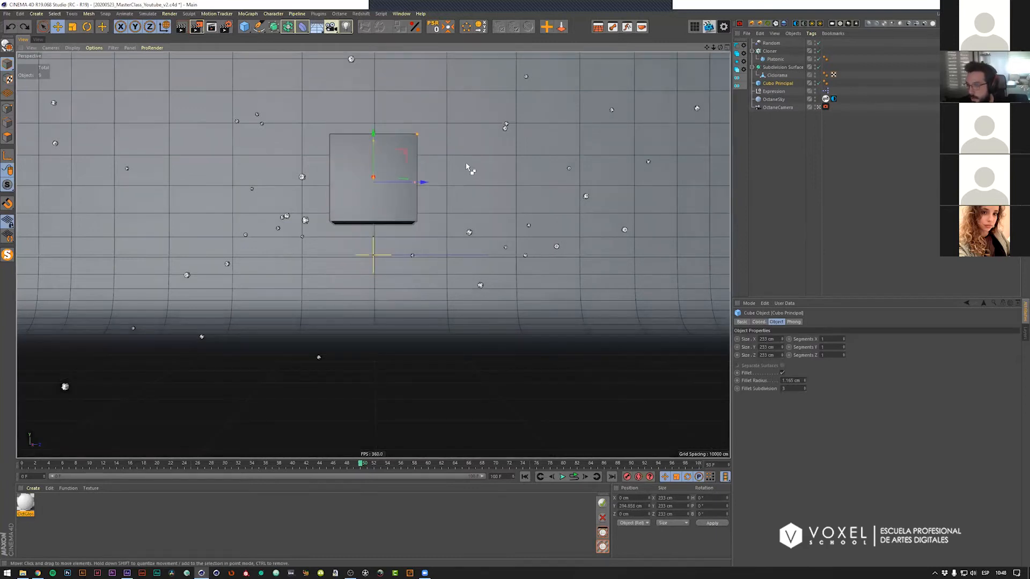
key(ctrl+z)
key(ctrl+z)
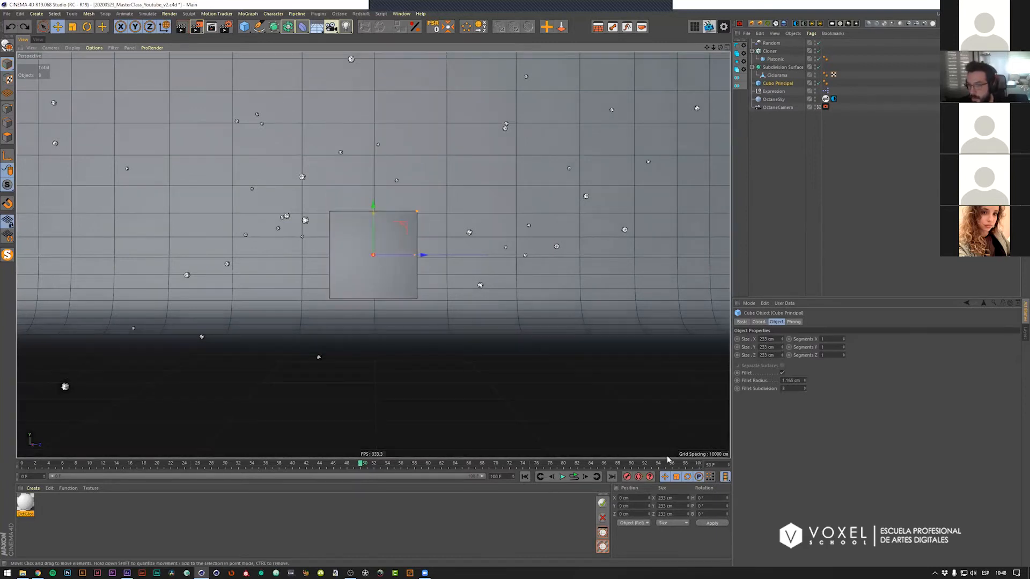
click(759, 322)
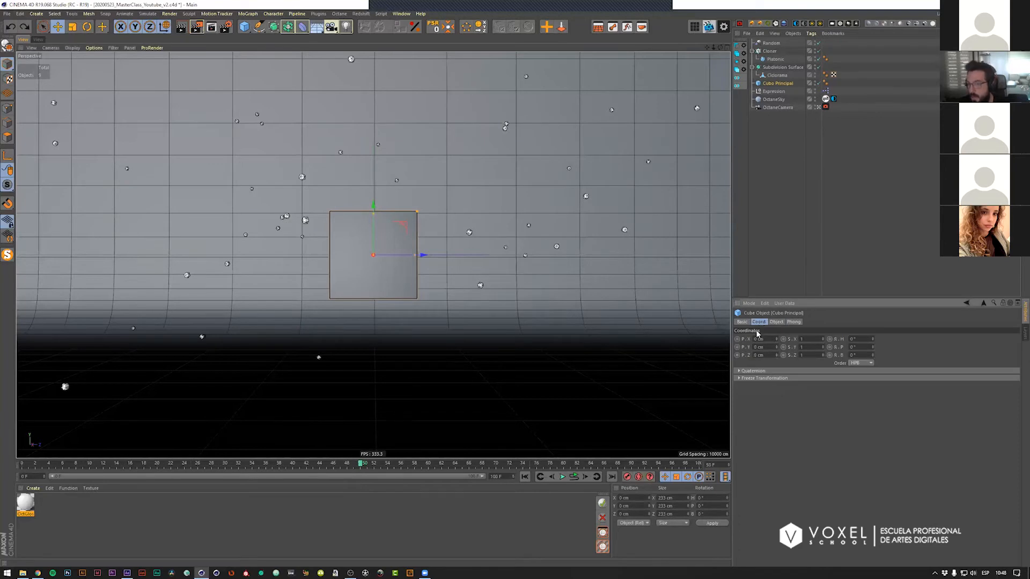
click(773, 322)
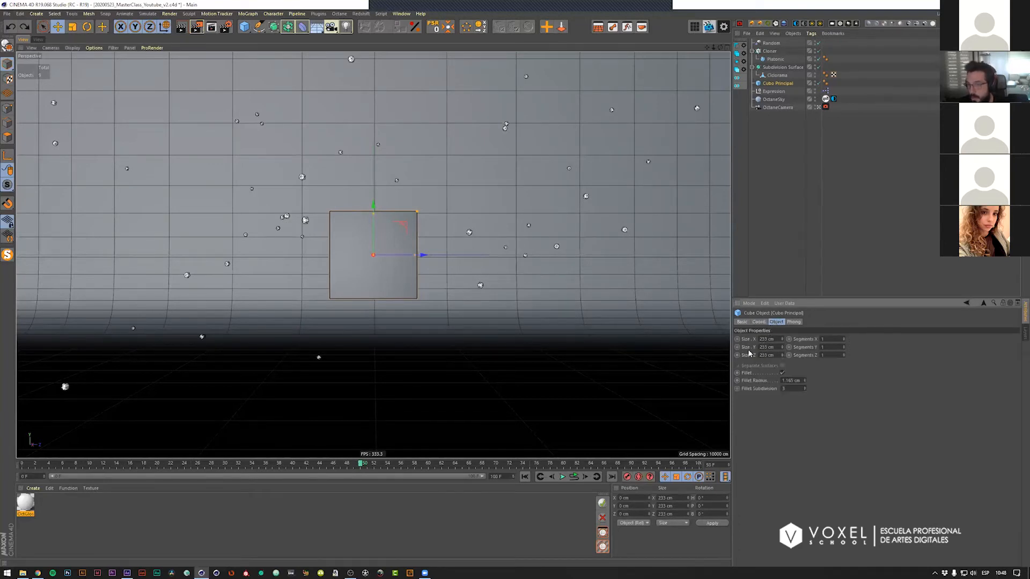
drag(782, 347, 781, 306)
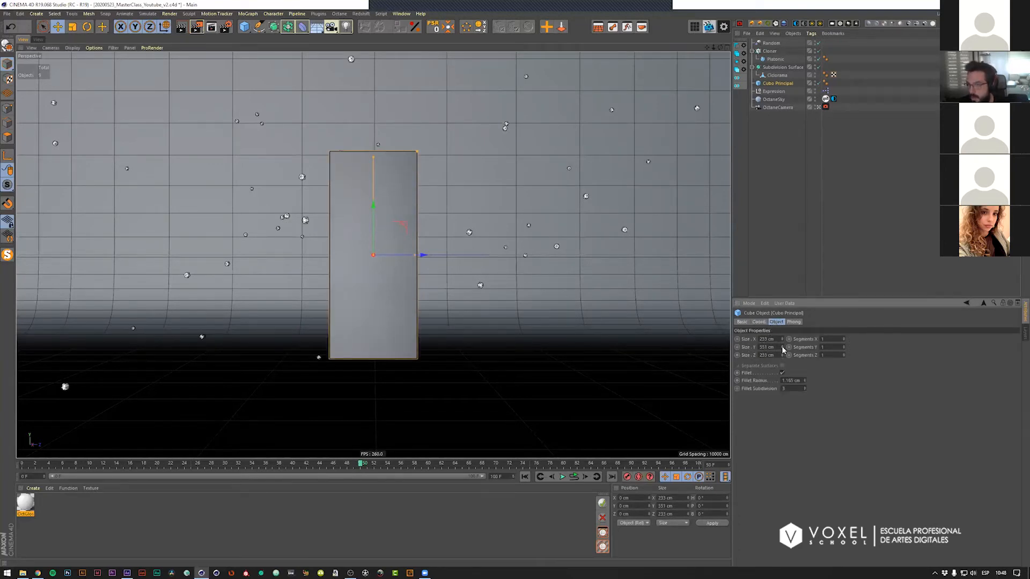
key(ctrl+z)
Step: Keyframe the main cube's Y position at 0 cm on frame 50 and check the key by scrubbing the timeline
click(758, 322)
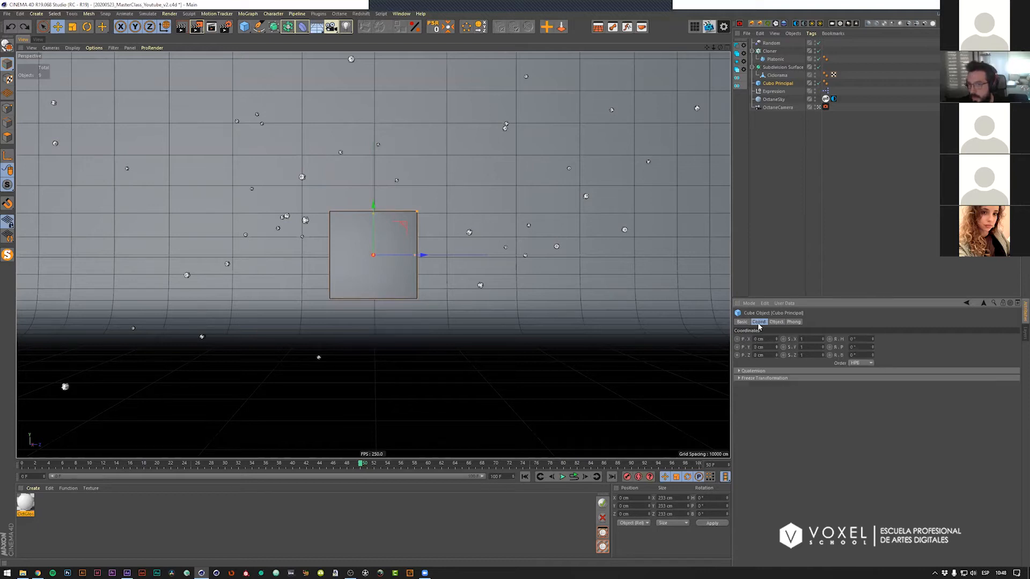
drag(777, 347, 777, 306)
key(ctrl+z)
click(737, 348)
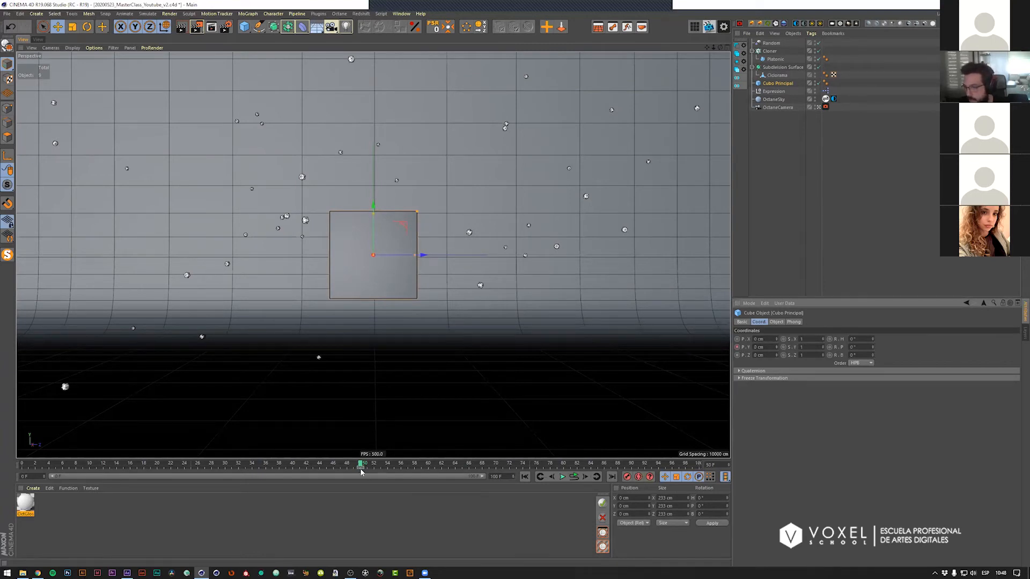
drag(360, 466, 333, 465)
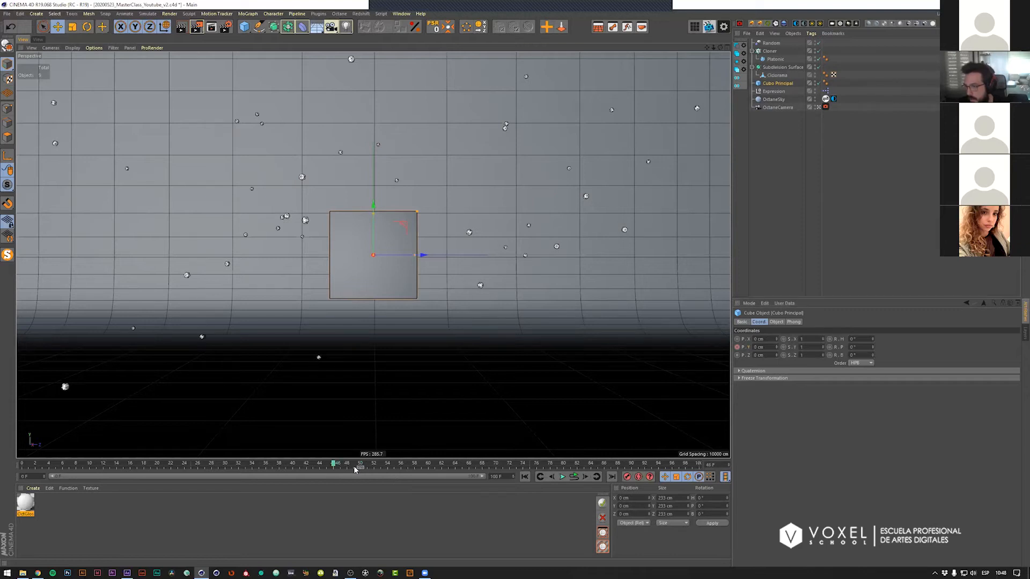
click(363, 465)
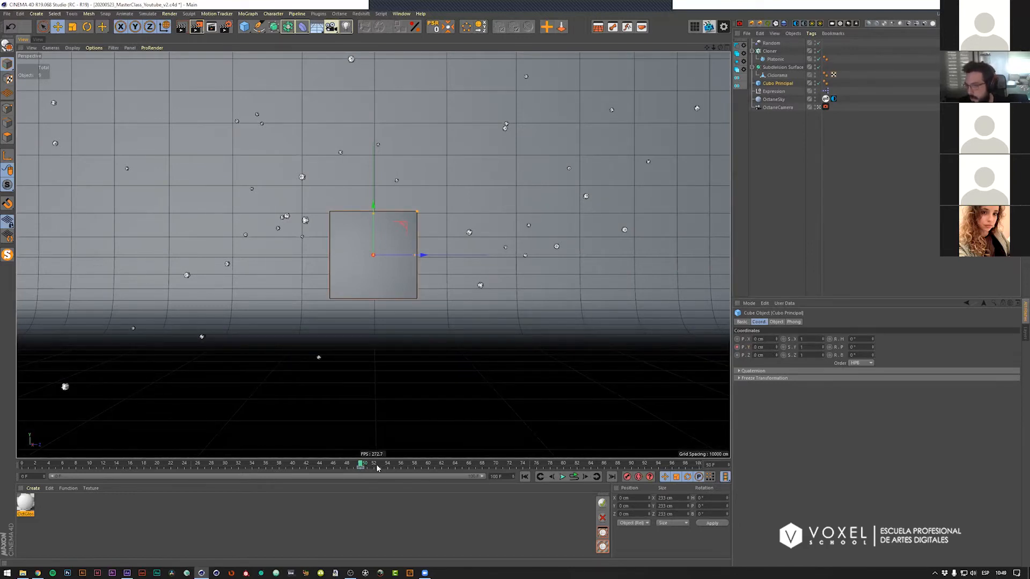
drag(358, 465, 22, 465)
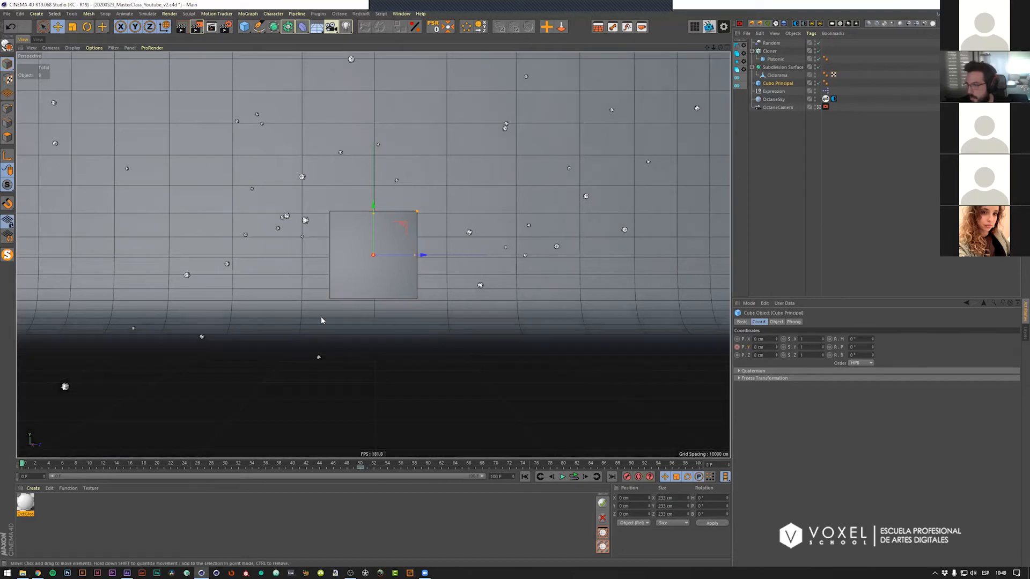
drag(365, 207, 364, 97)
drag(373, 208, 373, 208)
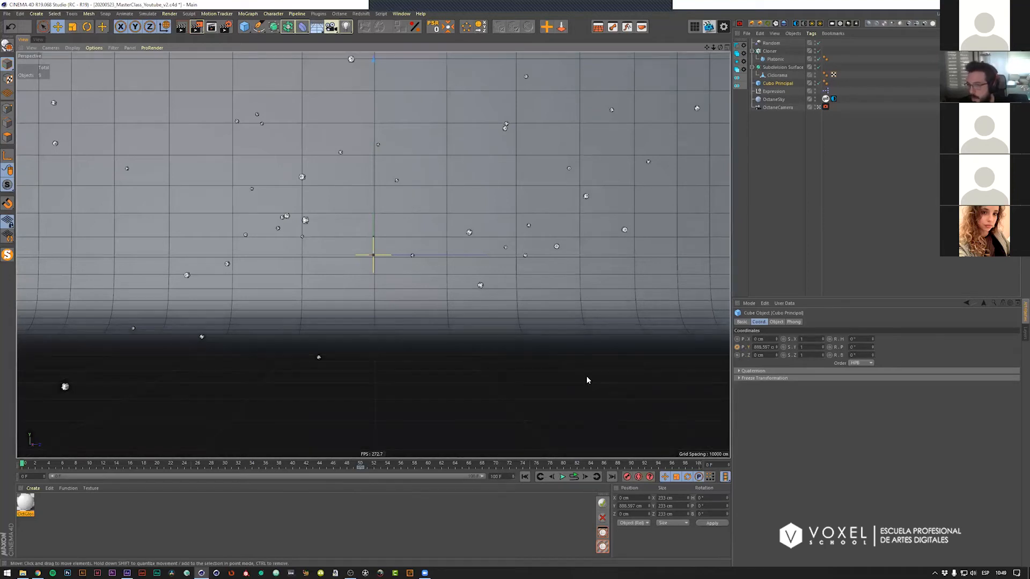
click(163, 463)
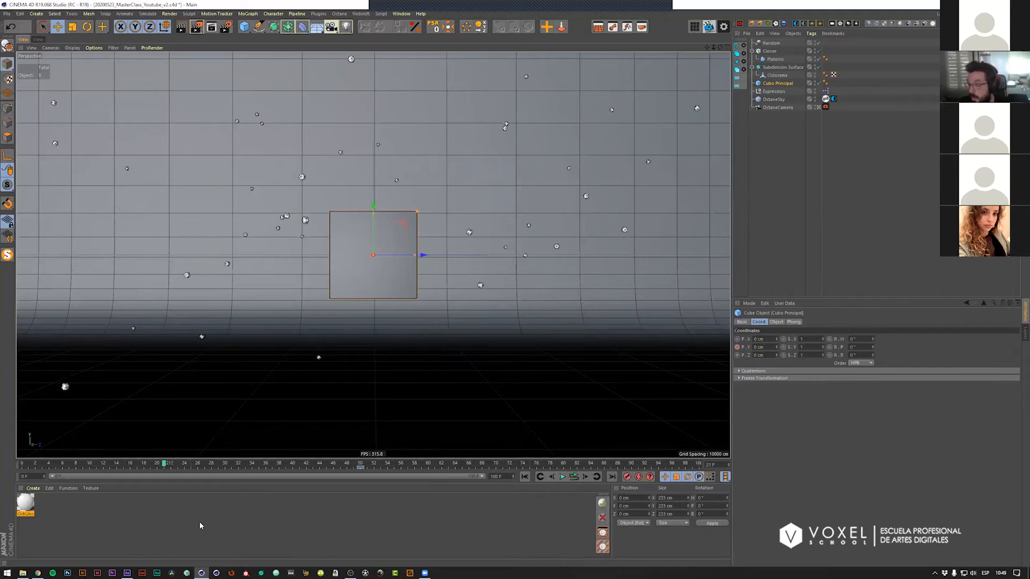
Step: At frame 0, raise the main cube out of view to about 828 cm and keyframe its Y position
drag(148, 468, 22, 465)
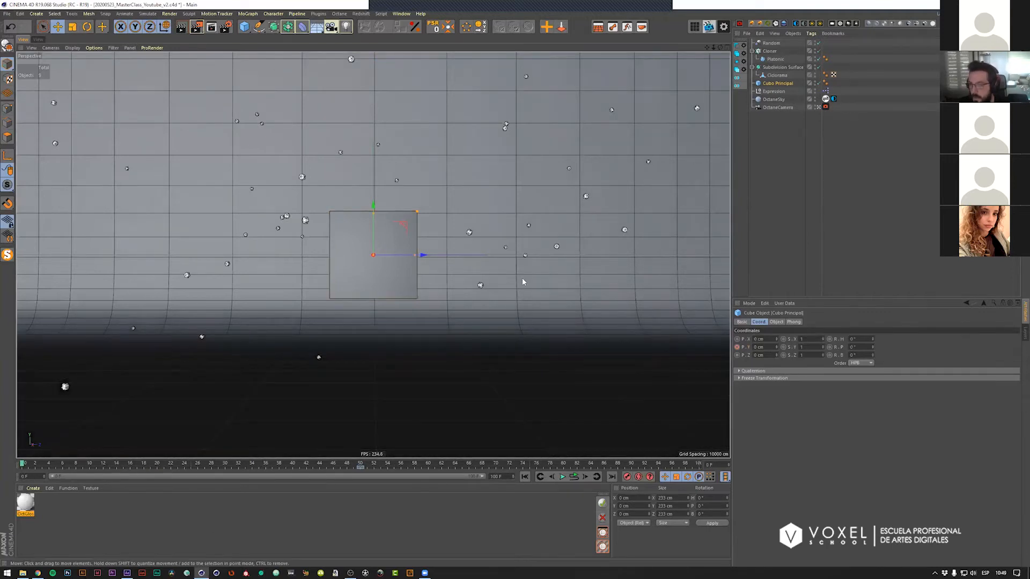
drag(374, 210, 374, 3)
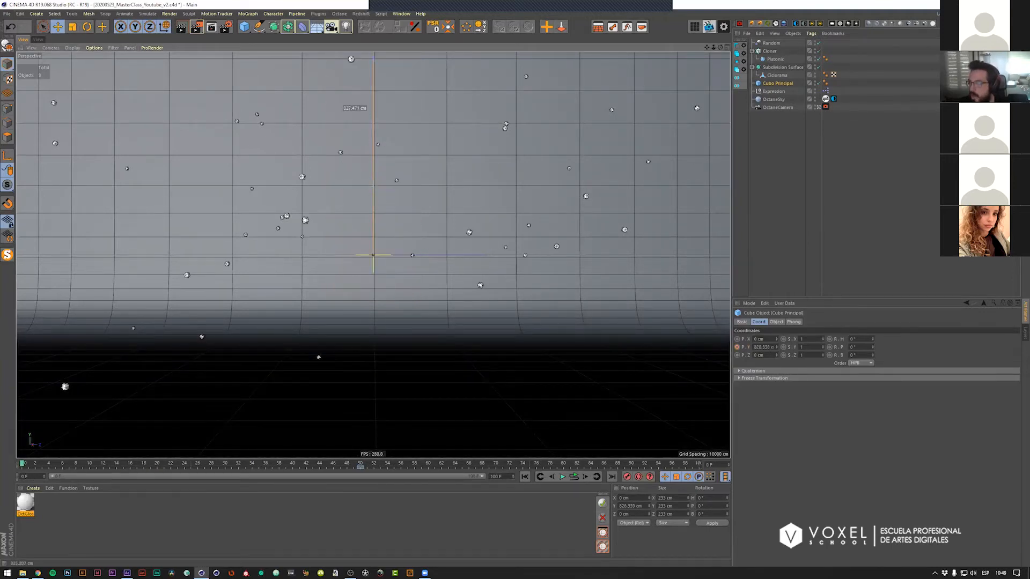
click(737, 347)
Step: Play back the cube's drop from the start and return to frame 50
mouse_move(22, 464)
mouse_down()
mouse_move(371, 464)
mouse_move(39, 460)
mouse_up()
key(F8)
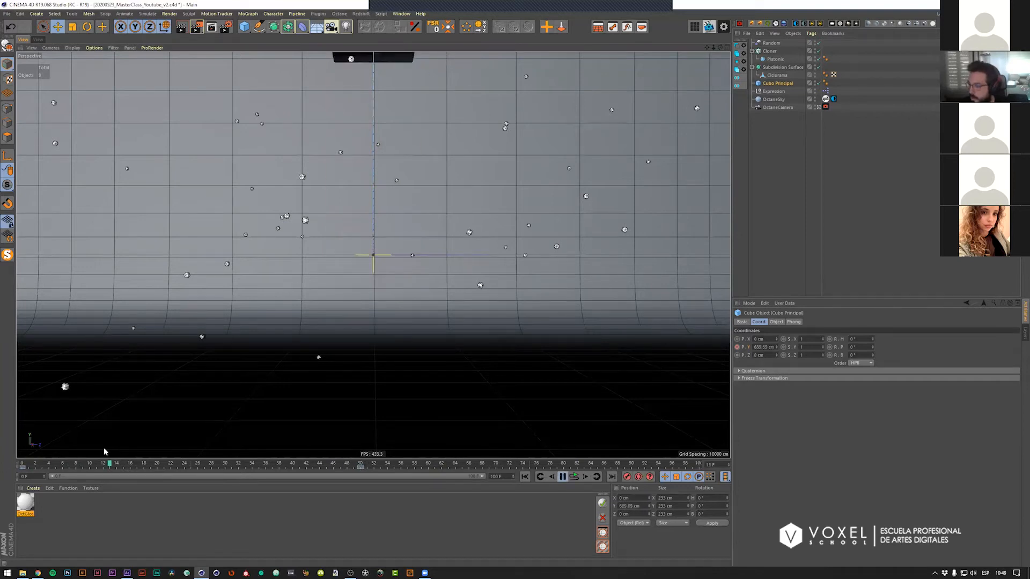
key(F8)
mouse_move(361, 466)
mouse_down()
mouse_move(105, 464)
mouse_move(360, 465)
mouse_up()
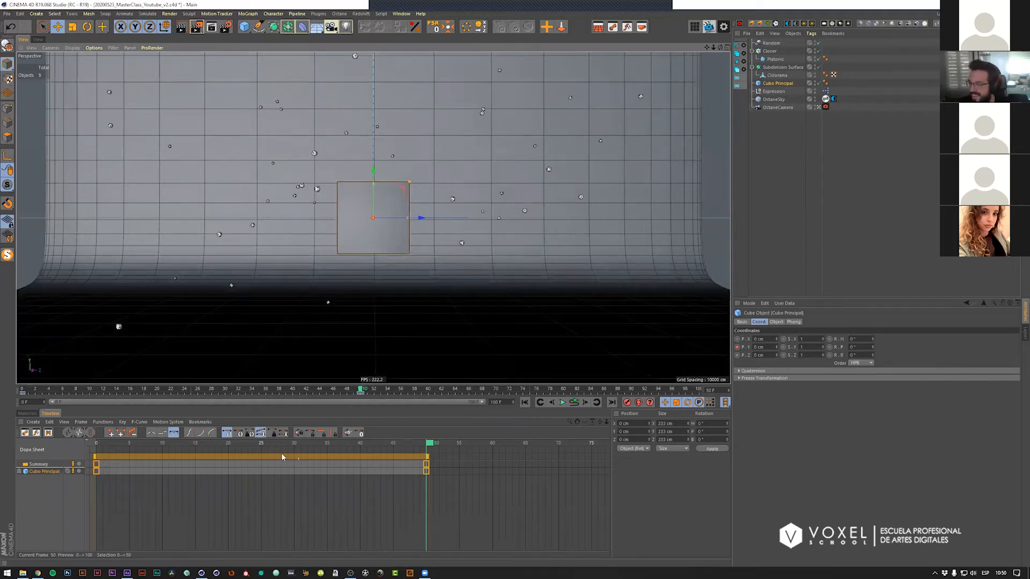
Step: Scrub through the dope sheet to examine the cube's movement between its two keyframes
drag(426, 447, 302, 448)
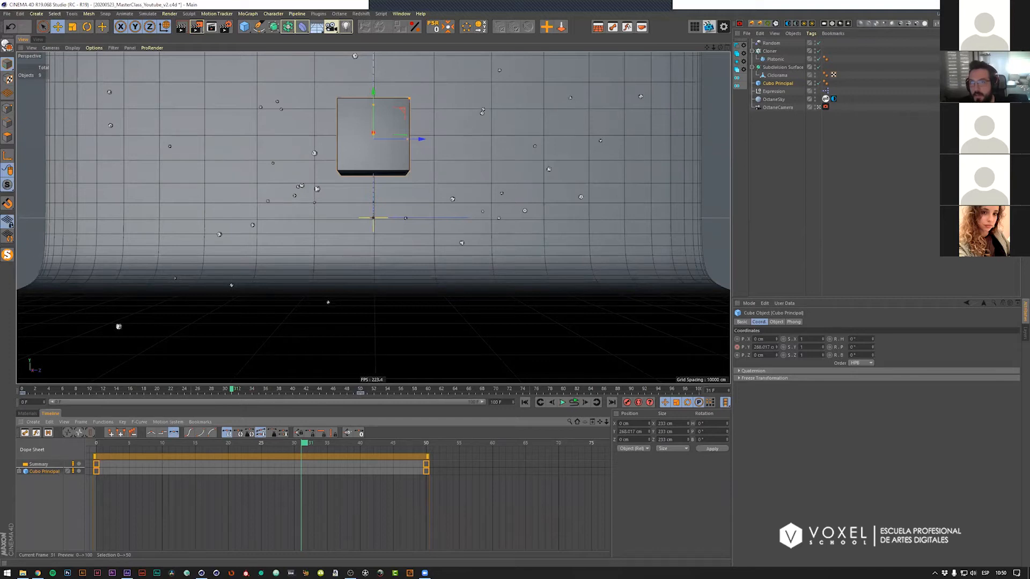
drag(301, 448, 158, 448)
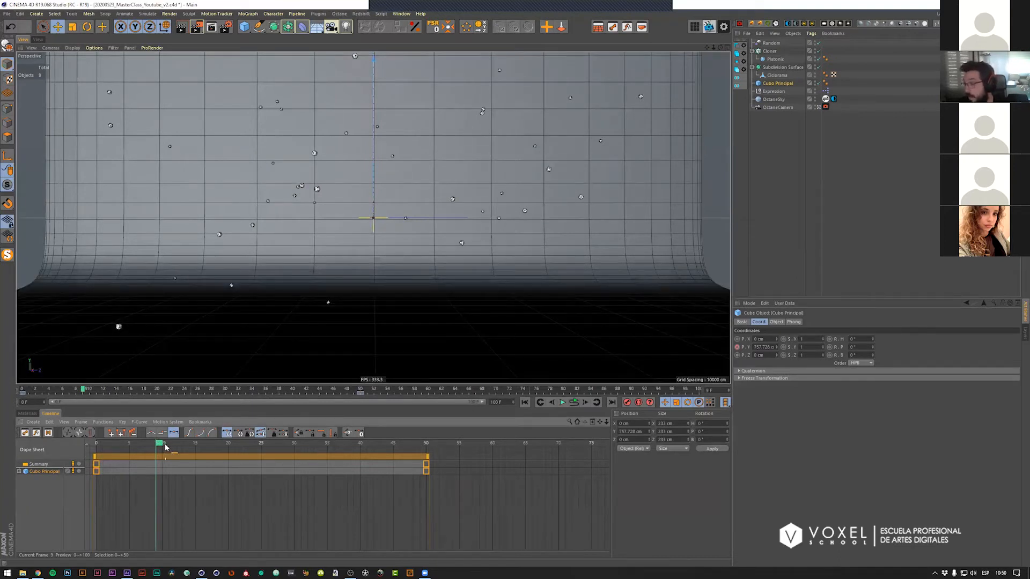
drag(165, 447, 265, 449)
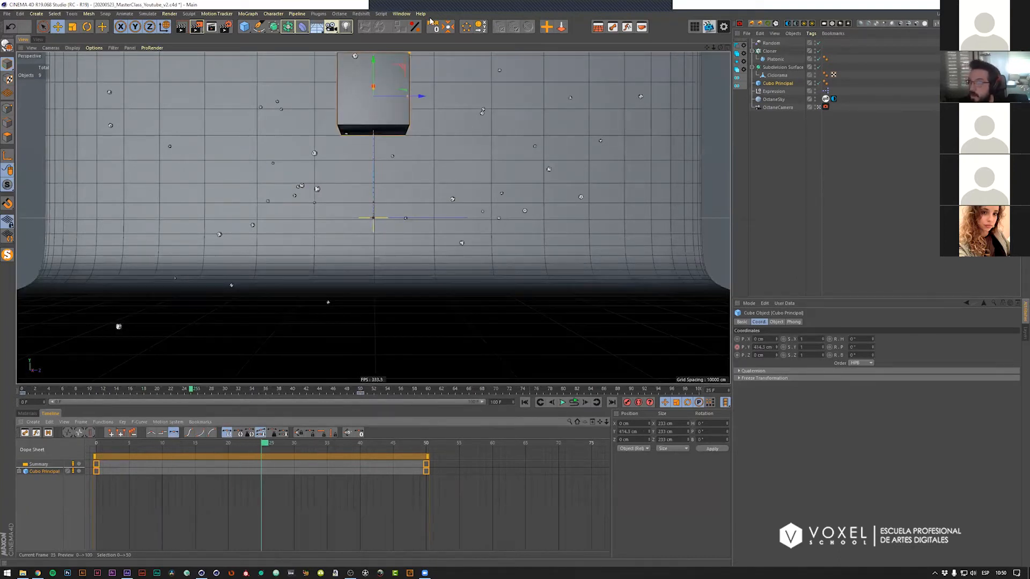
Step: Switch the timeline to F-Curve mode and scrub along the main cube's position curve
key(Tab)
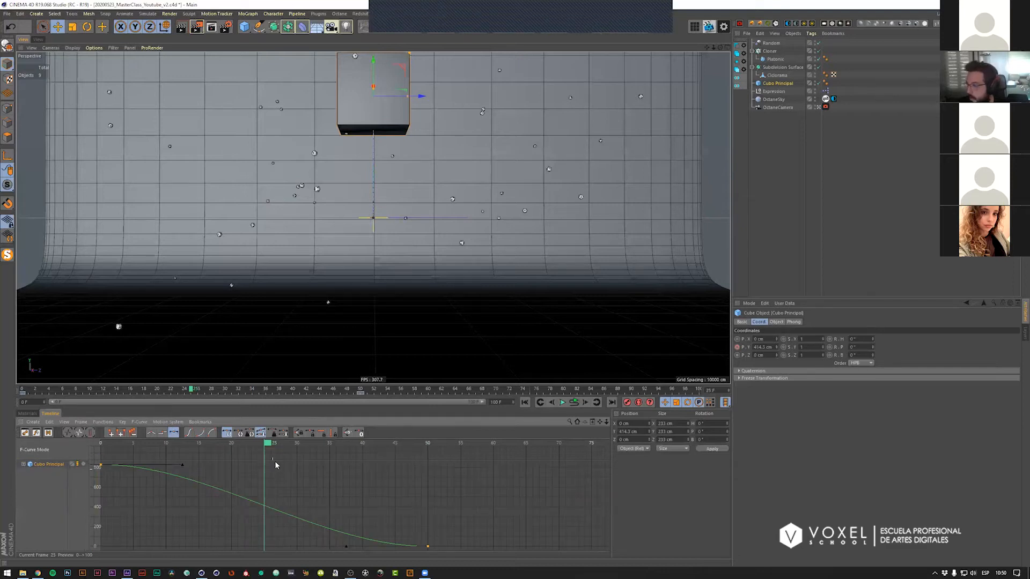
drag(267, 447, 317, 446)
drag(225, 456, 196, 450)
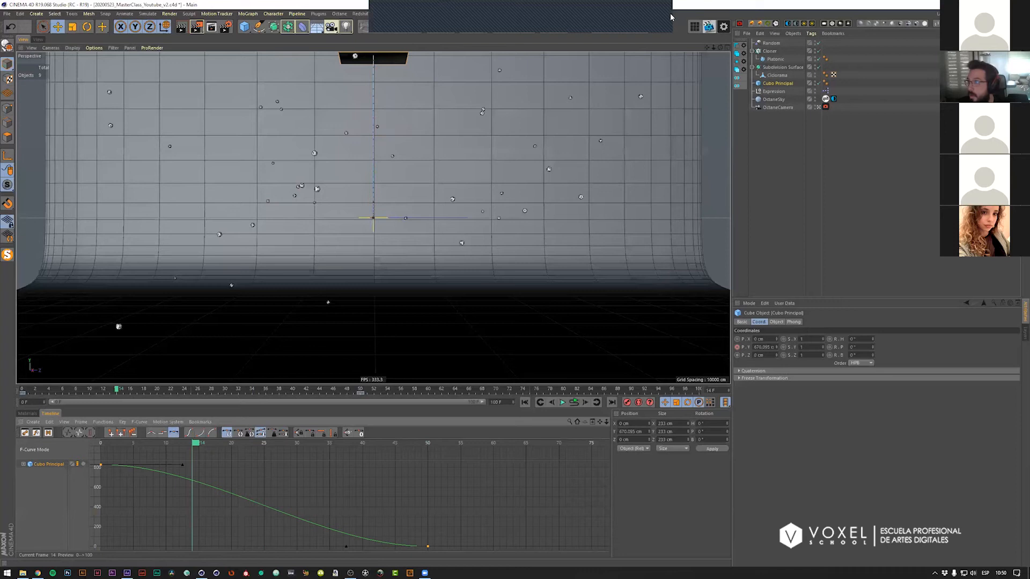
click(401, 13)
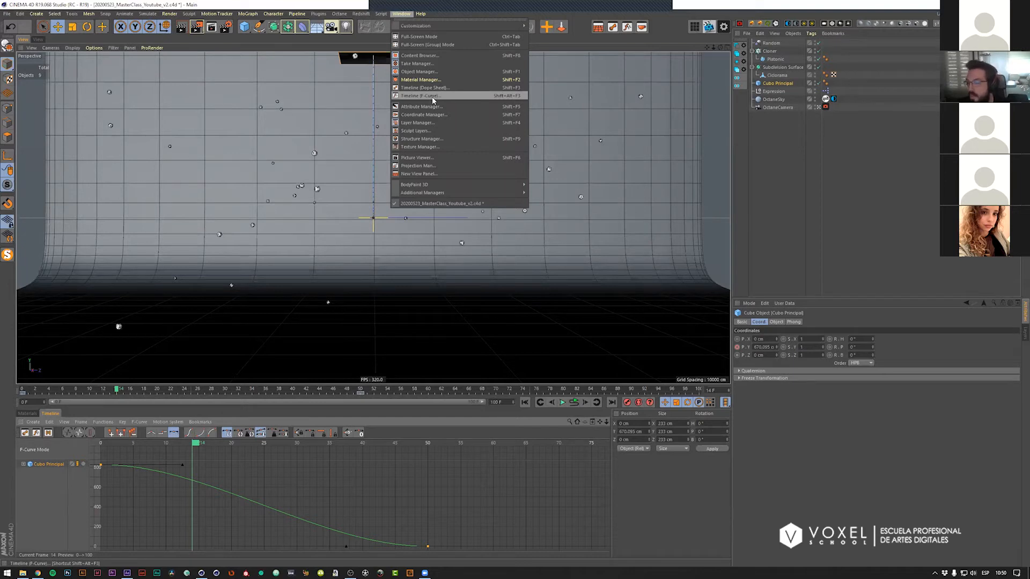
click(295, 477)
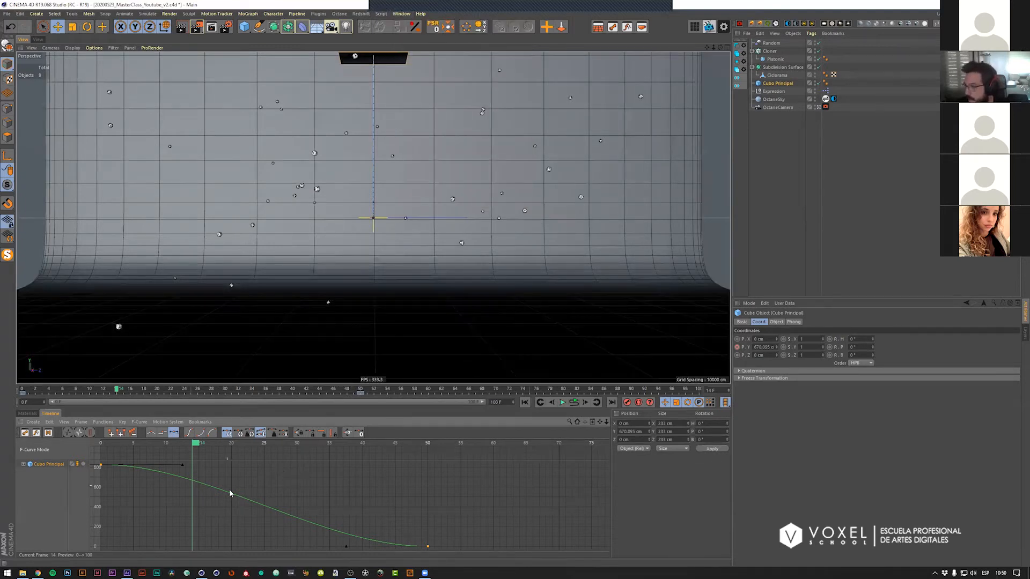
Step: Play the animation from the start to examine the cube's drop with the eased curve
key(F8)
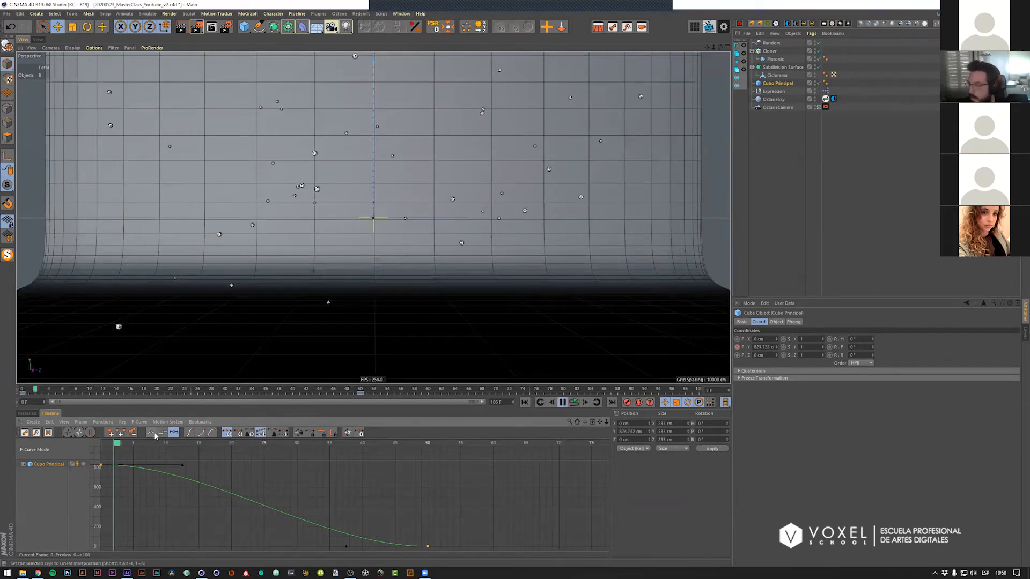
drag(153, 444, 110, 445)
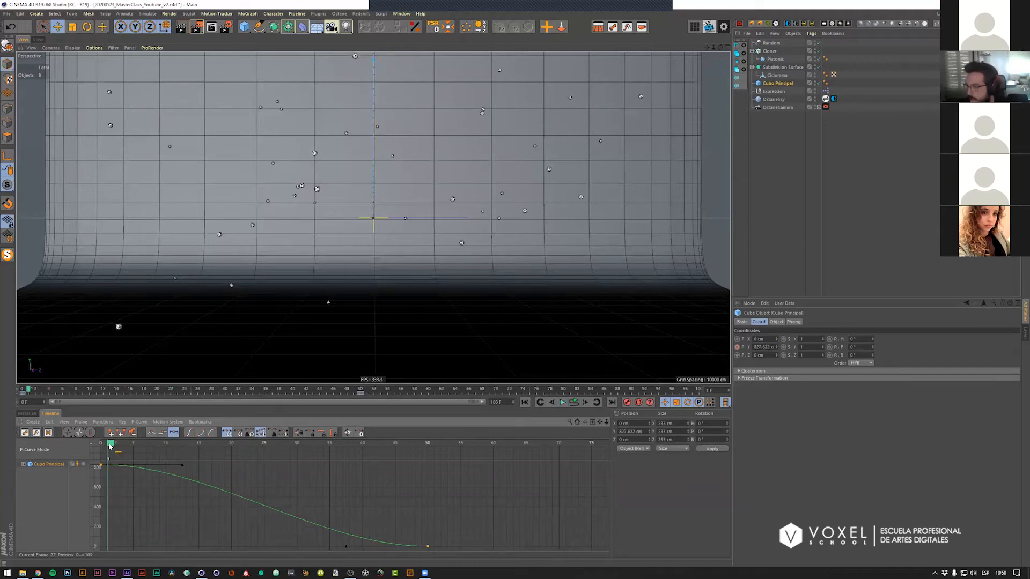
key(F8)
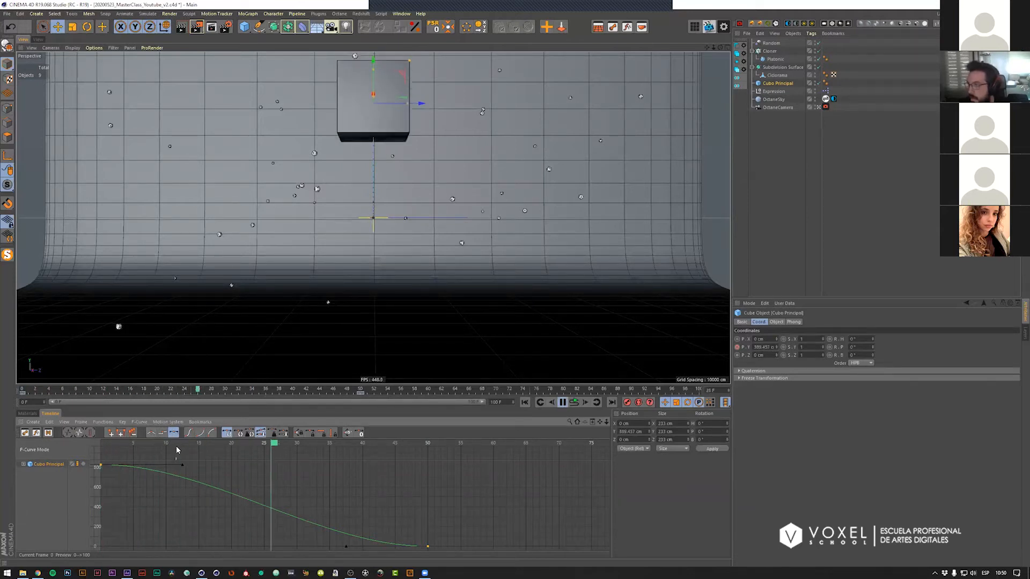
key(F8)
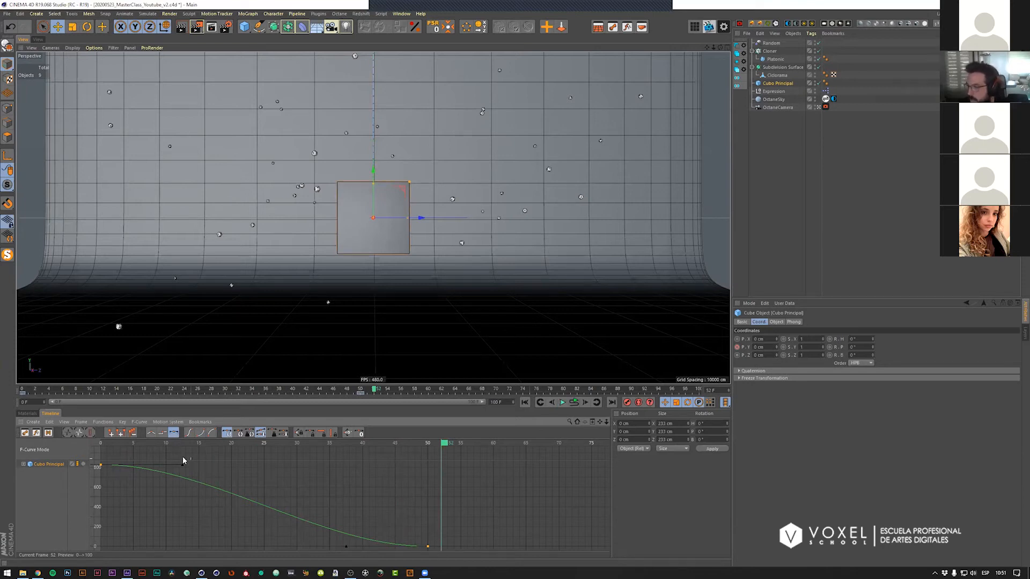
Step: Set both of the main cube's position keys to linear interpolation and play back the drop to compare its speed
drag(450, 547, 123, 450)
click(151, 433)
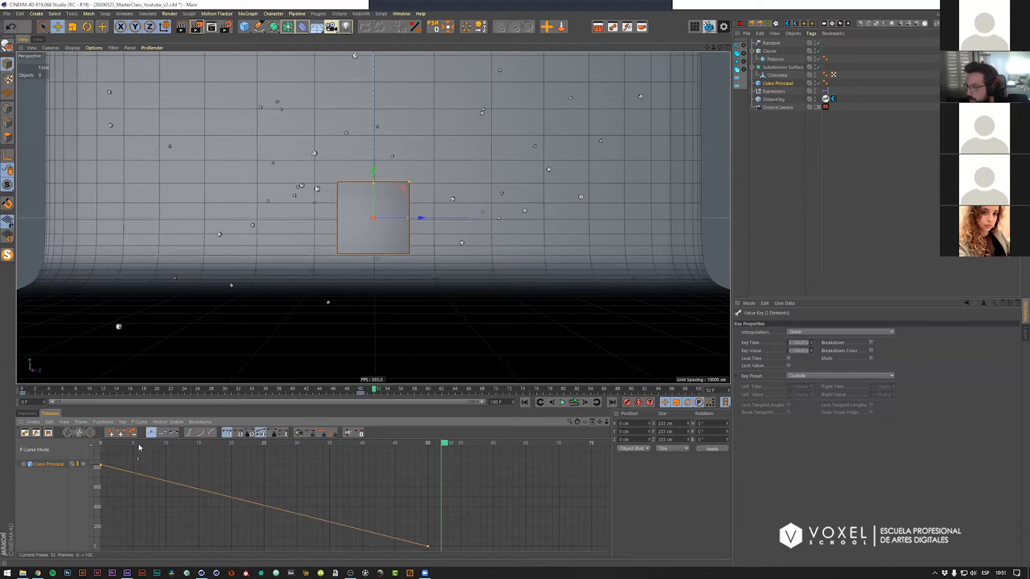
key(F8)
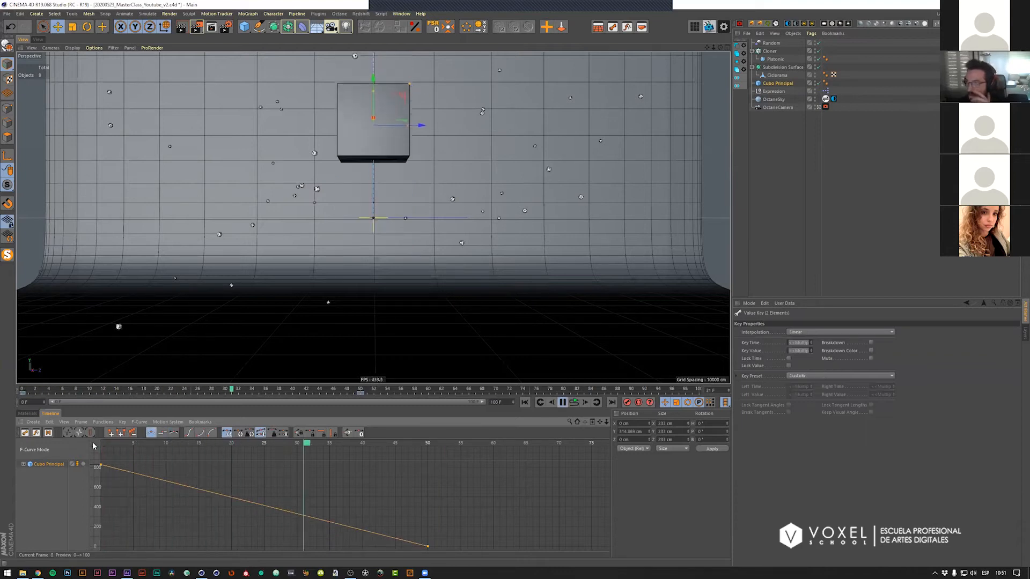
key(F8)
drag(404, 441, 98, 431)
key(F8)
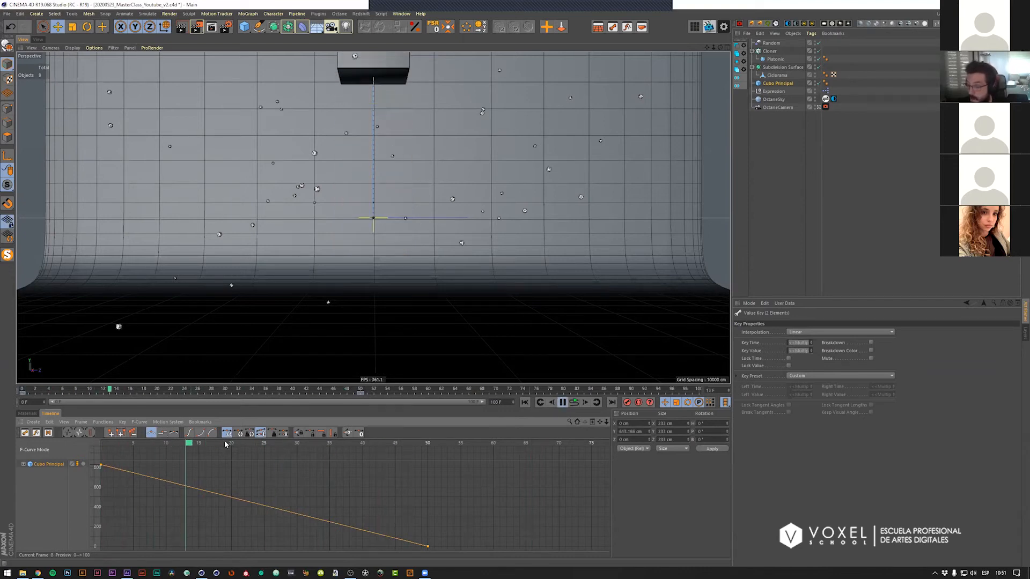
key(F8)
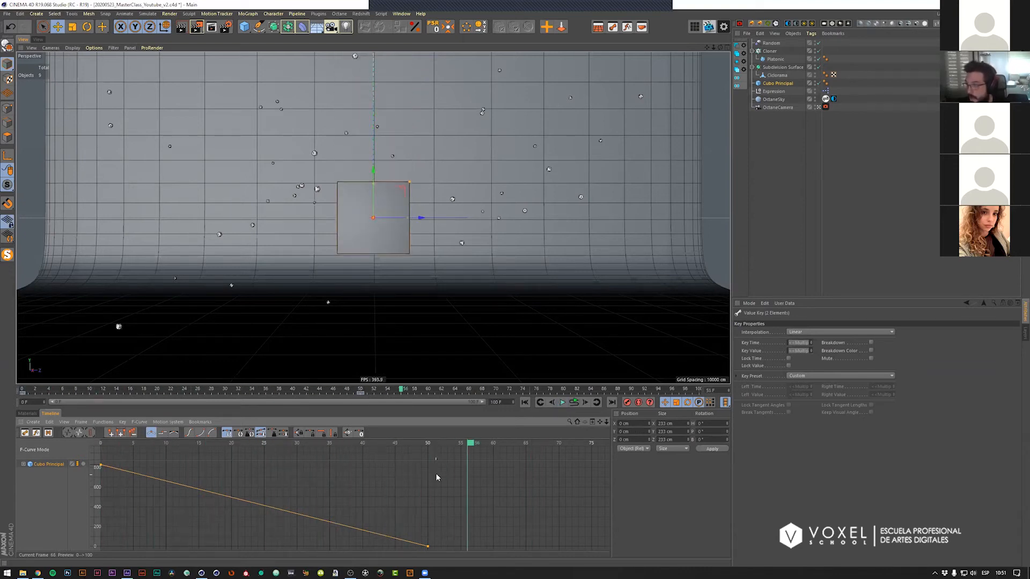
Step: Play the linear drop again from the first frame to examine its constant speed
drag(429, 443, 81, 443)
key(F8)
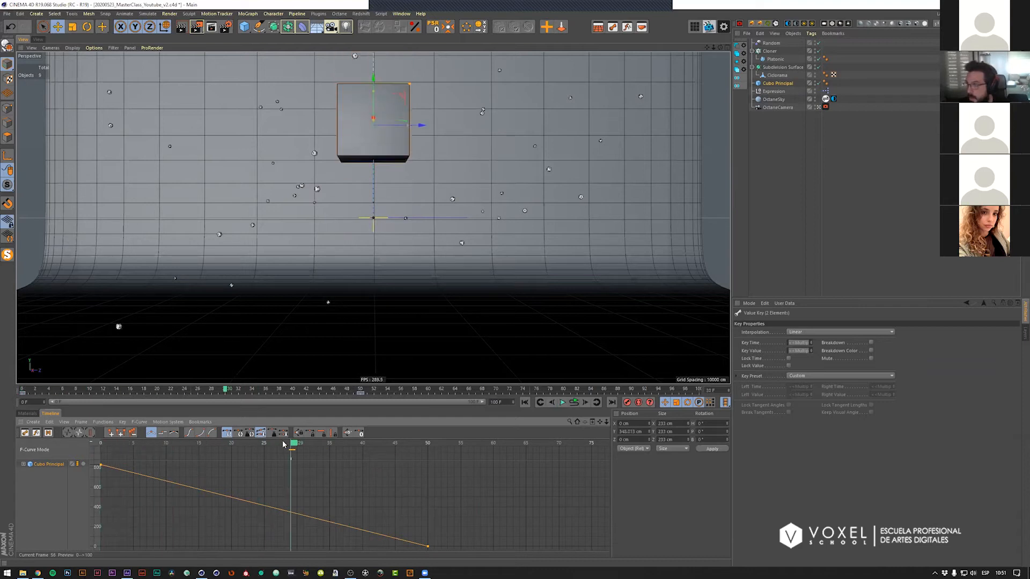
key(F8)
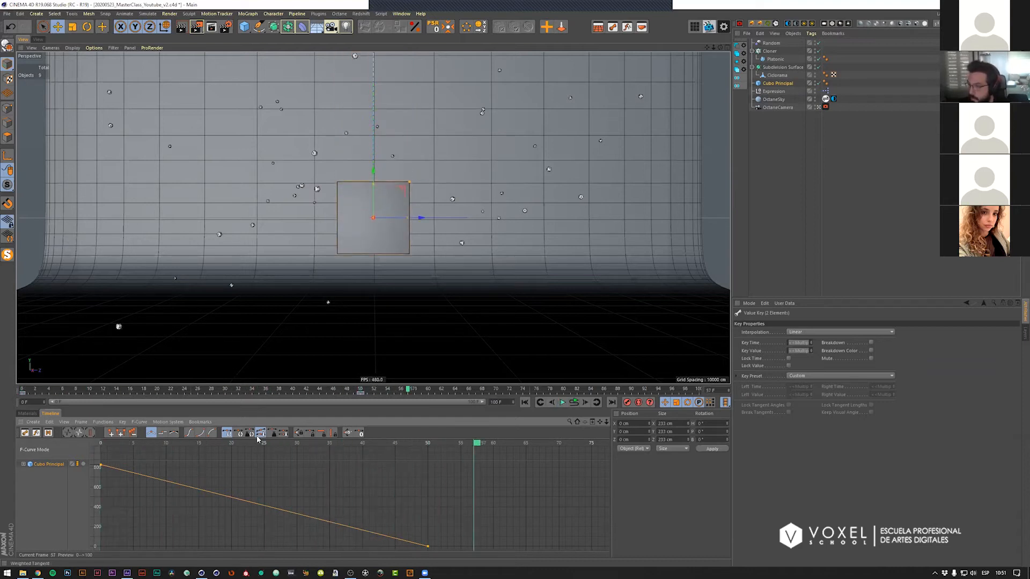
Step: Ease both of the main cube's position keys with spline interpolation and lengthen their tangents to about 33.5 frames
click(188, 434)
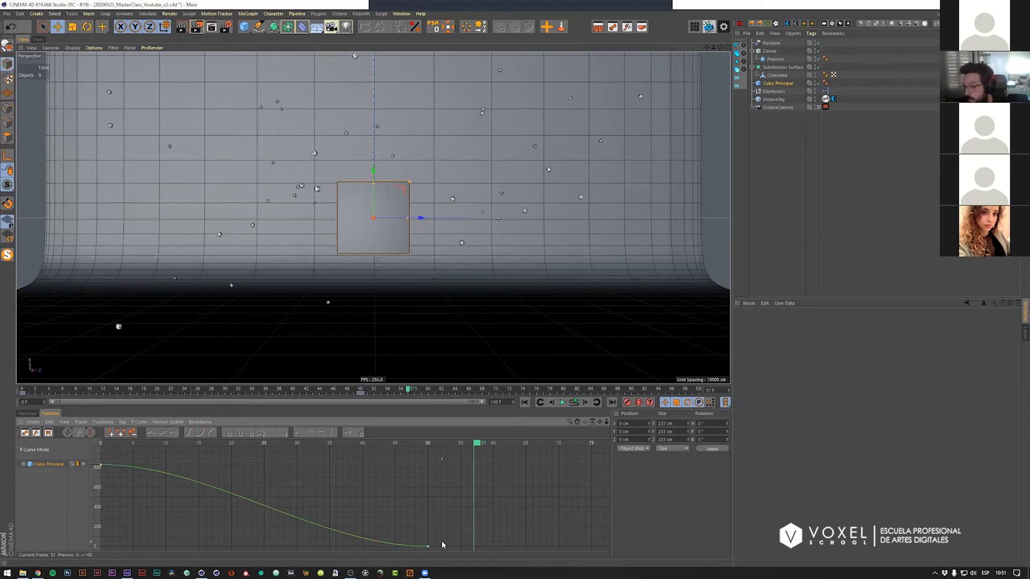
drag(179, 469, 329, 488)
key(h)
scroll(352, 486, down, 2)
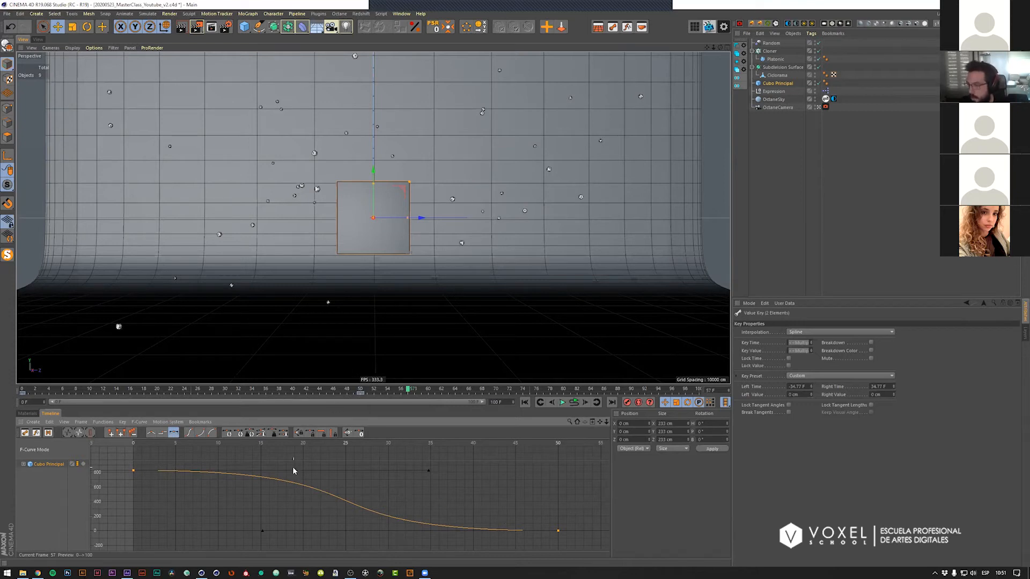
mouse_move(430, 472)
mouse_down()
mouse_move(542, 474)
mouse_move(202, 472)
mouse_move(417, 473)
mouse_up()
Step: Play the animation repeatedly from the start to examine the cube's drop with the steeper eased curve
drag(144, 445, 165, 440)
key(F8)
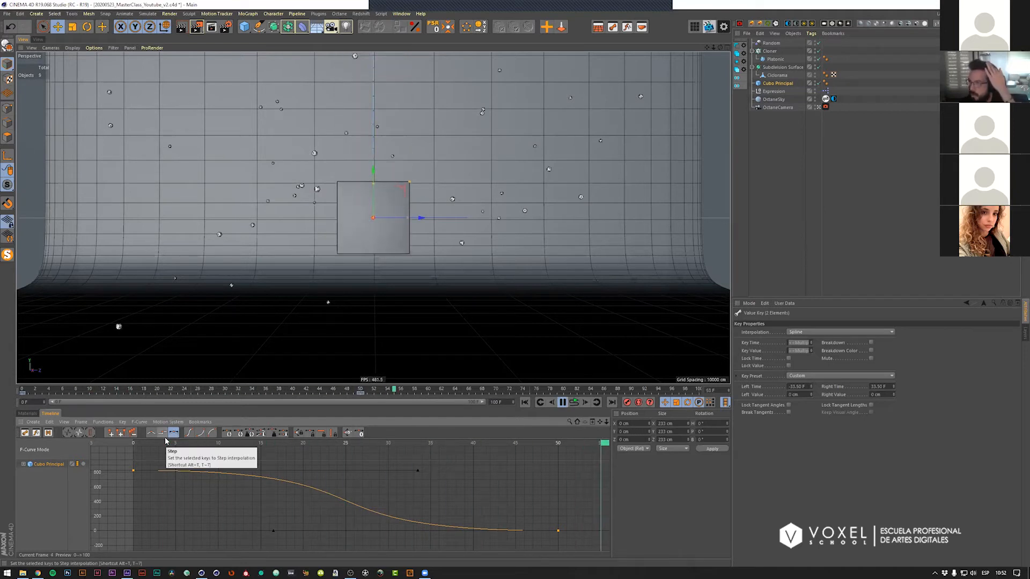
key(F8)
drag(160, 450, 123, 448)
key(F8)
key(F8)
click(155, 447)
key(F8)
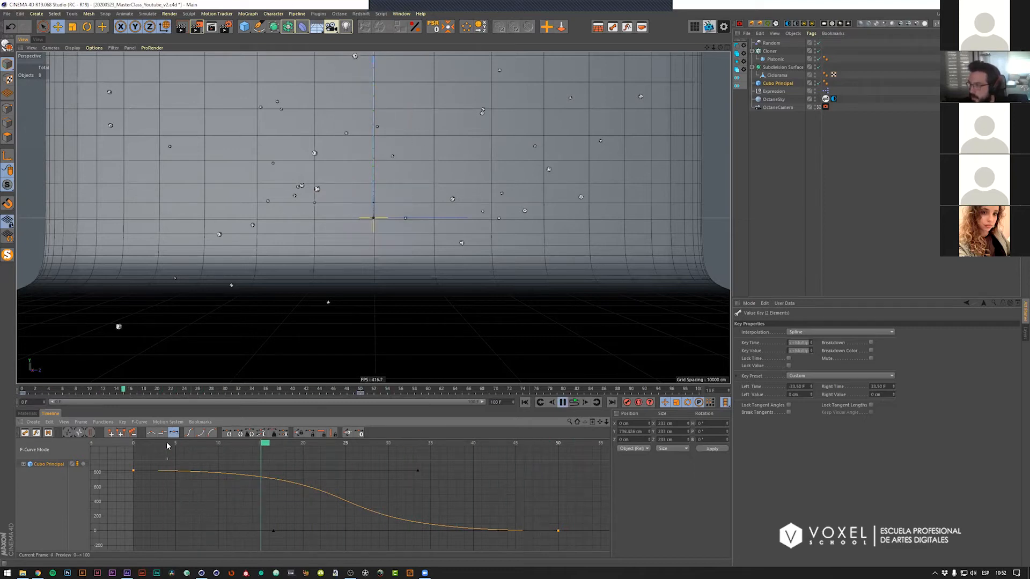
key(F8)
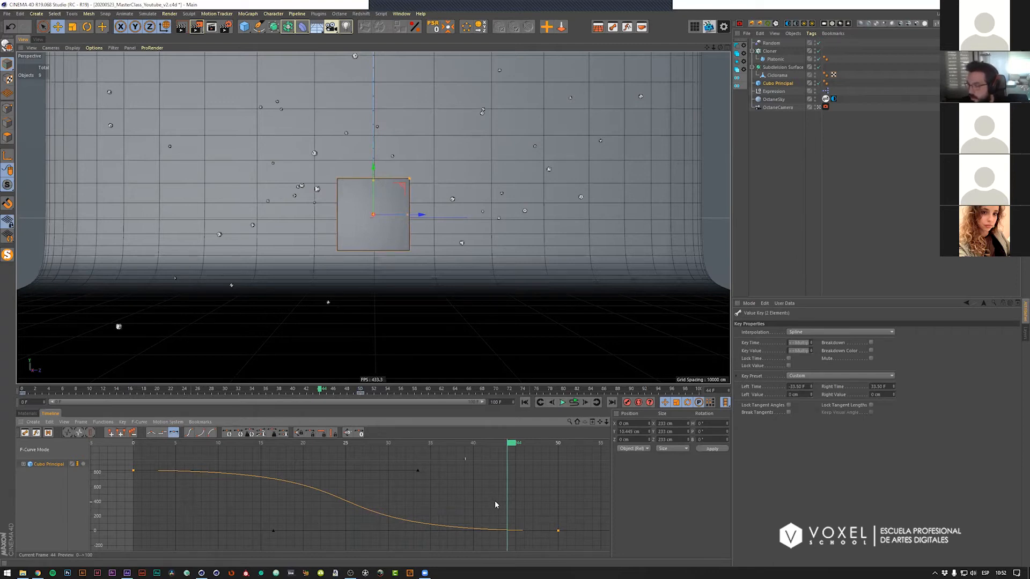
Step: Add a key to the cube's position curve at frame 40, between the two existing keys
drag(497, 445, 560, 444)
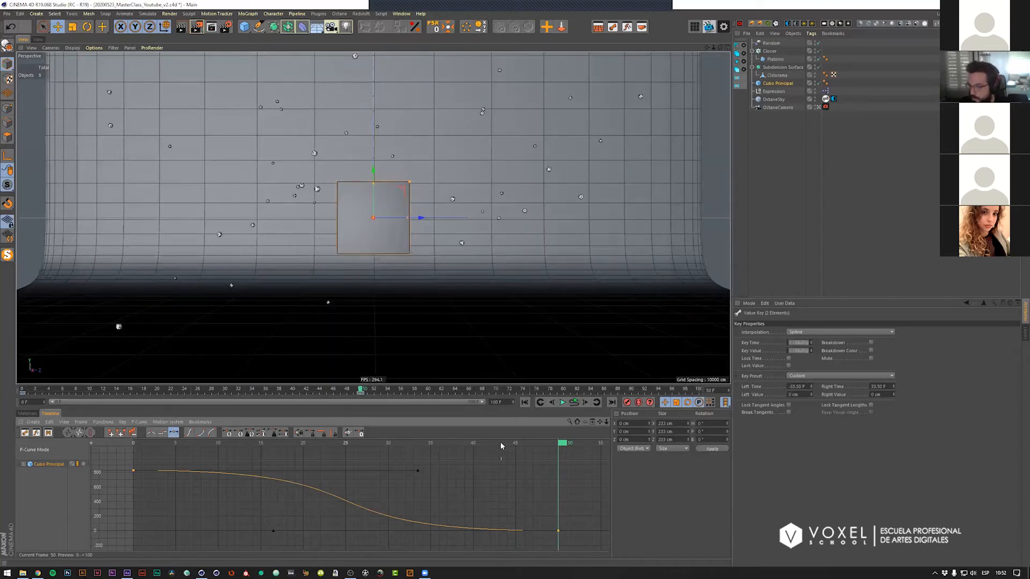
click(477, 448)
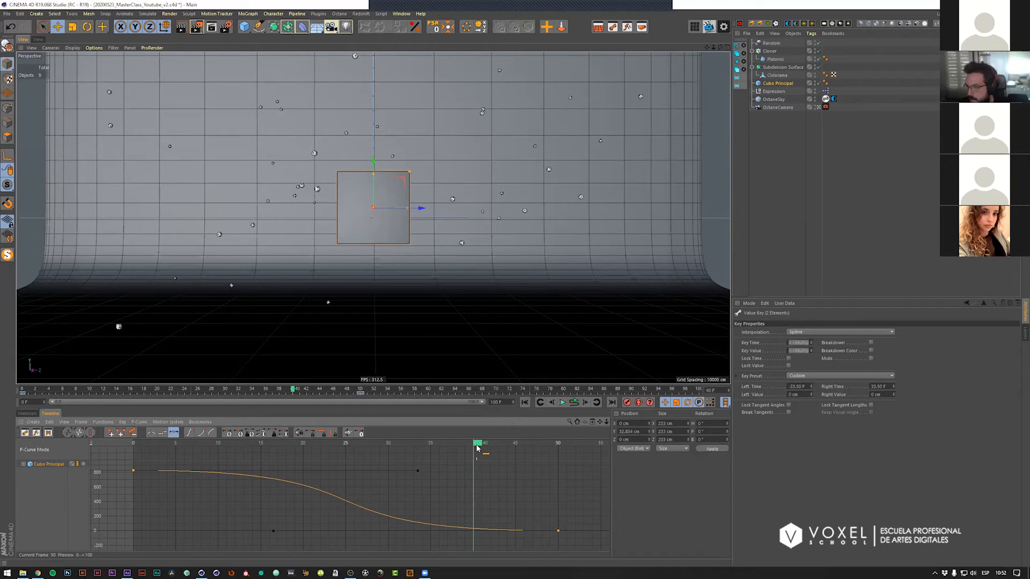
click(33, 422)
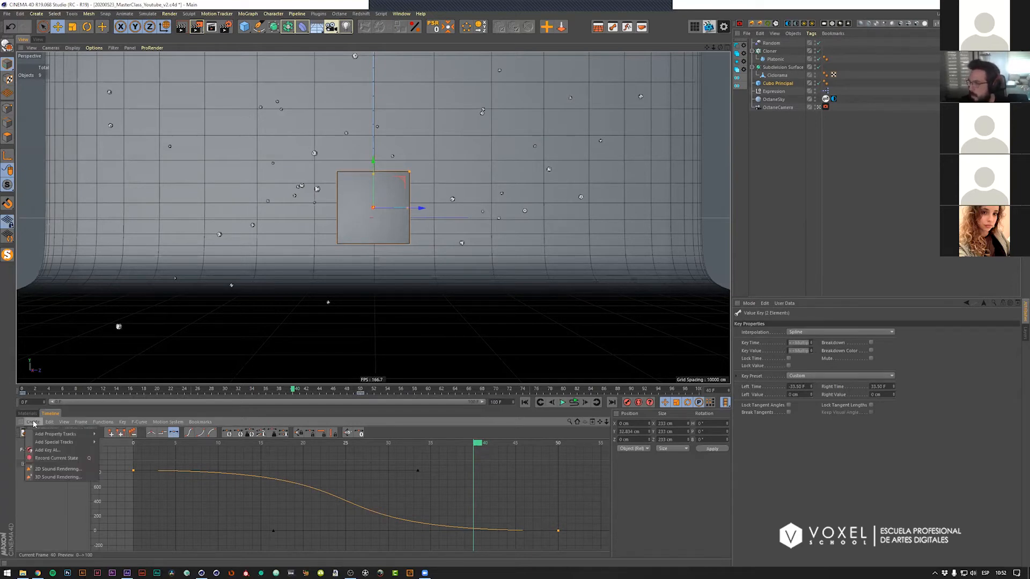
click(53, 449)
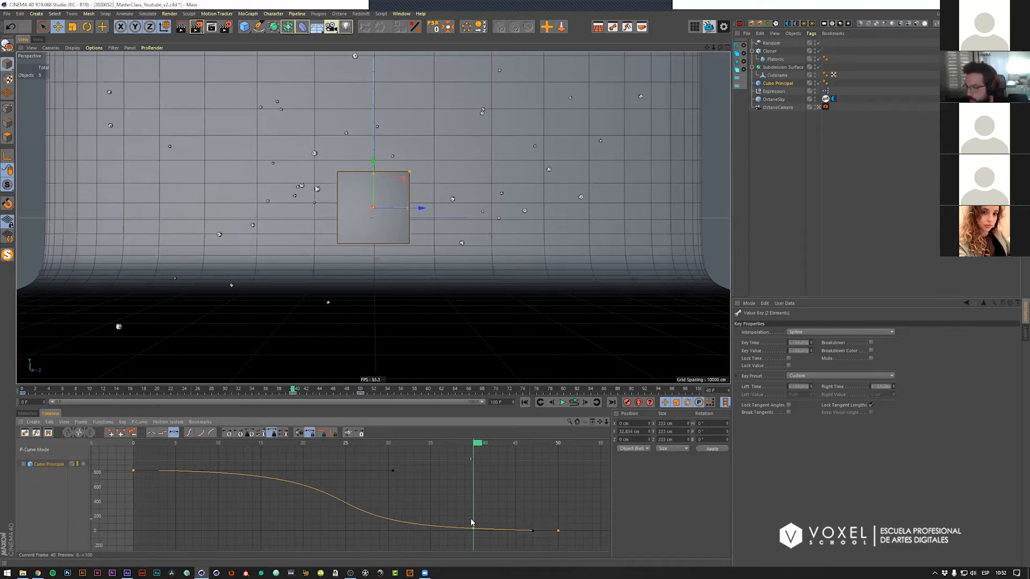
click(488, 511)
mouse_move(468, 446)
mouse_down()
mouse_move(235, 441)
mouse_move(473, 452)
mouse_up()
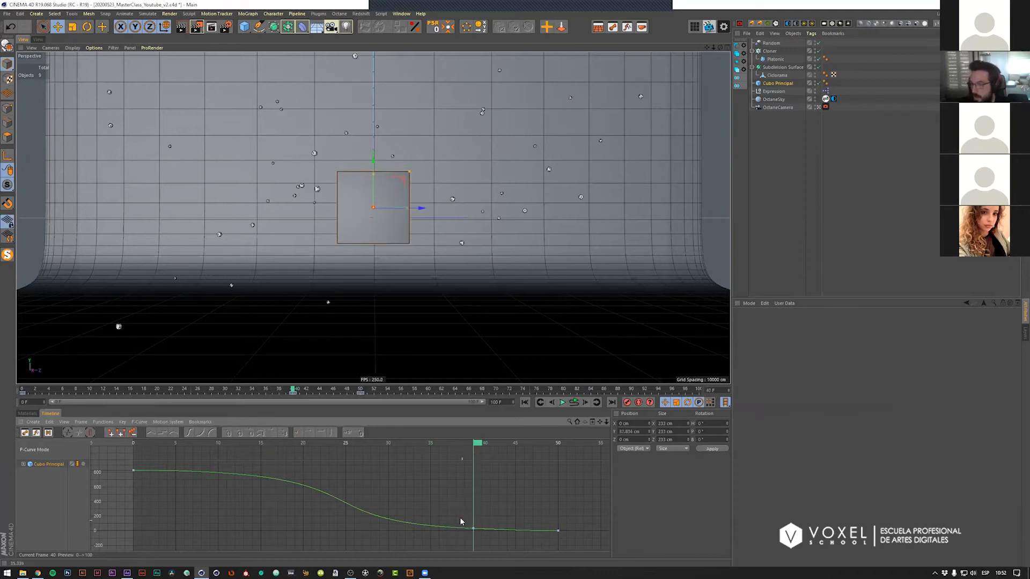
Step: Lower the frame 40 key to about -10 cm so the cube dips below its final position
drag(460, 521, 496, 542)
alt+right_drag(485, 533, 521, 508)
drag(466, 521, 467, 533)
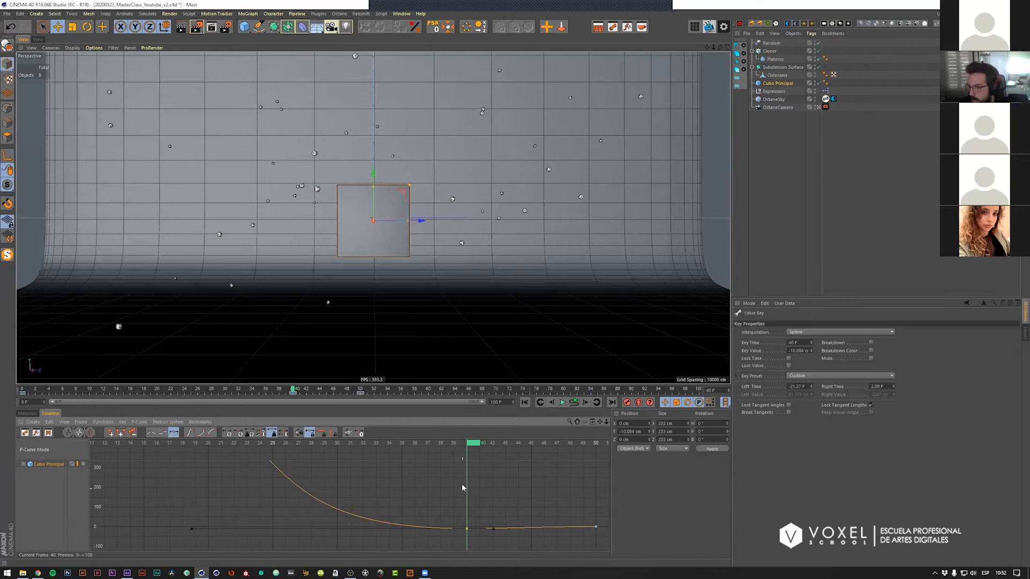
Step: Scrub and play back the cube's landing to examine the overshoot around frame 40
mouse_move(467, 446)
mouse_down()
mouse_move(340, 446)
mouse_move(456, 455)
mouse_up()
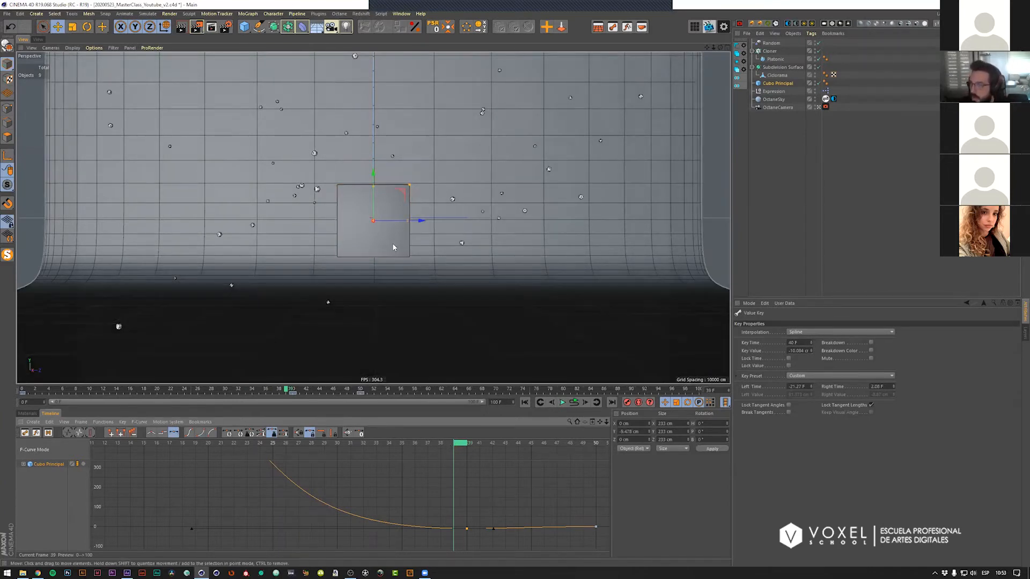
click(39, 39)
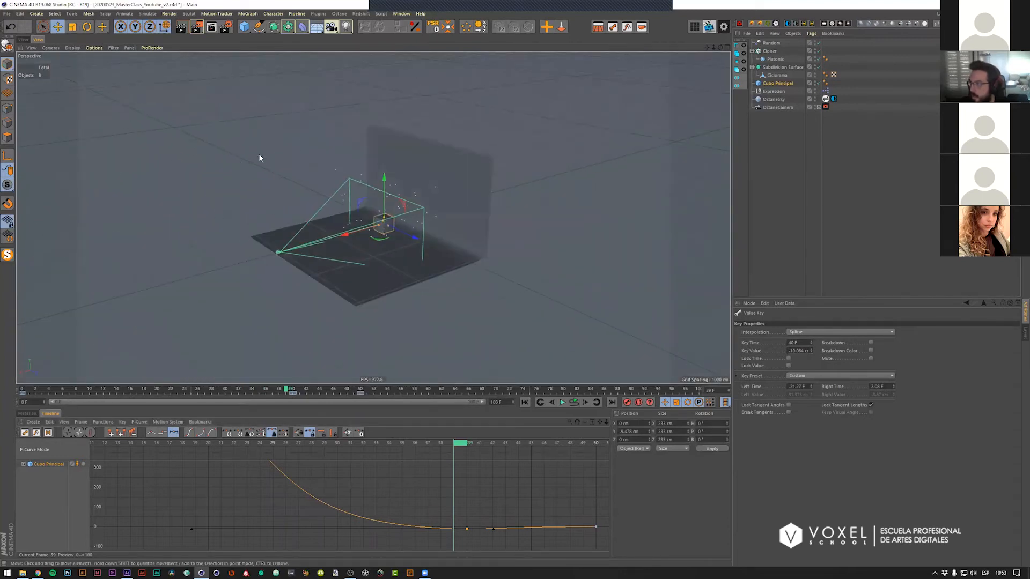
click(23, 39)
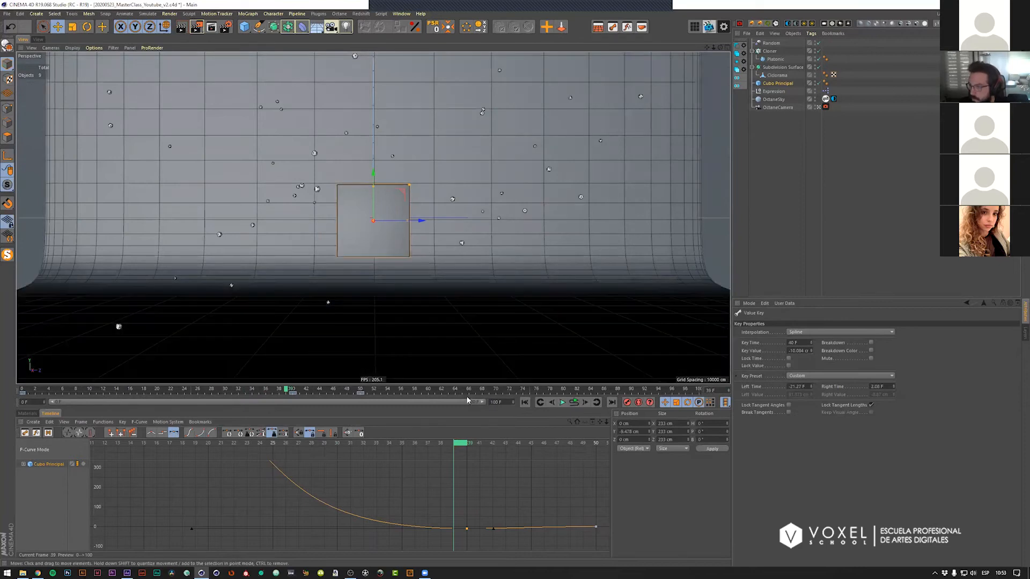
drag(461, 444, 550, 455)
key(F8)
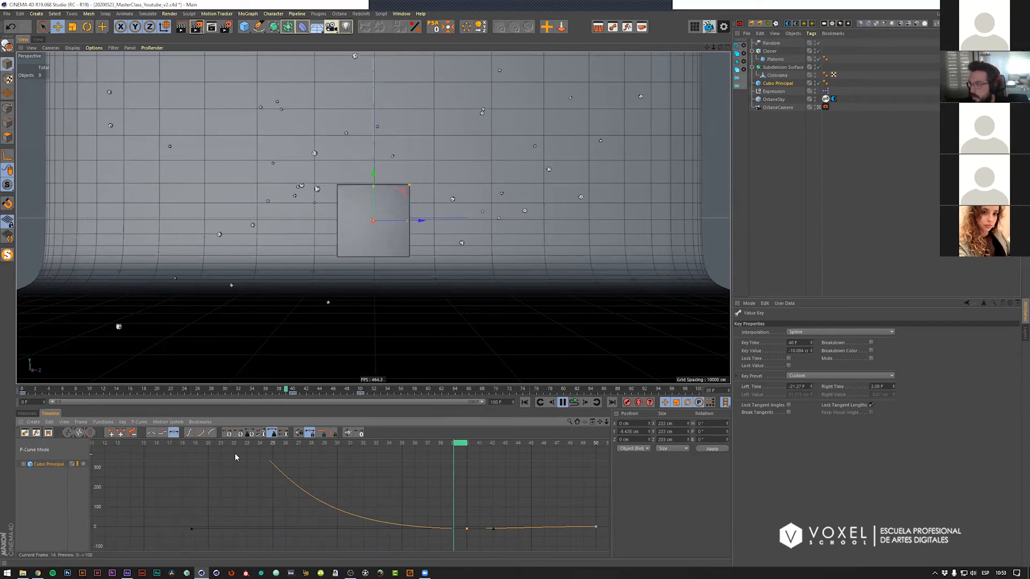
key(F8)
Step: Move the cube's last position key to frame 55 to lengthen the settling motion
alt+right_drag(466, 500, 446, 522)
alt+middle_drag(499, 496, 413, 497)
click(458, 516)
drag(468, 516, 510, 516)
Step: Lengthen the tangents of the frame 55 key to about 7.65 frames
drag(399, 514, 406, 519)
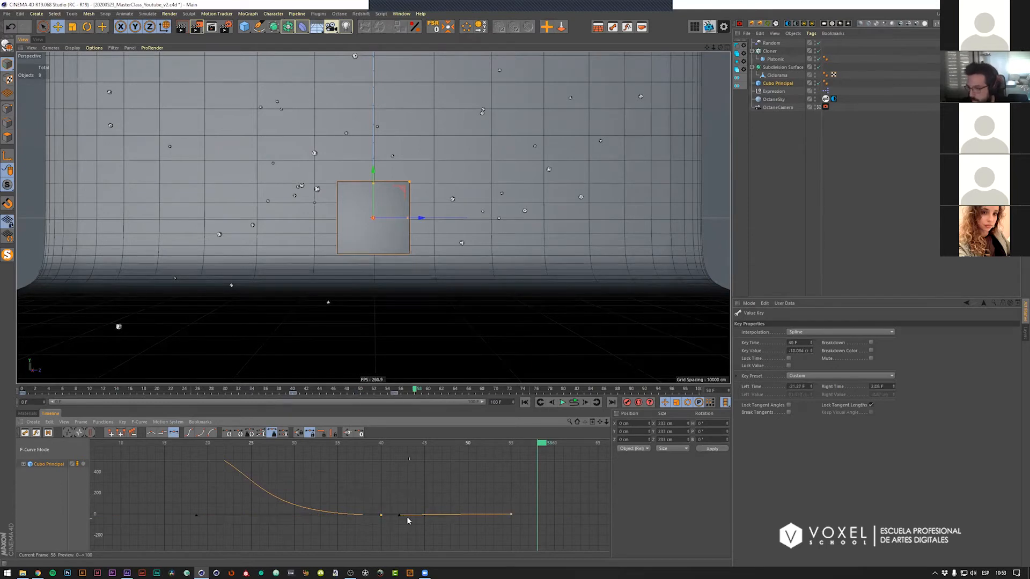
click(483, 508)
drag(491, 499, 538, 523)
click(283, 433)
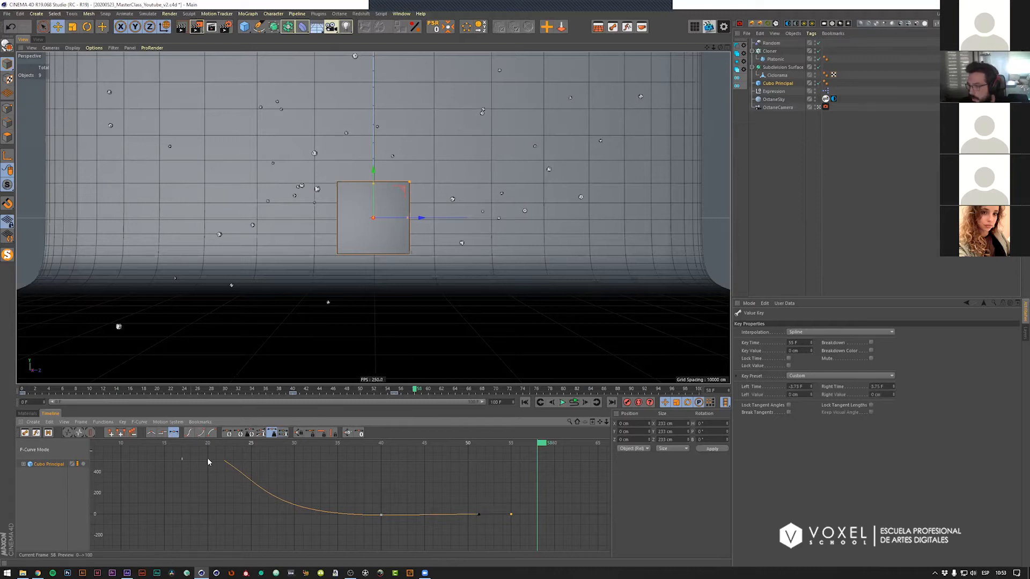
drag(473, 517, 467, 517)
Step: Play back the drop with the softened settle, then frame the whole position curve
click(311, 441)
drag(307, 441, 123, 441)
key(F8)
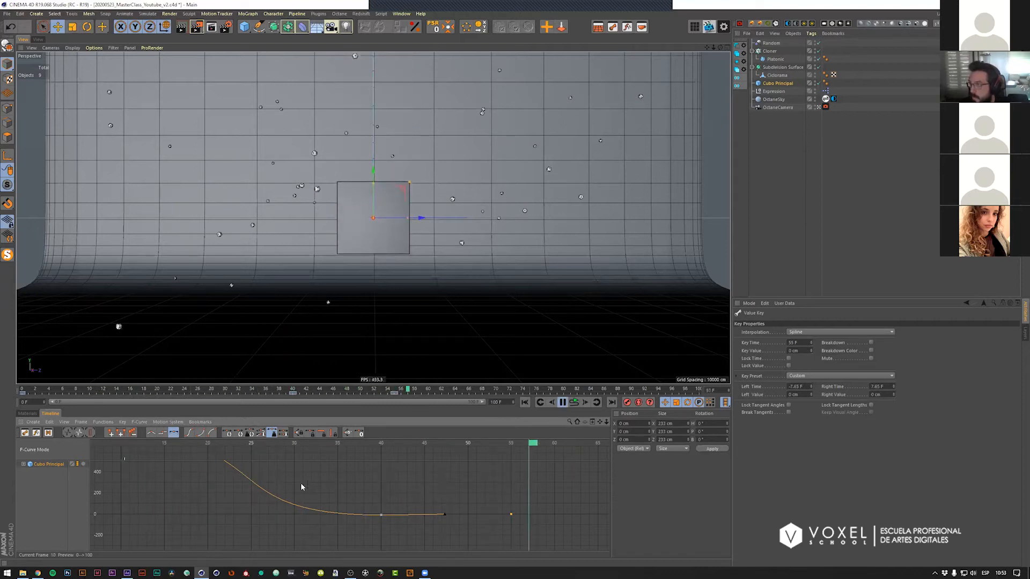
key(F8)
click(395, 482)
key(h)
key(h)
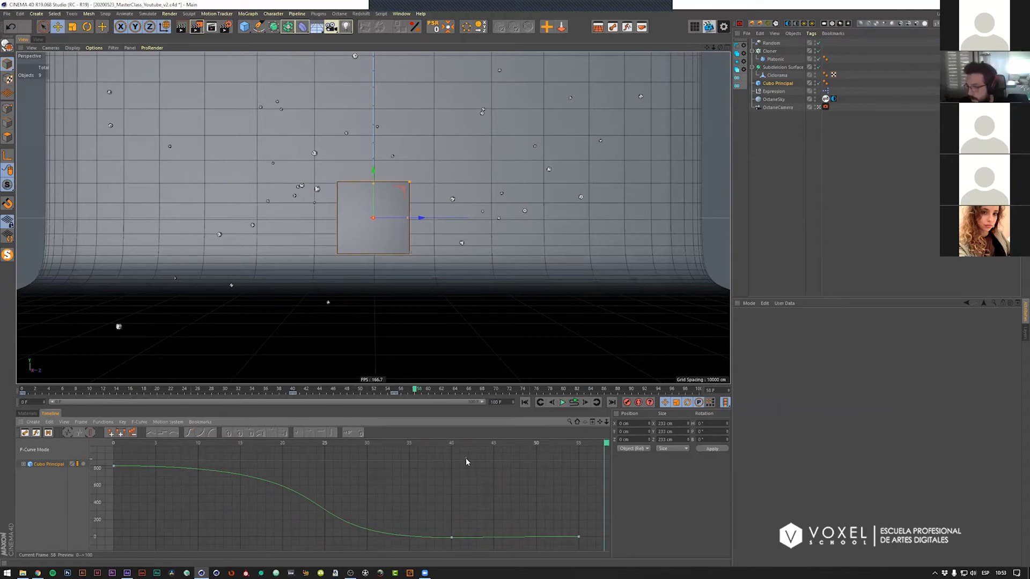
Step: Replay the cube's drop from the first frame and save the scene
drag(427, 446, 452, 472)
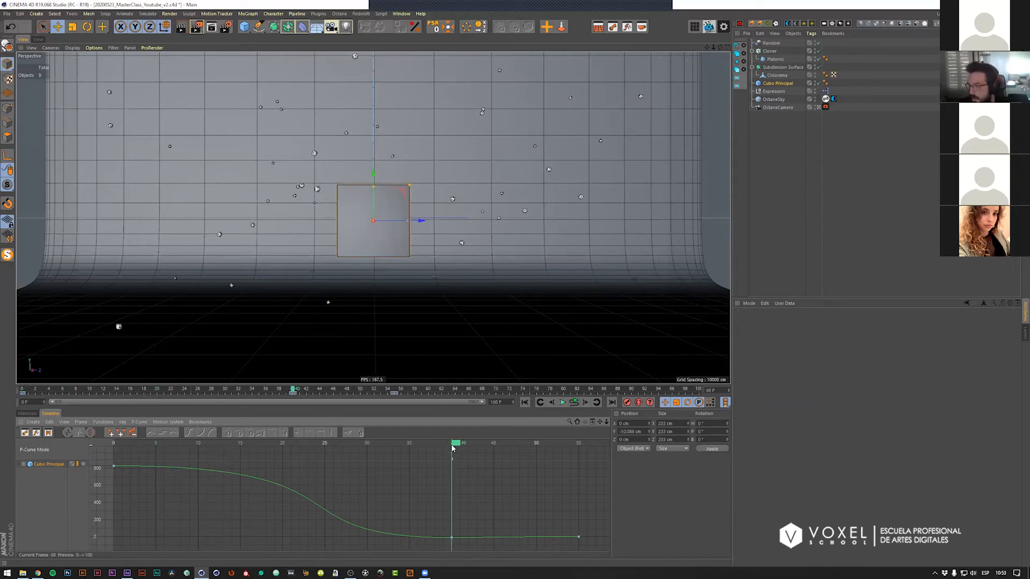
drag(454, 447, 114, 443)
key(F8)
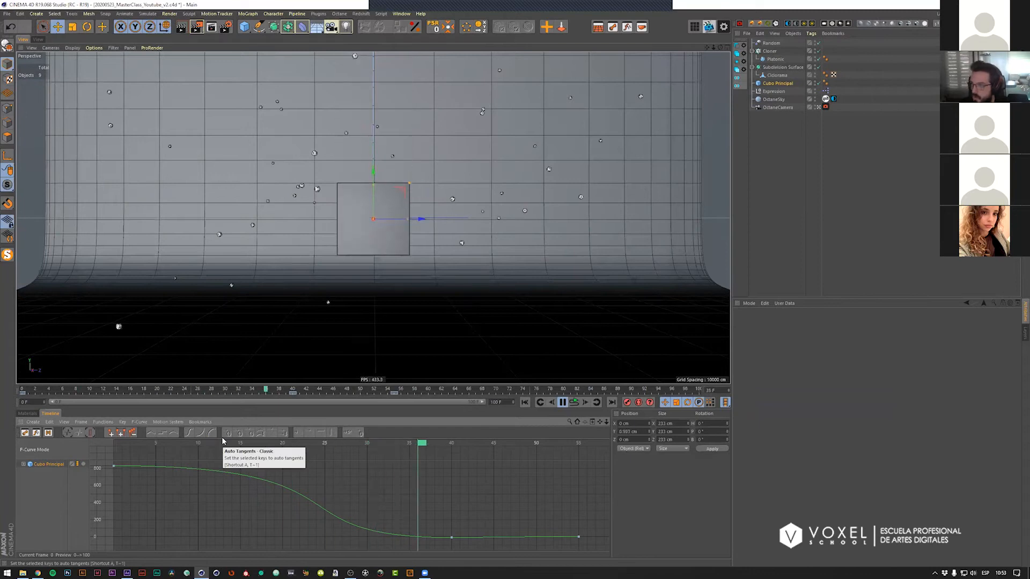
key(F8)
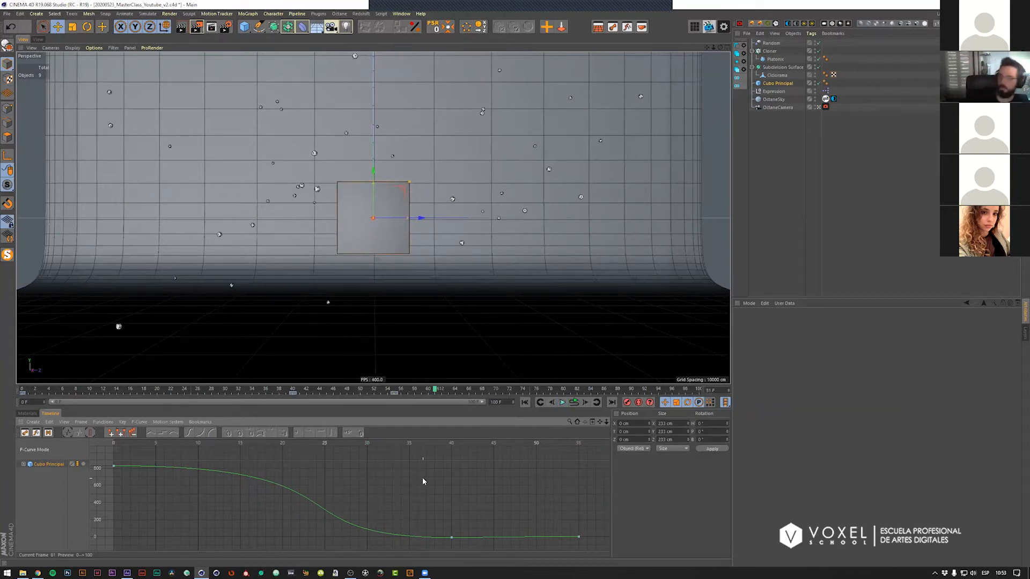
key(ctrl+s)
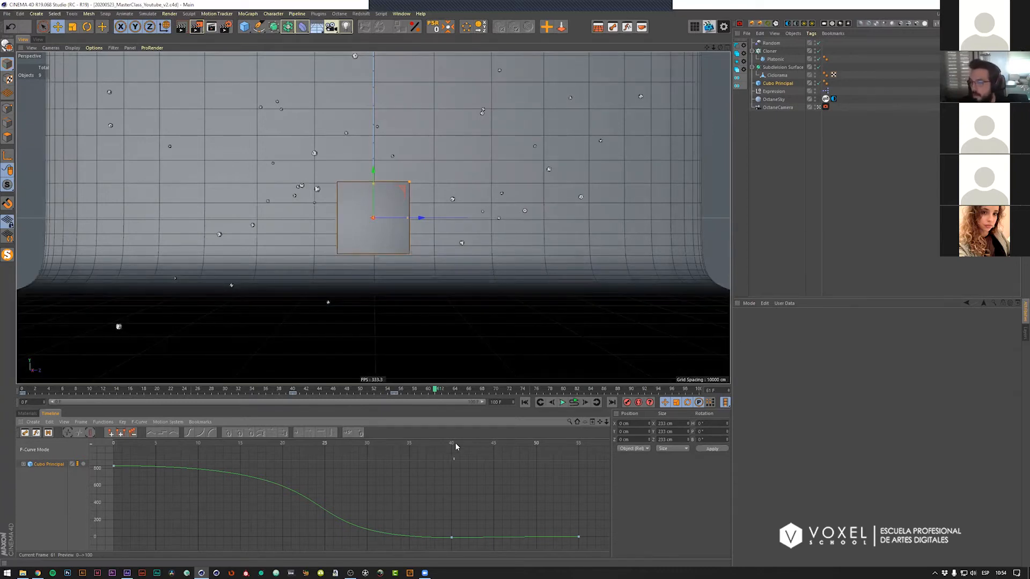
Step: Record rotation keyframes for the main cube at frame 40, with all three axes at 0°
mouse_move(486, 443)
mouse_down()
mouse_move(242, 434)
mouse_move(165, 443)
mouse_move(538, 440)
mouse_move(402, 431)
mouse_up()
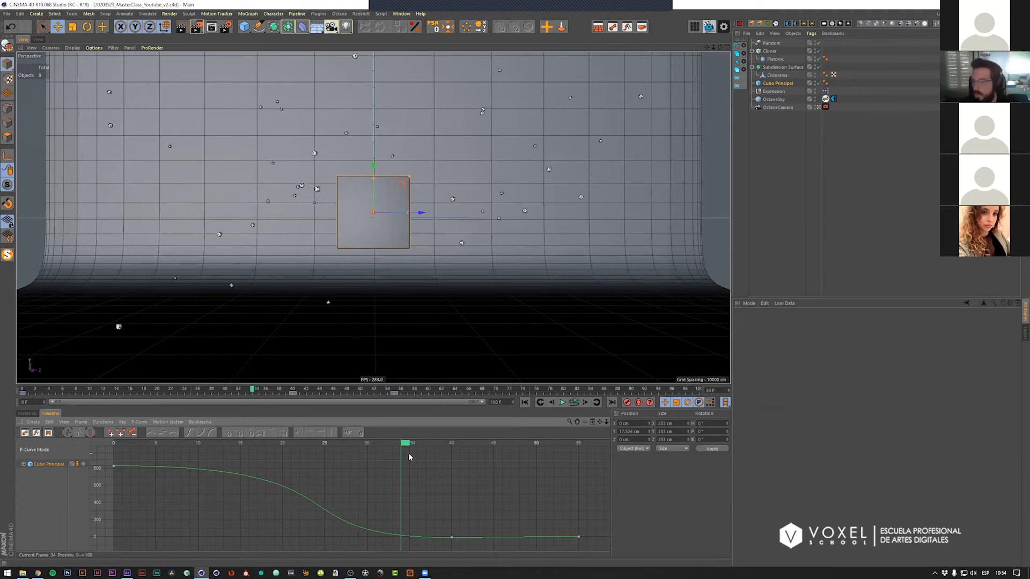
drag(425, 445, 456, 444)
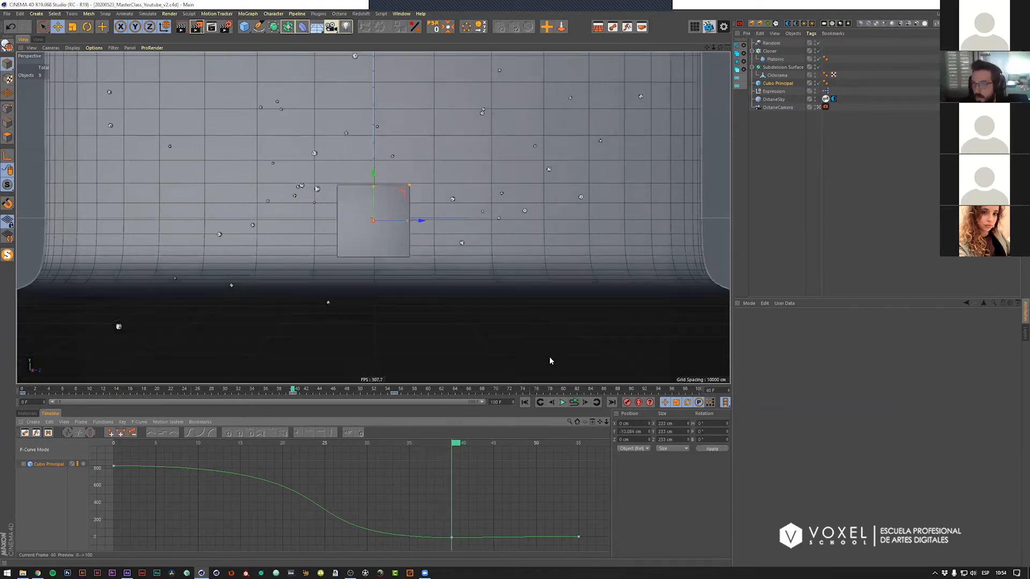
click(774, 84)
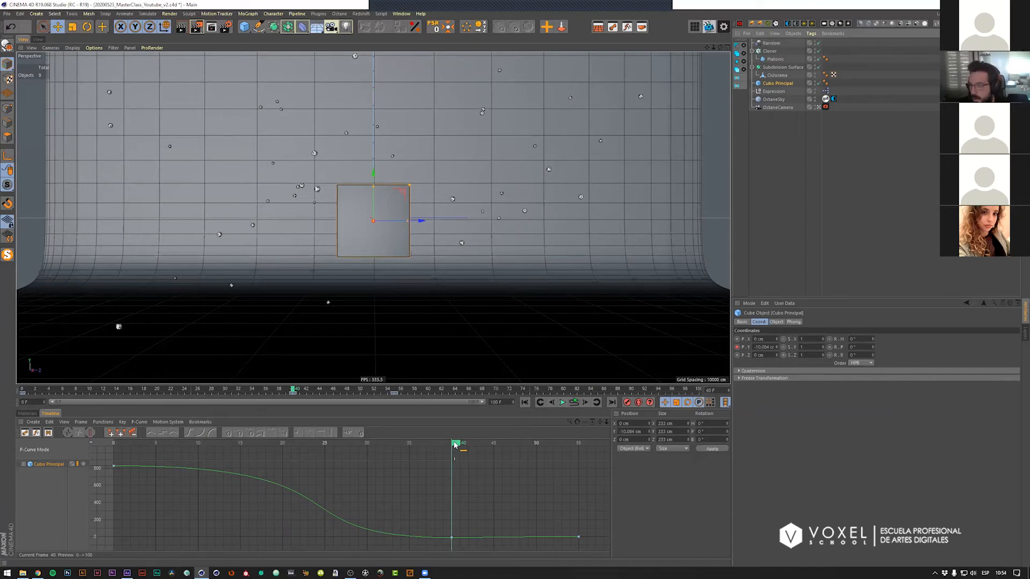
mouse_move(455, 445)
mouse_down()
mouse_move(565, 446)
mouse_move(452, 445)
mouse_up()
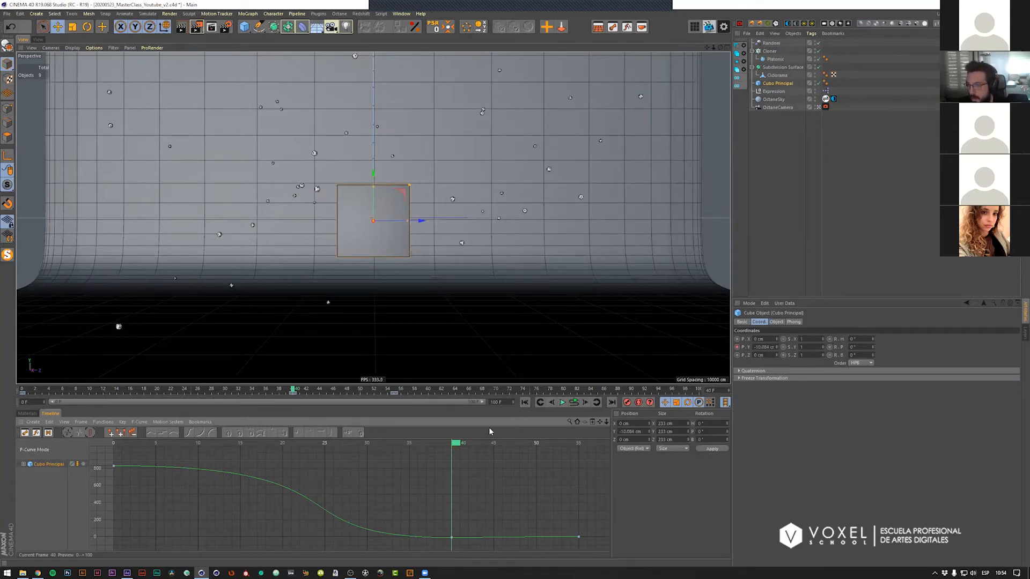
click(830, 339)
Step: At frame 0, leave the camera view and rotate the main cube to about H -44°, P 58°, B -275°
drag(453, 445, 117, 447)
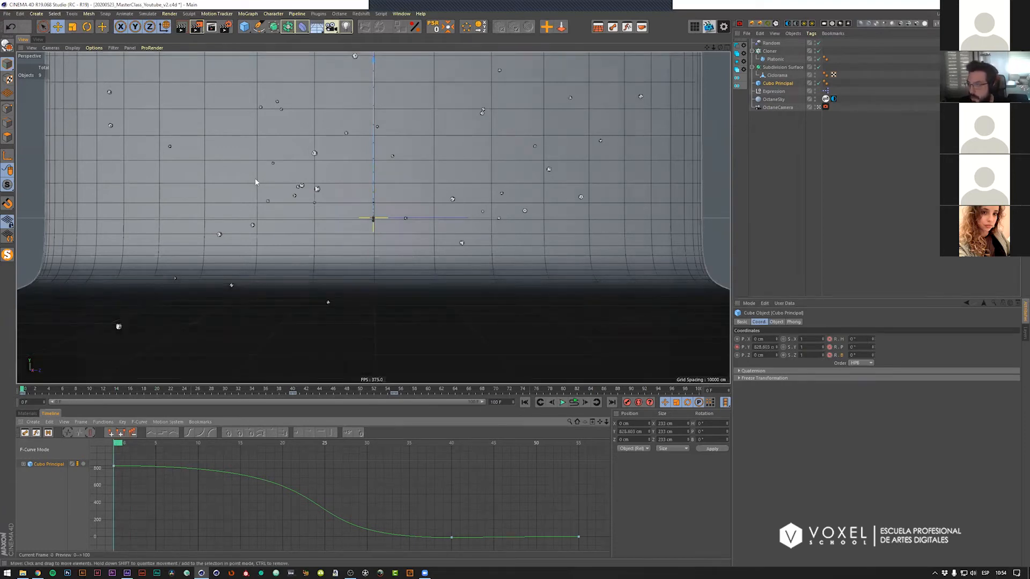
click(818, 107)
scroll(438, 159, down, 2)
alt+drag(418, 172, 371, 181)
alt+middle_drag(369, 205, 380, 241)
key(r)
drag(342, 101, 417, 184)
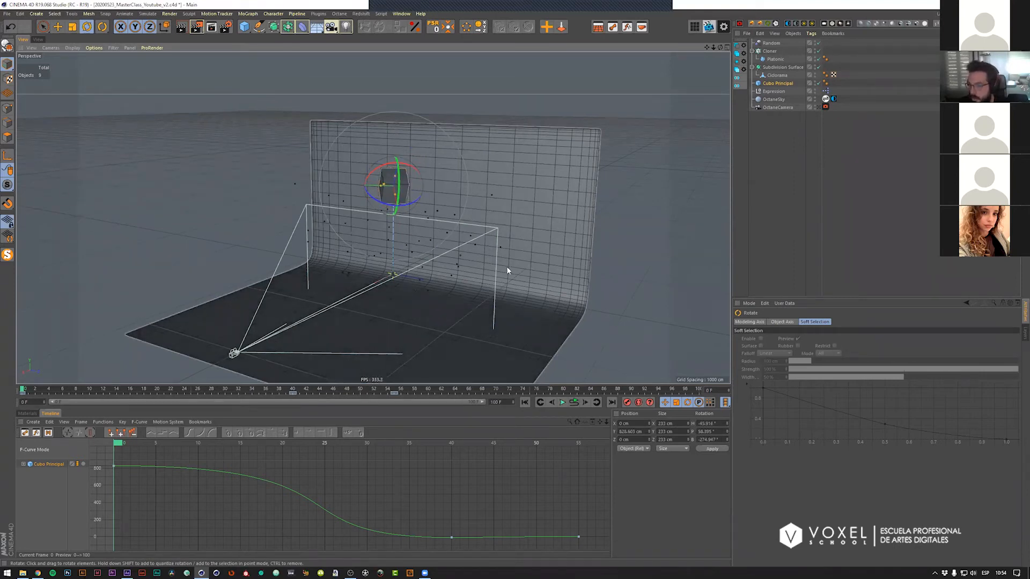
Step: Play the drop through the scene camera to check the cube's rotation, then return to the free perspective view
click(819, 107)
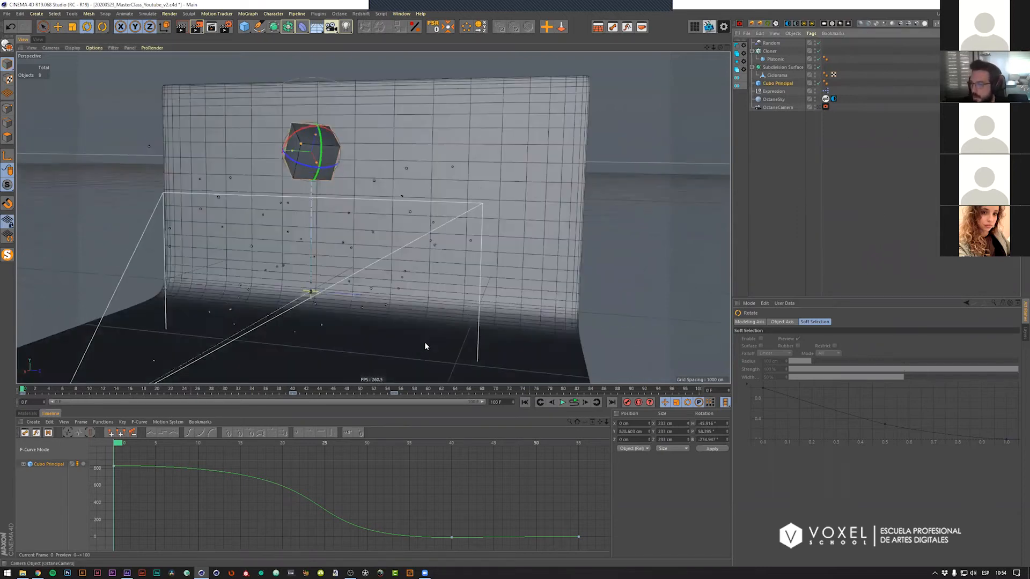
key(F8)
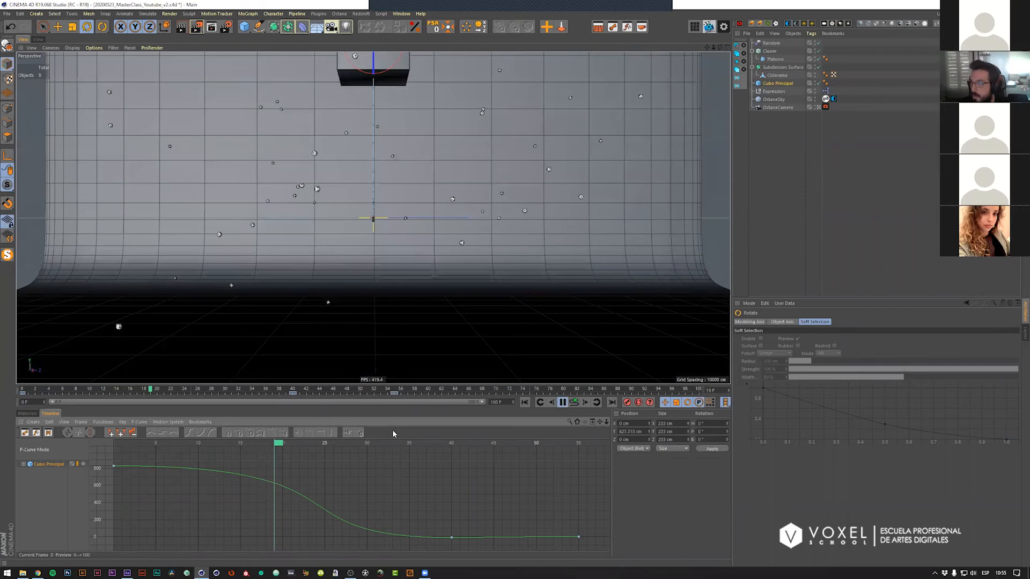
key(F8)
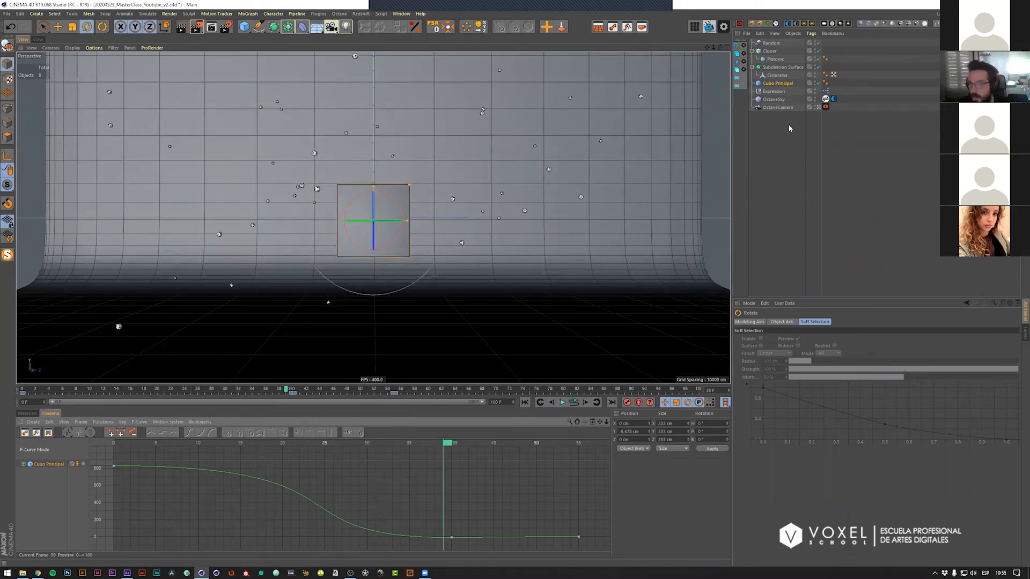
click(819, 107)
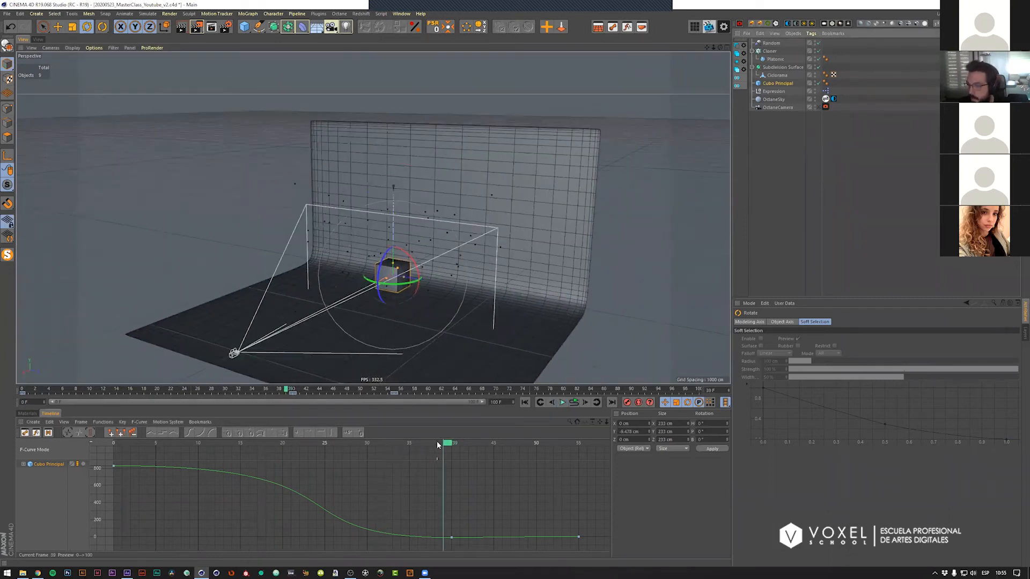
Step: At frame 0, rotate the main cube to about H 63°, P -34°, B -229° and record keyframes for all three rotation axes
drag(438, 445, 73, 449)
drag(413, 182, 445, 177)
click(771, 84)
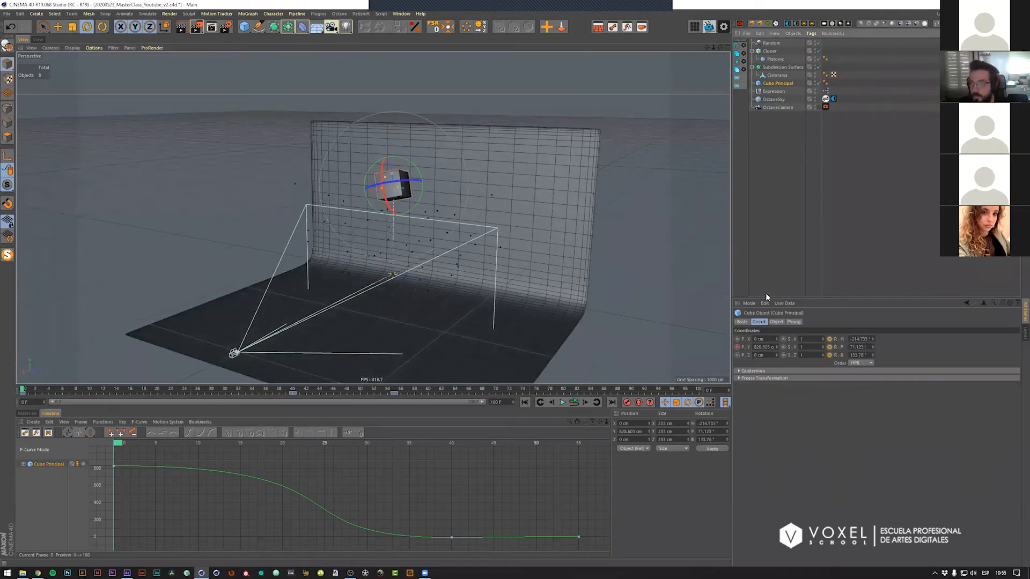
drag(409, 146, 445, 183)
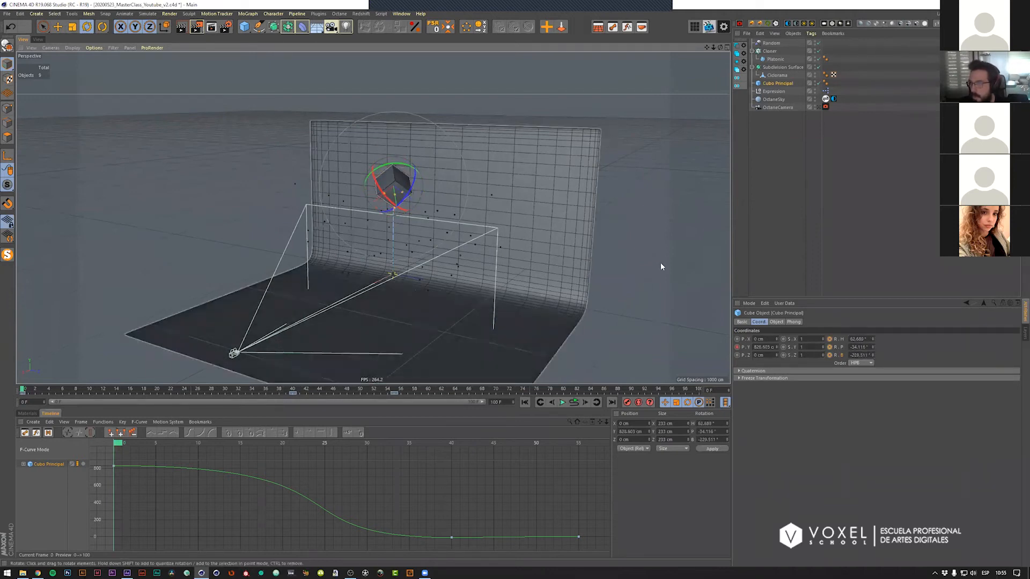
click(831, 340)
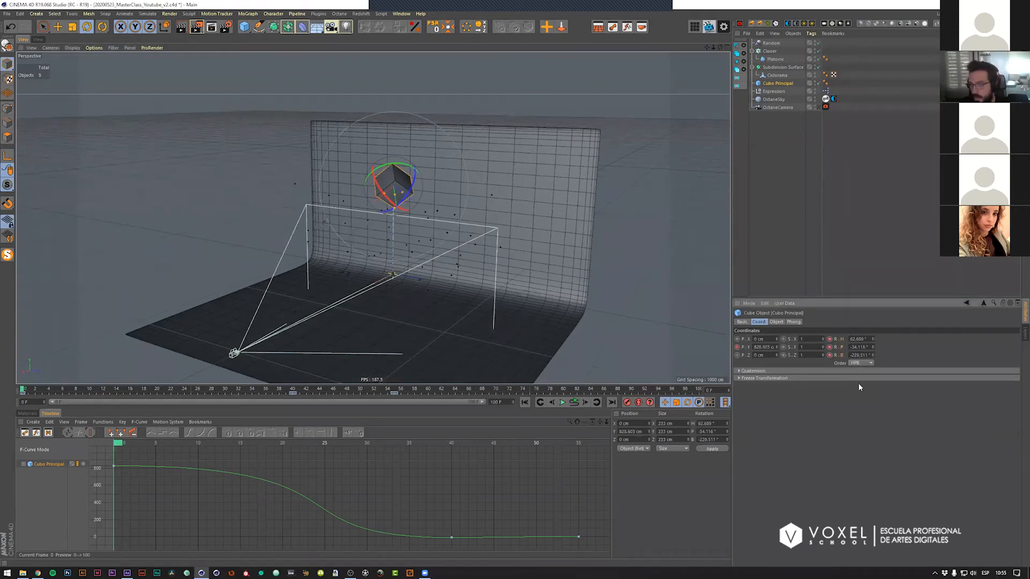
Step: Play the drop from the first frame in the free perspective view to check the main cube's new starting rotation
mouse_move(119, 447)
mouse_down()
mouse_move(429, 448)
mouse_move(126, 448)
mouse_up()
key(F8)
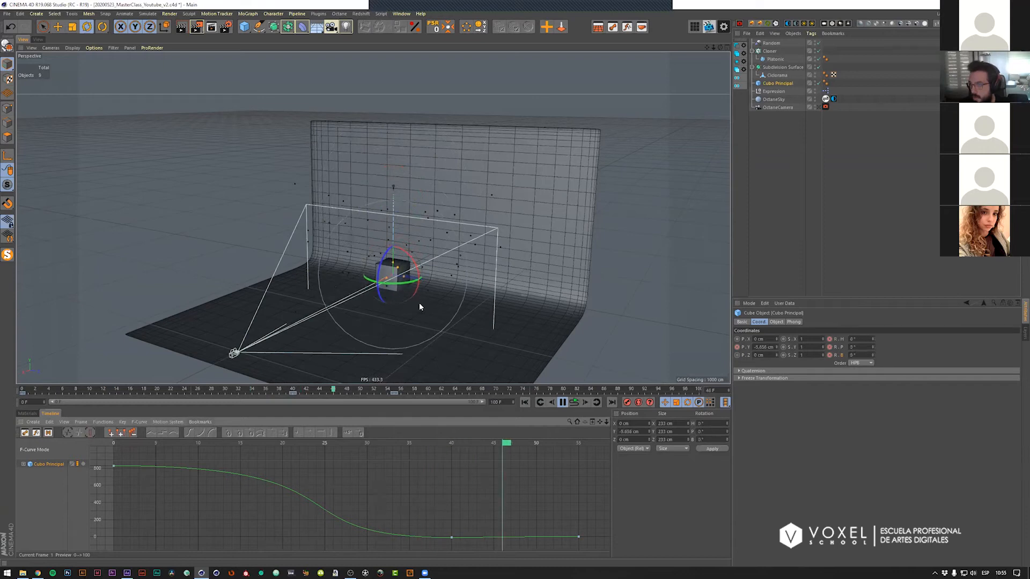
click(783, 203)
click(240, 449)
drag(241, 451, 124, 448)
key(F8)
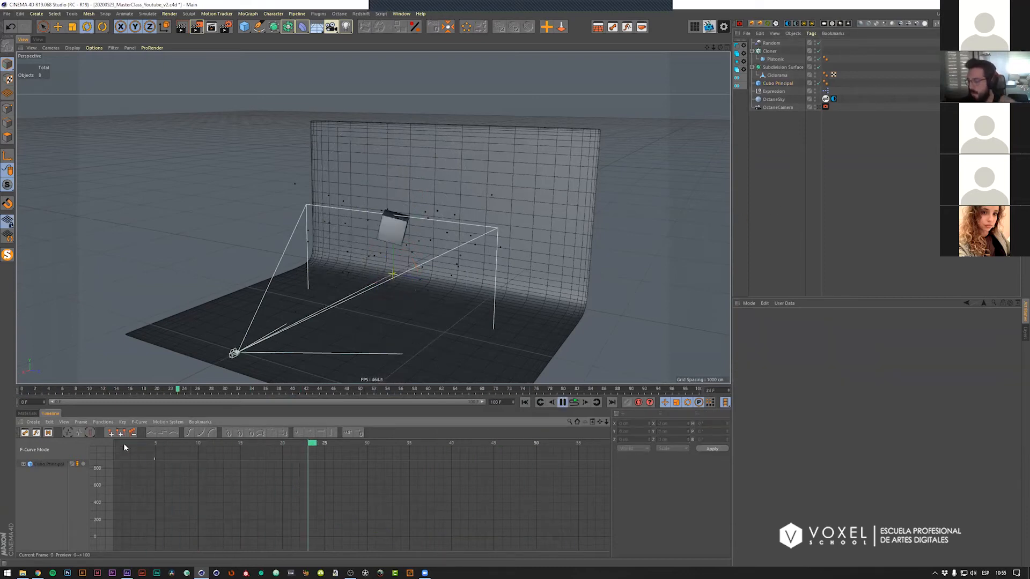
key(F8)
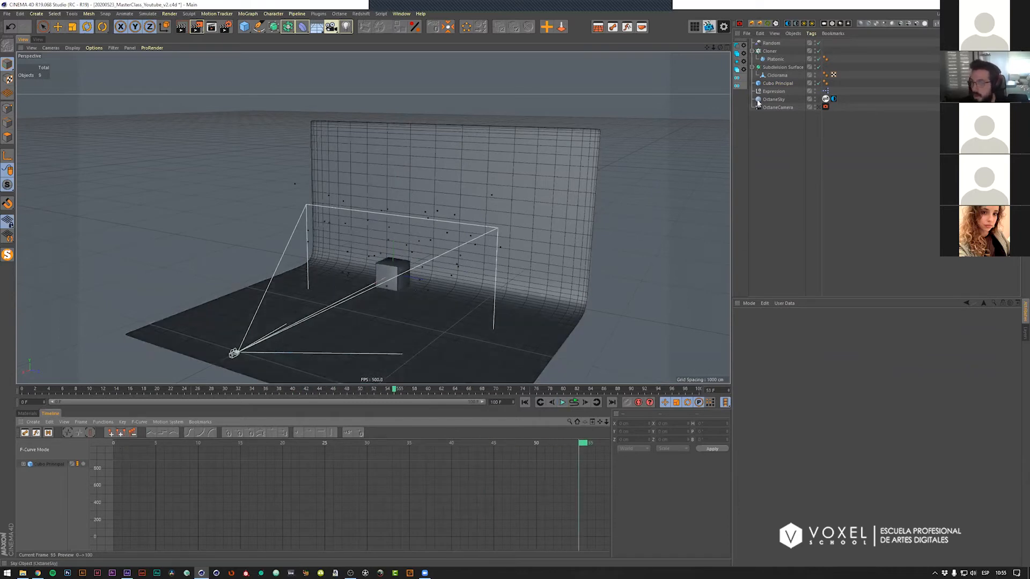
Step: Look through the scene camera and replay the drop from frame 0, stopping around frame 39
click(819, 107)
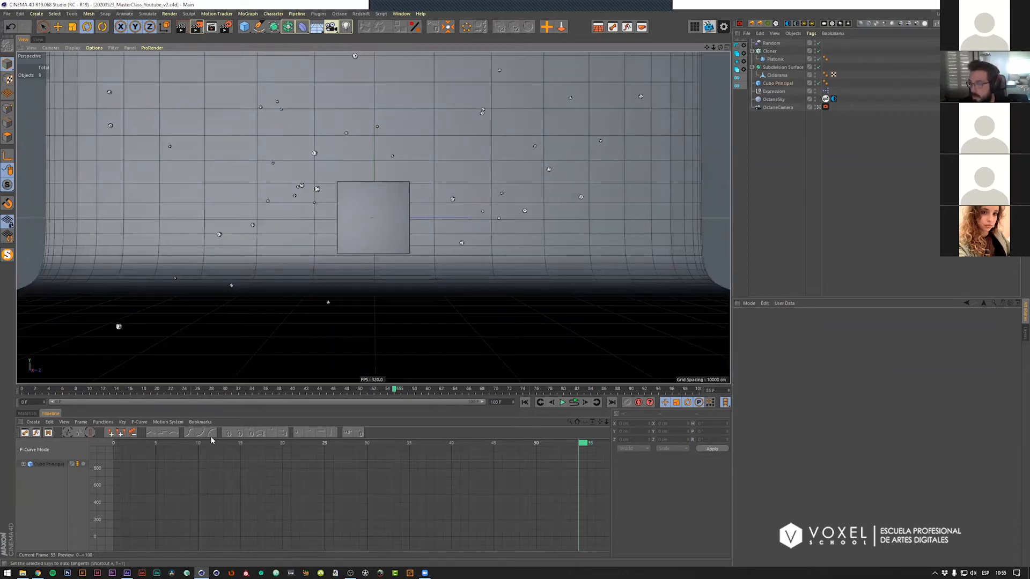
click(146, 445)
drag(145, 446, 106, 445)
key(F8)
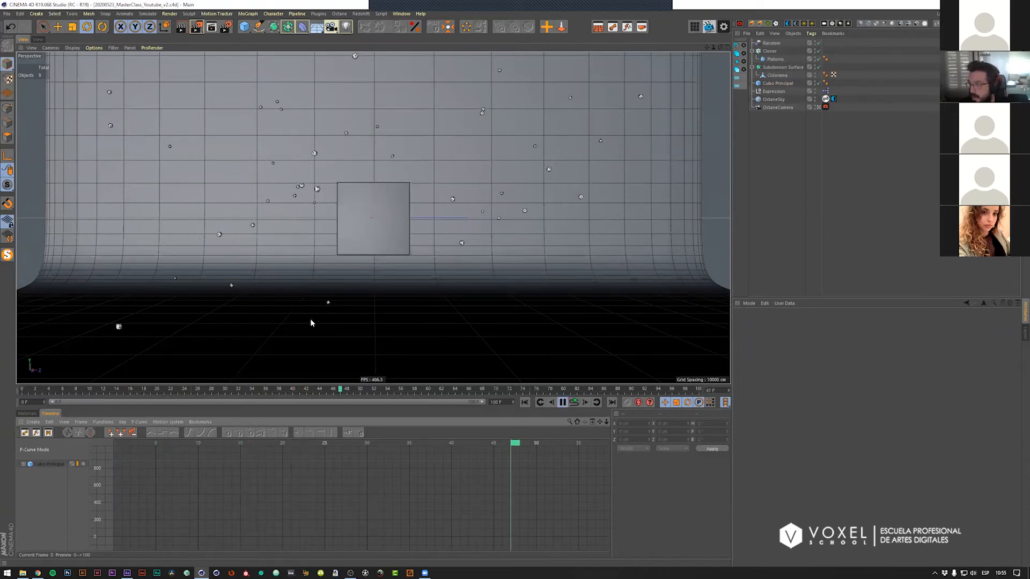
click(465, 444)
drag(464, 444, 115, 445)
key(F8)
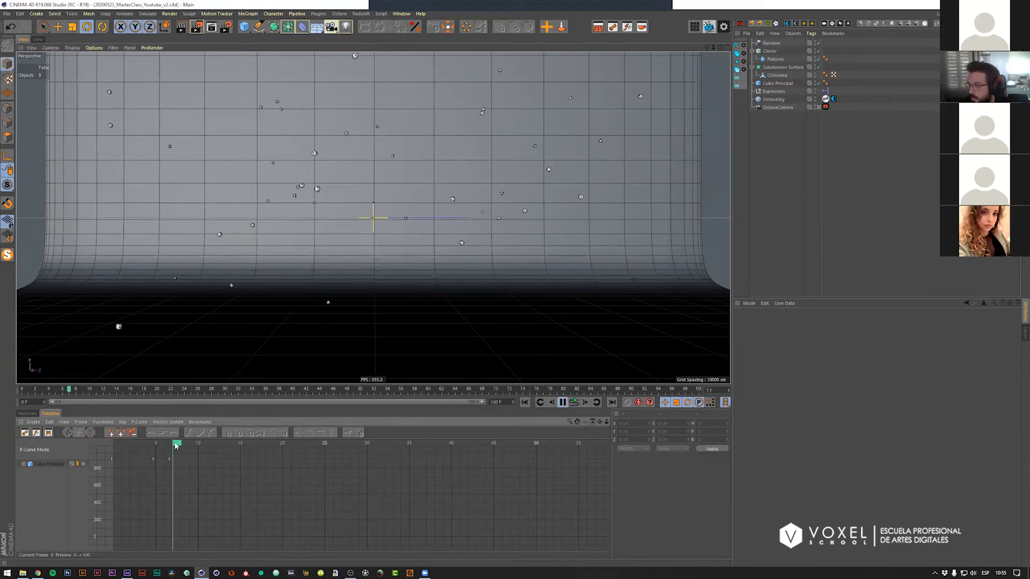
drag(311, 444, 446, 443)
Step: Expand the main cube's animation tracks in the F-curve editor and frame the Rotation P, H and B curves together
click(24, 465)
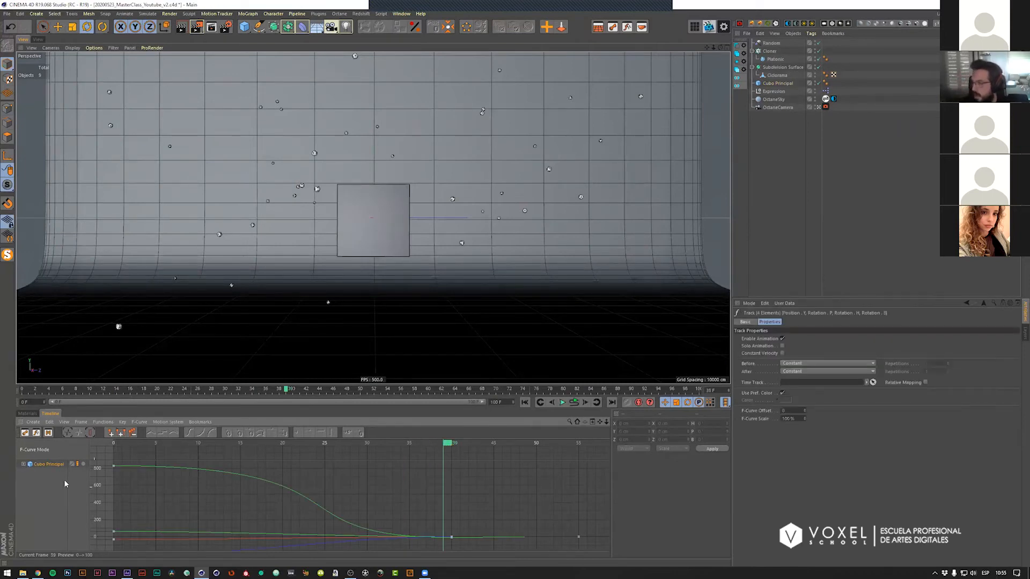
click(23, 465)
click(43, 479)
shift+click(44, 492)
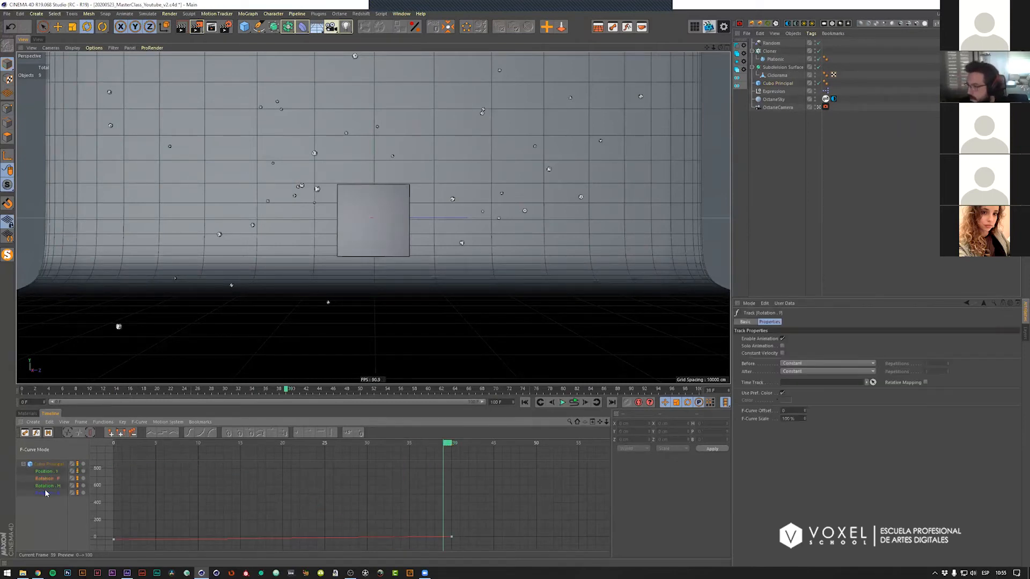
key(h)
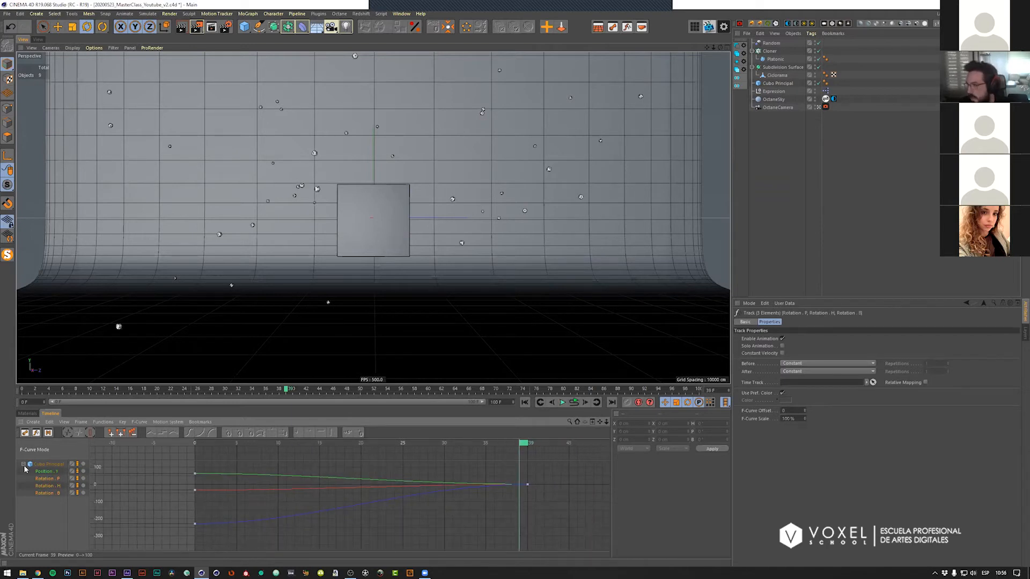
Step: Compare the main cube's Position Y curve with its individual and combined rotation curves
click(42, 472)
click(42, 481)
click(44, 472)
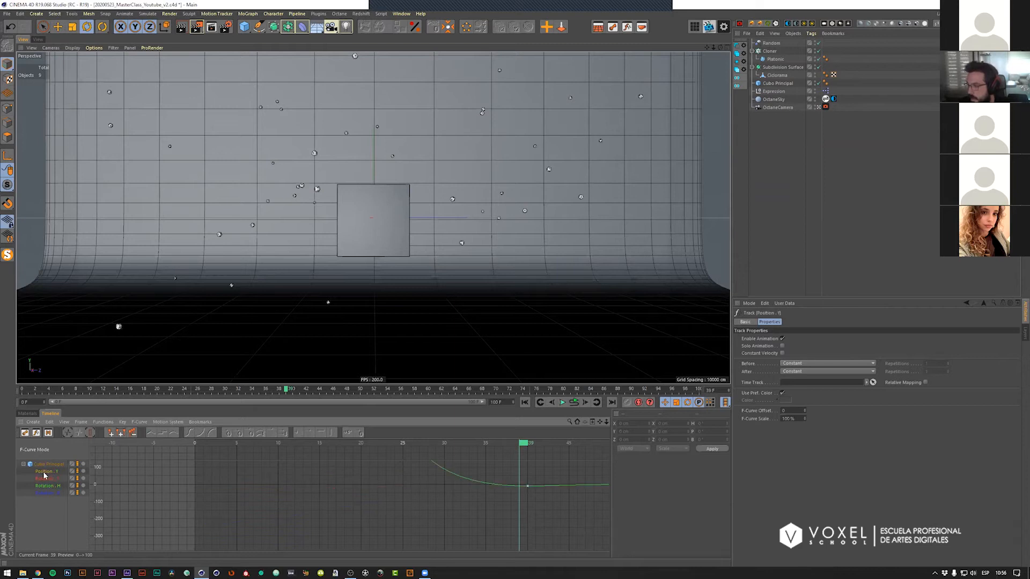
click(43, 478)
click(44, 485)
click(43, 494)
shift+click(47, 484)
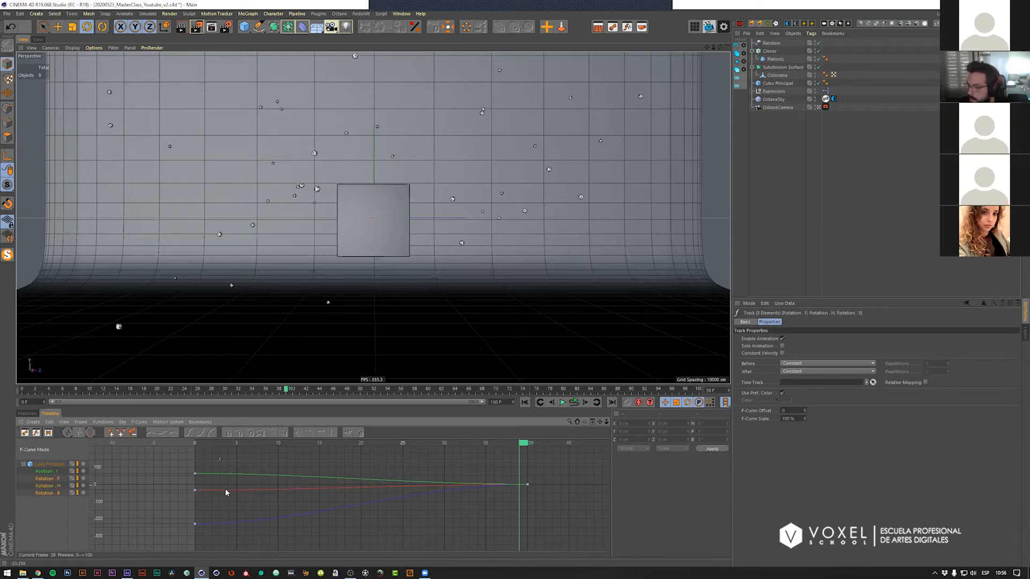
Step: Select all keys on the Rotation P, H and B curves and lengthen their flat tangents to about 21.9 frames for stronger easing
click(46, 475)
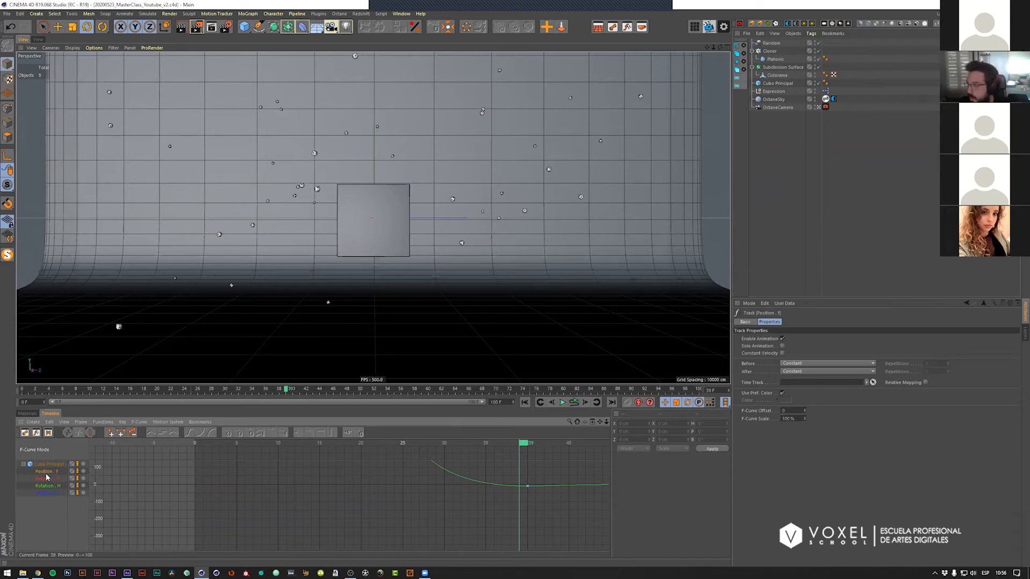
click(46, 479)
shift+click(43, 491)
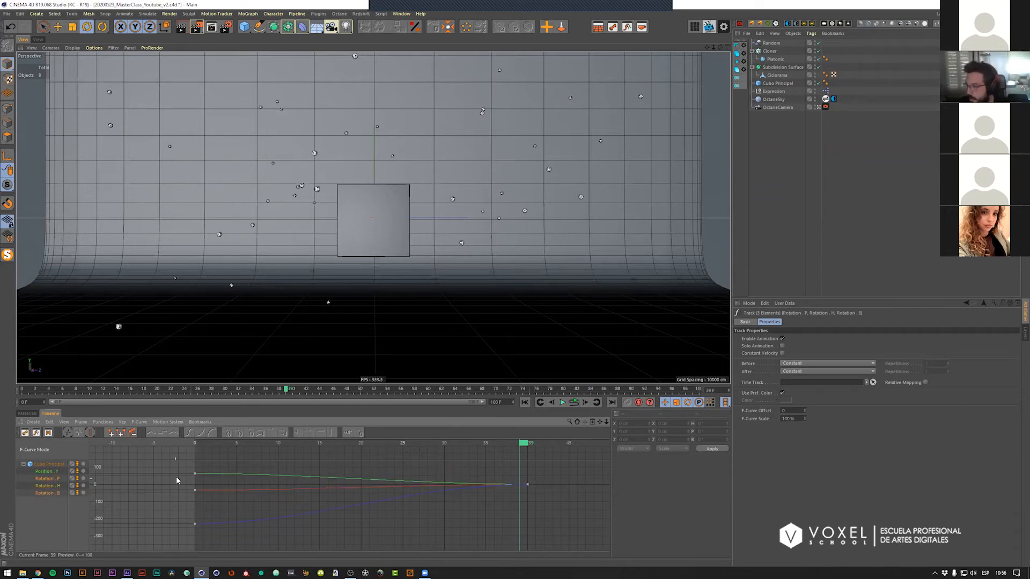
drag(210, 485, 529, 547)
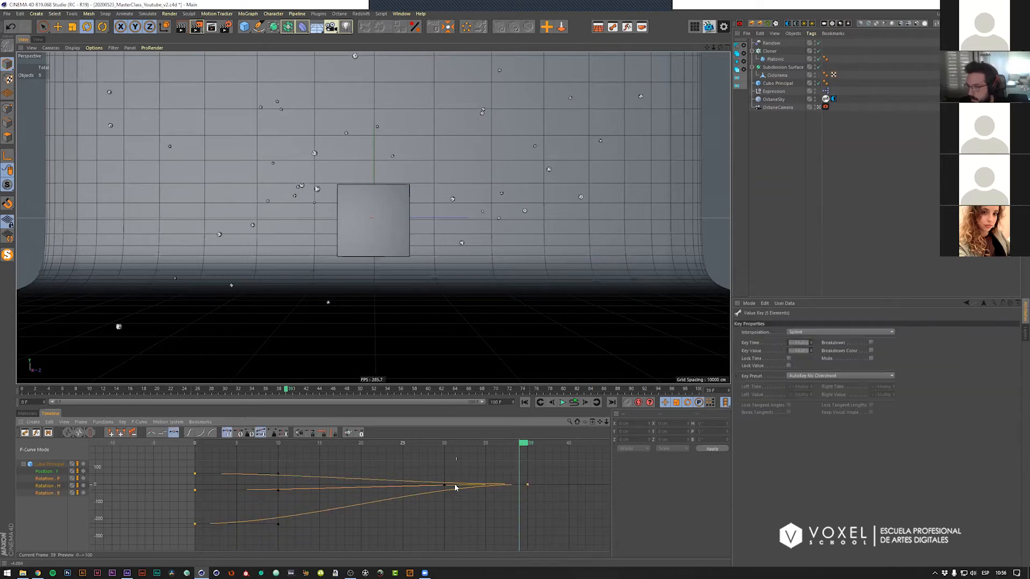
drag(446, 485, 359, 476)
key(ctrl+z)
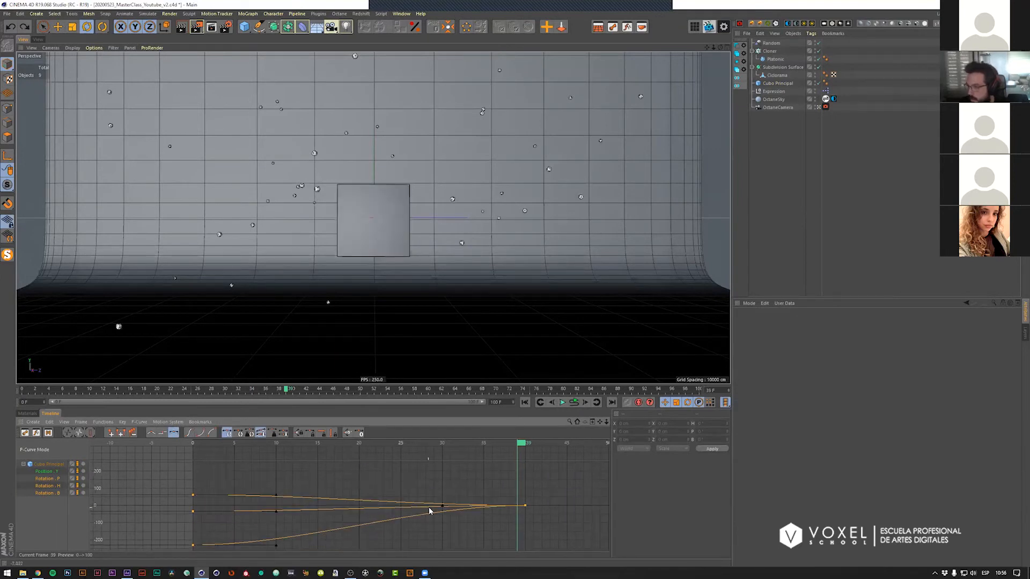
drag(444, 506, 341, 503)
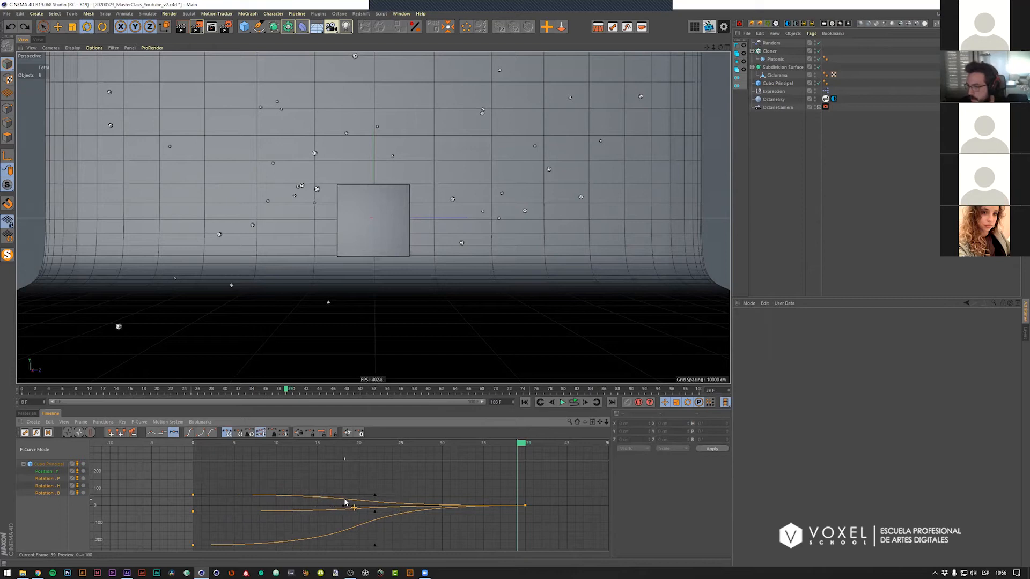
Step: Replay the drop several times from frame 0 through the scene camera to judge the eased rotation
drag(238, 443, 195, 443)
key(F8)
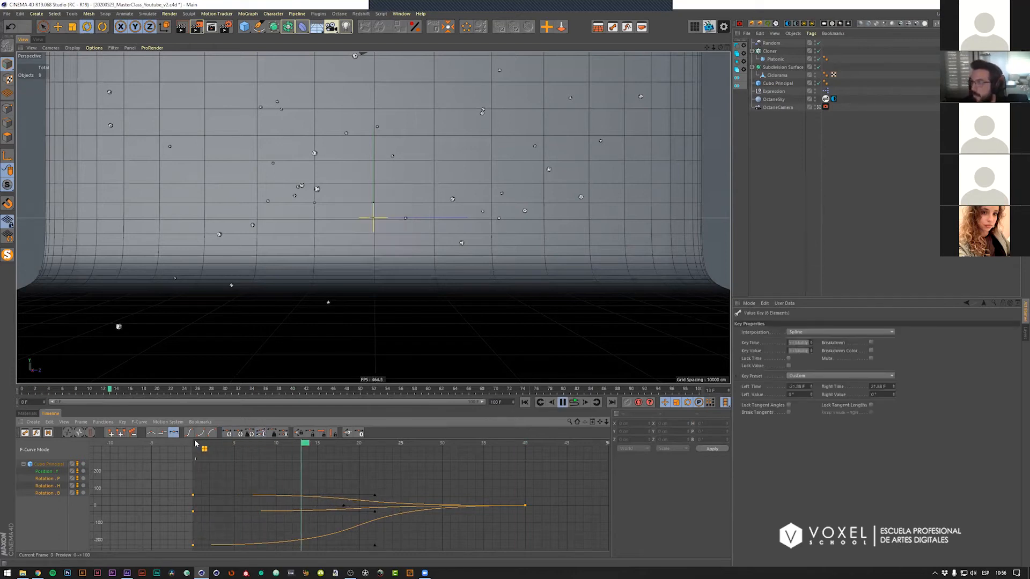
key(F8)
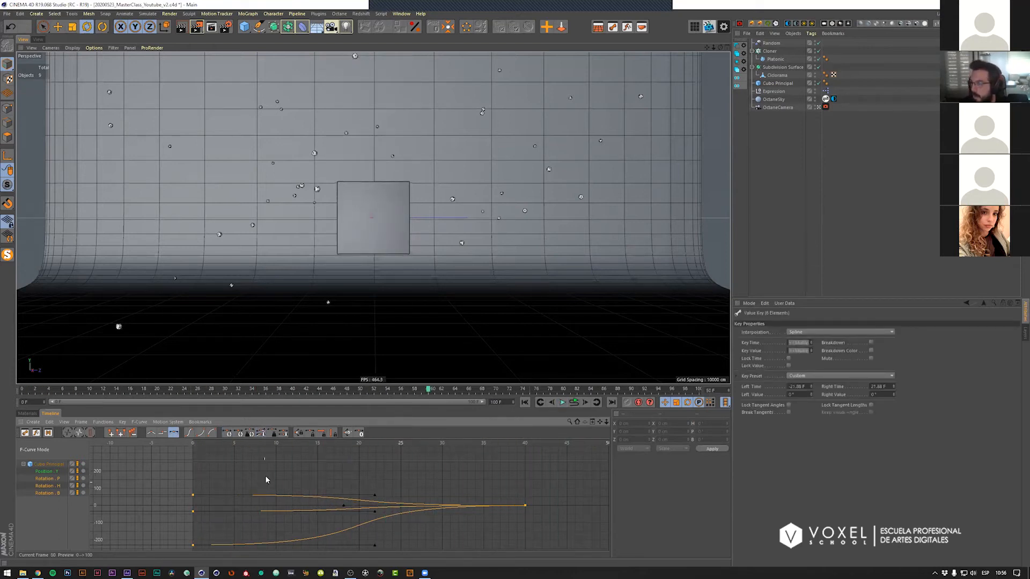
click(202, 442)
key(F8)
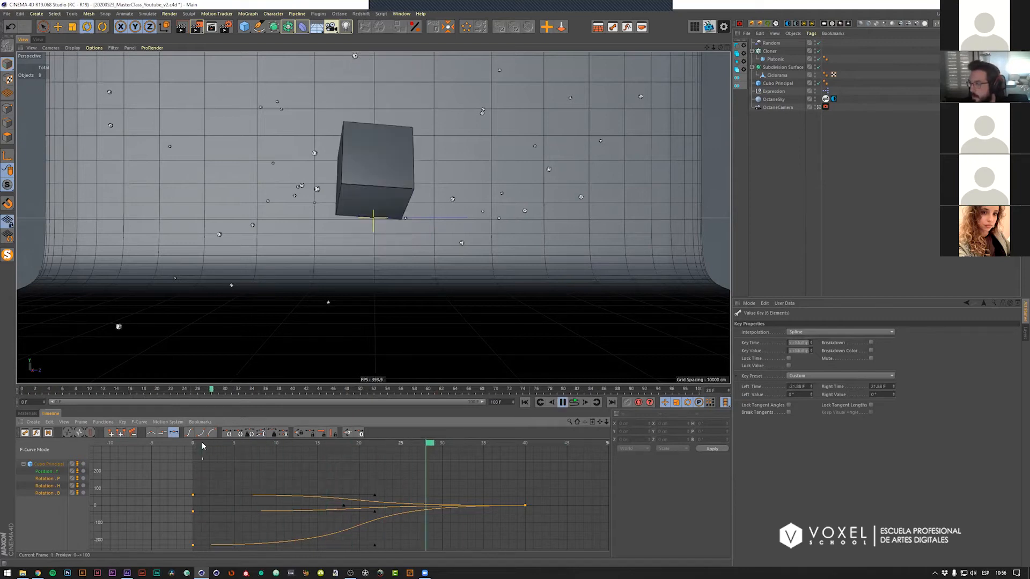
key(F8)
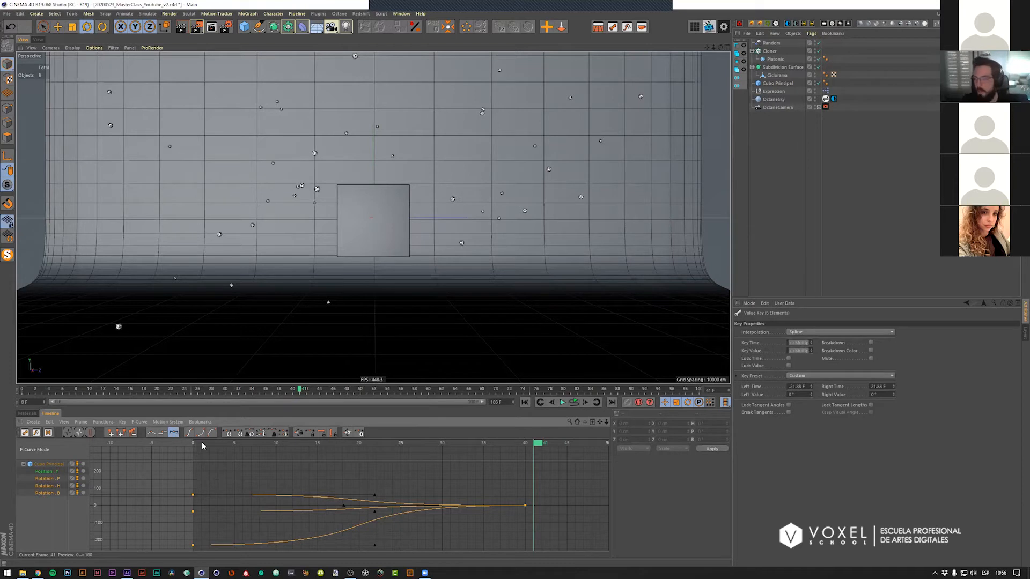
click(202, 442)
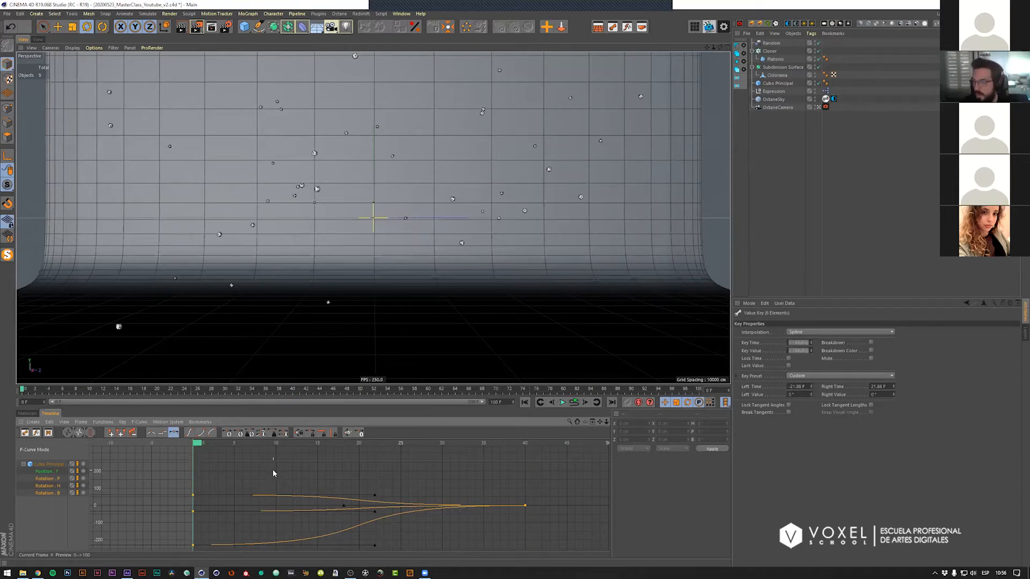
key(F8)
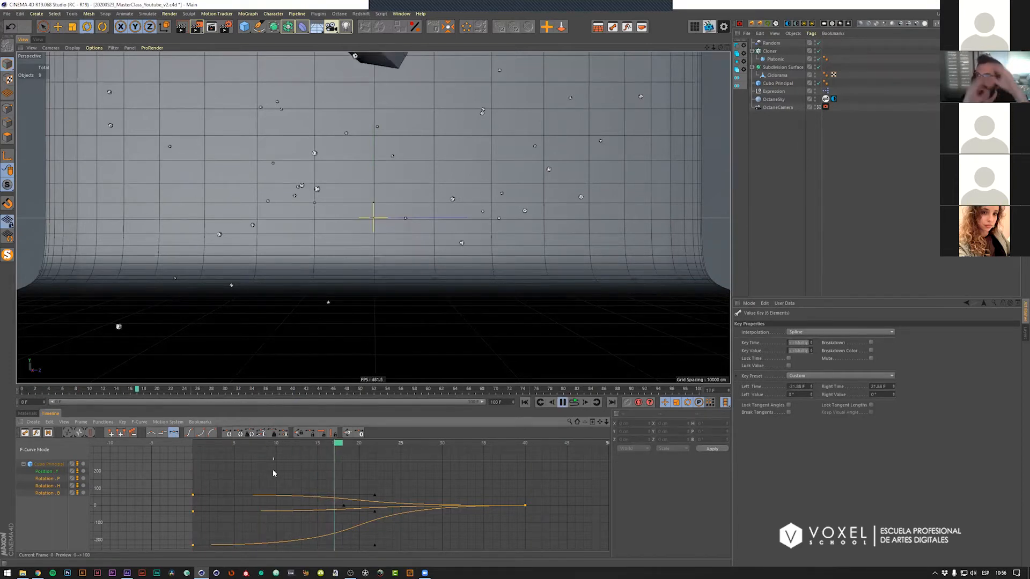
key(F8)
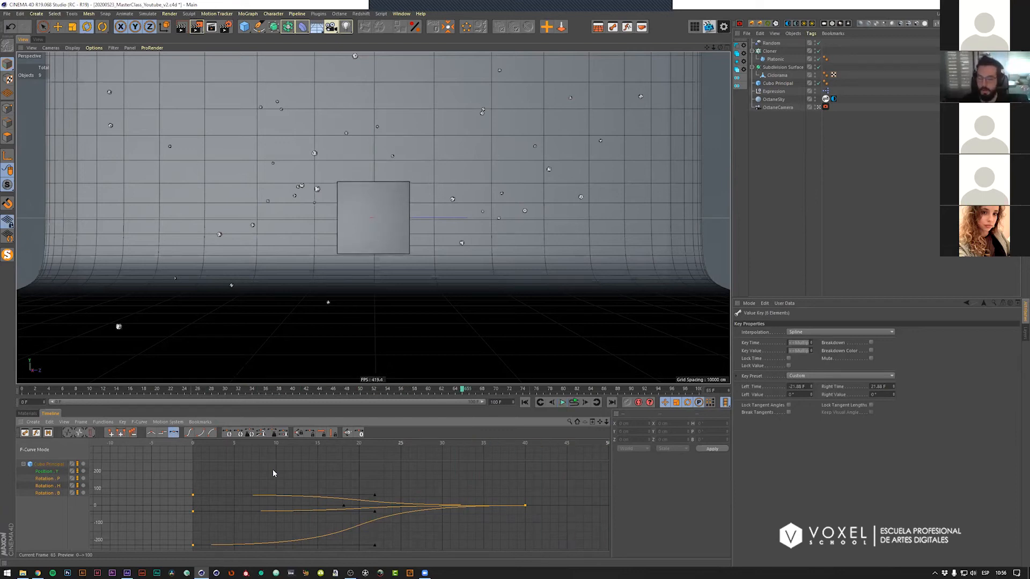
Step: Deselect the rotation keys and replay the fall from partway through the drop to check how the cube settles
click(263, 443)
key(F8)
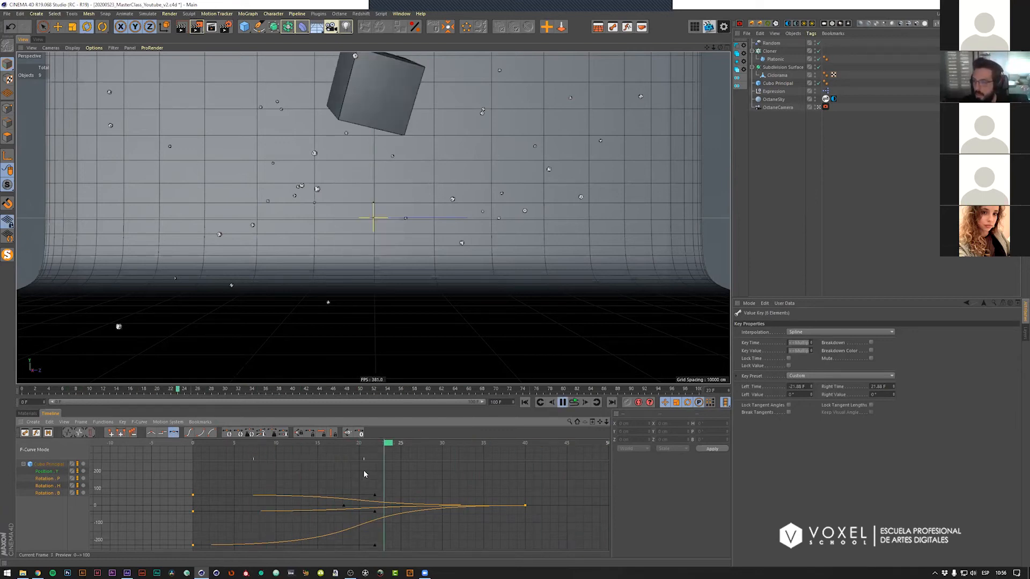
key(F8)
click(399, 470)
drag(523, 443, 307, 454)
key(F8)
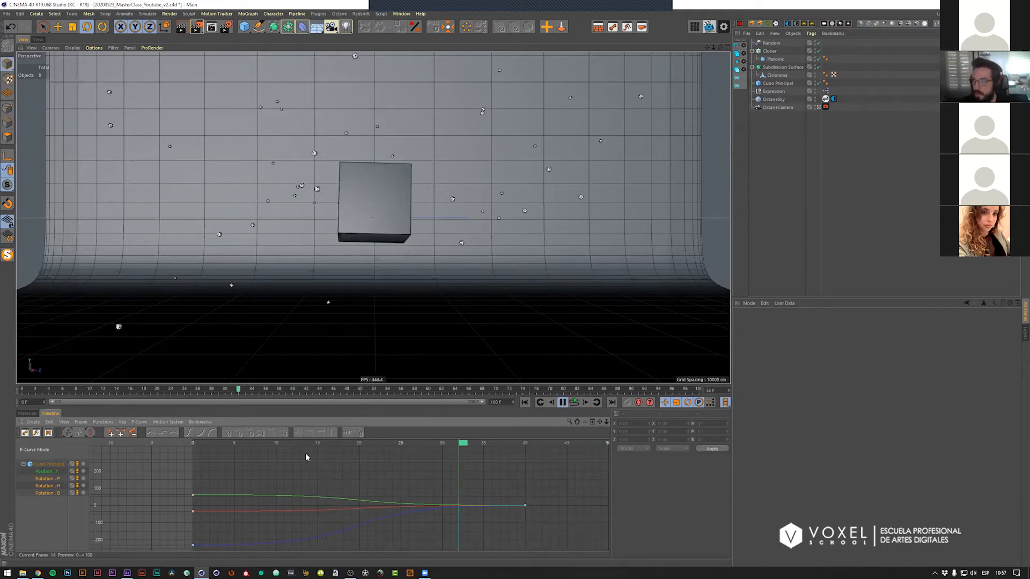
key(F8)
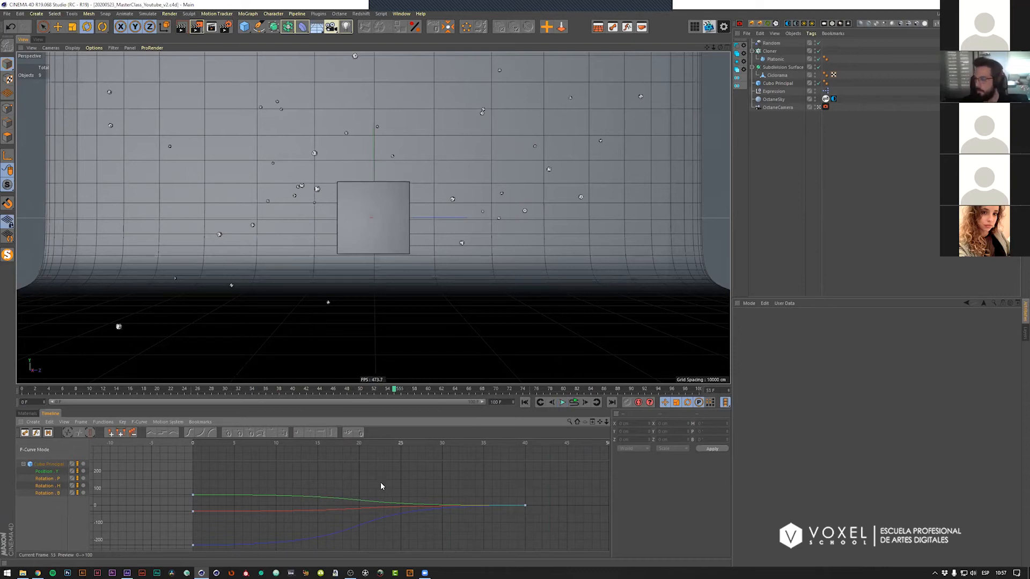
Step: Frame the main cube's Position Y curve on its own, scrub the fall against it and play the landing
scroll(381, 481, down, 4)
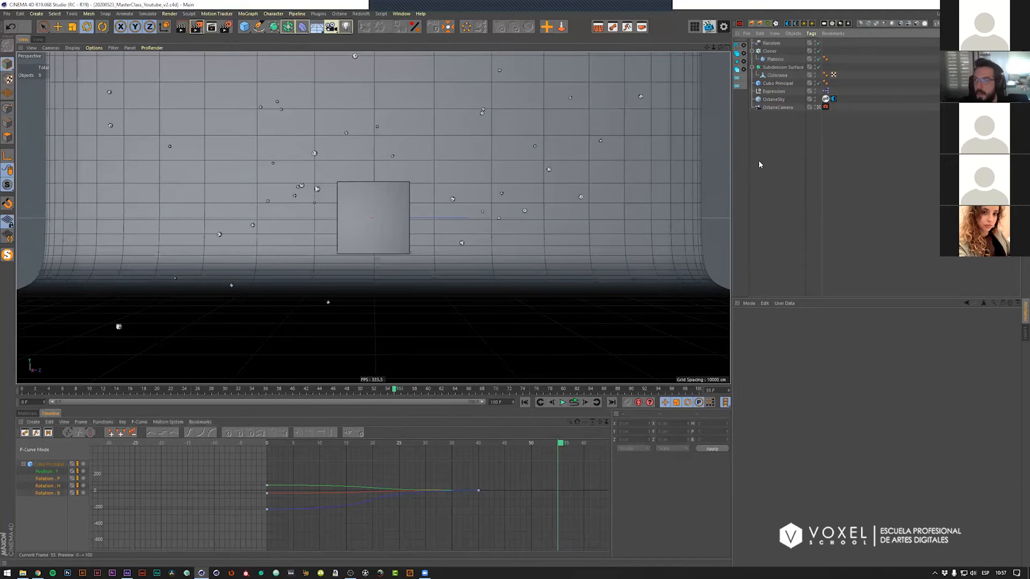
drag(490, 442, 363, 464)
click(38, 471)
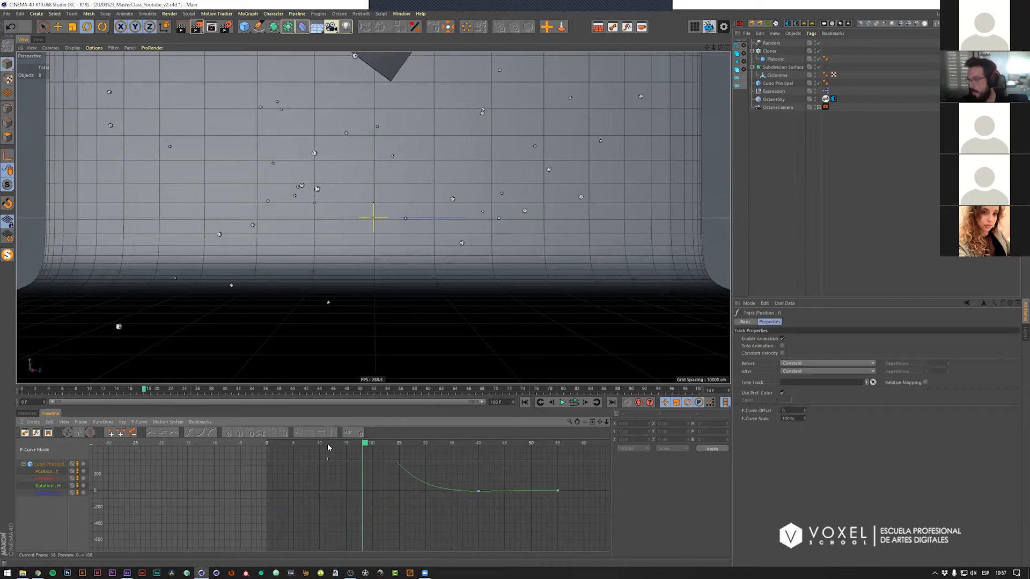
key(h)
scroll(392, 485, down, 3)
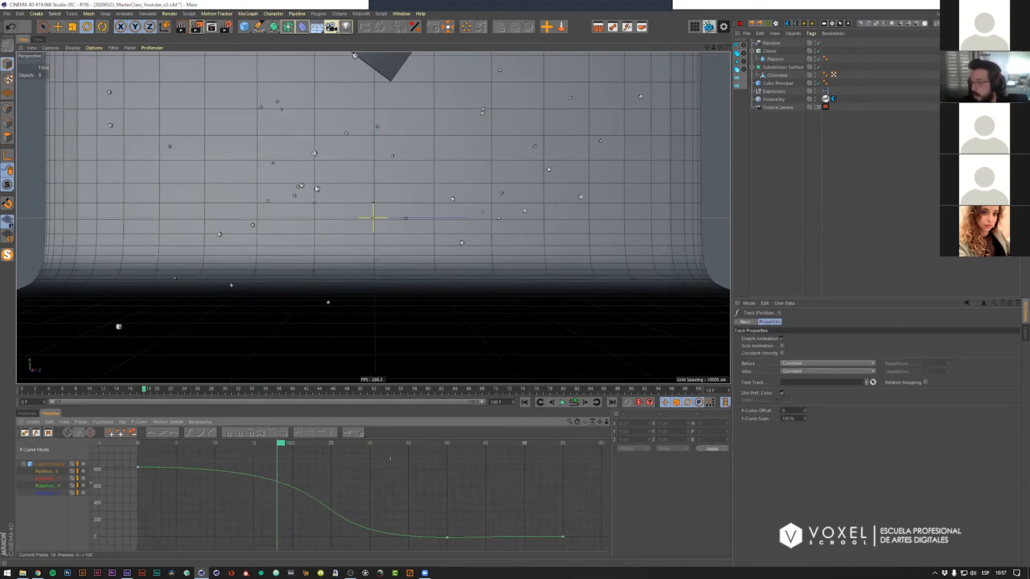
drag(295, 445, 437, 444)
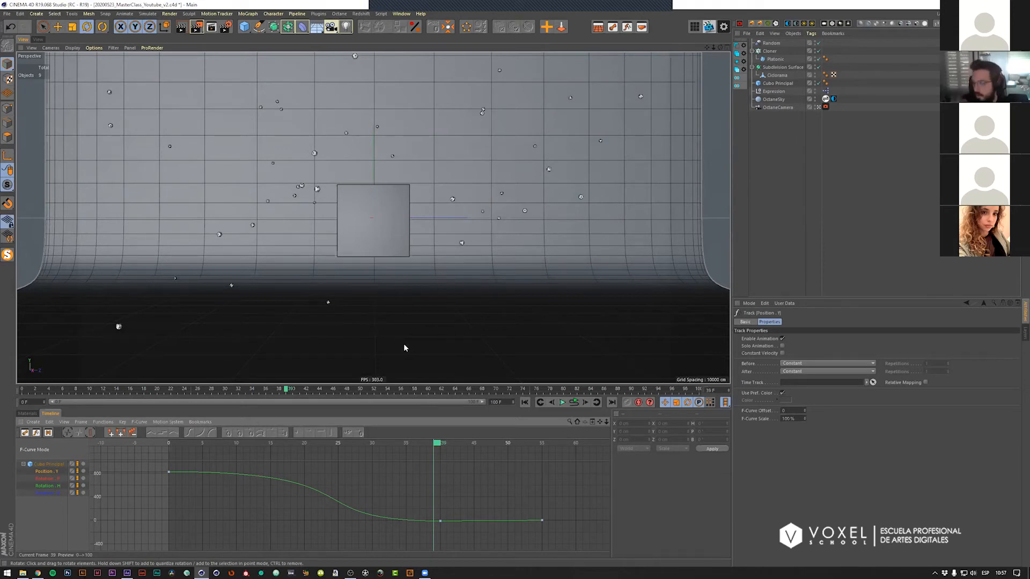
mouse_move(434, 444)
mouse_down()
mouse_move(544, 443)
mouse_move(234, 443)
mouse_move(329, 444)
mouse_move(310, 436)
mouse_up()
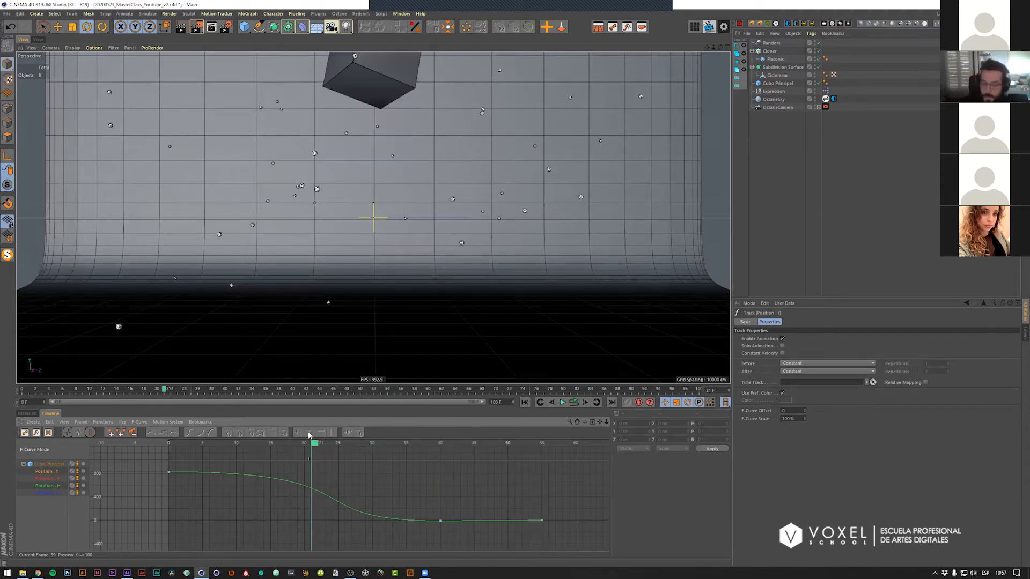
key(F8)
key(F8)
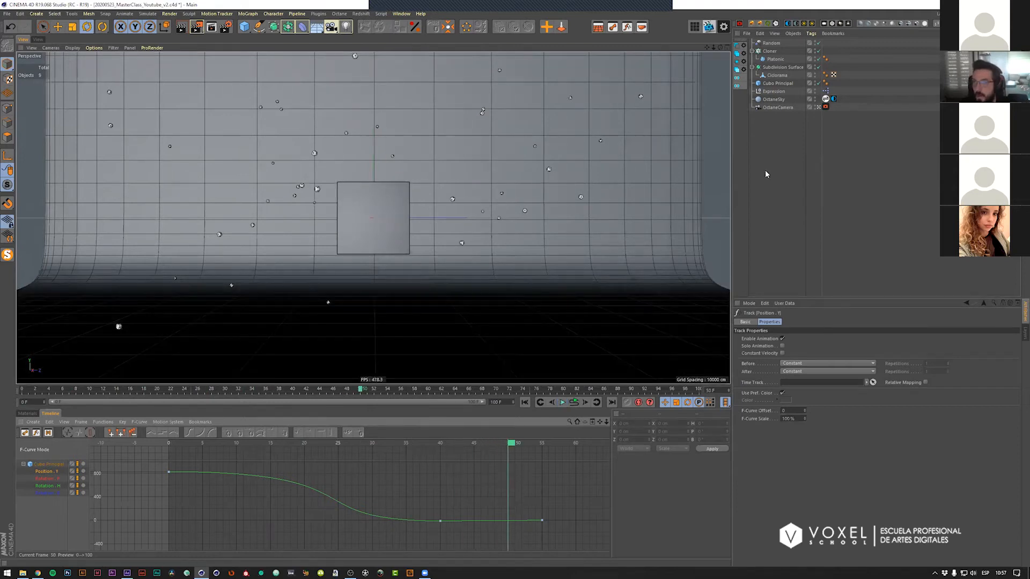
Step: Select the Random effector that drives the Cloner and show its position and rotation transform parameters
click(315, 155)
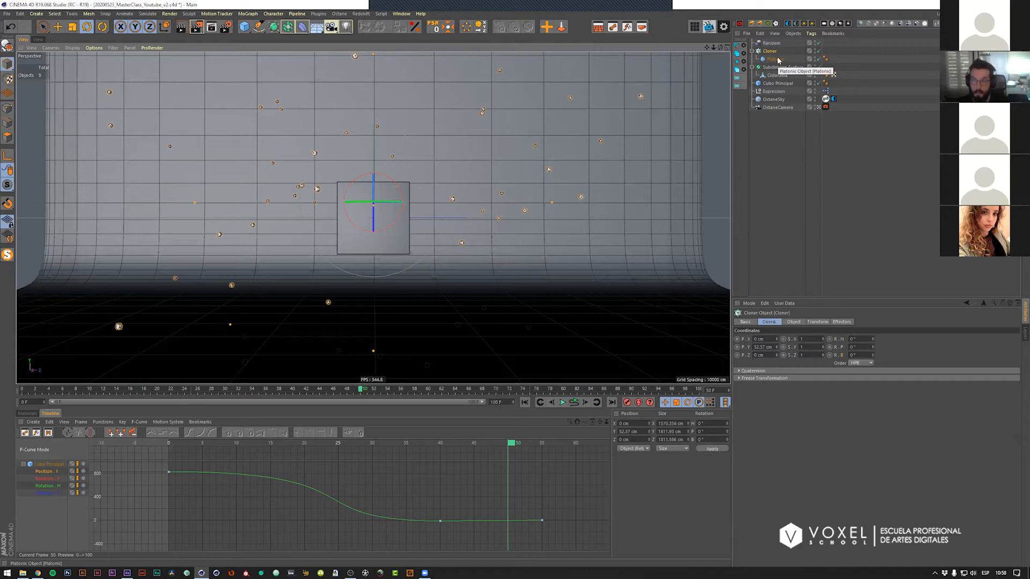
click(772, 43)
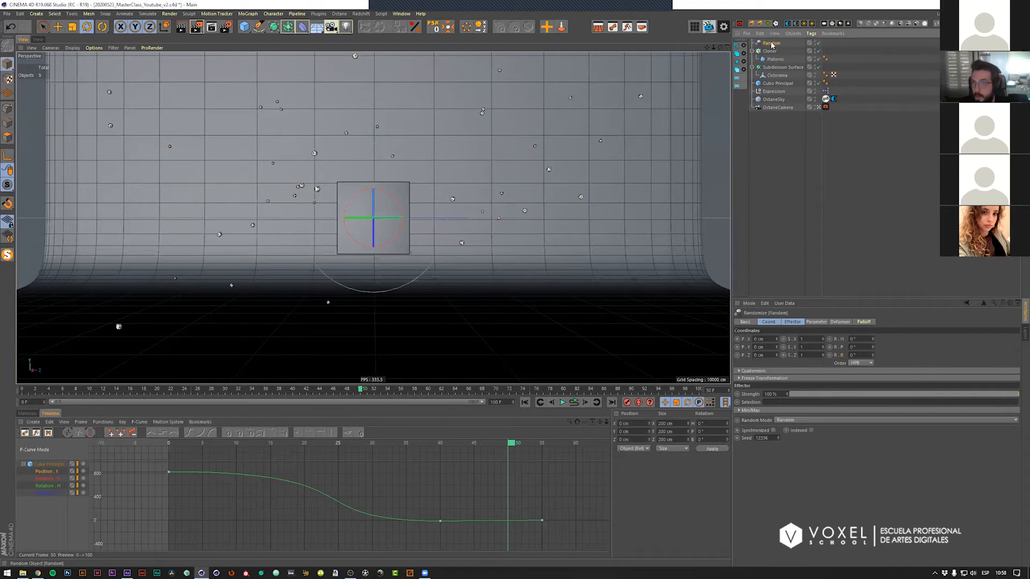
click(802, 324)
click(812, 322)
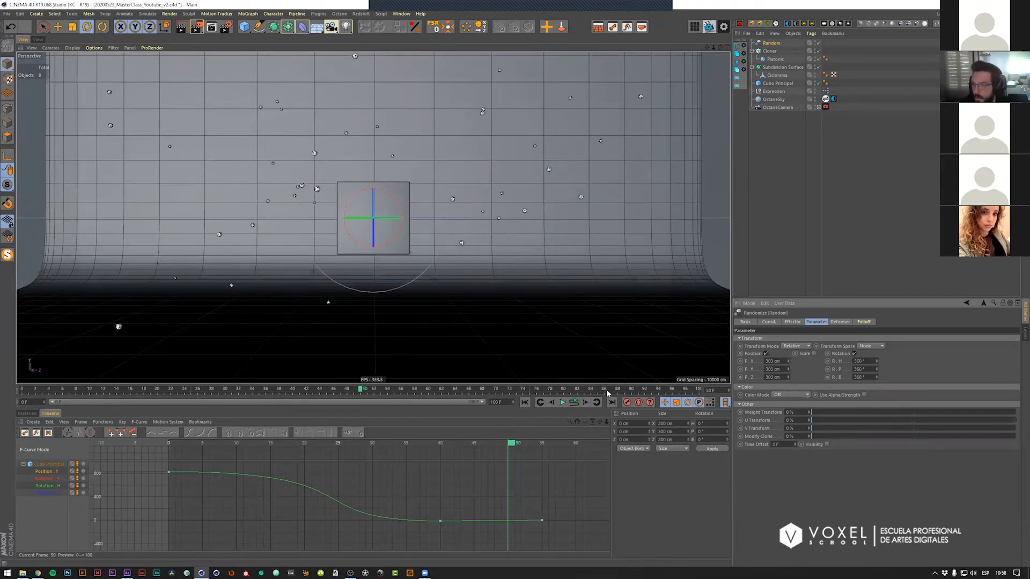
Step: Scrub the animation between frame 0 and frame 100 to compare the cube's fall with the motion of the small floating clones
click(194, 388)
drag(193, 388, 817, 375)
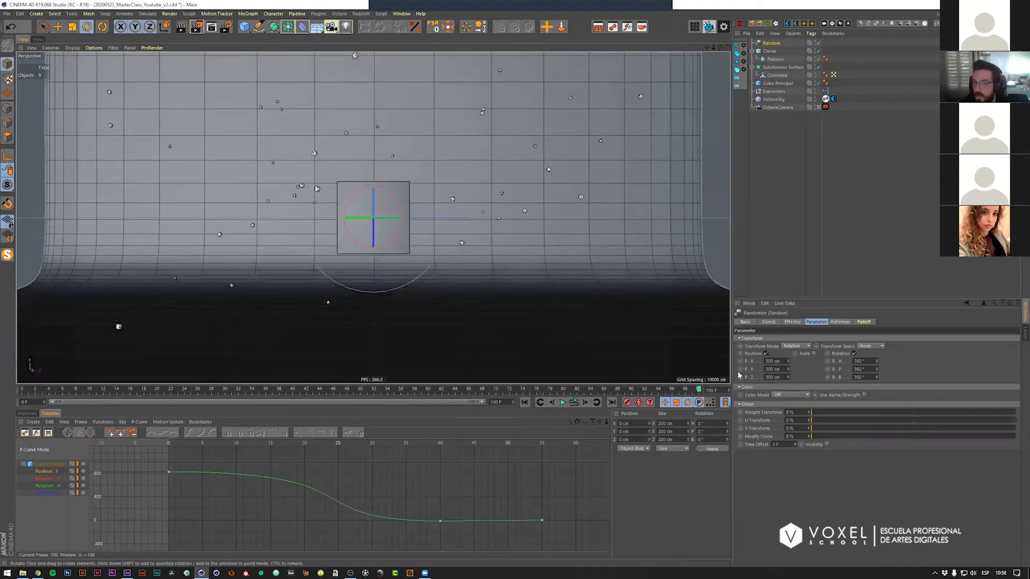
drag(424, 388, 230, 403)
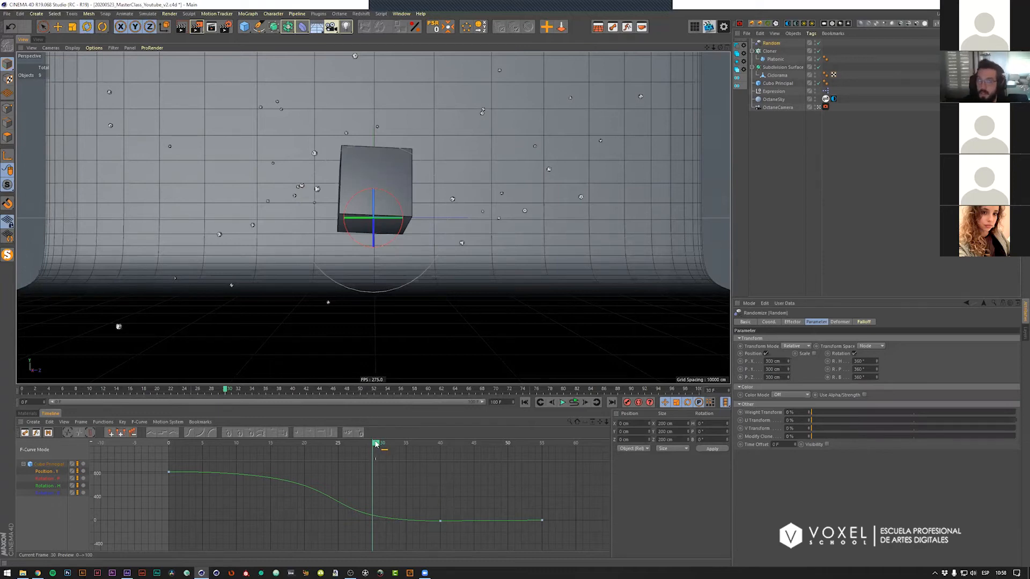
drag(376, 443, 446, 447)
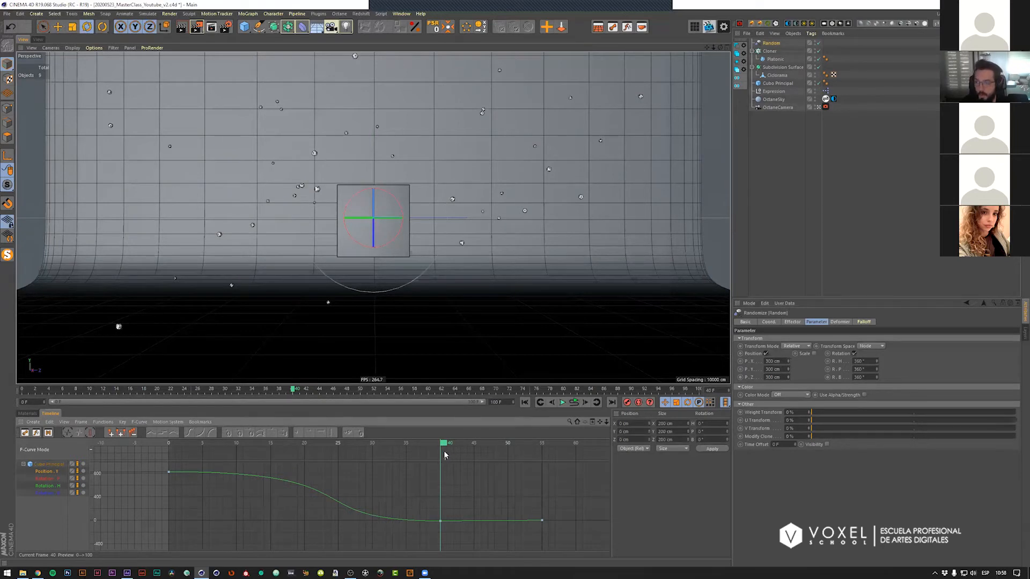
mouse_move(445, 447)
mouse_down()
mouse_move(174, 448)
mouse_move(440, 448)
mouse_move(446, 459)
mouse_up()
drag(448, 445, 172, 442)
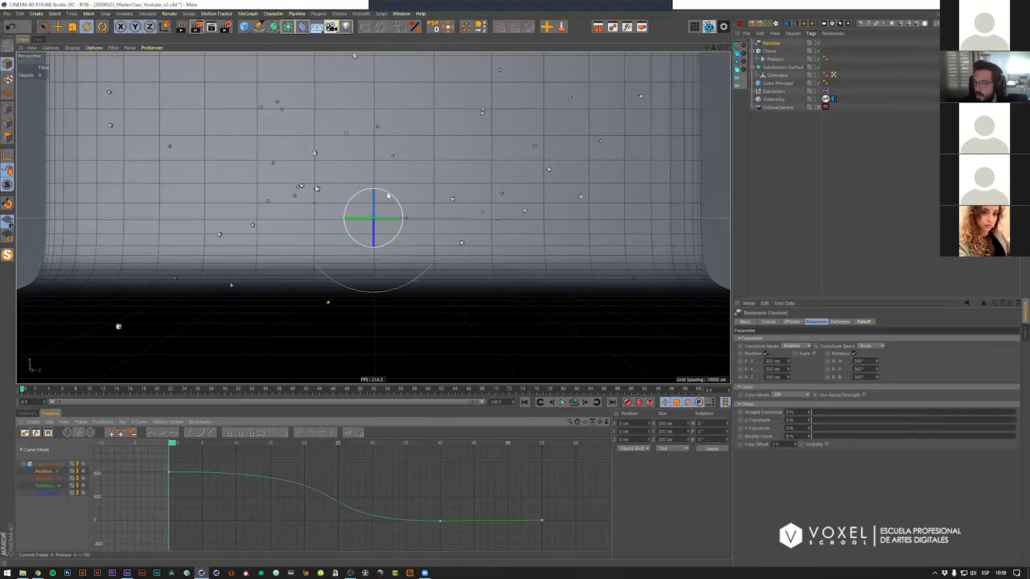
drag(387, 443, 440, 446)
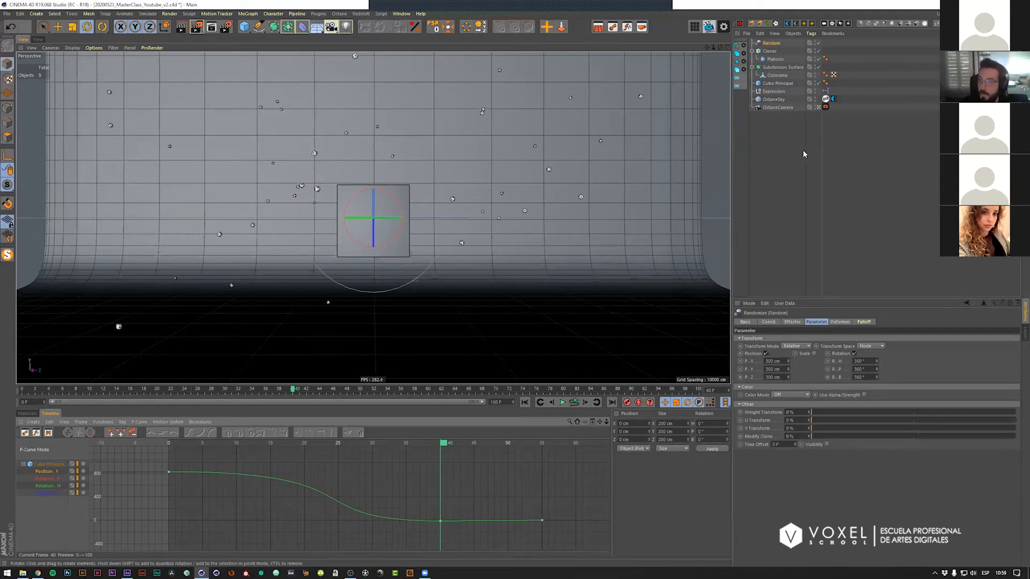
Step: Keyframe the Random effector's position values of 300 cm and rotation values of 360° at frame 100
click(802, 149)
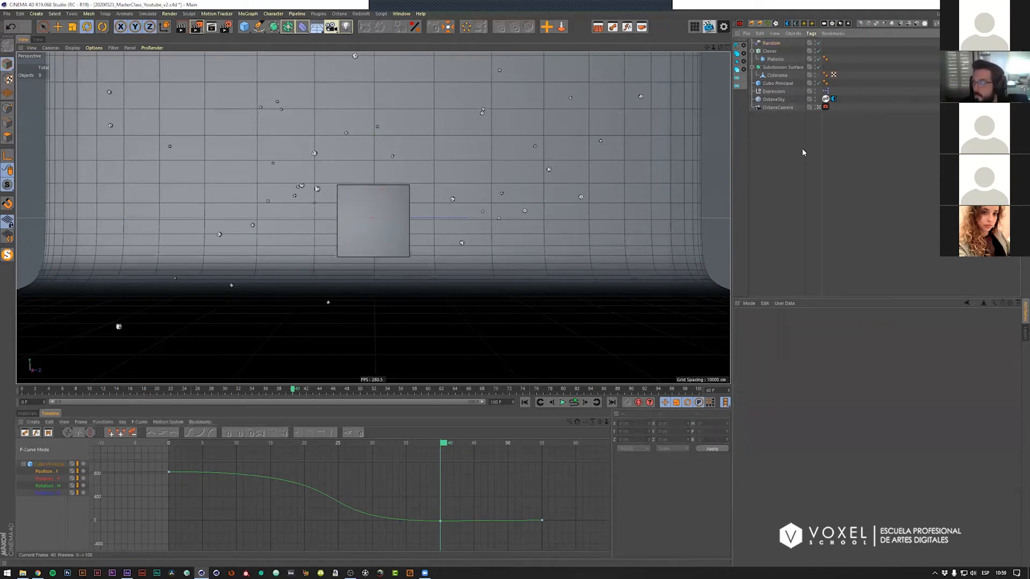
click(772, 43)
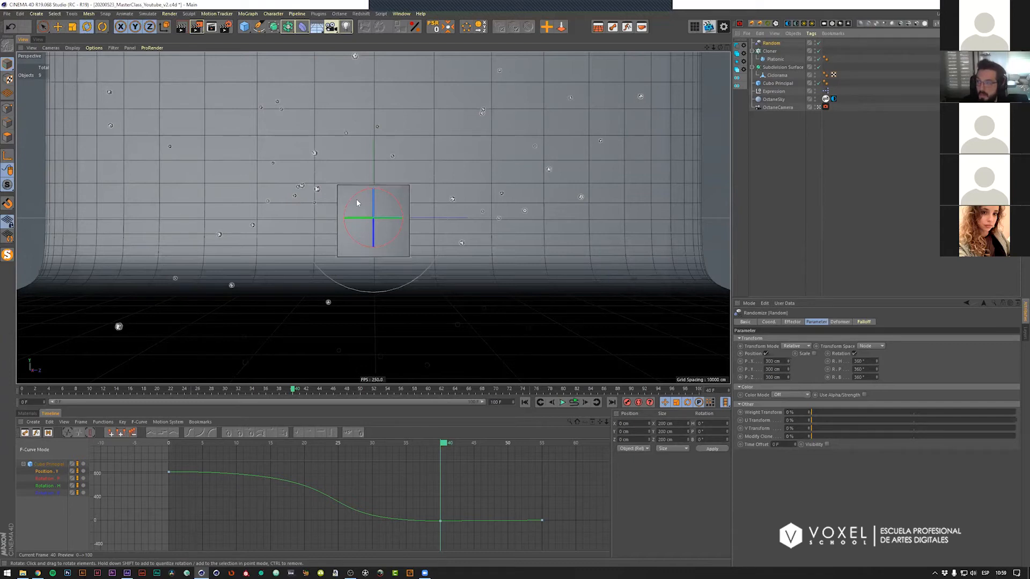
mouse_move(294, 392)
mouse_down()
mouse_move(23, 388)
mouse_move(700, 398)
mouse_up()
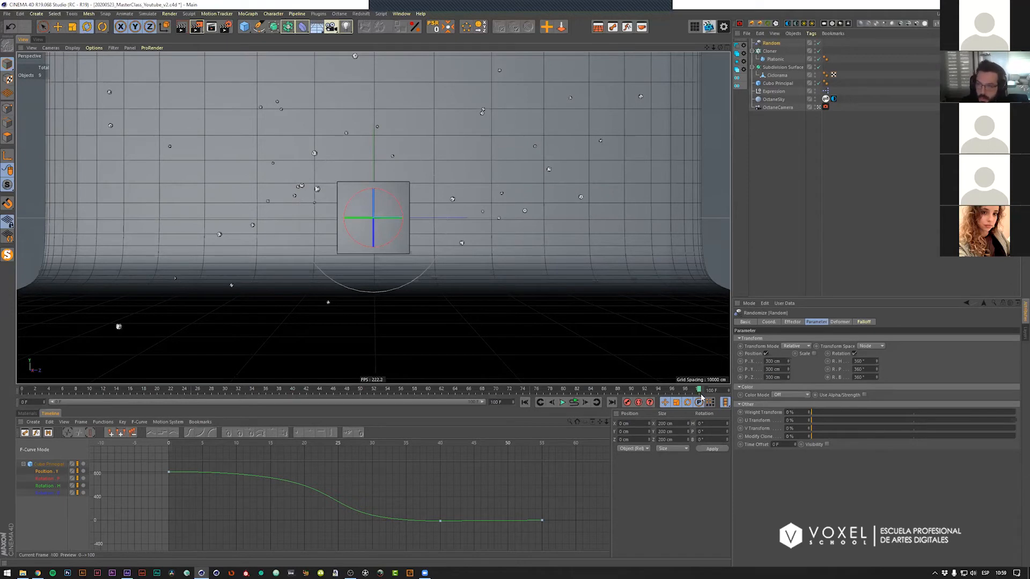
ctrl+click(740, 361)
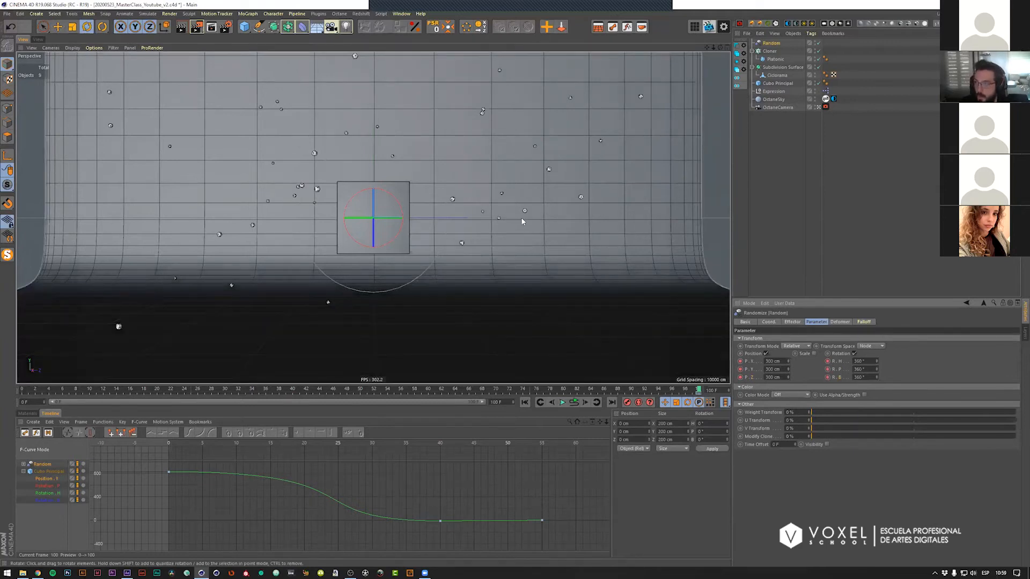
Step: At frame 0, keyframe the Random effector's position at 323, 294 and 318 cm and rotation at 353°, 369° and 359°, and play the result
drag(698, 391, 21, 397)
drag(788, 361, 787, 375)
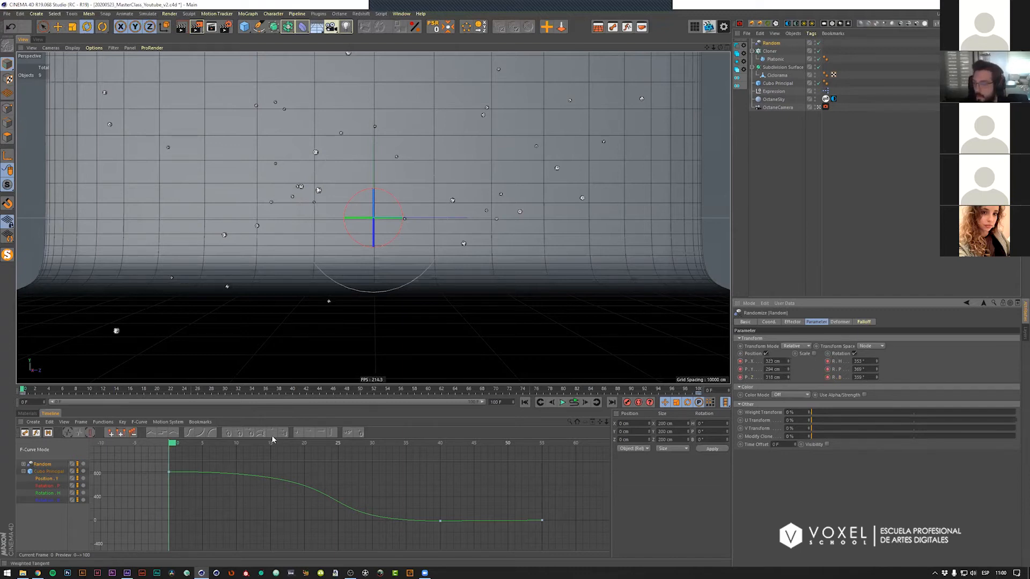
key(F8)
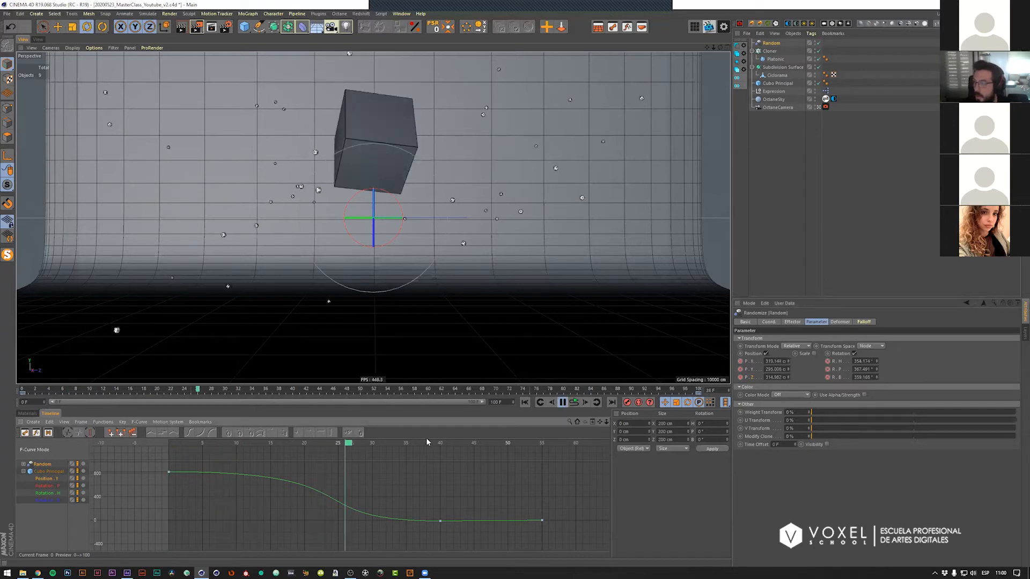
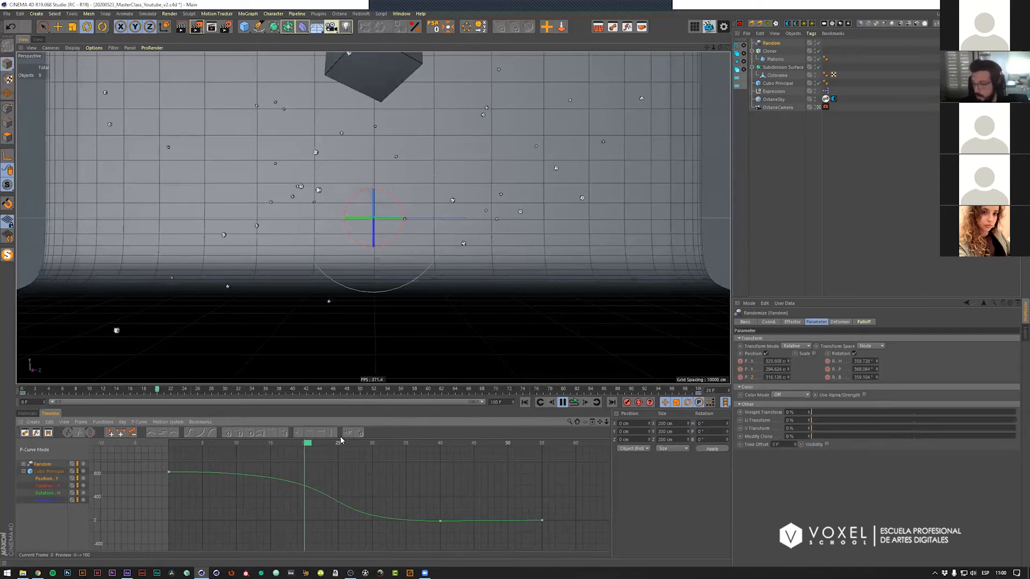
click(47, 513)
key(F8)
Step: Collapse the main cube's tracks, select all six position and rotation tracks of the Random effector and frame their curves
click(23, 471)
click(23, 464)
click(40, 466)
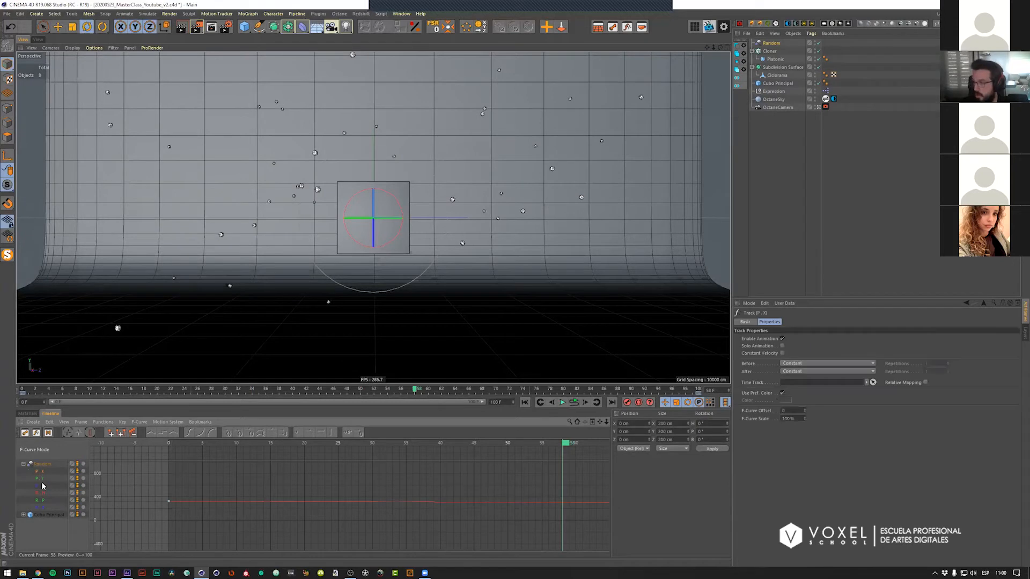
shift+click(43, 505)
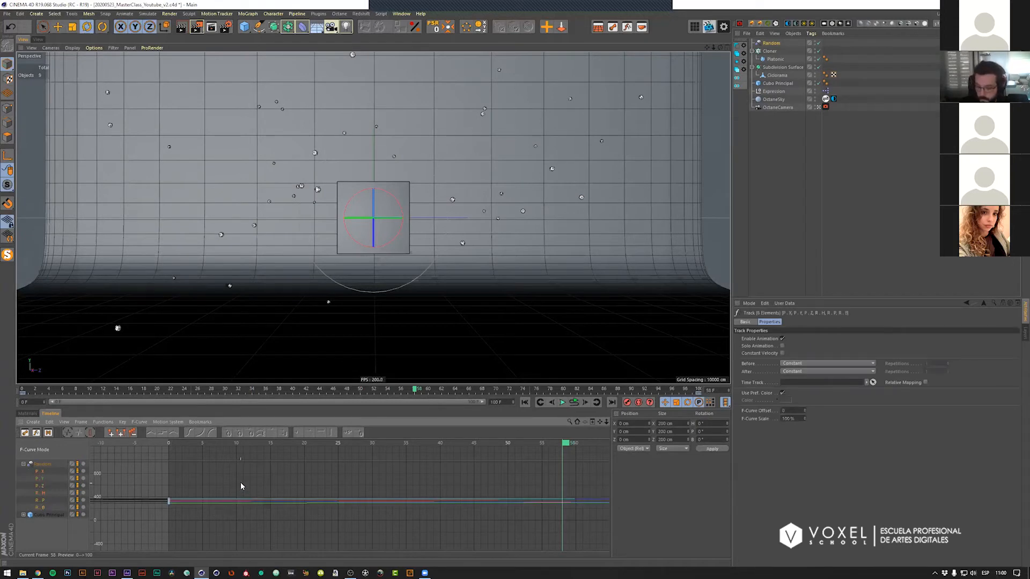
key(h)
alt+right_drag(237, 482, 161, 484)
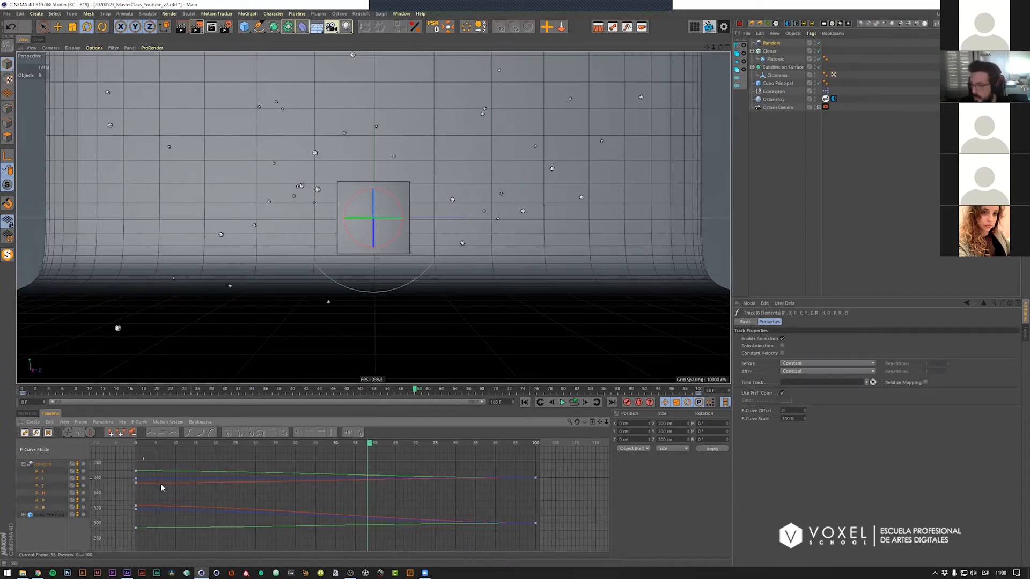
key(h)
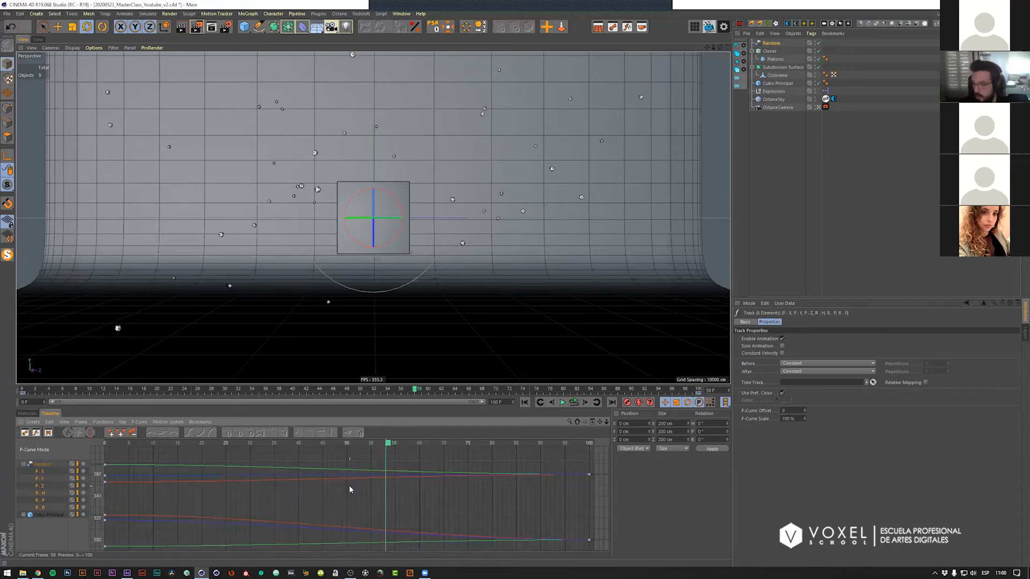
key(h)
alt+right_drag(349, 485, 279, 485)
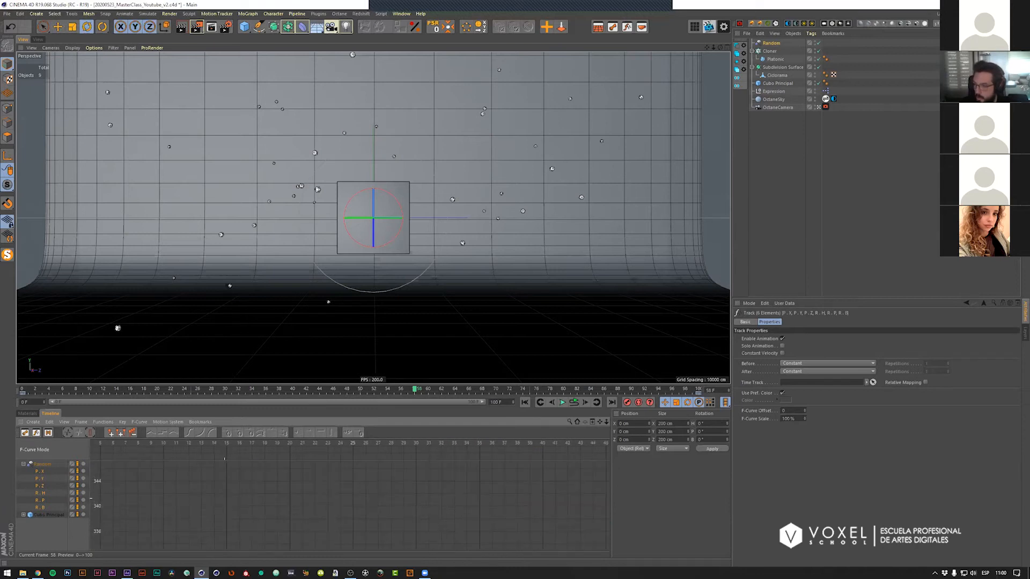
key(h)
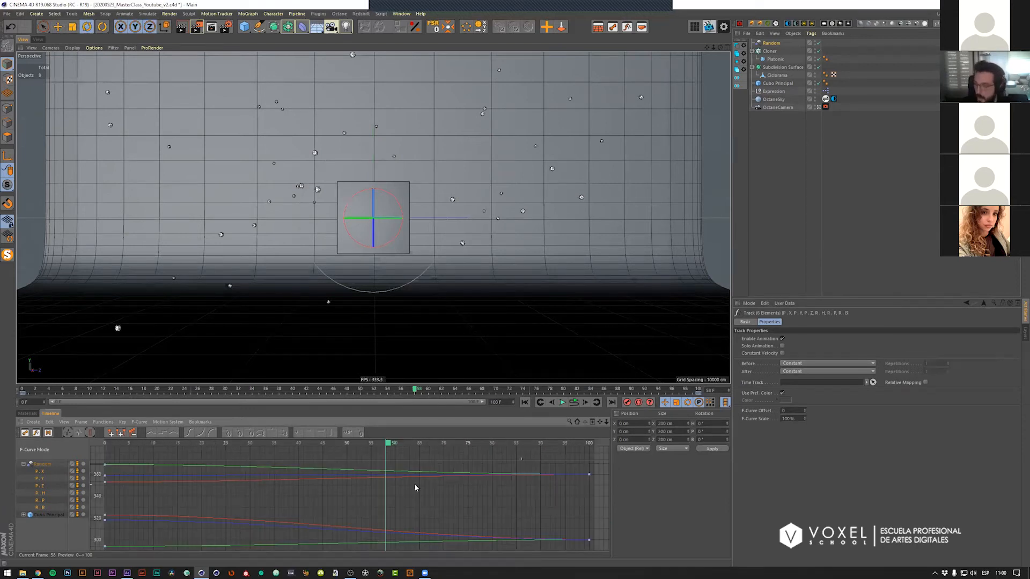
Step: Select all start and end keys on the Random effector's curves and set them to Linear interpolation
drag(599, 468, 578, 485)
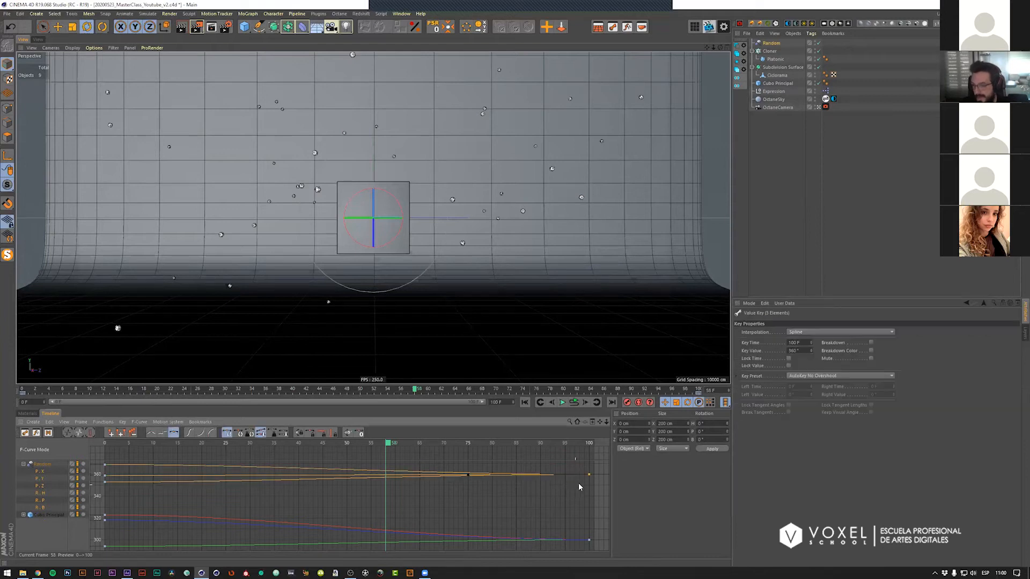
key(s)
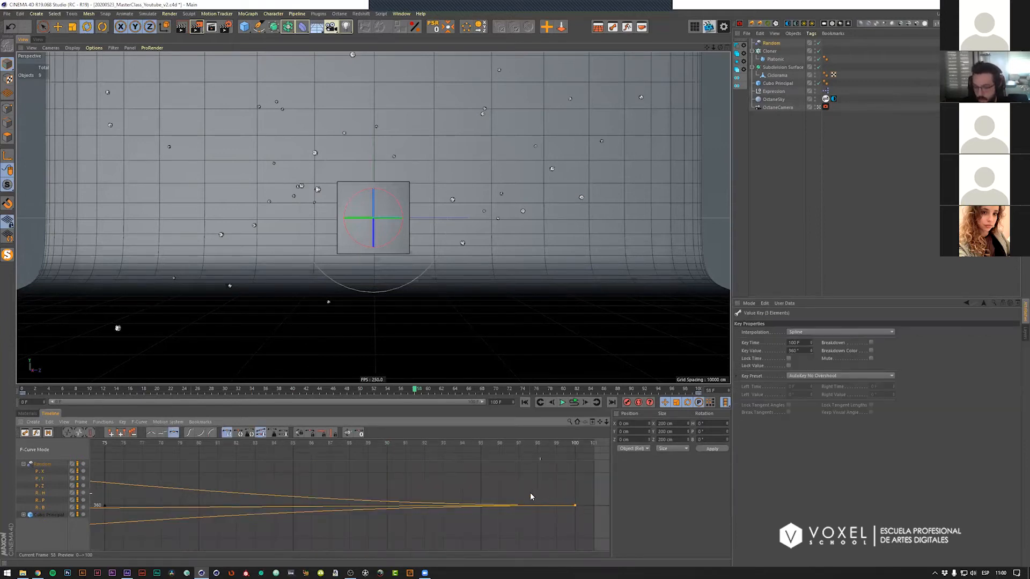
key(h)
scroll(367, 496, down, 1)
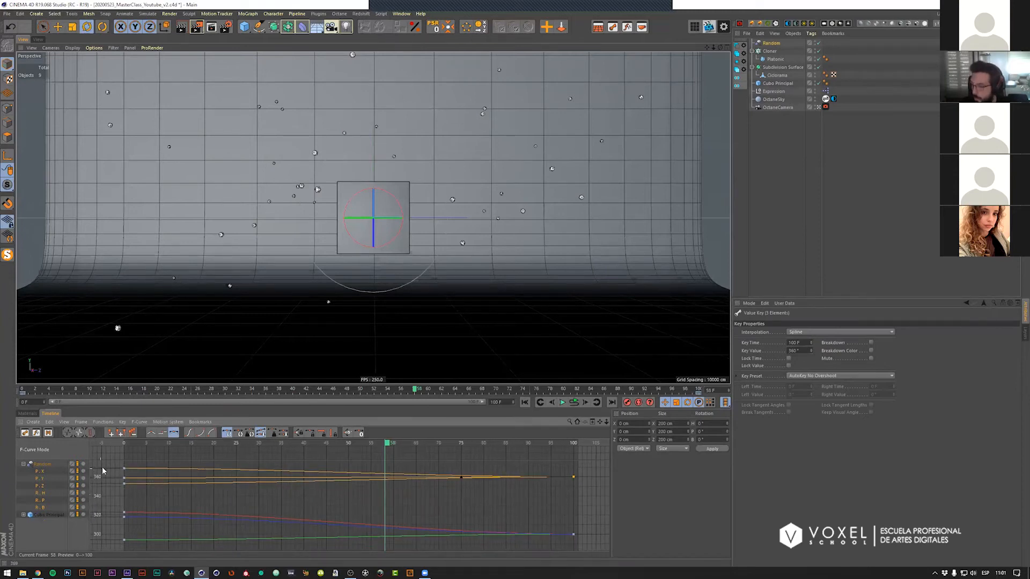
drag(593, 546, 106, 451)
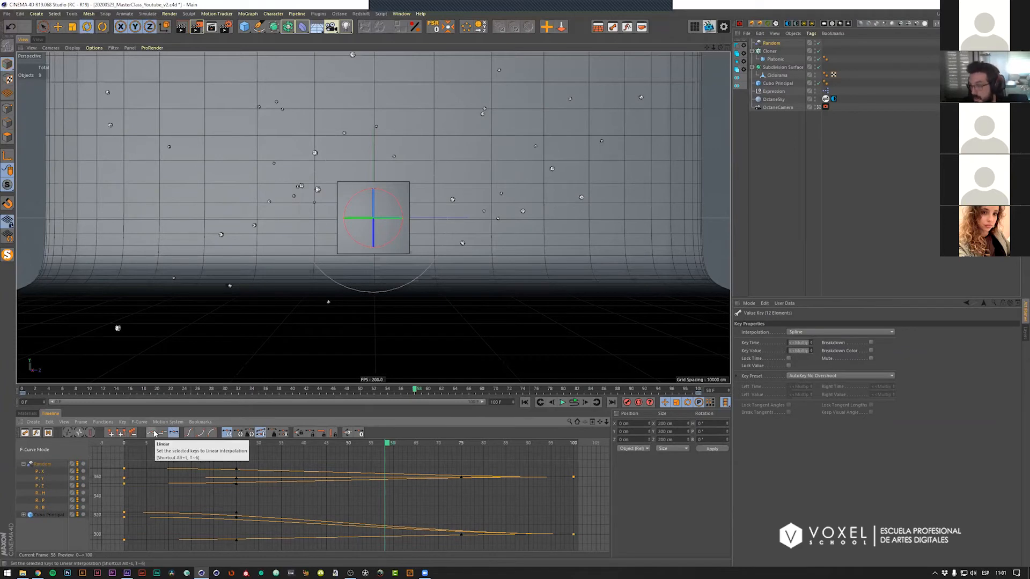
click(151, 433)
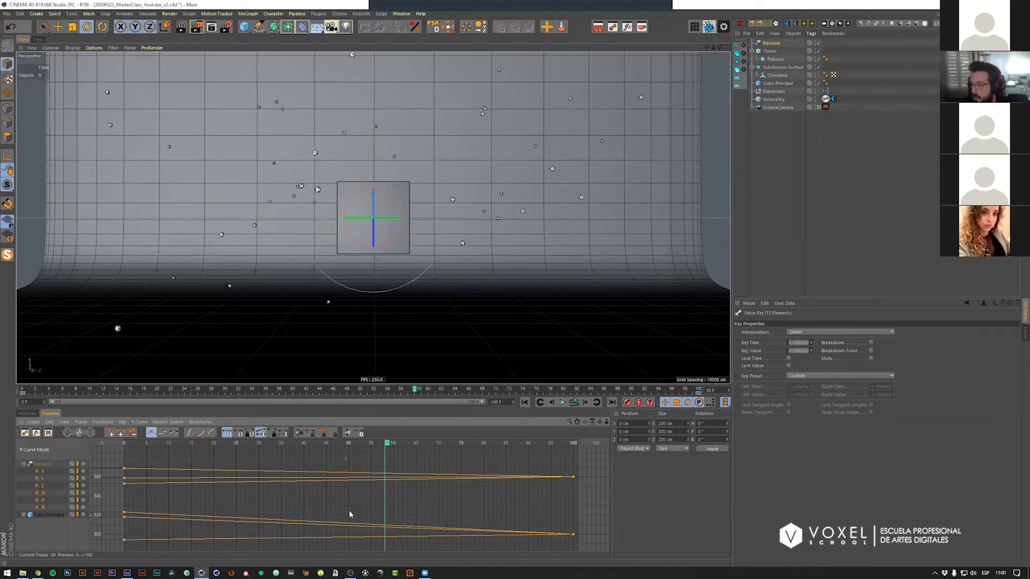
Step: Deselect the Random keys and replay the animation from the start to judge the clones' constant drift
drag(274, 445, 128, 444)
click(217, 493)
key(F8)
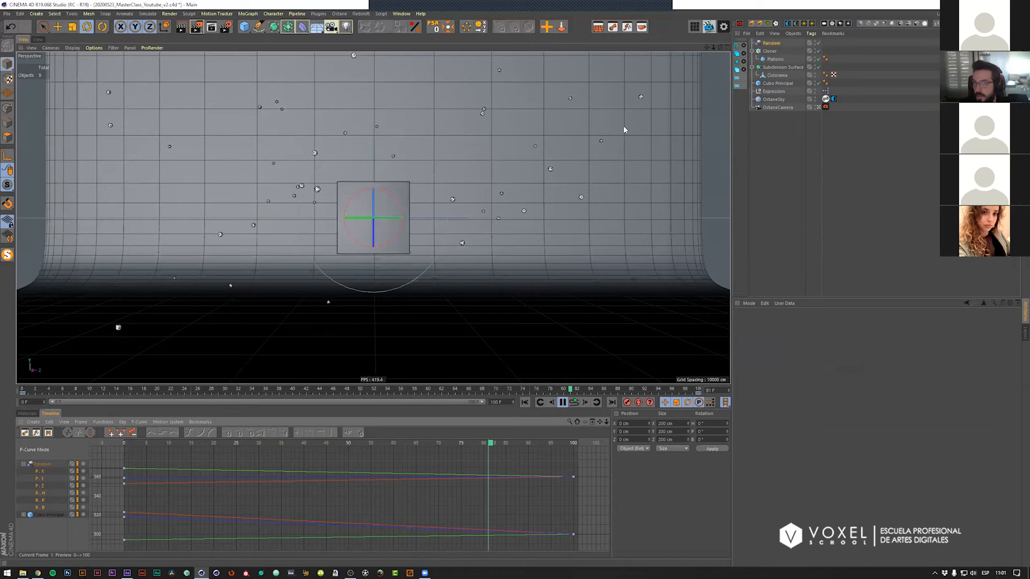
key(F8)
Step: Disable the Cubo Principal object and replay the animation with only the floating clones in view
click(784, 85)
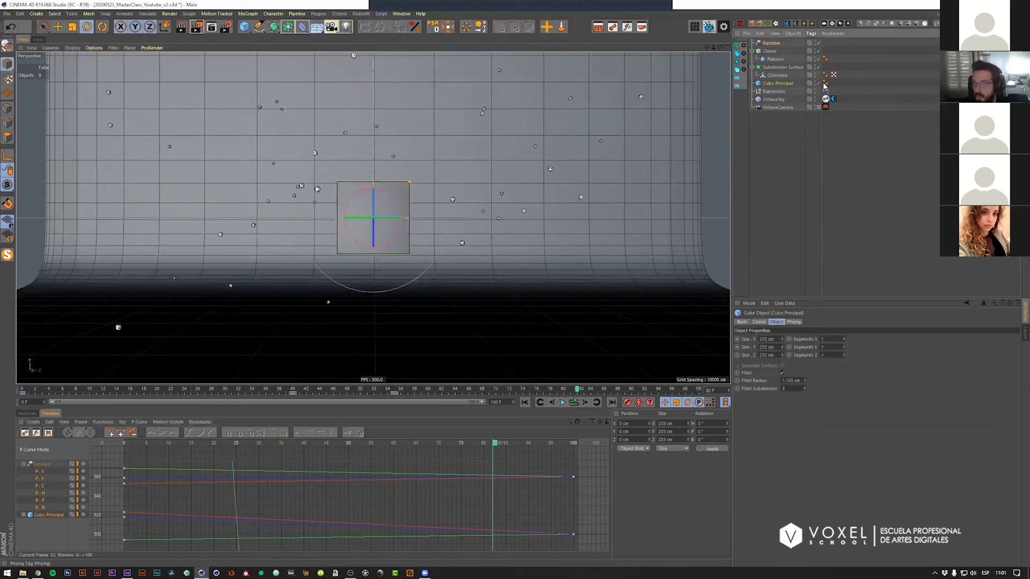
click(815, 81)
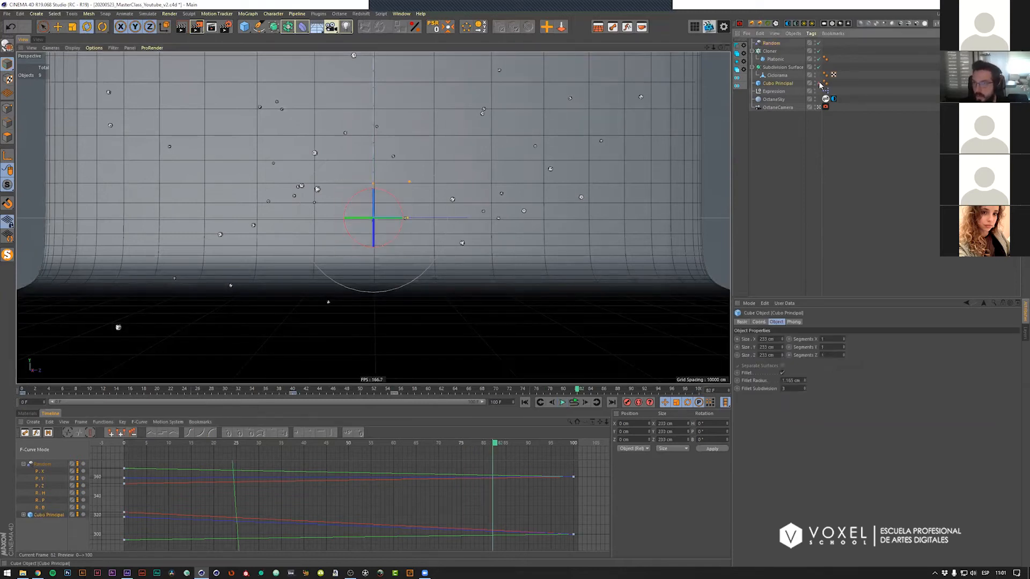
click(453, 515)
key(F8)
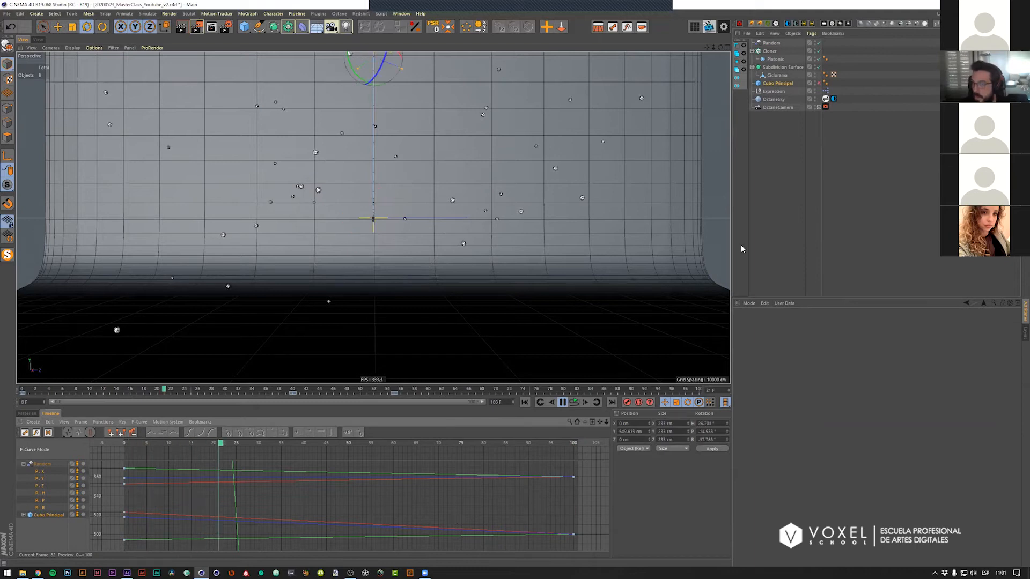
click(772, 231)
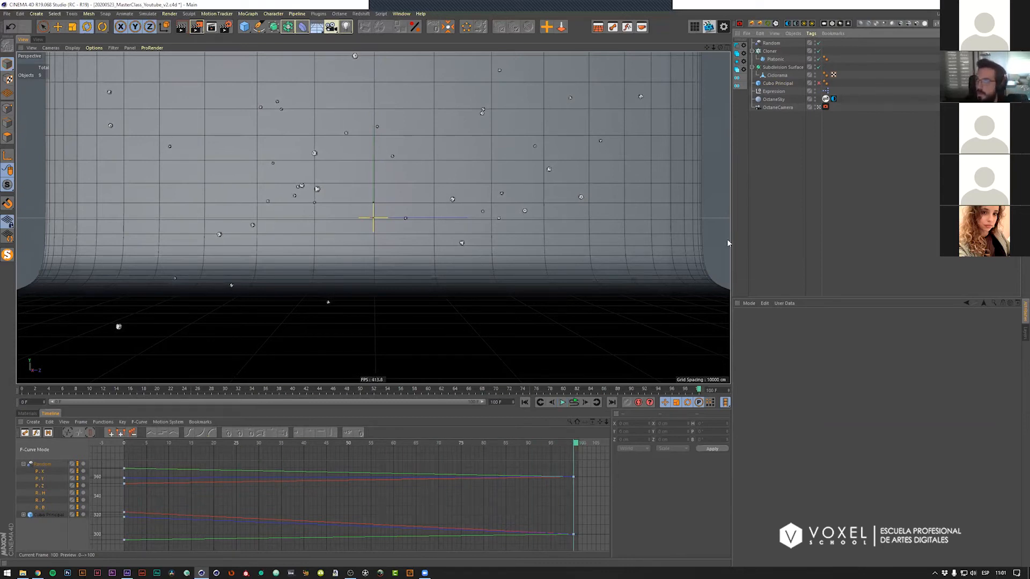
Step: At frame 0, set the Random effector's P.Y strength to 286 cm and update its position key
drag(560, 443, 126, 443)
click(772, 45)
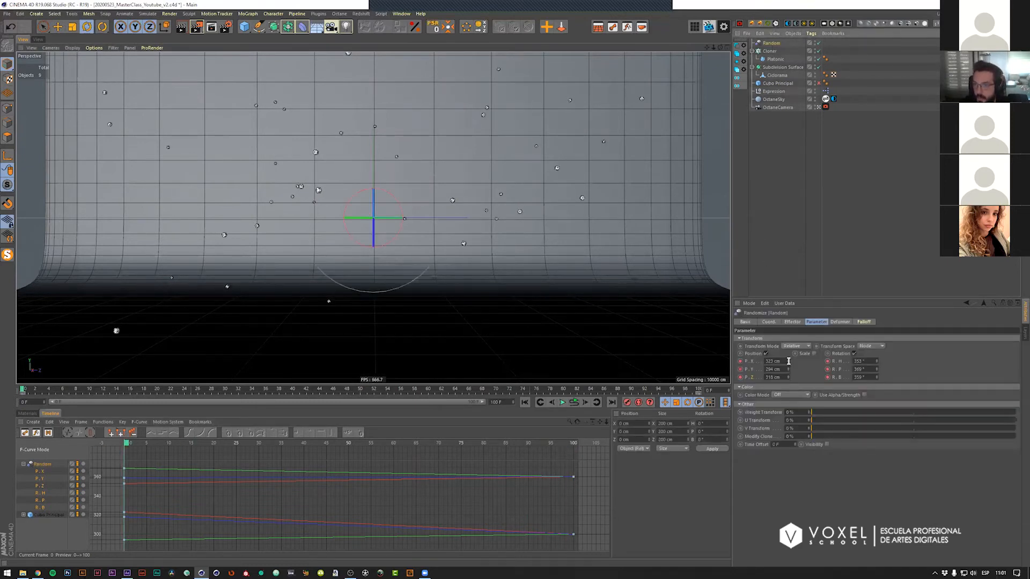
mouse_move(157, 445)
mouse_down()
mouse_move(491, 456)
mouse_move(126, 453)
mouse_up()
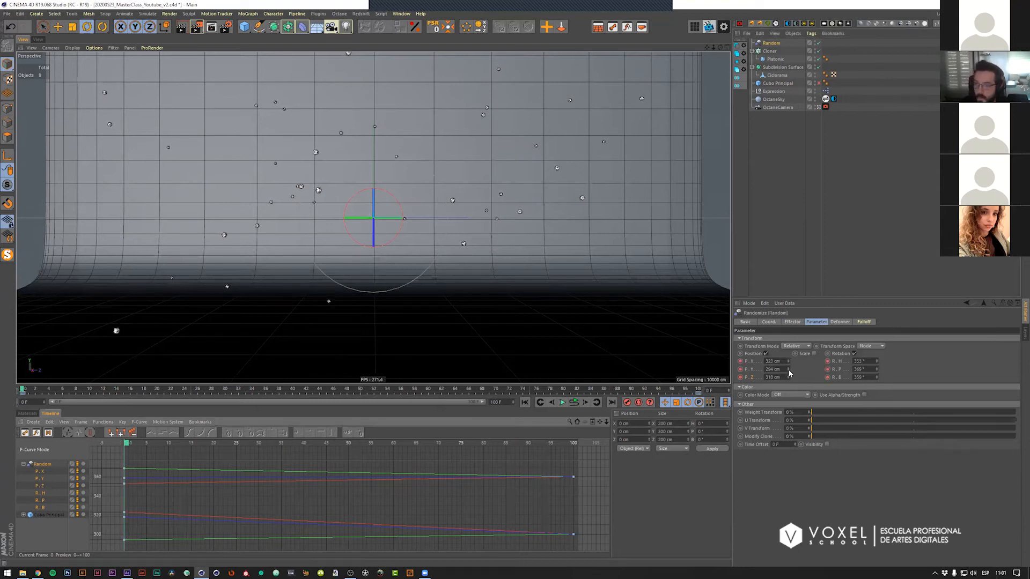
drag(788, 370, 788, 380)
click(741, 370)
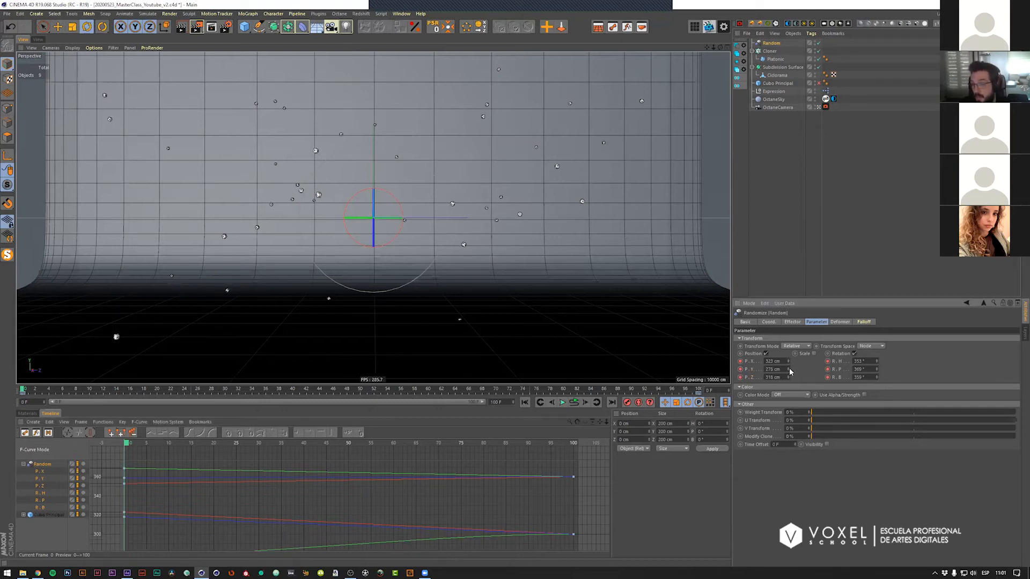
drag(788, 369, 788, 364)
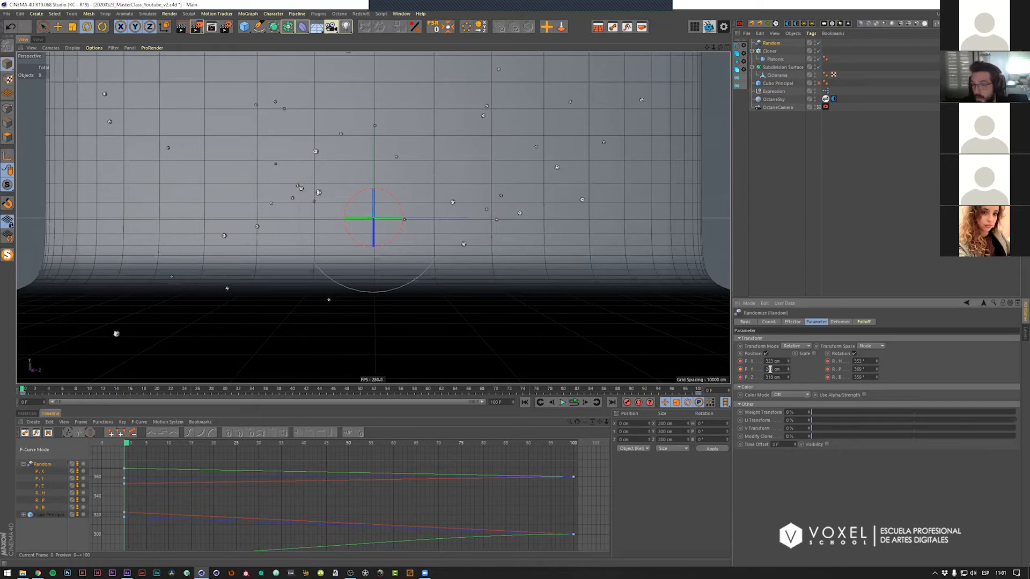
click(741, 370)
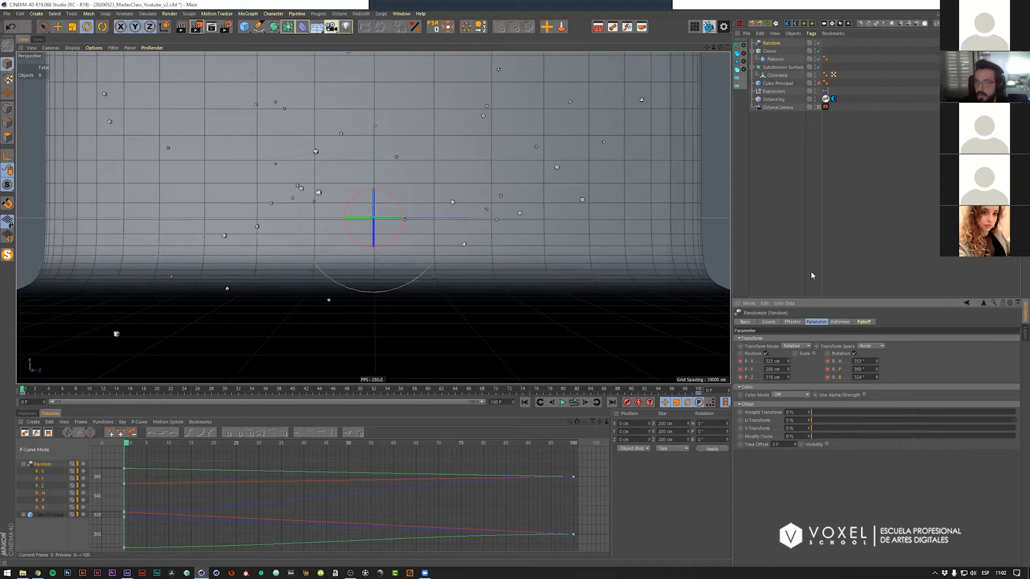
Step: Deselect the Random effector, replay the animation to judge the clones' drift, and return to frame 0
click(842, 251)
key(F8)
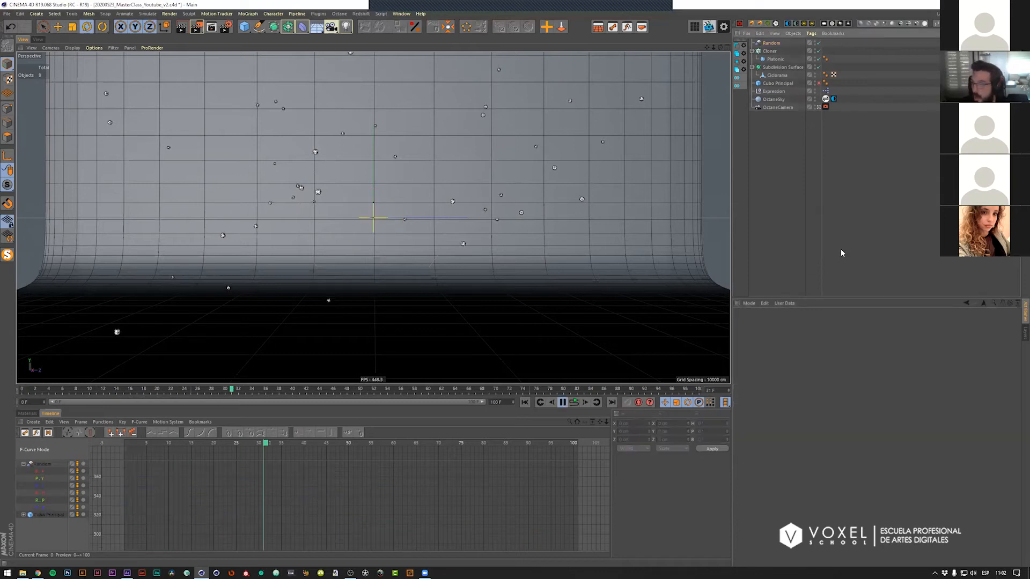
key(F8)
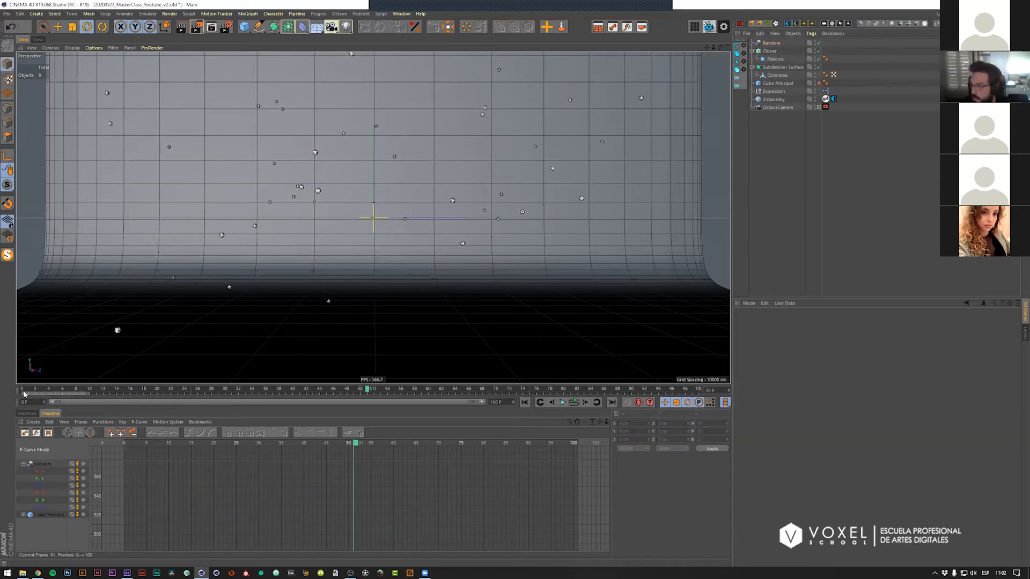
drag(105, 393, 22, 391)
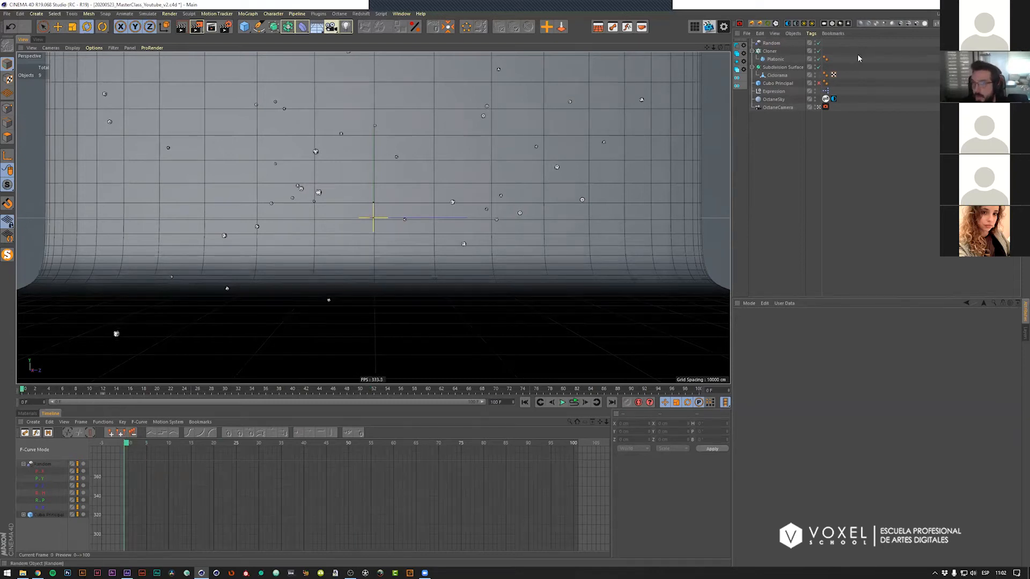
Step: Adjust the Random effector's rotation values at frame 0, preview the clones' motion and go back to the start
click(772, 43)
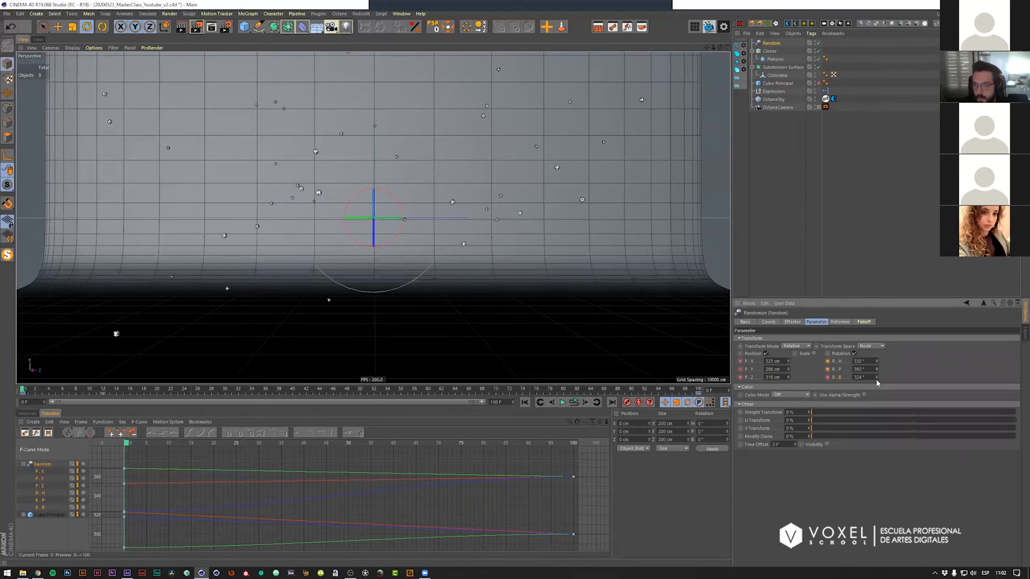
key(F8)
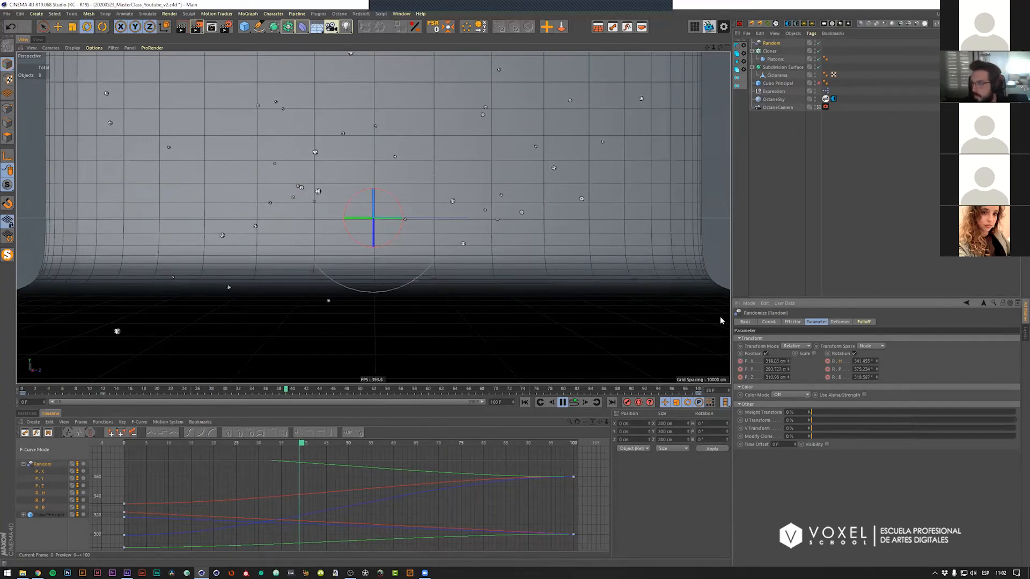
key(F8)
drag(64, 390, 22, 390)
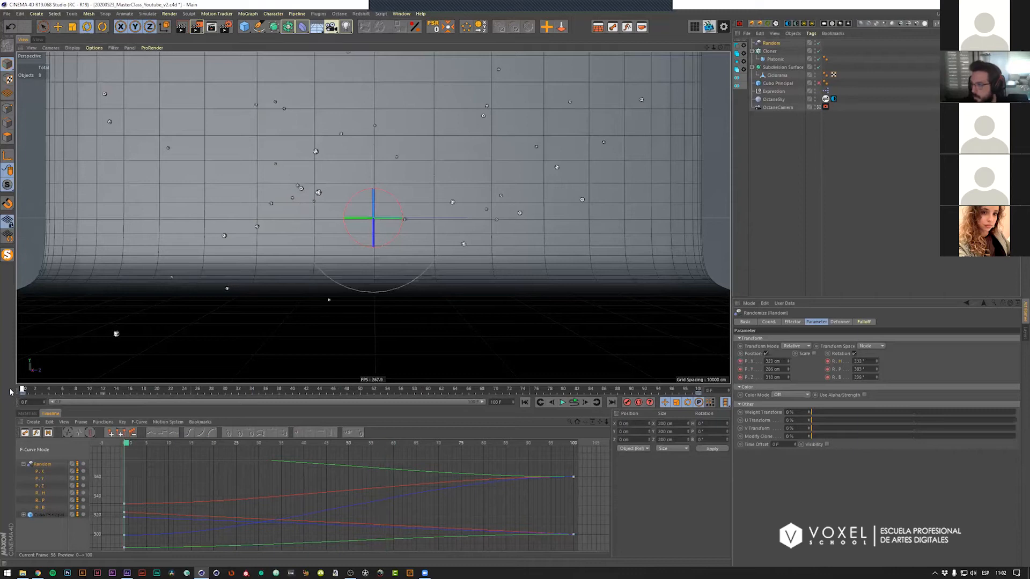
Step: Readjust the Random effector's heading and pitch rotation at frame 0 and key all three rotation values
click(877, 360)
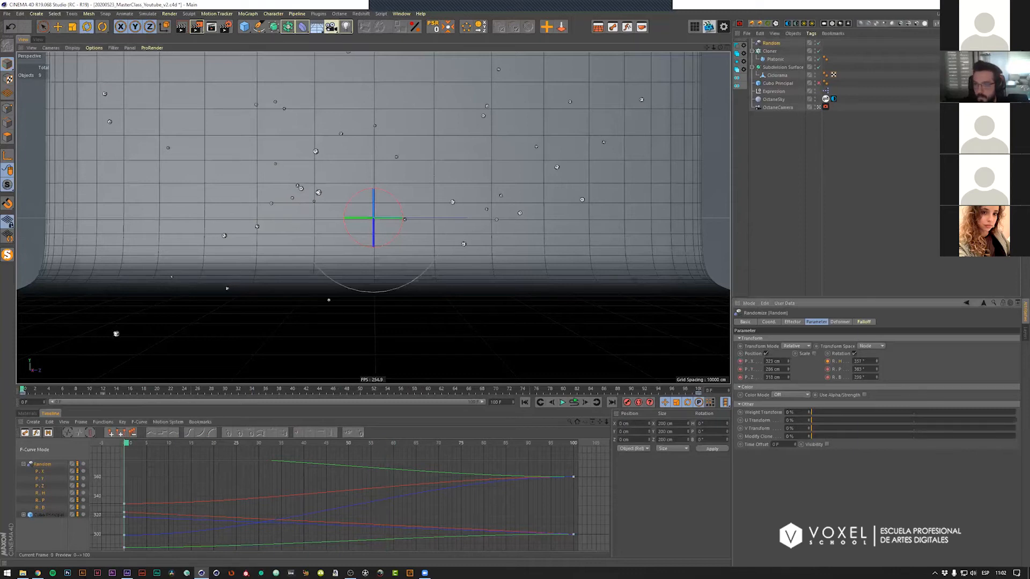
click(877, 369)
click(827, 377)
click(827, 369)
click(827, 361)
Step: Play and scrub through the animation with the Random effector deselected to check the clones' rotation and drift
key(F8)
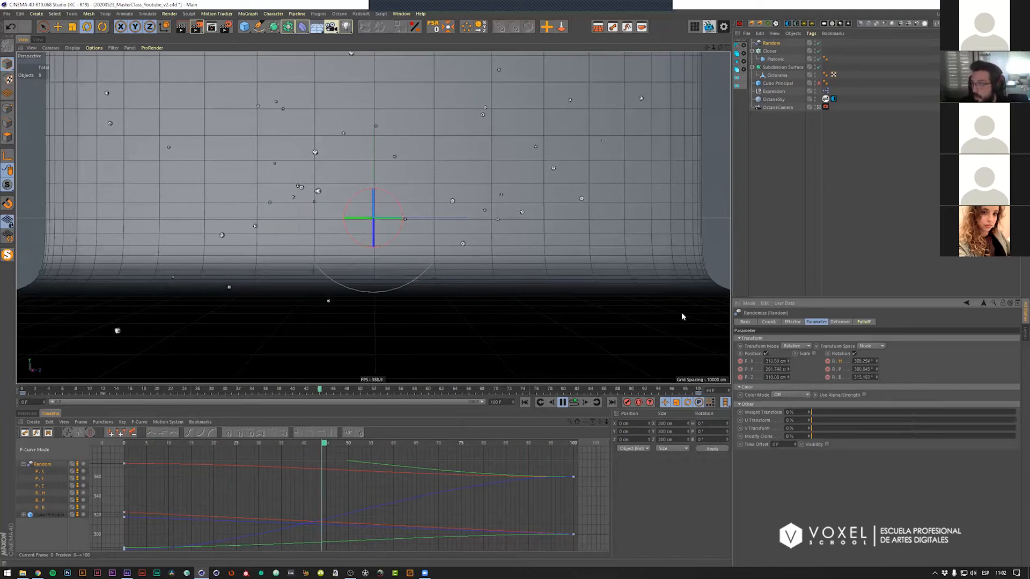
click(780, 221)
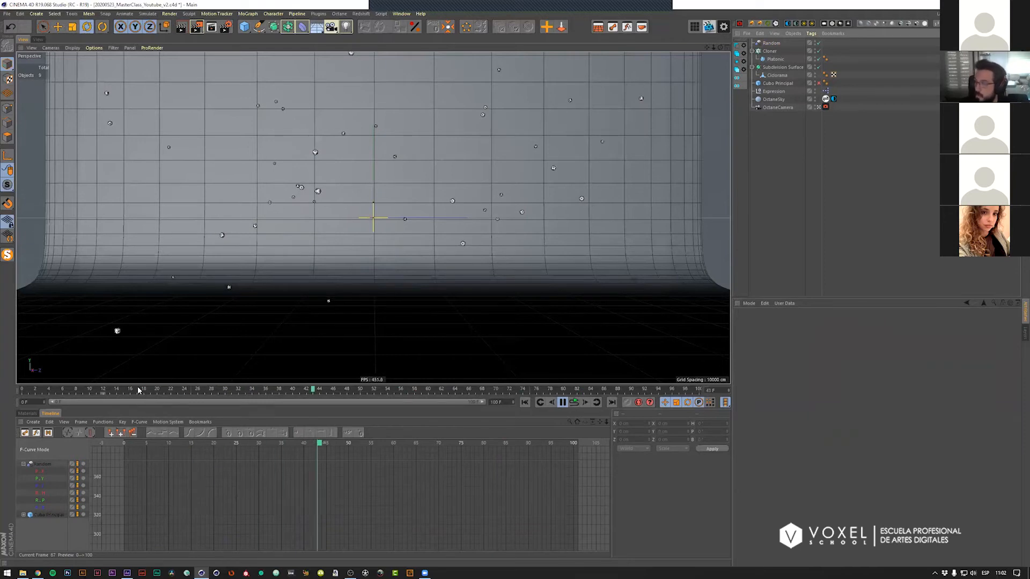
click(42, 390)
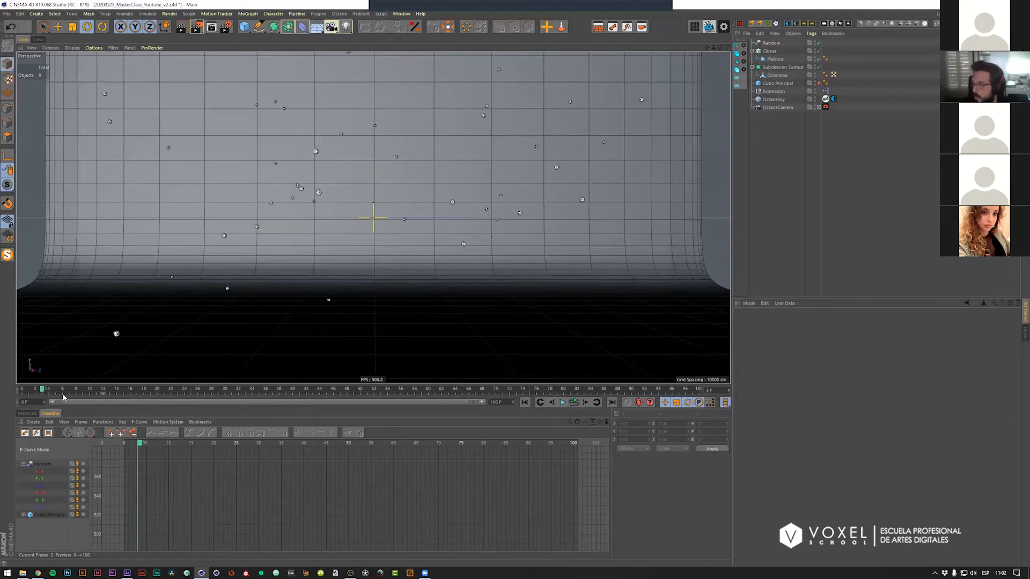
key(F8)
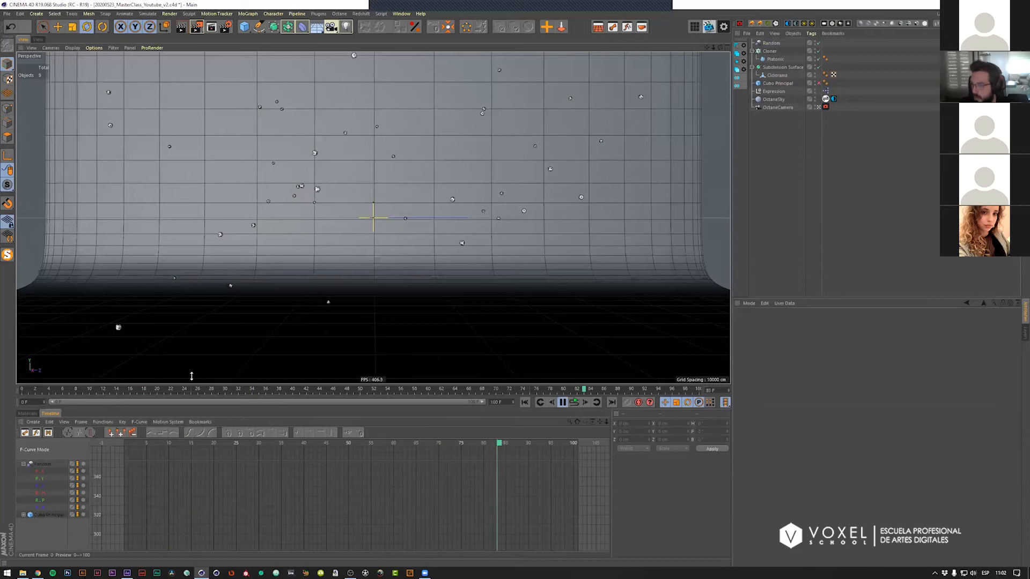
click(596, 390)
drag(595, 390, 475, 393)
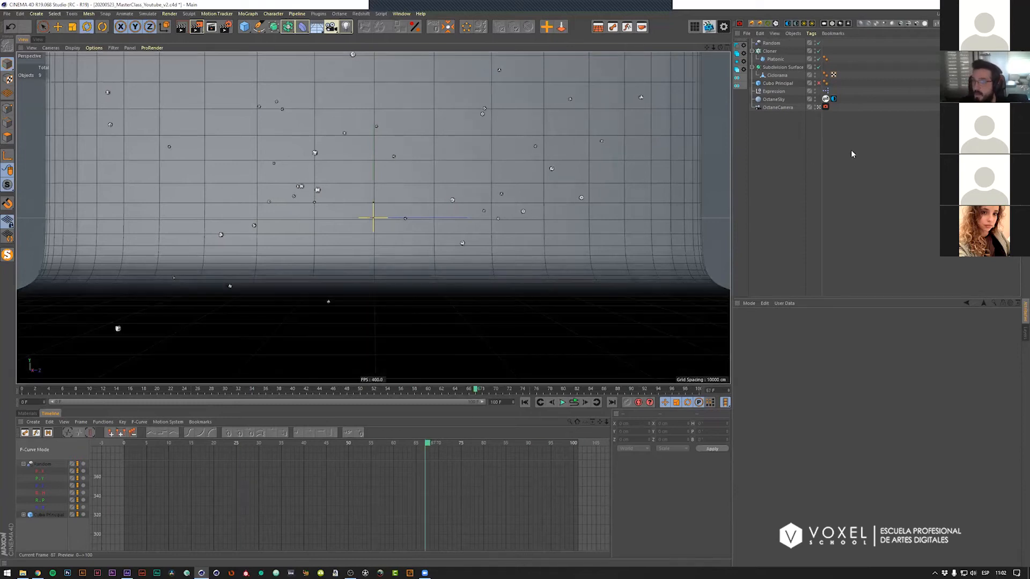
Step: Leave the OctaneCamera view, examine the camera's framing and the floating clones from outside, and rewind to frame 0
click(819, 109)
alt+right_drag(478, 283, 552, 292)
alt+drag(395, 298, 325, 281)
alt+drag(479, 282, 422, 247)
alt+right_drag(471, 275, 413, 242)
mouse_move(413, 242)
alt+middle_down()
mouse_move(403, 398)
mouse_move(400, 253)
alt+middle_up()
alt+right_drag(398, 253, 347, 390)
alt+drag(473, 246, 396, 246)
alt+drag(1, 404, 759, 386)
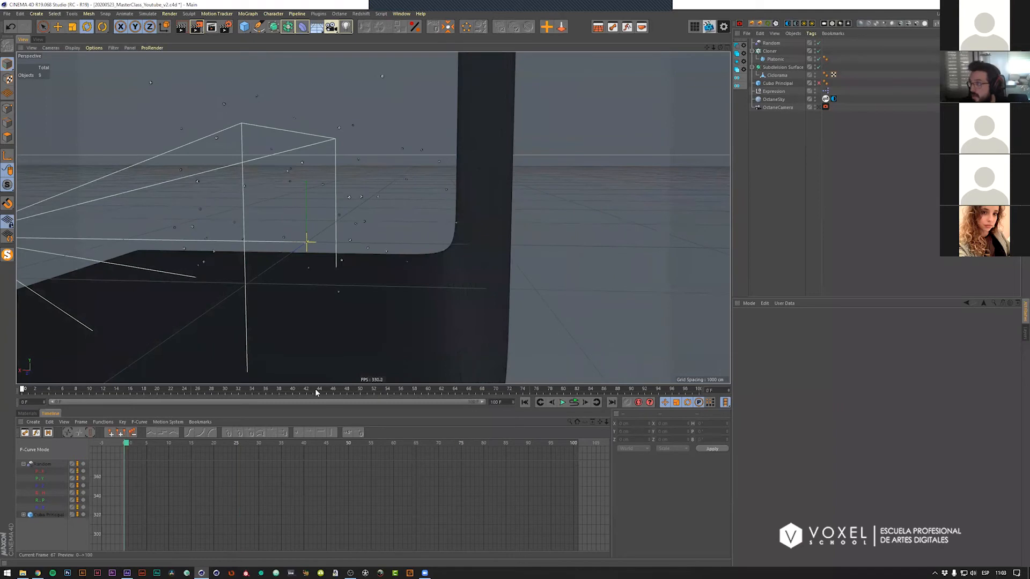
Step: Save the scene and re-enable the Cubo Principal object
key(ctrl+s)
alt+drag(285, 292, 482, 263)
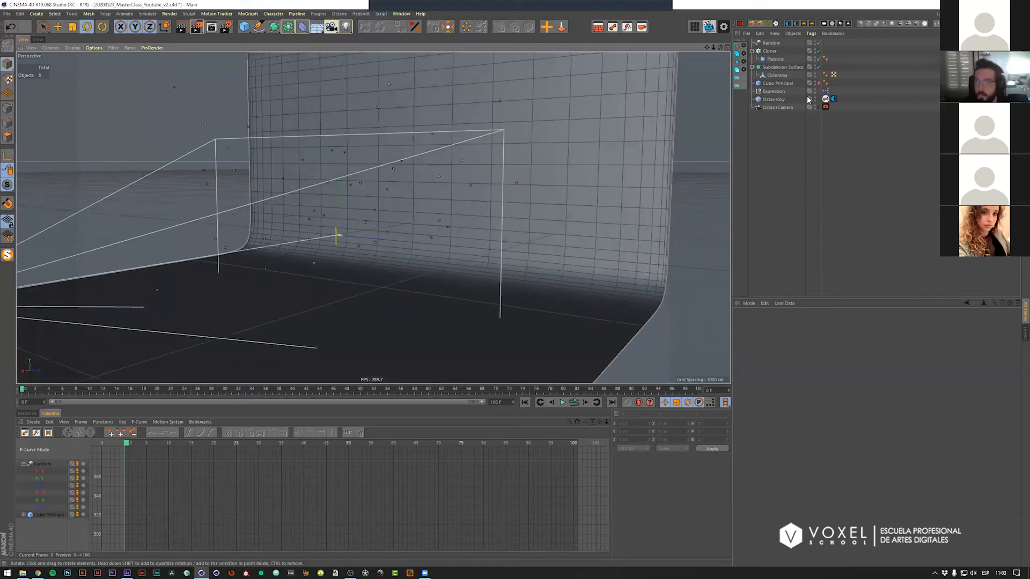
click(819, 84)
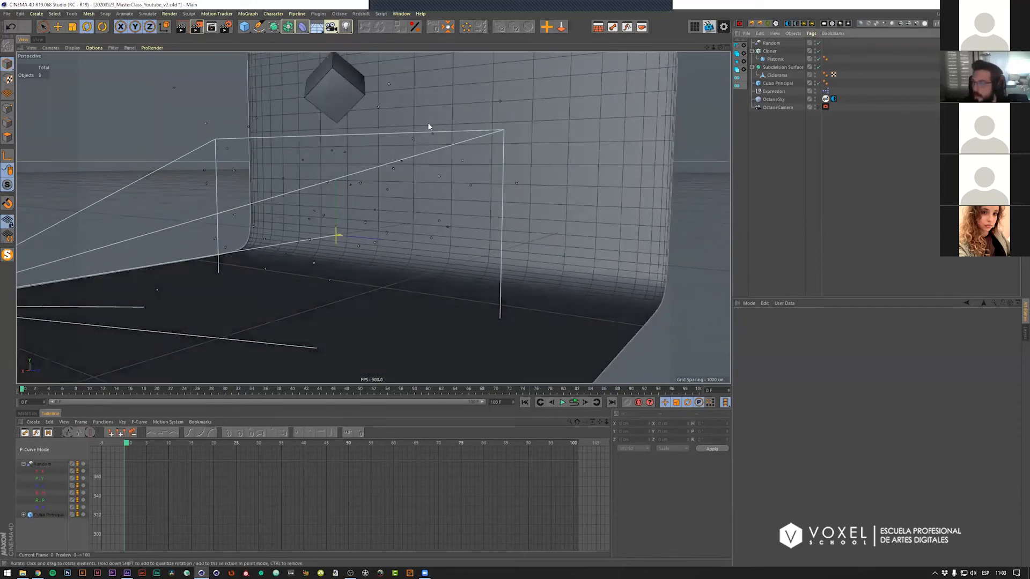
alt+drag(686, 285, 691, 285)
Step: Return to the OctaneCamera view and play the animation to check the cube's drop together with the clones
key(h)
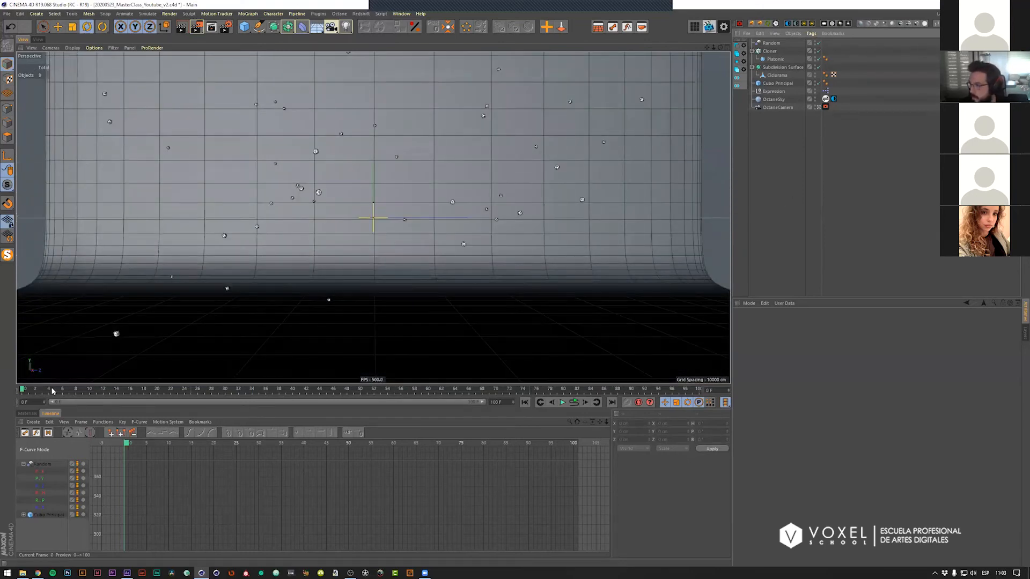
click(90, 390)
key(F8)
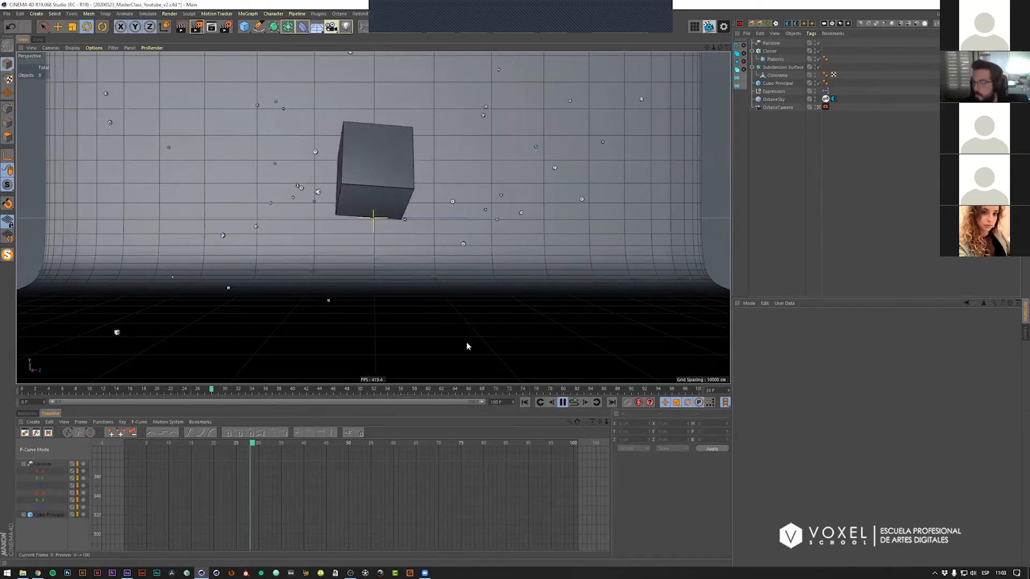
key(F8)
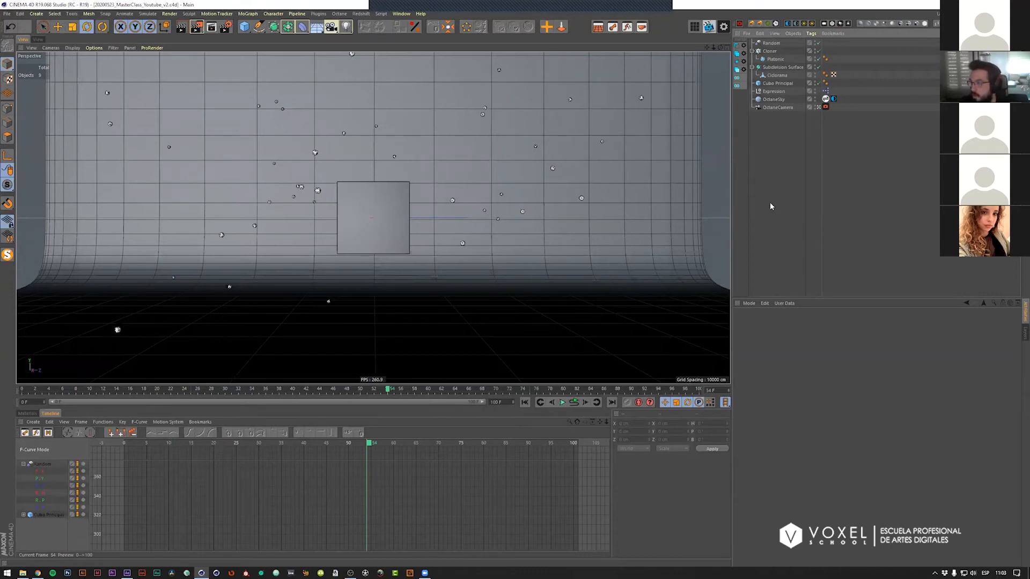
Step: Set the OctaneCamera's P.X position to 2000 cm at frame 50 and keyframe it
click(771, 108)
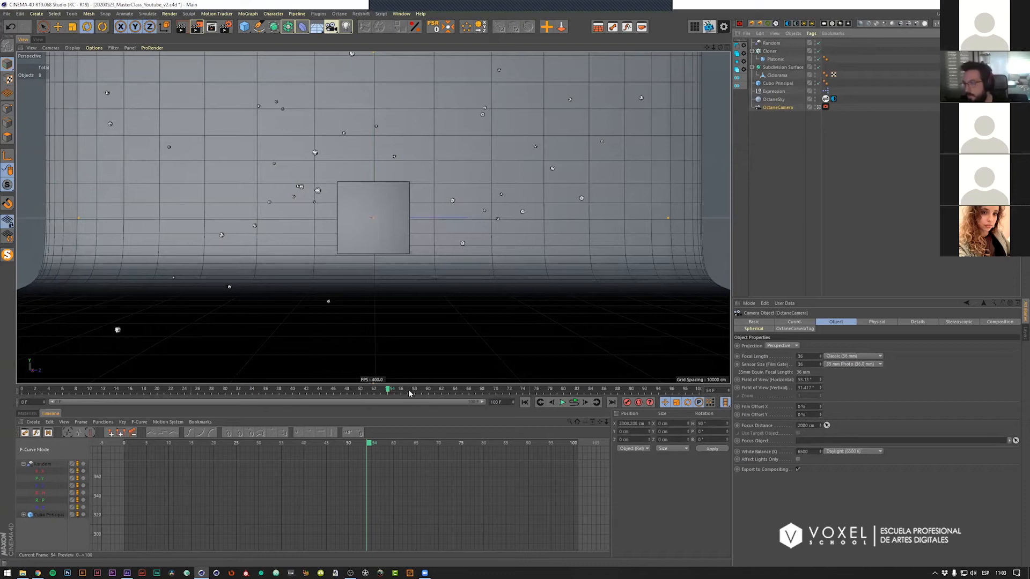
click(359, 393)
mouse_move(360, 393)
mouse_down()
mouse_move(293, 393)
mouse_move(361, 392)
mouse_up()
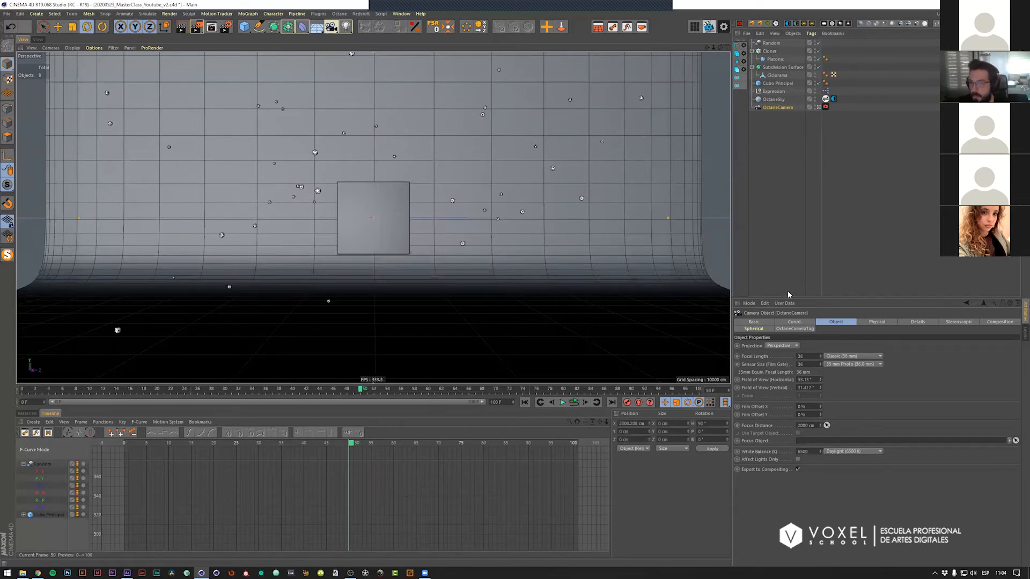
click(795, 322)
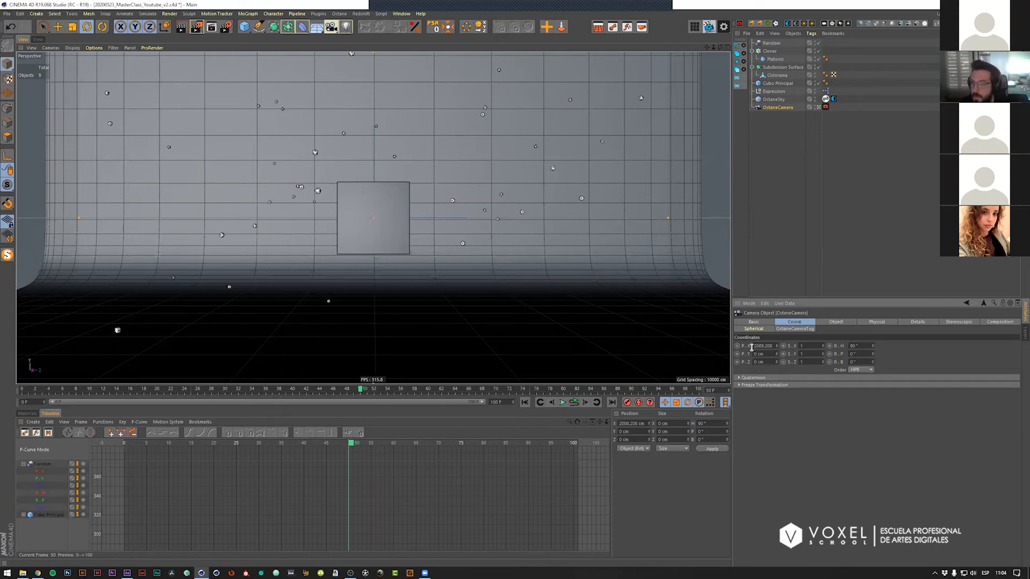
double_click(763, 346)
text(200)
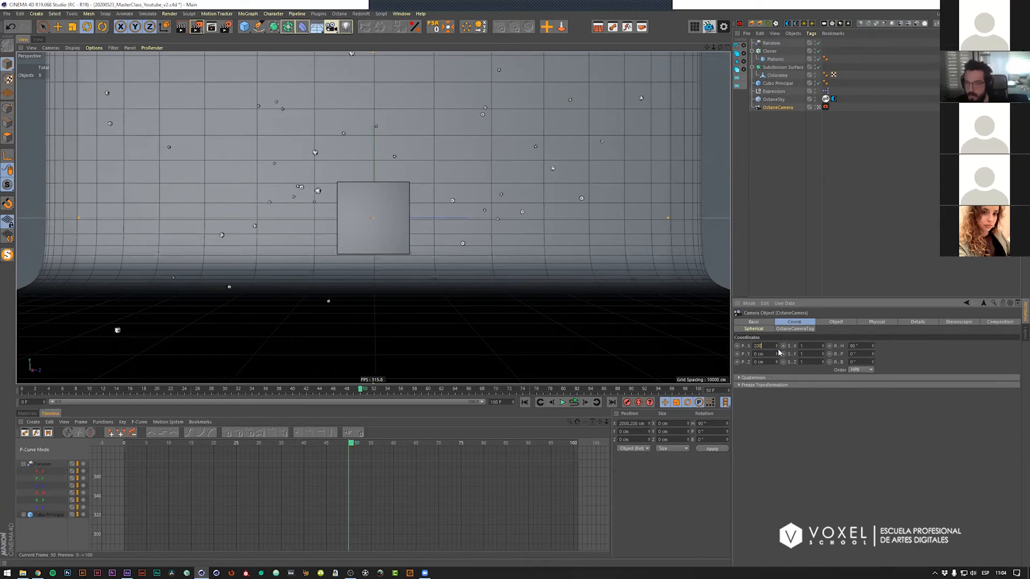
text(0)
key(Return)
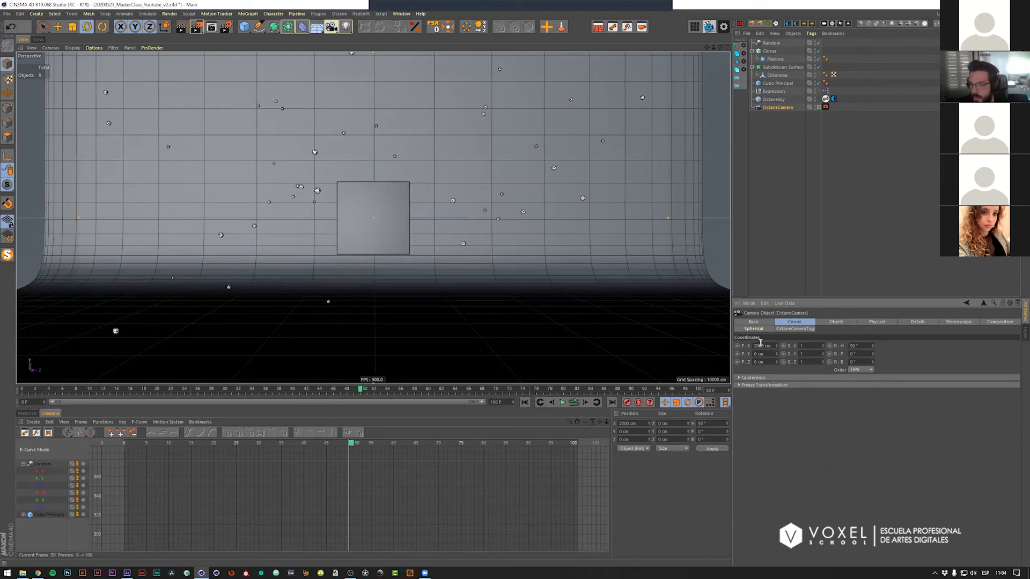
click(737, 347)
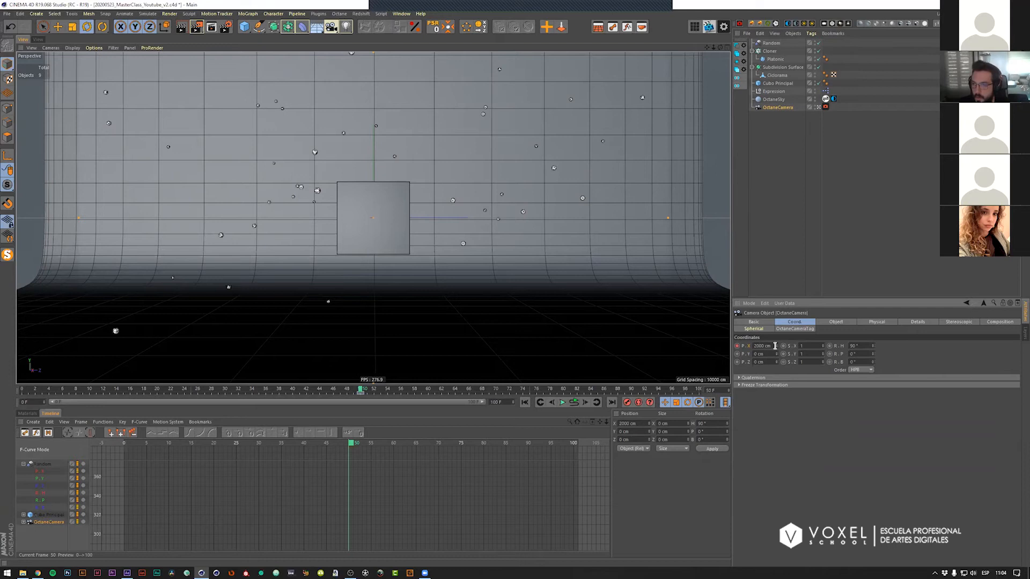
Step: Set the OctaneCamera's P.X position to 0 cm at frame 0 as the starting key of its move
drag(361, 390, 18, 391)
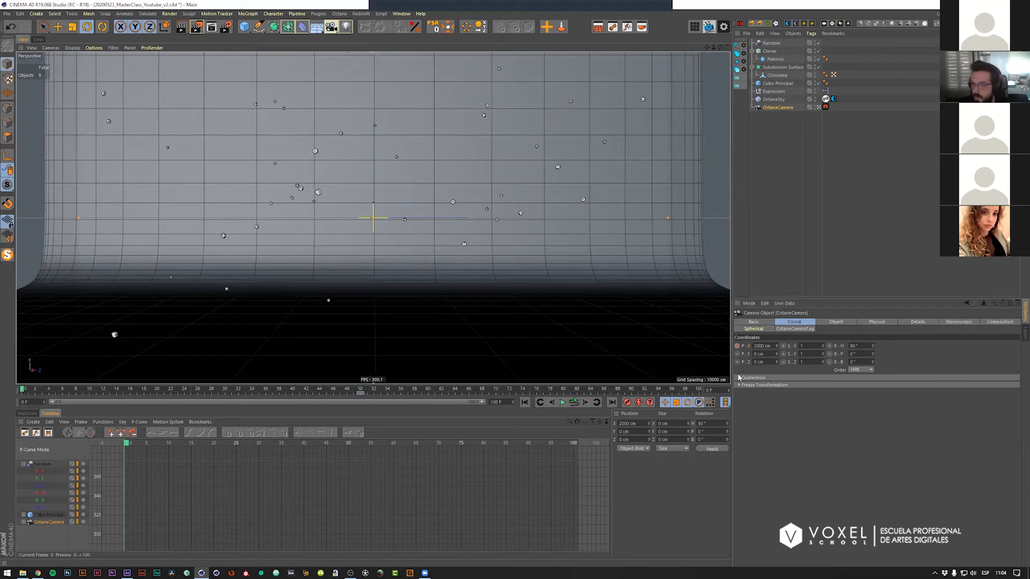
text(0)
key(Return)
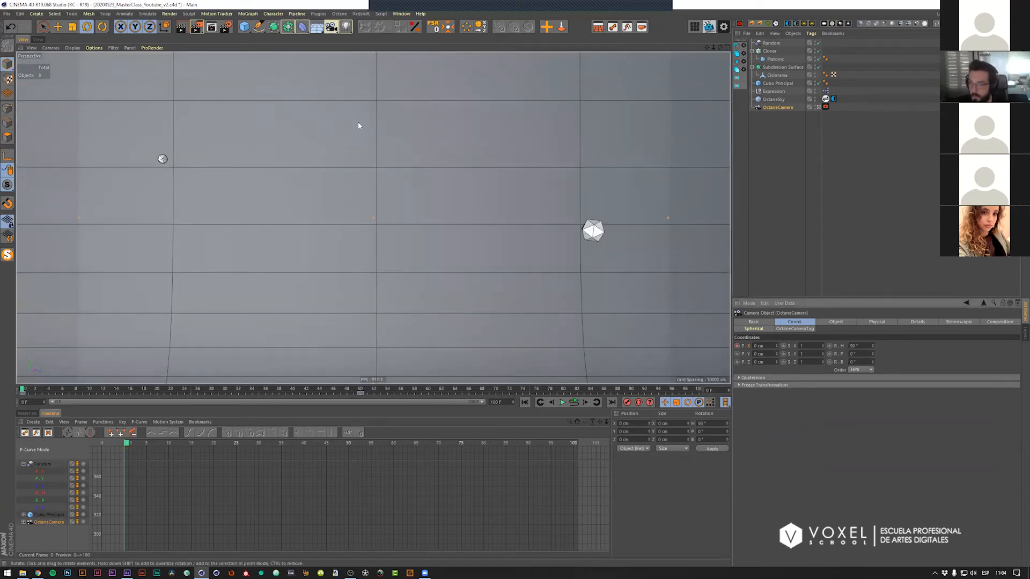
Step: Leave the camera view and scrub from frame 0 to 50 to review the OctaneCamera's backward move from outside
click(818, 107)
alt+drag(359, 240, 324, 243)
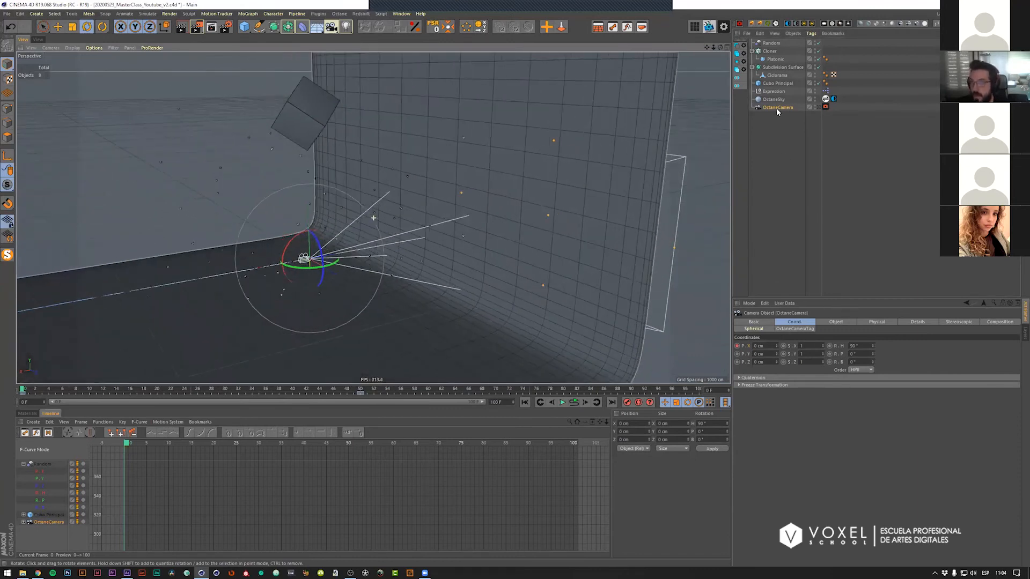
click(351, 256)
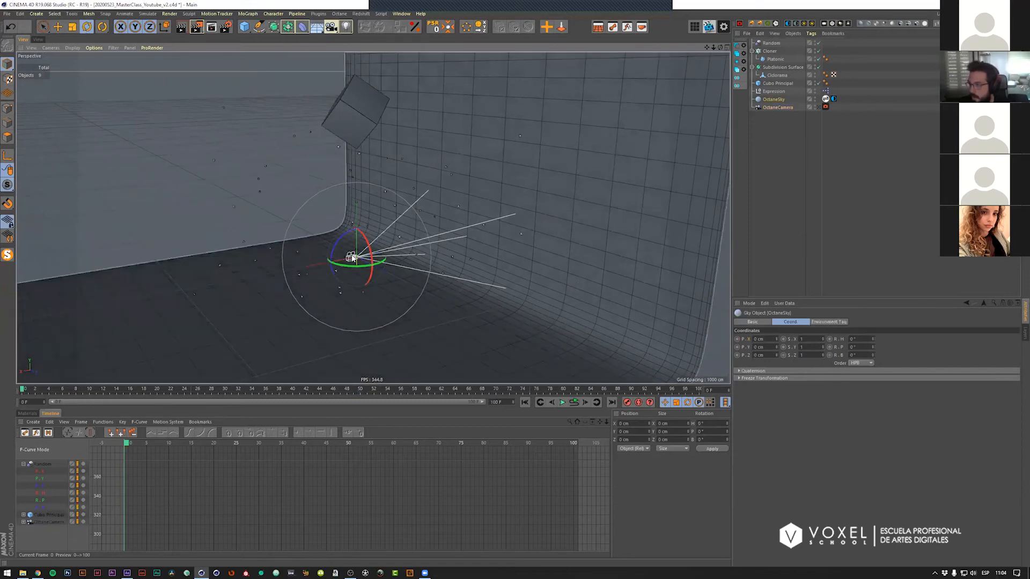
key(ctrl+z)
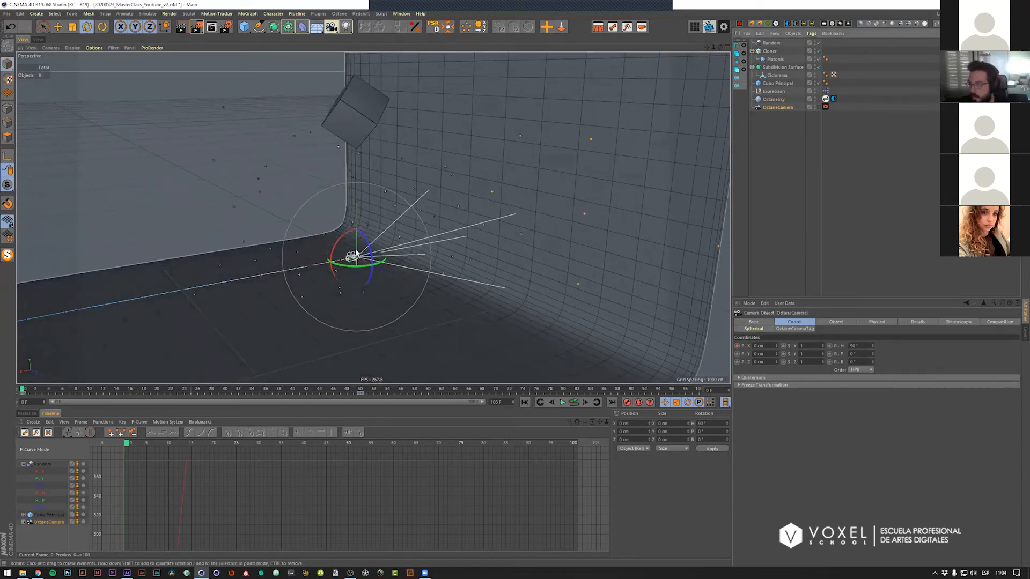
drag(24, 391, 362, 392)
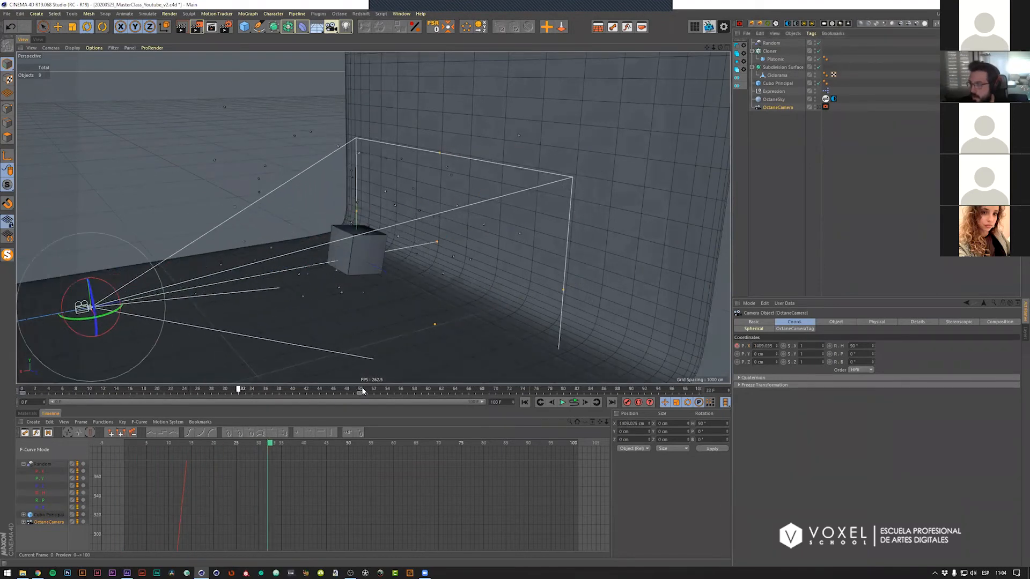
Step: Play and scrub the animation through the OctaneCamera view to review the camera's pull-back together with the cube's drop
drag(278, 389, 122, 393)
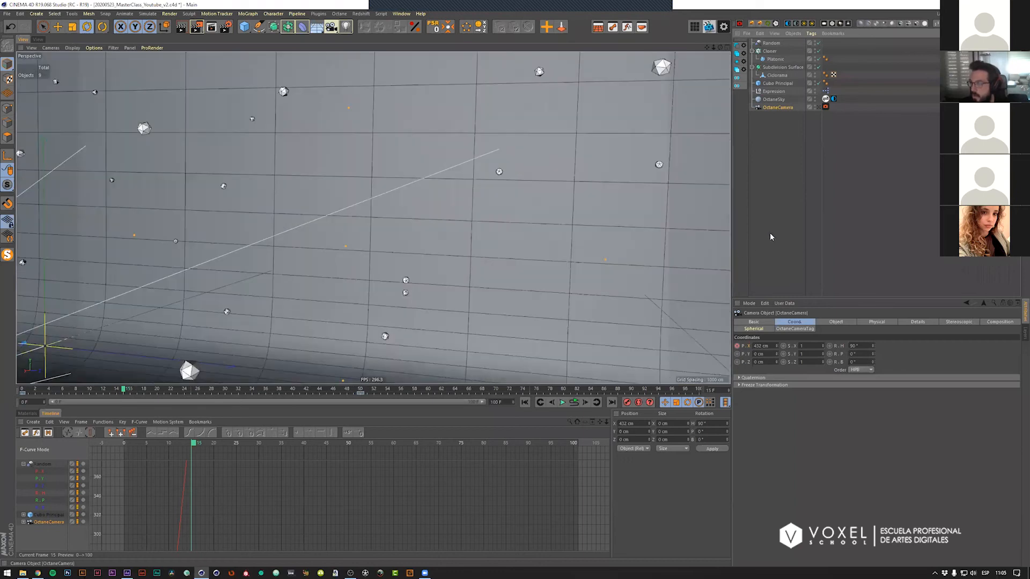
key(F8)
click(774, 230)
drag(391, 395, 5, 379)
key(F8)
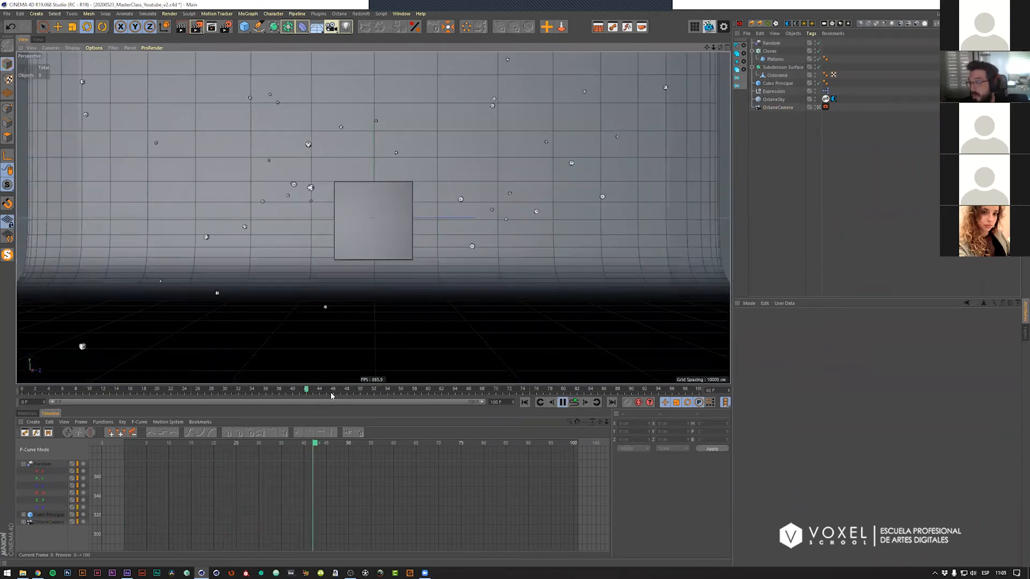
key(F8)
drag(354, 390, 191, 392)
key(F8)
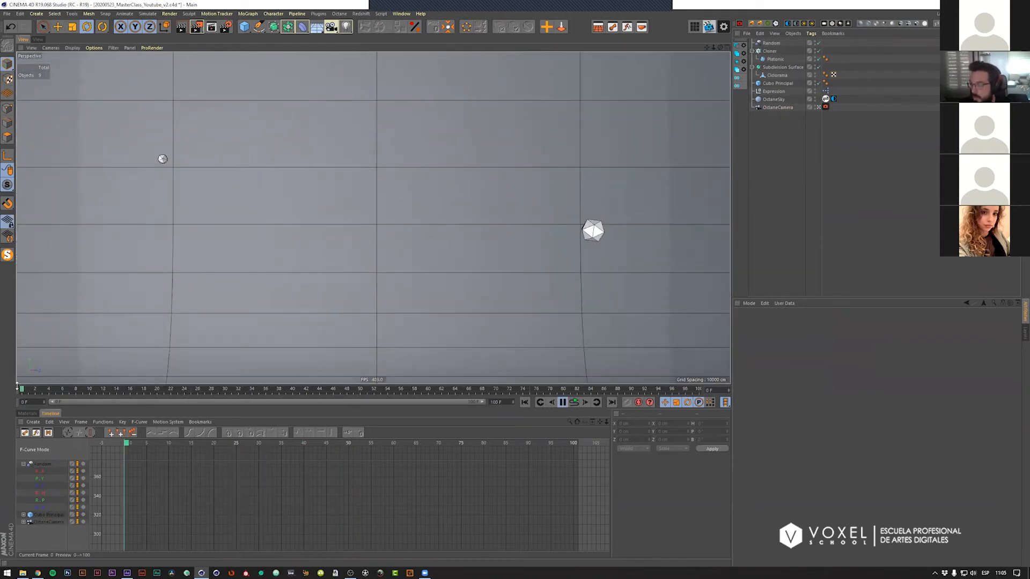
key(F8)
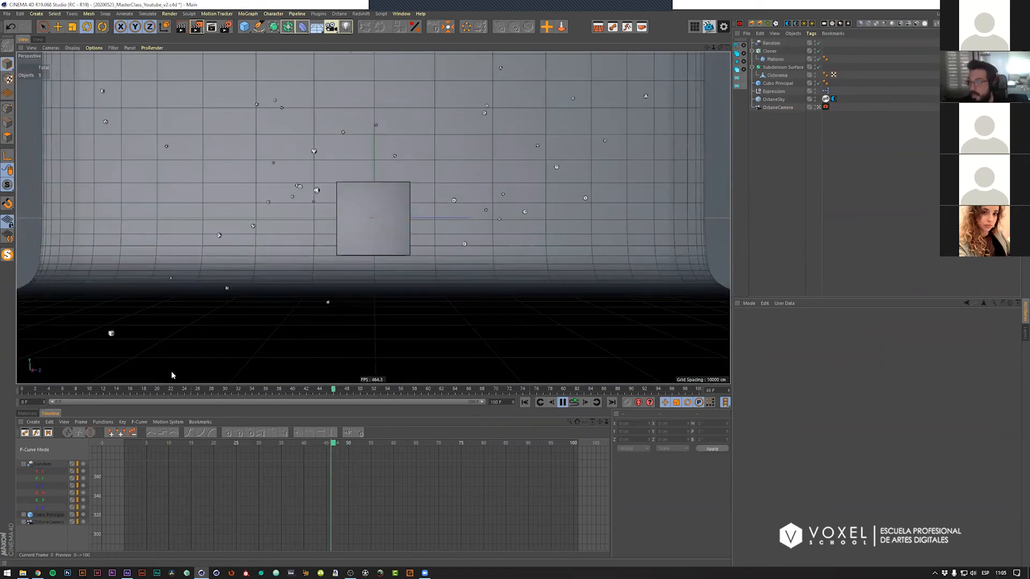
drag(354, 391, 299, 390)
drag(384, 383, 237, 390)
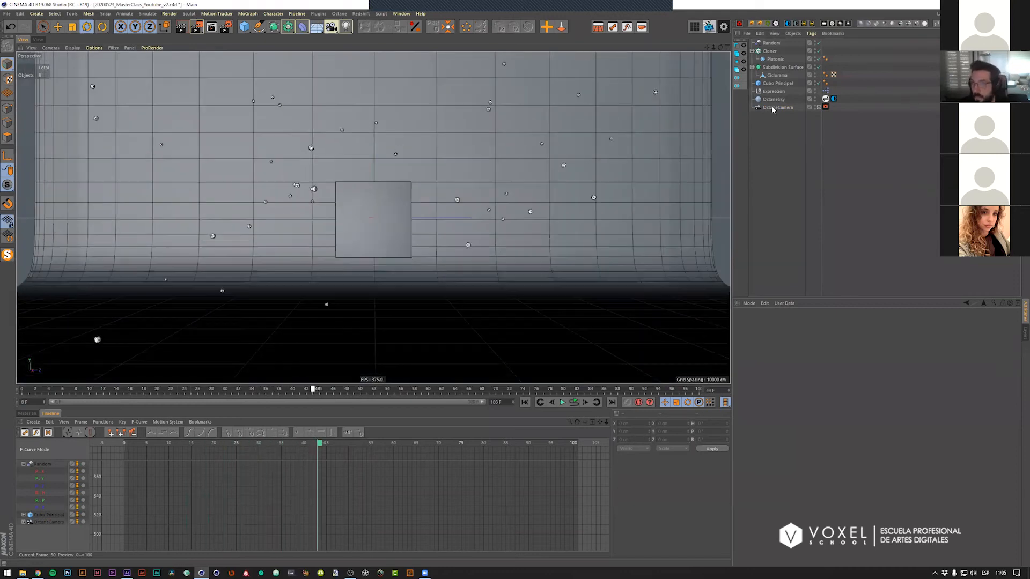
Step: Display the OctaneCamera's Position . X curve in the timeline and frame it
click(771, 107)
click(358, 392)
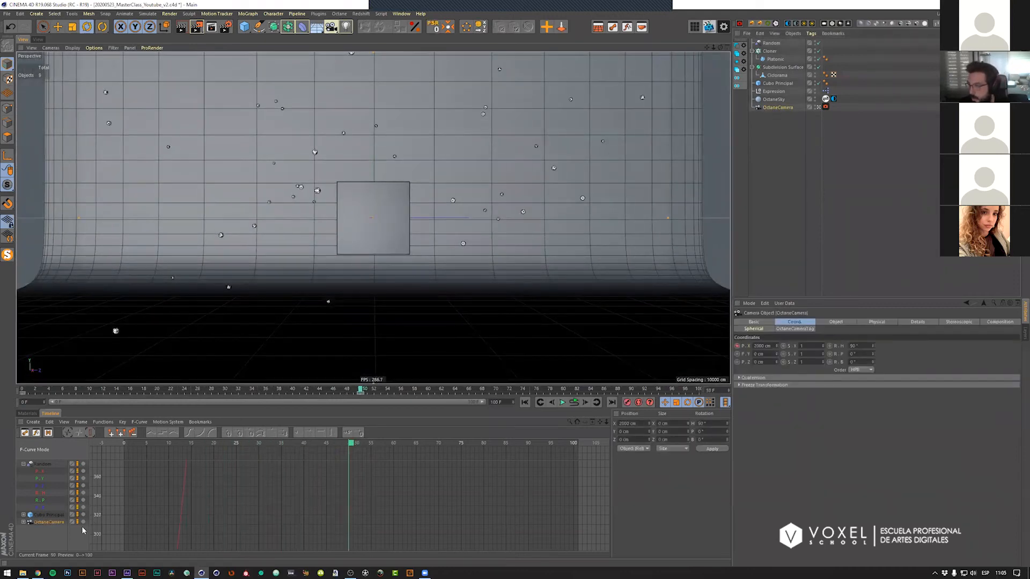
click(31, 531)
click(24, 522)
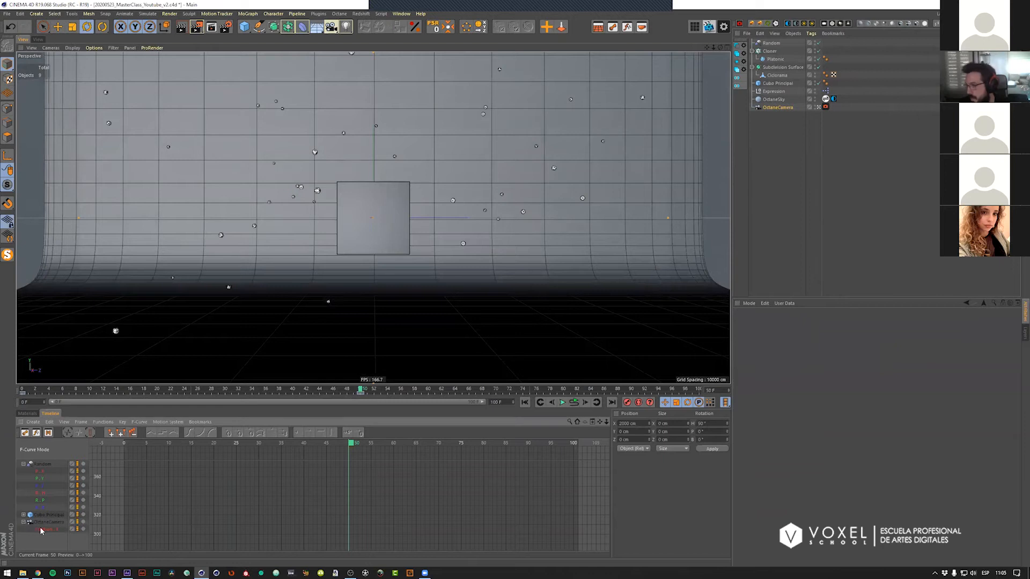
click(42, 530)
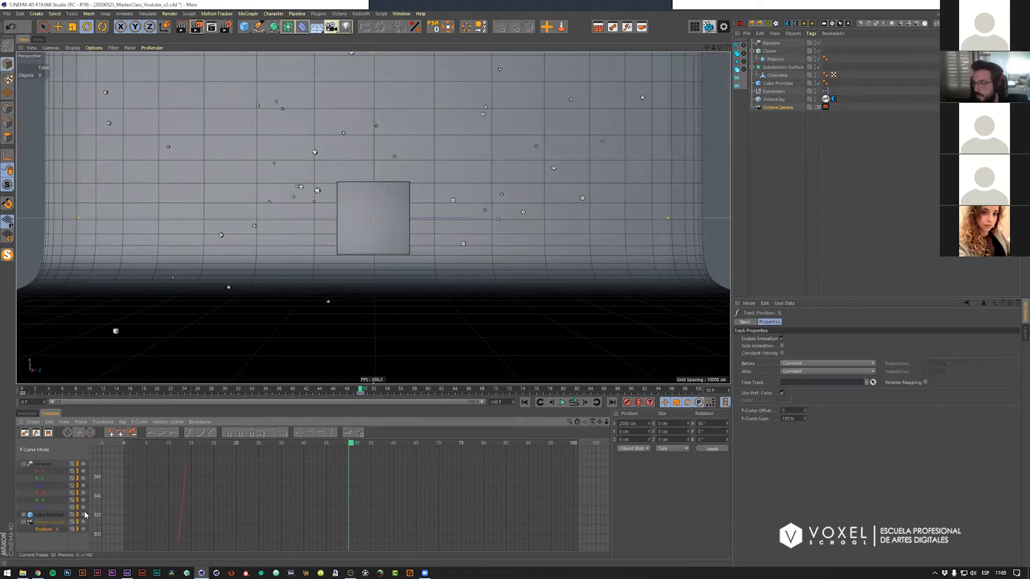
key(h)
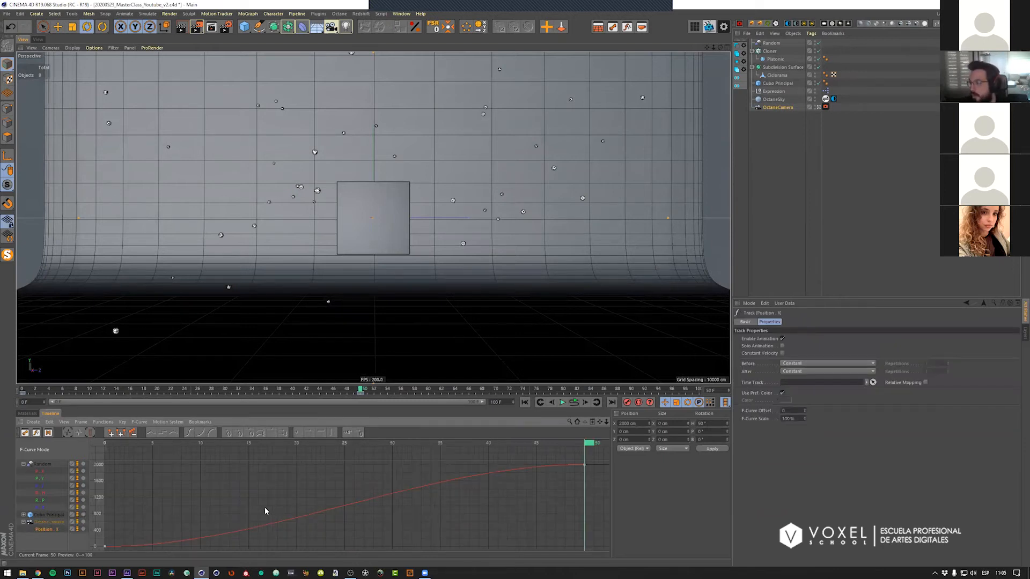
Step: Lengthen the horizontal tangents of both OctaneCamera position keys to about 27 frames for a stronger ease-in and ease-out
alt+right_drag(265, 508, 249, 532)
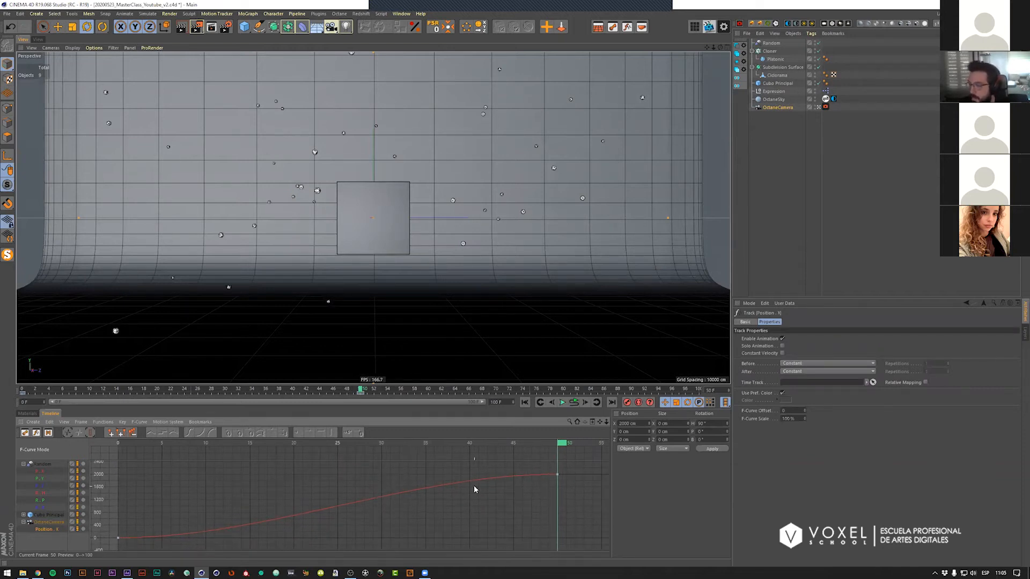
drag(569, 465, 102, 553)
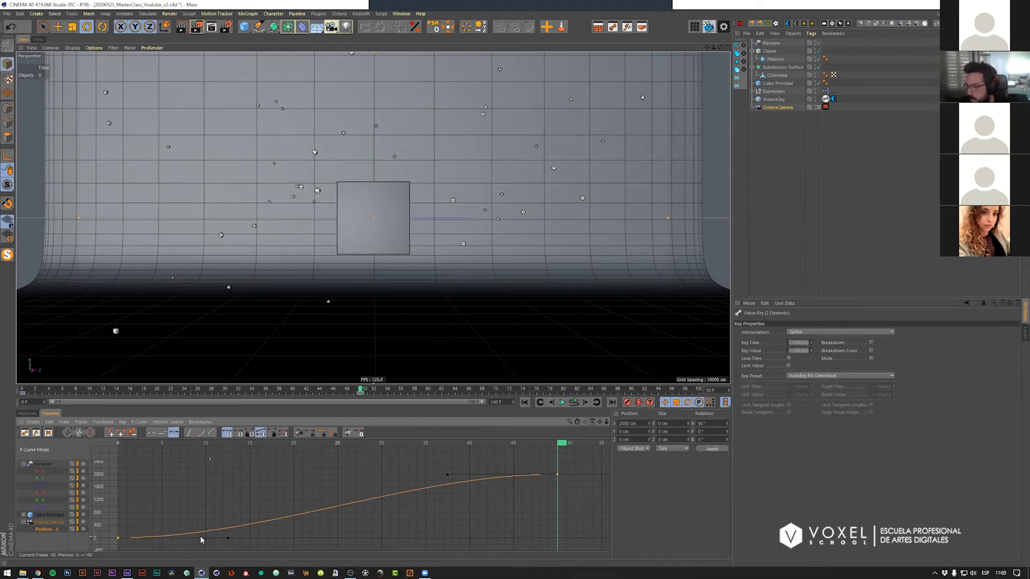
drag(225, 539, 354, 536)
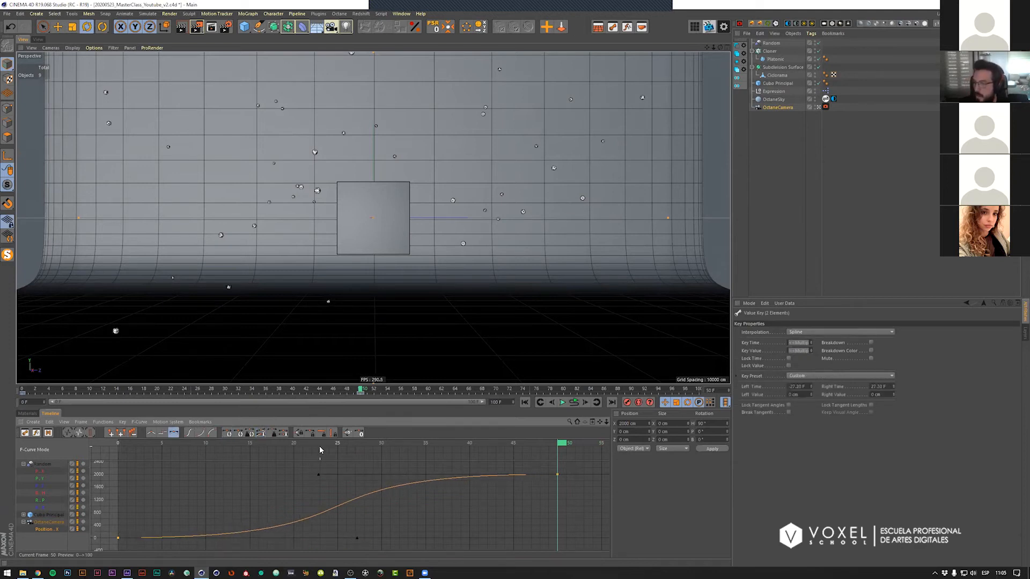
Step: Play the animation from the start several times to check the eased camera pull-back
drag(320, 446, 183, 446)
click(123, 445)
key(F8)
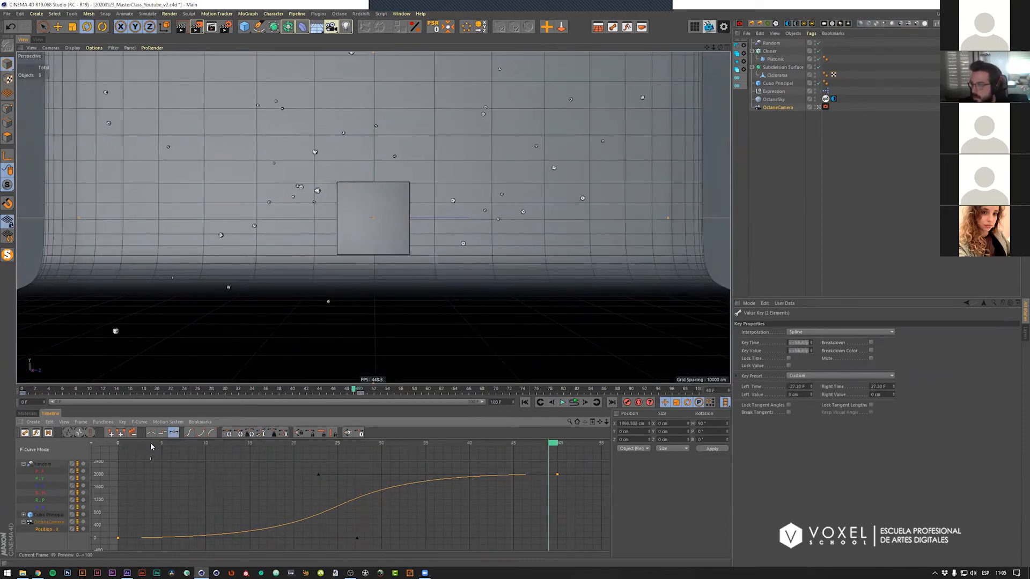
click(117, 445)
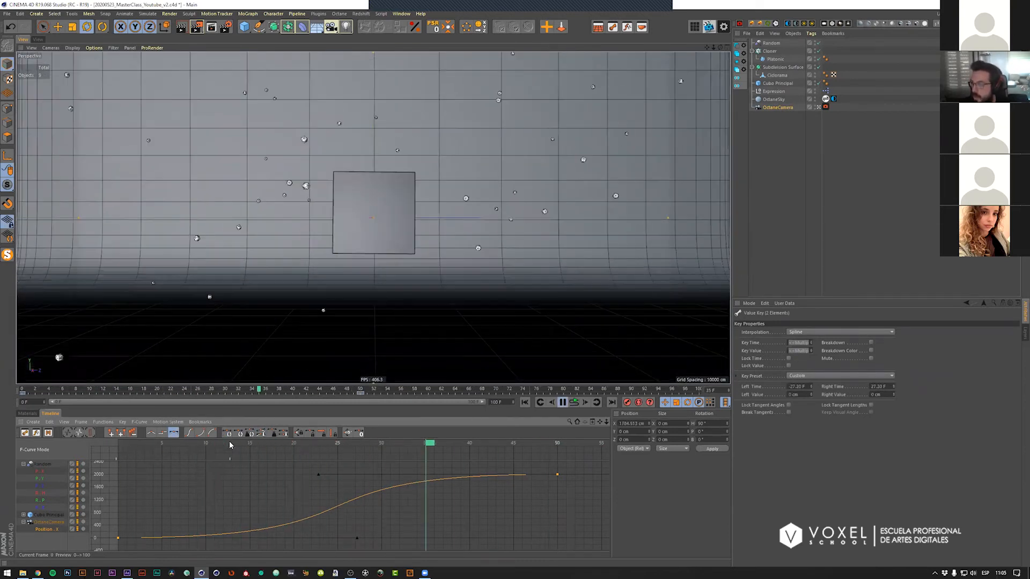
click(242, 443)
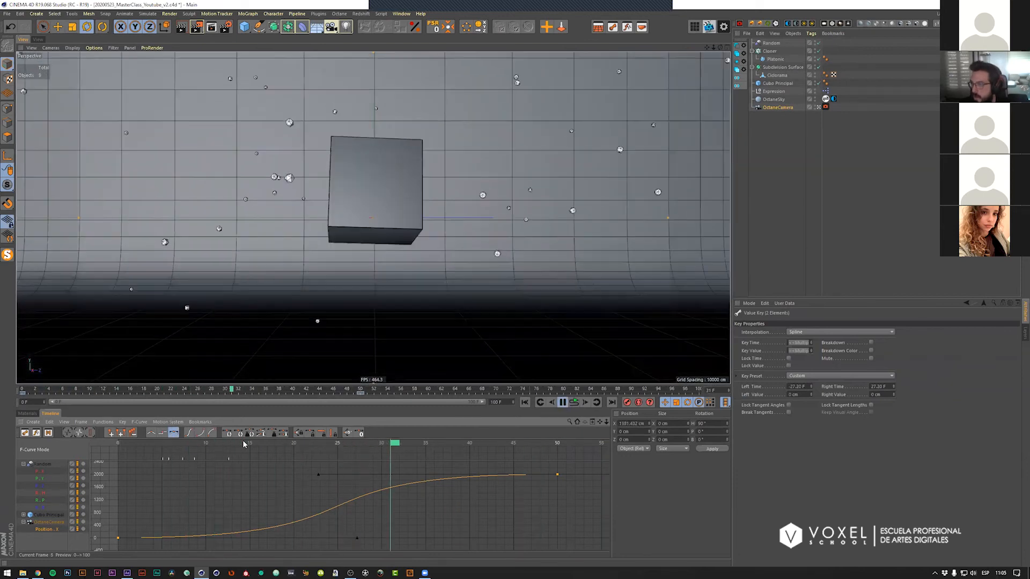
click(138, 444)
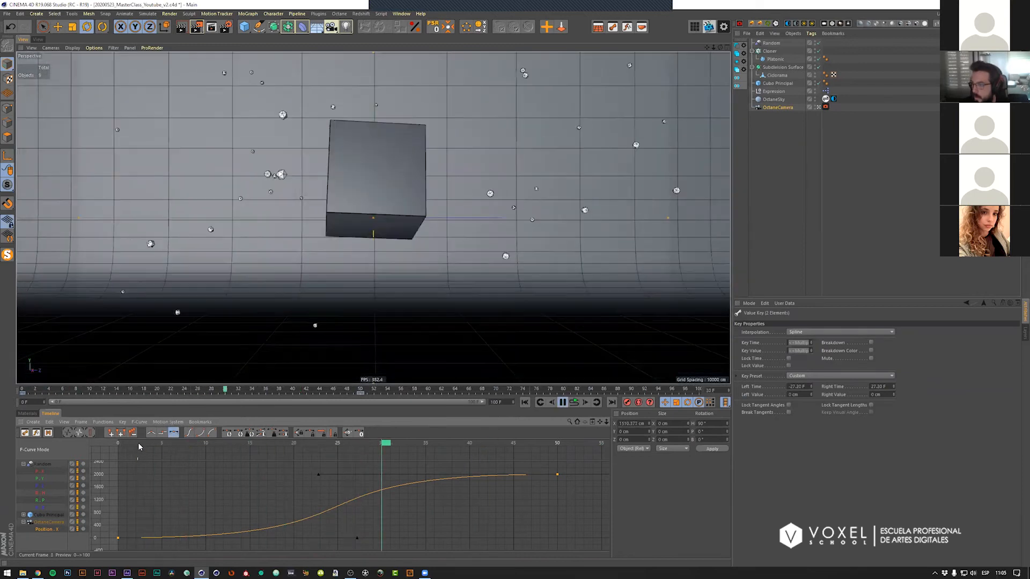
key(F8)
Step: Try moving the OctaneCamera's end position key to frame 40 and play the faster pull-back
drag(557, 474, 470, 474)
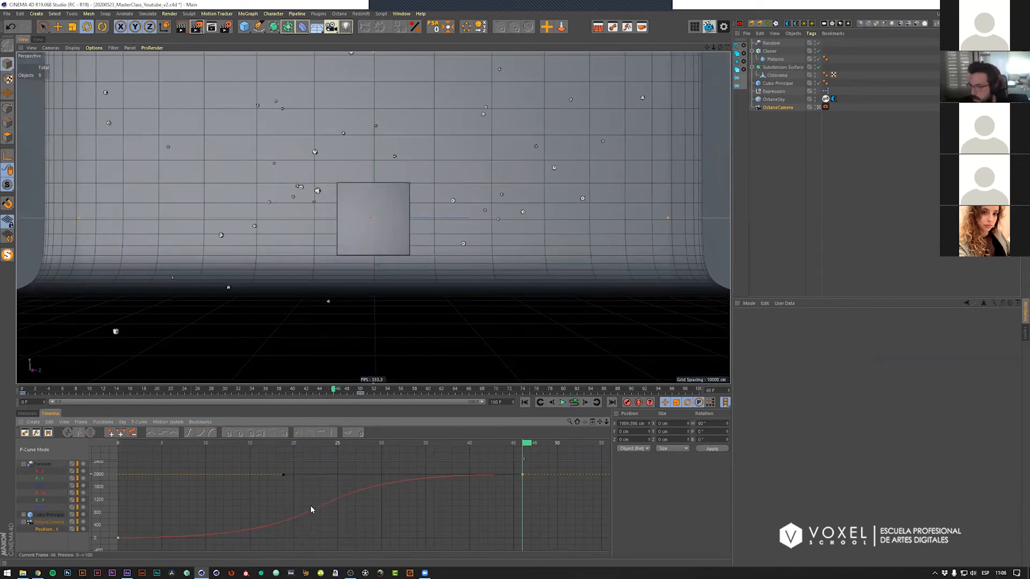
drag(183, 444, 118, 445)
key(F8)
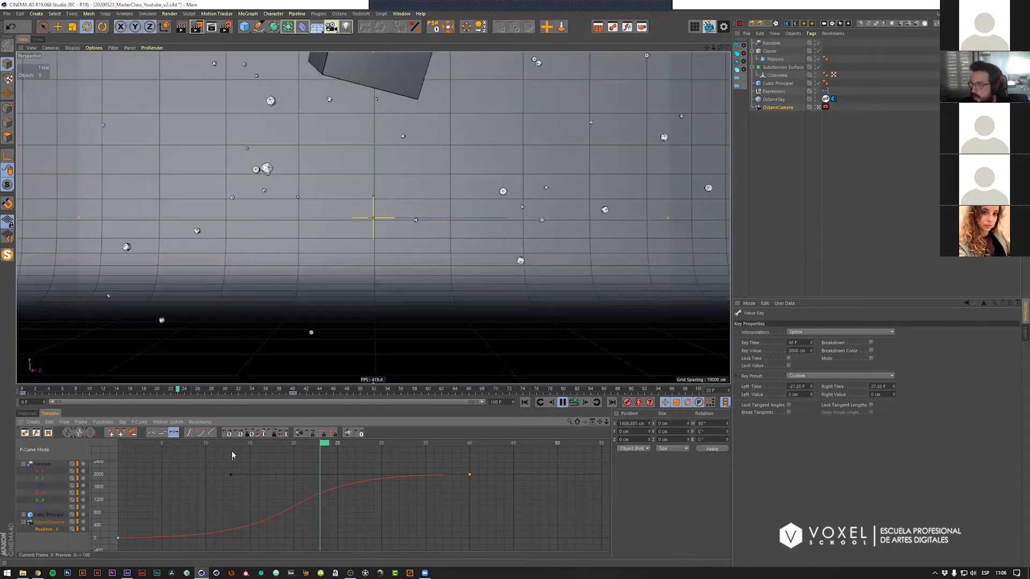
click(150, 443)
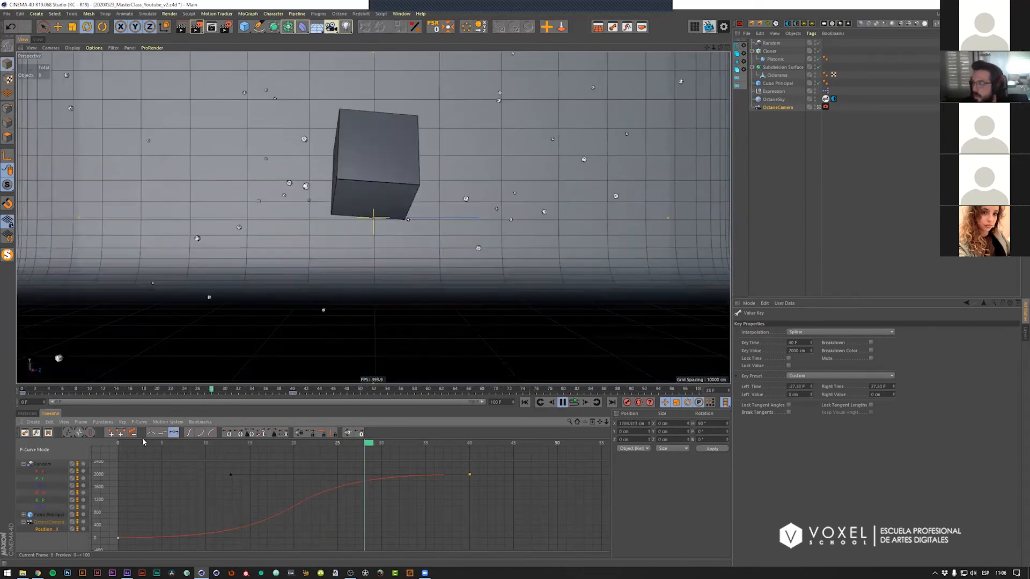
click(245, 443)
key(F8)
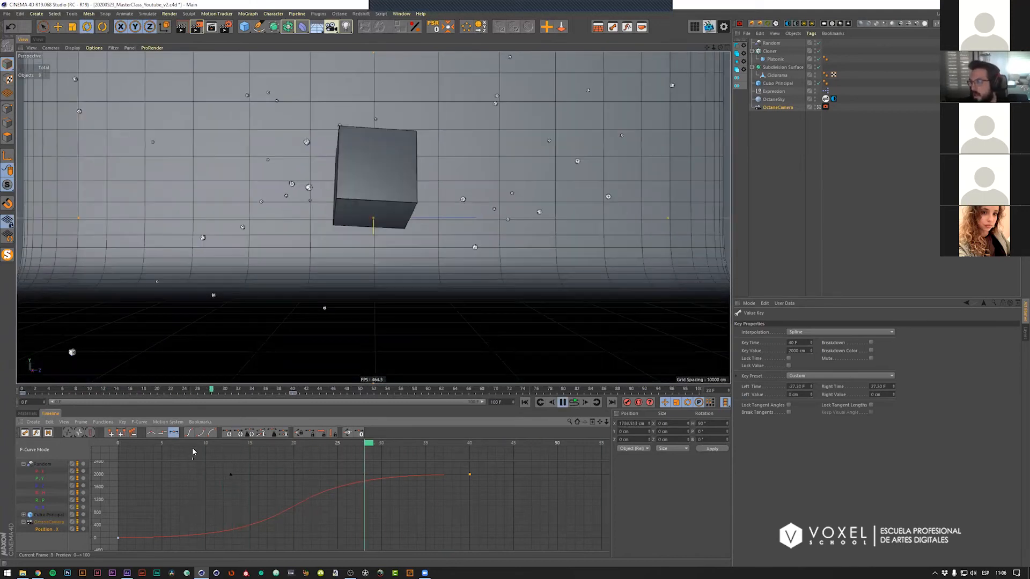
key(F8)
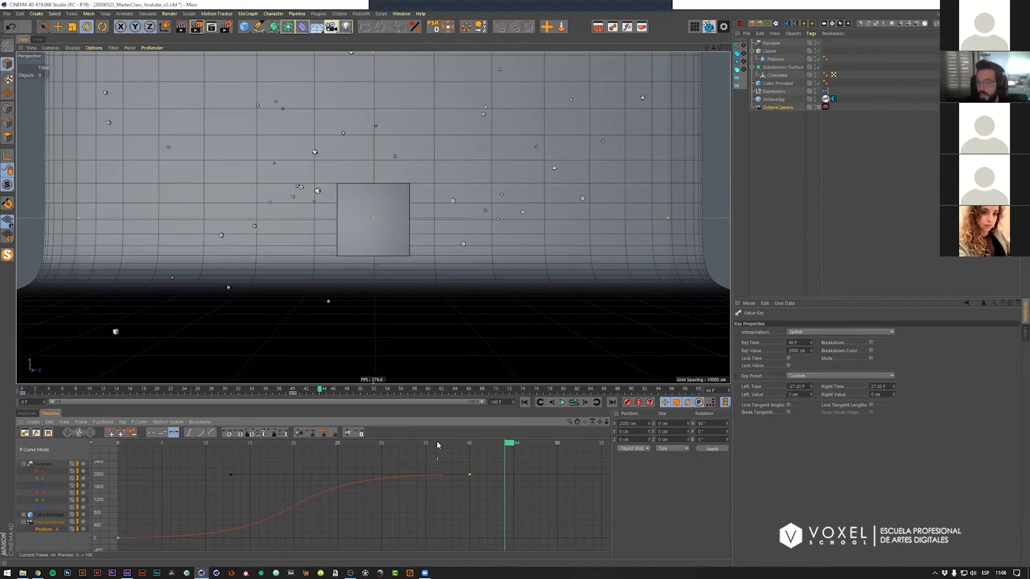
key(F8)
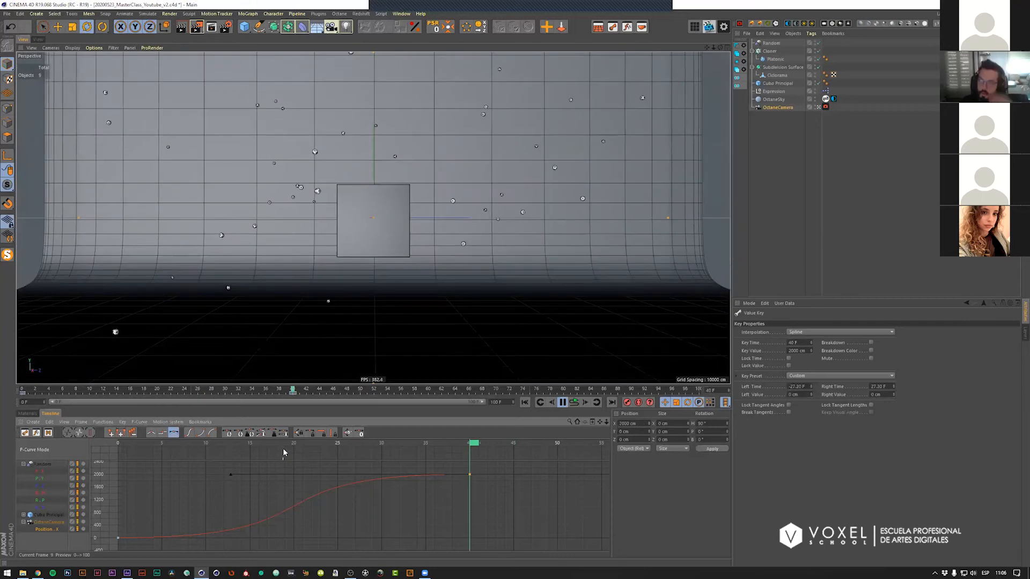
key(F8)
Step: Move the OctaneCamera's end position key to frame 60 at about 1805 cm and lengthen both keys' tangents to about 33 frames
key(h)
drag(462, 471, 581, 476)
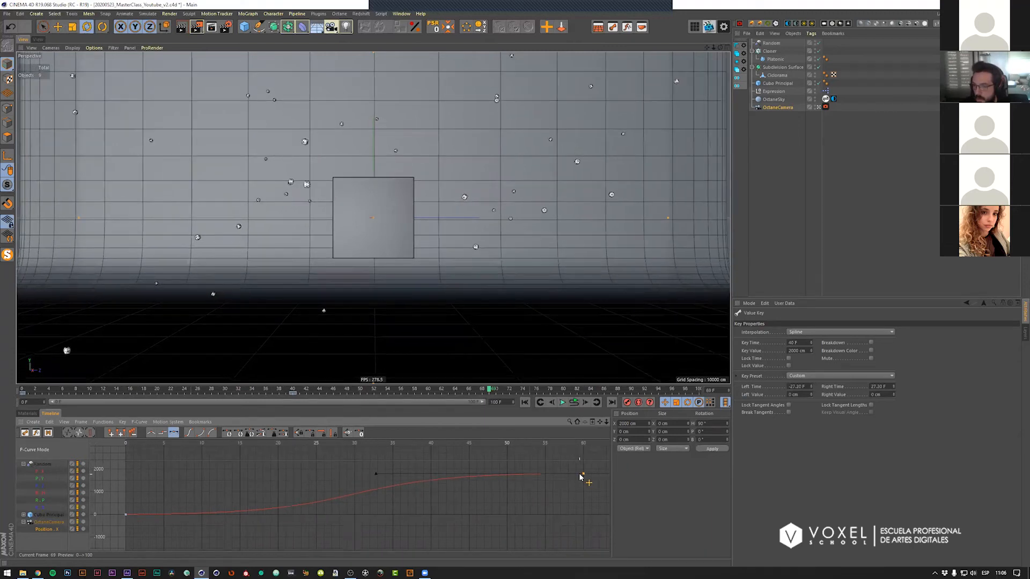
drag(386, 443, 304, 445)
key(F8)
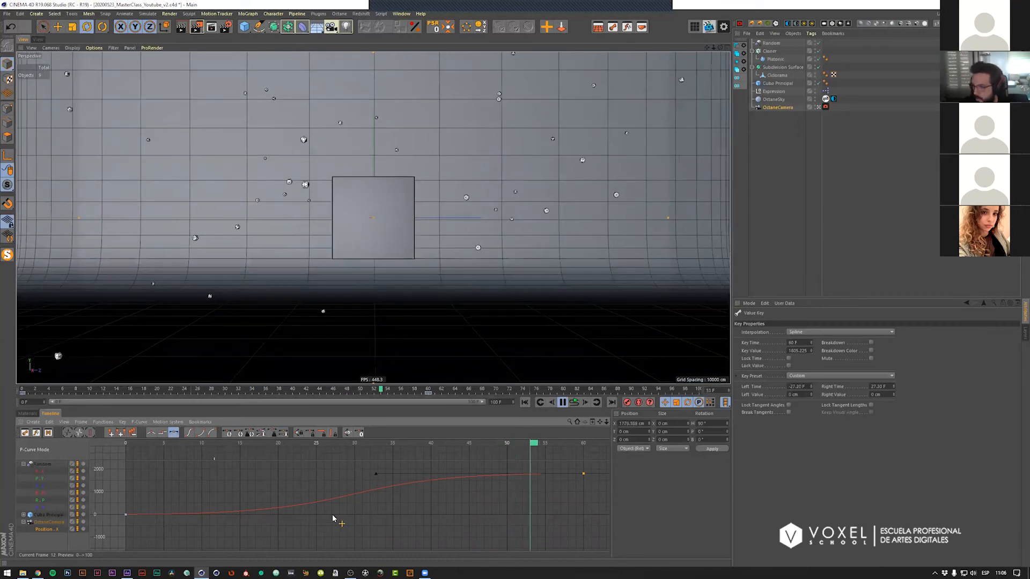
key(F8)
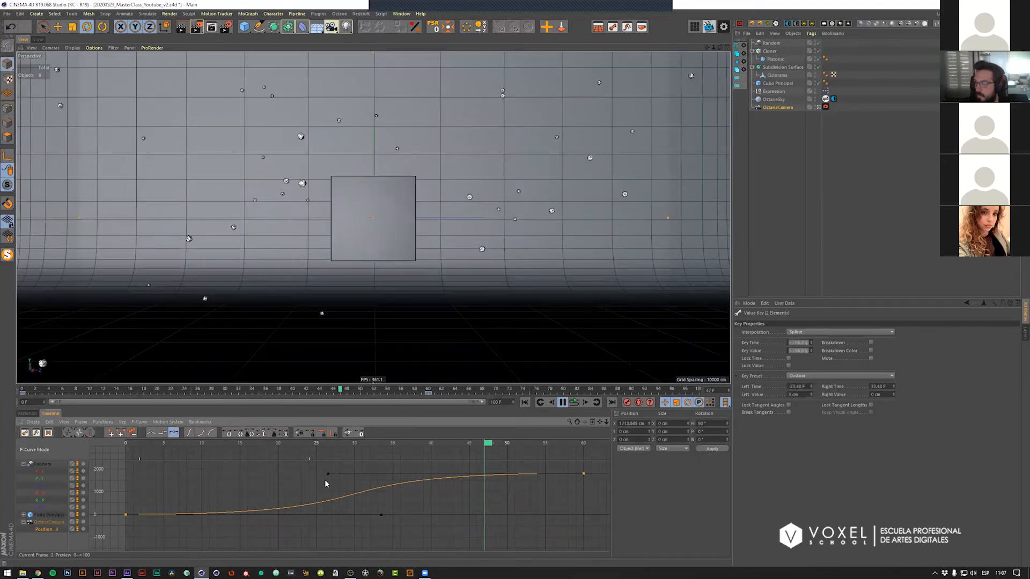
click(324, 480)
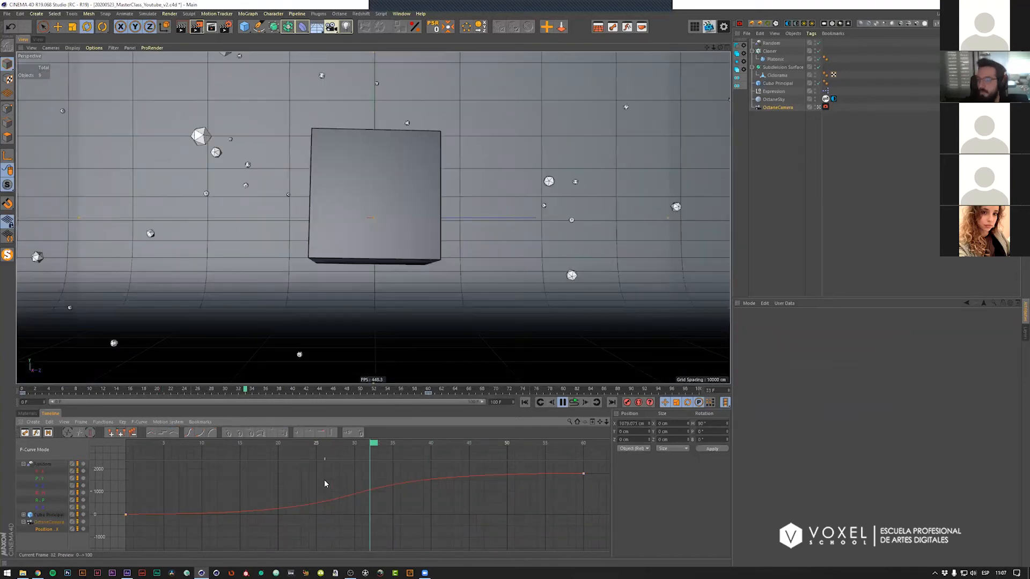
Step: Replay the animation from frame 0 and scrub up to frame 60 to examine how the cube's fall fits the slower camera move
key(F8)
drag(313, 445, 128, 445)
key(F8)
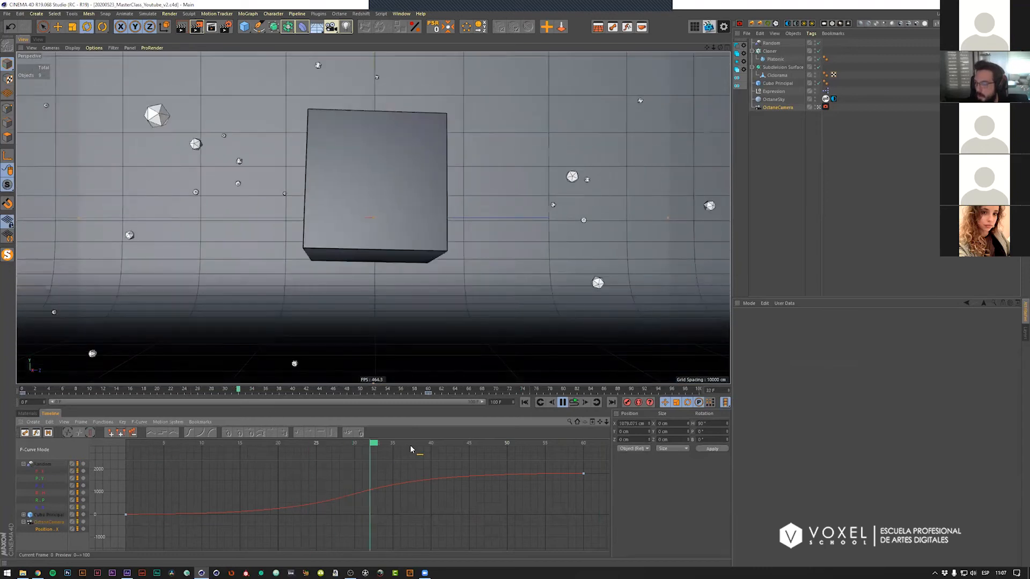
drag(338, 442, 339, 374)
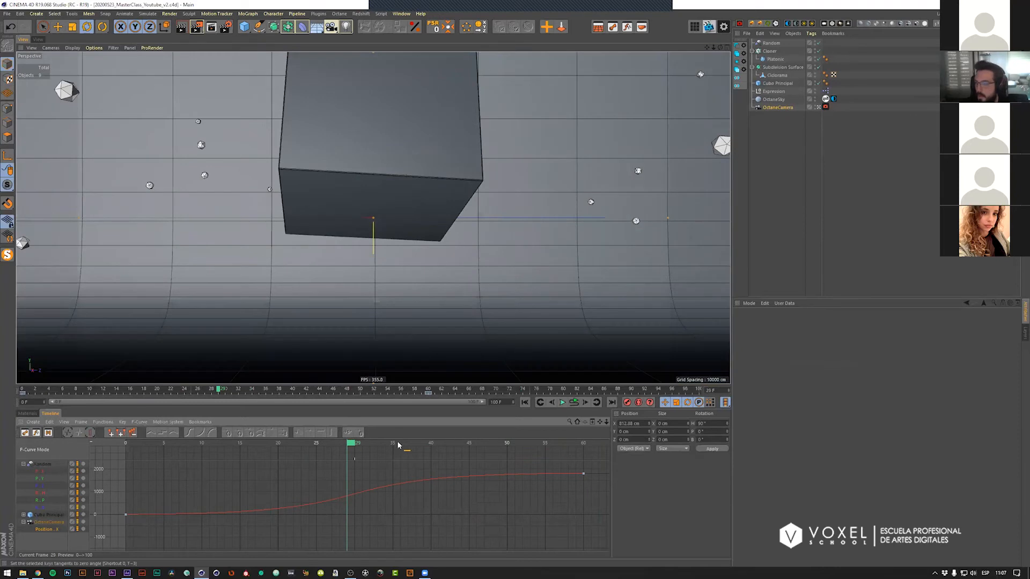
drag(396, 443, 213, 443)
key(F8)
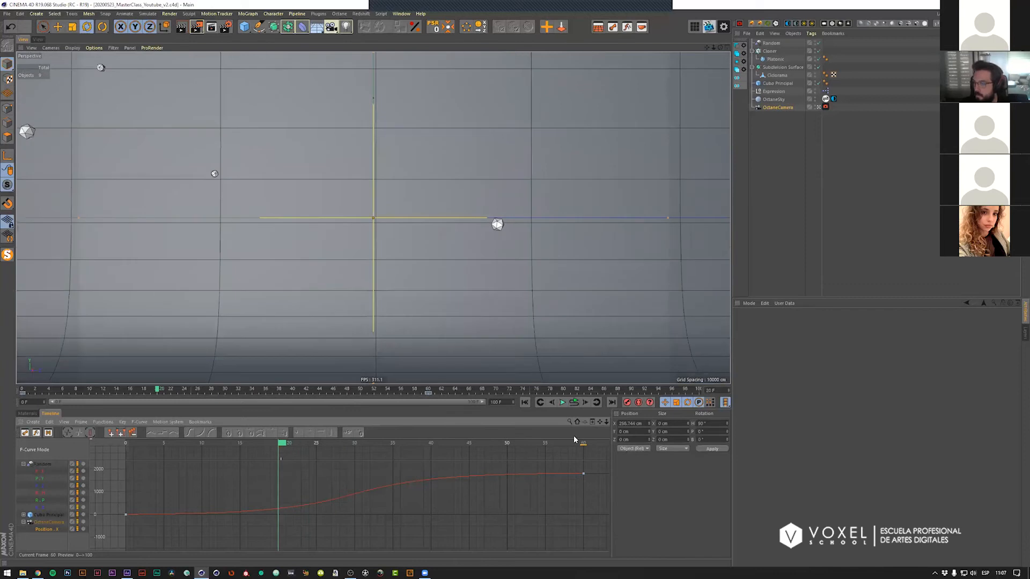
key(F8)
drag(355, 459, 492, 459)
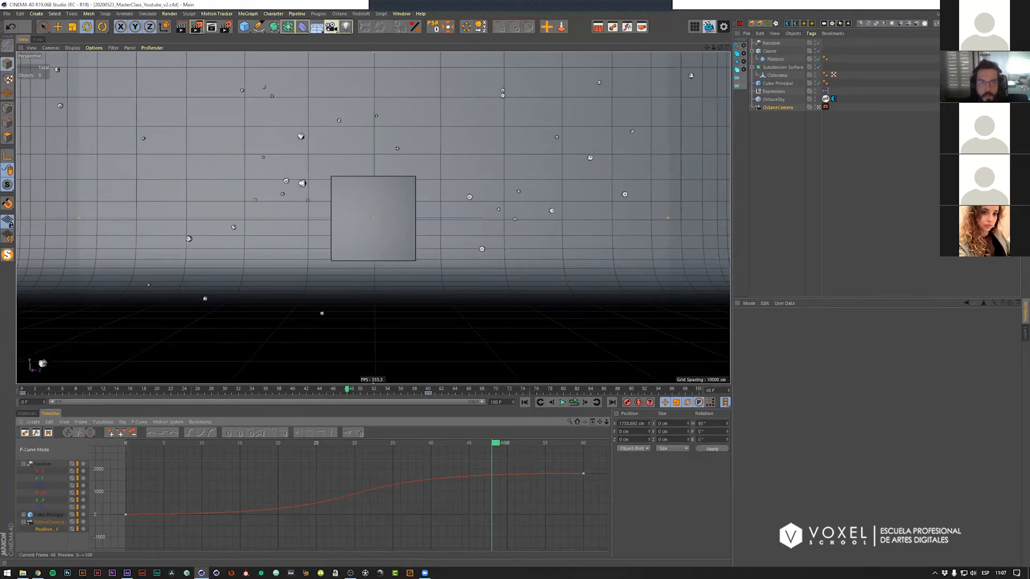
drag(458, 441, 582, 434)
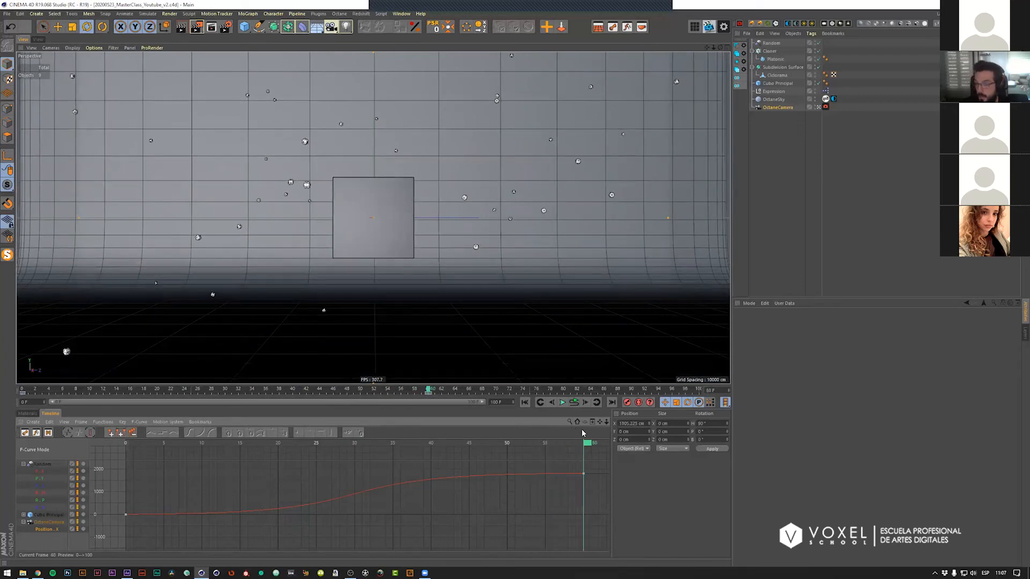
drag(588, 448, 336, 448)
drag(398, 236, 488, 364)
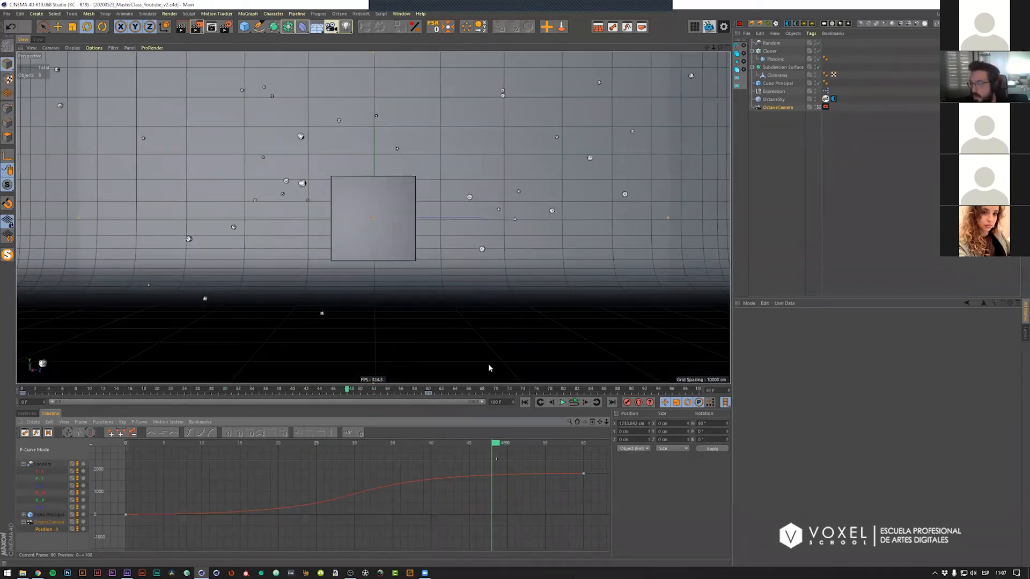
drag(205, 429, 537, 437)
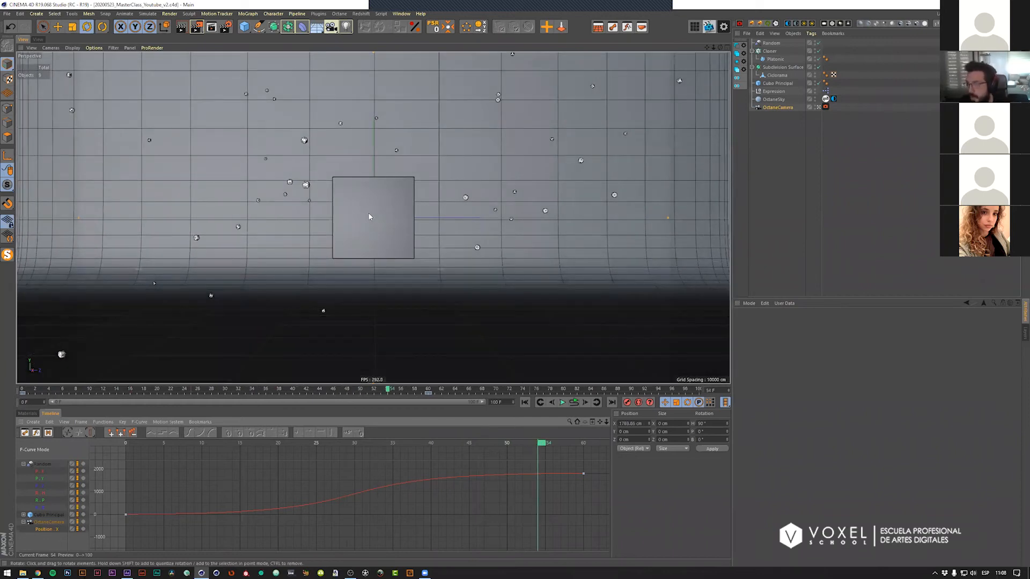
Step: Deselect the OctaneCamera and switch to the interface layout with the Octane Live Viewer
click(773, 147)
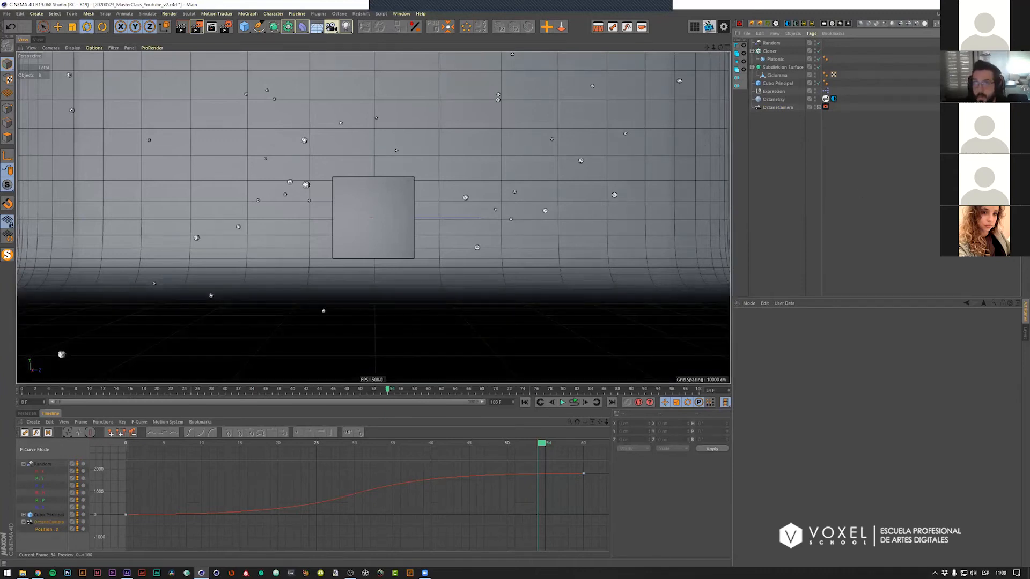
click(929, 65)
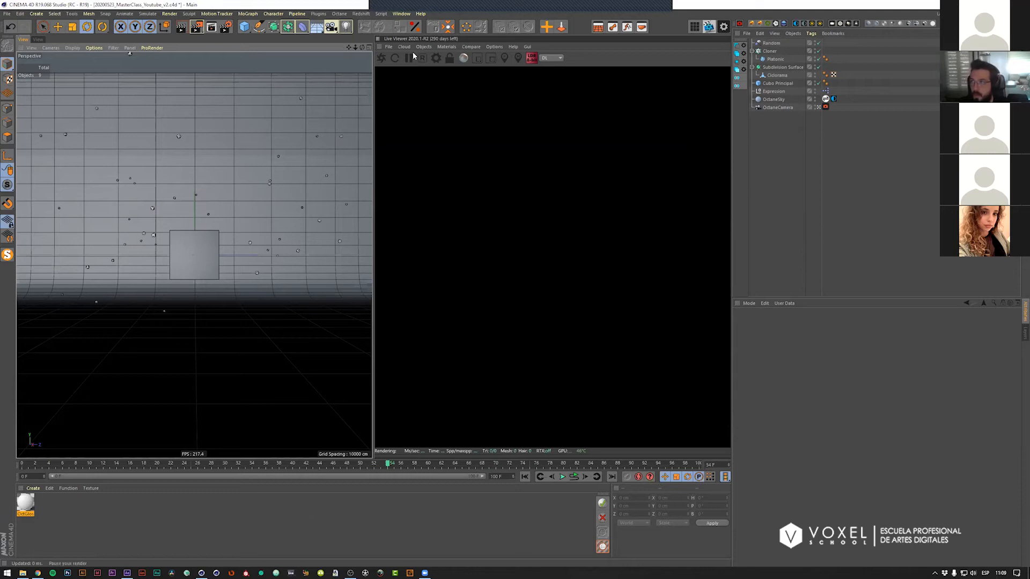
Step: Start the Octane Live Viewer render of the scene from the OctaneCamera
click(401, 14)
mouse_move(413, 27)
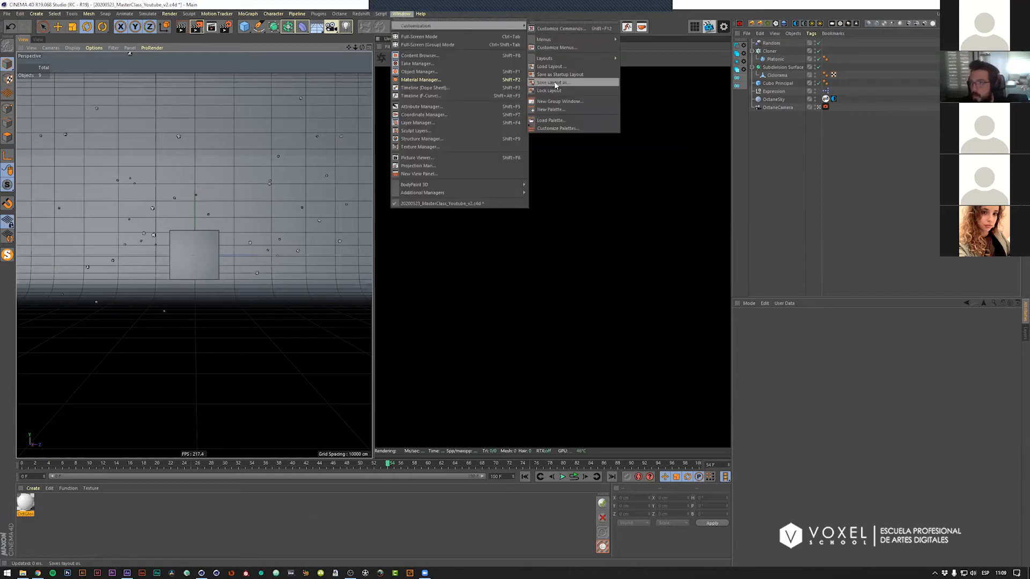
click(900, 191)
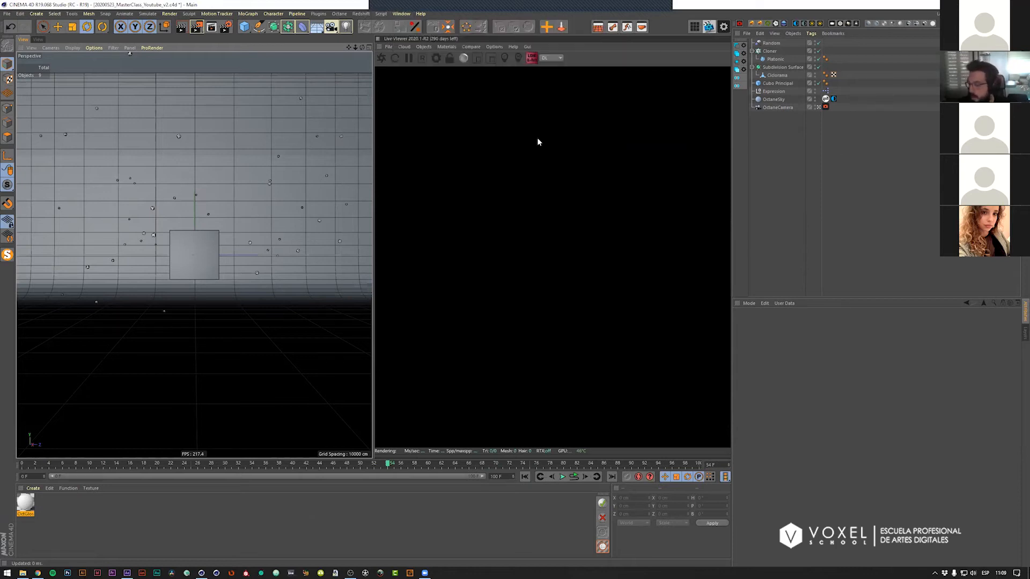
click(382, 56)
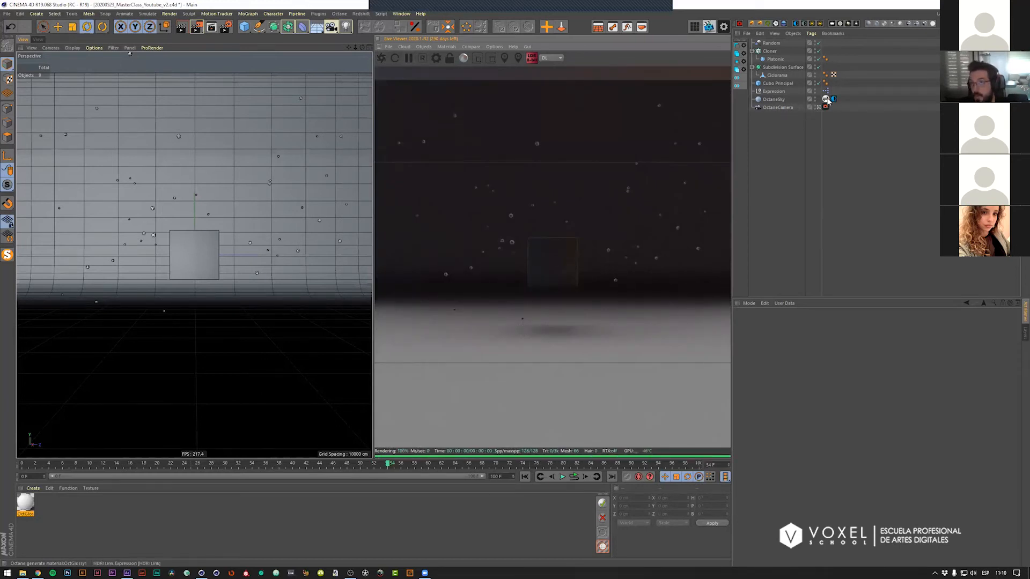
Step: Try removing the OctaneSky to compare the render without it, and undo the deletion
click(774, 99)
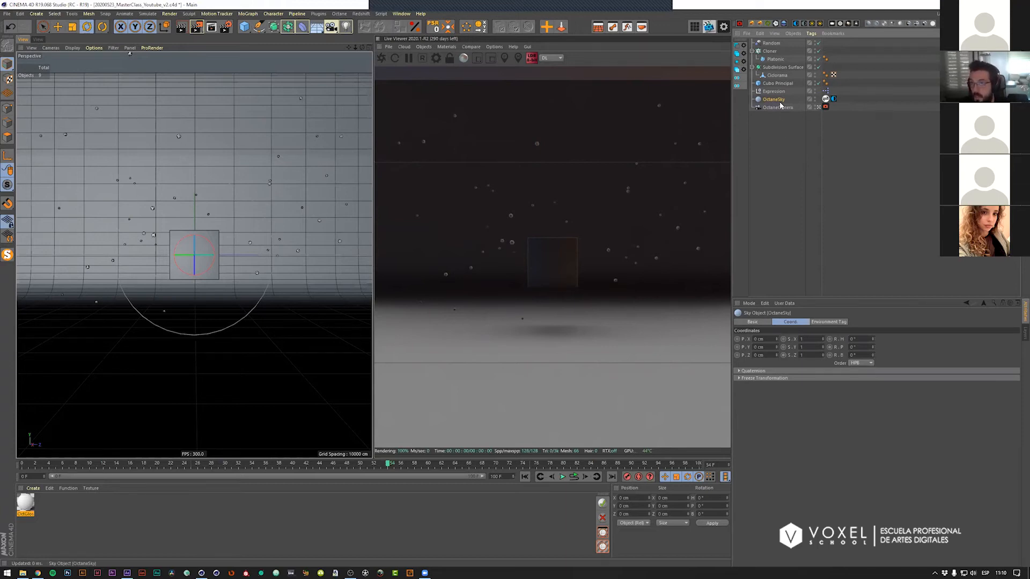
key(Delete)
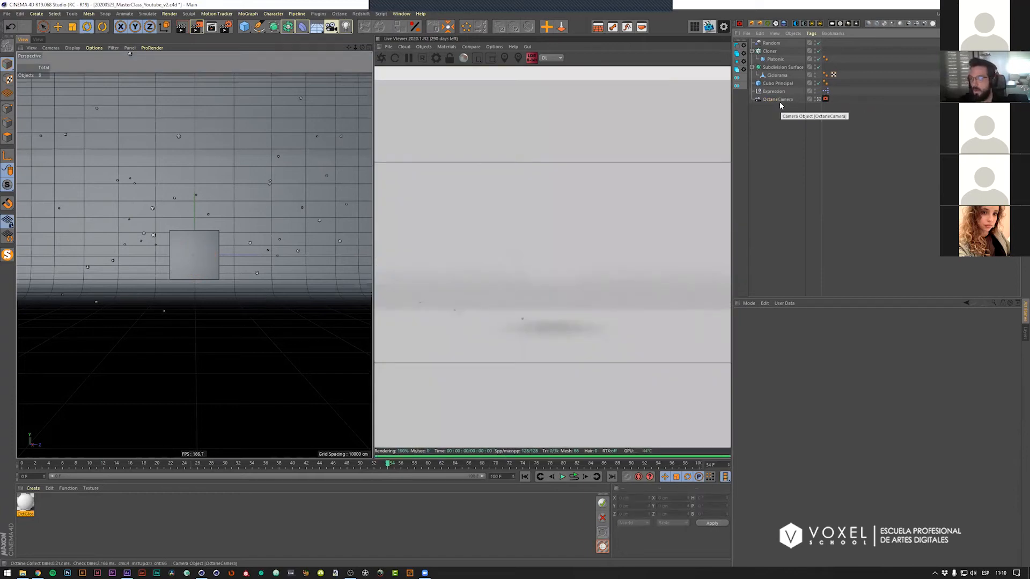
key(ctrl+z)
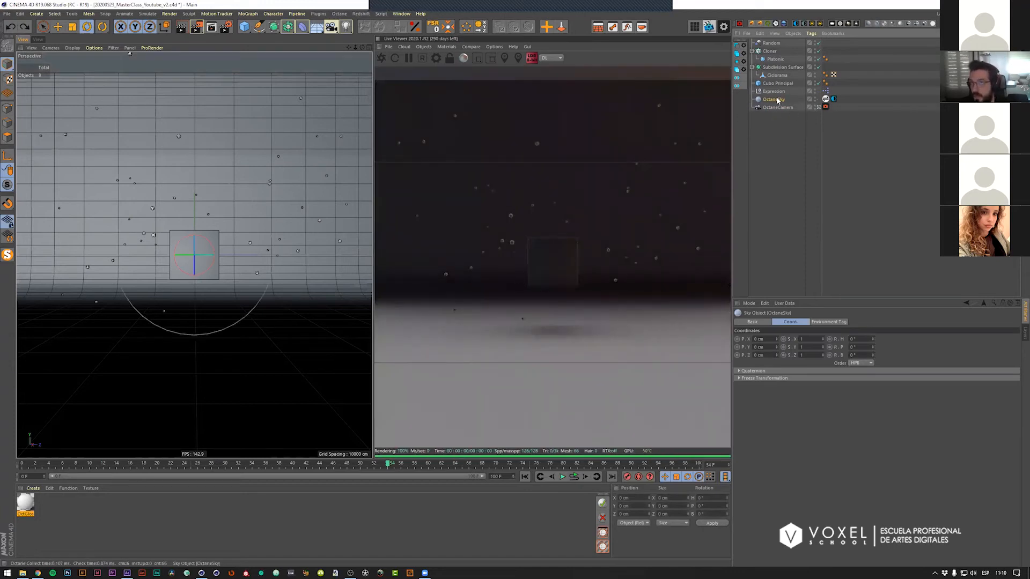
Step: Inspect the OctaneSky's environment tag, examine the camera and backdrop layout in the second perspective view, and return to the camera view
click(833, 100)
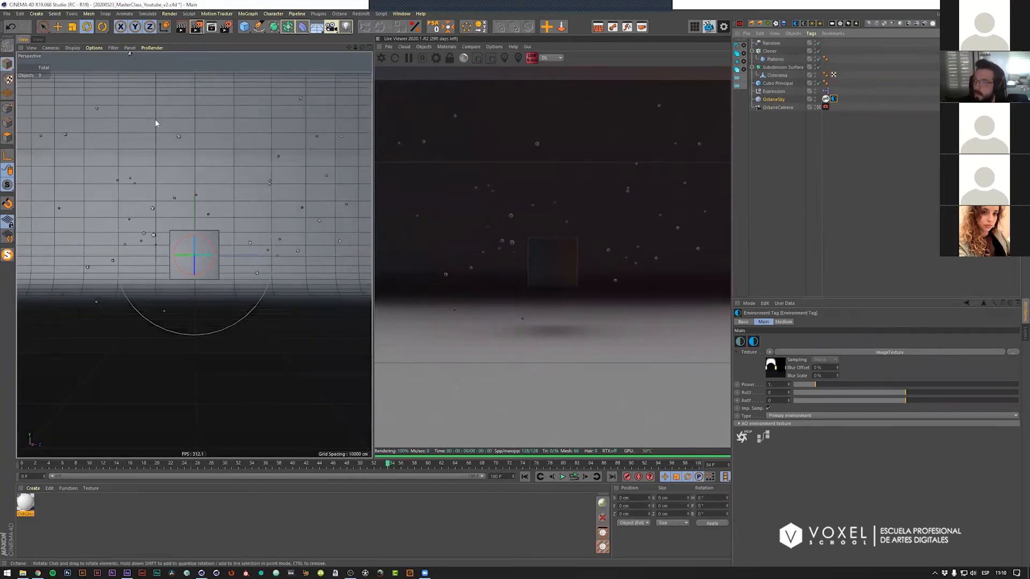
click(40, 40)
scroll(223, 209, down, 5)
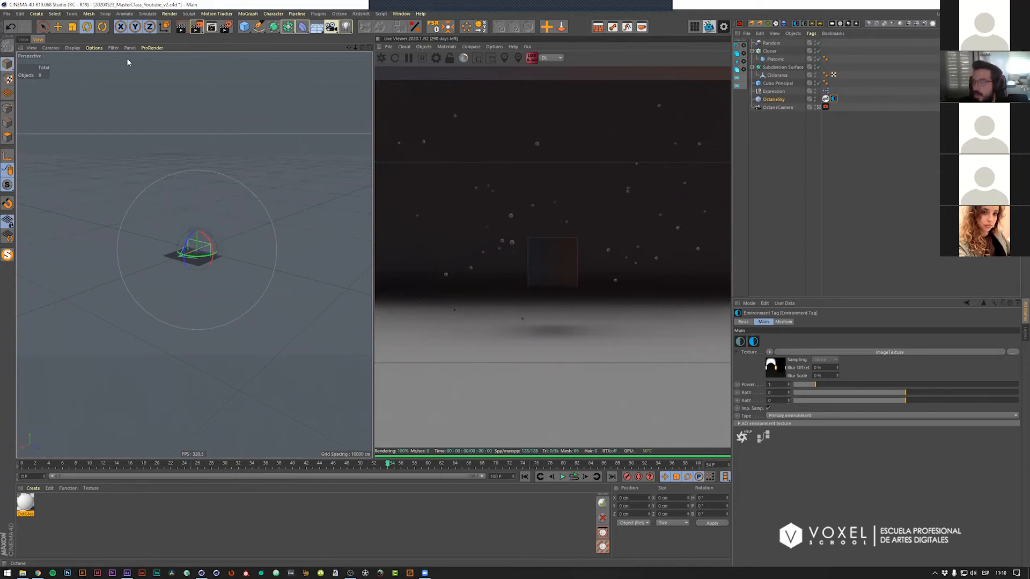
scroll(189, 246, up, 10)
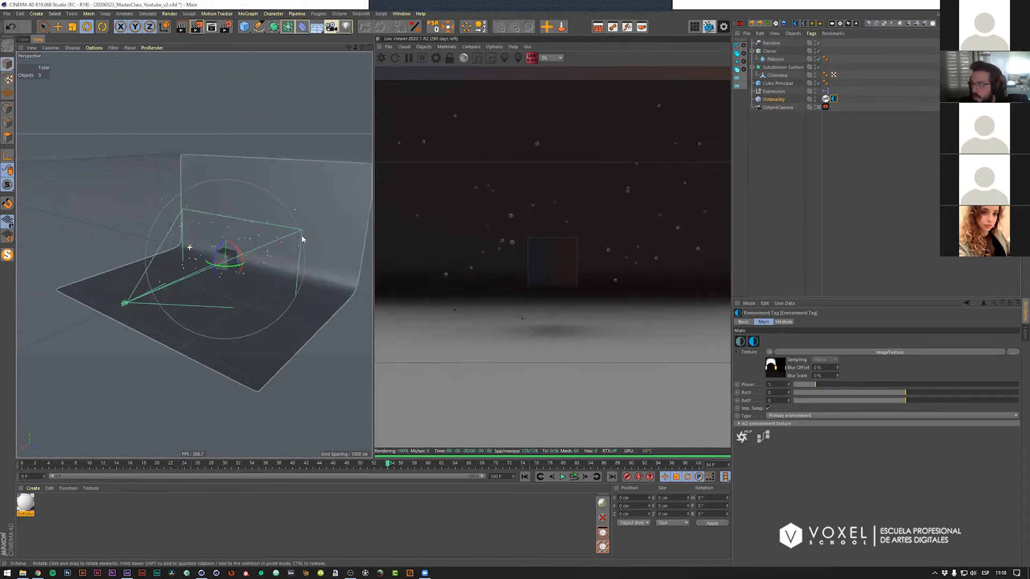
alt+drag(257, 262, 275, 275)
click(23, 39)
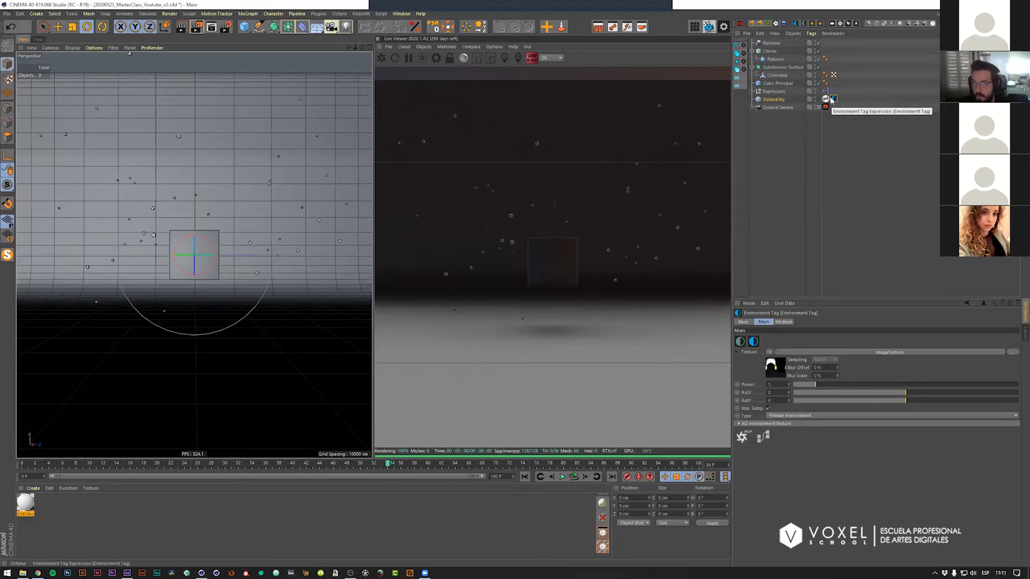
Step: Delete the OctaneSky again to check its effect on the render, and restore it
click(774, 100)
key(Delete)
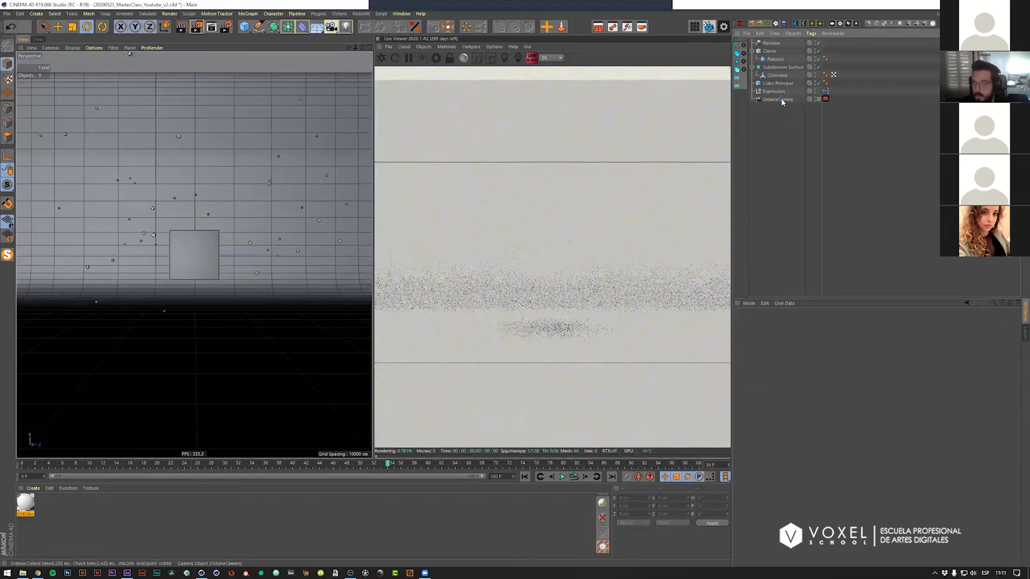
key(ctrl+z)
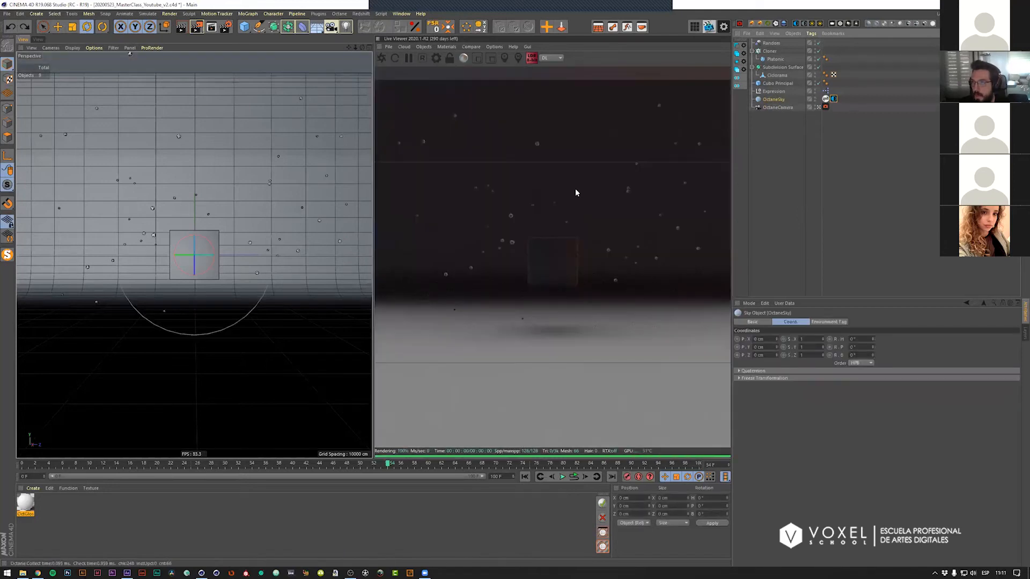
Step: Orbit the OctaneCamera around the cube in the Live Viewer to examine the sky's light shapes
click(778, 107)
drag(551, 262, 598, 259)
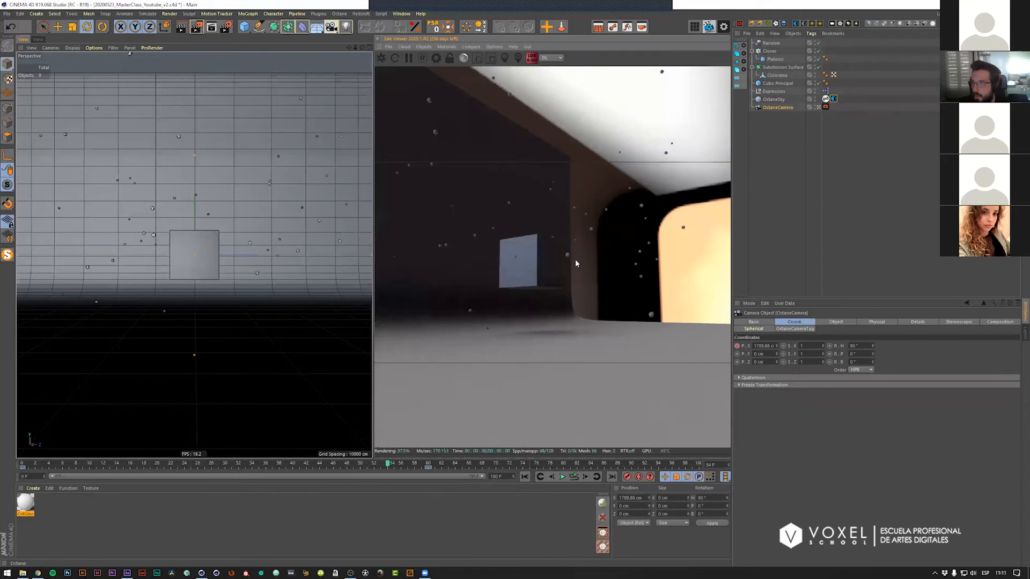
drag(595, 249, 530, 297)
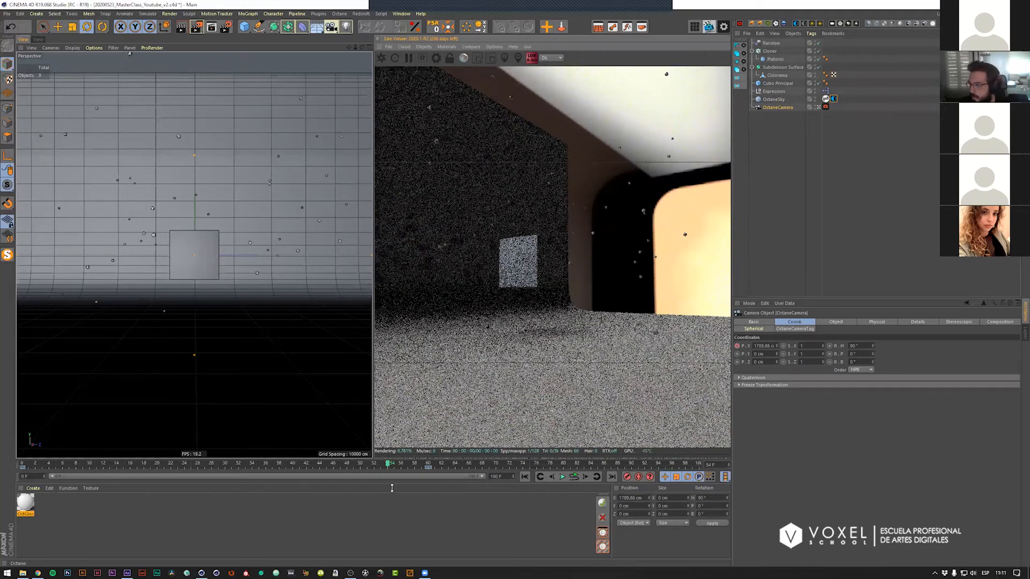
Step: Try to restore the OctaneCamera's framing by scrubbing the timeline and undoing the orbit
click(389, 469)
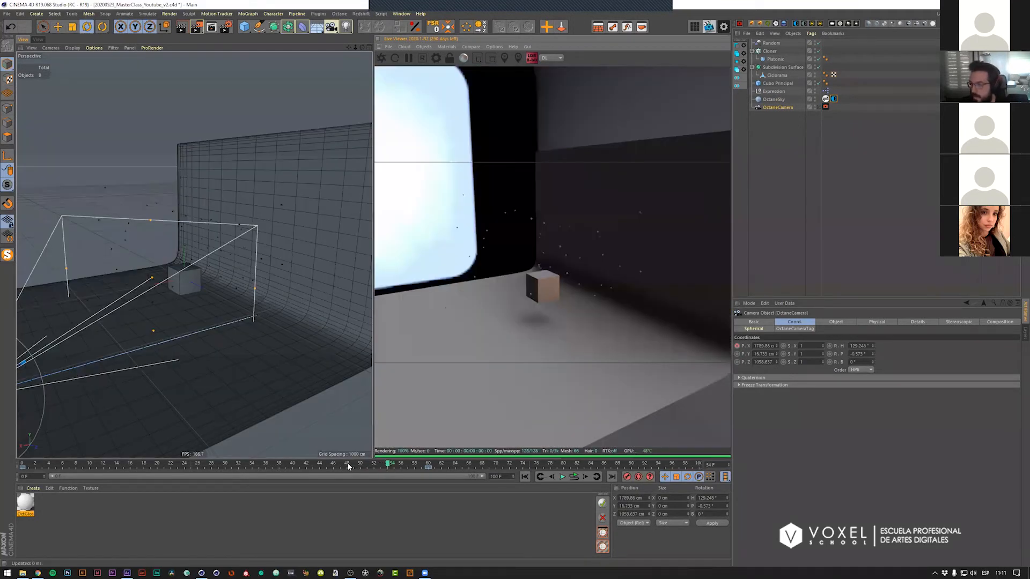
key(ctrl+shift+z)
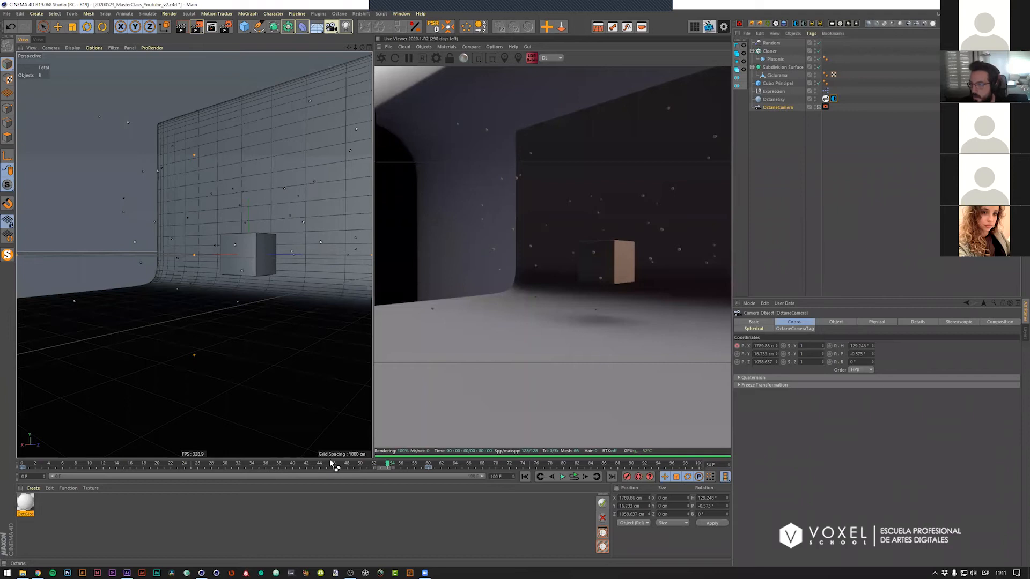
key(ctrl+z)
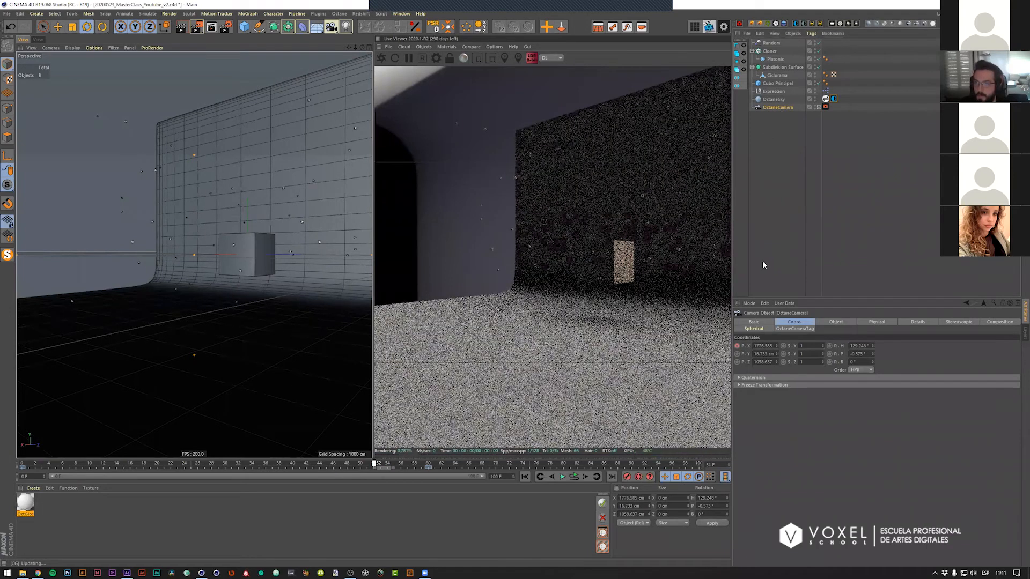
key(ctrl+z)
key(ctrl+y)
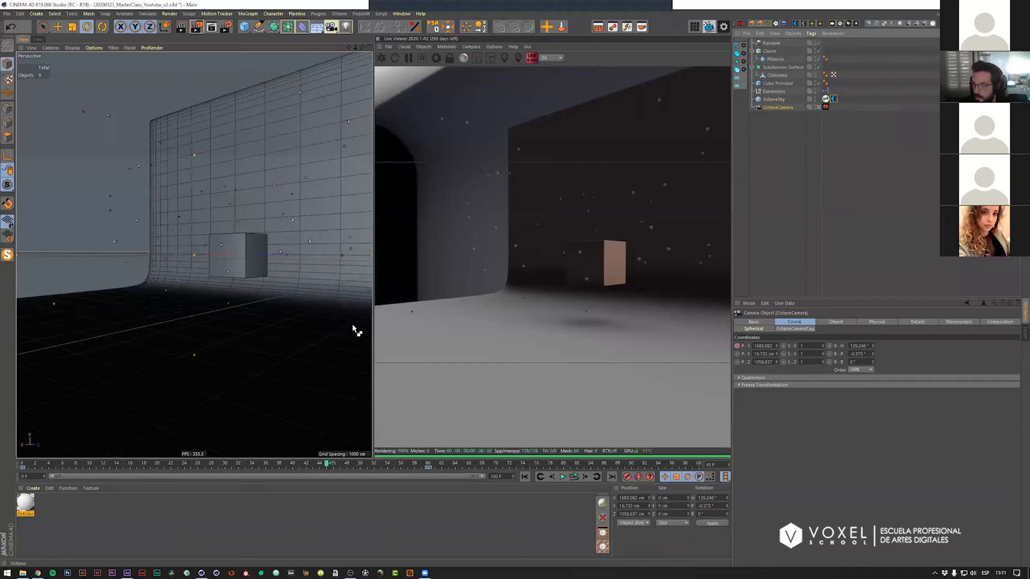
click(9, 25)
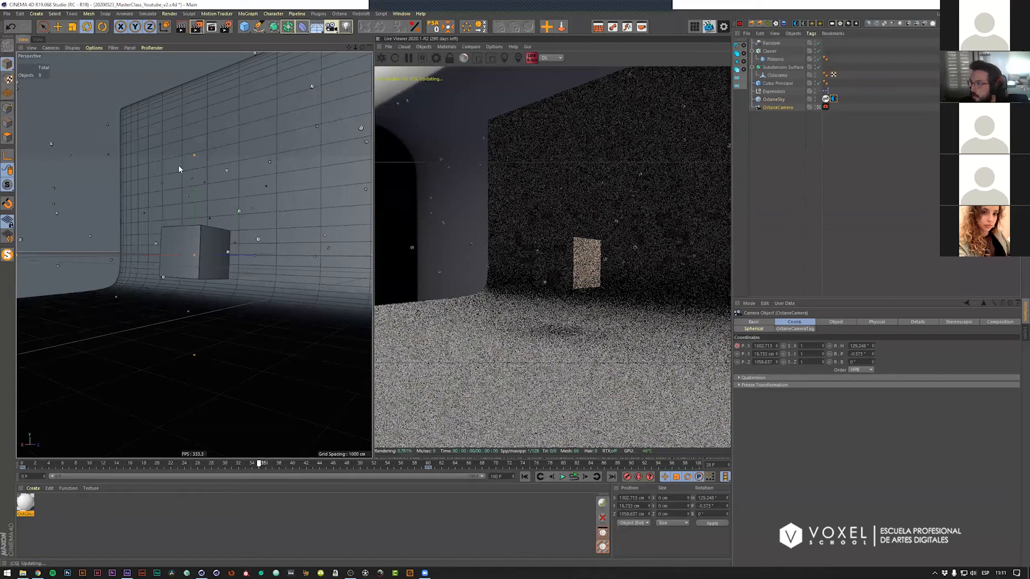
Step: Load the saved scene 20200523_MasterClass_Youtube_v2.c4d again and play the animation forward to frame 76
click(8, 27)
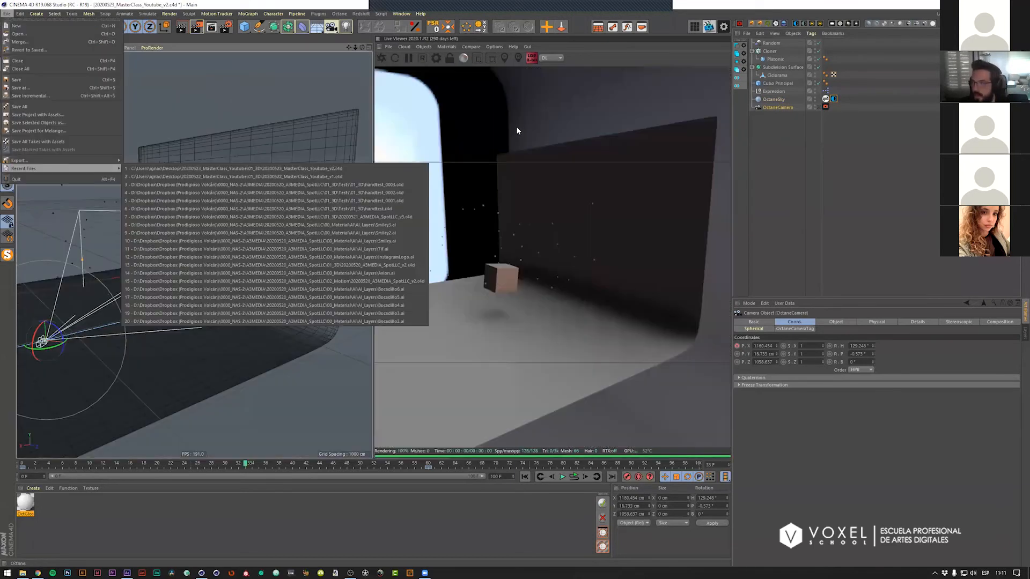
key(ctrl+o)
key(Down)
key(Down)
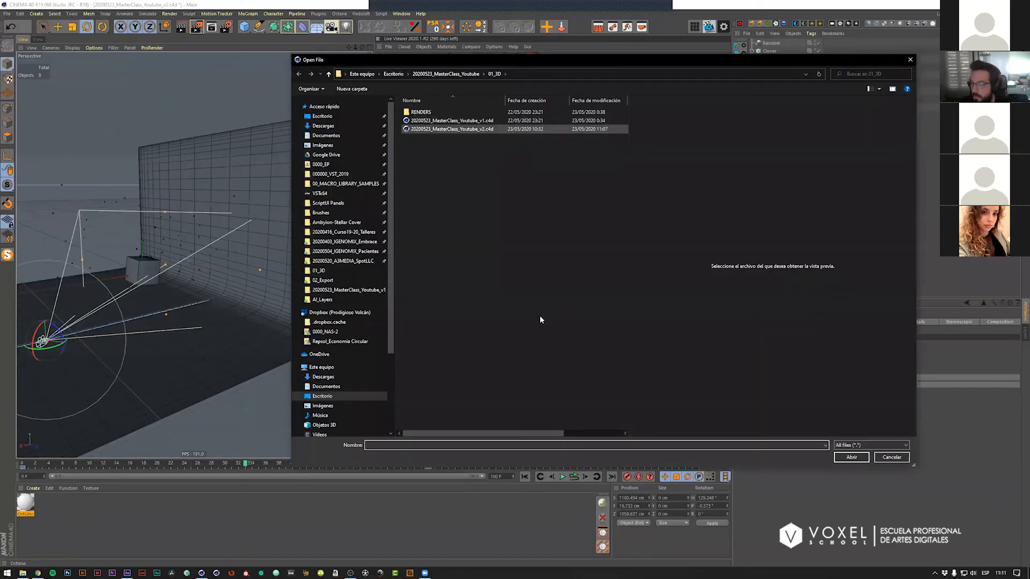
key(Return)
click(537, 317)
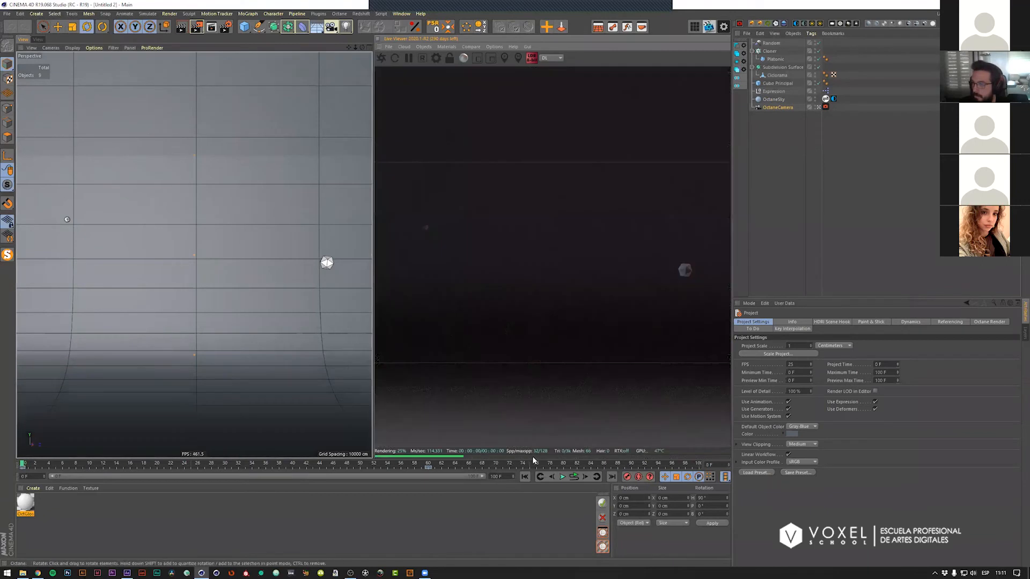
click(562, 476)
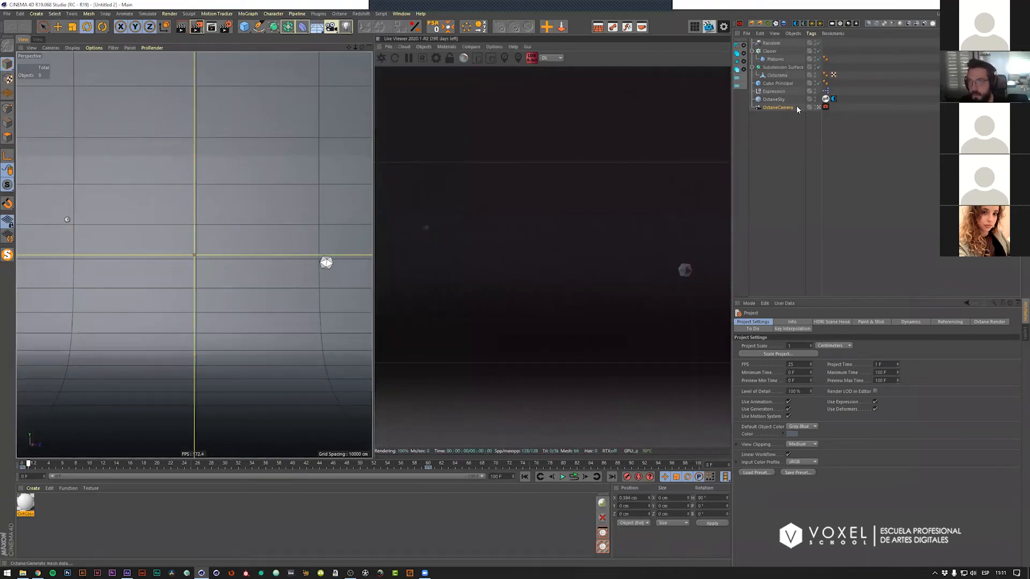
Step: Open the HDRI Browser from the OctaneSky's HDRI Link tag and show the European Holiday pack
click(826, 99)
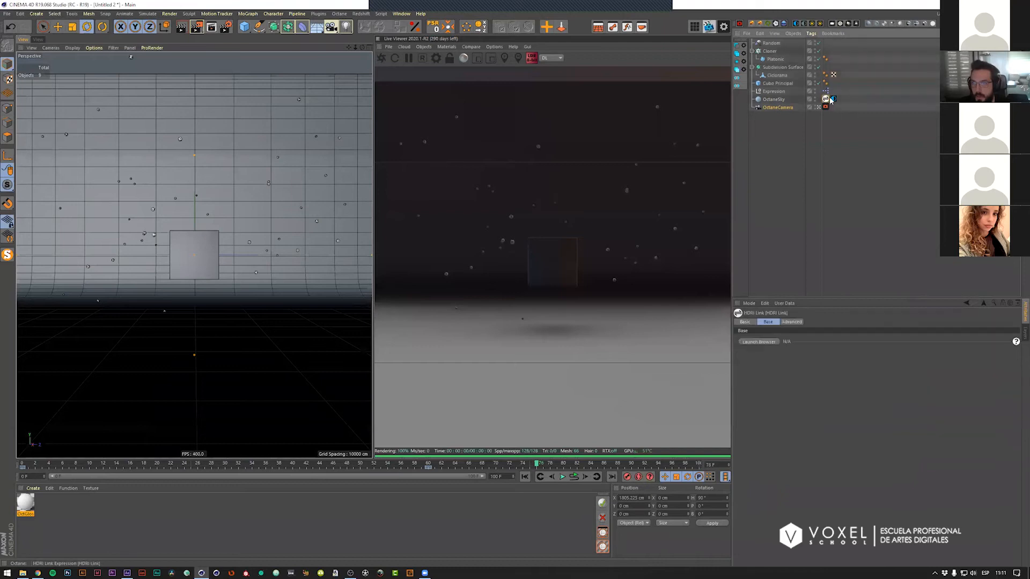
click(751, 341)
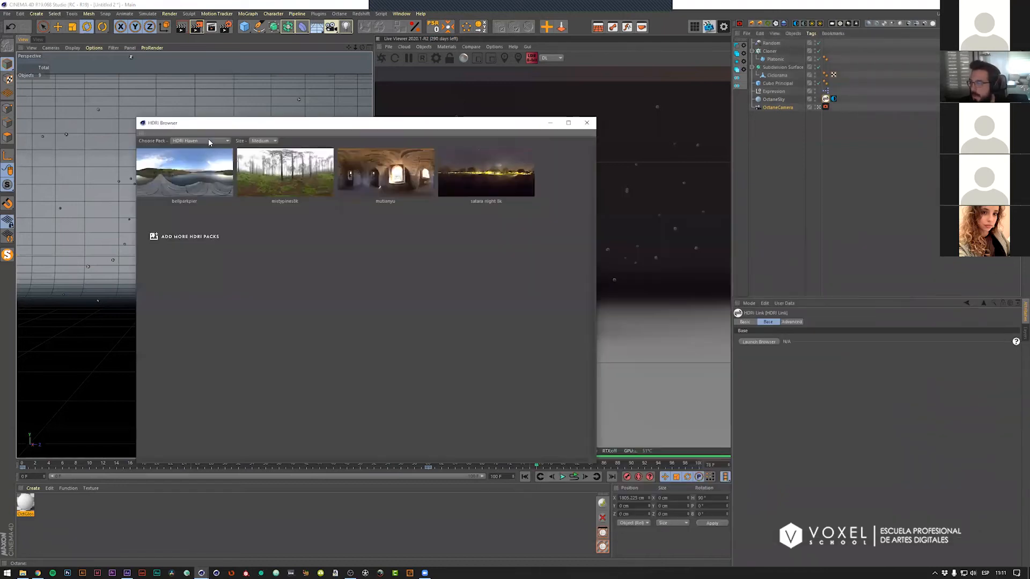
click(208, 141)
click(191, 173)
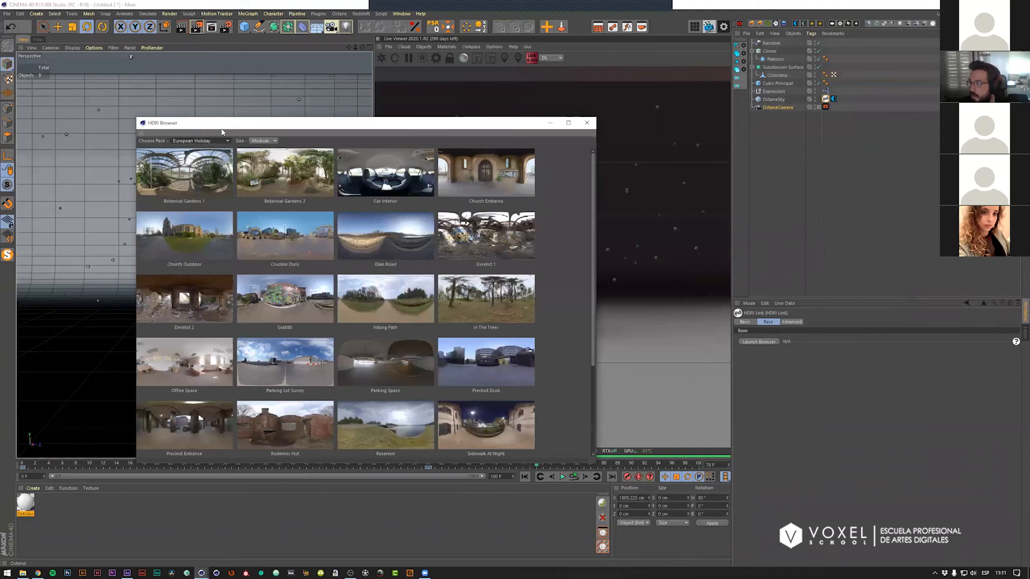
Step: Move the HDRI Browser clear of the render and try lighting the scene with a European Holiday HDRI
drag(201, 126, 143, 116)
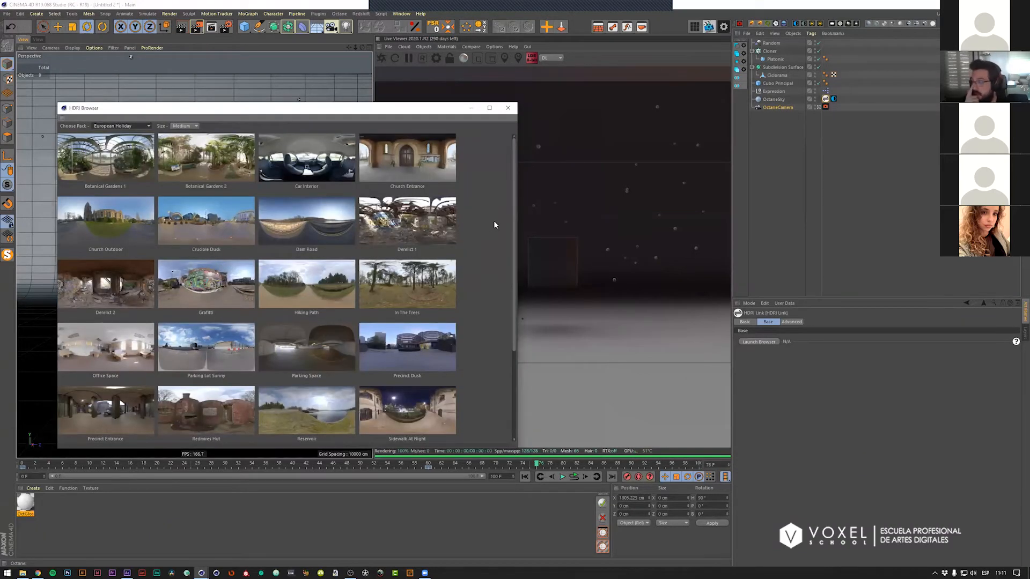
scroll(494, 224, down, 5)
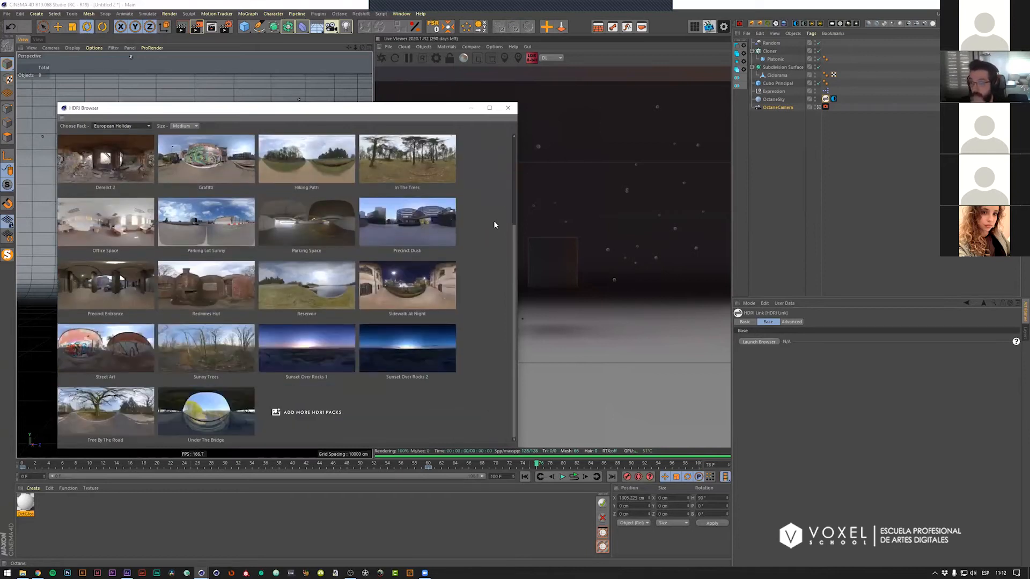
scroll(494, 225, up, 5)
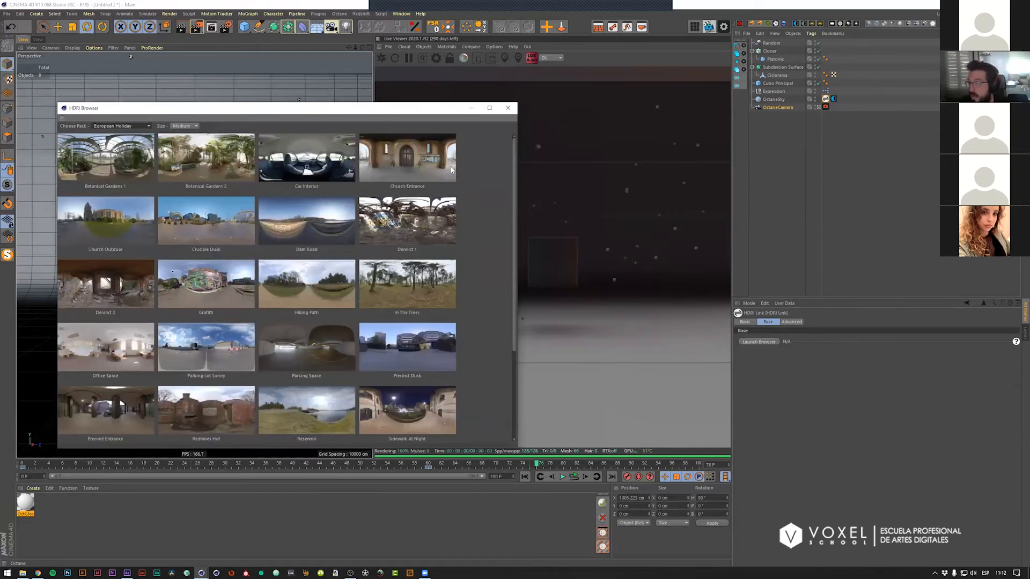
drag(436, 109, 436, 87)
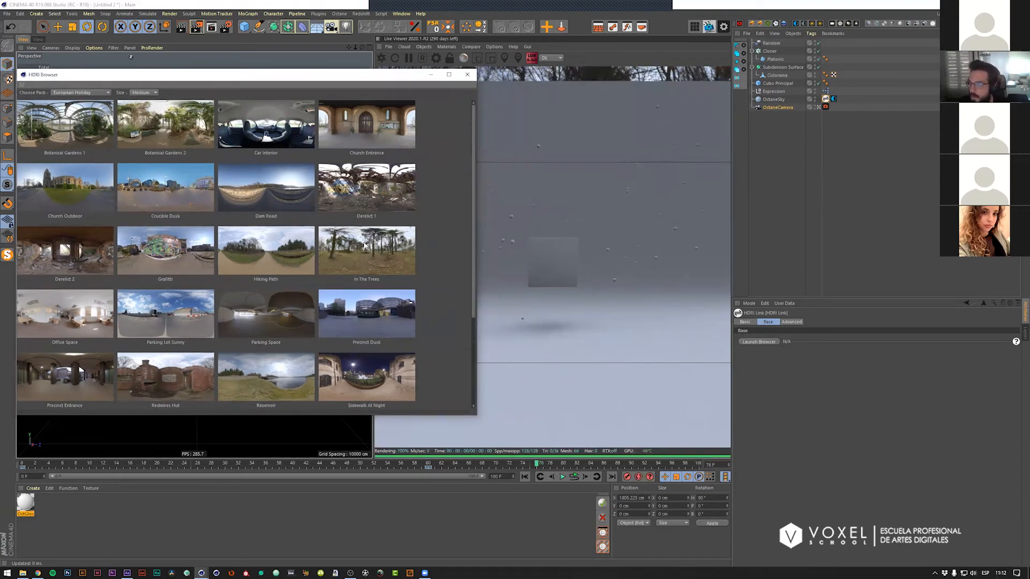
scroll(355, 275, down, 4)
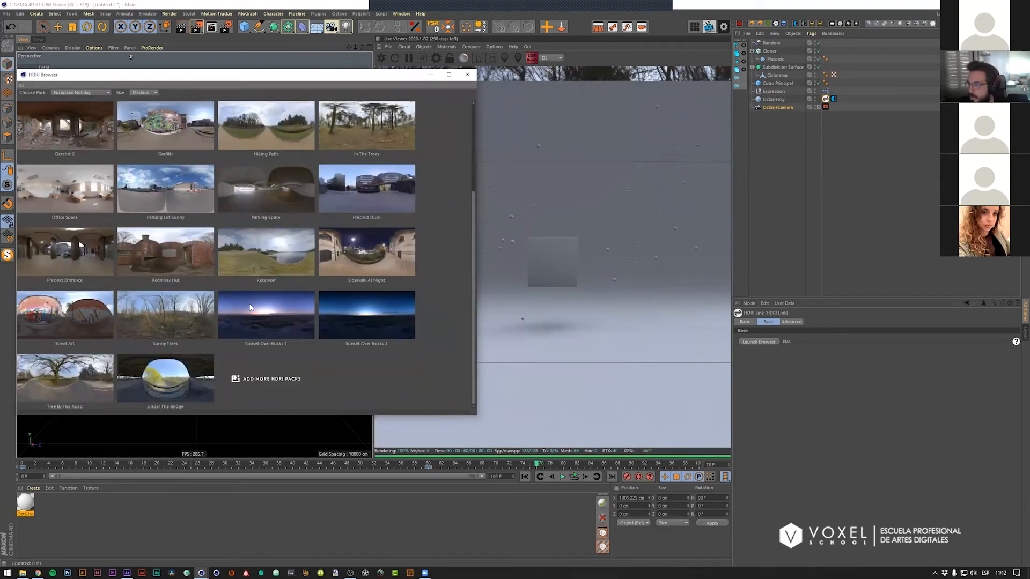
scroll(339, 267, up, 4)
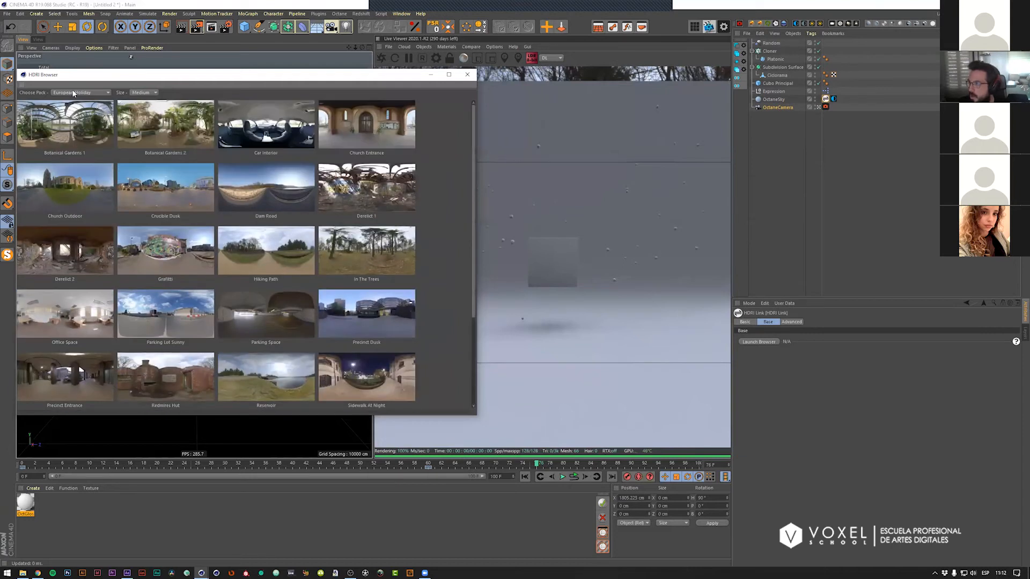
Step: Switch to the Pro Studios Metal pack and light the scene with GSG PRO STUDIOS METAL 008
click(74, 93)
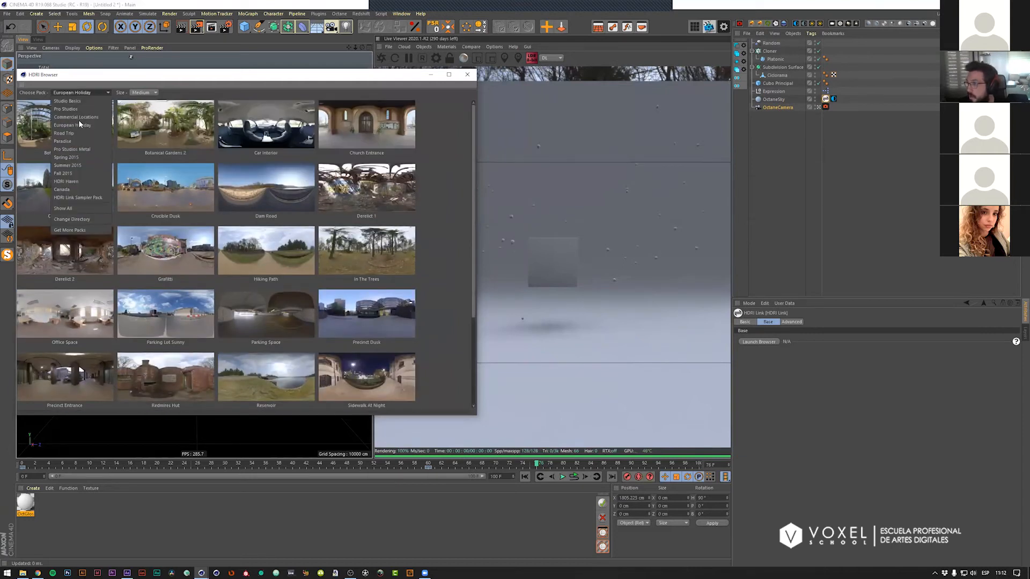
click(73, 150)
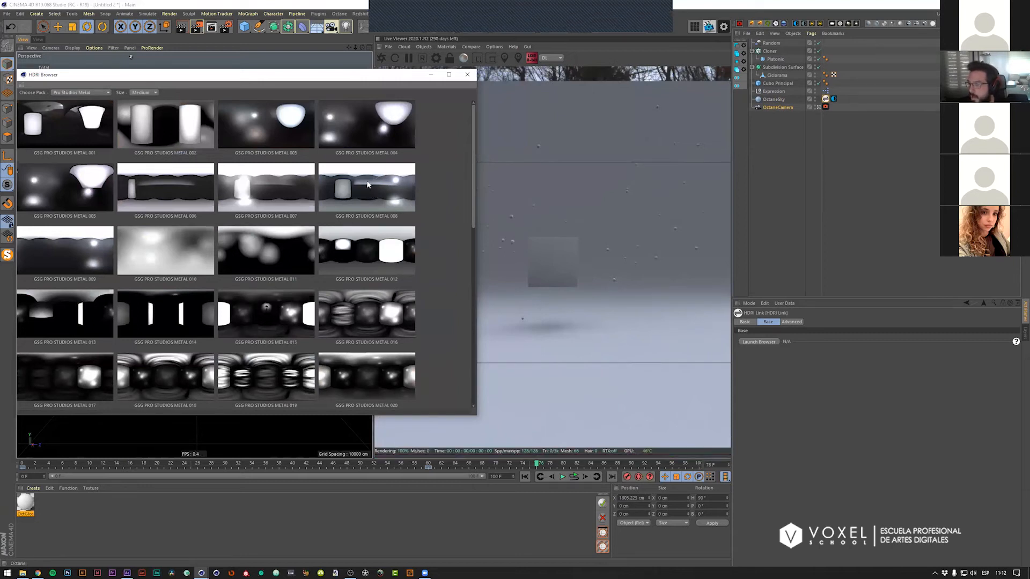
click(367, 184)
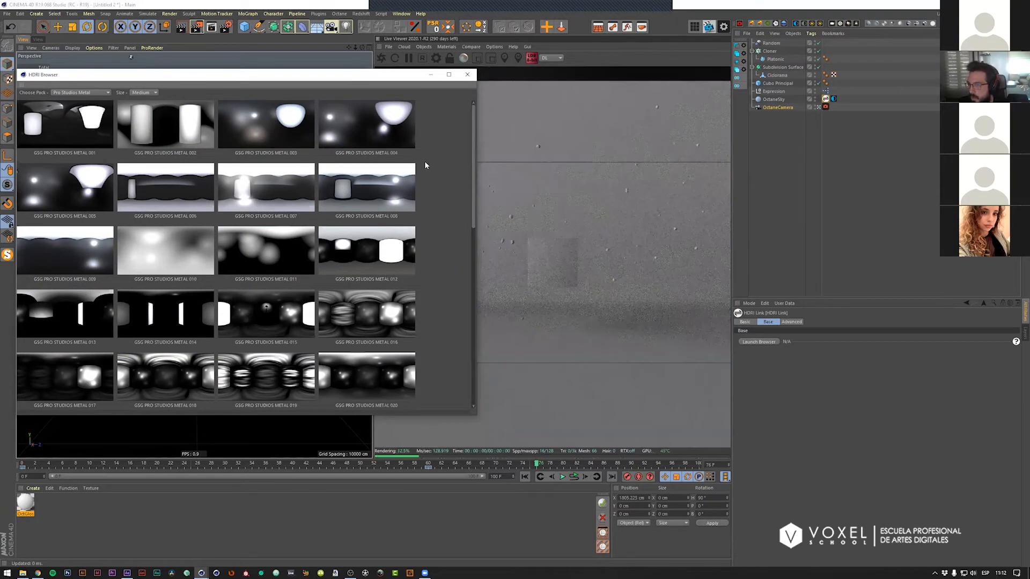
Step: Close the HDRI Browser and save the scene as 20200523_MasterClass_Youtube_v3.c4d
click(467, 75)
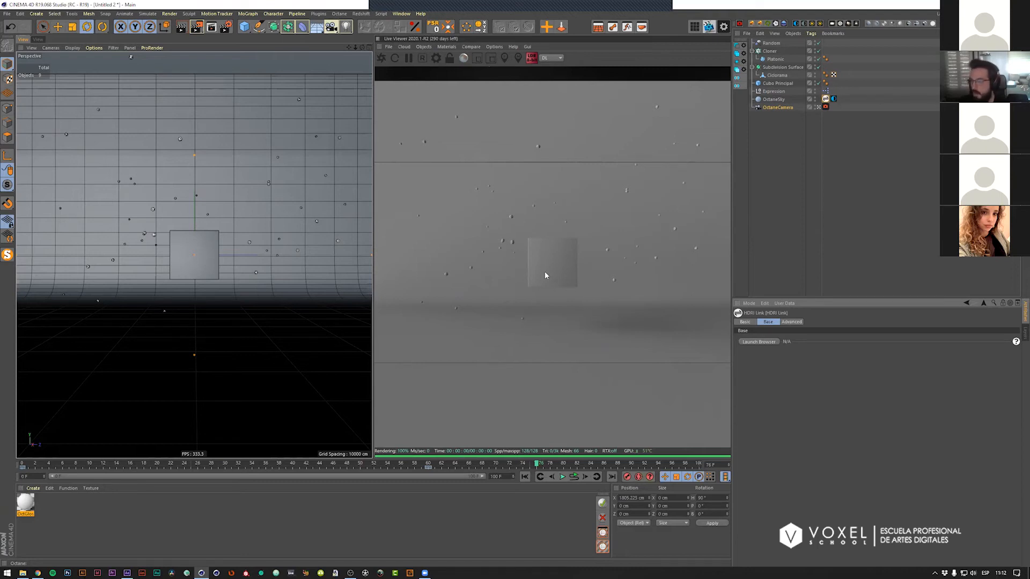
click(781, 154)
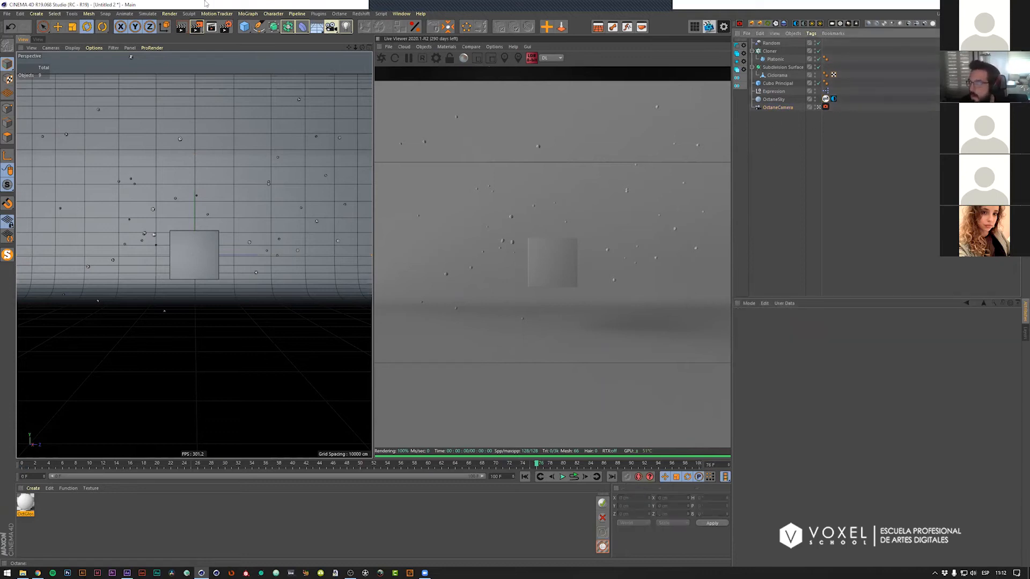
key(ctrl+s)
click(429, 128)
click(418, 429)
key(BackSpace)
text(3_MasterClass_Youtube_v3.c4d)
key(Return)
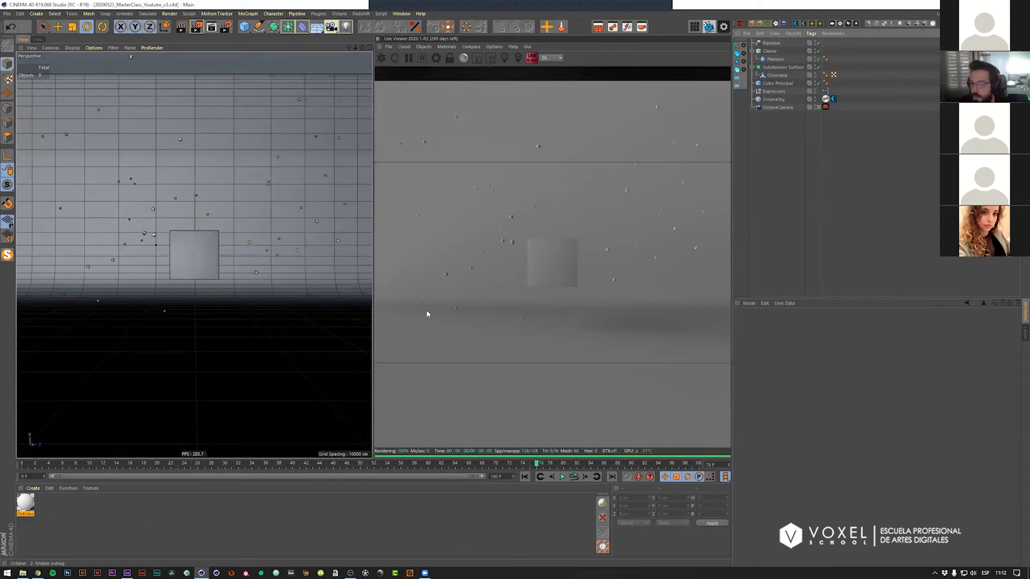
Step: Apply the OctGlossy1 material to the main cube and check its specular settings in the Material Editor
double_click(25, 505)
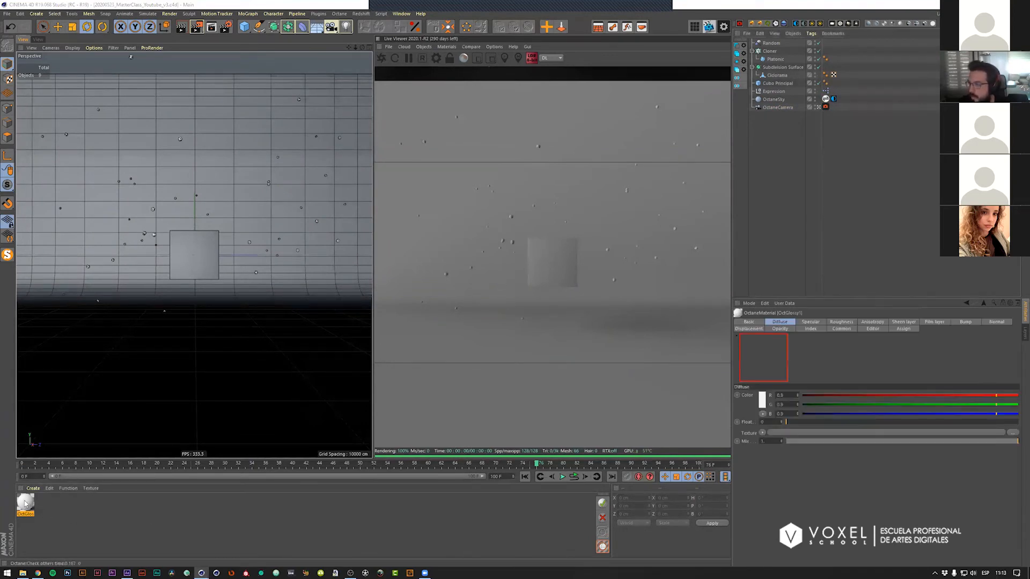
click(374, 54)
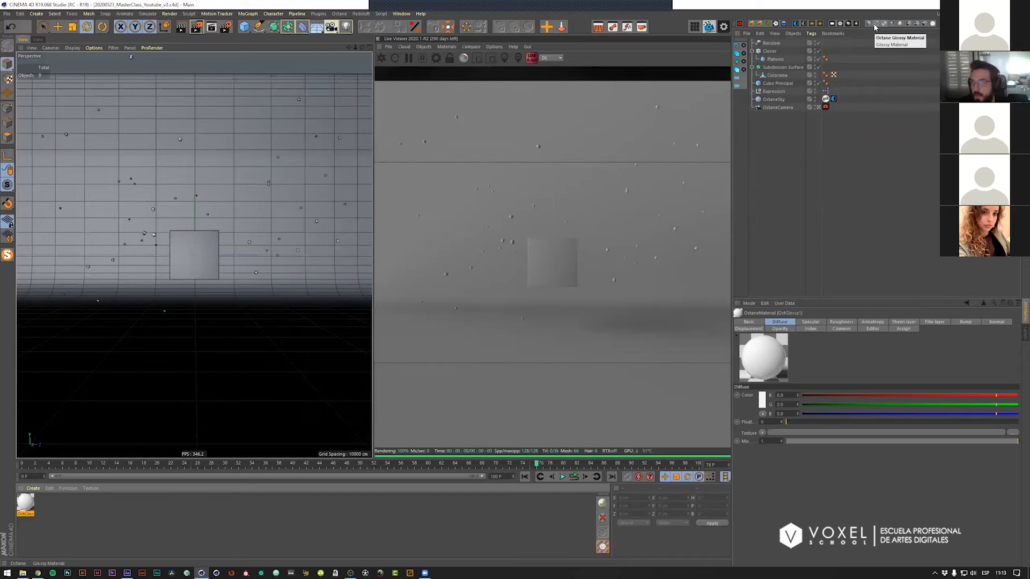
drag(30, 507, 480, 290)
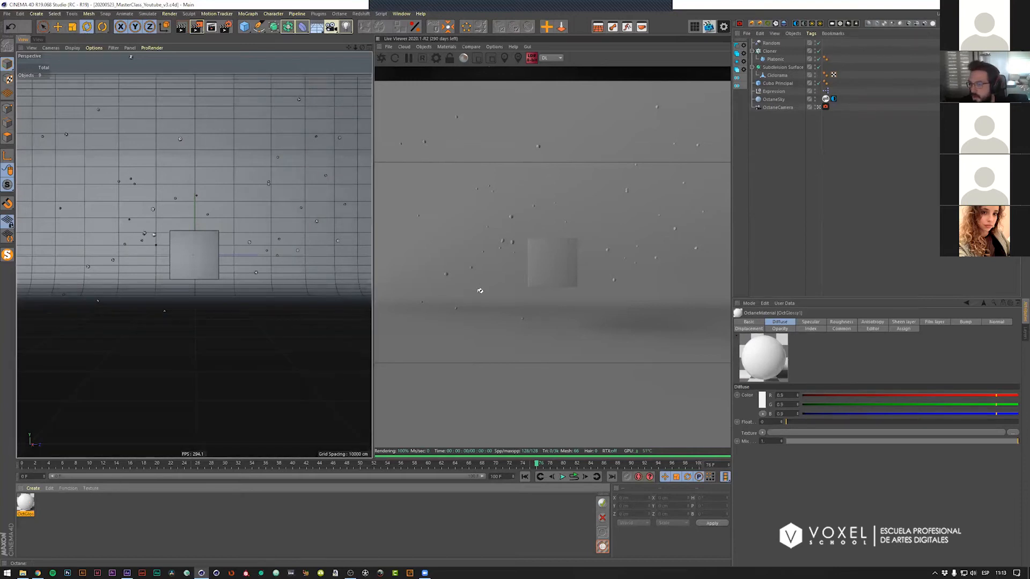
drag(559, 266, 558, 268)
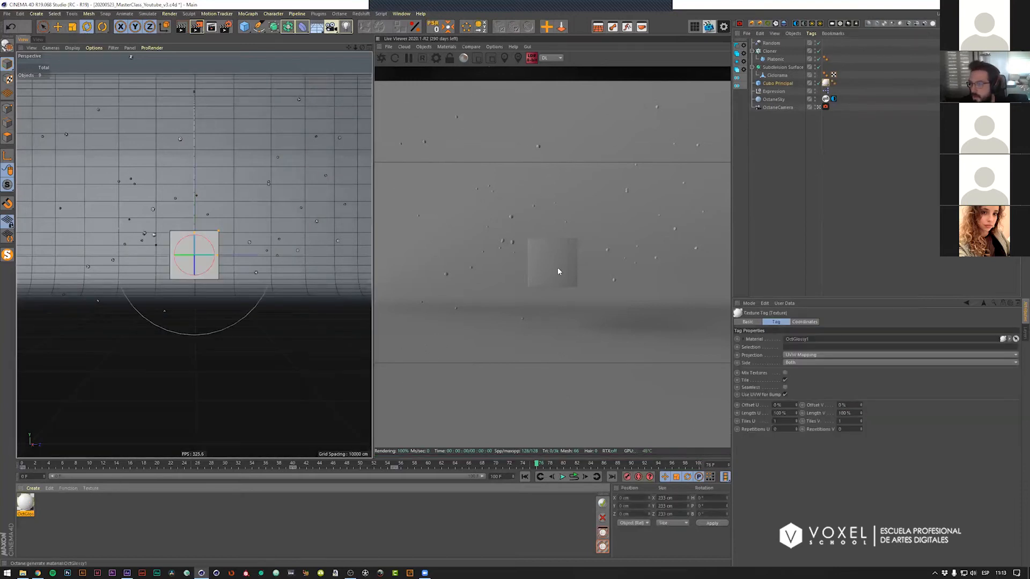
double_click(25, 503)
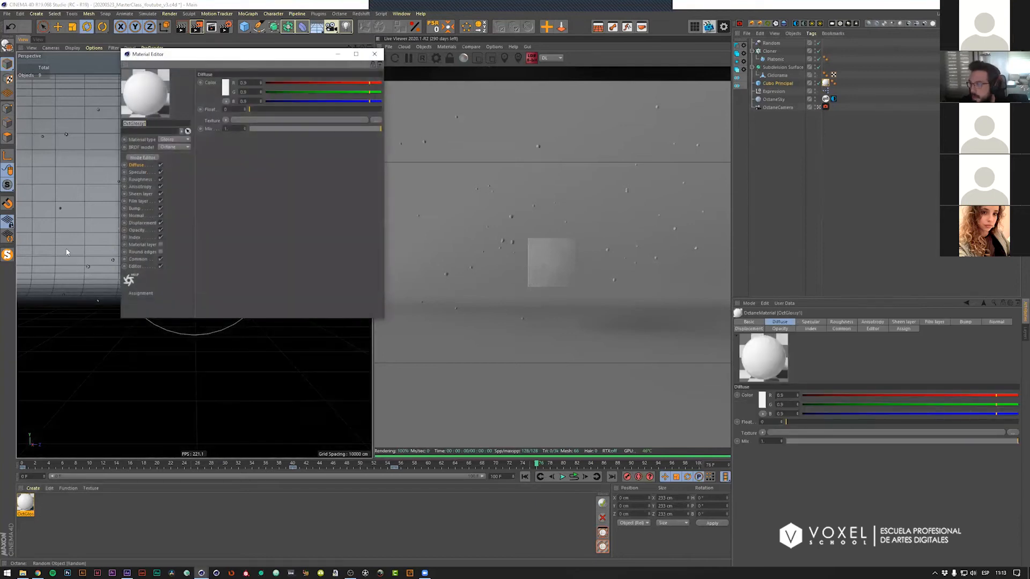
drag(215, 53, 141, 130)
click(65, 247)
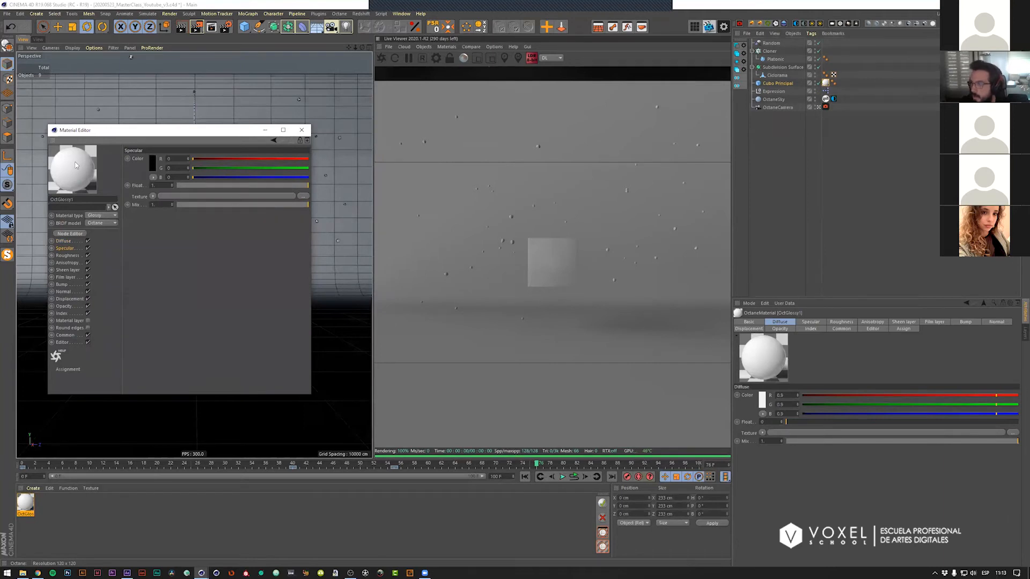
click(302, 130)
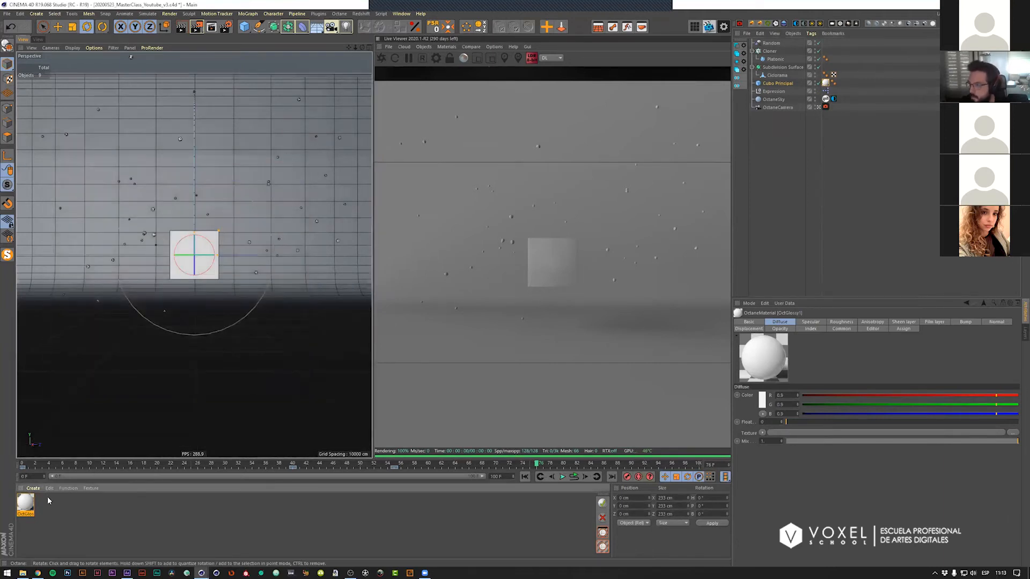
Step: Duplicate the glossy material, apply the copy to the cyclorama and name it BG
ctrl+drag(25, 505, 45, 504)
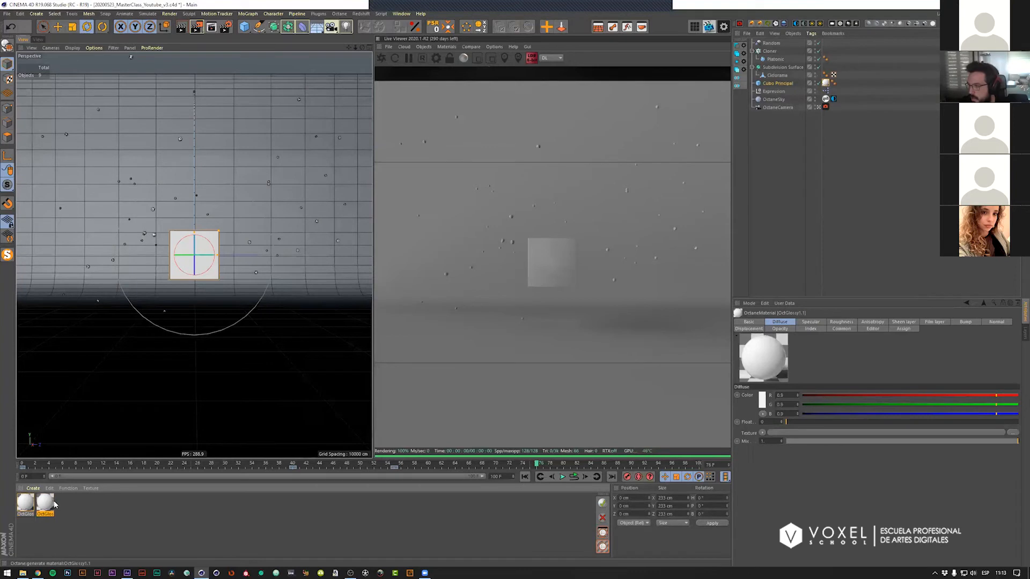
drag(108, 395, 109, 398)
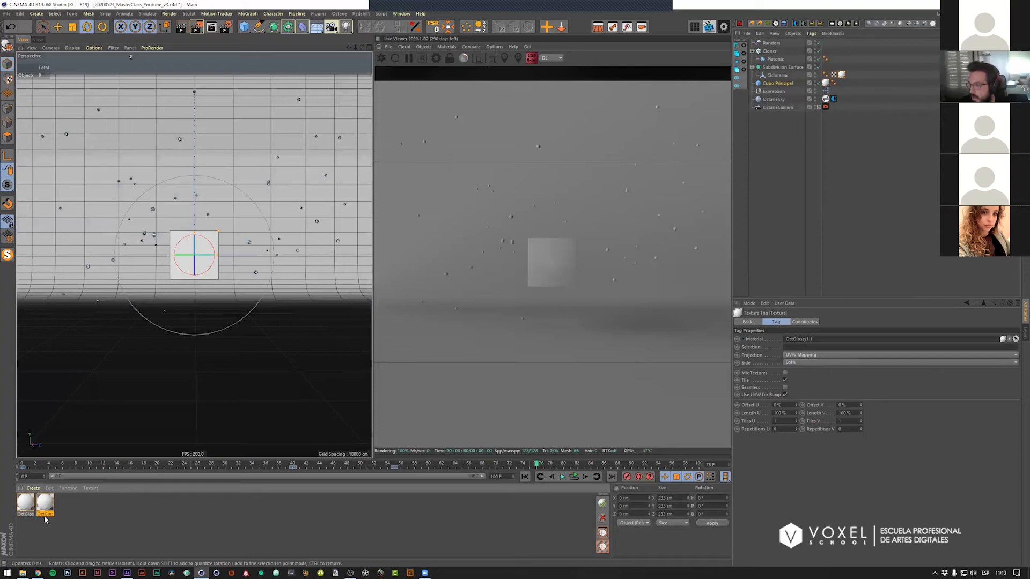
text(BG)
key(Return)
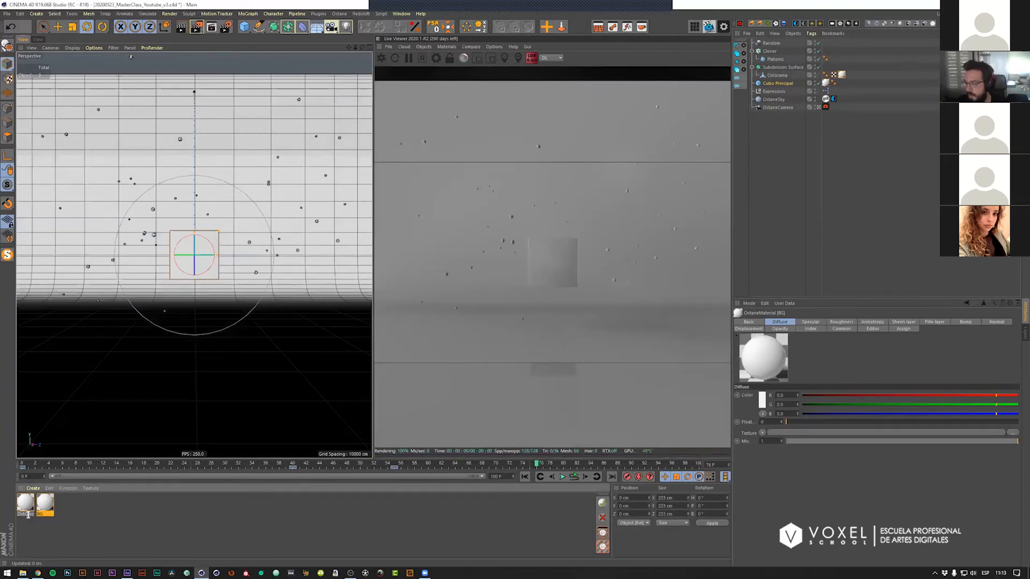
Step: Rename the cube's material CuboPrincipal and collapse the Subdivision Surface and Cloner hierarchies
double_click(26, 514)
text(cub)
double_click(29, 514)
text(Cub)
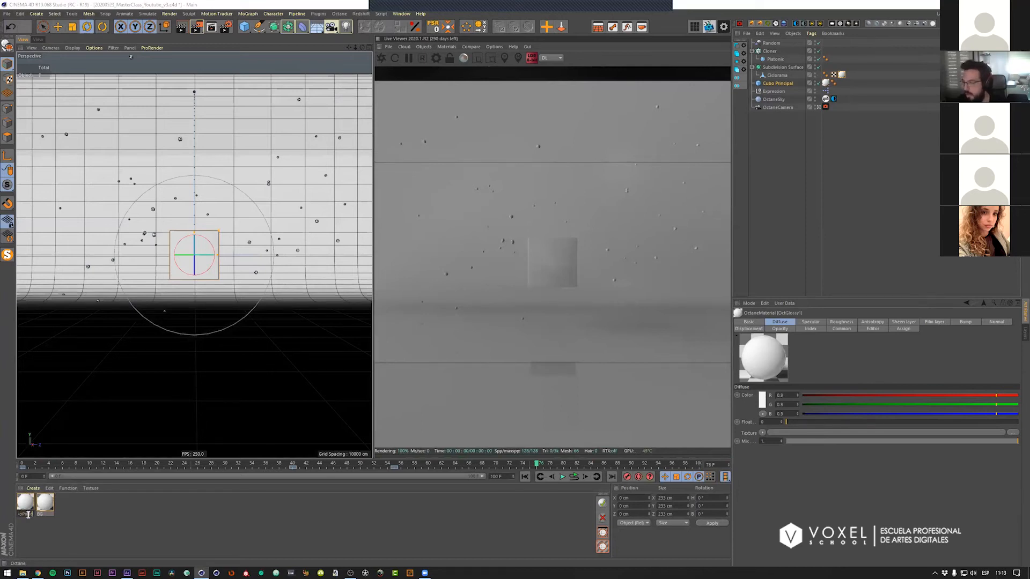
text(oPrincipal)
key(Return)
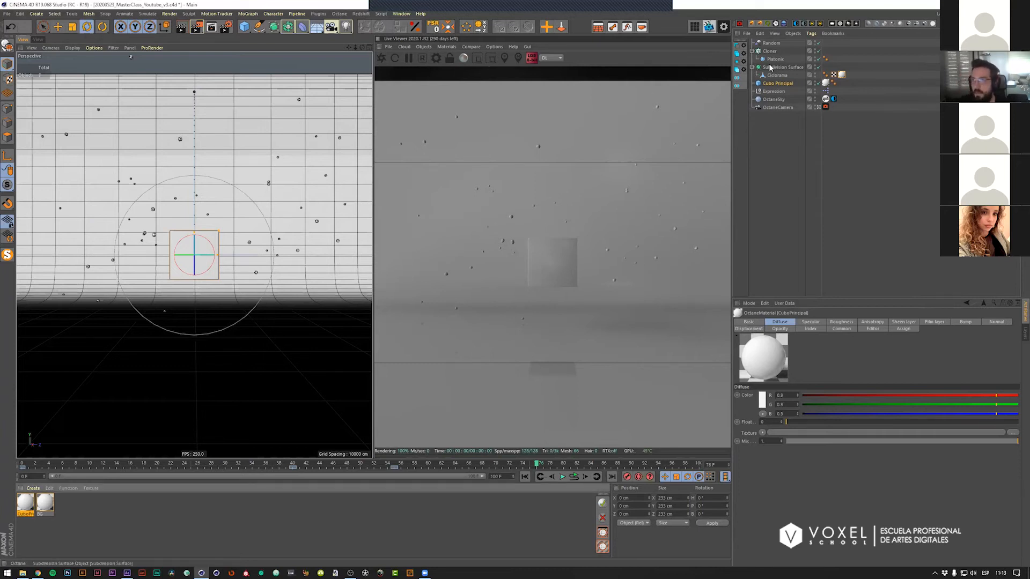
click(752, 67)
click(752, 52)
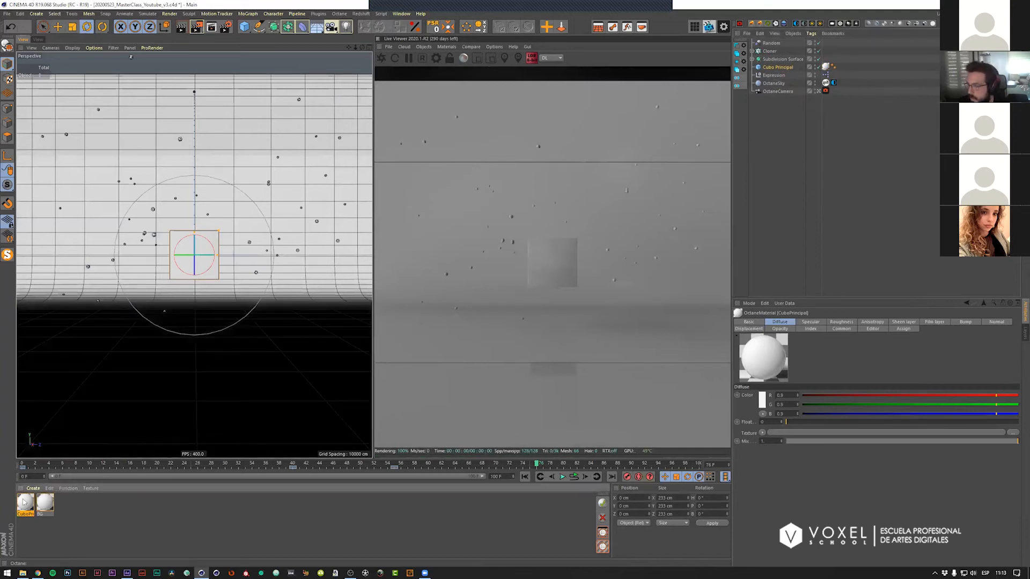
Step: Set the diffuse colour of the CuboPrincipal material to blue and that of the BG material to orange
double_click(24, 502)
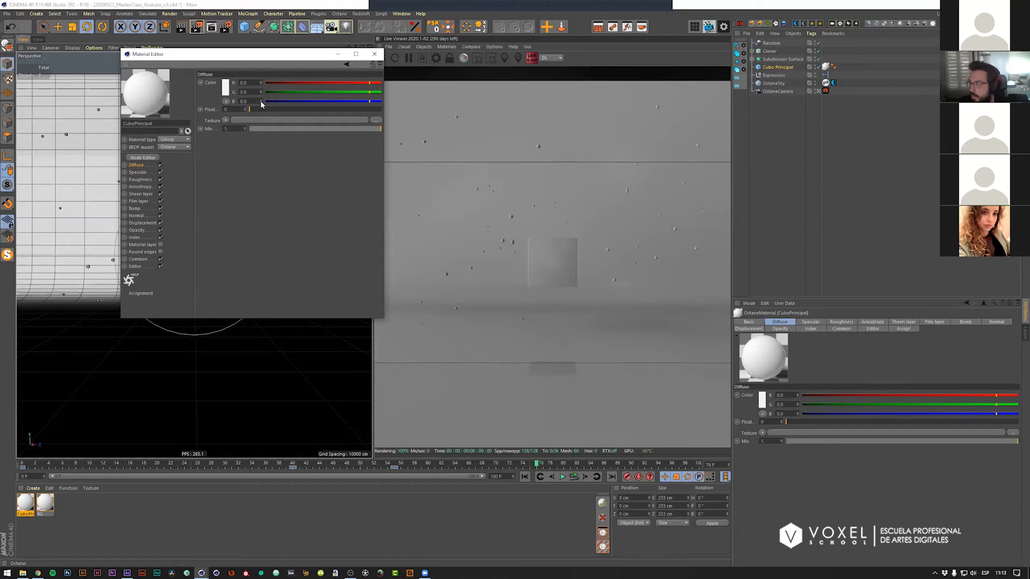
click(297, 82)
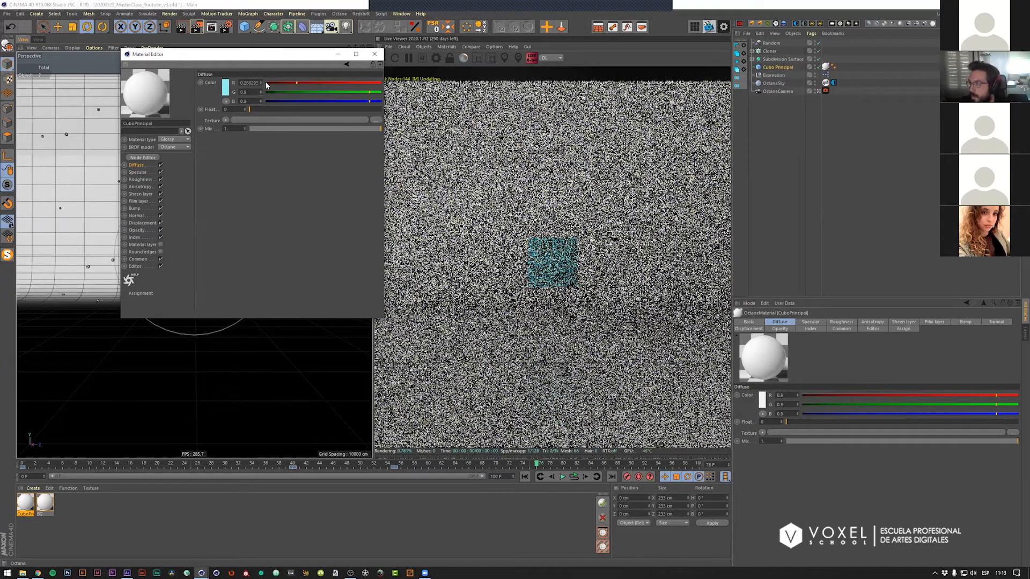
click(299, 91)
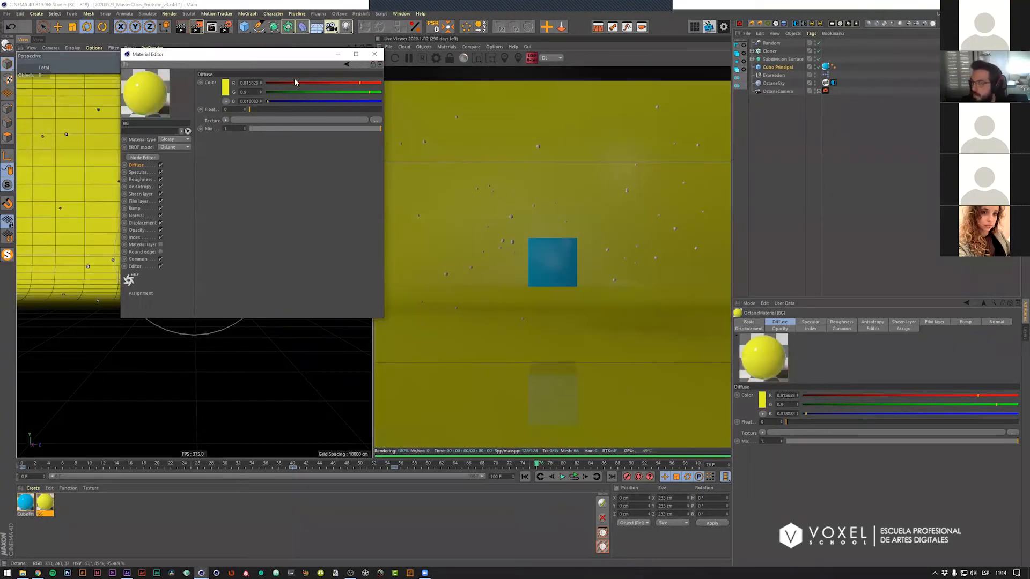
click(225, 87)
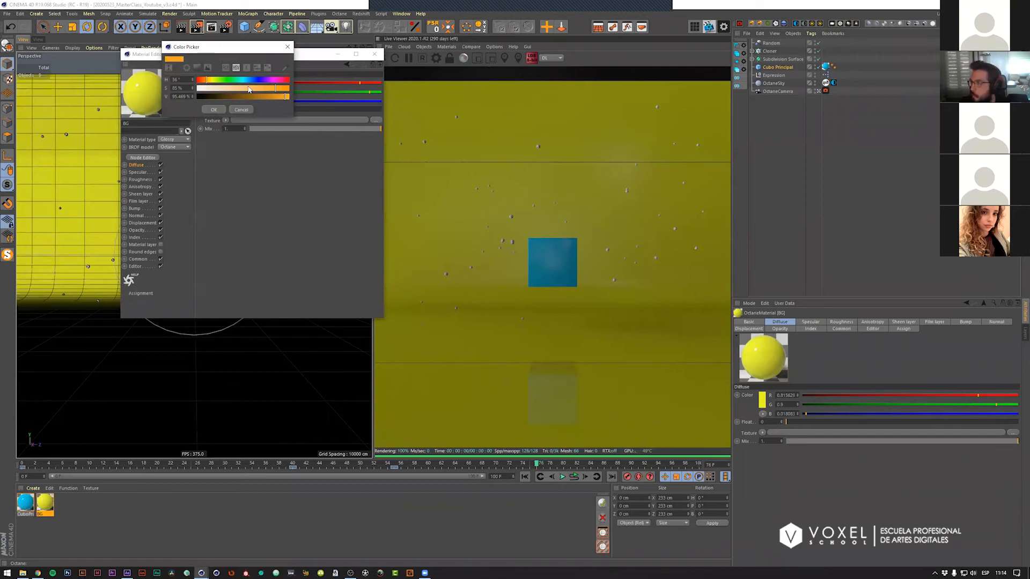
click(214, 110)
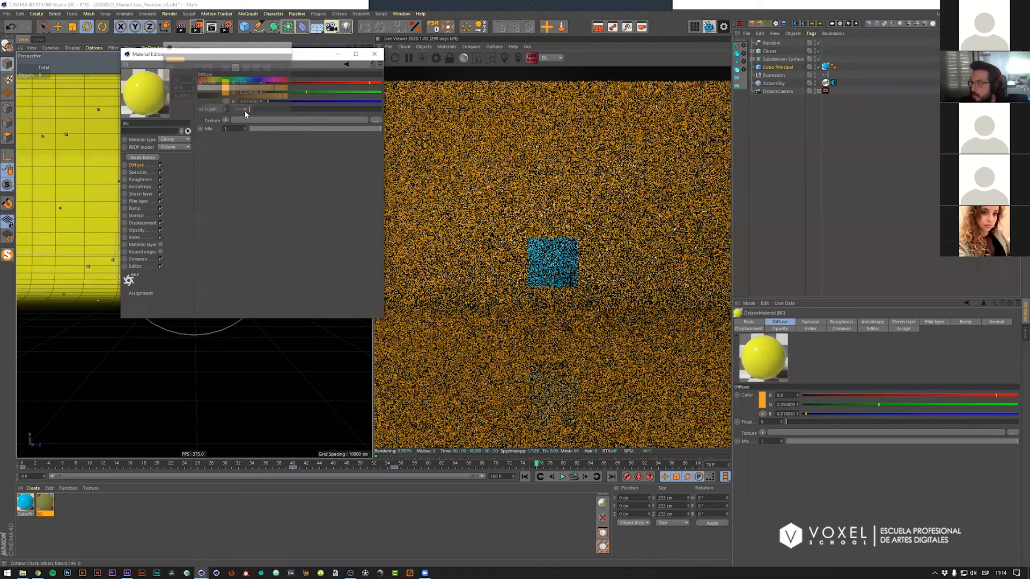
click(375, 55)
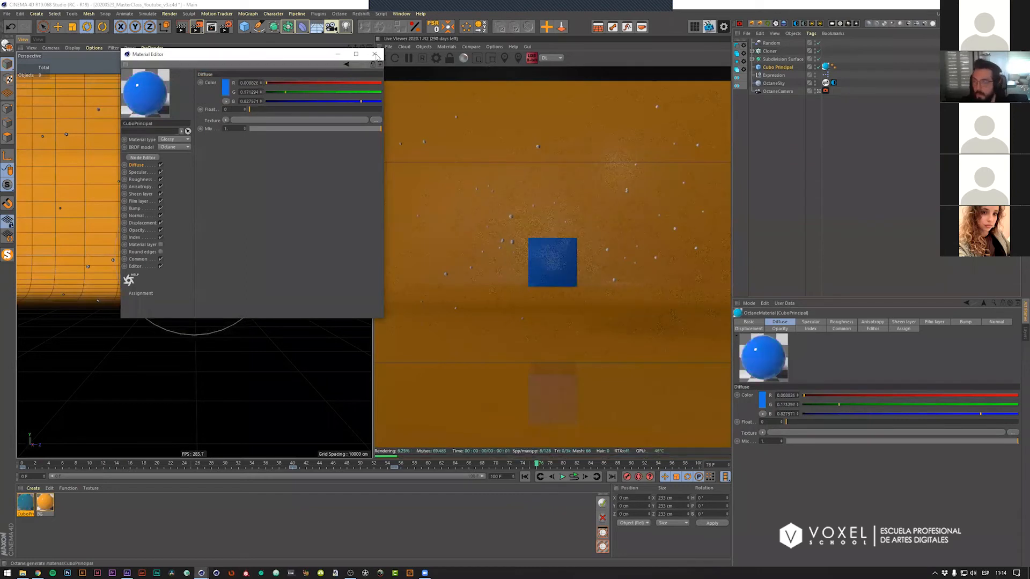
click(374, 54)
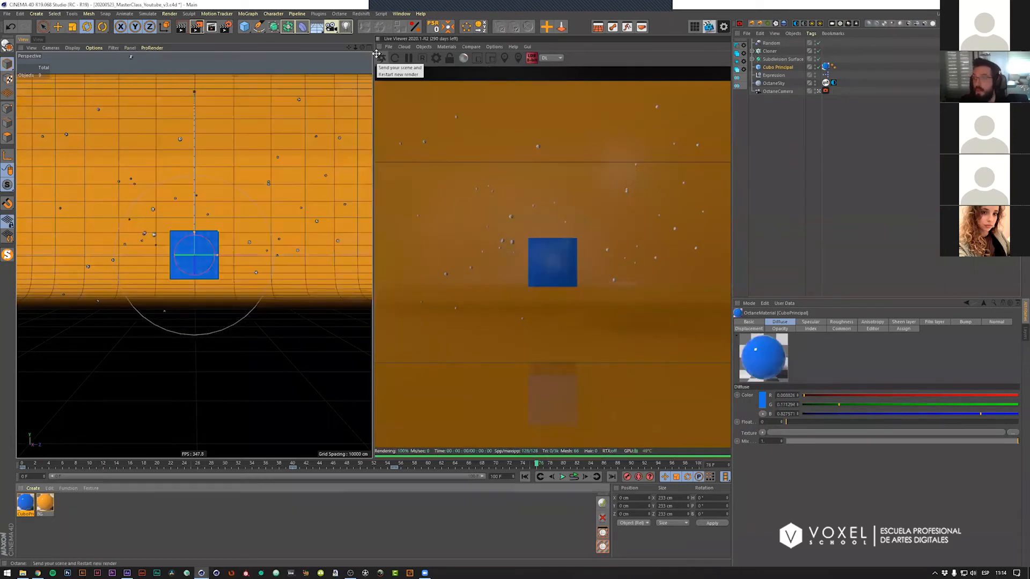
click(790, 168)
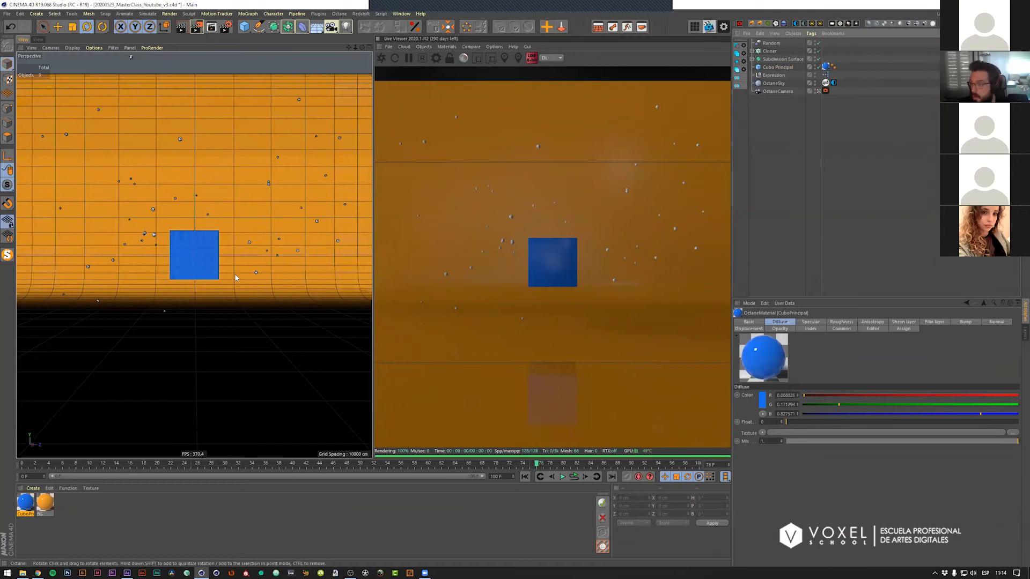
Step: Switch to the free perspective view and add an Octane area light in front of the main cube
click(212, 268)
key(e)
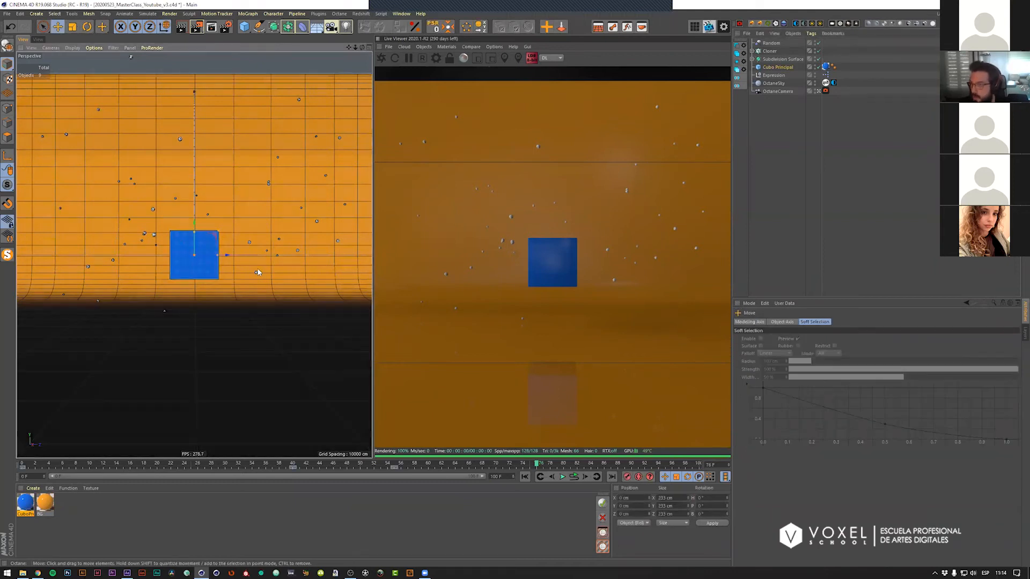
click(37, 40)
scroll(284, 252, up, 8)
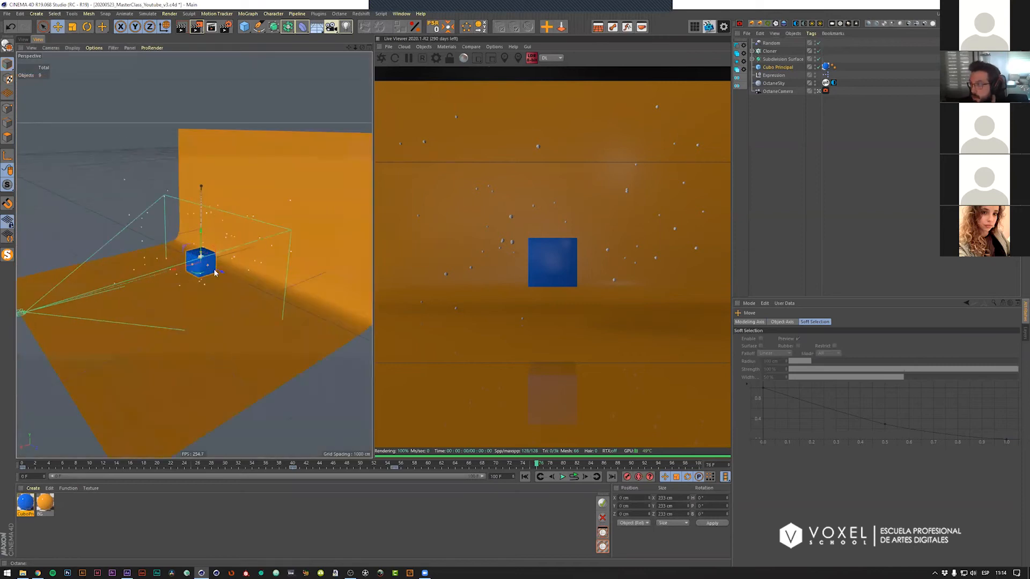
click(840, 24)
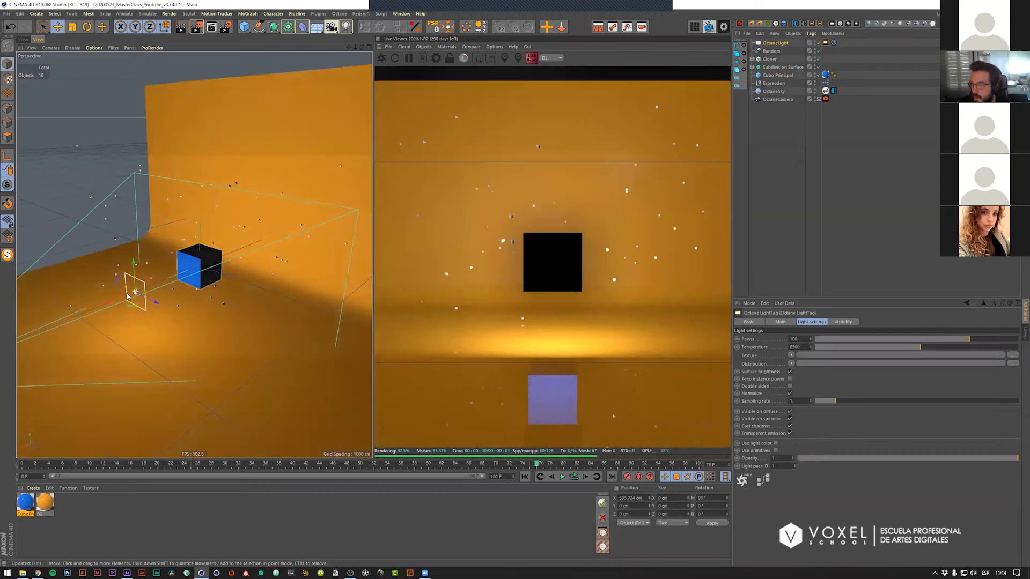
alt+drag(127, 294, 120, 274)
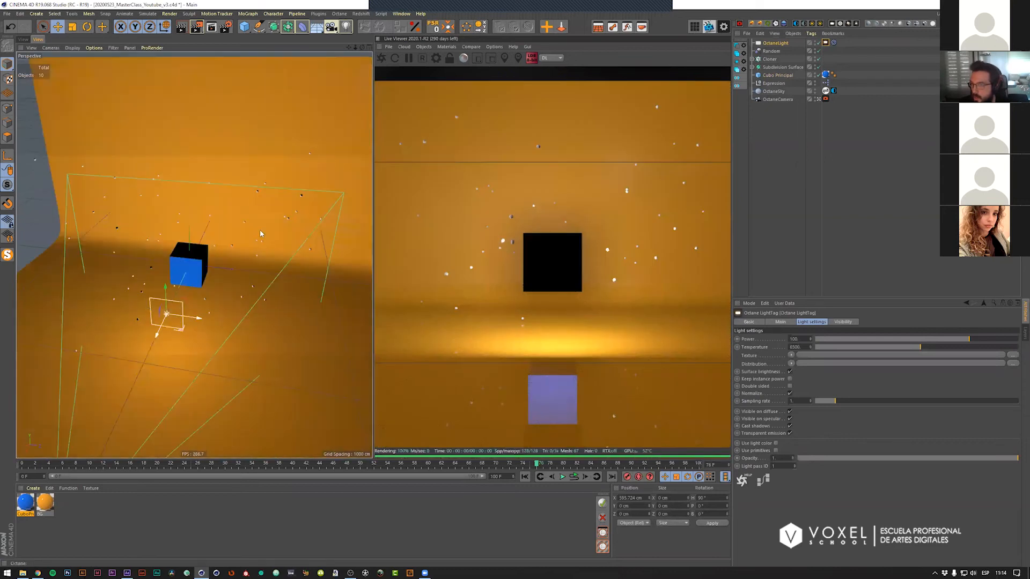
drag(198, 318, 248, 327)
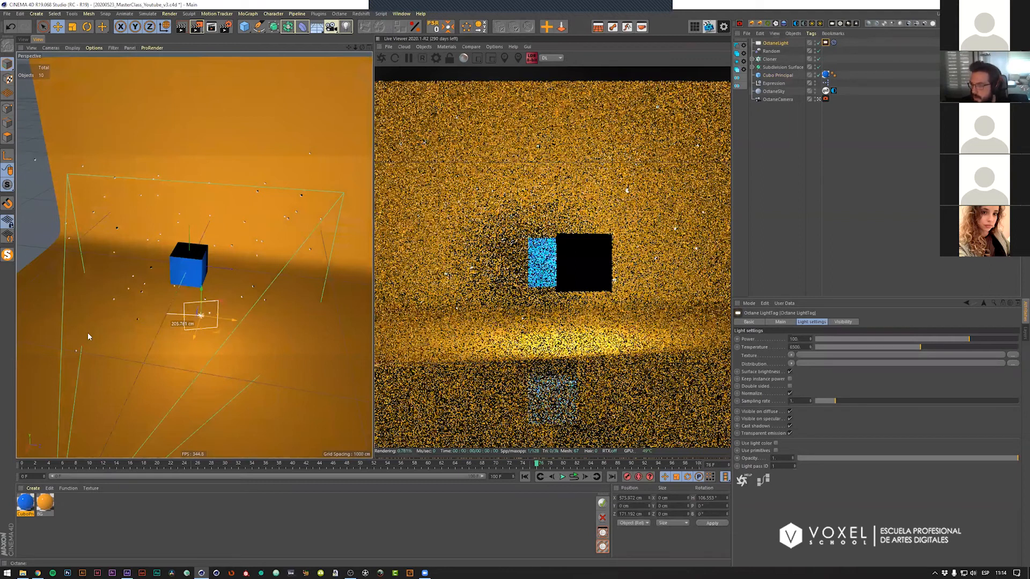
Step: Move the Octane light out to the side of the cyclorama, angled towards the cube, and scale it up
drag(88, 333, 85, 312)
drag(74, 273, 140, 323)
scroll(170, 311, down, 4)
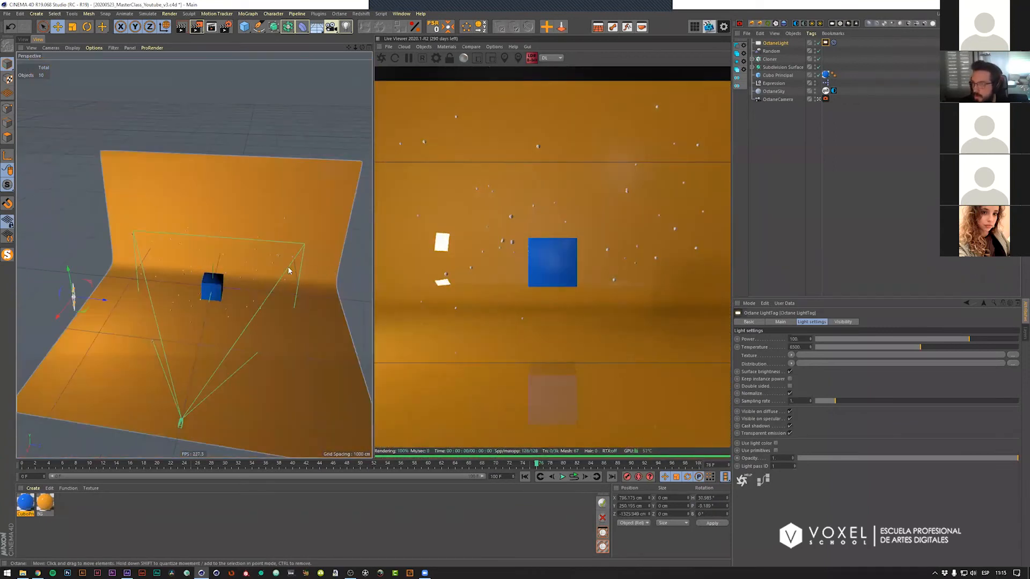
key(t)
drag(176, 313, 170, 299)
drag(74, 291, 155, 307)
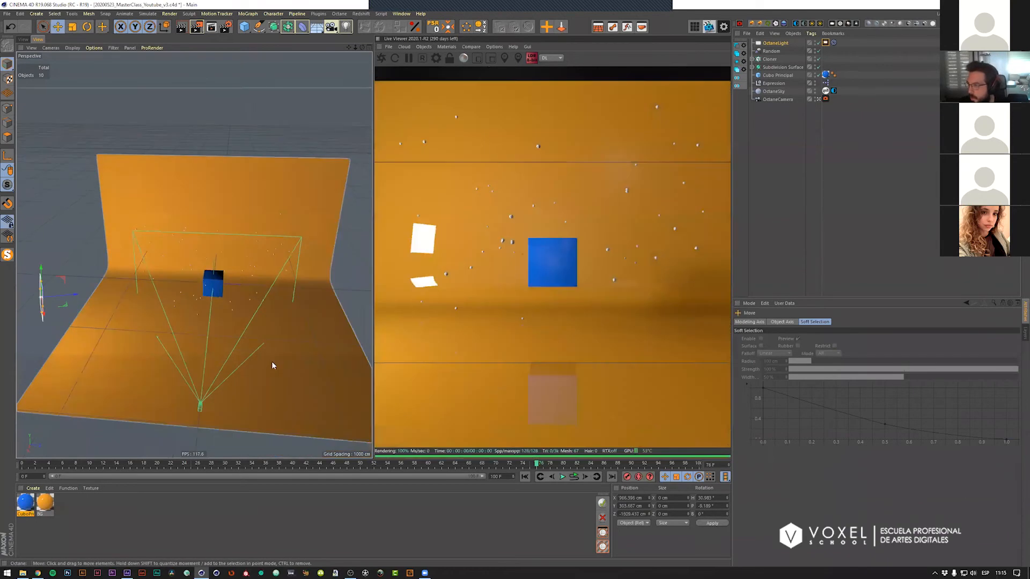
Step: Raise the cyclorama's Subdivision Surface to a Y position of about 639 cm, bringing the floor closer to the cube
click(221, 336)
alt+drag(221, 335, 283, 305)
scroll(234, 311, up, 5)
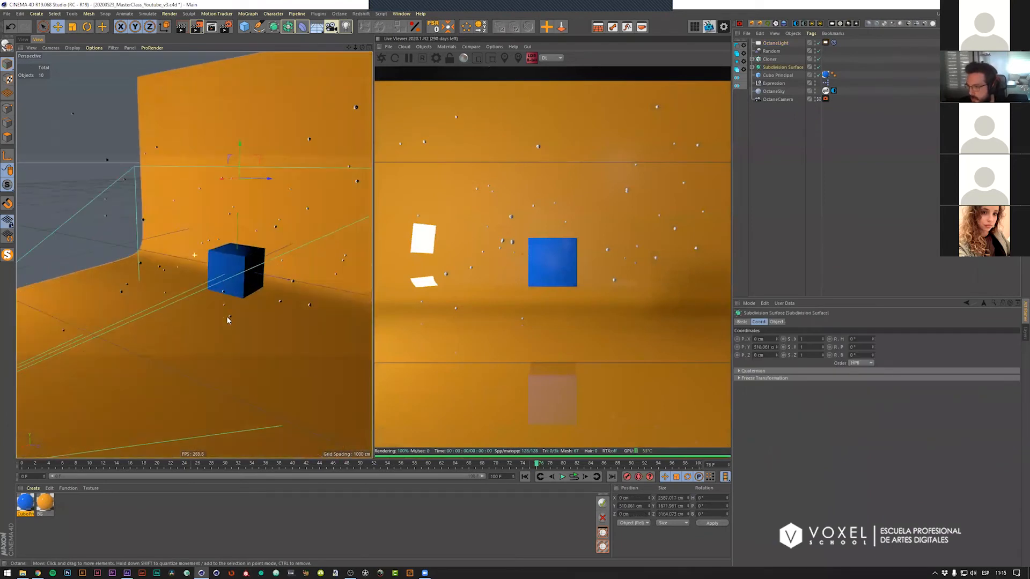
alt+middle_drag(227, 320, 200, 332)
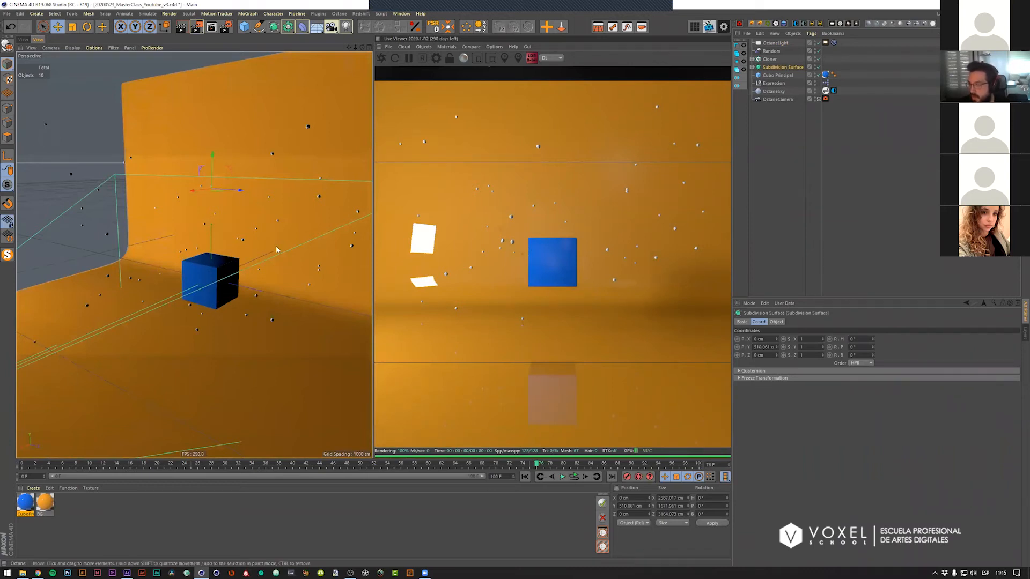
drag(213, 165, 214, 135)
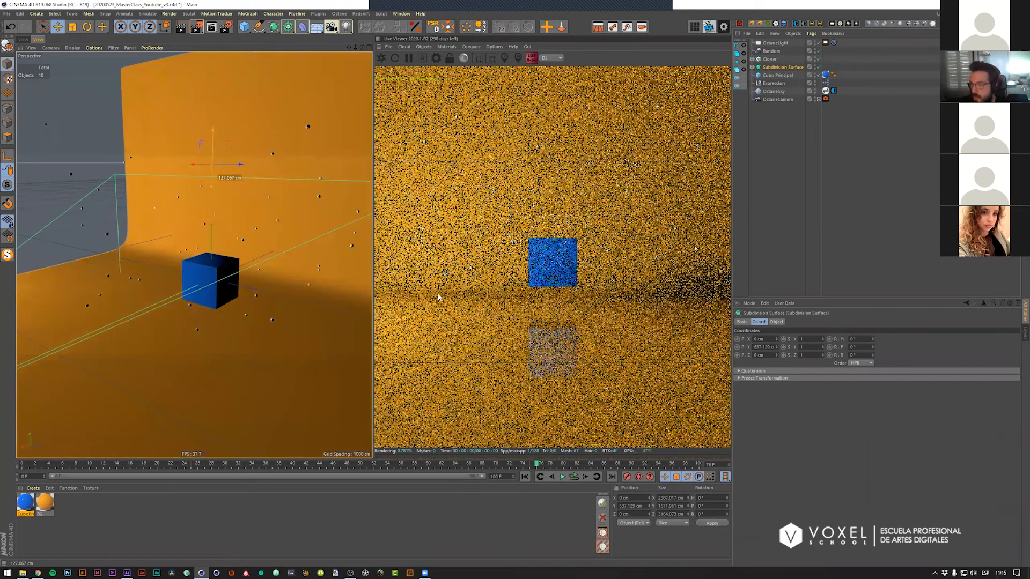
mouse_move(213, 271)
alt+mouse_down()
mouse_move(240, 280)
mouse_move(205, 280)
mouse_move(213, 276)
alt+mouse_up()
scroll(222, 278, down, 3)
scroll(214, 276, down, 3)
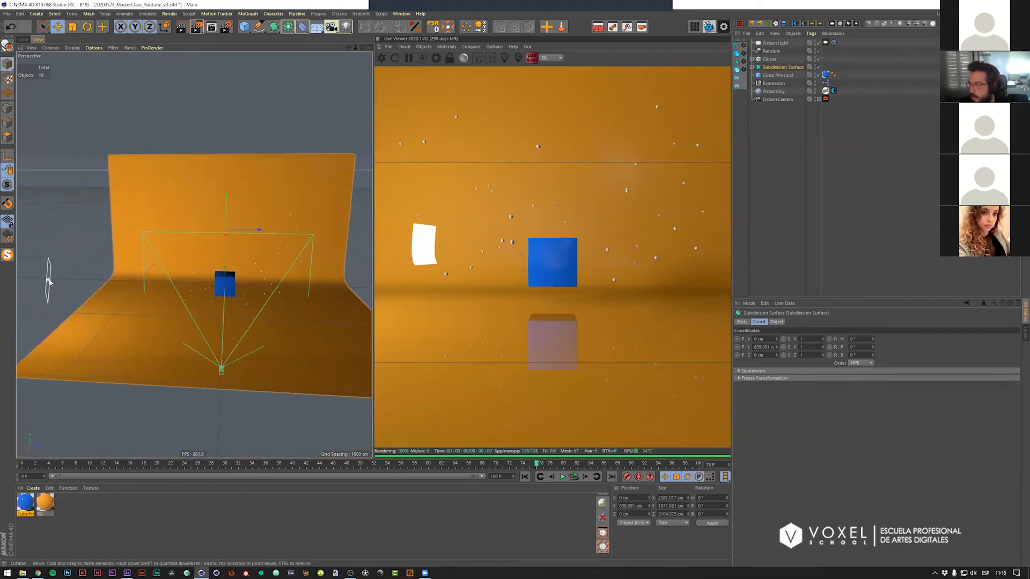
Step: Try hiding the Octane light from the camera by turning off Camera visibility on its light tag, and undo the change
click(56, 280)
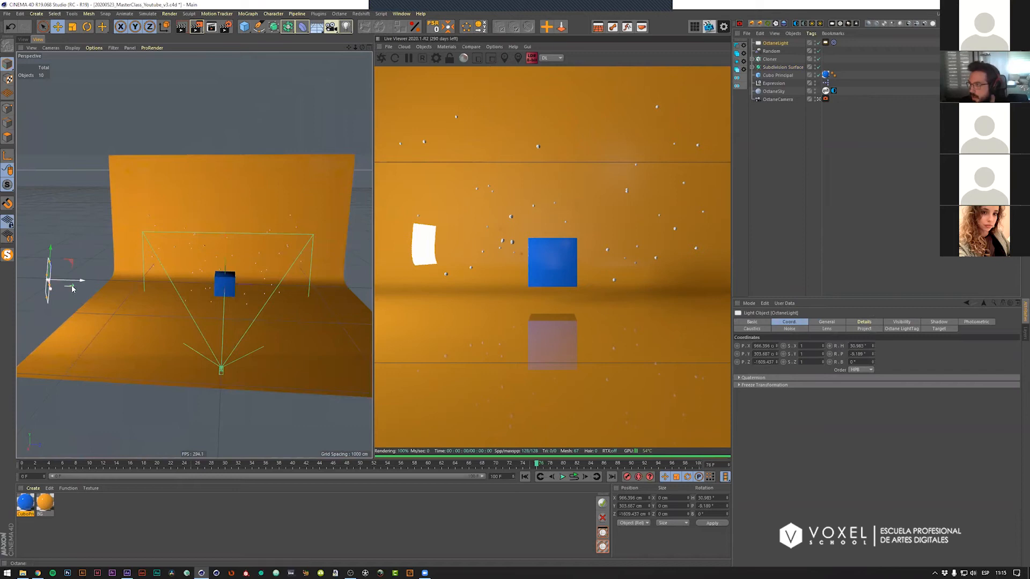
alt+drag(143, 295, 163, 294)
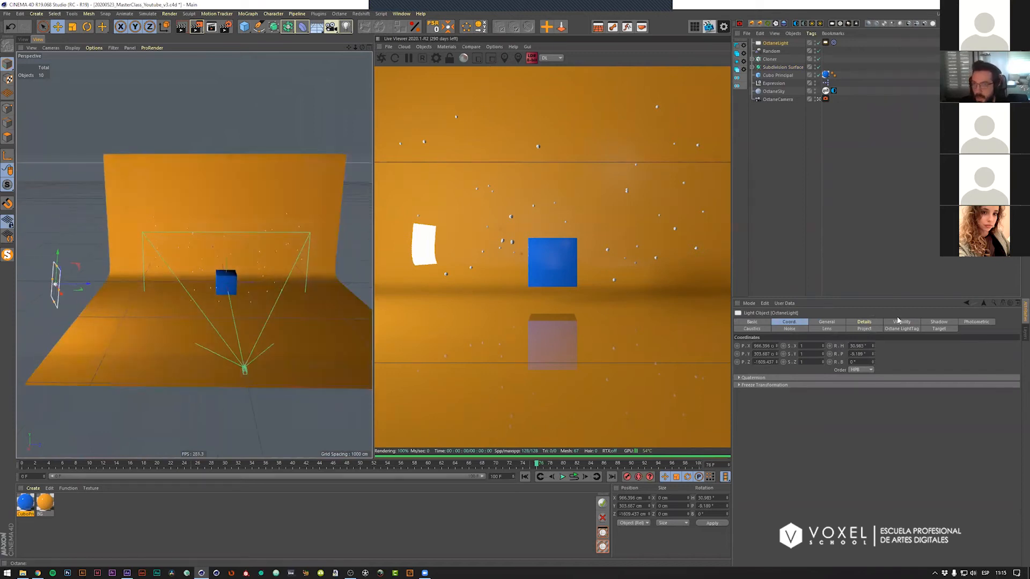
click(902, 324)
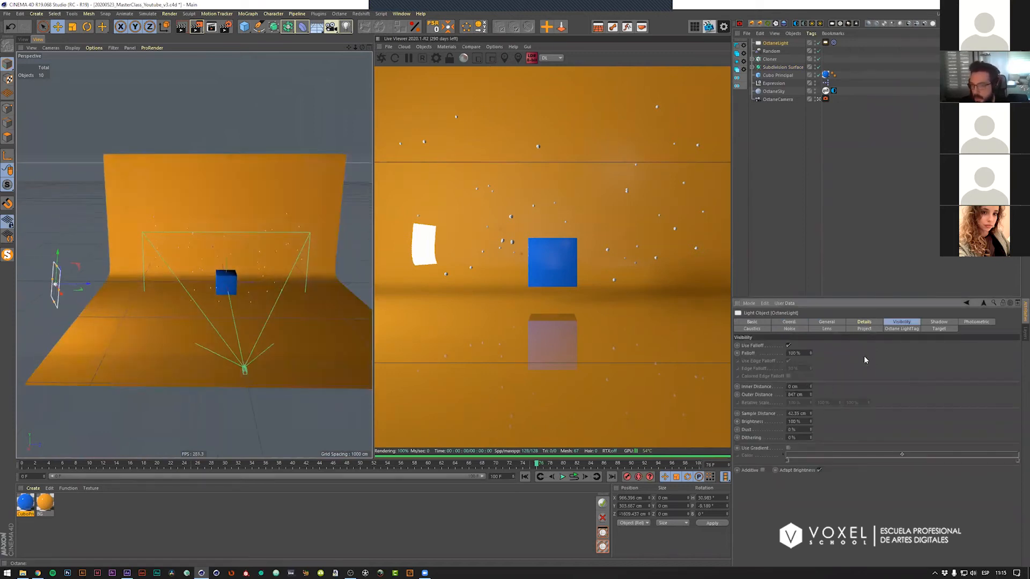
click(825, 42)
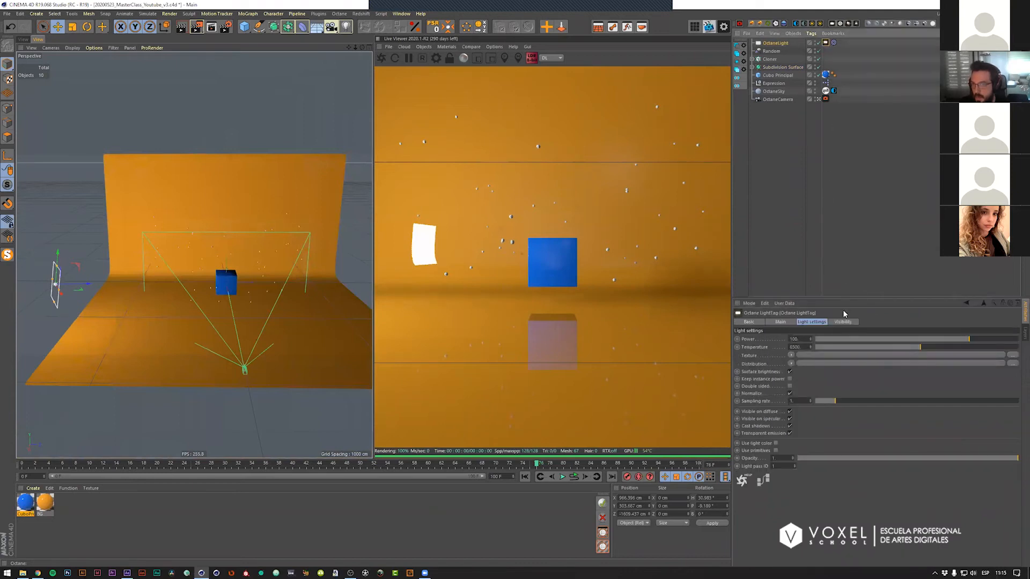
click(851, 324)
click(781, 339)
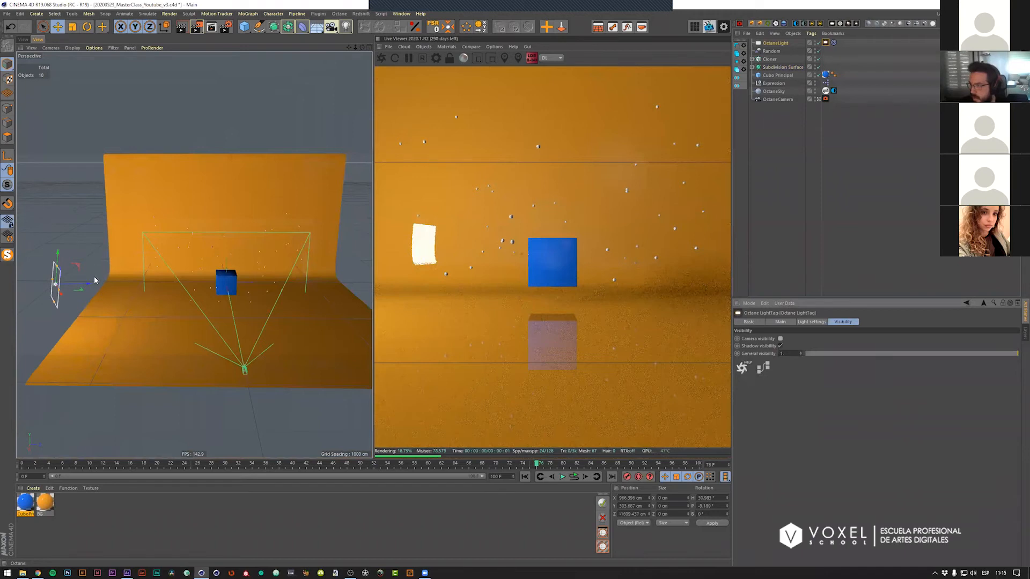
key(ctrl+z)
key(ctrl+z)
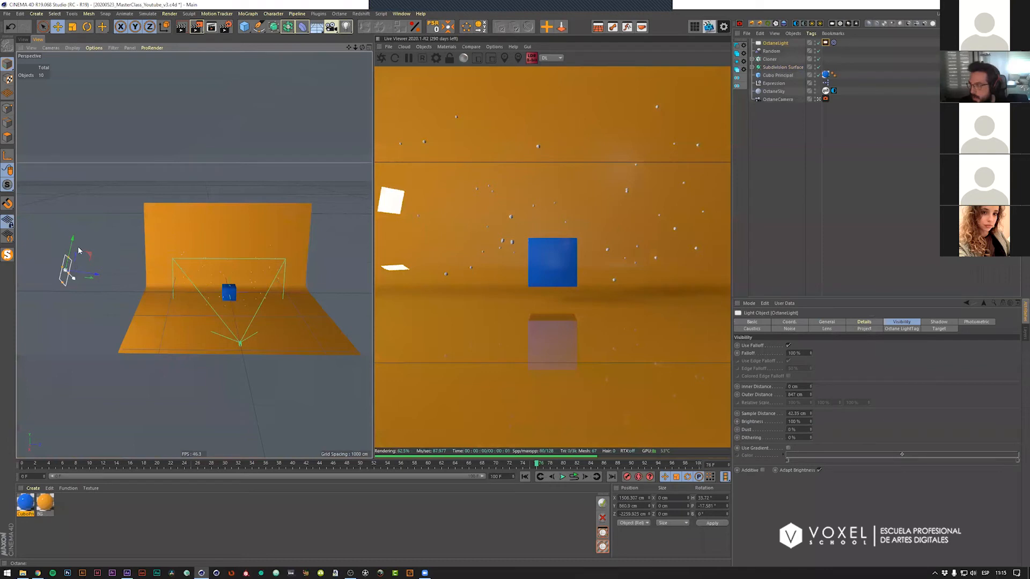
Step: Move the Octane light farther from the cyclorama and higher, to about X 1115, Y 726, Z -2257 cm
drag(96, 252, 98, 279)
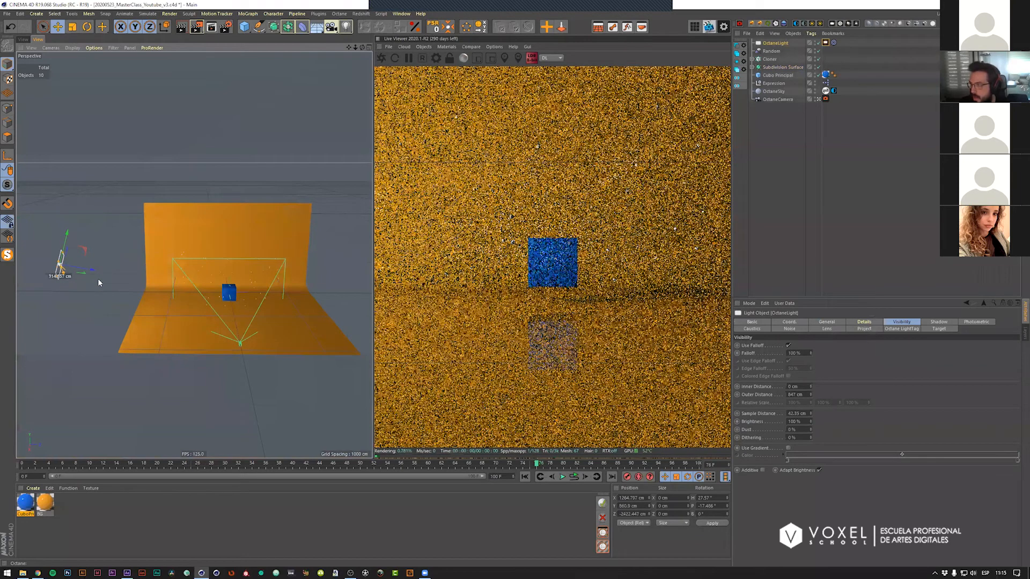
key(ctrl+z)
key(ctrl+z)
Step: Open the BG material for editing and try lowering its specular float to about 0.14
click(51, 512)
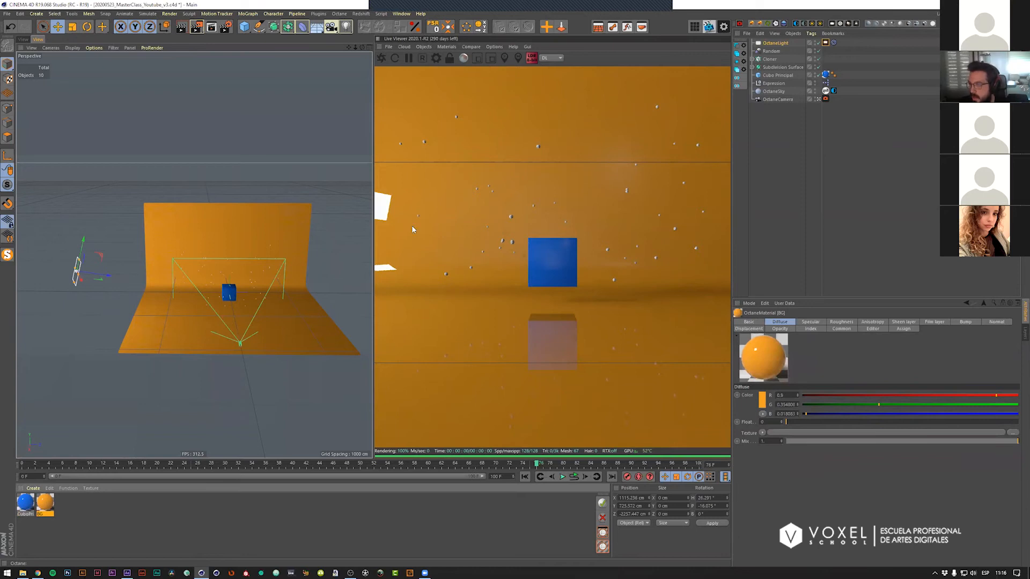
click(141, 179)
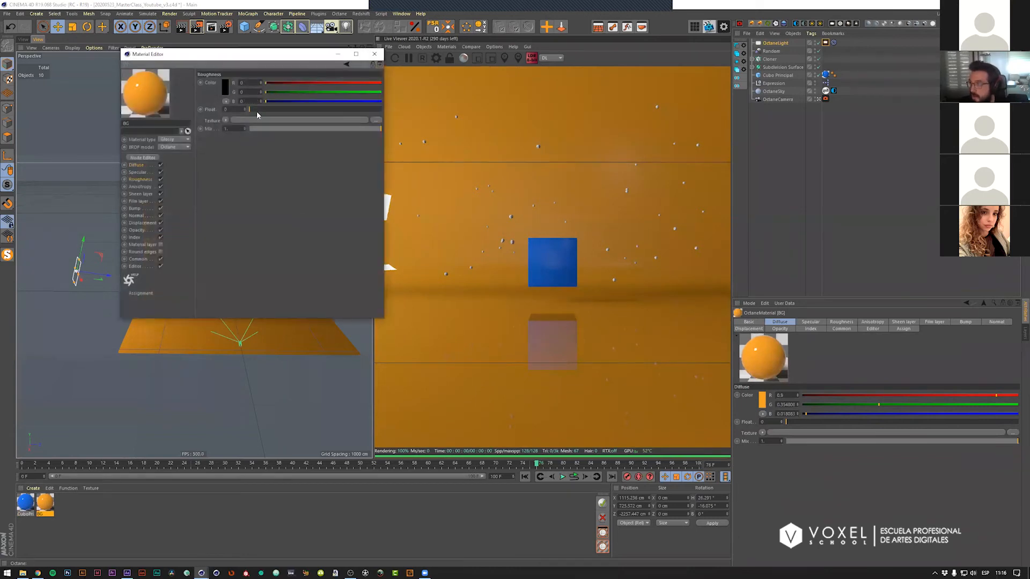
click(137, 172)
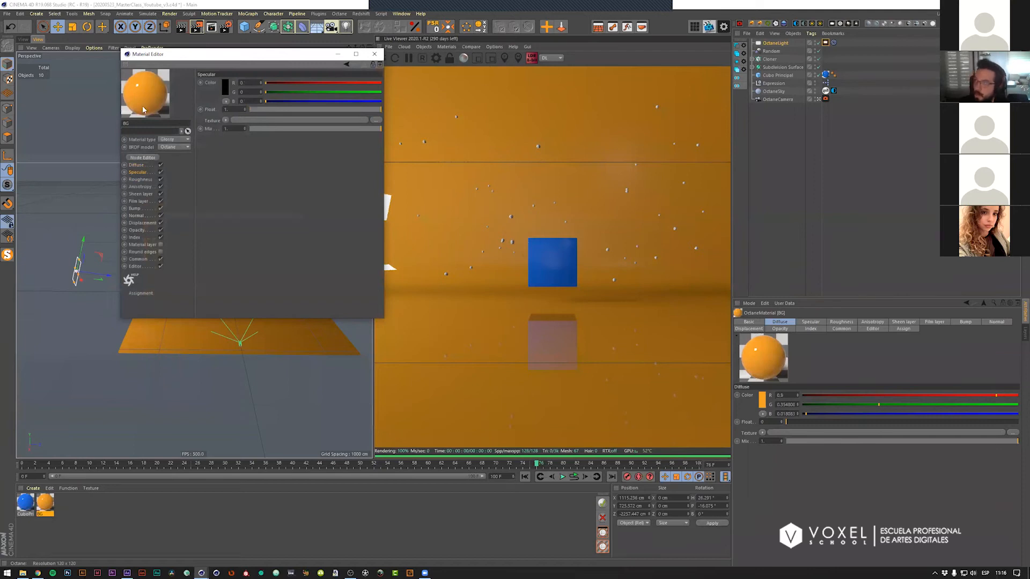
click(269, 110)
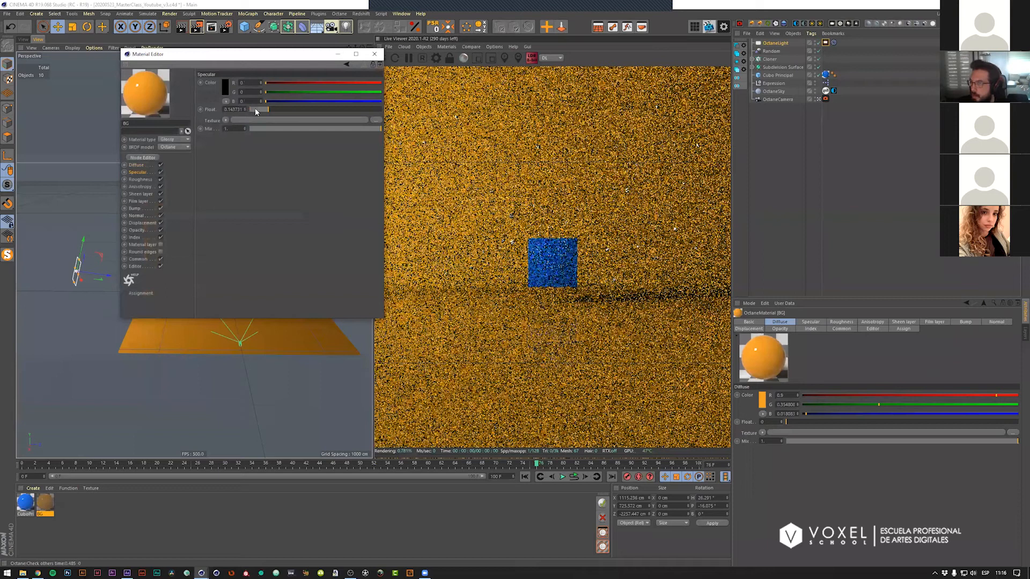
click(263, 110)
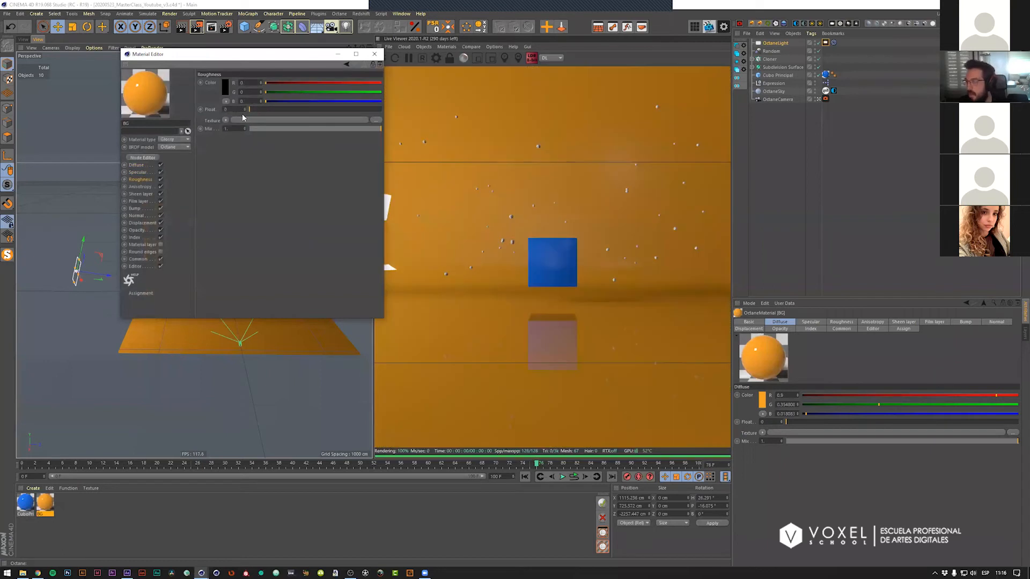
Step: Blur the cyclorama's reflections by setting the BG material's roughness float to about 0.055
click(250, 110)
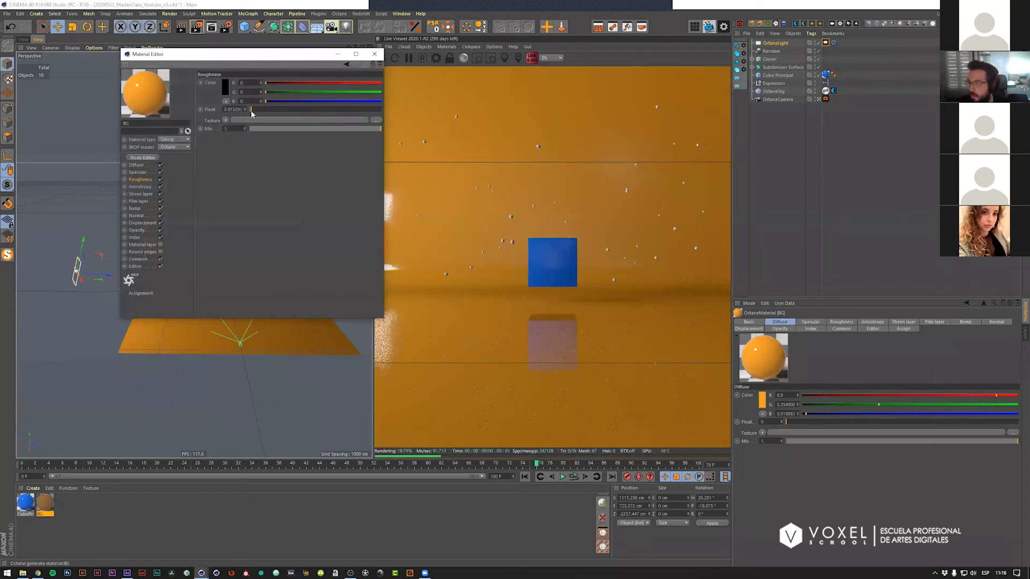
drag(253, 109, 258, 107)
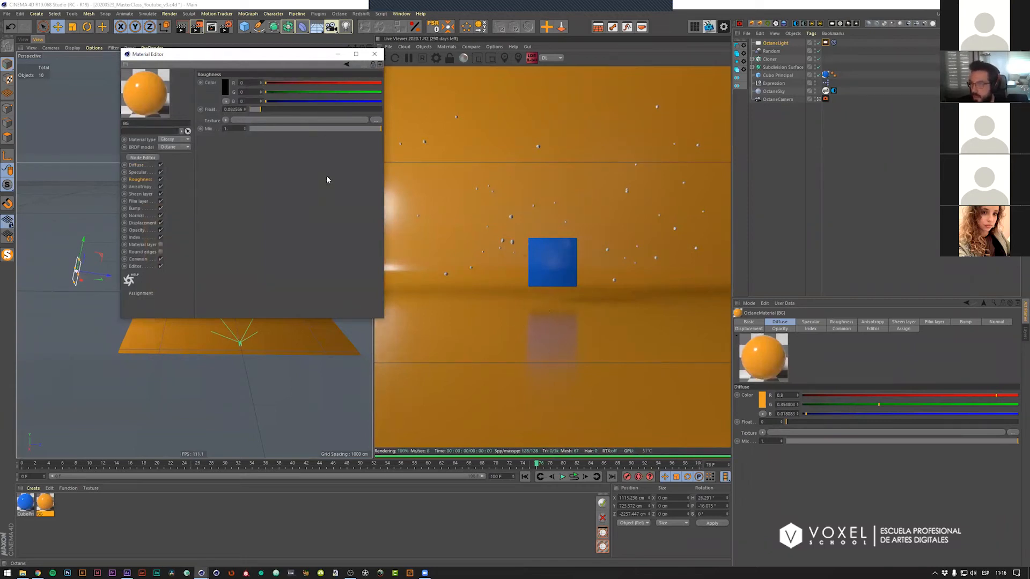
drag(265, 109, 256, 112)
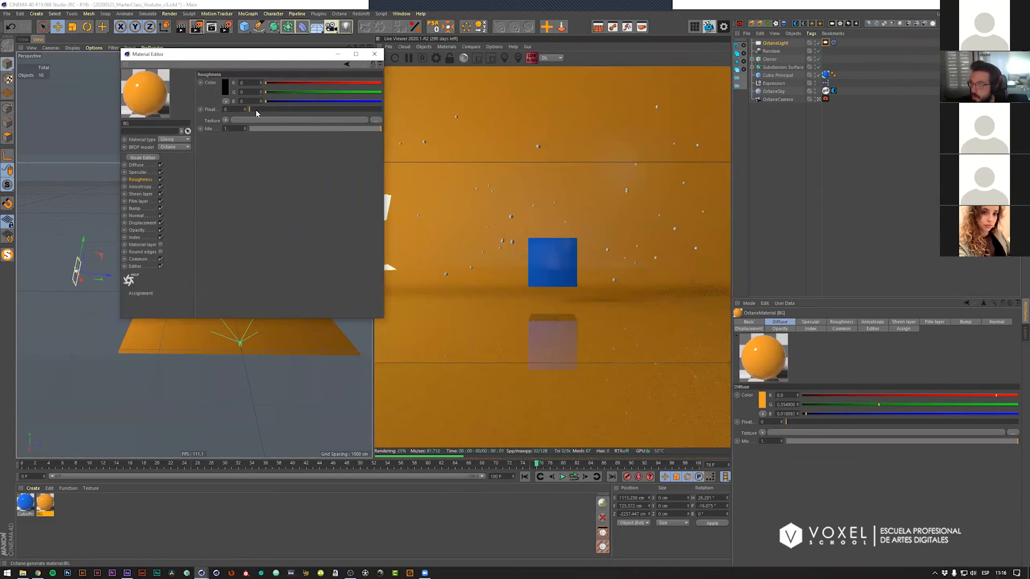
key(ctrl+z)
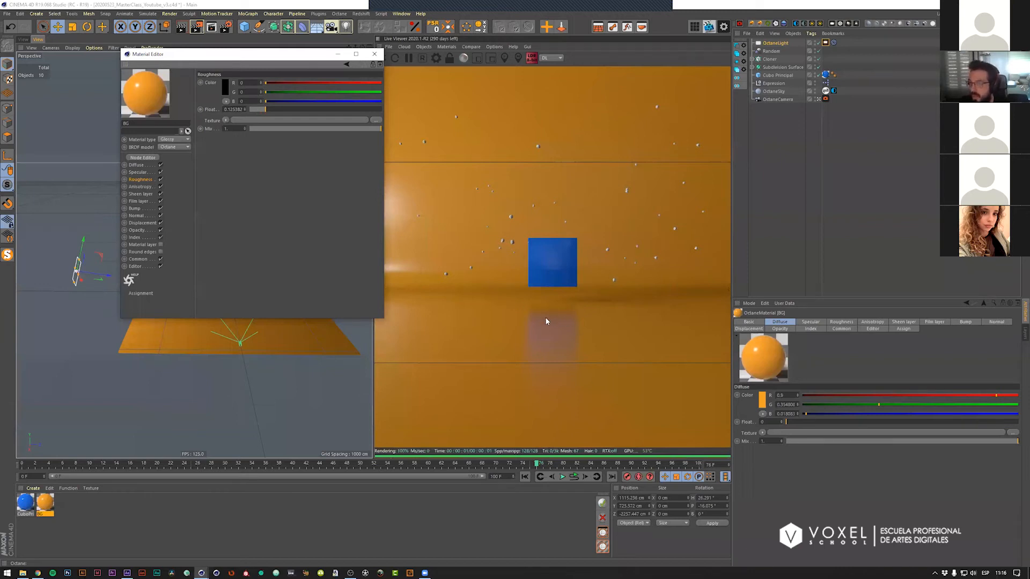
key(ctrl+z)
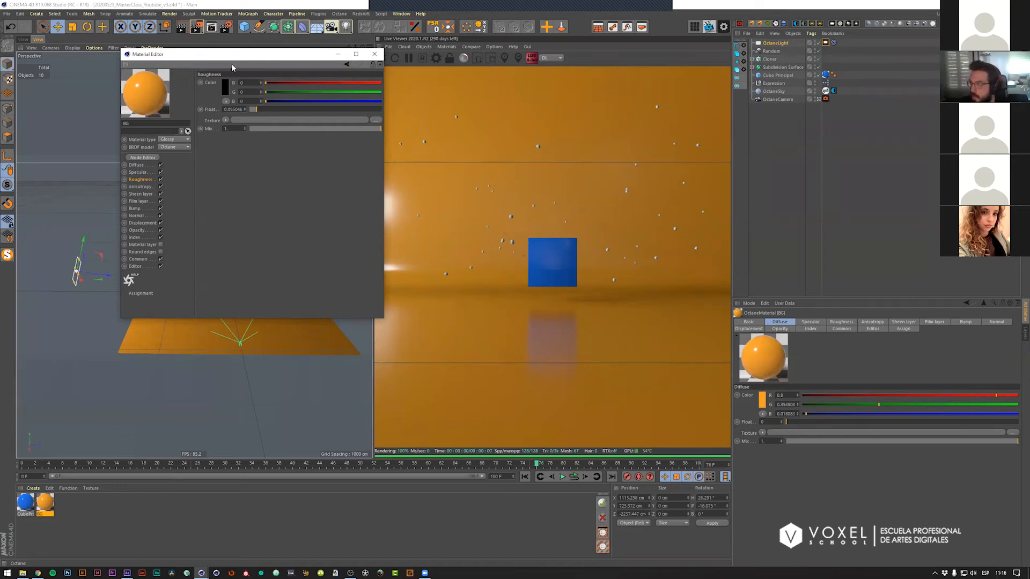
Step: Try the BG material with a roughness of 0 for comparison, and undo the change
drag(227, 58, 167, 94)
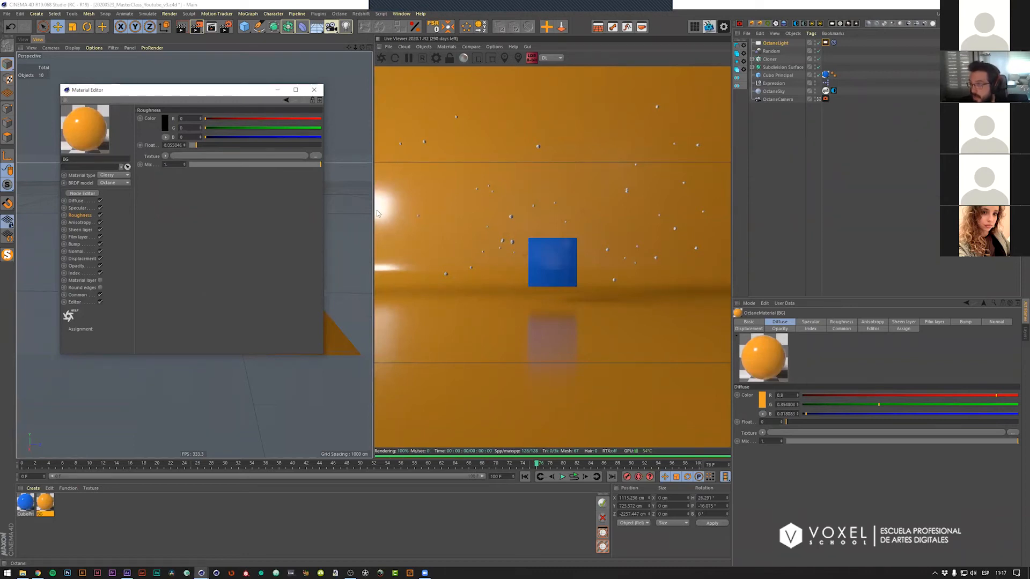
drag(196, 145, 192, 146)
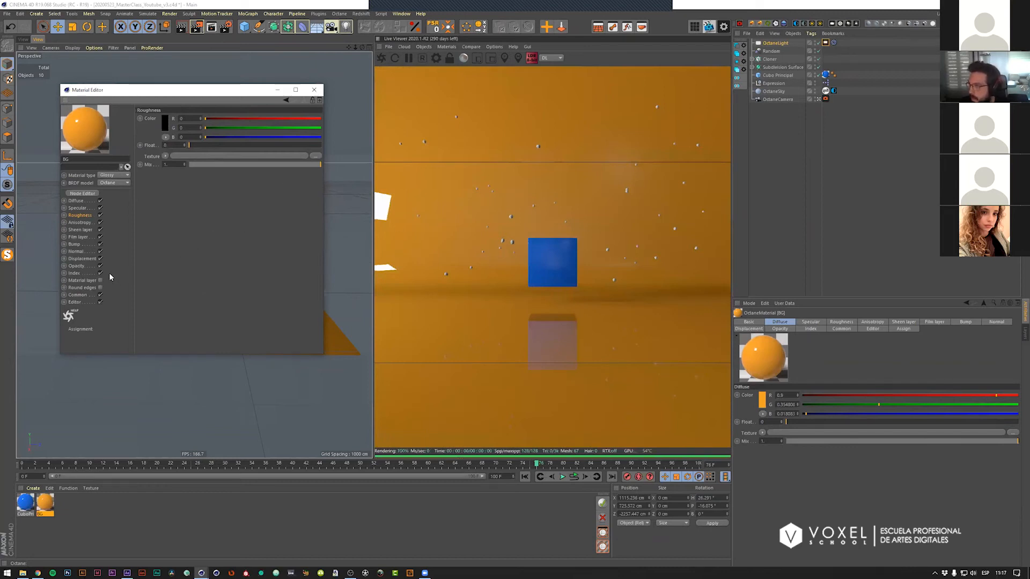
key(ctrl+z)
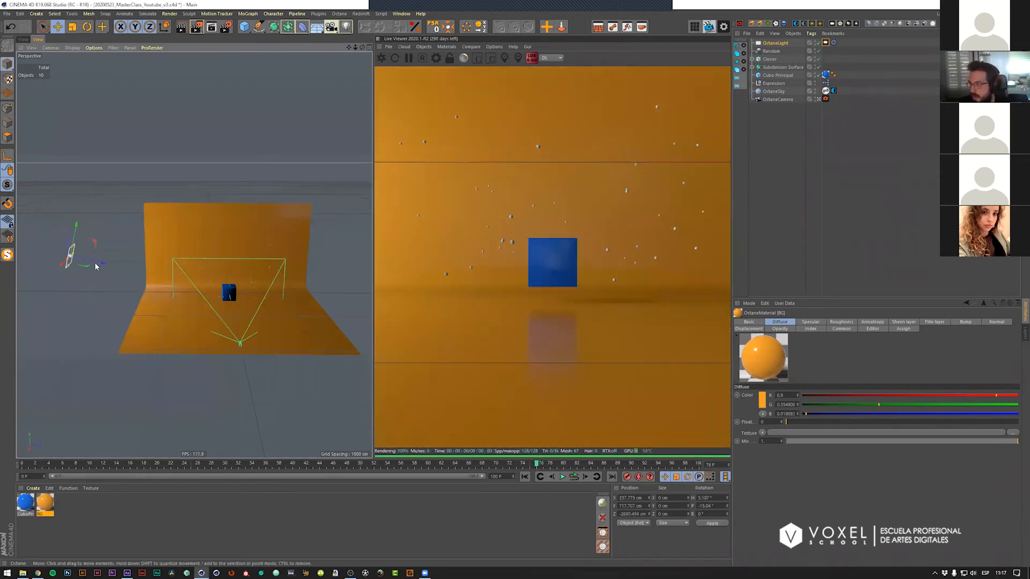
Step: Reposition the Octane light in front of the cyclorama at about X 215, Z -2411 cm, keeping it aimed at the cube
alt+drag(96, 266, 204, 275)
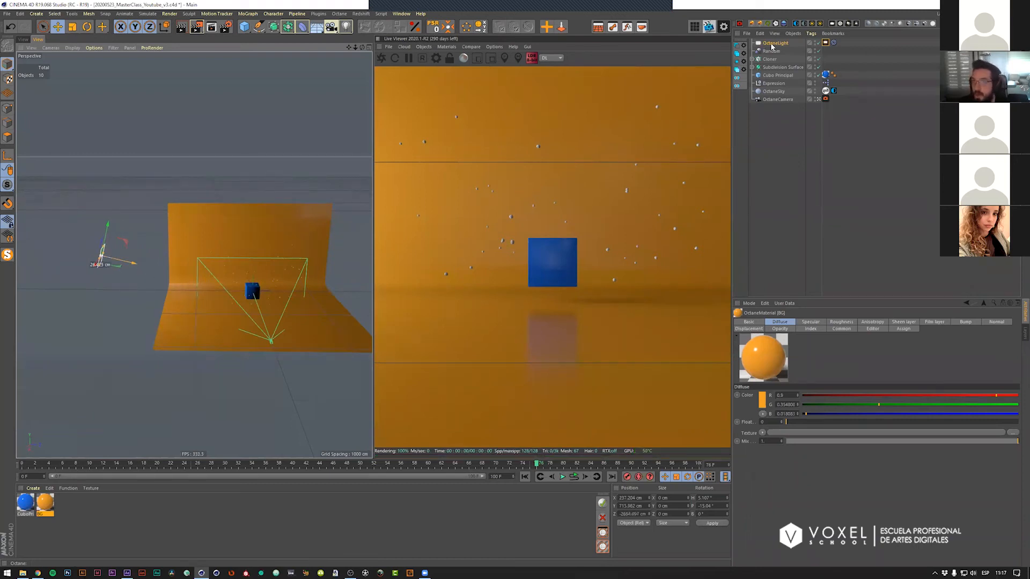
key(ctrl+z)
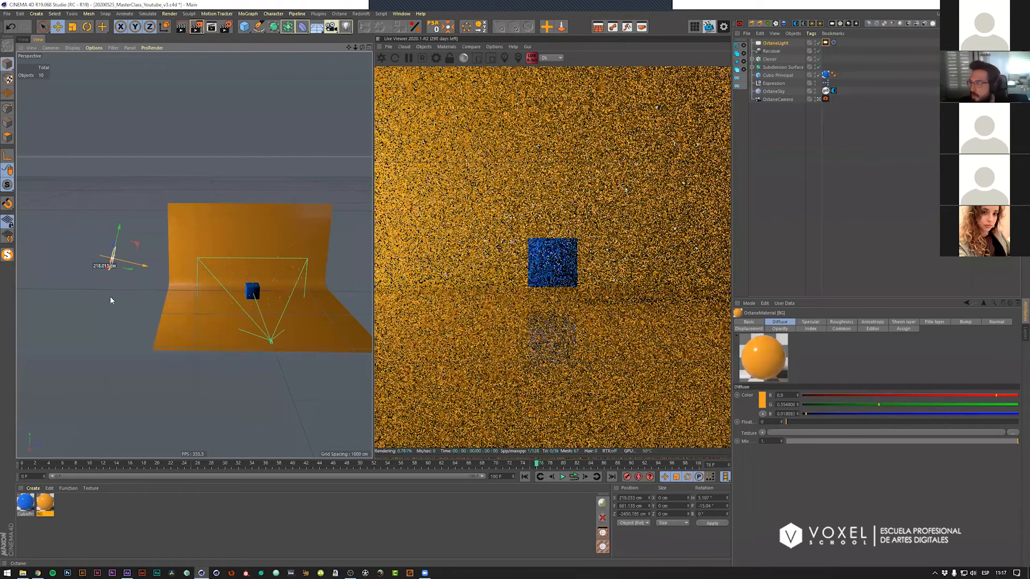
alt+drag(110, 289, 128, 305)
Step: Duplicate the Octane light and move the copy to the opposite side of the cube, at about X 881, Y -21, Z 2118 cm
key(ctrl+c)
key(ctrl+v)
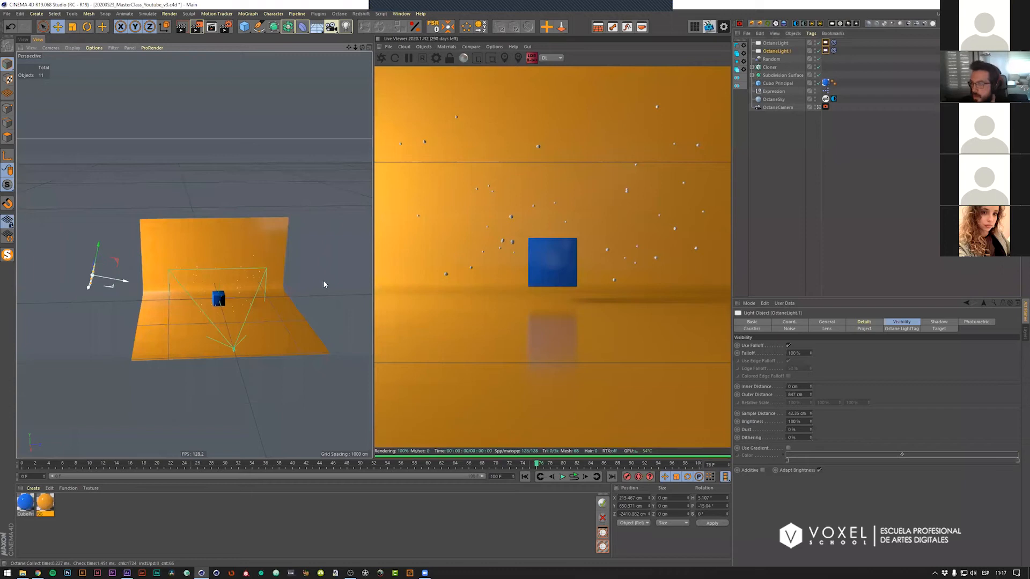
drag(302, 275, 318, 297)
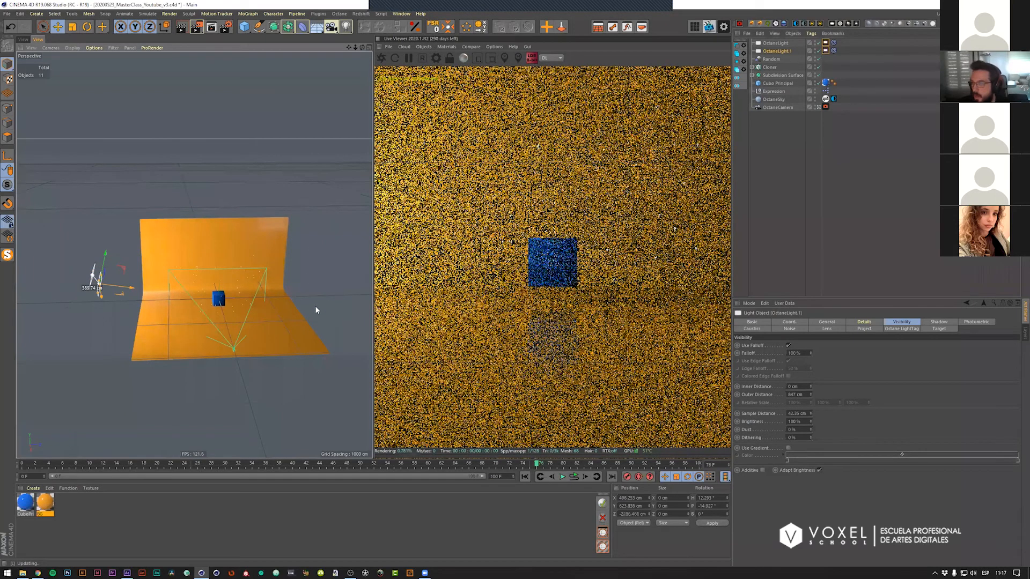
ctrl+click(316, 306)
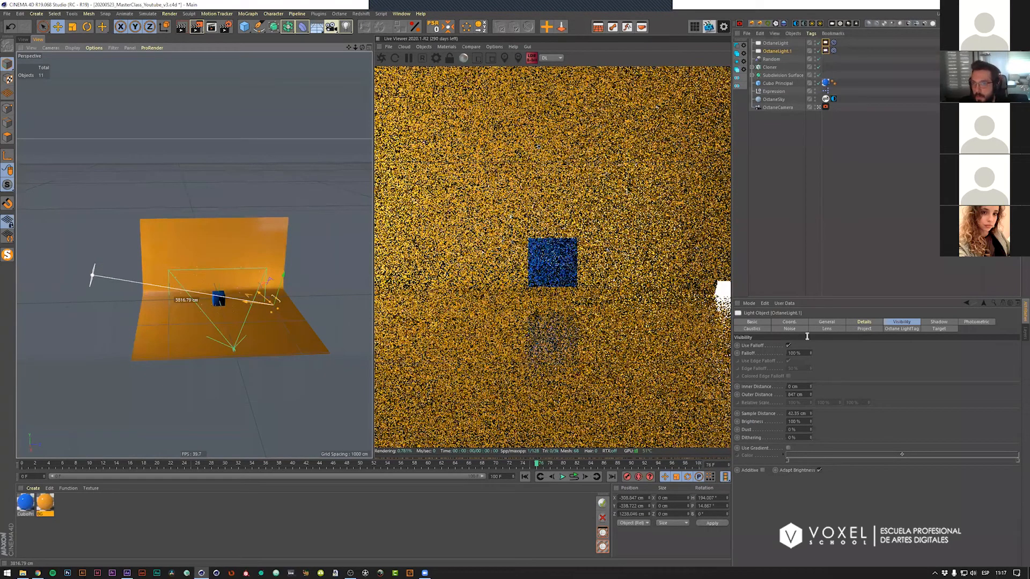
key(ctrl+z)
key(ctrl+z)
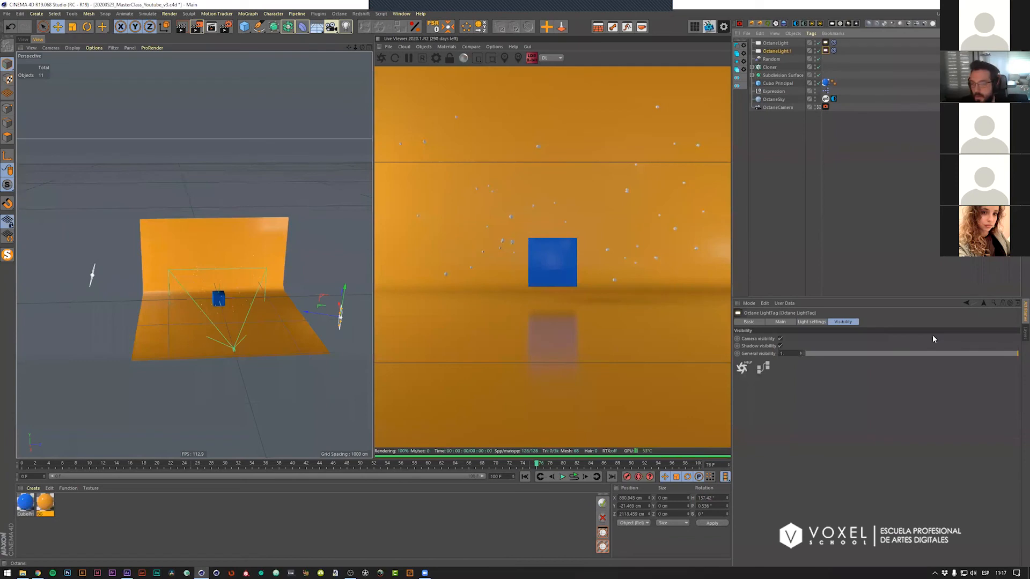
Step: Lower the duplicated Octane light's power to about 21.8 in its light tag
key(ctrl+z)
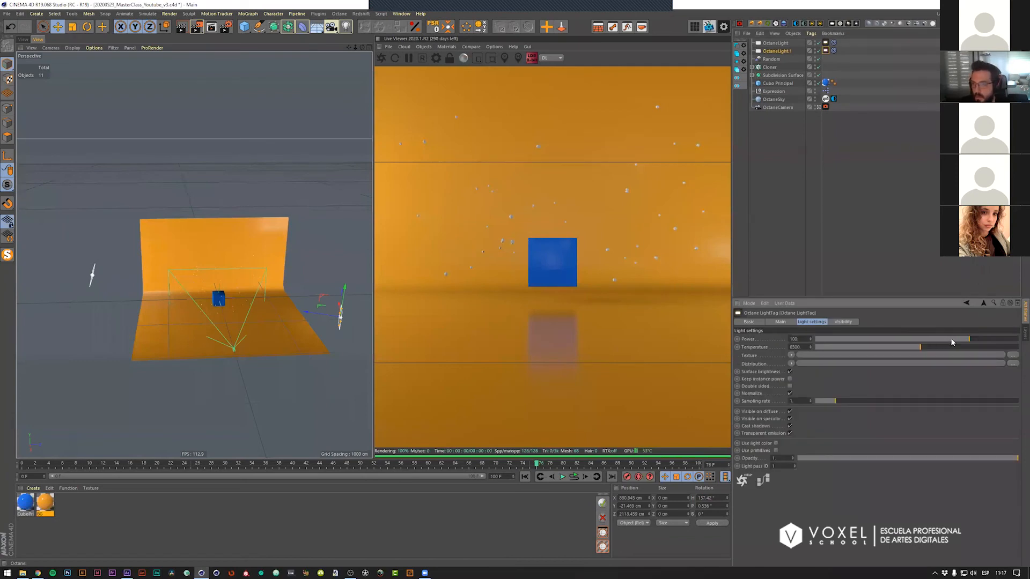
key(ctrl+z)
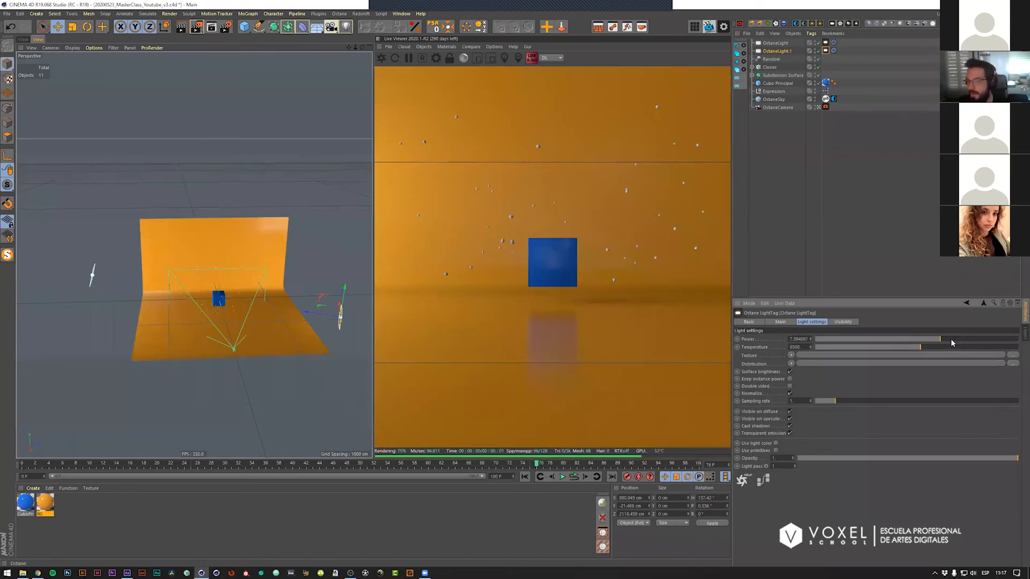
key(ctrl+z)
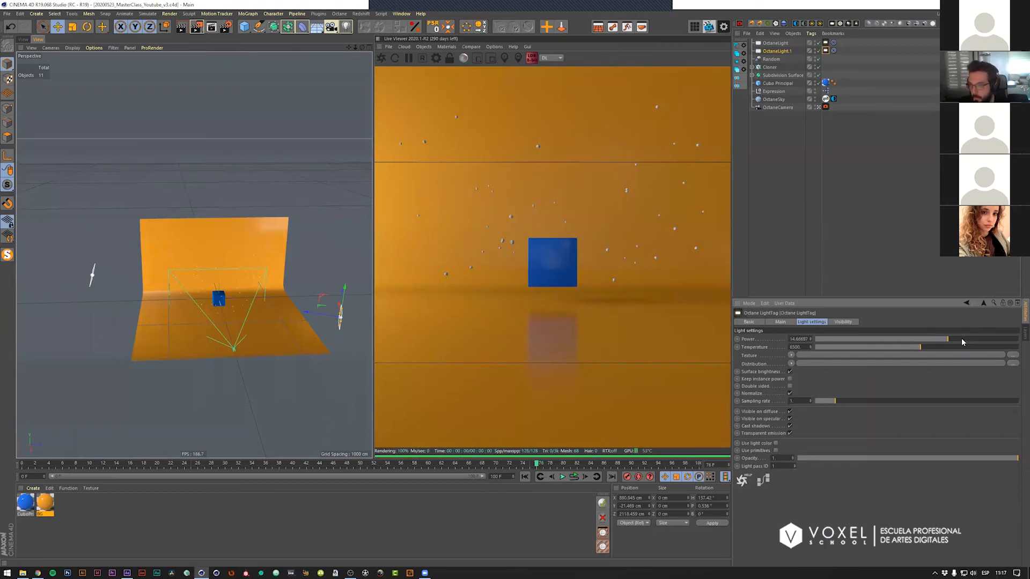
click(958, 340)
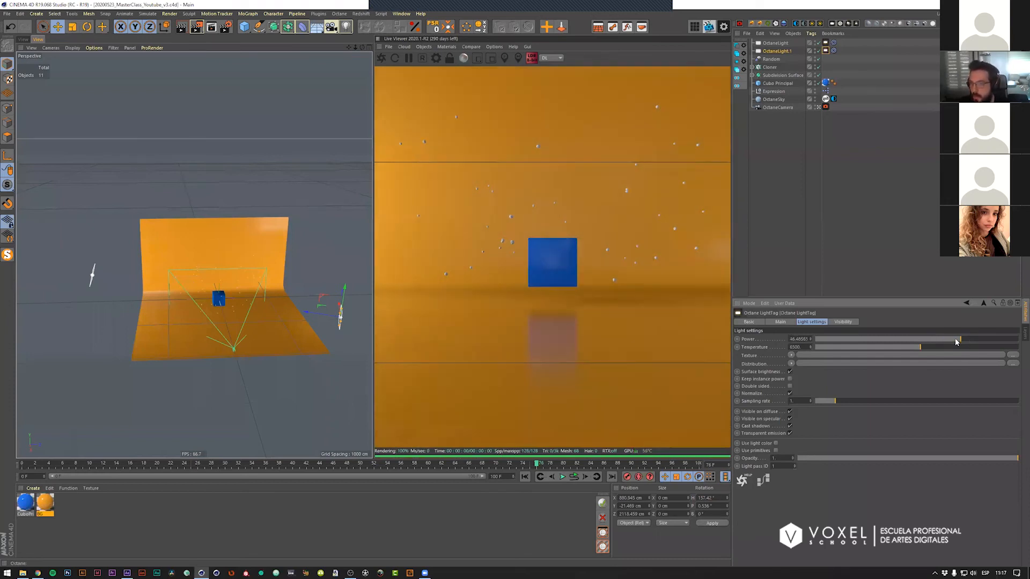
key(ctrl+z)
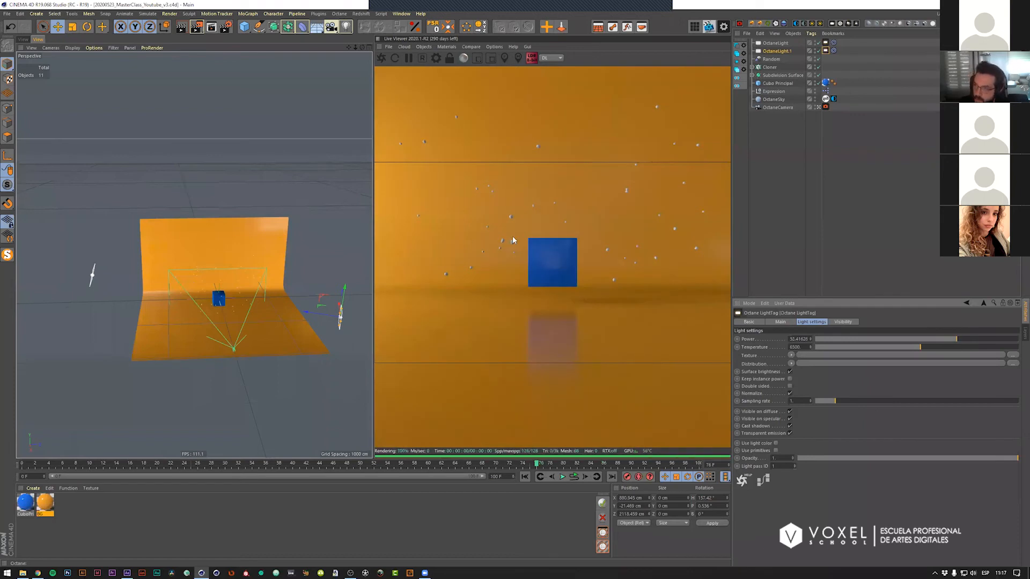
key(ctrl+z)
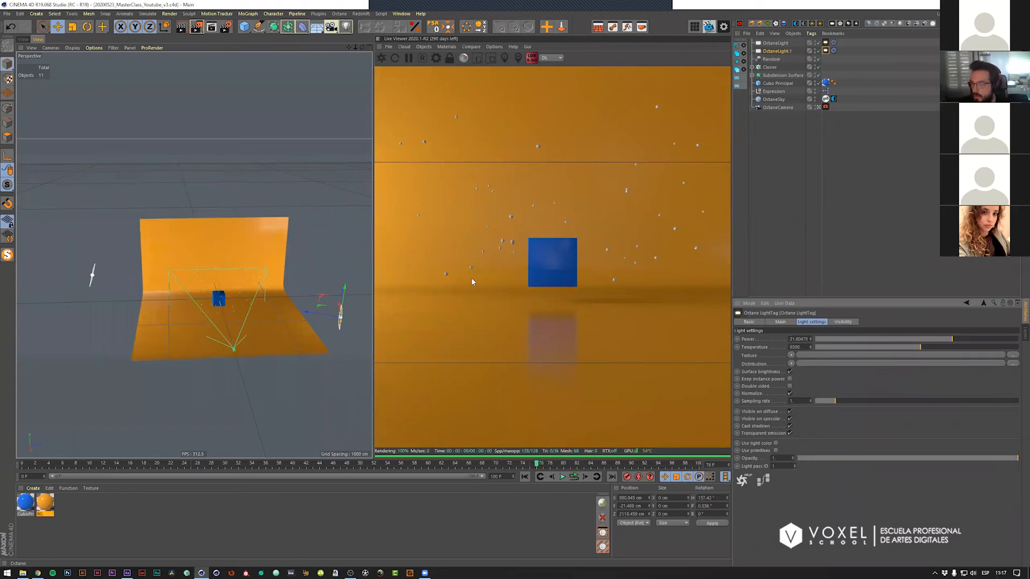
Step: Move the duplicated light along its aiming axis, farther from the cube, to about Y -23, Z 2317 cm
drag(332, 300, 279, 308)
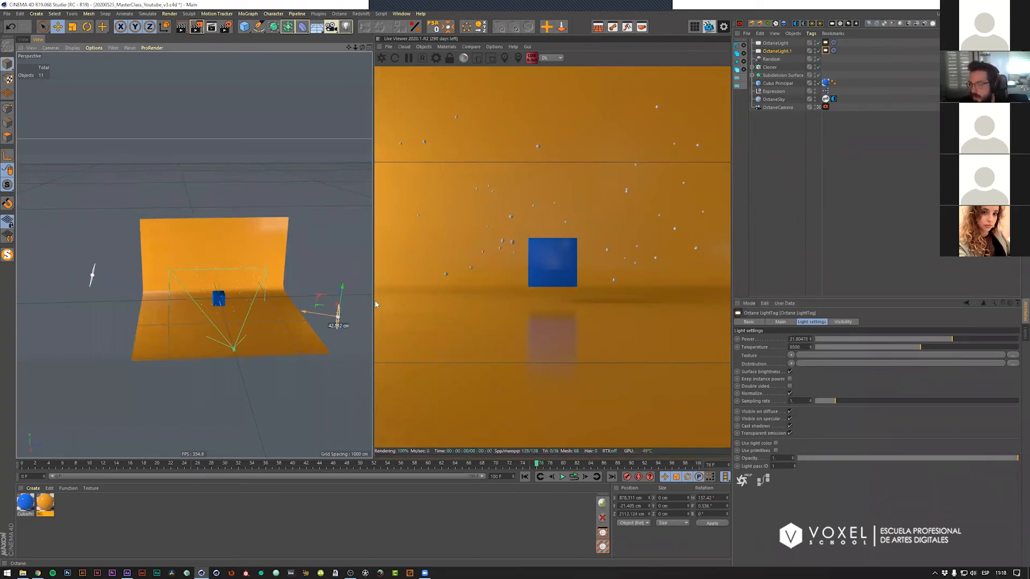
key(ctrl+z)
key(ctrl+z)
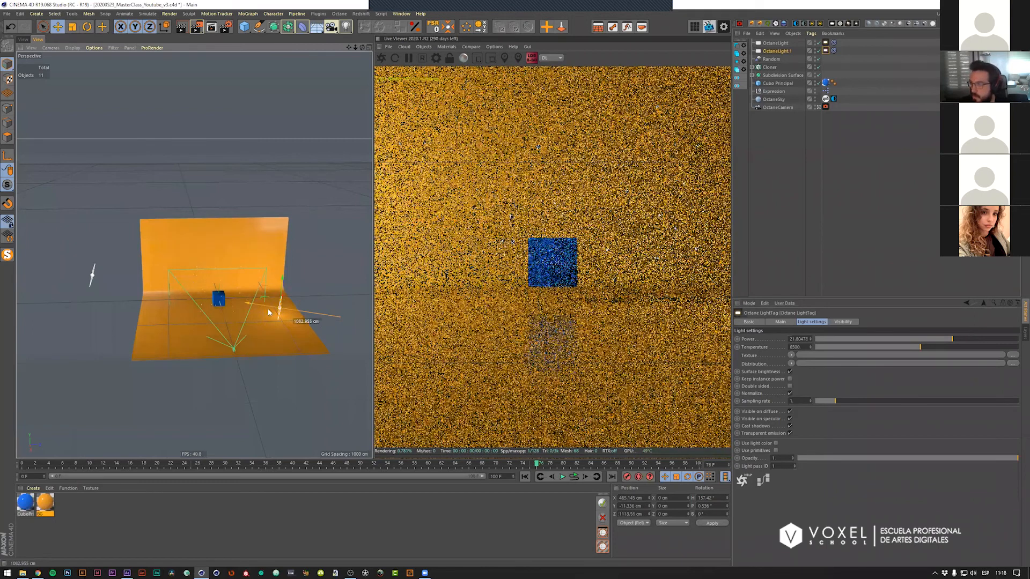
key(ctrl+z)
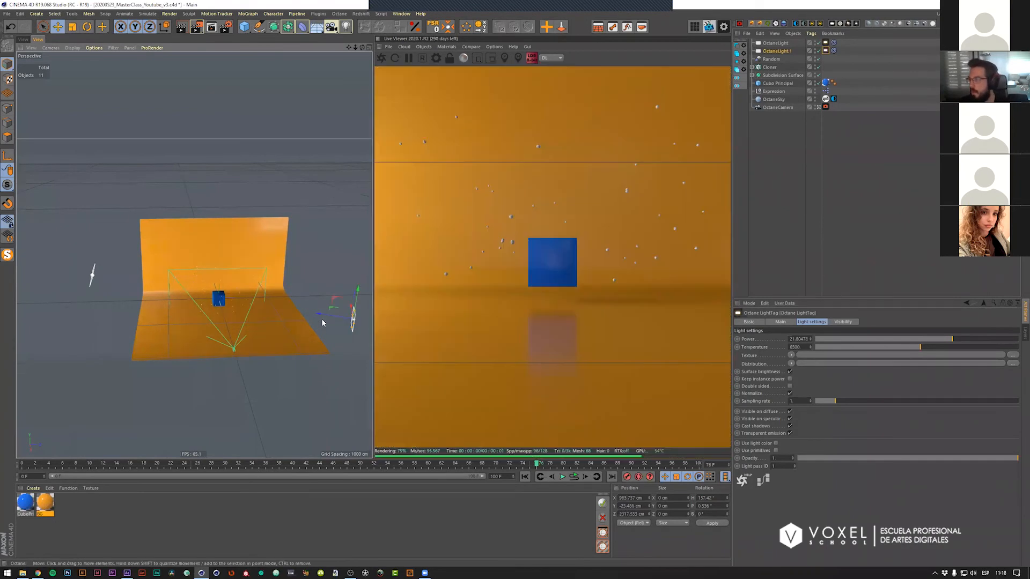
Step: Duplicate the blue CubePrincipal material and assign the copy to the Cloner particles
click(26, 504)
ctrl+drag(26, 504, 82, 516)
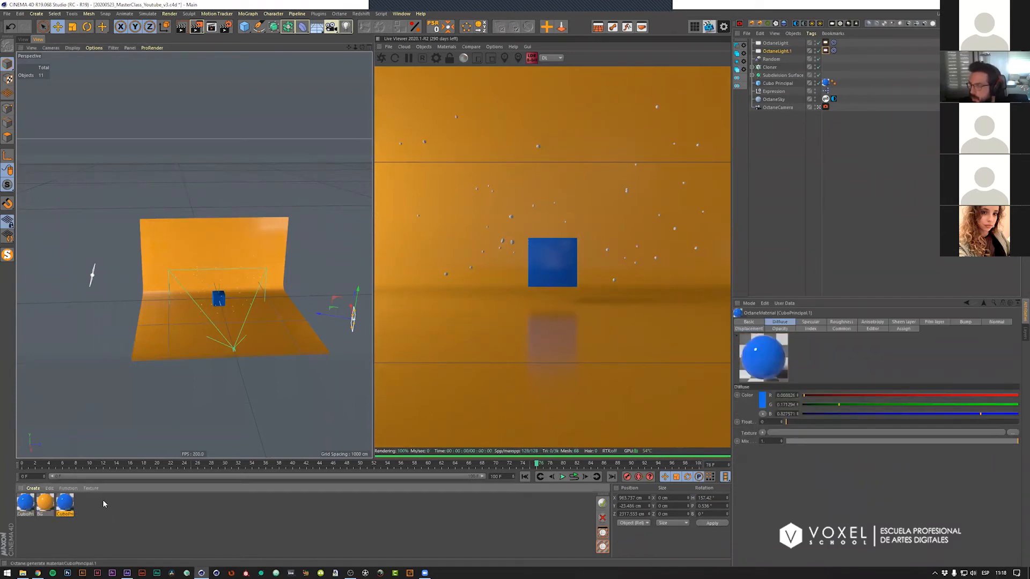
double_click(63, 504)
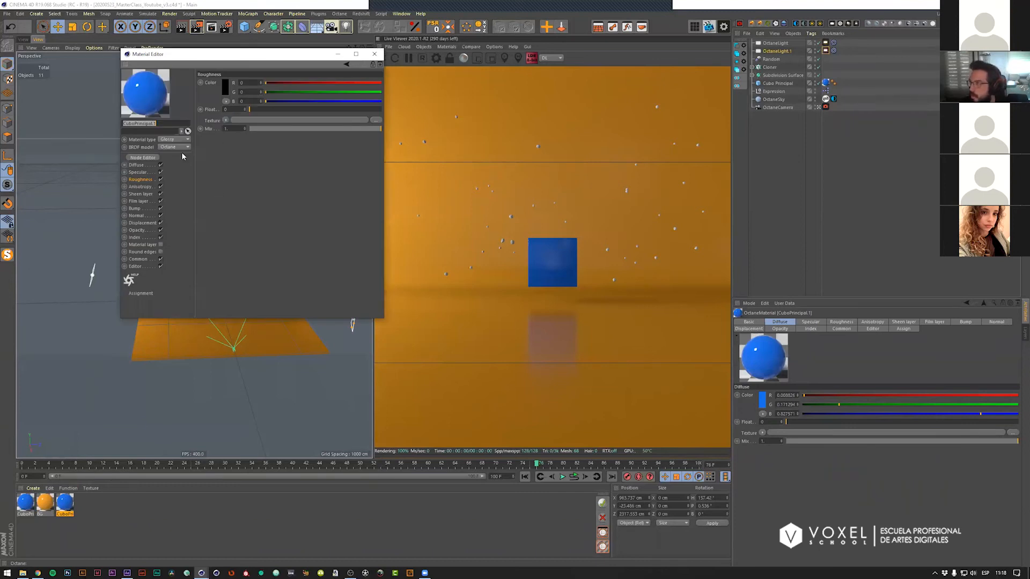
click(138, 166)
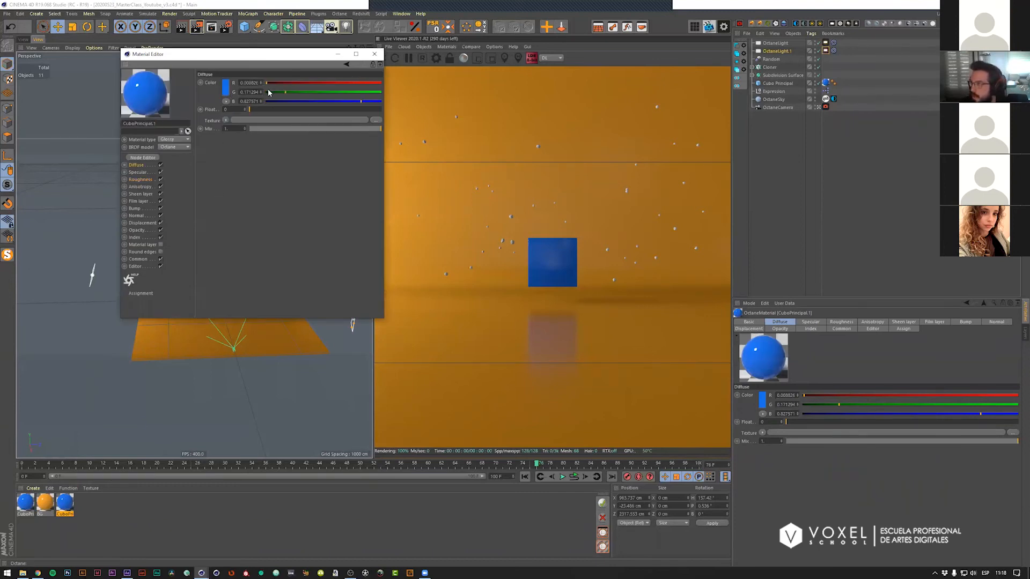
click(374, 54)
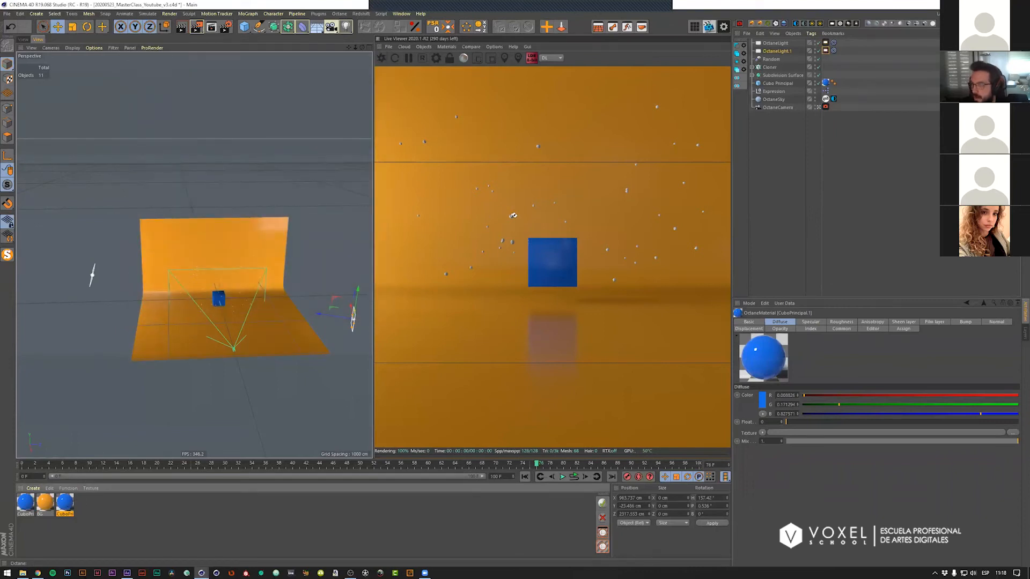
drag(513, 216, 512, 220)
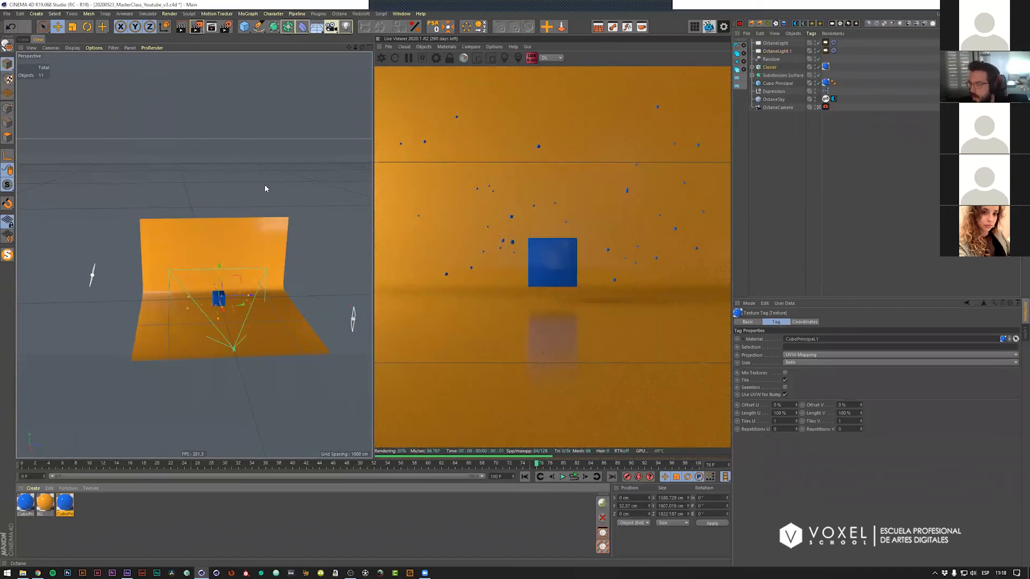
Step: Set the copied particle material's diffuse colour to turquoise green, with a hue of 158°
click(226, 86)
drag(246, 86, 236, 85)
click(212, 114)
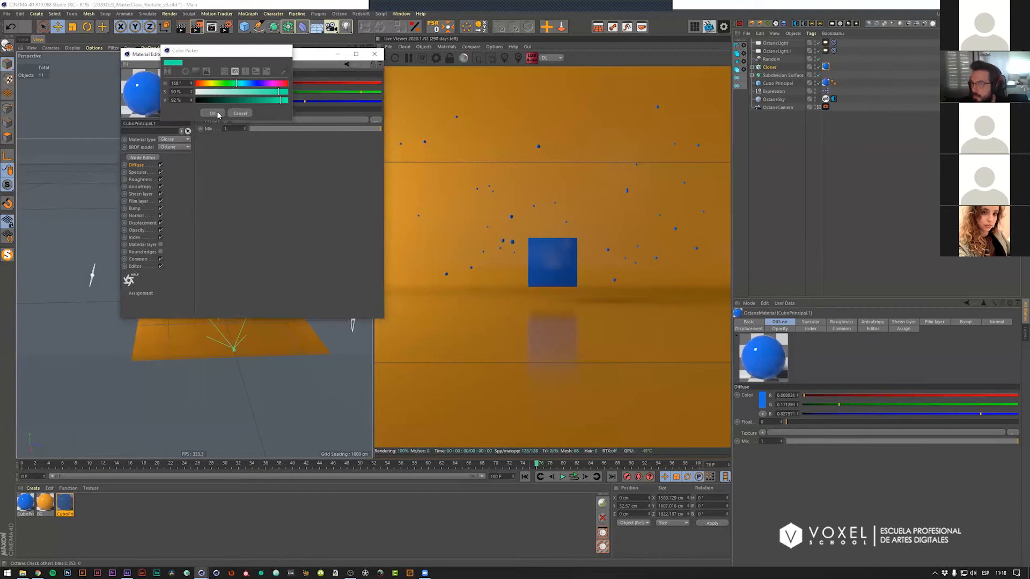
click(375, 53)
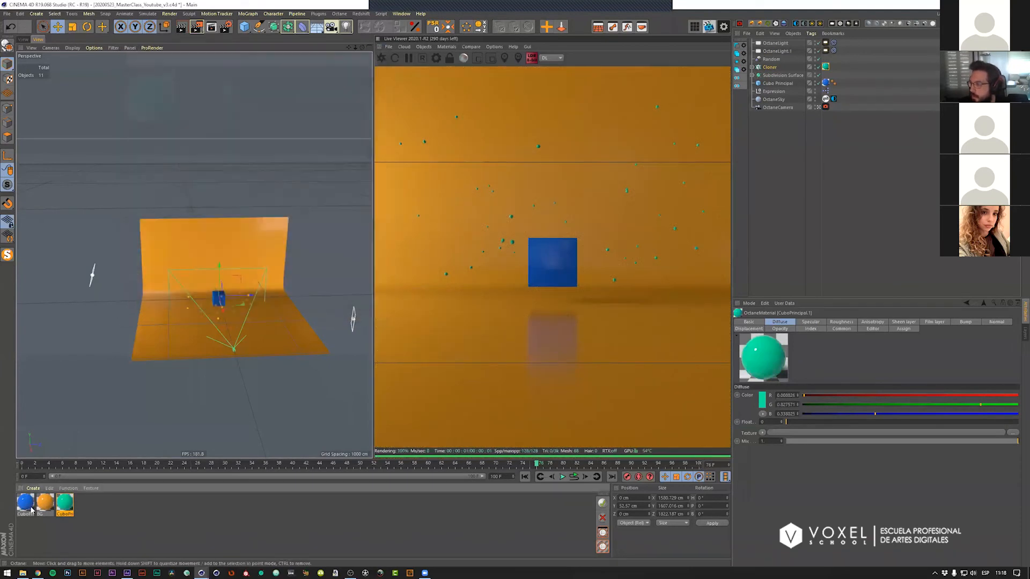
Step: Recolour the cyclorama's BG material to violet with a hue of about 258° and a slightly reduced saturation
double_click(45, 503)
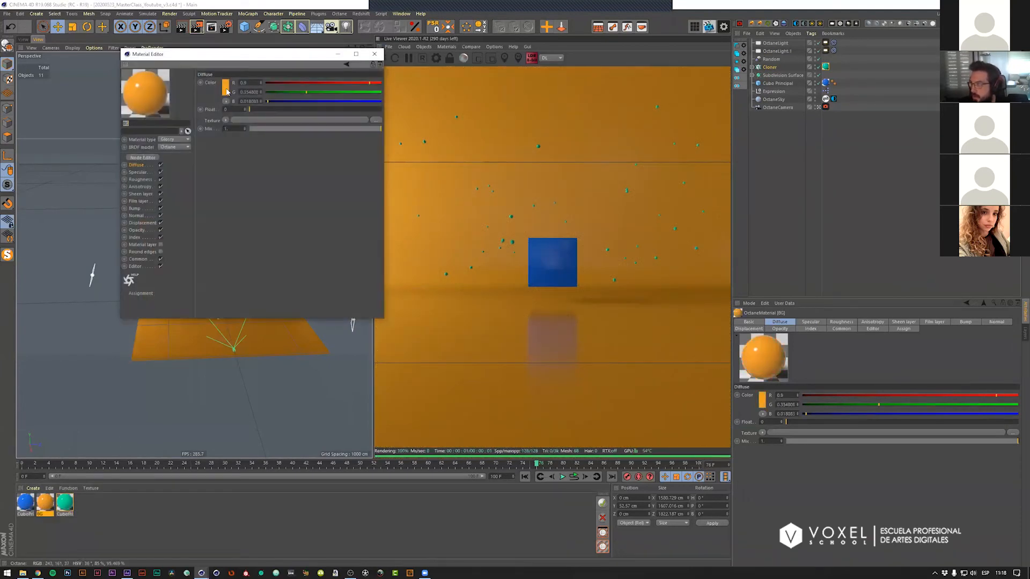
click(226, 87)
drag(210, 88, 261, 88)
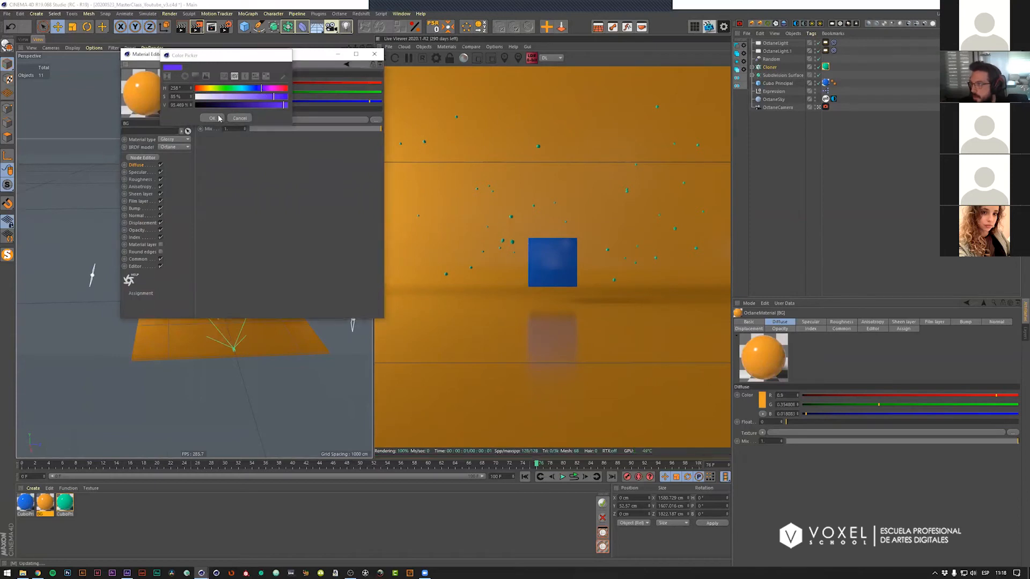
click(217, 118)
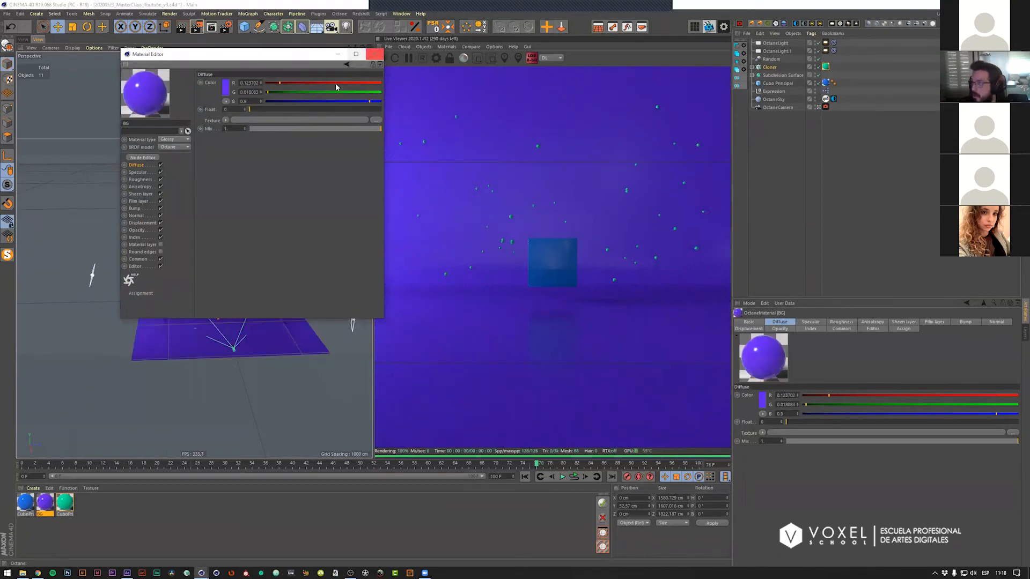
click(227, 92)
click(254, 100)
click(211, 120)
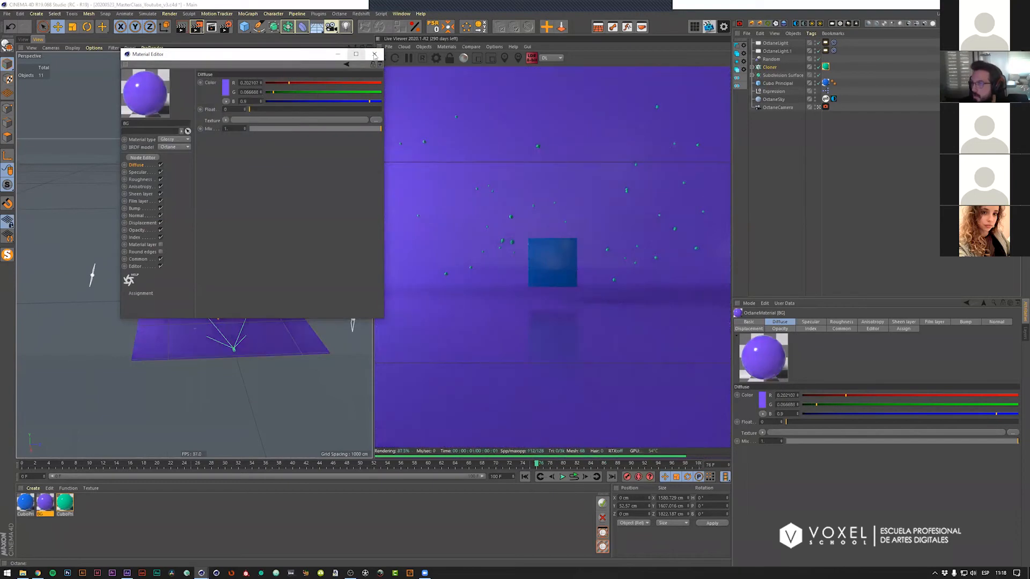
click(374, 55)
Step: Change the CubePrincipal material's diffuse colour to bright orange
click(25, 502)
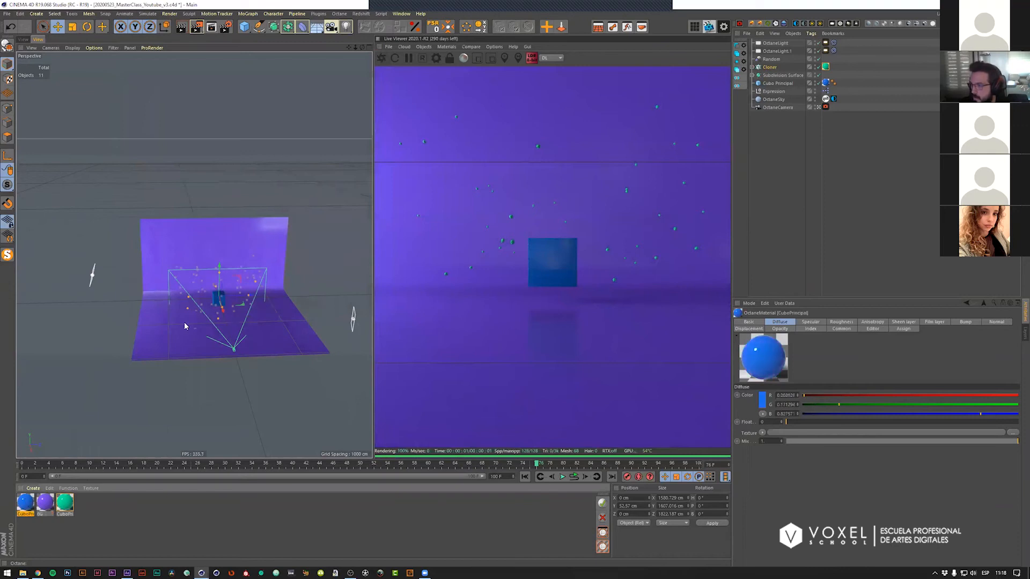
double_click(26, 501)
click(226, 90)
click(205, 87)
click(212, 117)
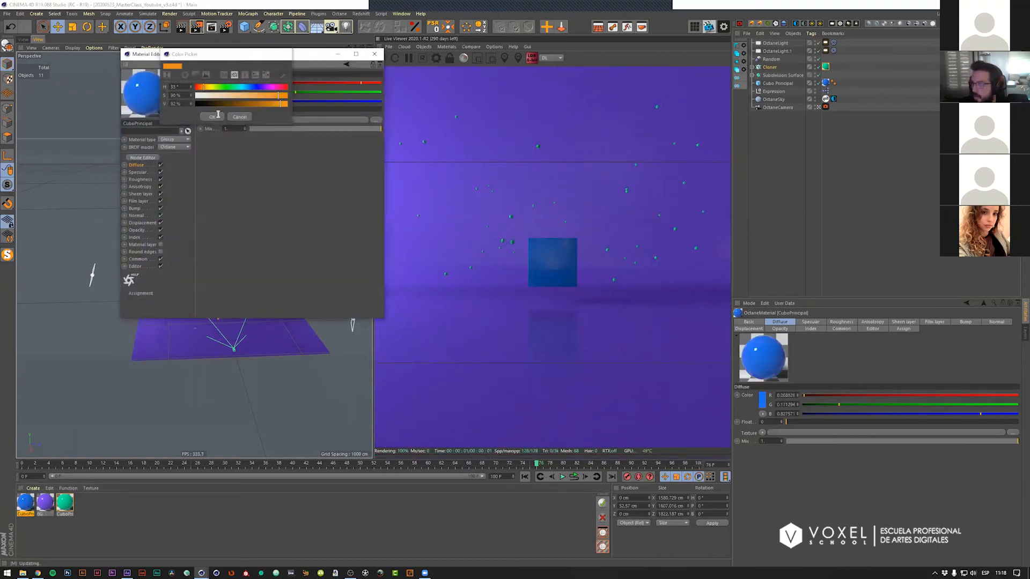
click(226, 79)
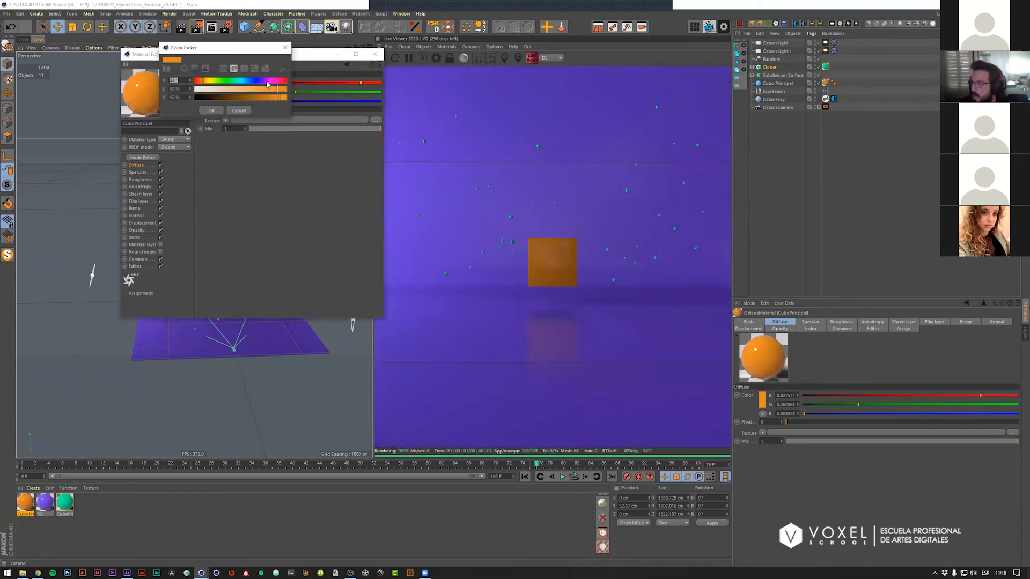
click(234, 110)
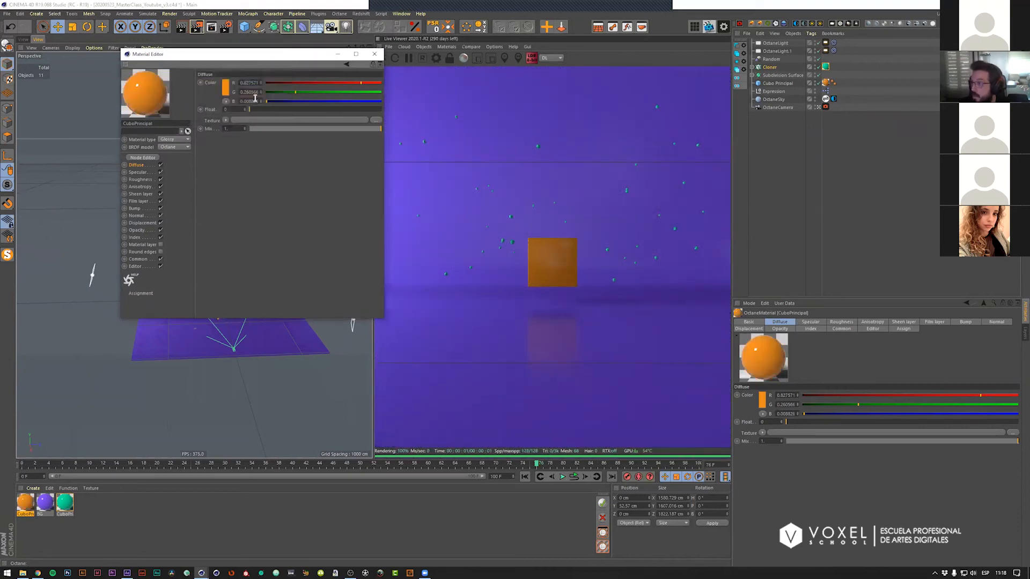
click(374, 54)
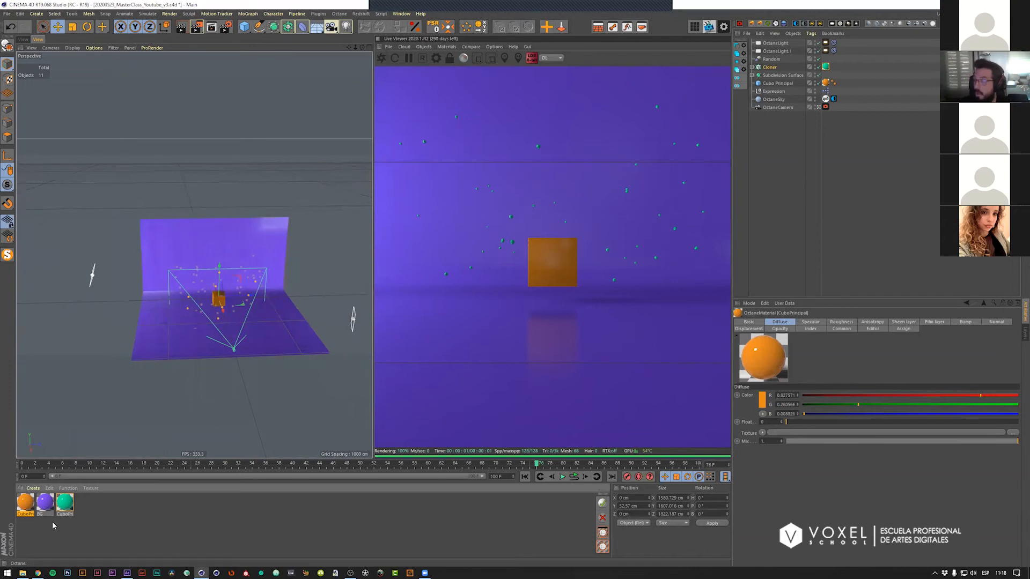
Step: Try applying the violet BG material to the cube and the backdrop, undoing each assignment
click(45, 504)
drag(45, 507, 214, 300)
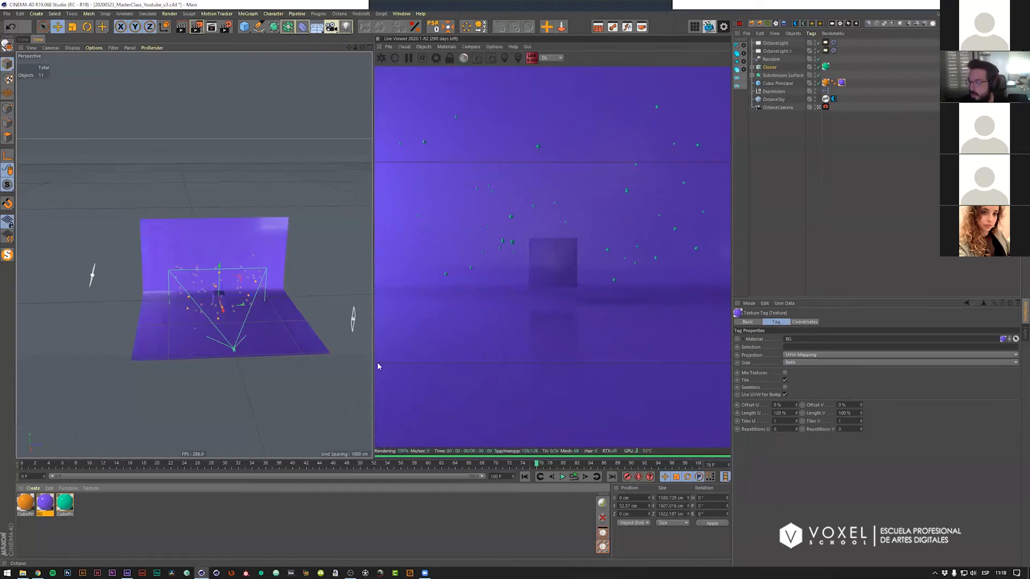
key(ctrl+z)
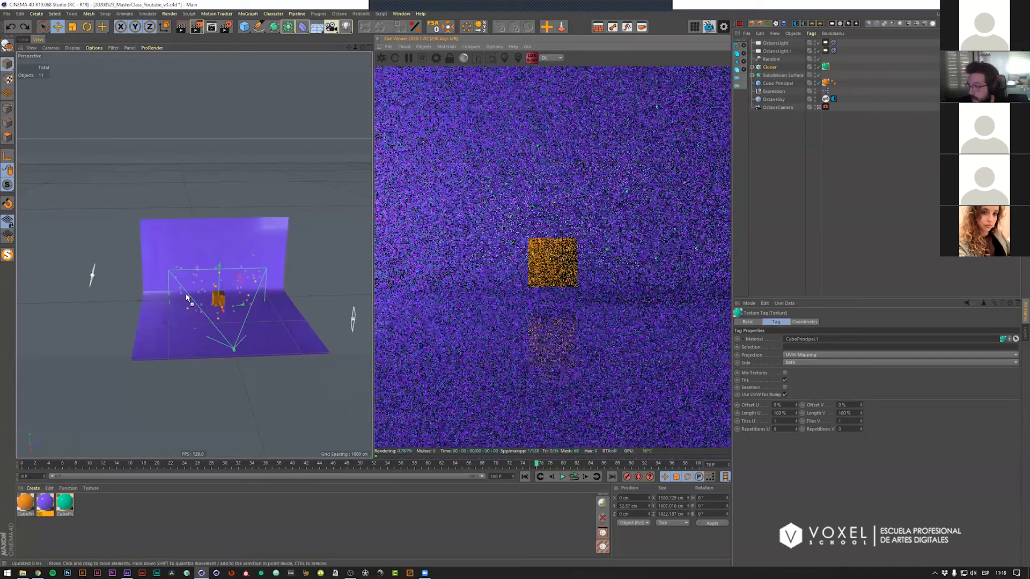
key(ctrl+y)
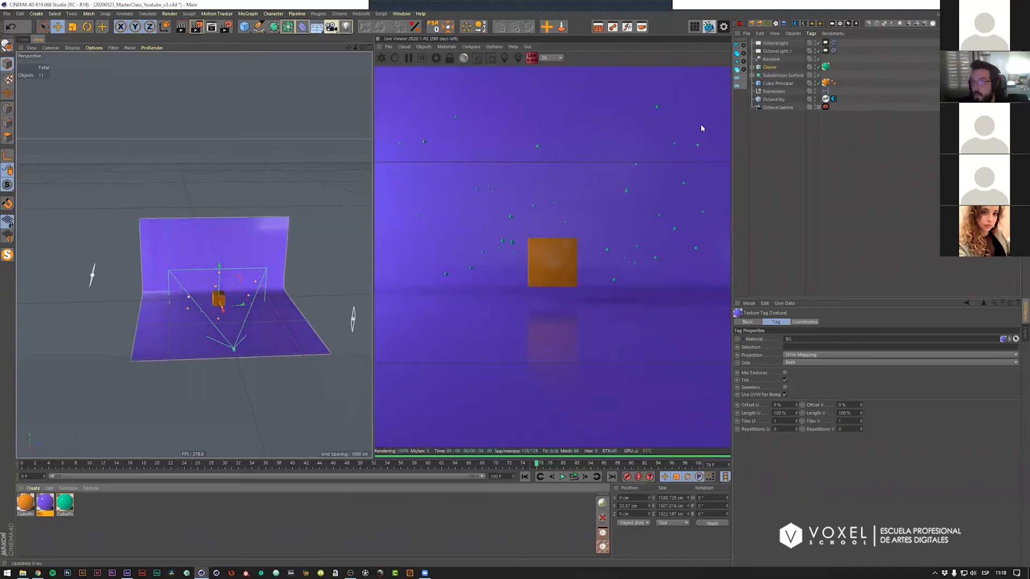
key(ctrl+z)
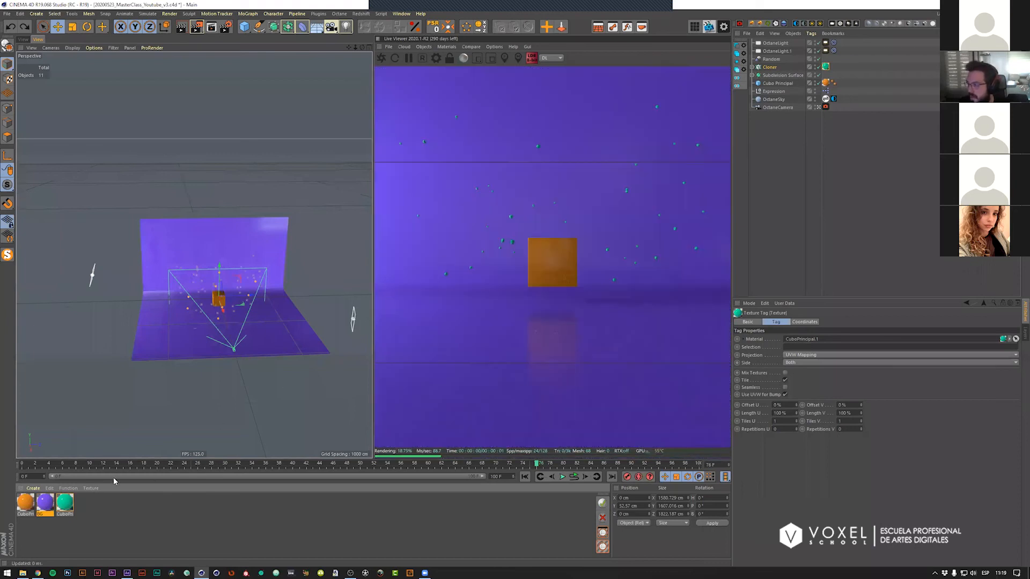
Step: Assign the violet BG material to the Cloner and the turquoise material to the cube, and go to frame 72
key(ctrl+y)
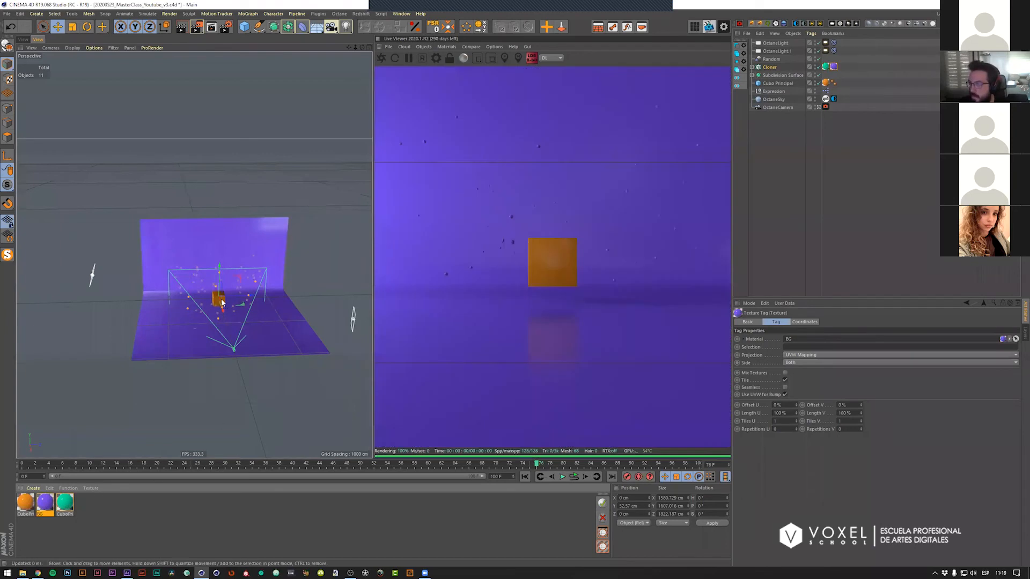
key(ctrl+z)
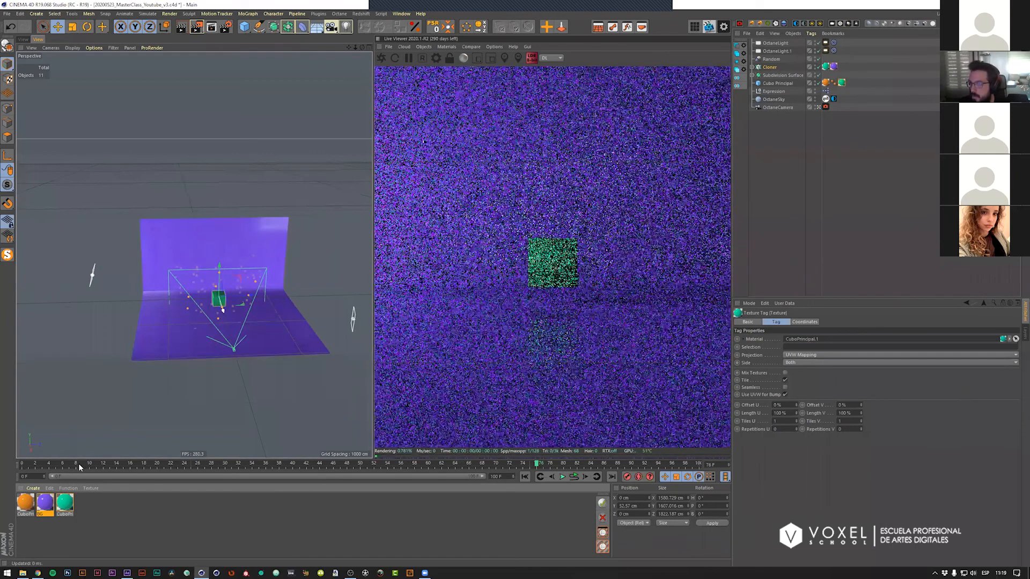
click(511, 467)
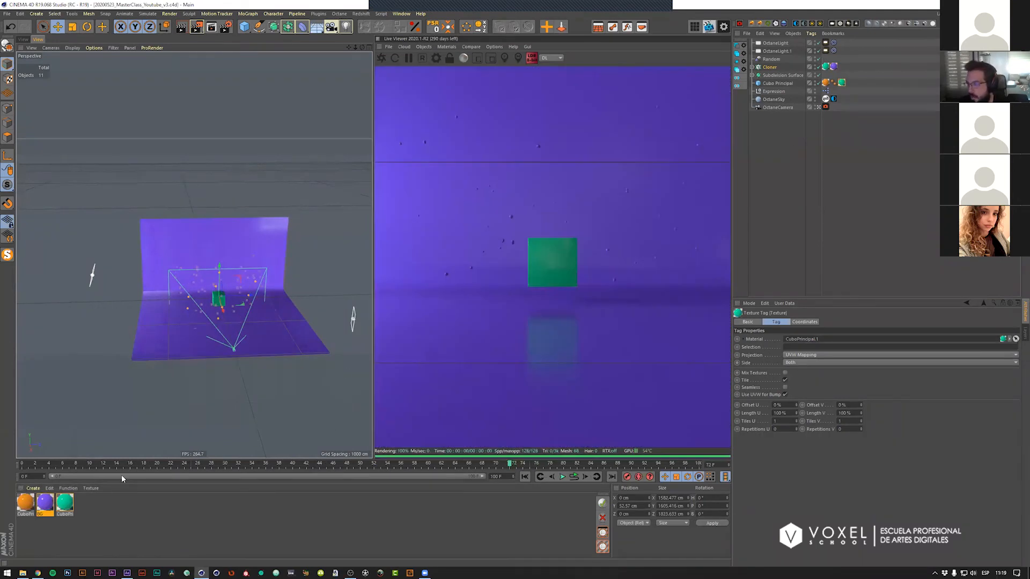
Step: Raise the turquoise material's roughness float to about 0.087
double_click(64, 503)
click(140, 180)
drag(249, 109, 260, 109)
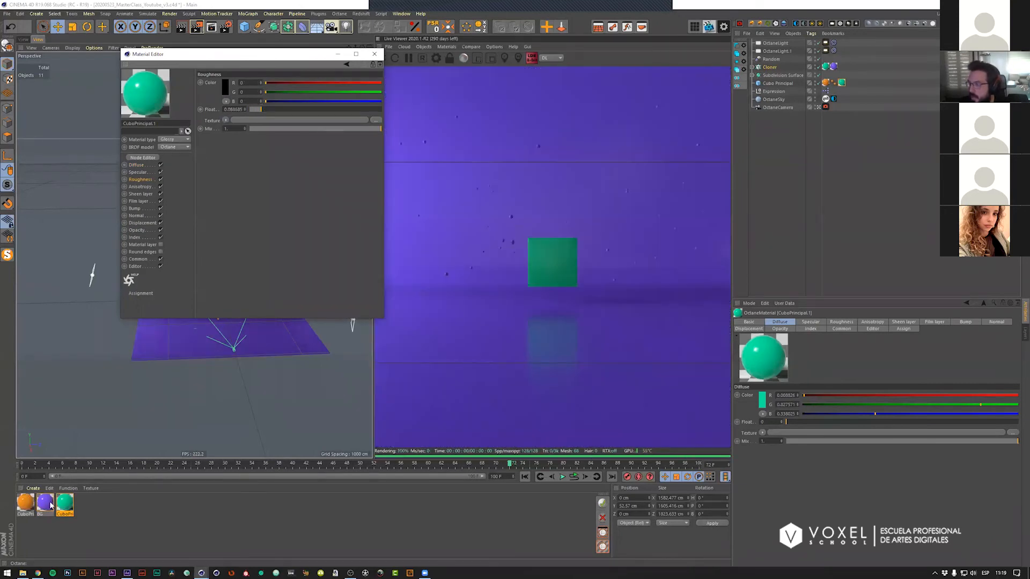
Step: Delete the orange CubePrincipal material from the scene and close the Material Editor
click(30, 502)
key(Delete)
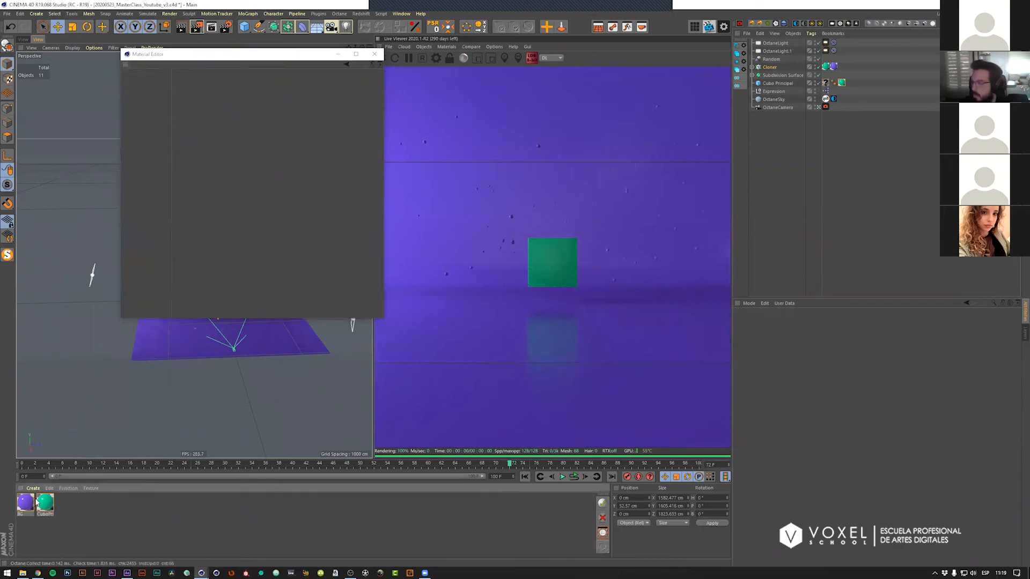
click(46, 502)
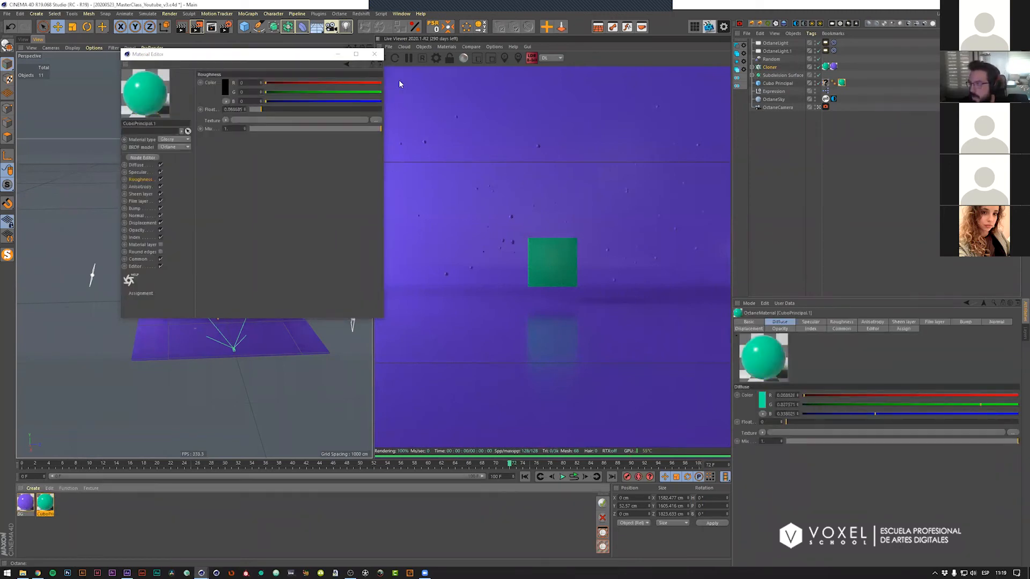
click(374, 54)
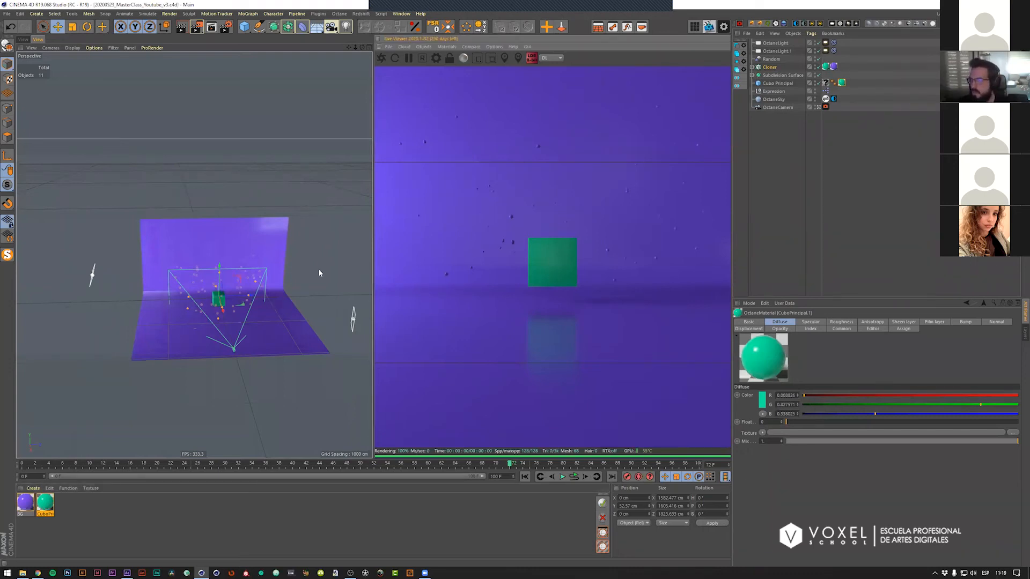
Step: Switch to File Explorer, open 01_3D > RENDERS > 20200523_MasterClass_Youtube_v1, and examine the rendered DeMain frames
click(101, 311)
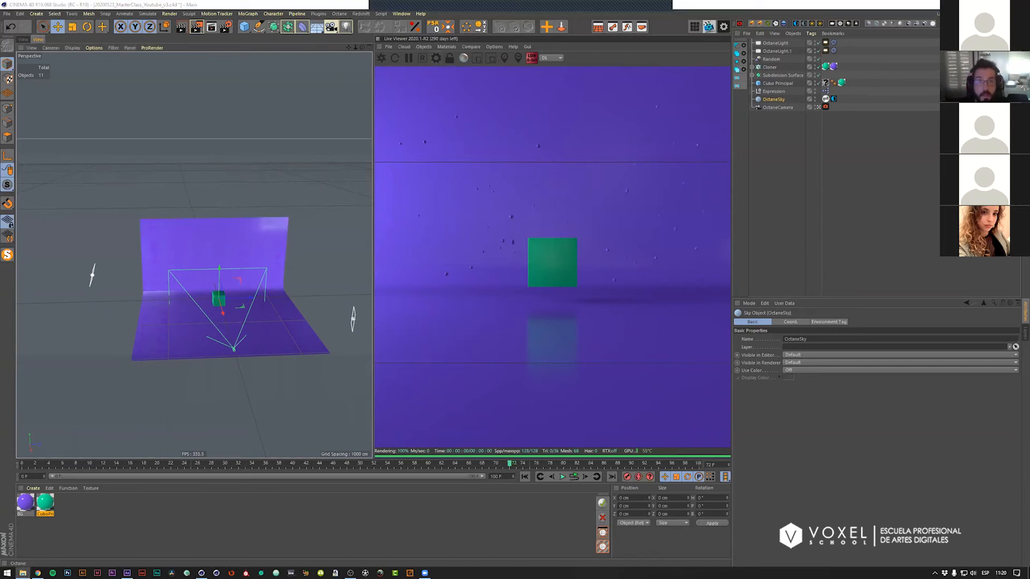
key(alt+Tab)
click(356, 62)
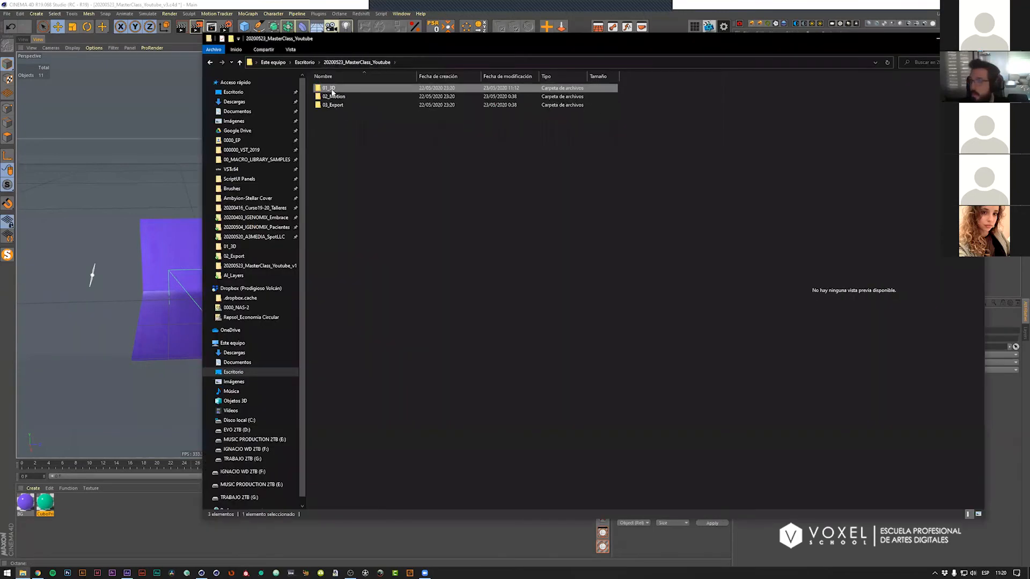
double_click(336, 90)
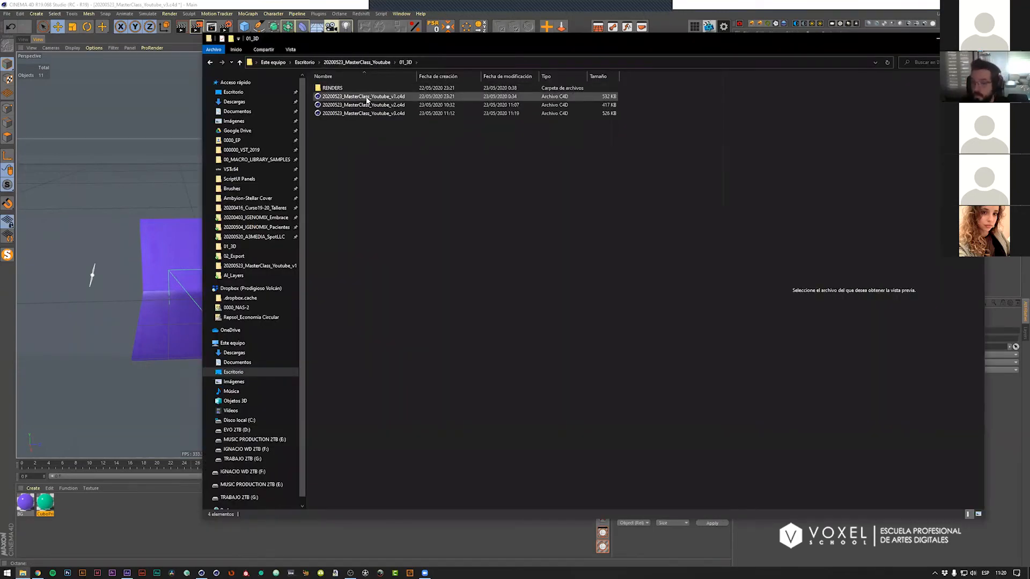
double_click(349, 89)
click(356, 89)
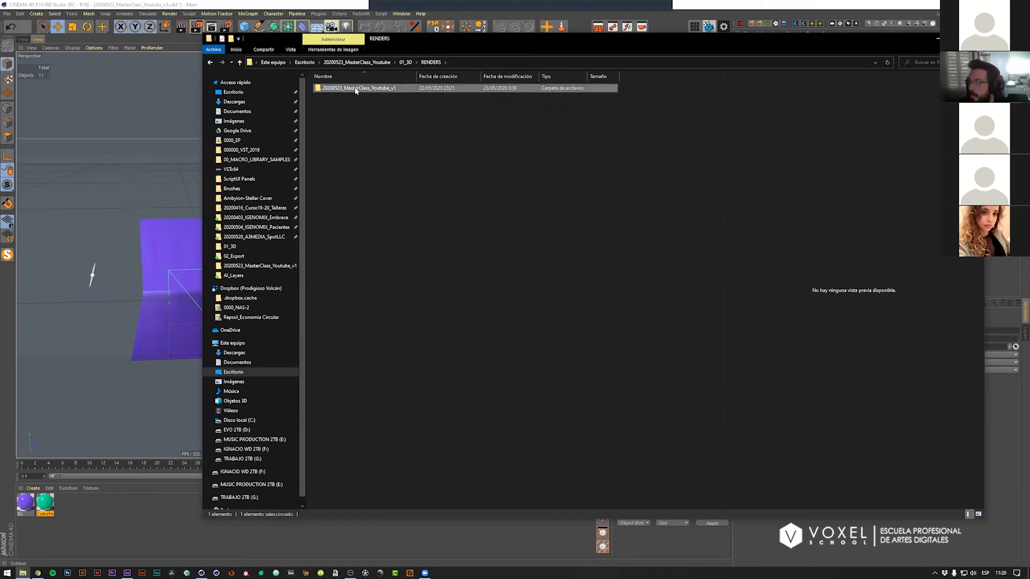
double_click(356, 90)
click(379, 147)
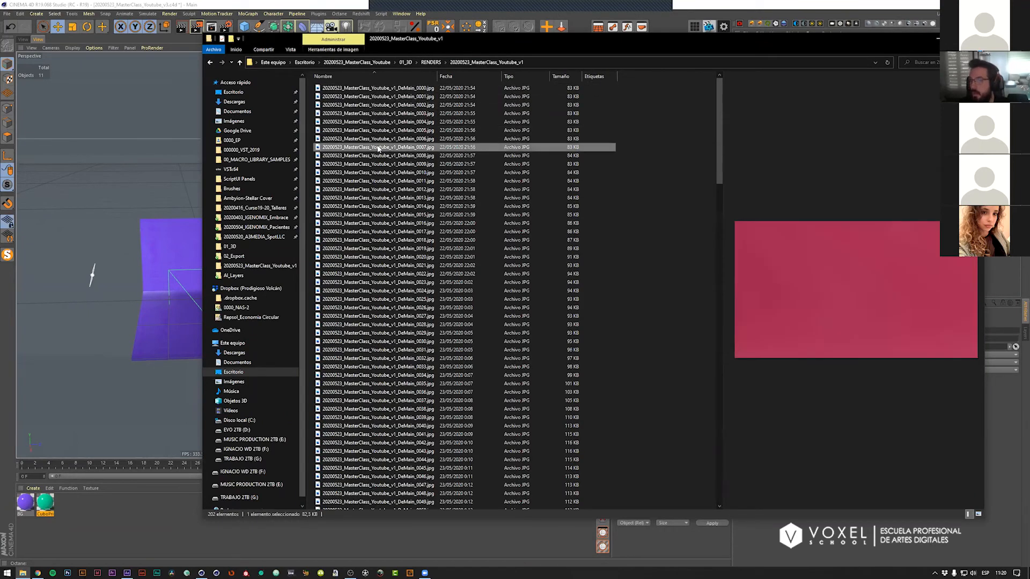
scroll(378, 149, down, 6)
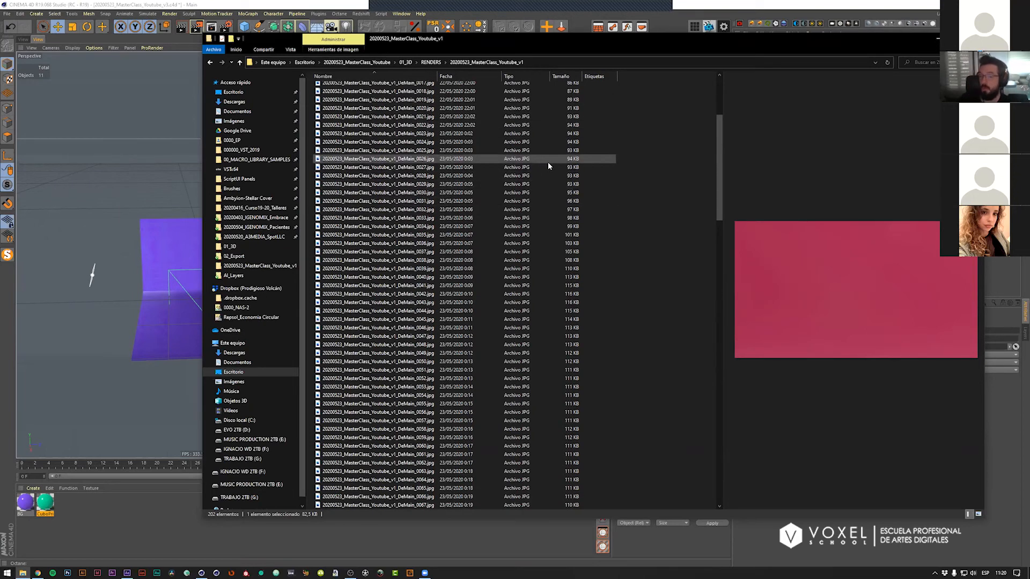
Step: Reopen the 20200523_MasterClass_Youtube_v1 render folder and look through its RLMa_1 image sequence
key(BackSpace)
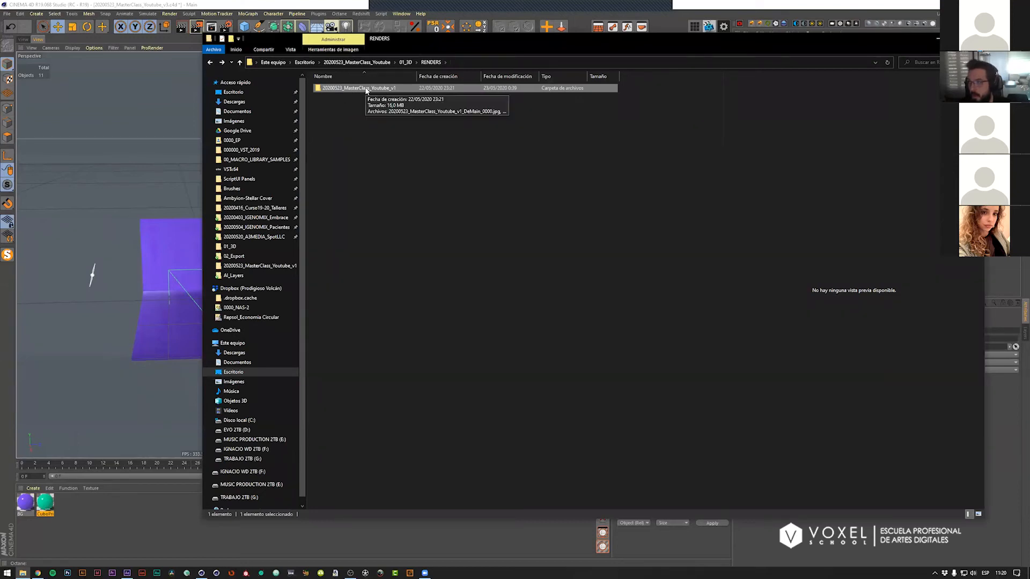
double_click(367, 92)
scroll(408, 222, down, 5)
scroll(408, 221, down, 20)
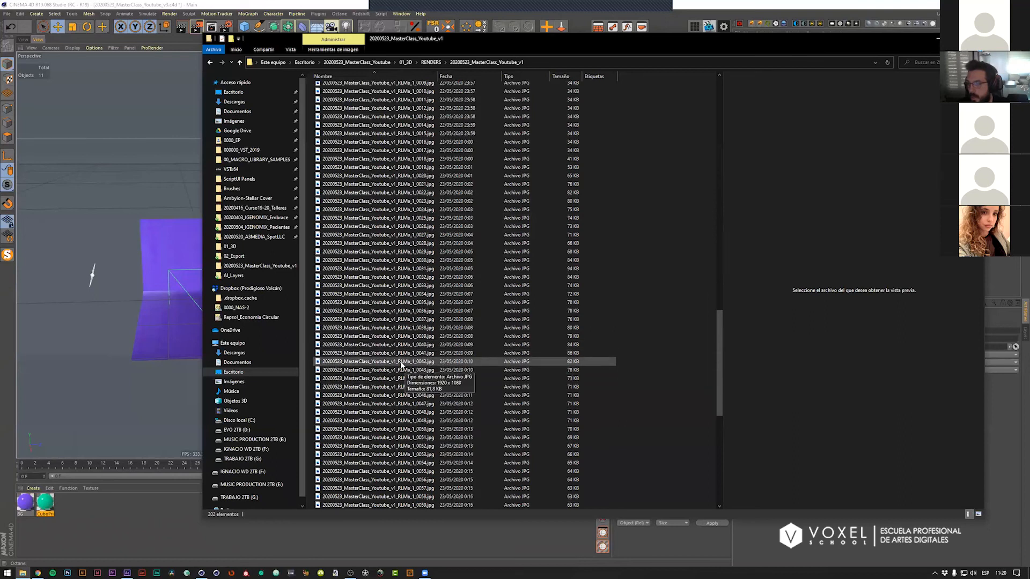
Step: Preview frame RLMa_1_0042 and the first DeMain frame, 0000, to compare the two render passes
click(406, 362)
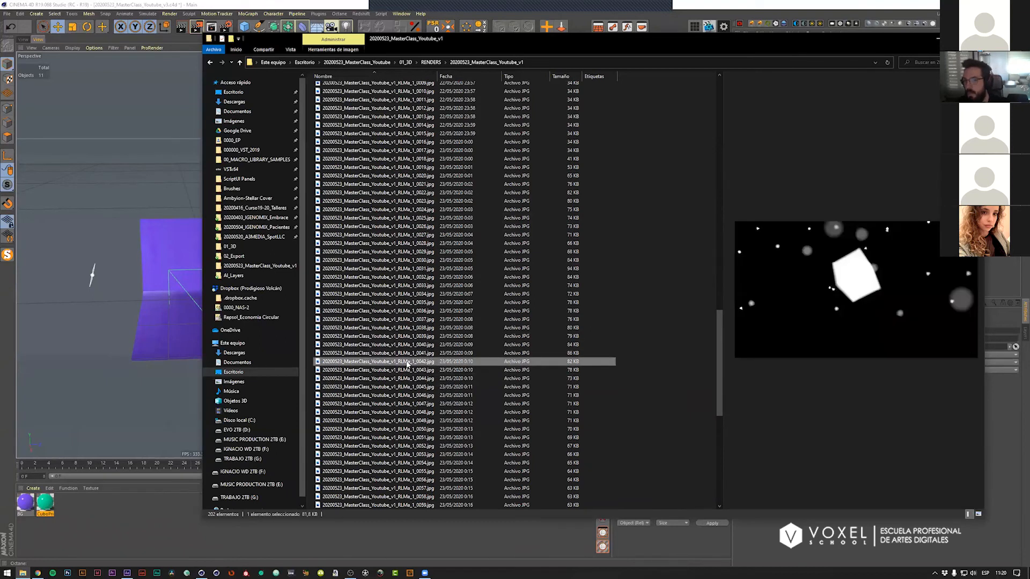
scroll(487, 237, up, 20)
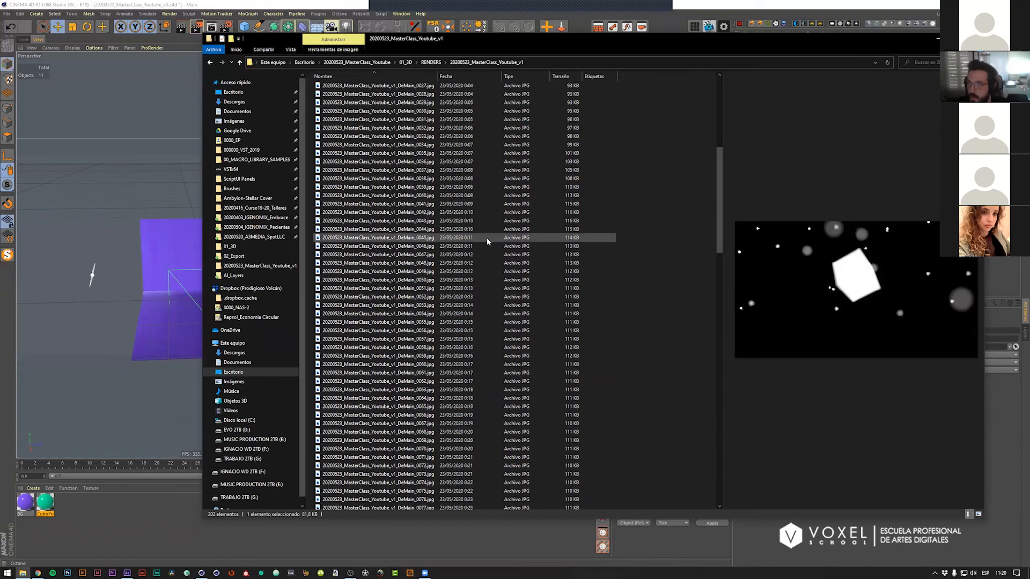
click(424, 88)
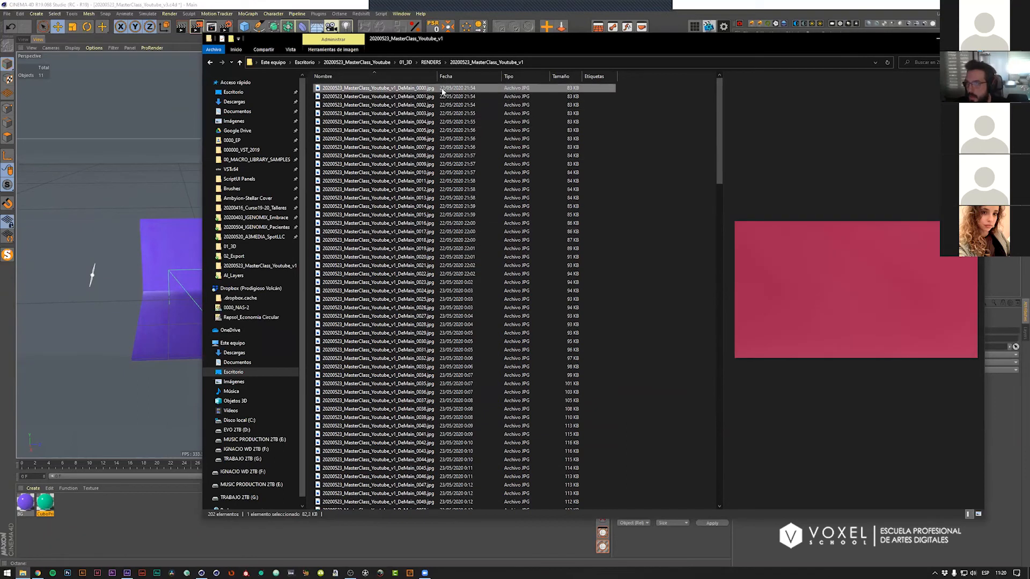
Step: Switch to the djv viewer and load the DeMain frame sequence starting from 20200523_MasterClass_Youtube_v1_DeMain_0000.jpg
click(368, 570)
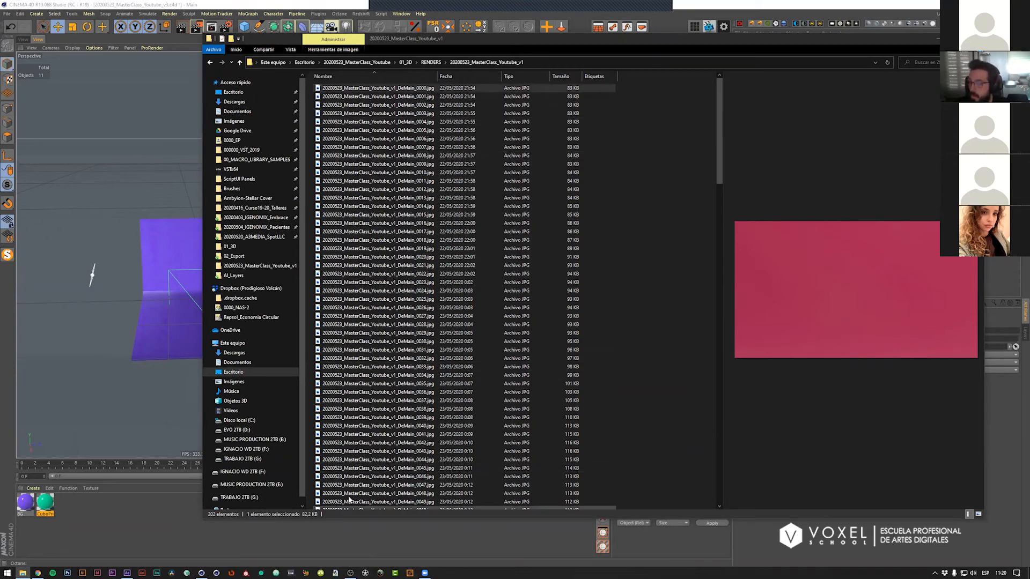
click(367, 571)
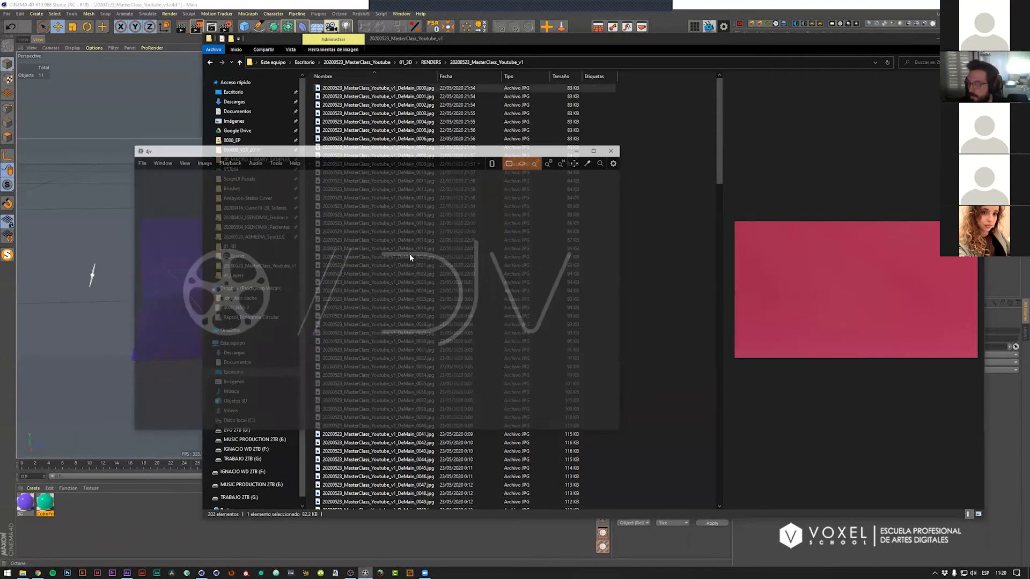
drag(394, 91, 413, 292)
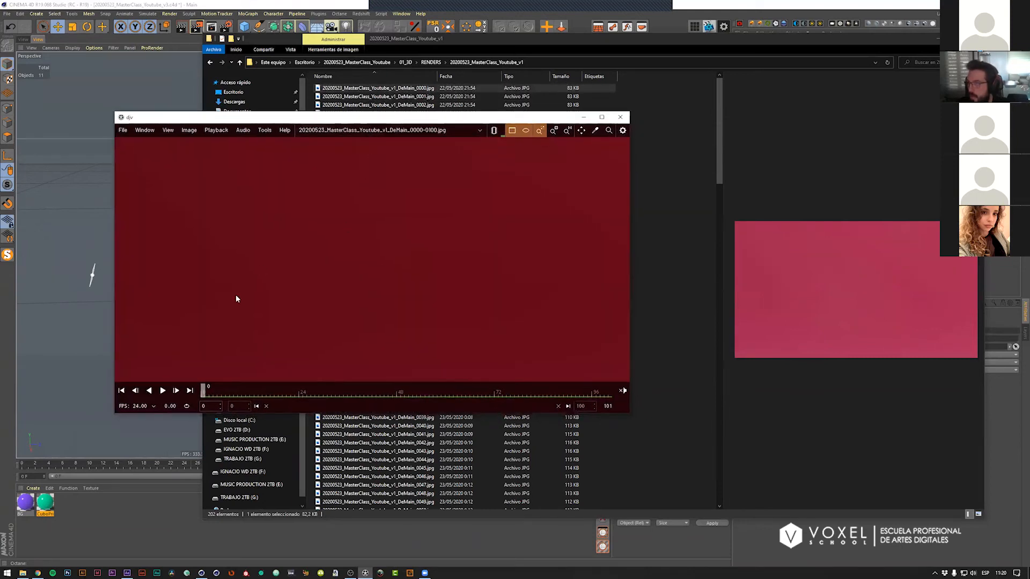
Step: Play back the DeMain sequence, stop playback, and return to the Cinema 4D scene
click(163, 394)
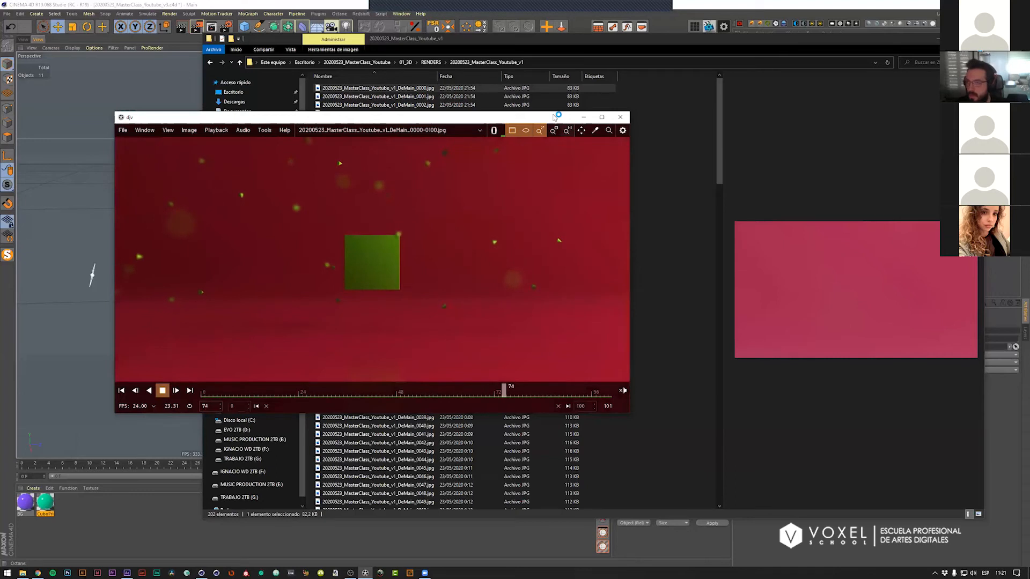
drag(553, 118, 558, 142)
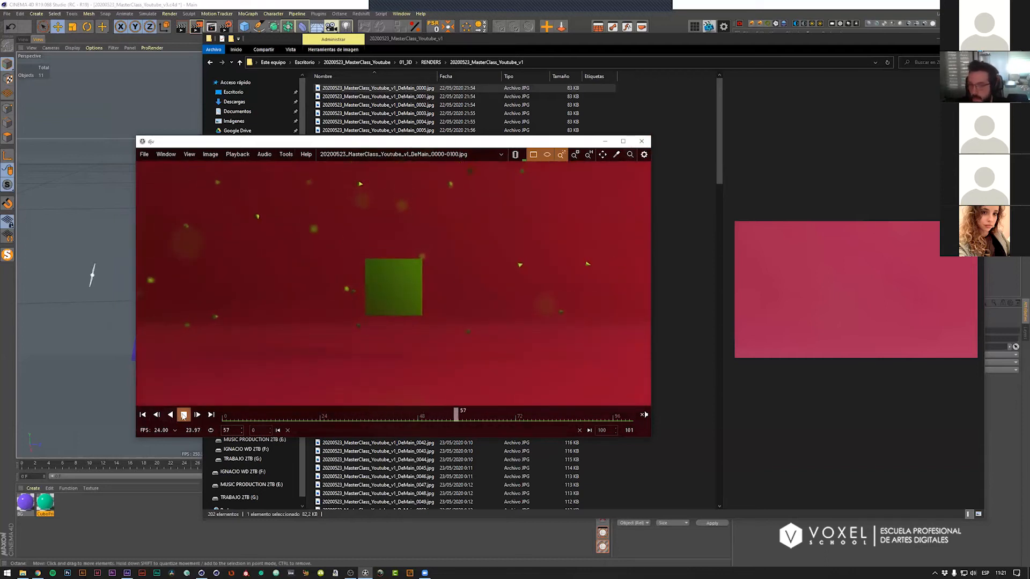
click(183, 415)
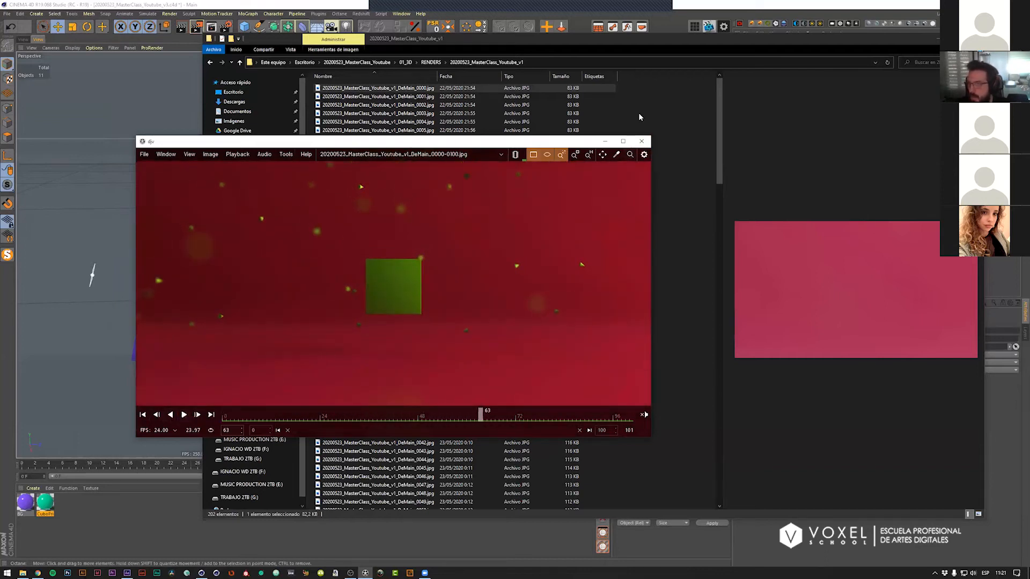
click(889, 52)
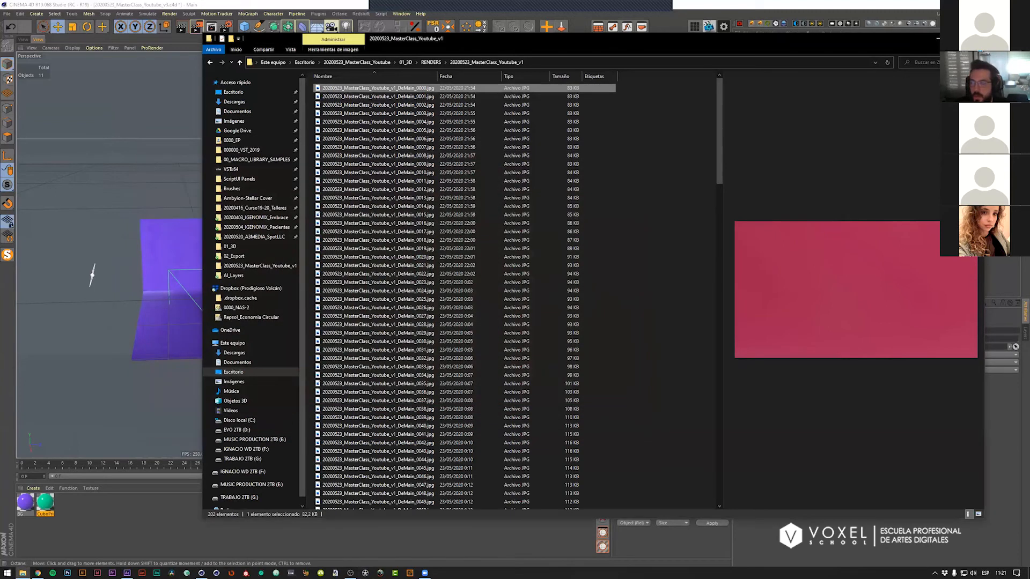
click(939, 38)
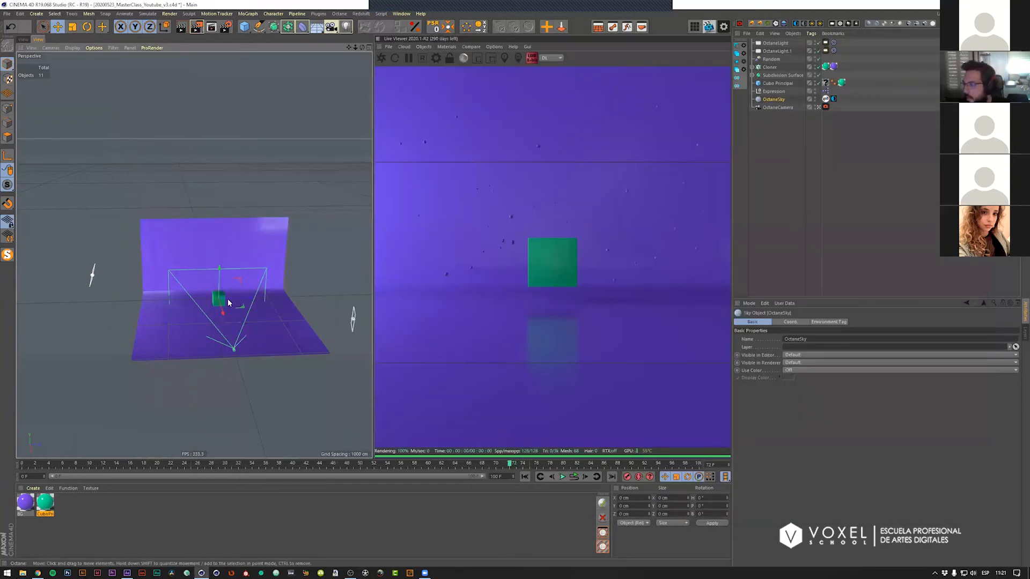
Step: Delete the leftover first tag from the Cube Principal object
alt+right_drag(228, 299, 325, 275)
alt+drag(166, 294, 168, 290)
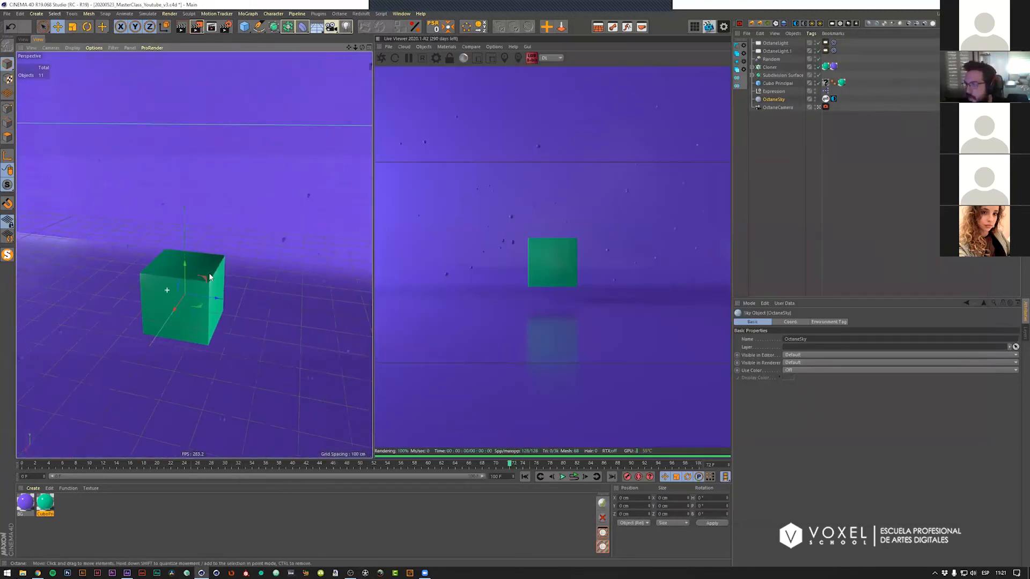
alt+right_drag(168, 290, 168, 295)
alt+drag(168, 295, 198, 290)
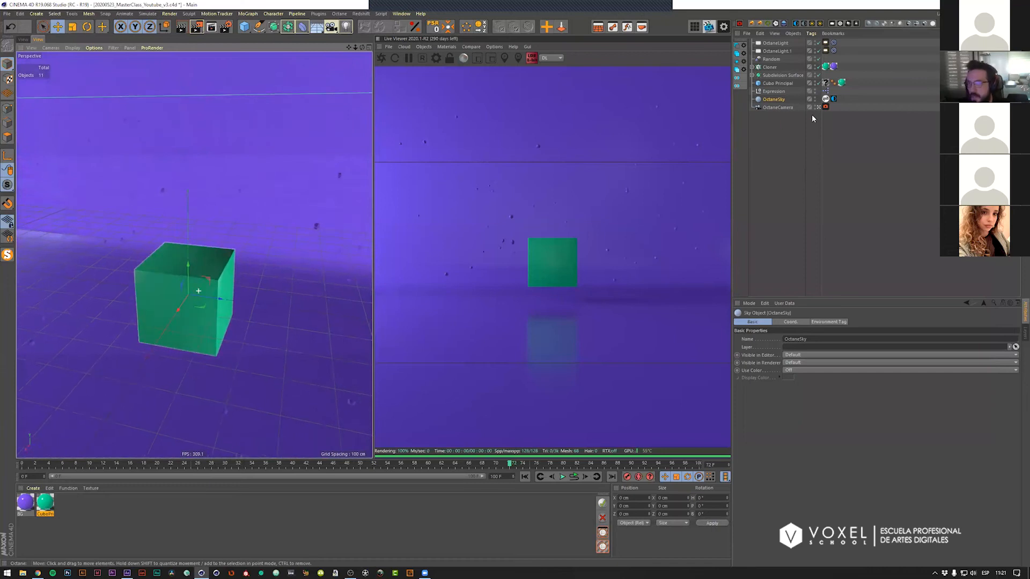
click(826, 84)
key(Delete)
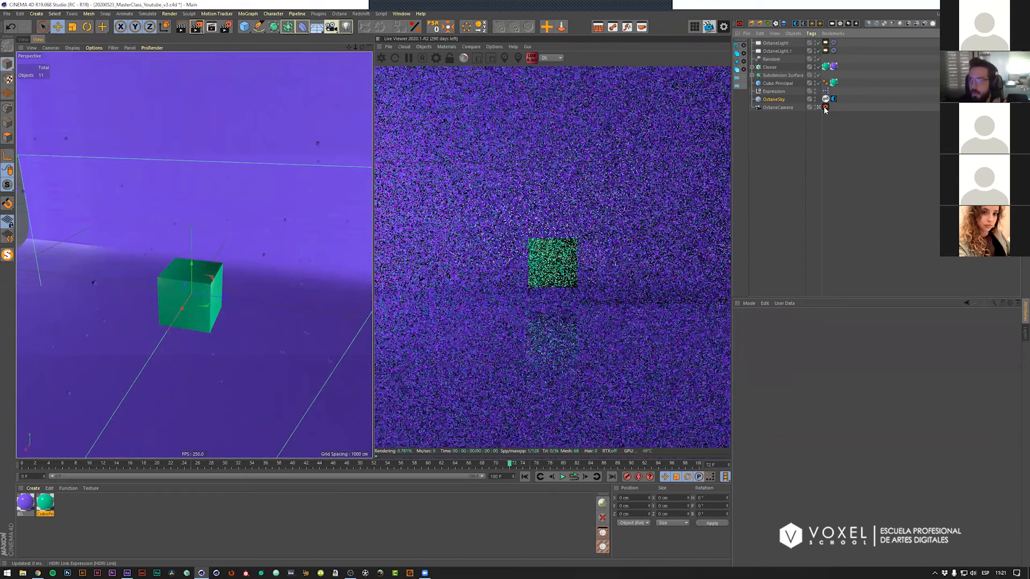
Step: Turn off auto focus in the OctaneCamera tag's depth of field settings and set the aperture to 50 cm
click(825, 107)
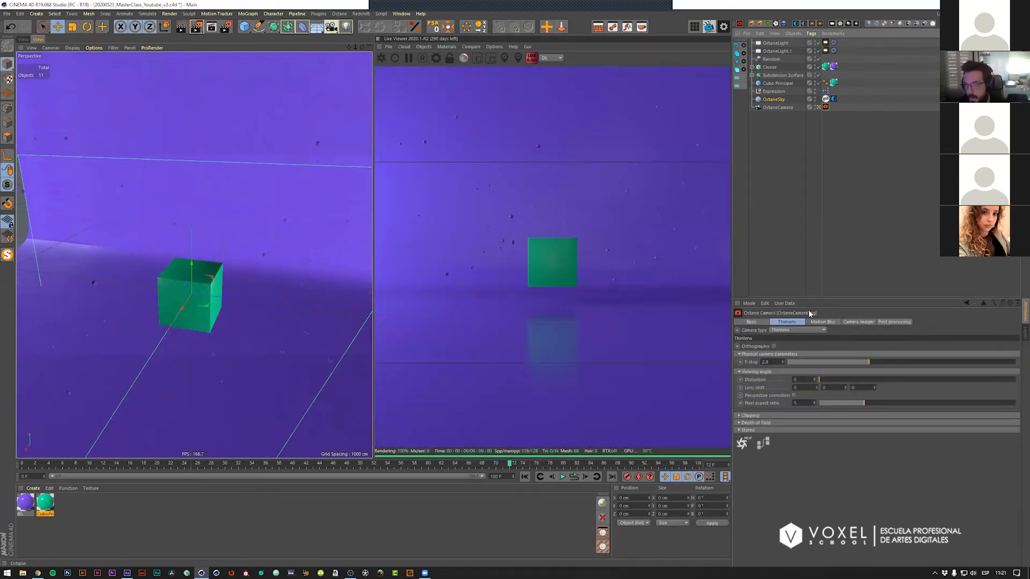
click(740, 423)
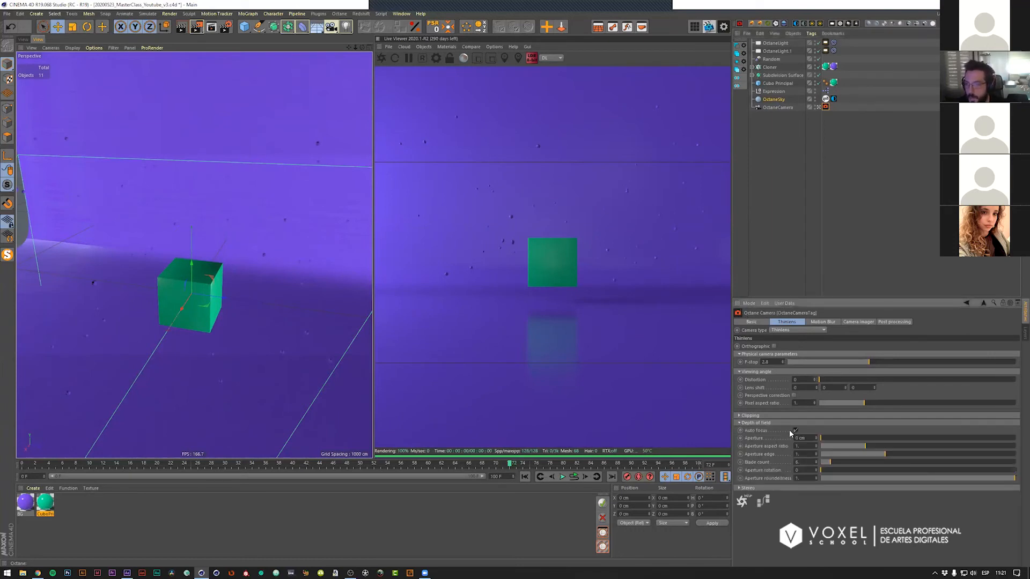
click(795, 431)
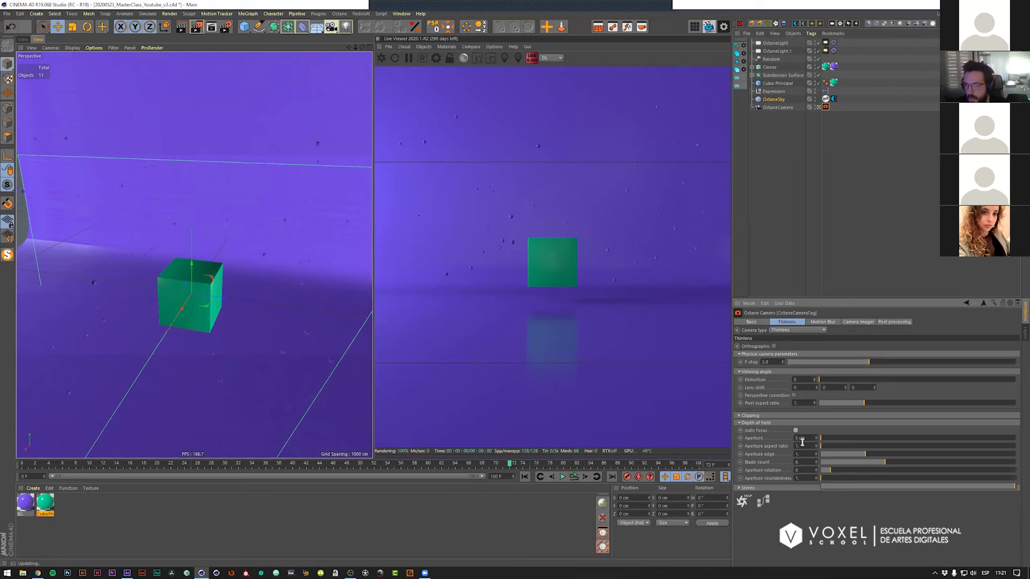
drag(808, 446, 775, 446)
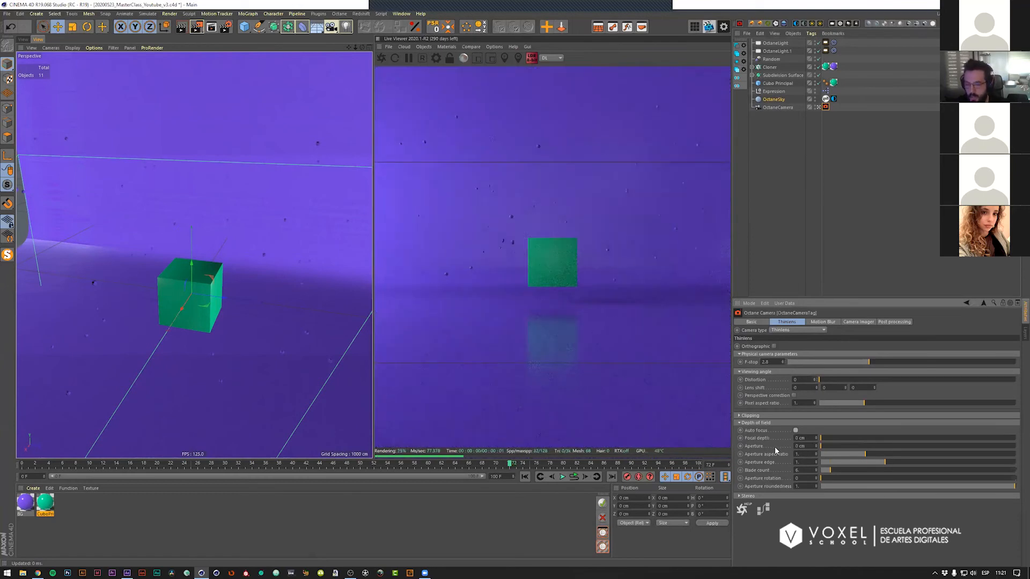
text(5)
key(Return)
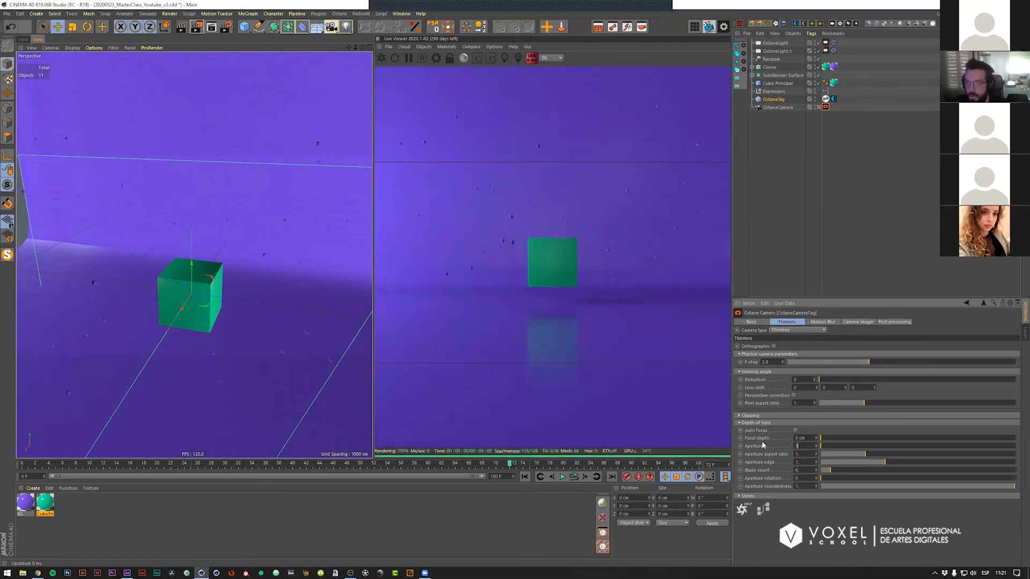
text(50)
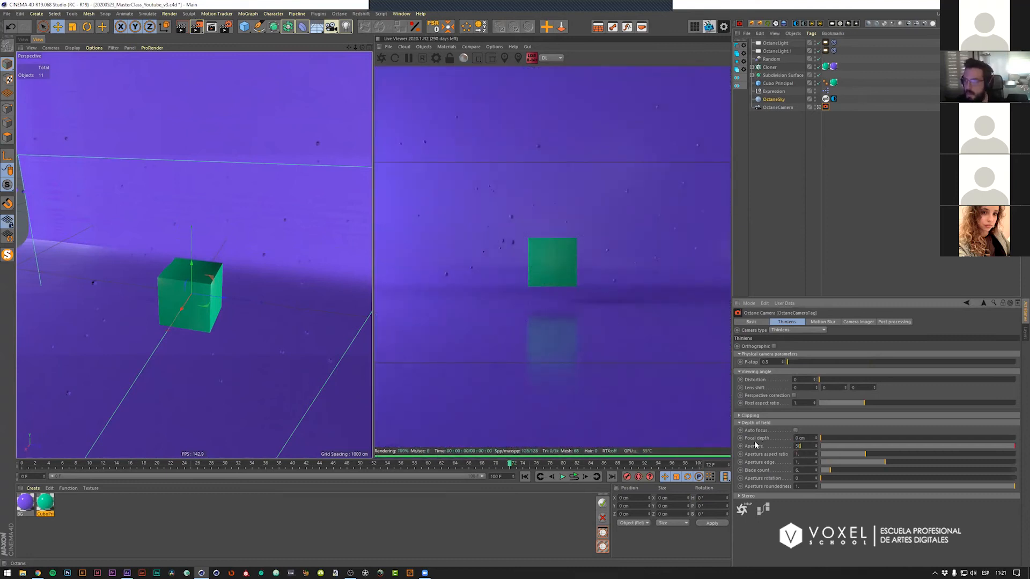
key(Return)
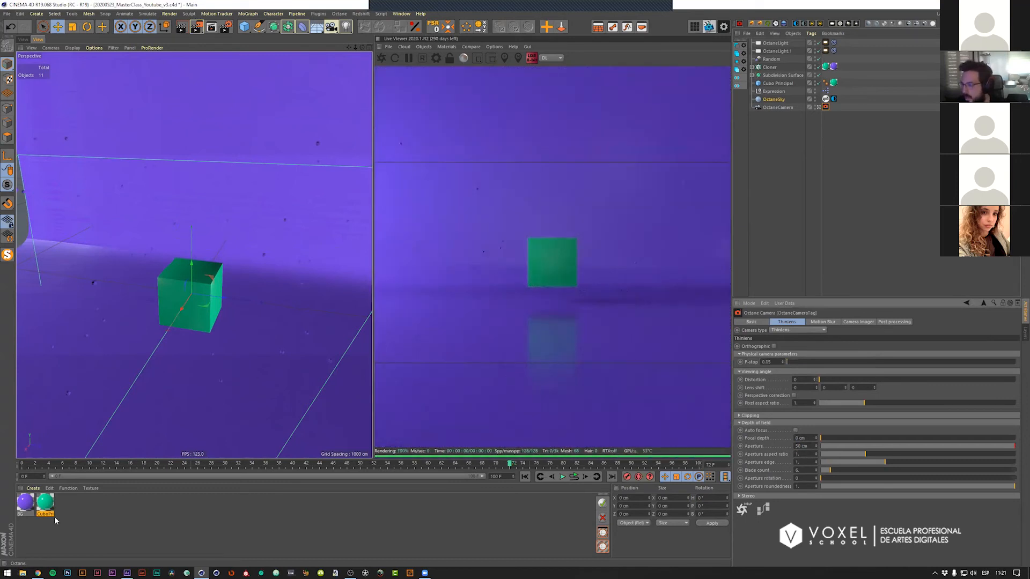
Step: Apply the turquoise CubePrincipal.1 material to the Cloner and leave it as the Cloner's only material tag
drag(45, 504, 773, 69)
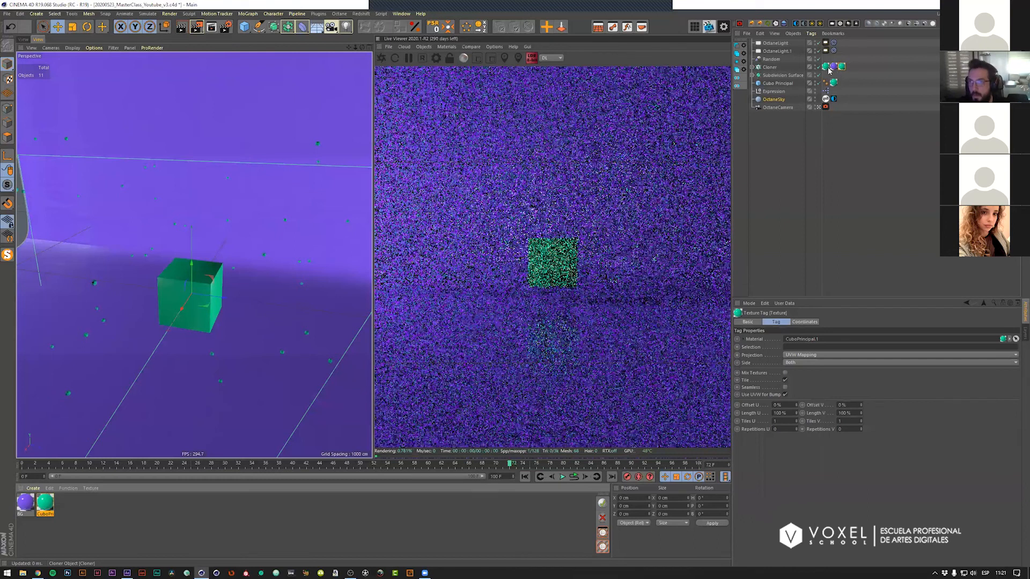
key(ctrl+z)
key(ctrl+z)
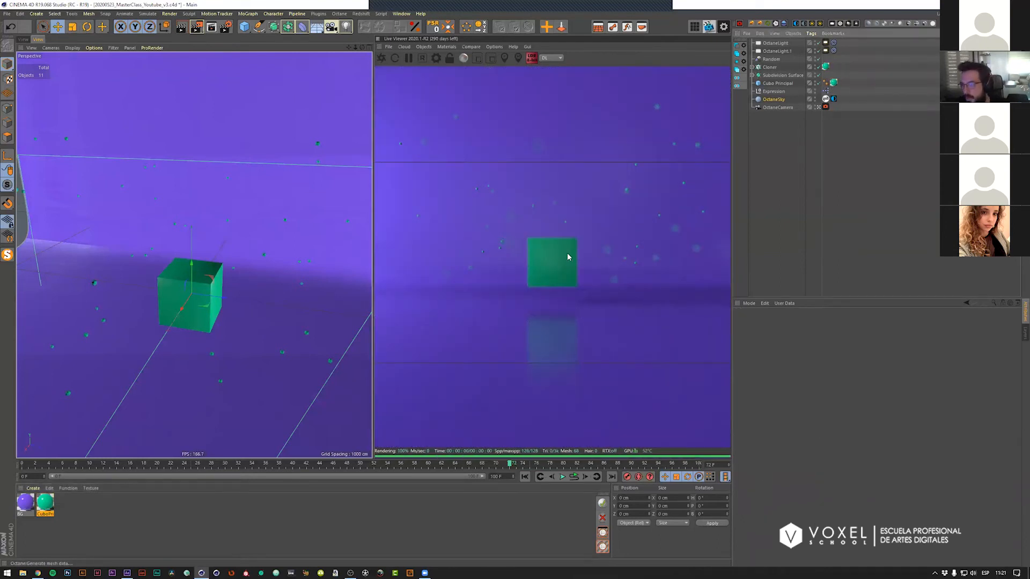
Step: Open the OctaneCamera's tag settings and pick the main cube in the live render as the depth-of-field focus point
click(778, 107)
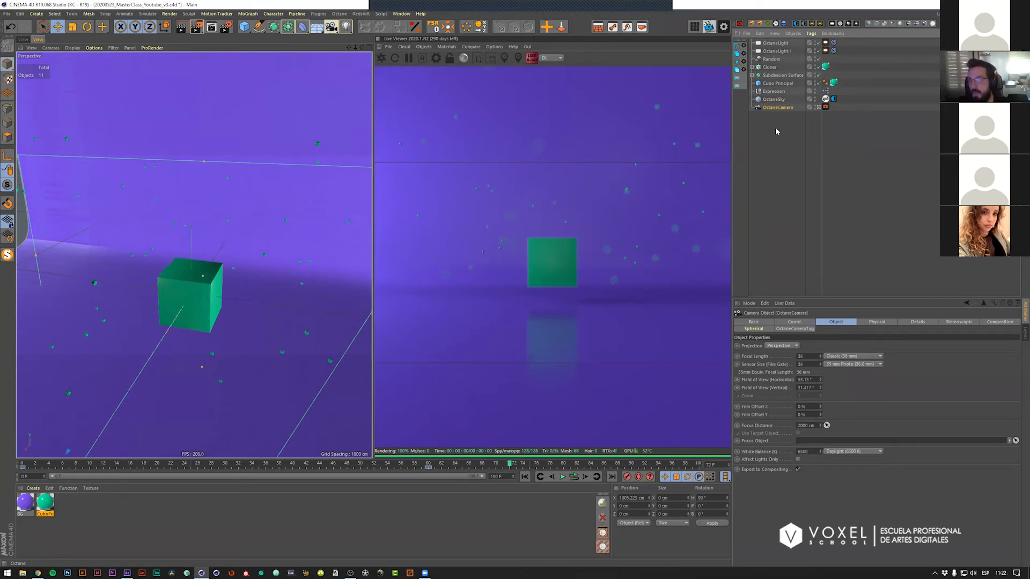
click(826, 107)
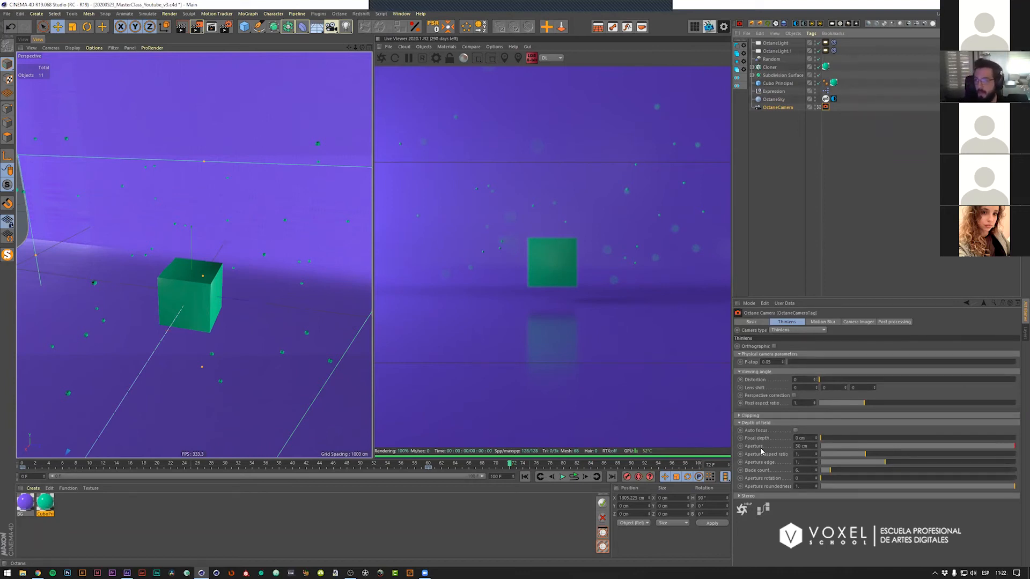
mouse_move(226, 294)
alt+mouse_down()
mouse_move(164, 293)
mouse_move(210, 297)
alt+mouse_up()
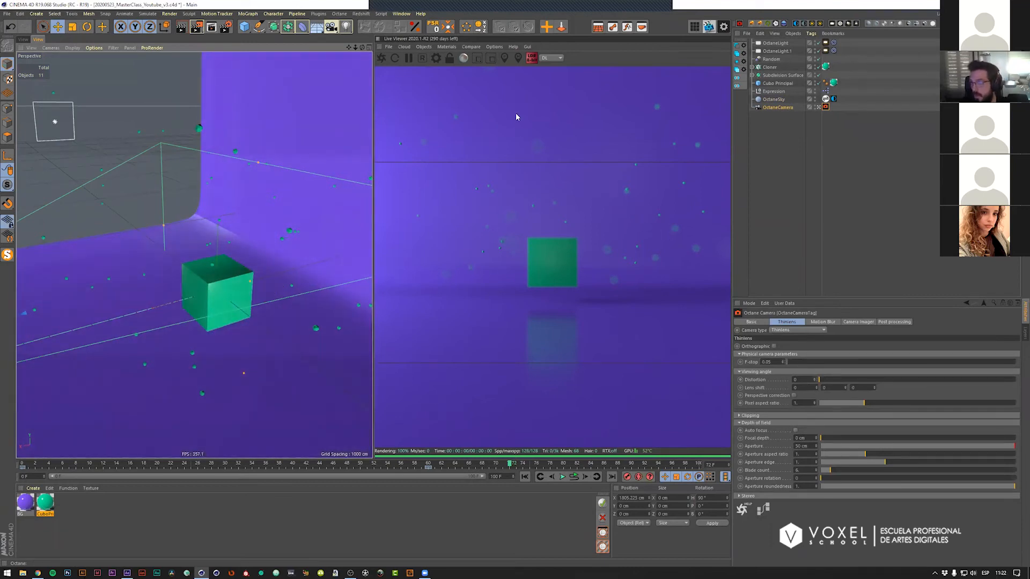
click(504, 58)
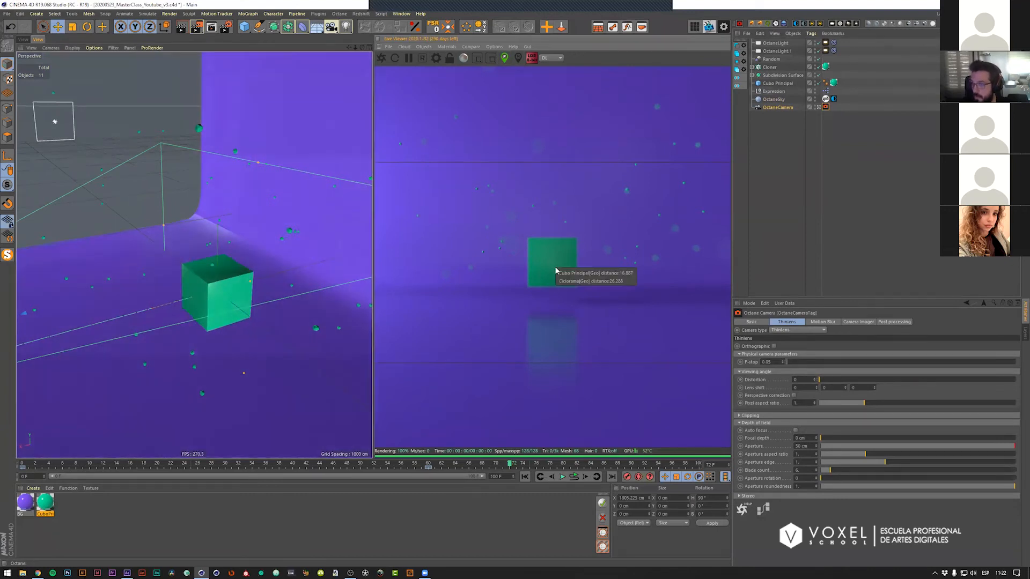
click(574, 271)
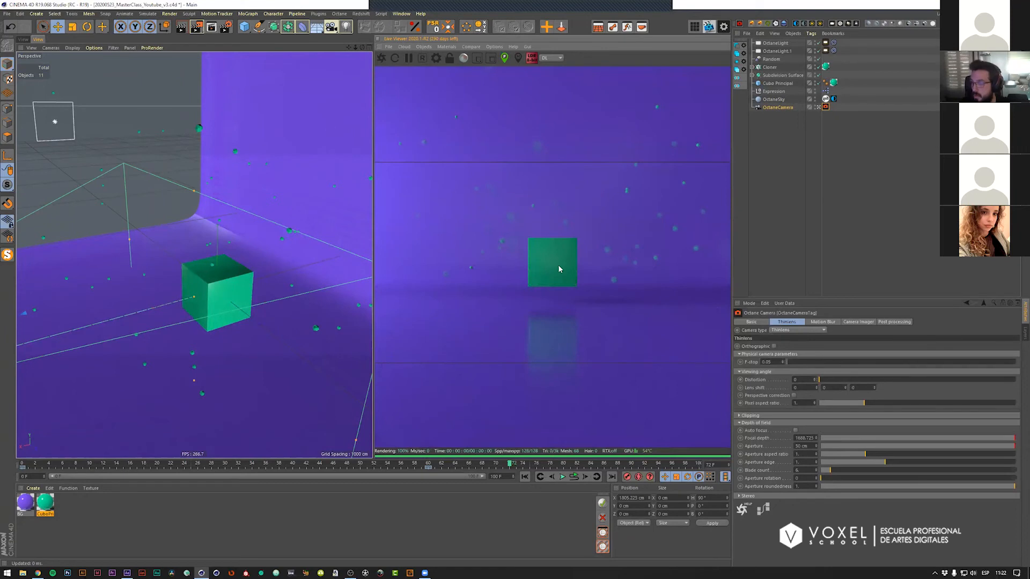
Step: Set the Octane camera tag's depth-of-field aperture, trying 5 cm and settling on 15 cm
alt+drag(247, 273, 175, 274)
scroll(195, 281, down, 3)
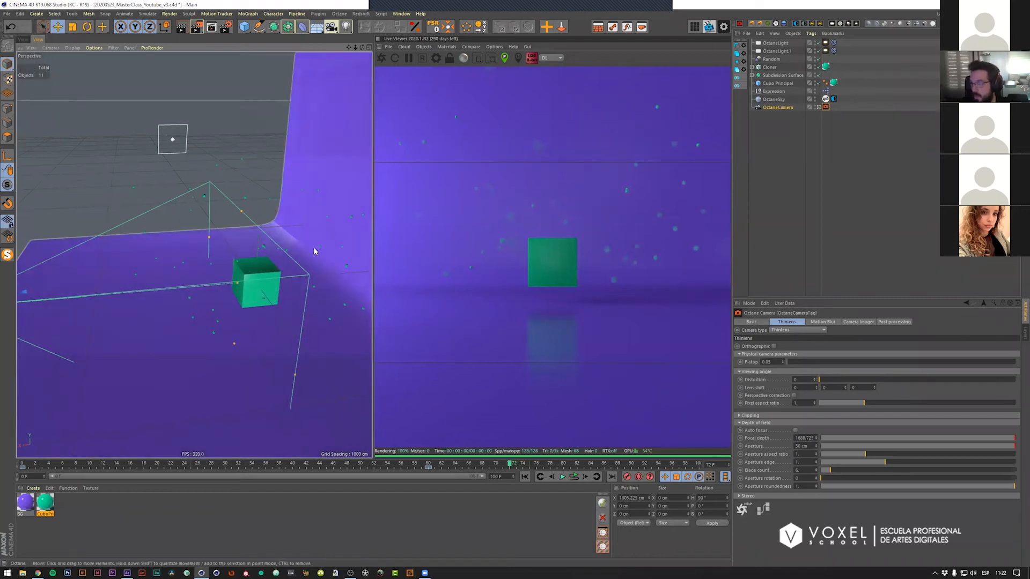
click(804, 446)
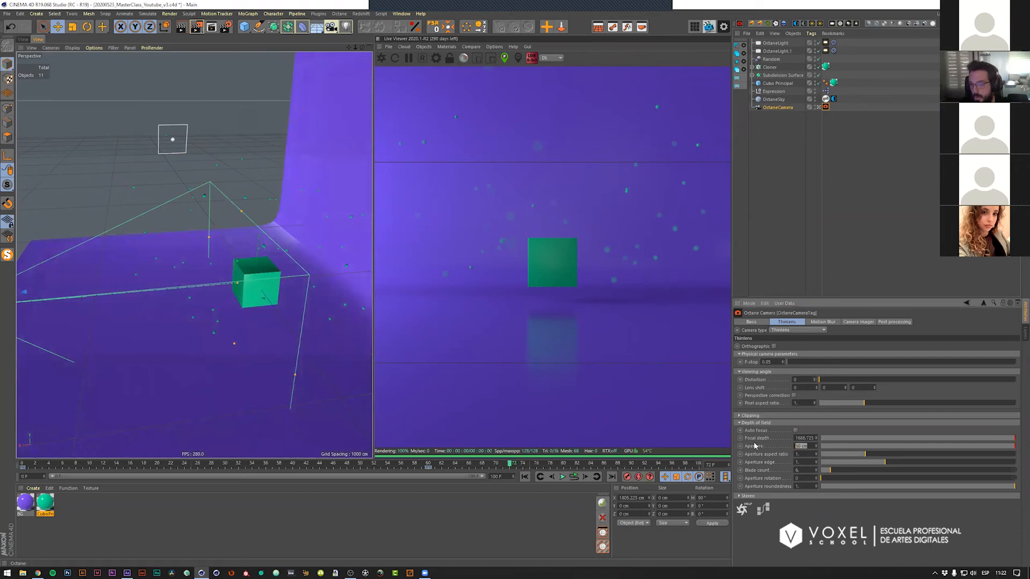
text(5)
key(Return)
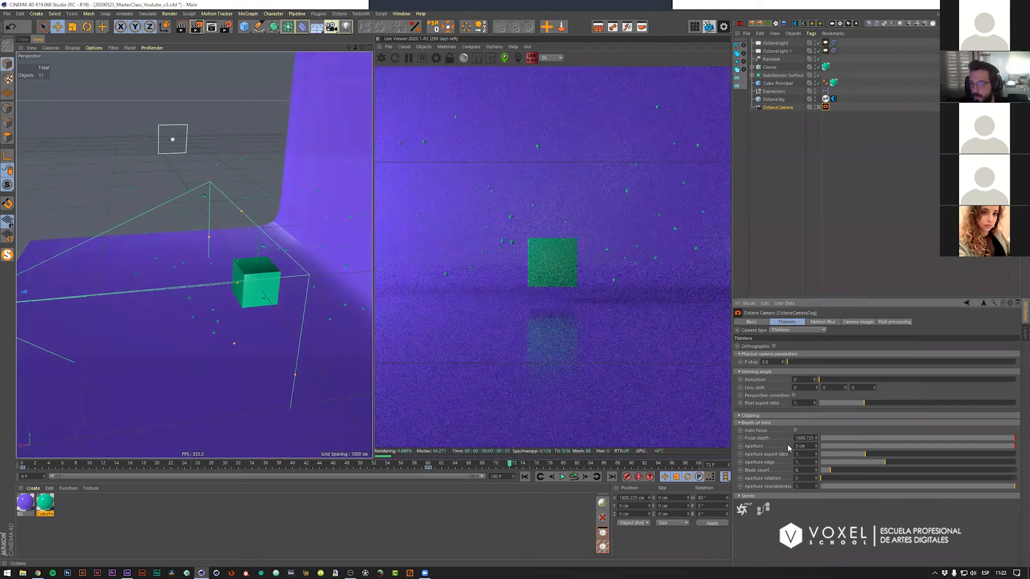
text(15)
key(Return)
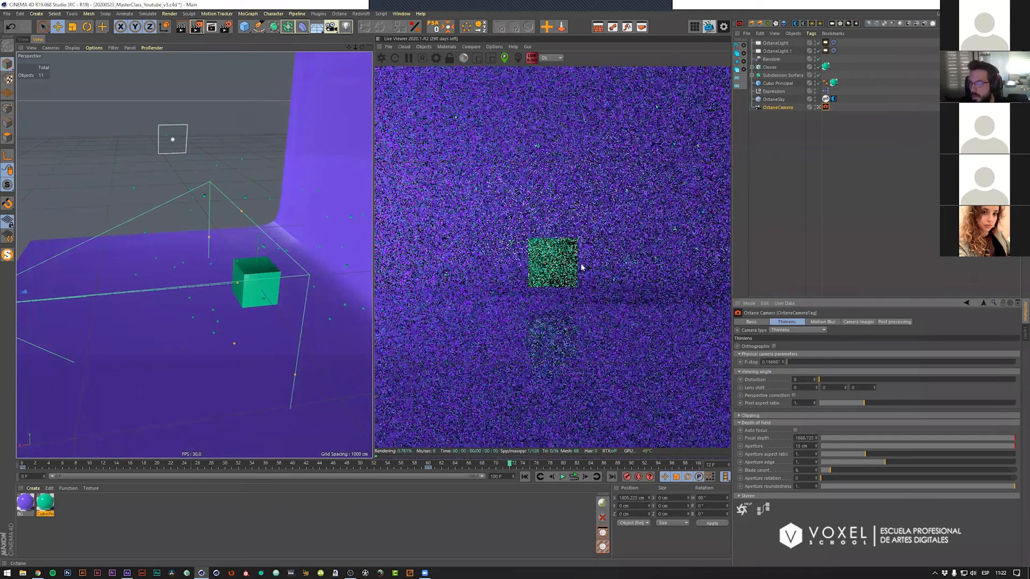
Step: Play and step through the animation to examine the depth of field in the live render at different frames
click(227, 469)
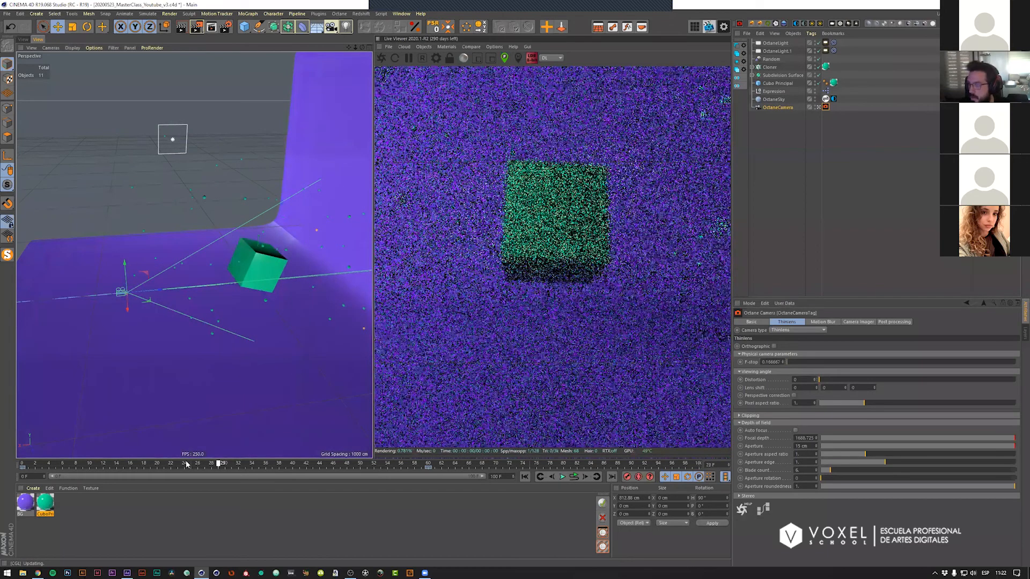
click(207, 463)
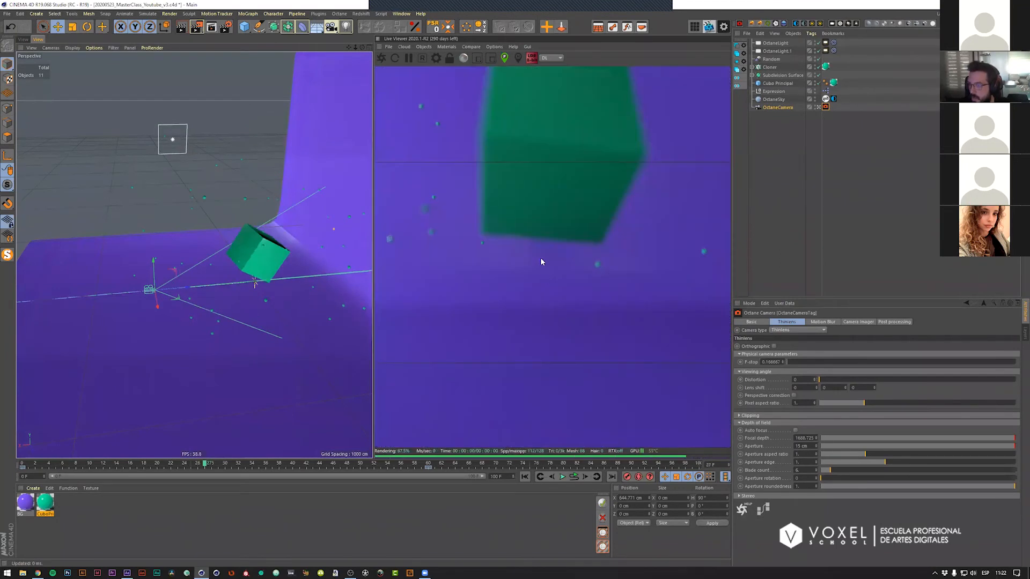
key(F8)
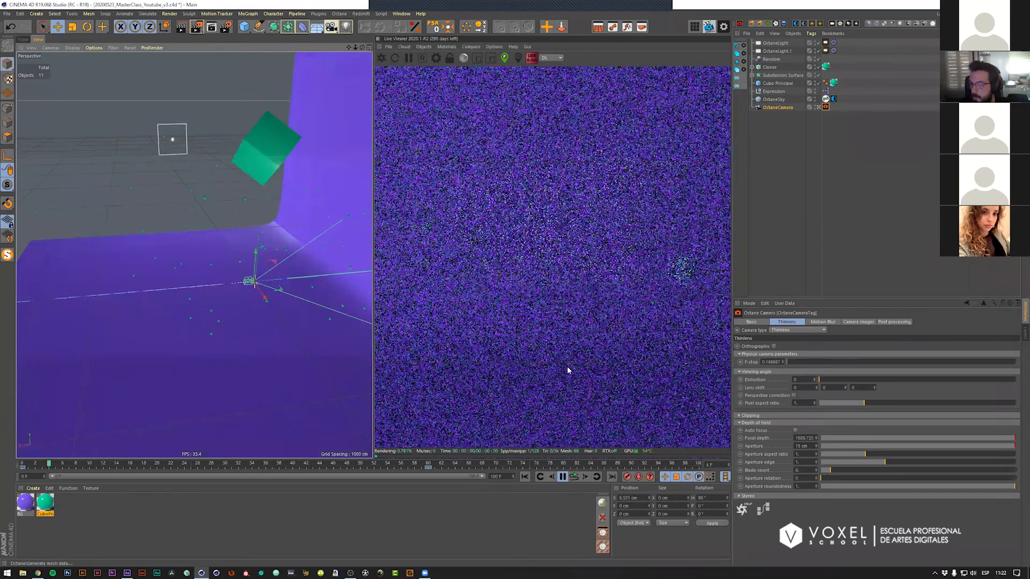
key(F8)
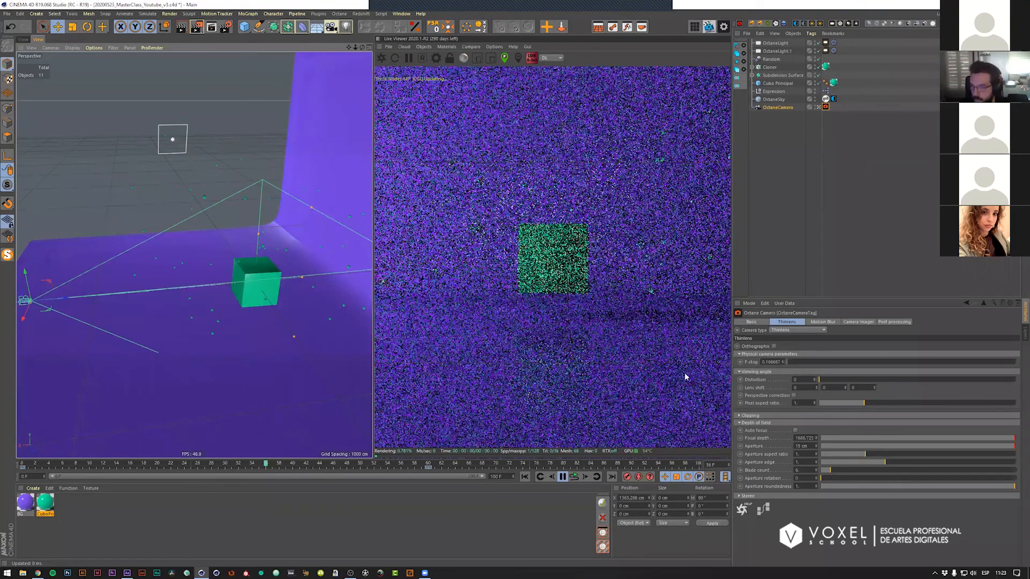
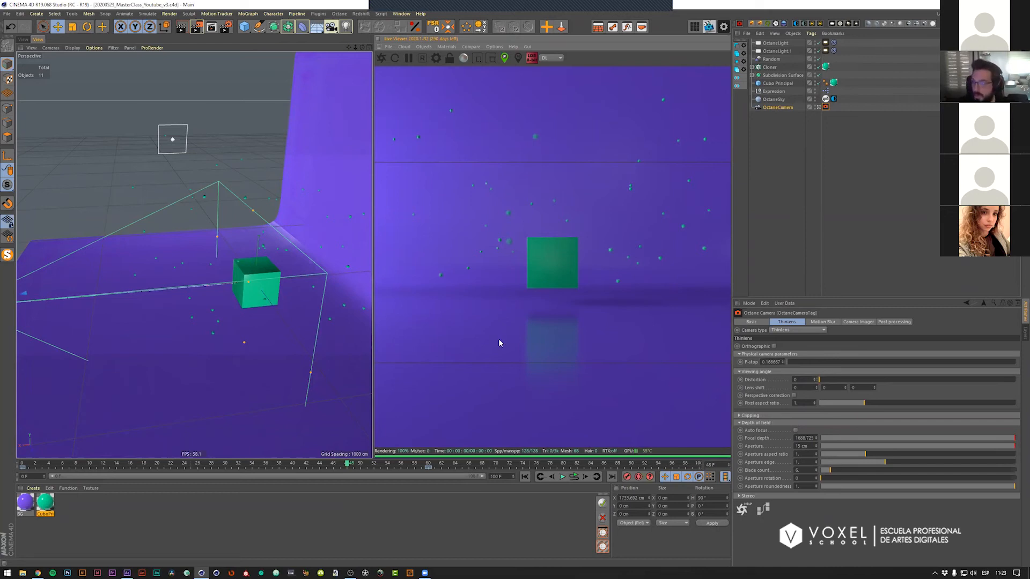
click(389, 464)
click(116, 464)
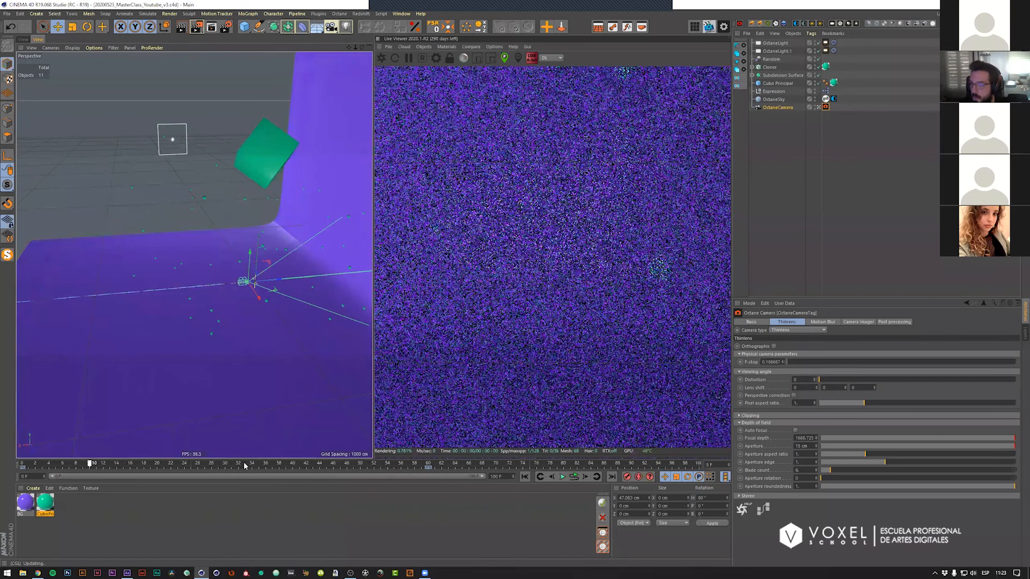
click(212, 465)
click(401, 464)
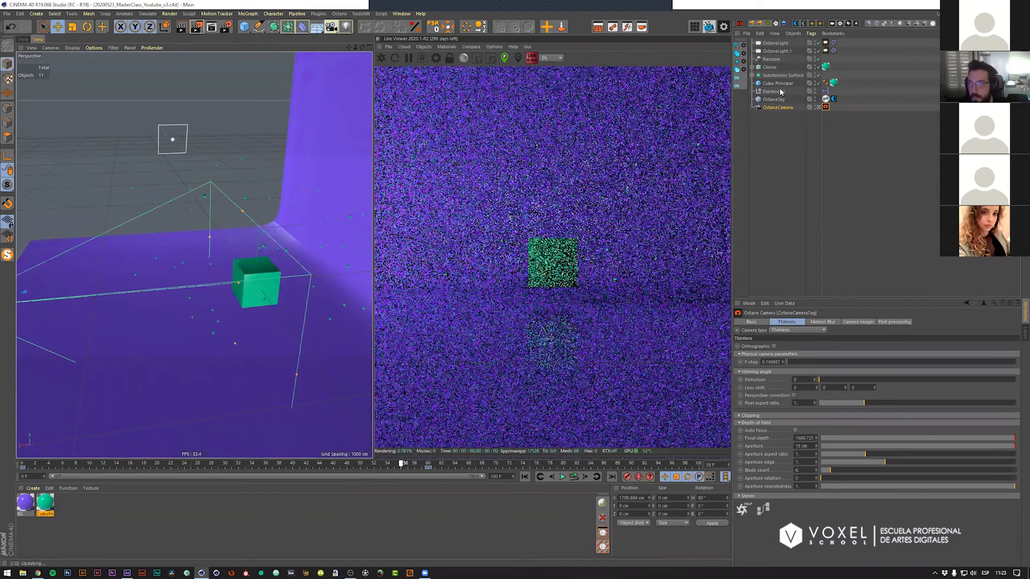
key(f)
key(f)
key(f)
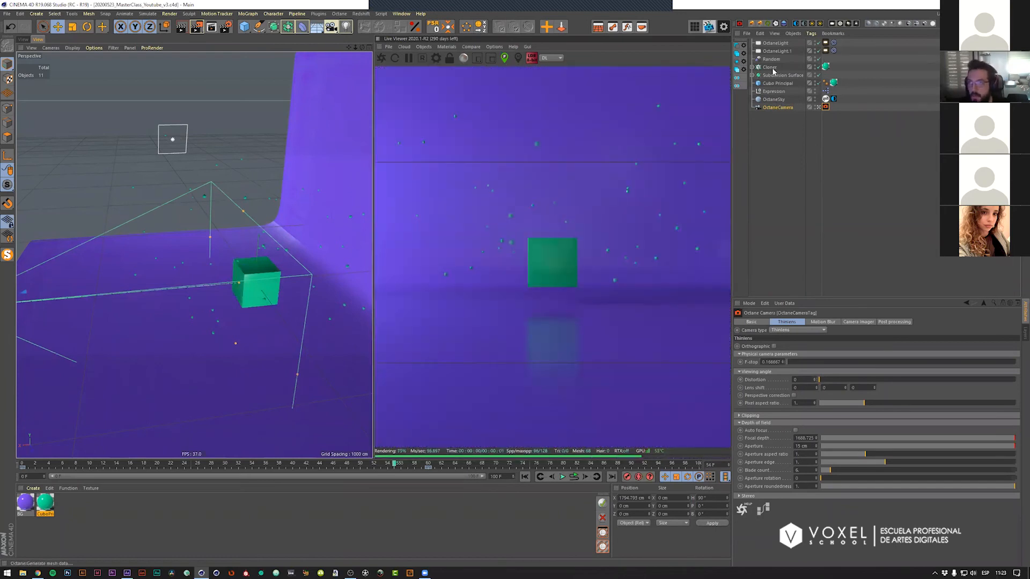
Step: Add an Octane ObjectTag to the Cloner and show the tag's motion blur settings
right_click(775, 68)
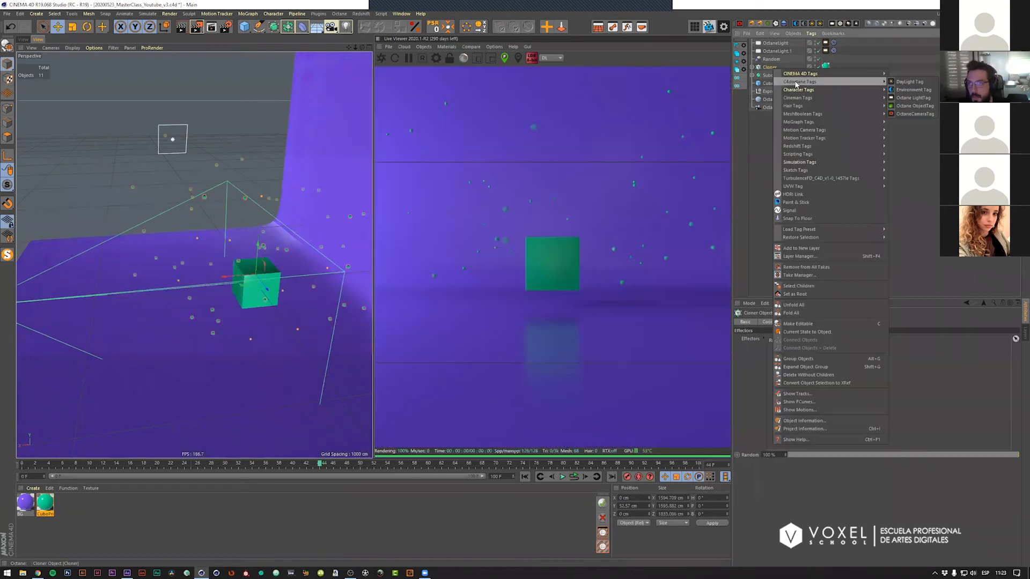
mouse_move(817, 84)
click(906, 106)
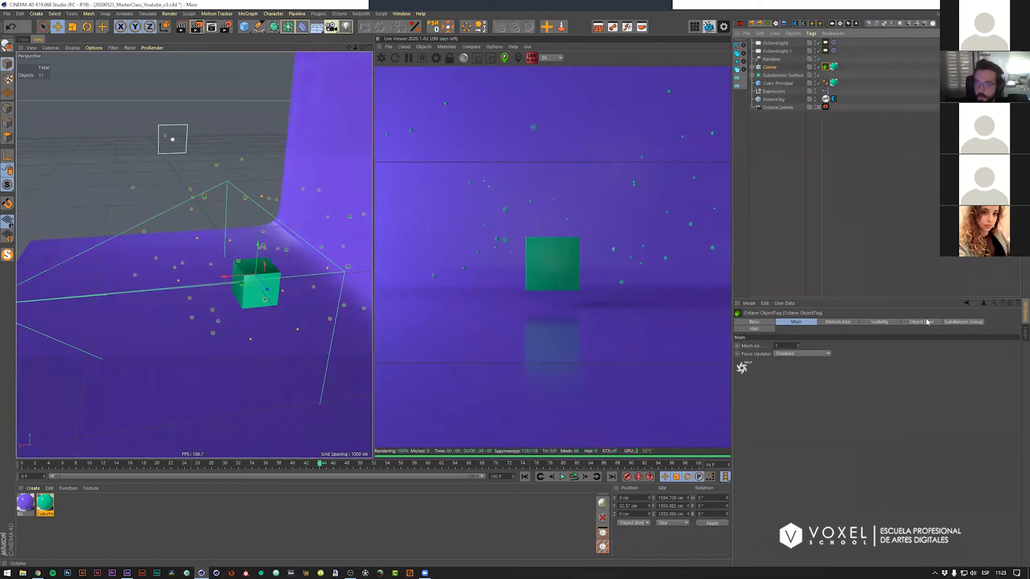
click(945, 323)
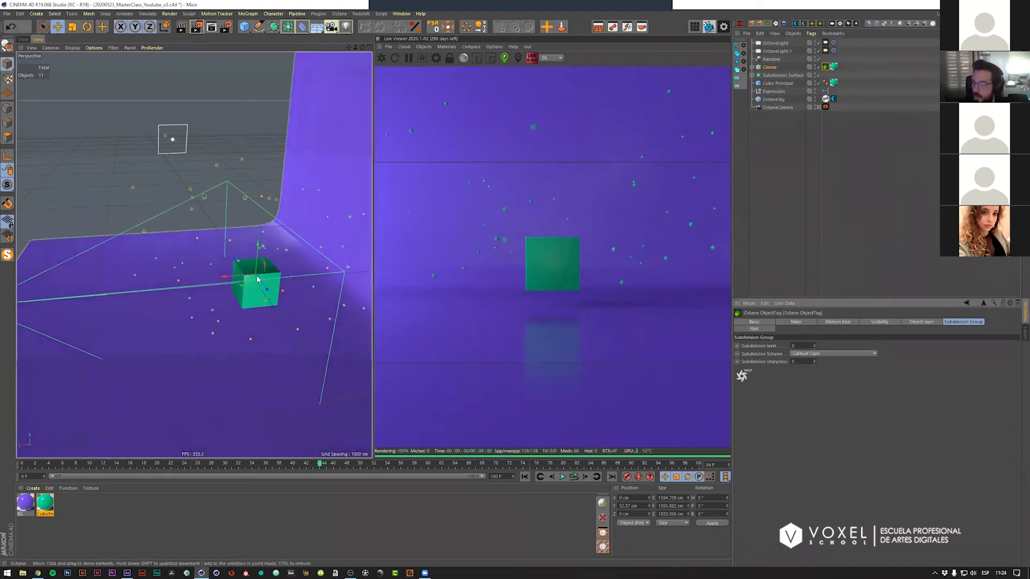
click(876, 321)
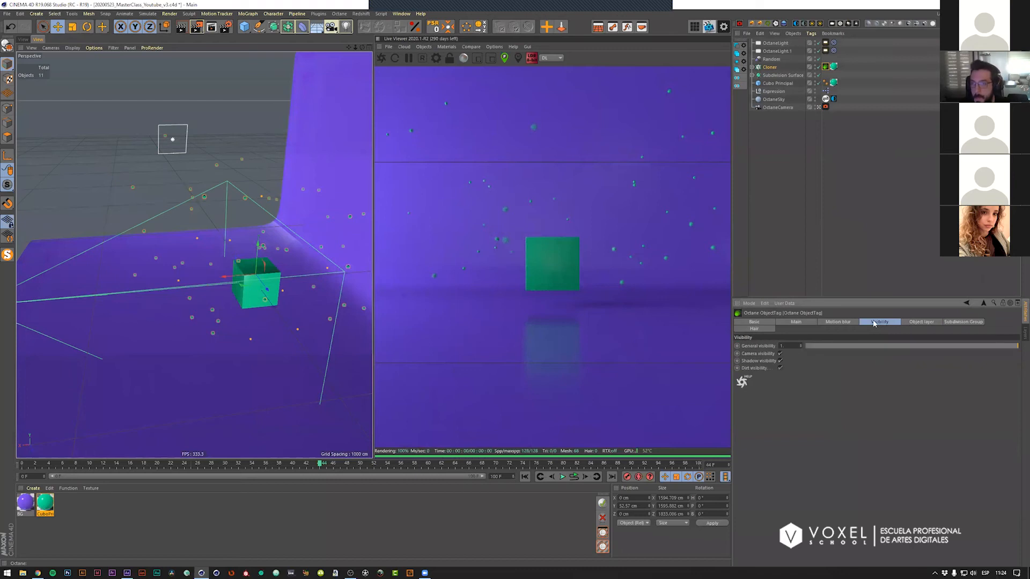
click(821, 324)
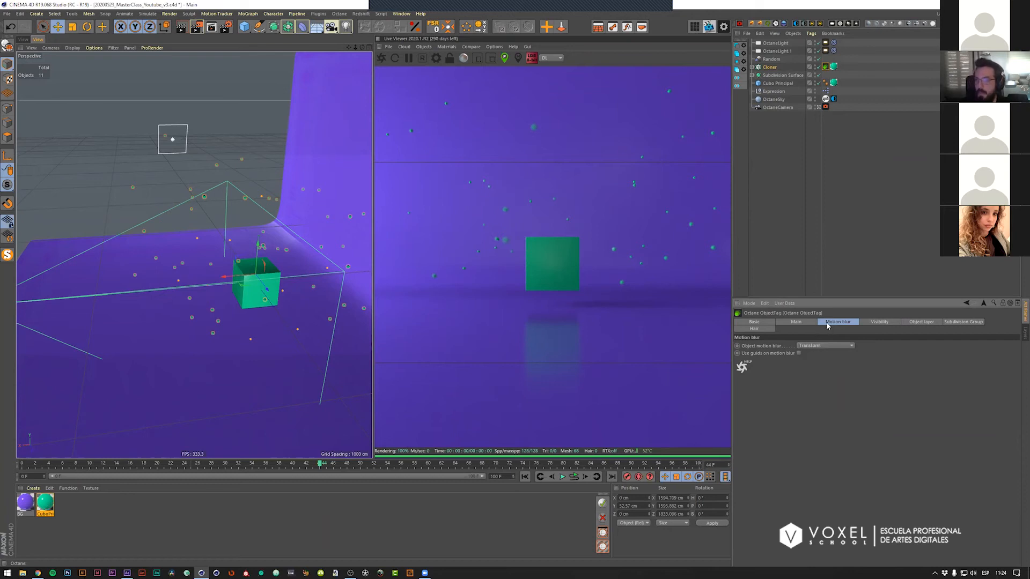
Step: Enable motion blur in the OctaneCamera's tag
click(826, 107)
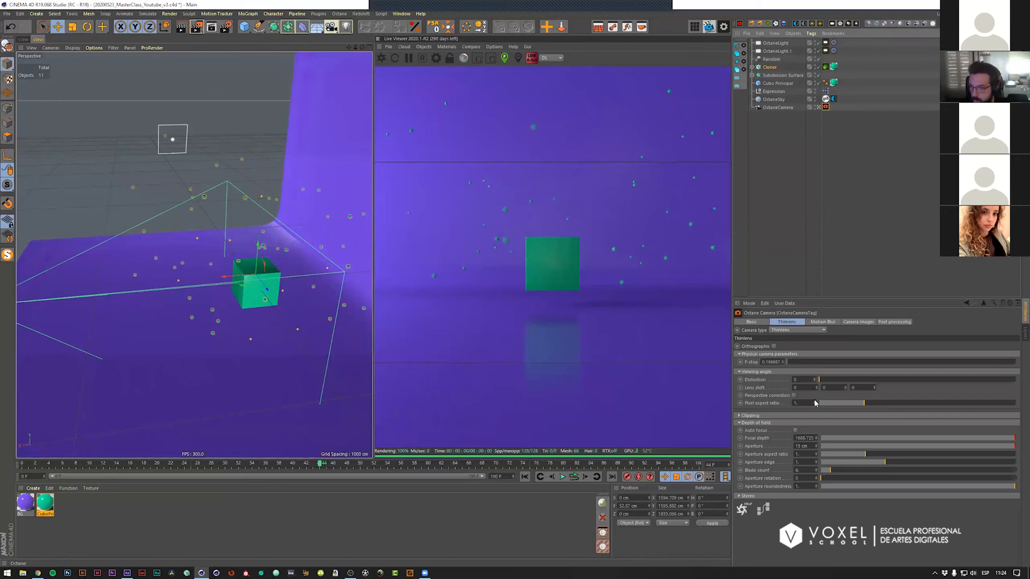
click(810, 323)
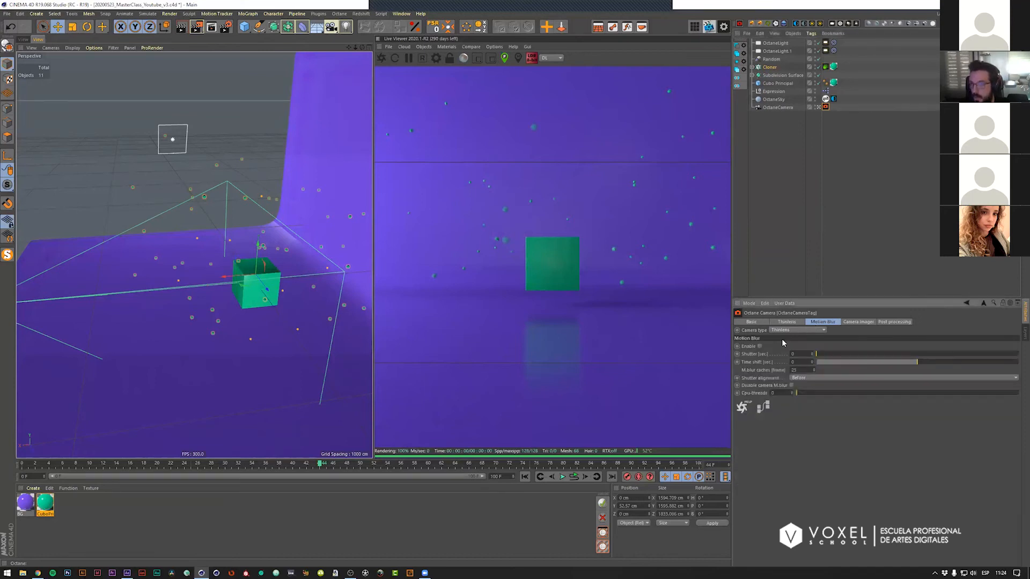
click(759, 346)
Step: Step through the frames around 24 to 28 to examine the motion blur on the falling cube in the live render
click(300, 463)
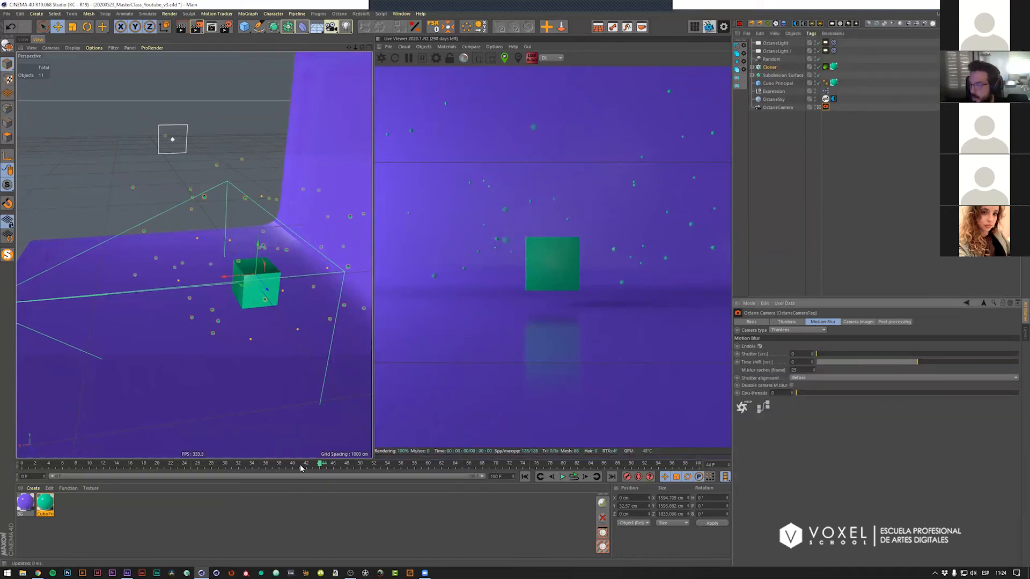
drag(242, 465, 184, 465)
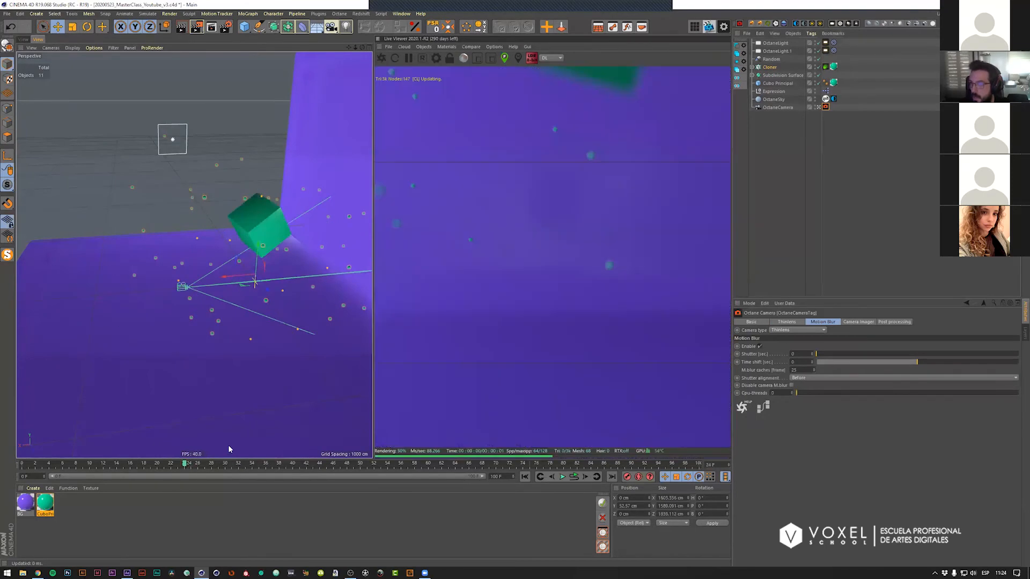
click(192, 466)
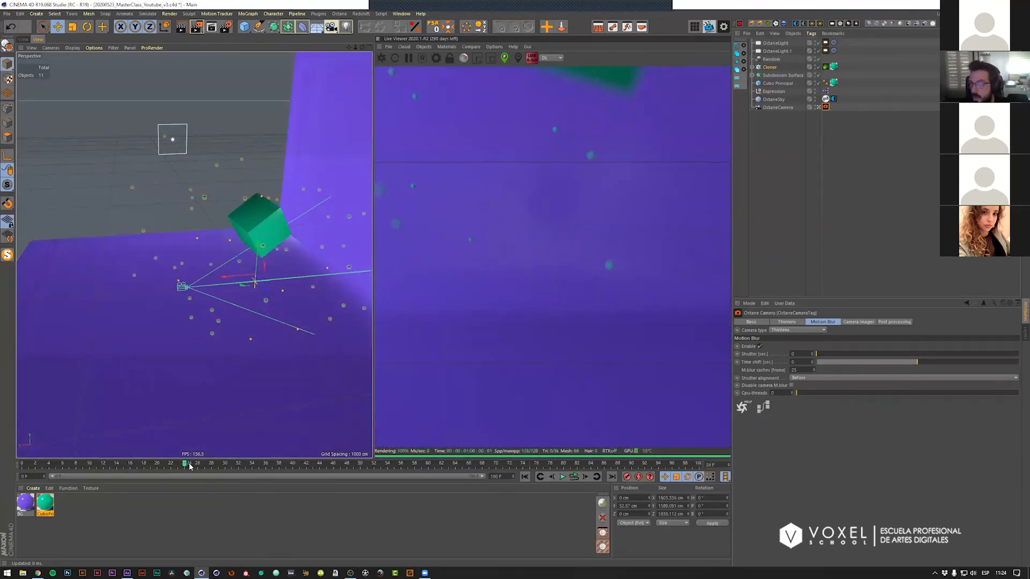
click(198, 465)
click(205, 464)
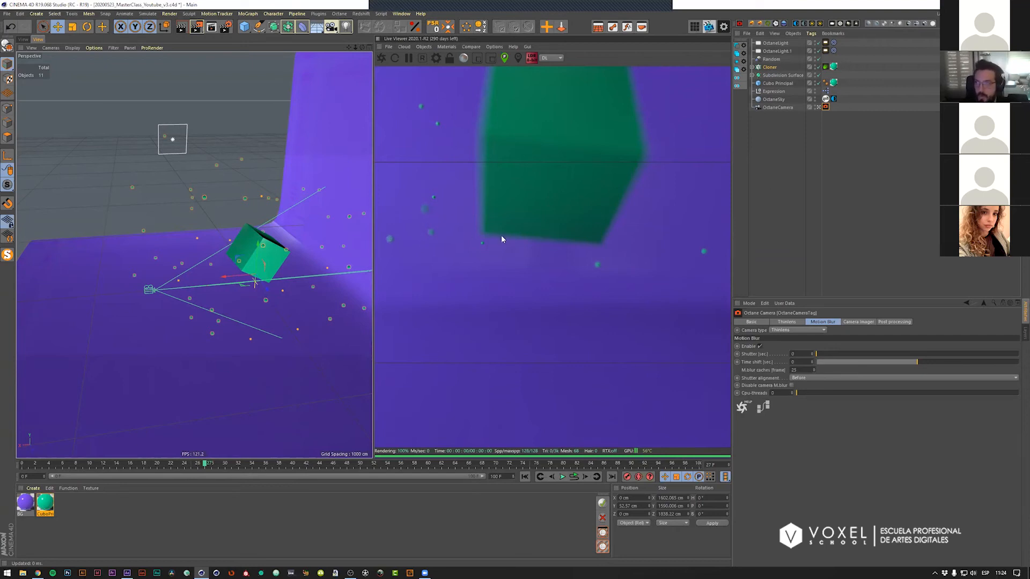
click(211, 464)
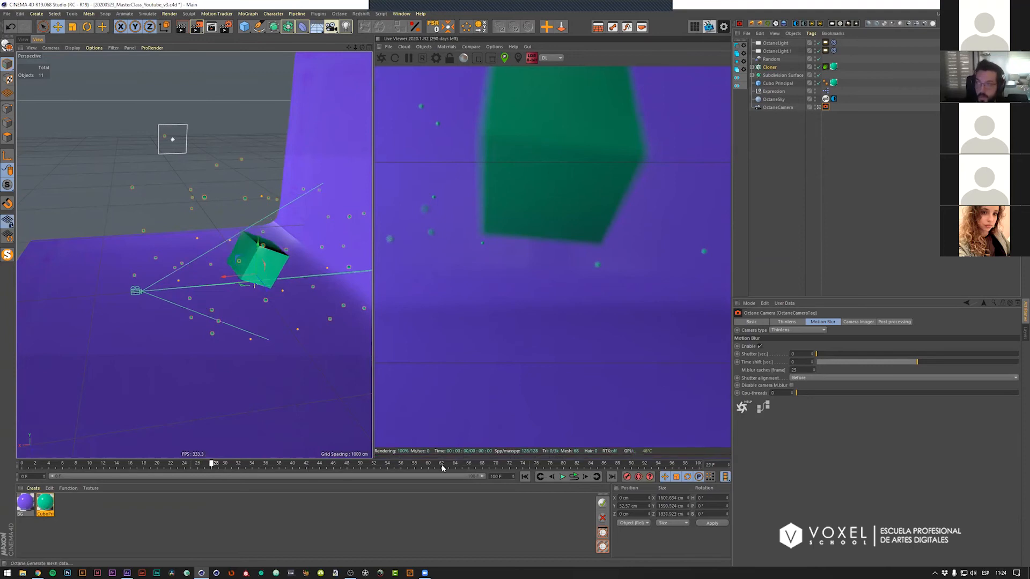
Step: Copy the Cloner's Octane ObjectTag to the Subdivision Surface and Cube Principal, and return to frame 27
ctrl+drag(826, 67, 830, 83)
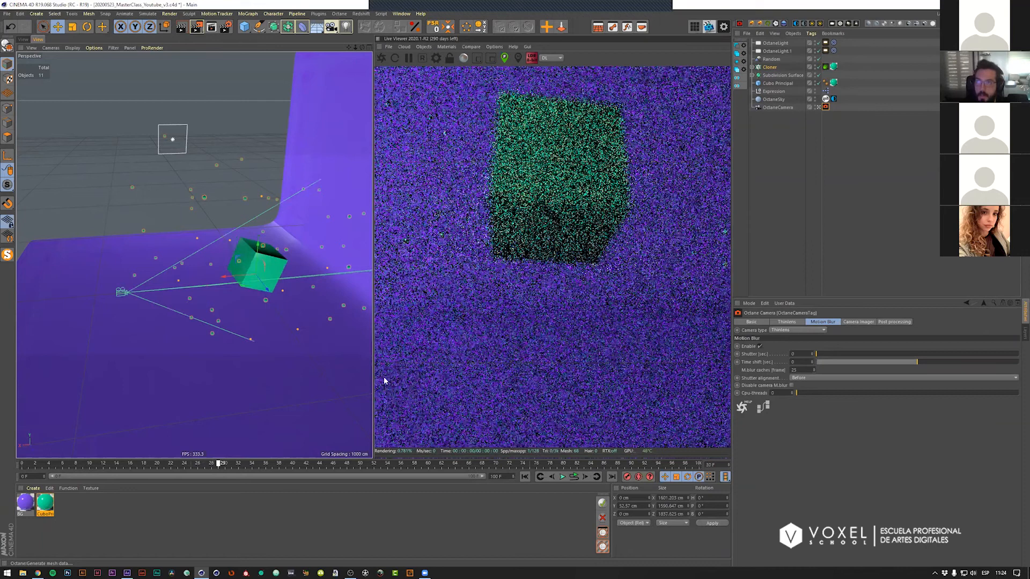
click(245, 464)
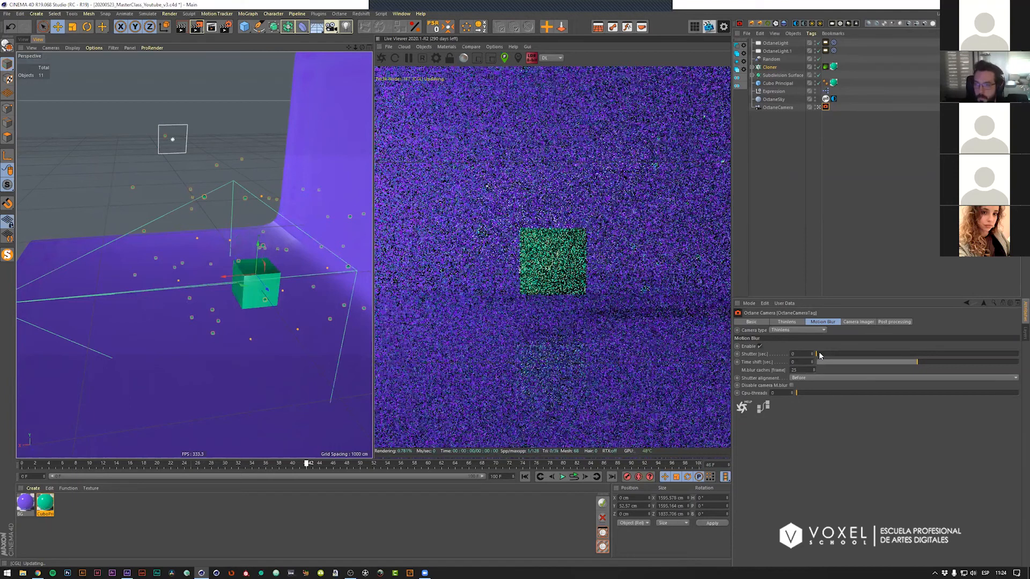
key(ctrl+z)
key(ctrl+z)
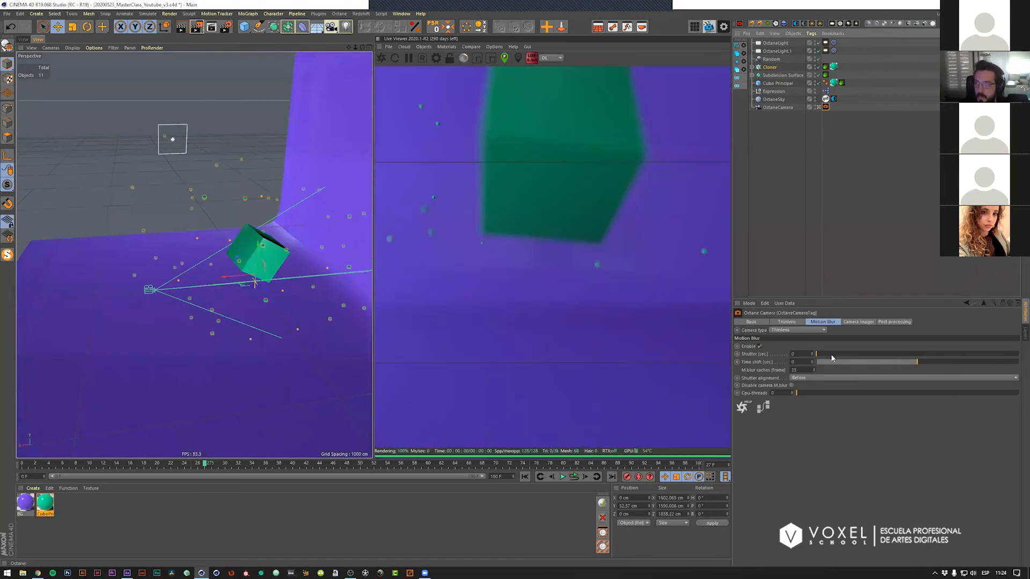
Step: Adjust the camera tag's motion blur shutter, lowering it to about 0.005 seconds
key(ctrl+y)
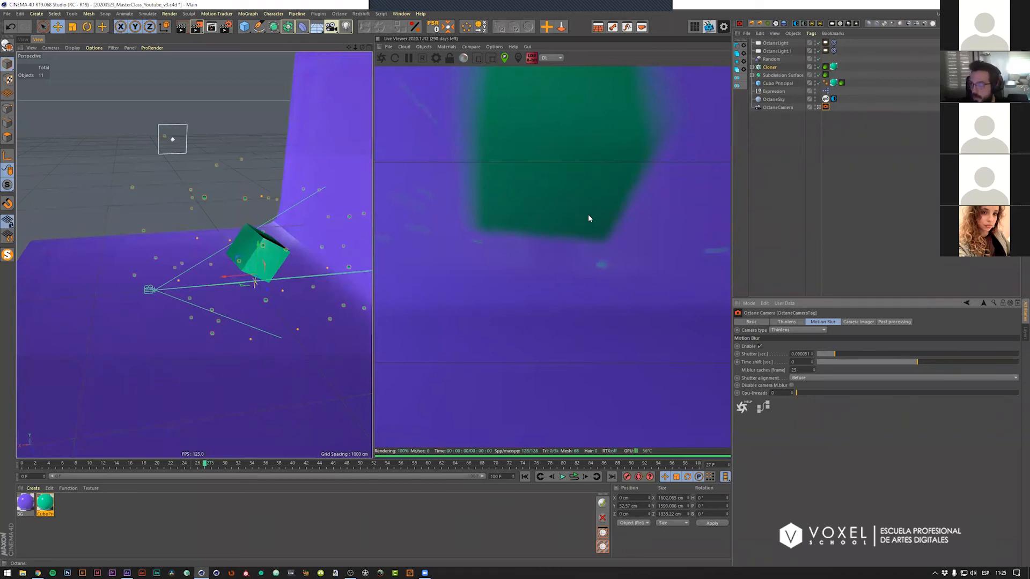
click(817, 354)
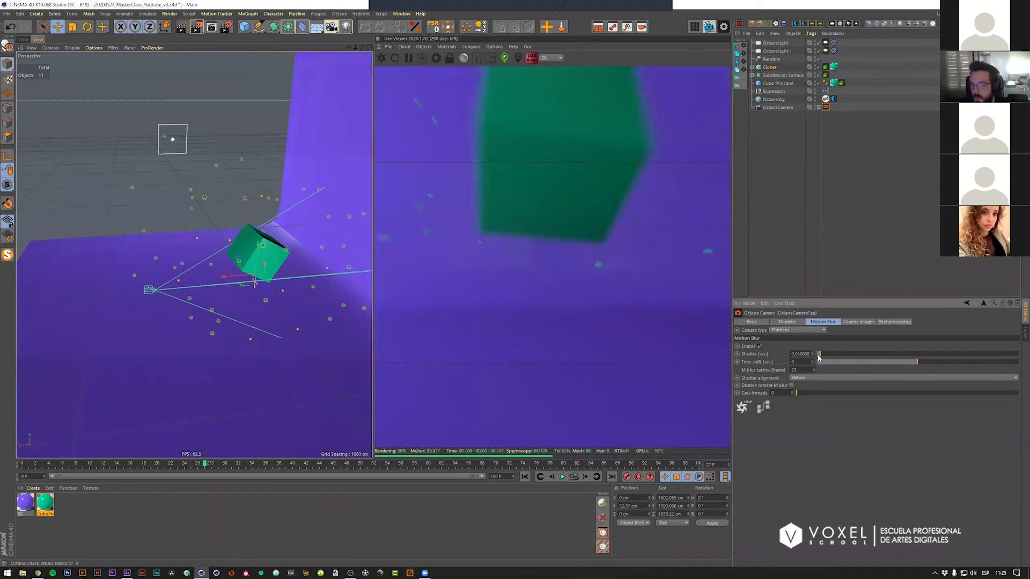
click(818, 355)
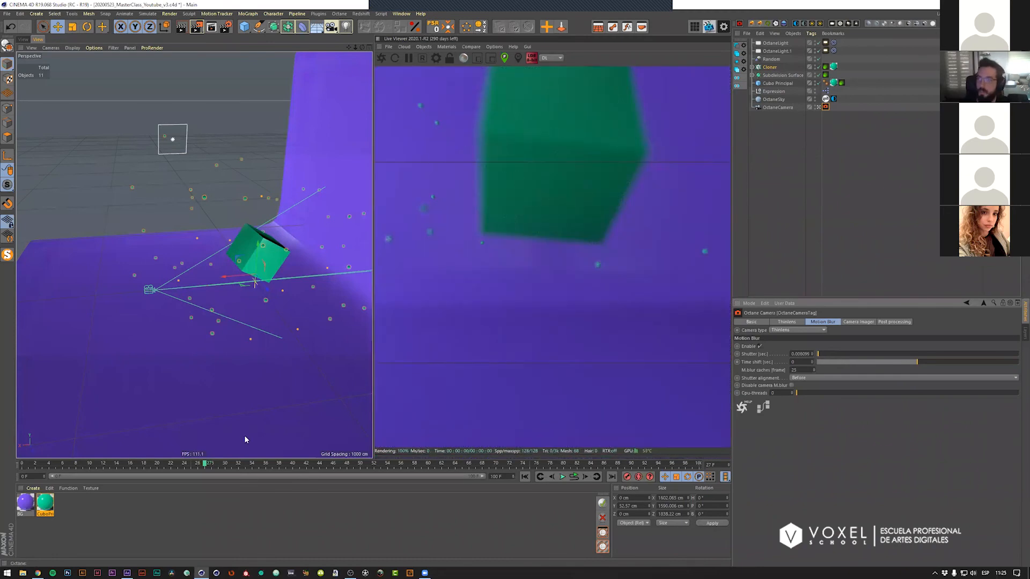
Step: Undo the last shutter change and move the timeline to frame 44 to update the live render
key(ctrl+z)
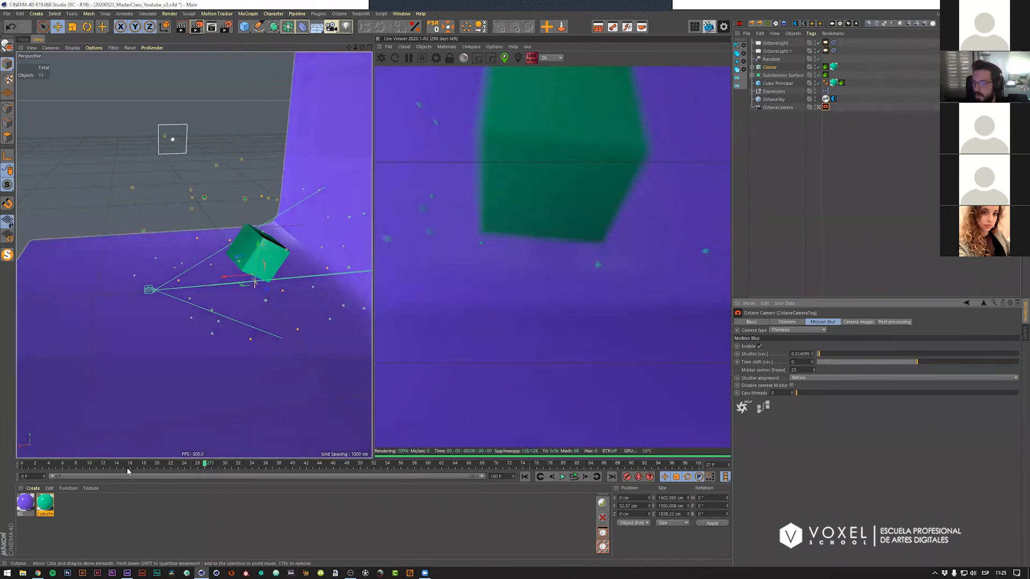
key(F8)
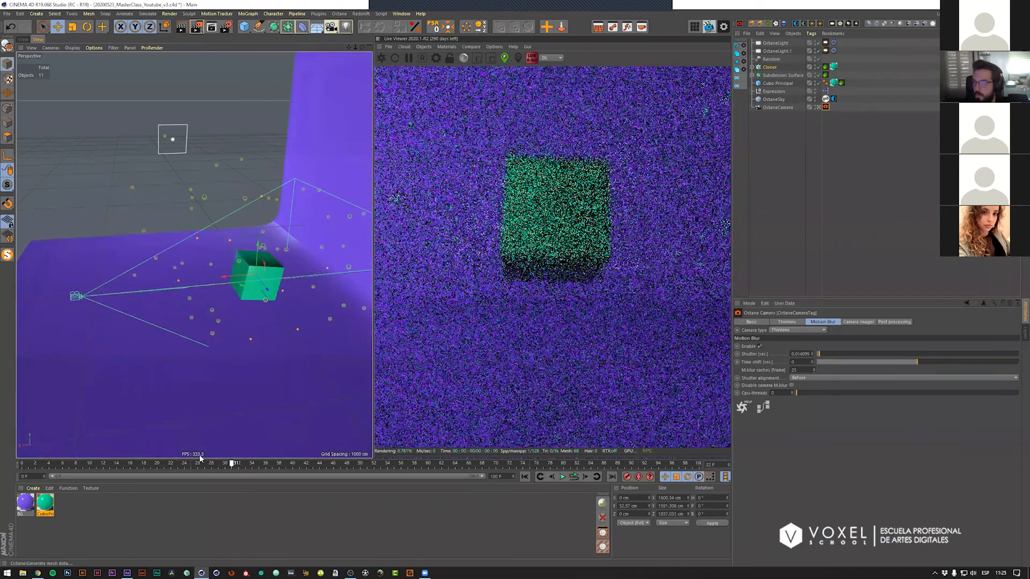
drag(231, 464, 428, 465)
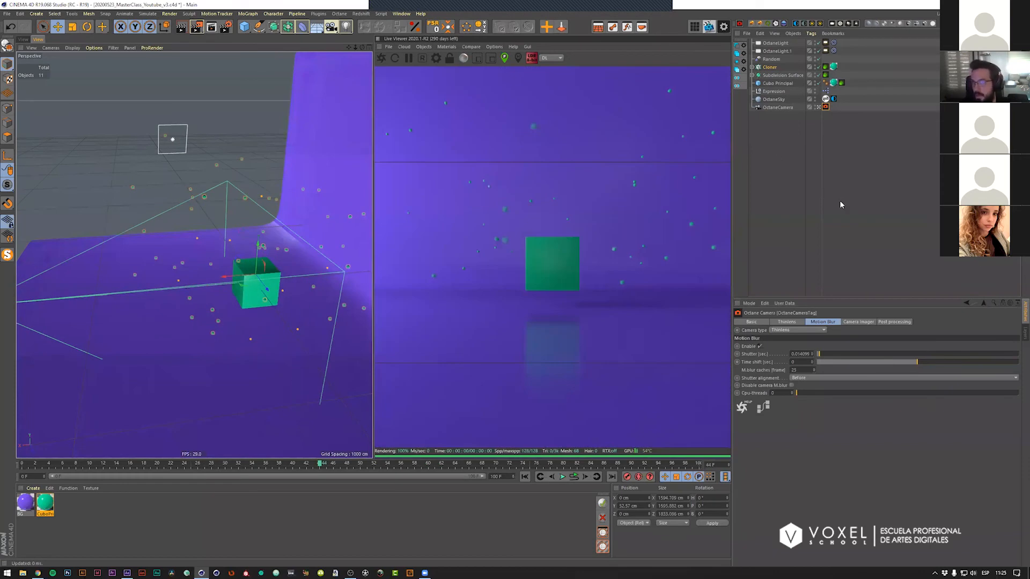
click(840, 204)
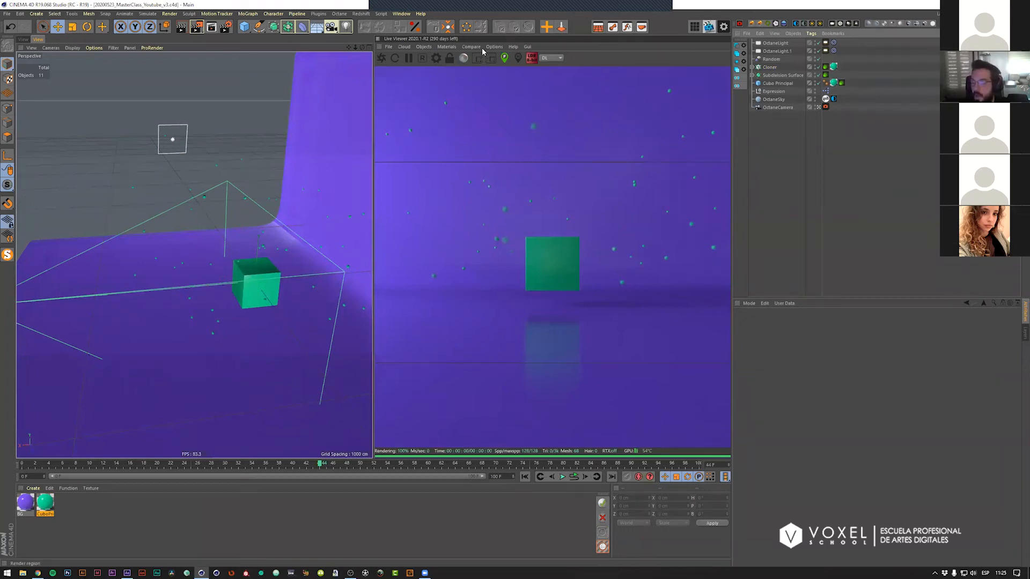
Step: Open the Octane render settings to examine the direct lighting kernel's parameters, and close them
click(438, 57)
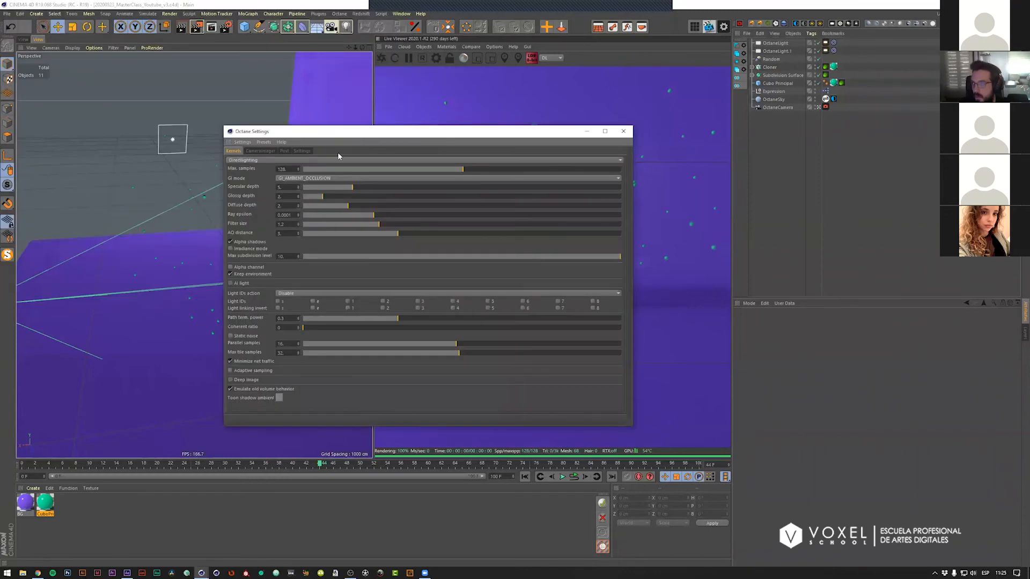
drag(348, 135, 117, 71)
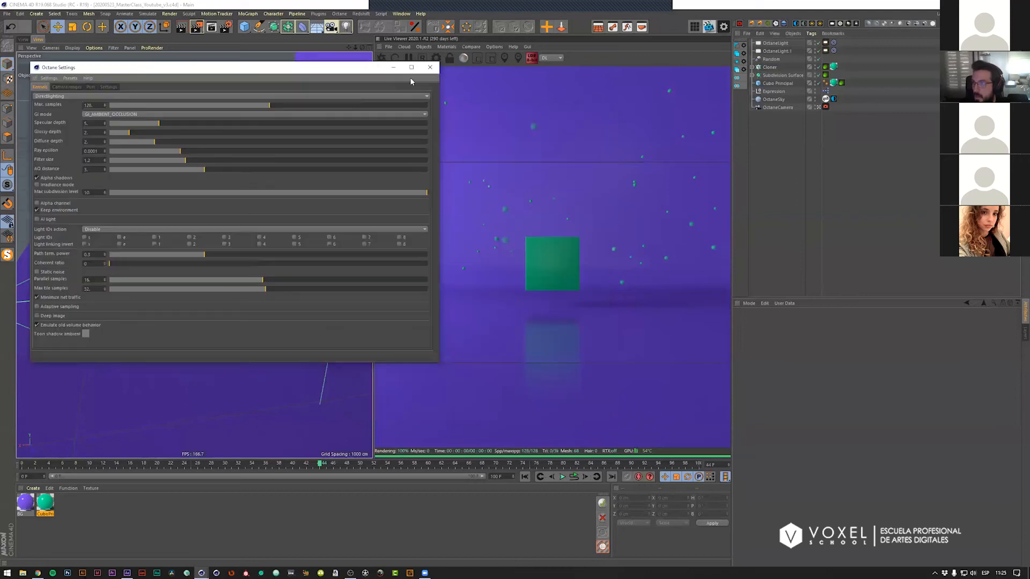
click(429, 67)
Step: Switch the live render kernel to path tracing (PT) and back to direct lighting (DL) to compare the two
click(545, 60)
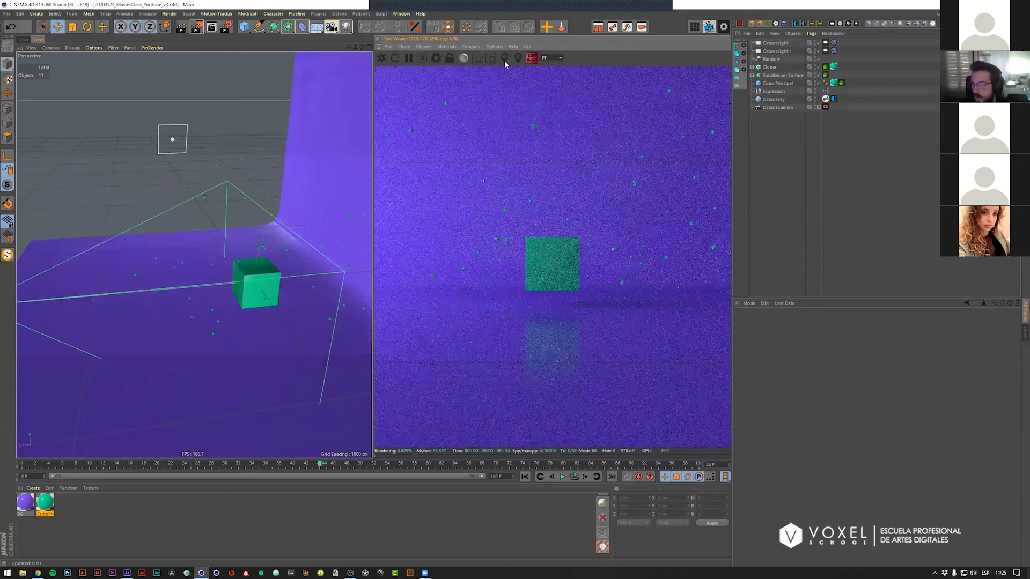
click(551, 58)
click(551, 65)
click(550, 58)
click(551, 76)
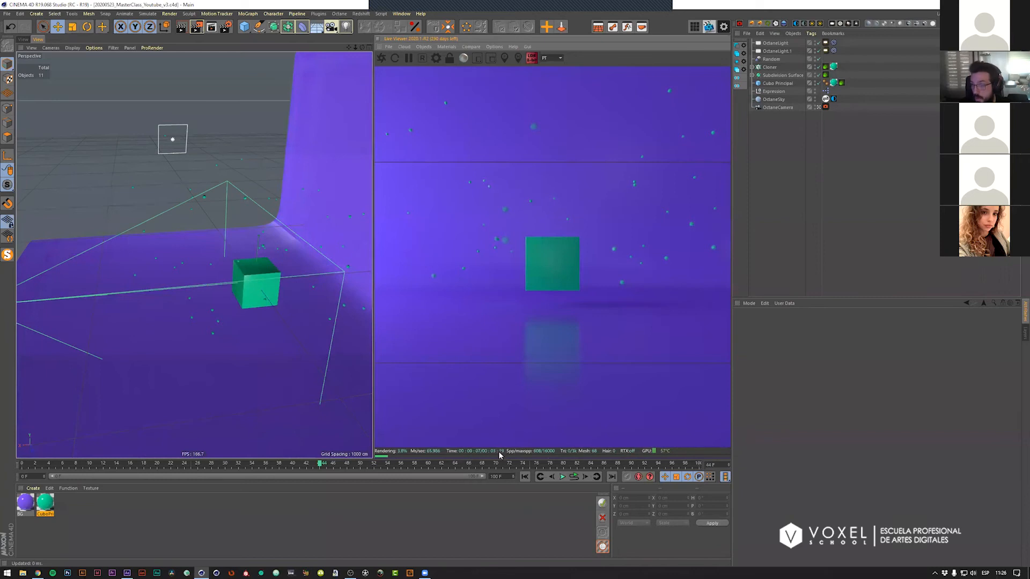
click(553, 59)
click(546, 67)
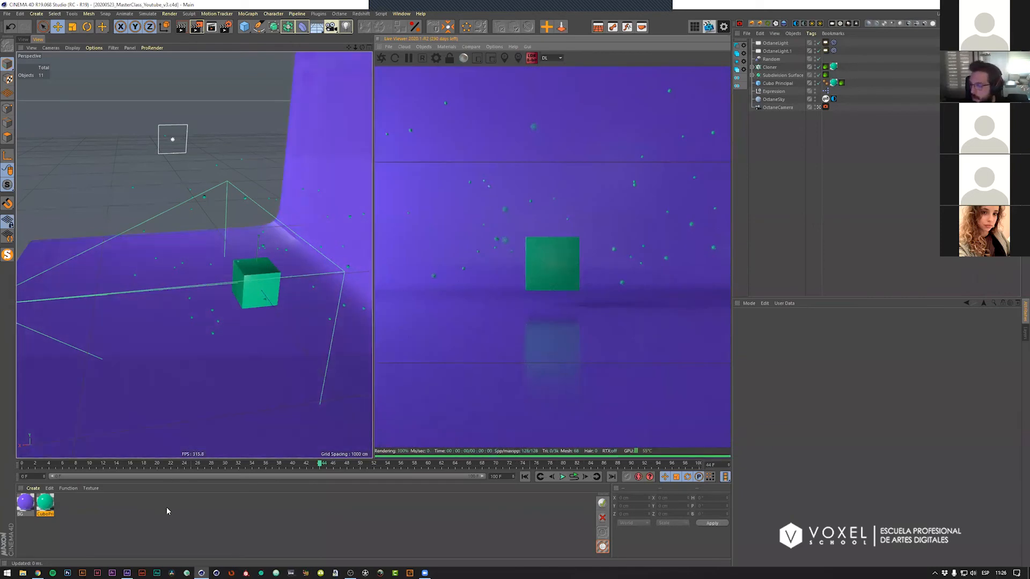
Step: Switch to After Effects and look over the top-level folders of the project
click(127, 572)
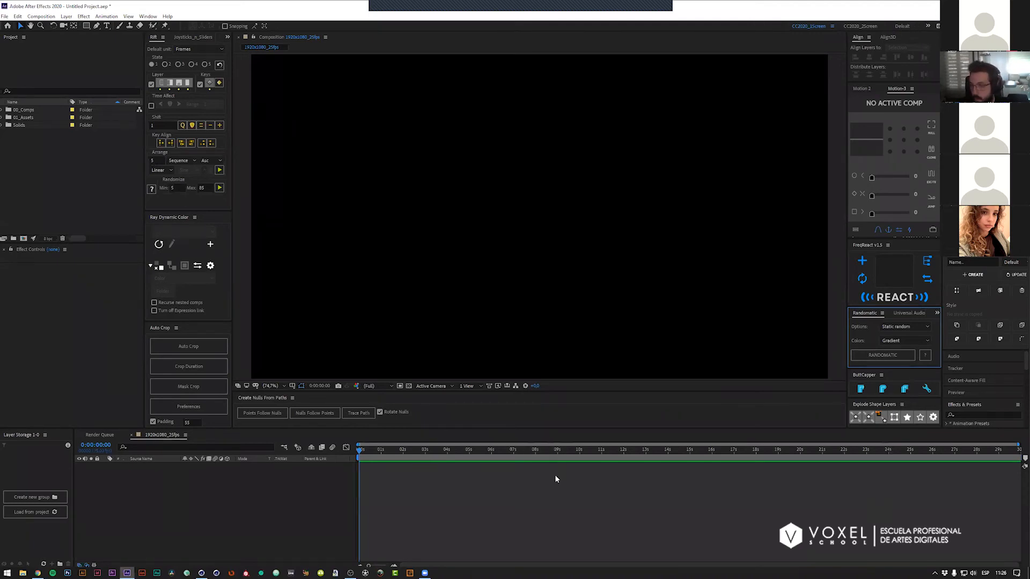
click(557, 494)
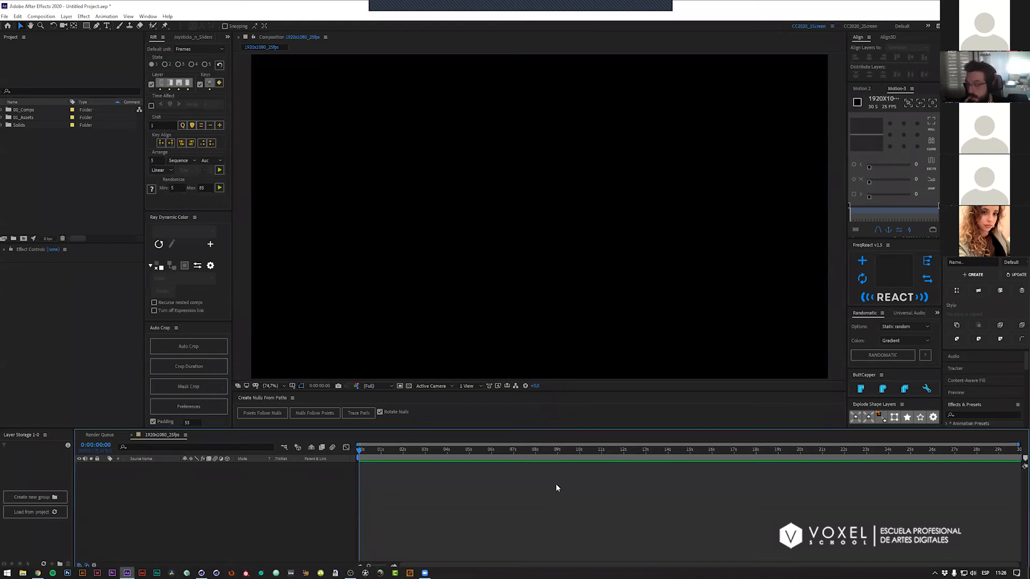
click(24, 110)
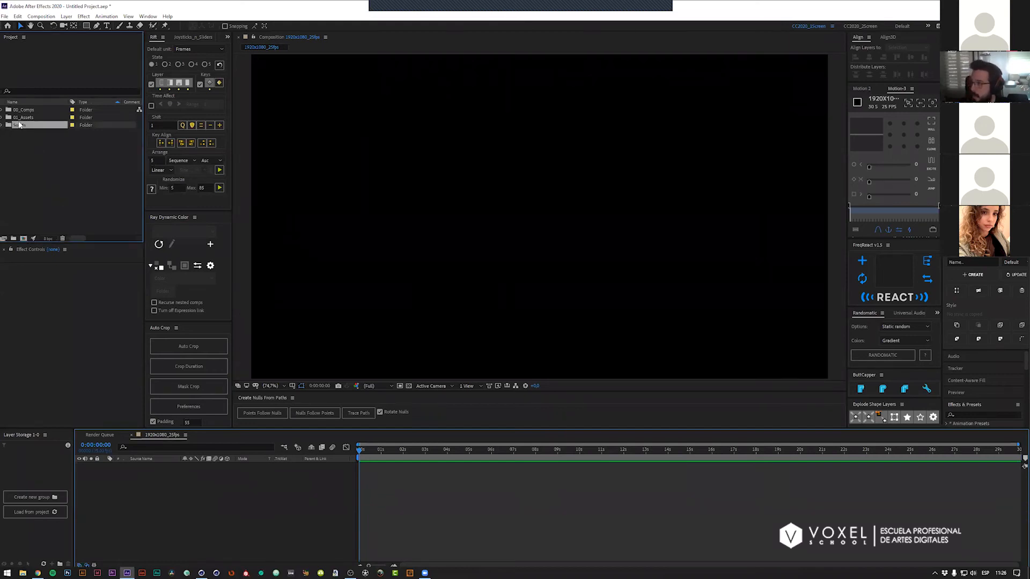
click(31, 140)
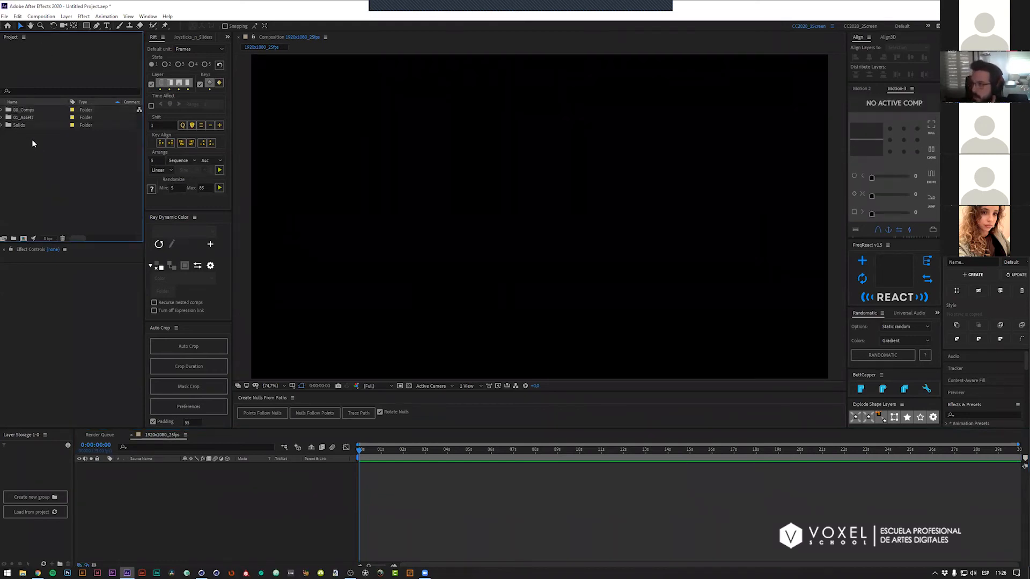
click(24, 111)
click(23, 118)
click(19, 125)
click(17, 111)
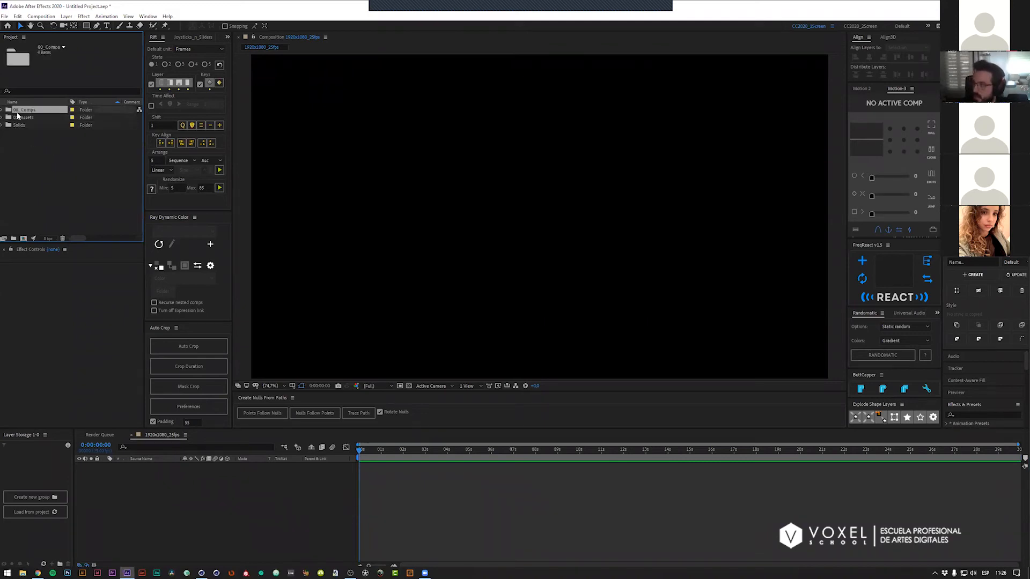
Step: Expand the comps and assets folders with their subfolders to examine the project structure, and collapse them again
click(7, 110)
click(6, 149)
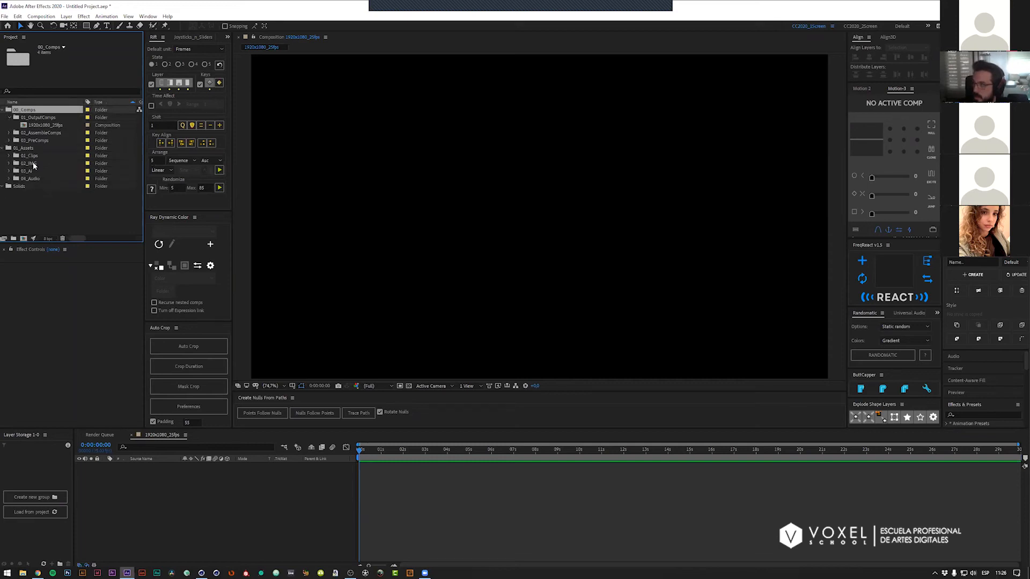
click(3, 148)
click(3, 110)
click(41, 141)
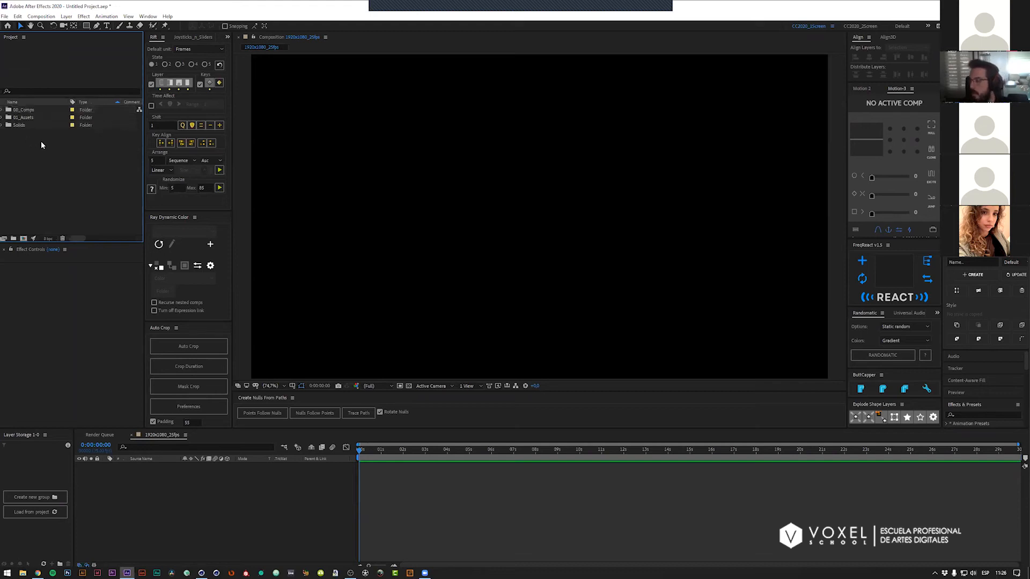
Step: Switch to File Explorer and open the 20200523_MasterClass_Youtube_v1 folder inside RENDERS
click(23, 573)
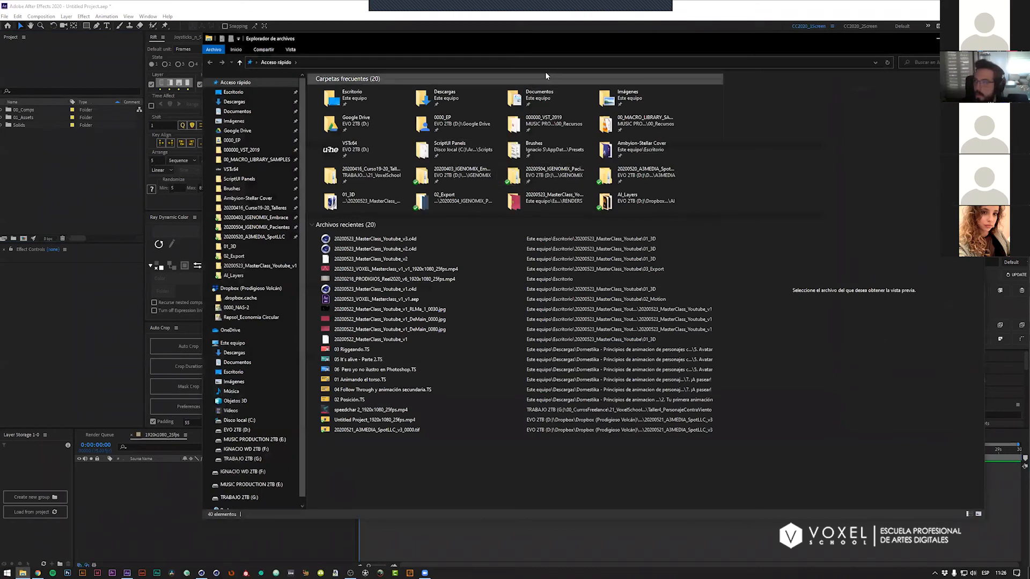
drag(533, 43, 1029, 43)
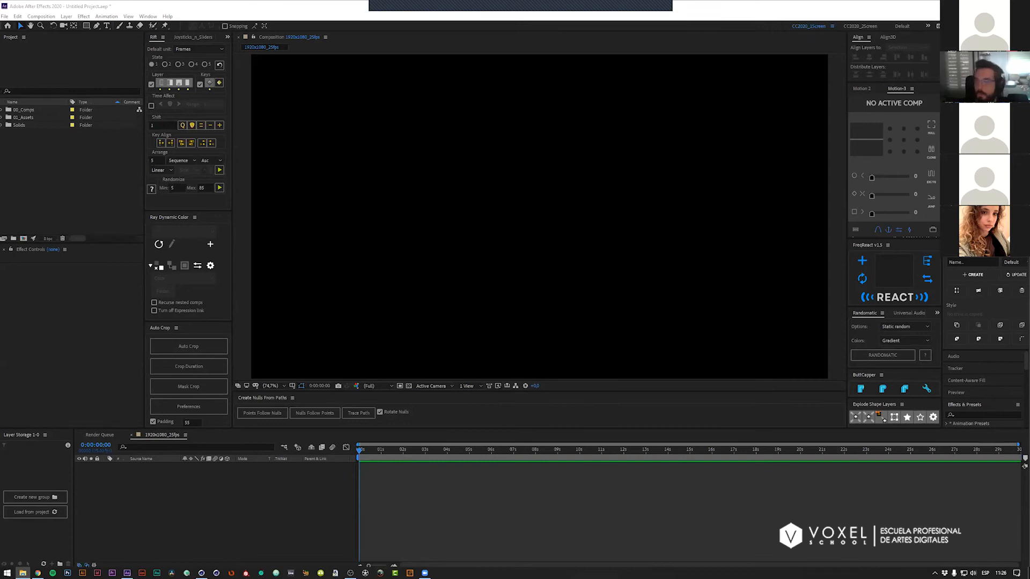
drag(1029, 33, 384, 34)
Step: Browse the rendered DeMain JPG sequence and preview several frames, including 0059, 0077 and 0053
click(384, 124)
scroll(382, 235, down, 5)
click(381, 306)
scroll(382, 308, down, 5)
click(381, 306)
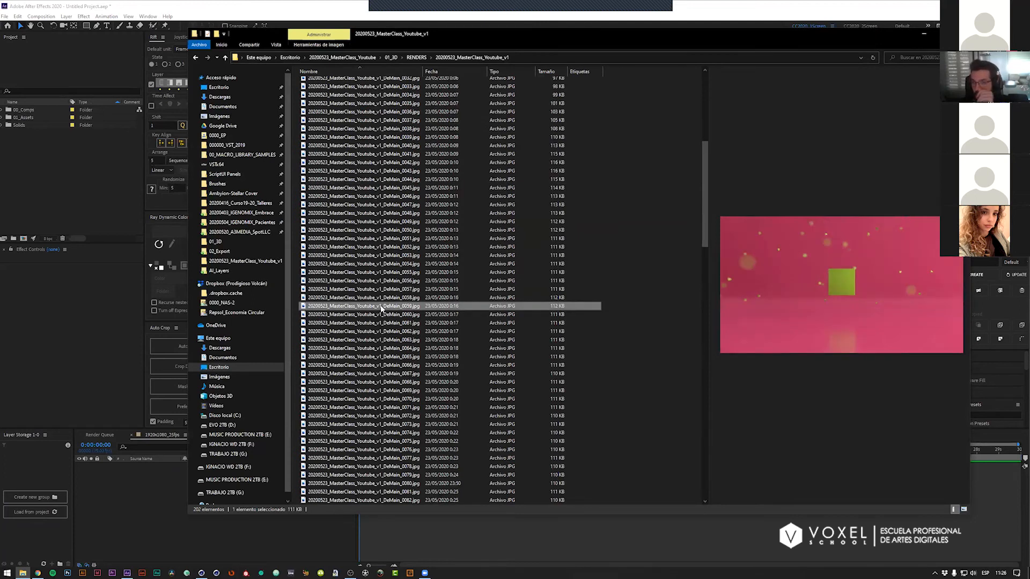
scroll(382, 308, down, 6)
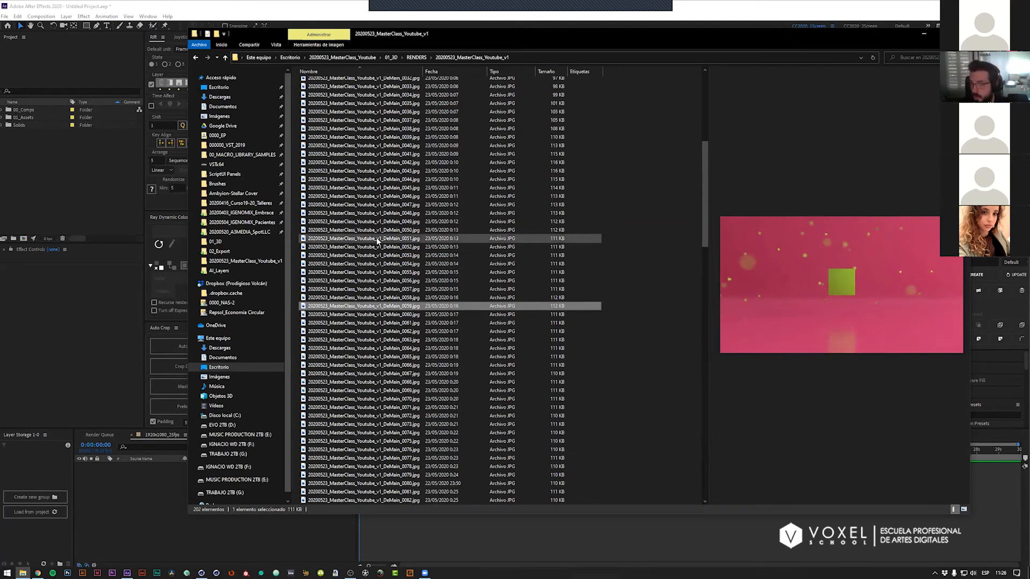
click(394, 306)
scroll(395, 306, down, 5)
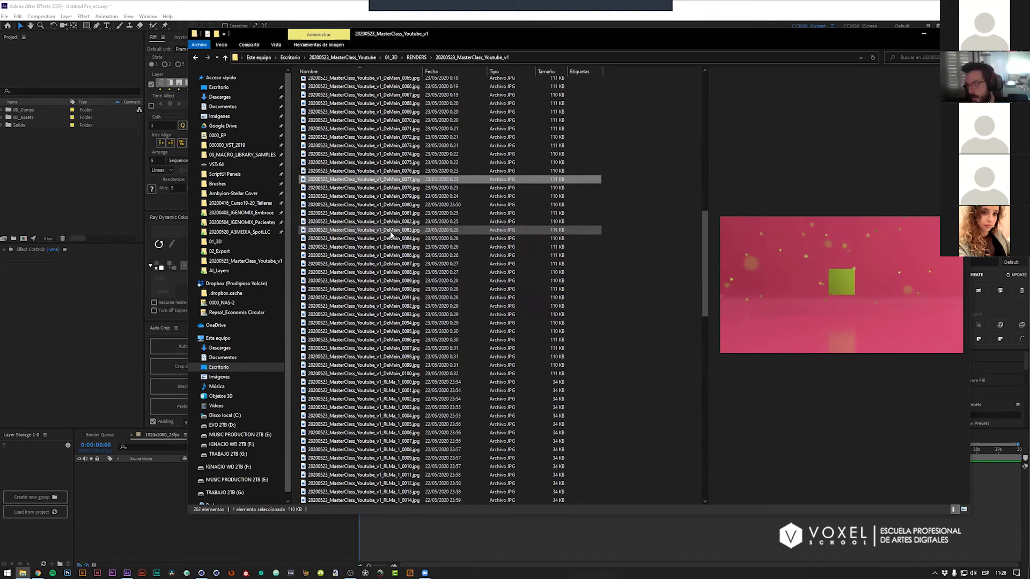
scroll(394, 279, down, 9)
click(396, 349)
scroll(395, 322, up, 18)
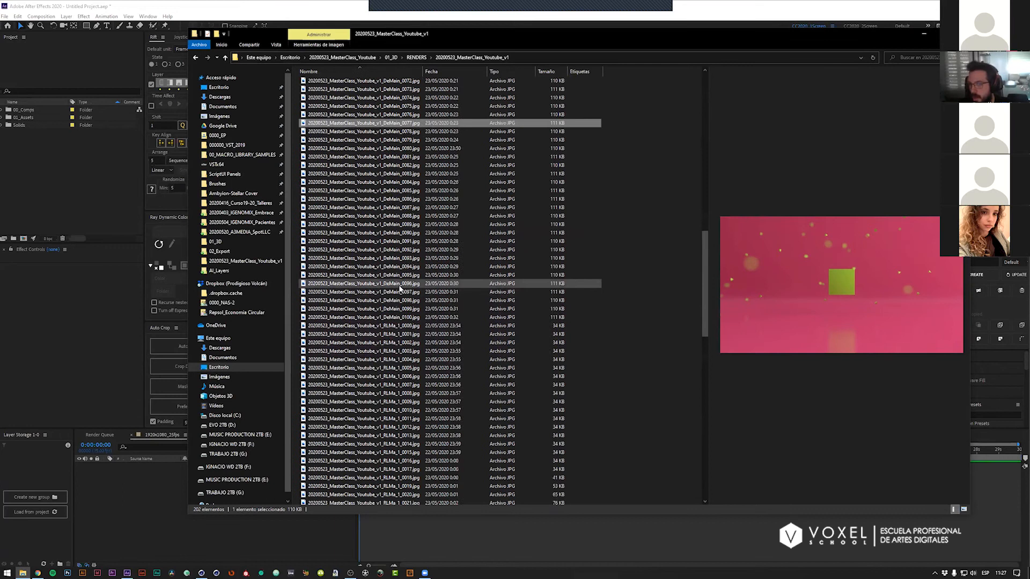
click(389, 226)
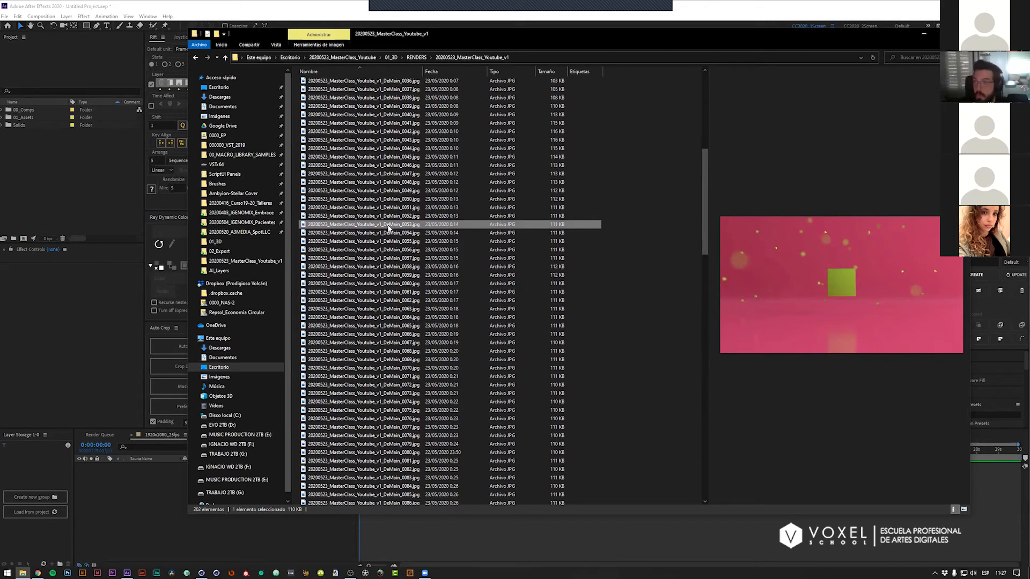
Step: Go back to the beginning of the DeMain sequence and preview an early frame, 0041 and 0053
scroll(389, 228, up, 12)
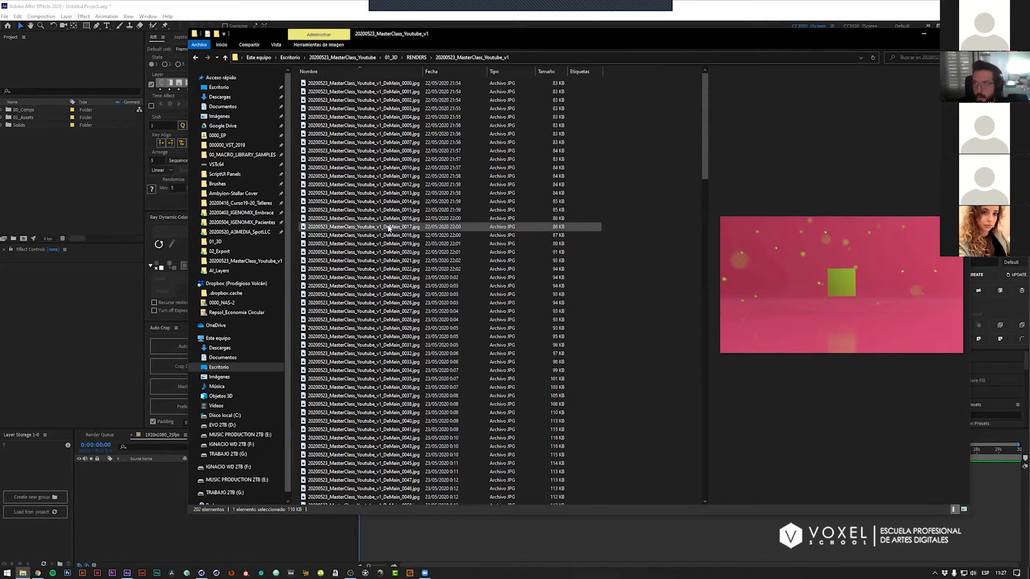
click(390, 175)
scroll(391, 281, down, 6)
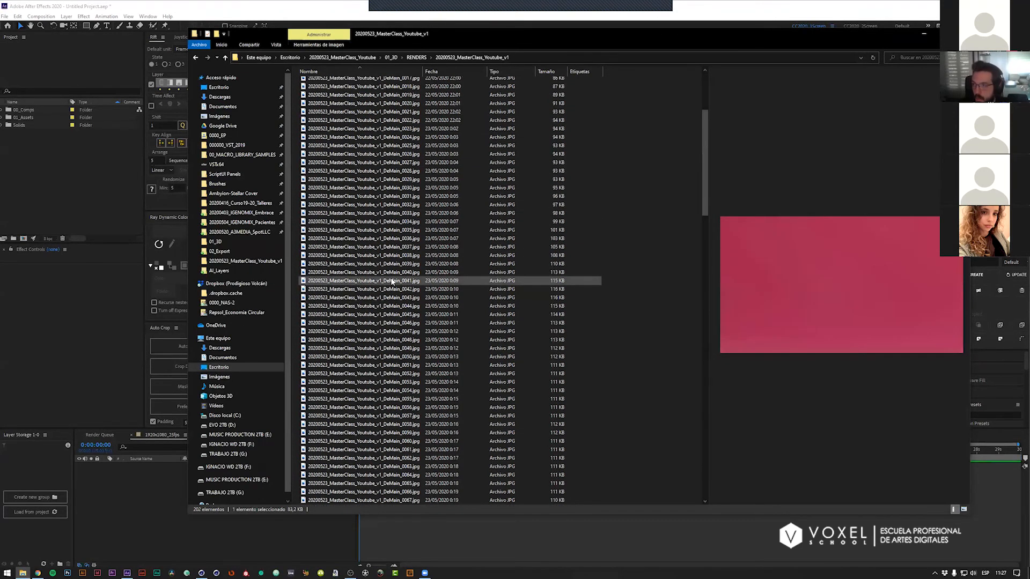
click(391, 281)
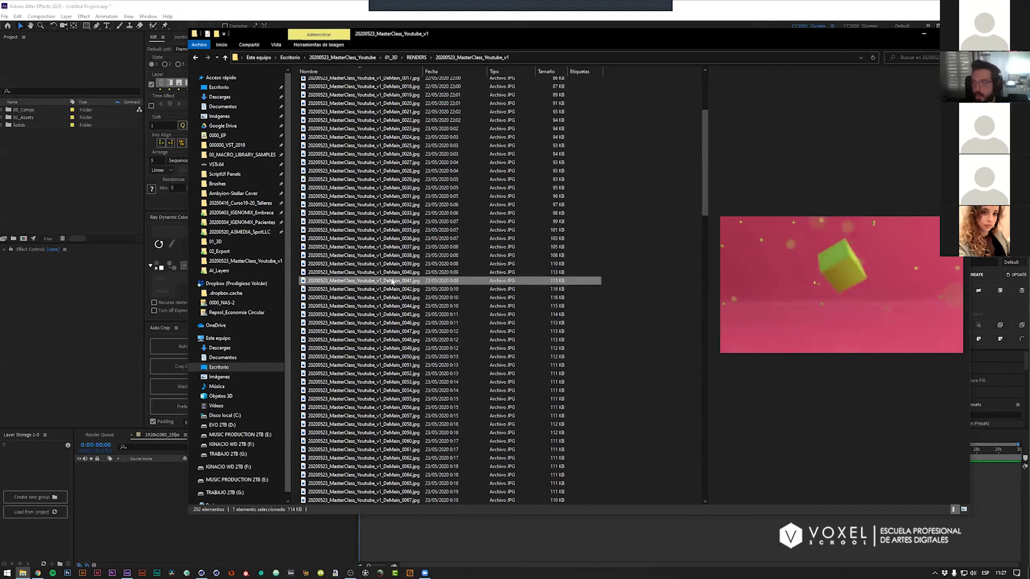
scroll(395, 281, down, 4)
click(399, 280)
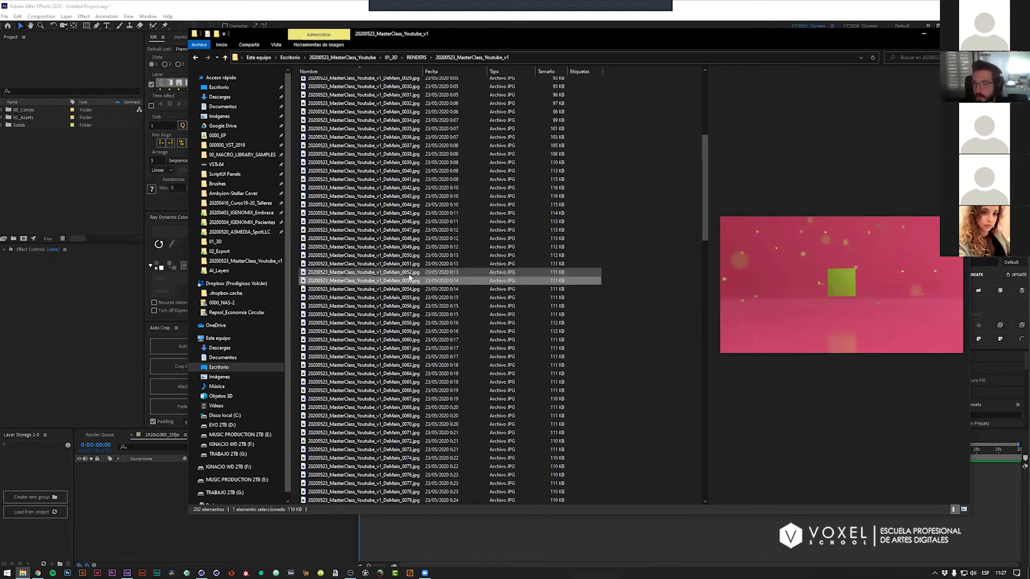
Step: Preview several frames of the RLMa_1 black-and-white mask sequence, including 0028 and 0076, and return to the top of the file list
scroll(408, 279, down, 20)
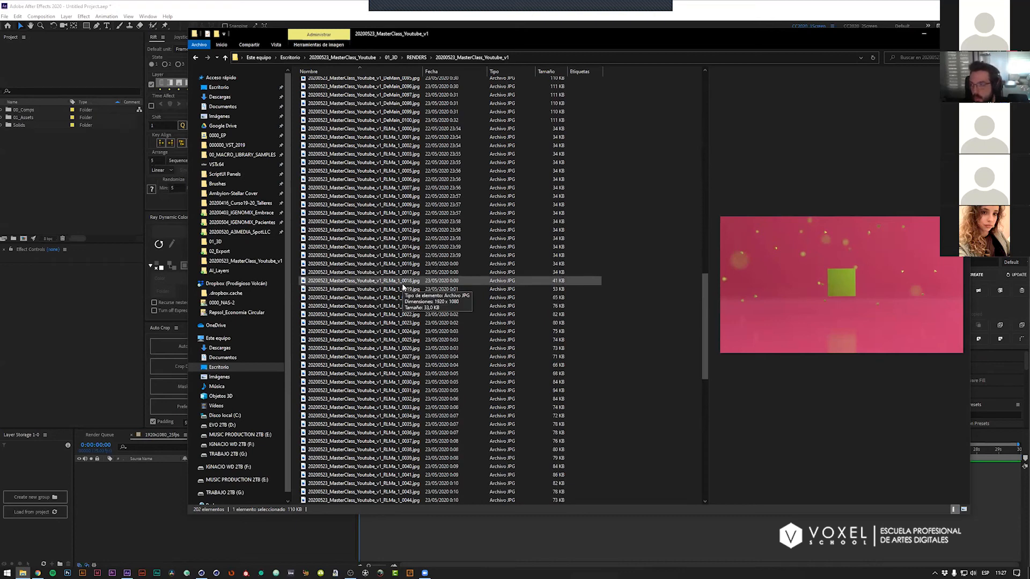
click(402, 284)
click(429, 365)
scroll(443, 366, down, 9)
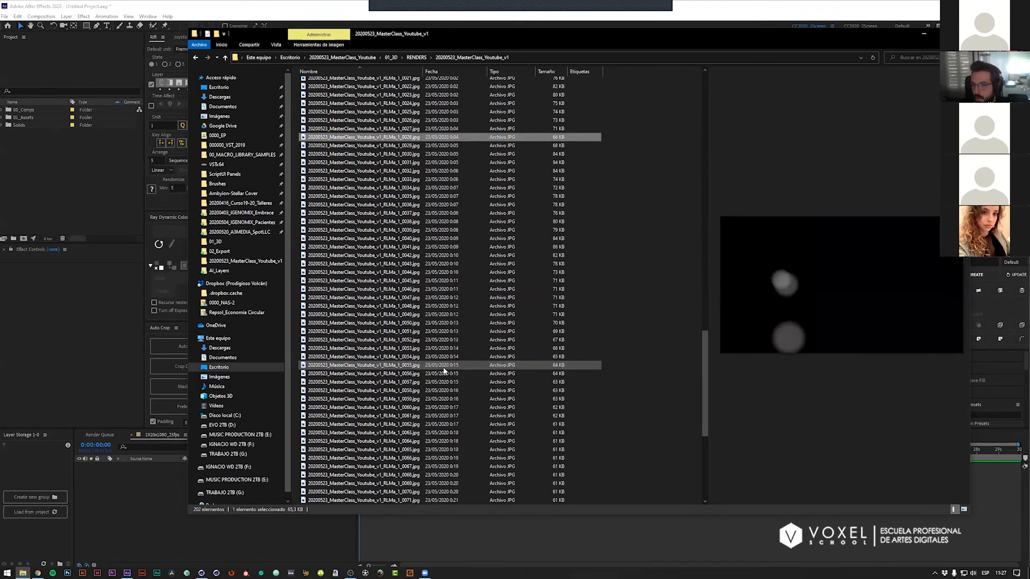
click(443, 367)
scroll(443, 367, down, 7)
click(443, 367)
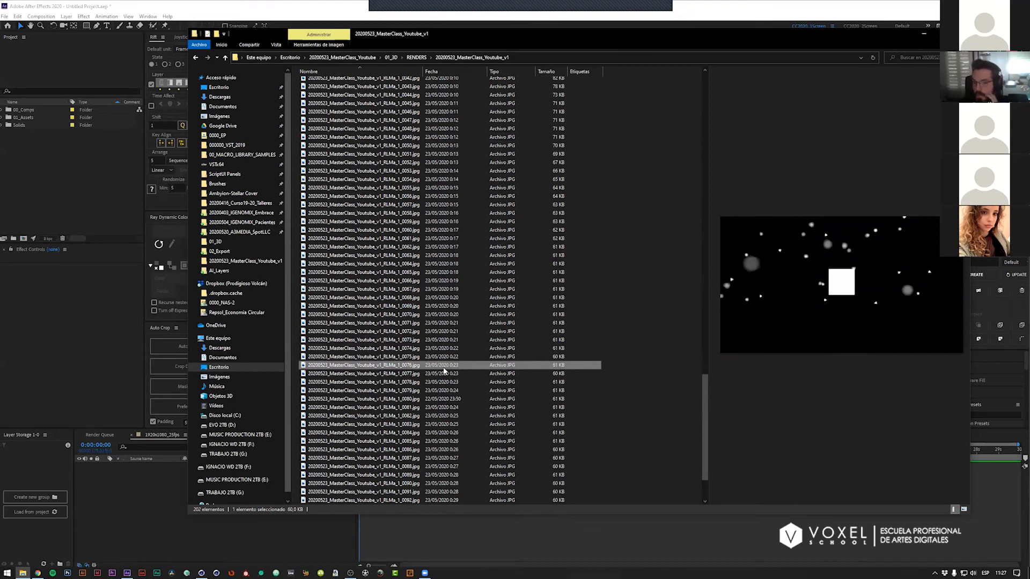
scroll(443, 351, down, 3)
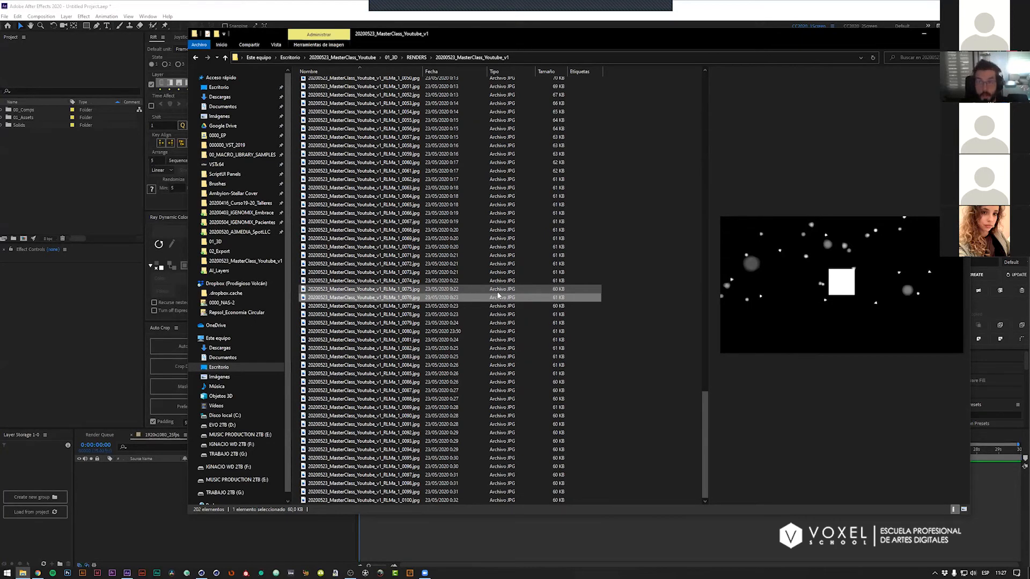
scroll(498, 296, up, 20)
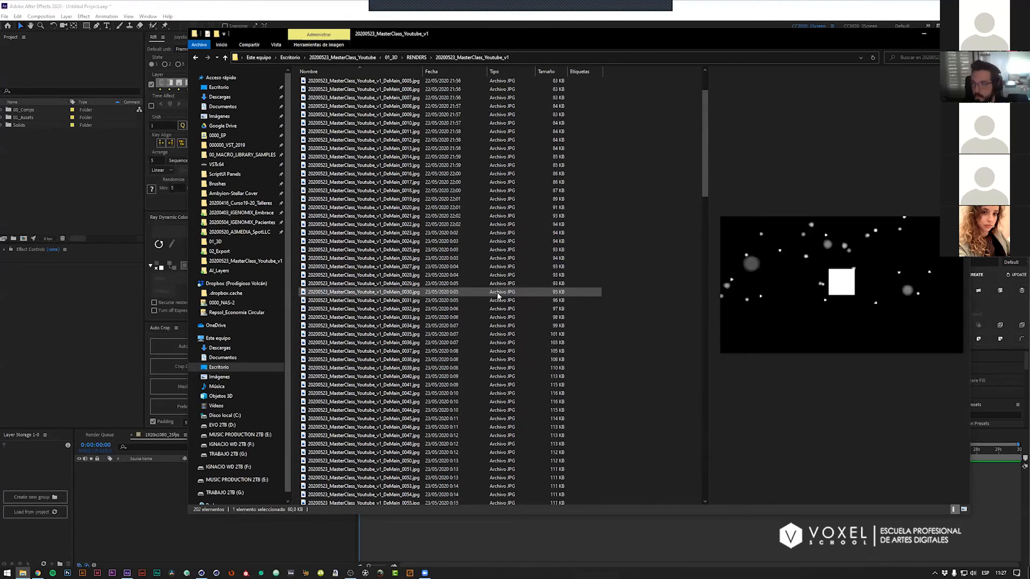
scroll(498, 296, up, 2)
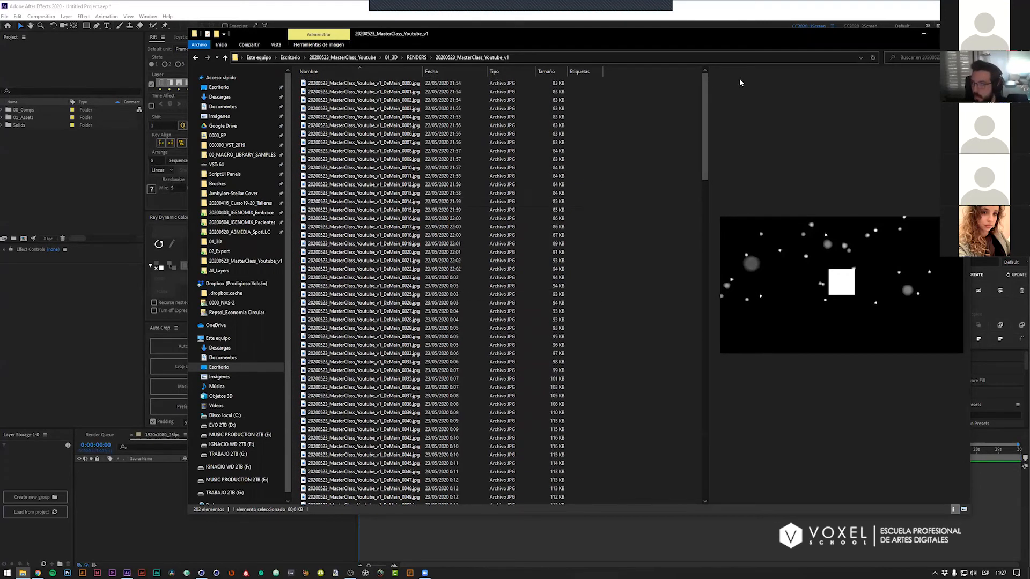
Step: Switch to After Effects and open the file import at the 20200523_MasterClass_Youtube_v1 folder inside 01_3D > RENDERS
click(80, 169)
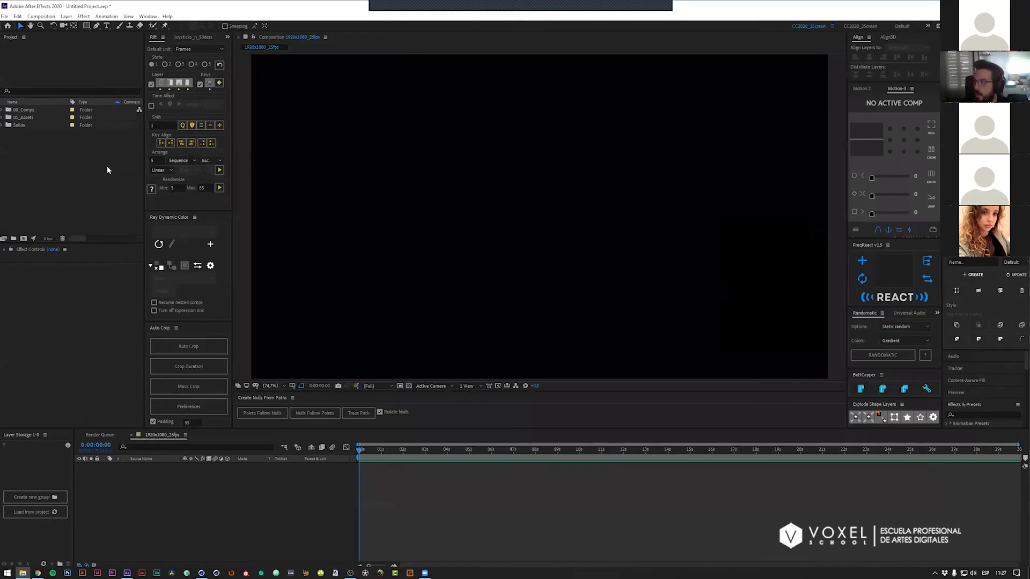
double_click(60, 158)
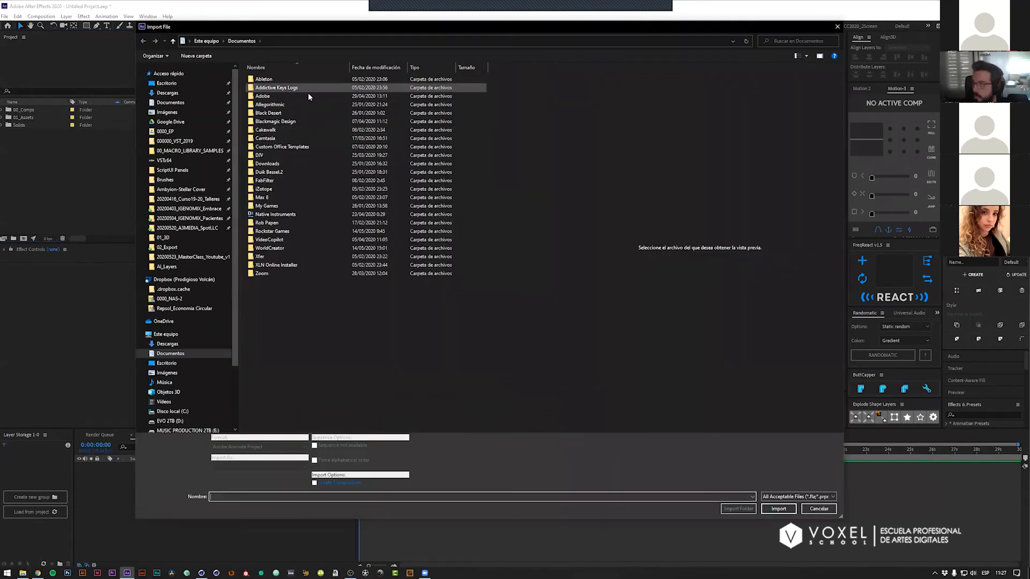
click(164, 83)
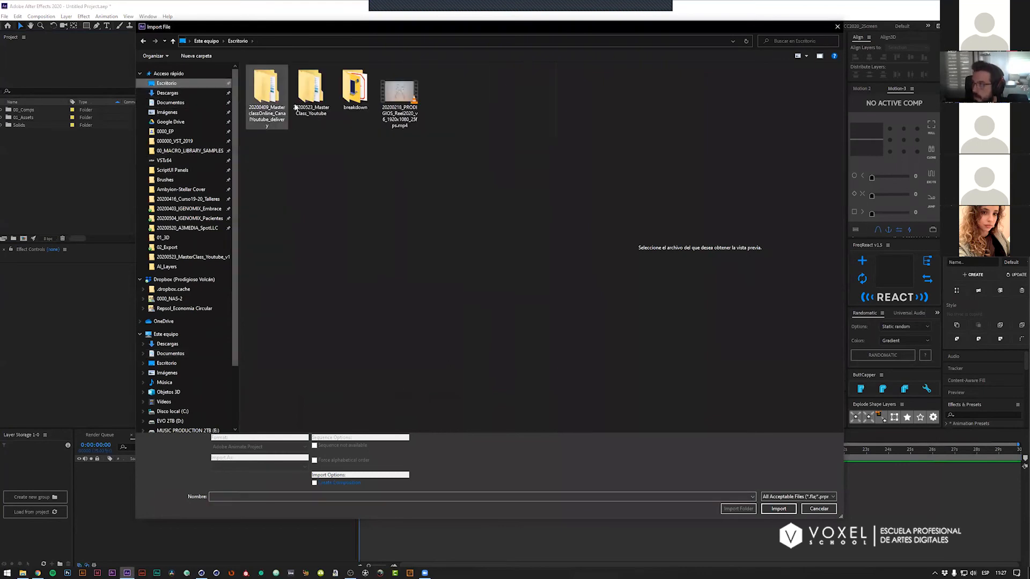
double_click(279, 92)
double_click(265, 81)
double_click(268, 81)
double_click(269, 81)
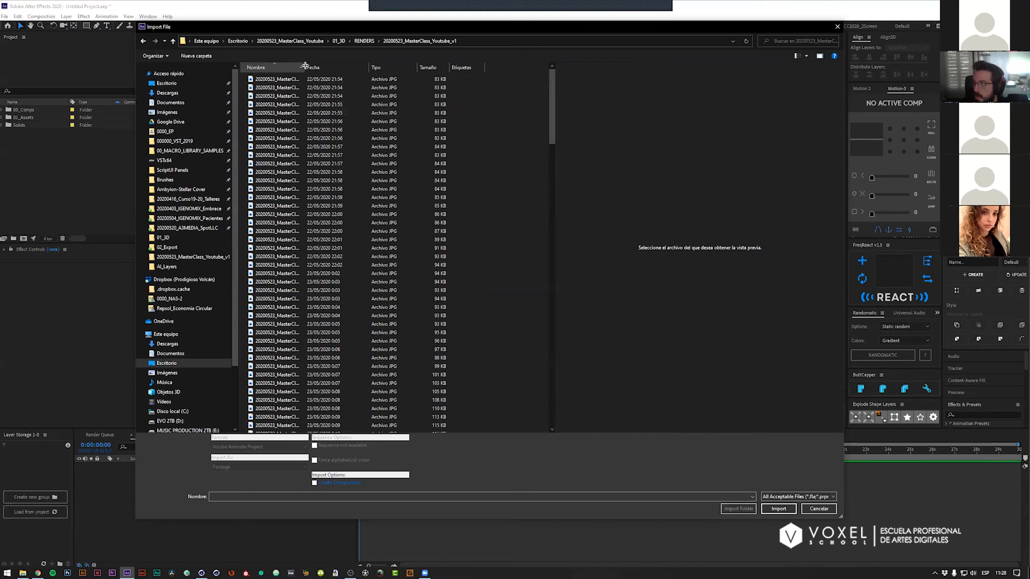
Step: Widen the file name column and import the DeMain frames as a JPEG sequence
drag(305, 66, 366, 67)
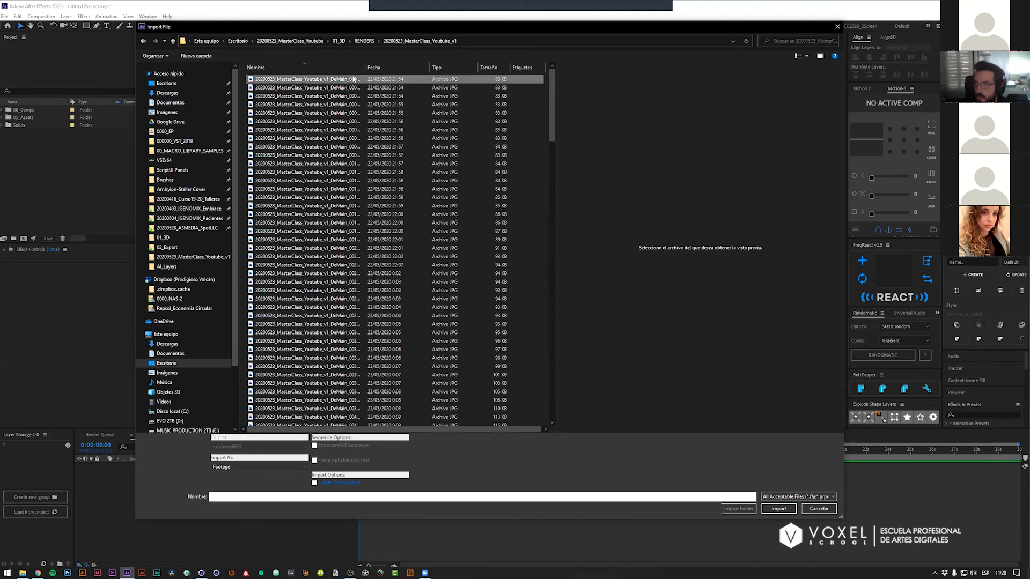
click(353, 79)
scroll(329, 168, down, 5)
click(329, 168)
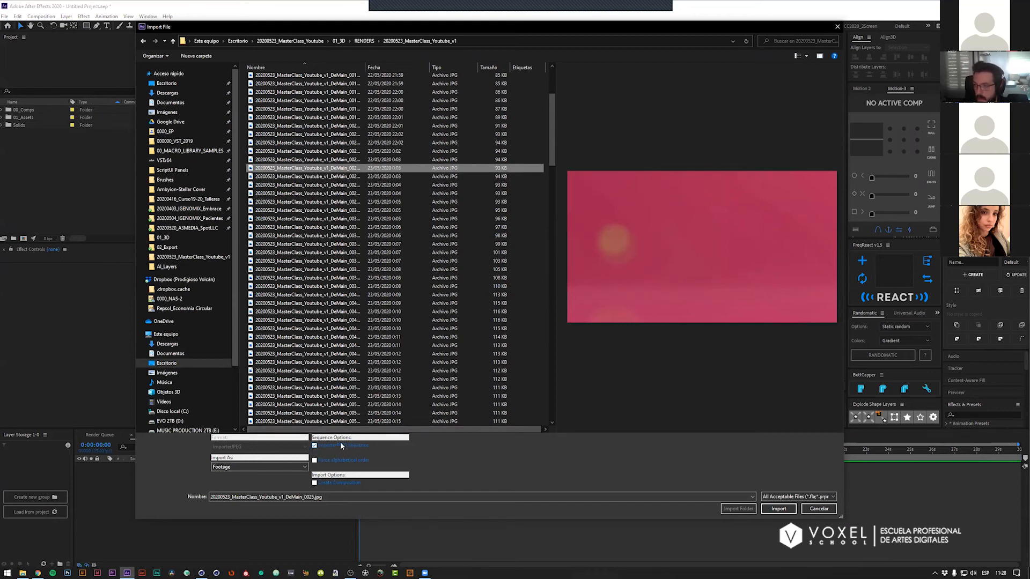
click(779, 508)
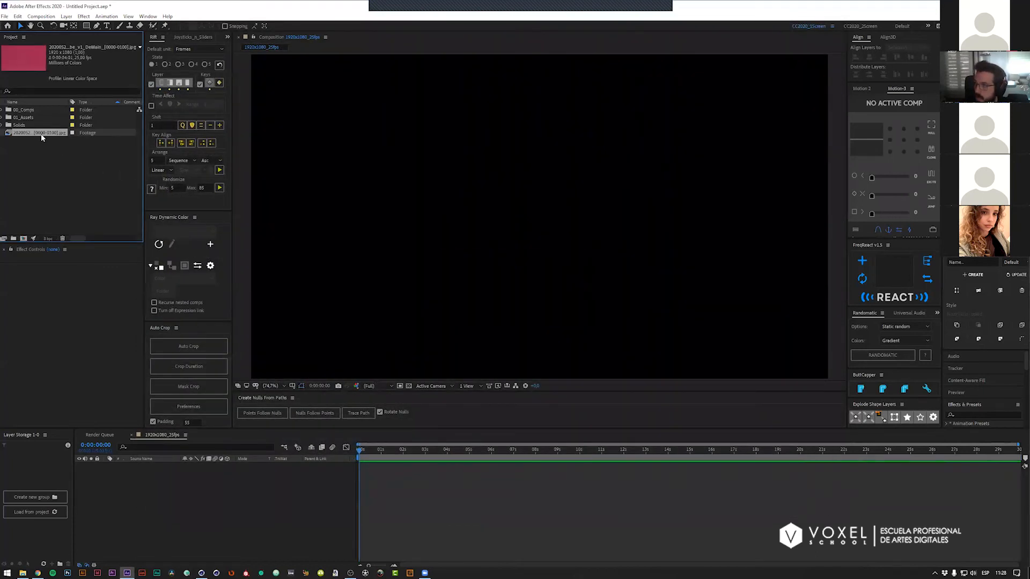
Step: Check the frame rate in the 1920x1080_25fps composition's settings and leave them without changes
click(61, 173)
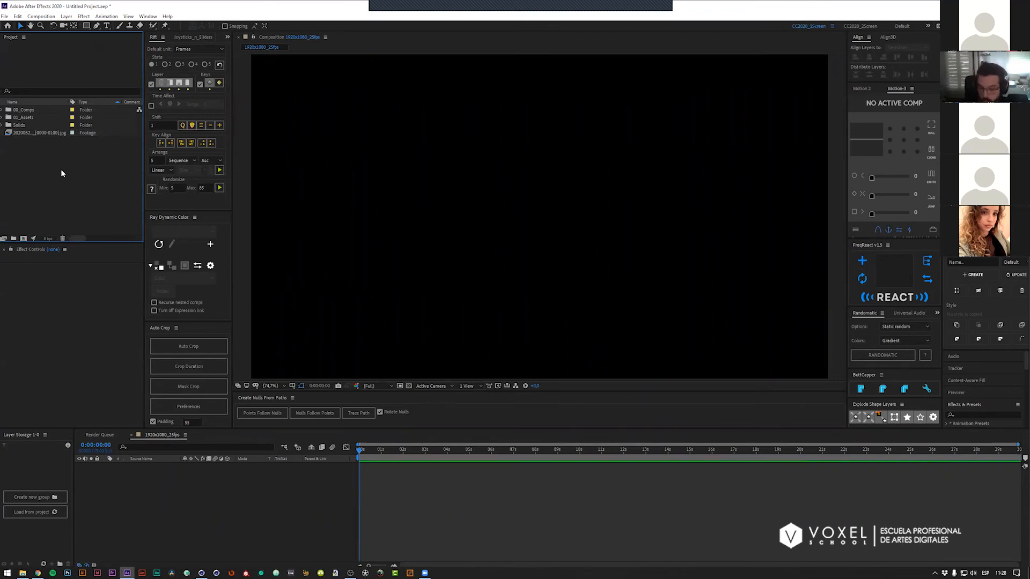
click(426, 472)
key(ctrl+k)
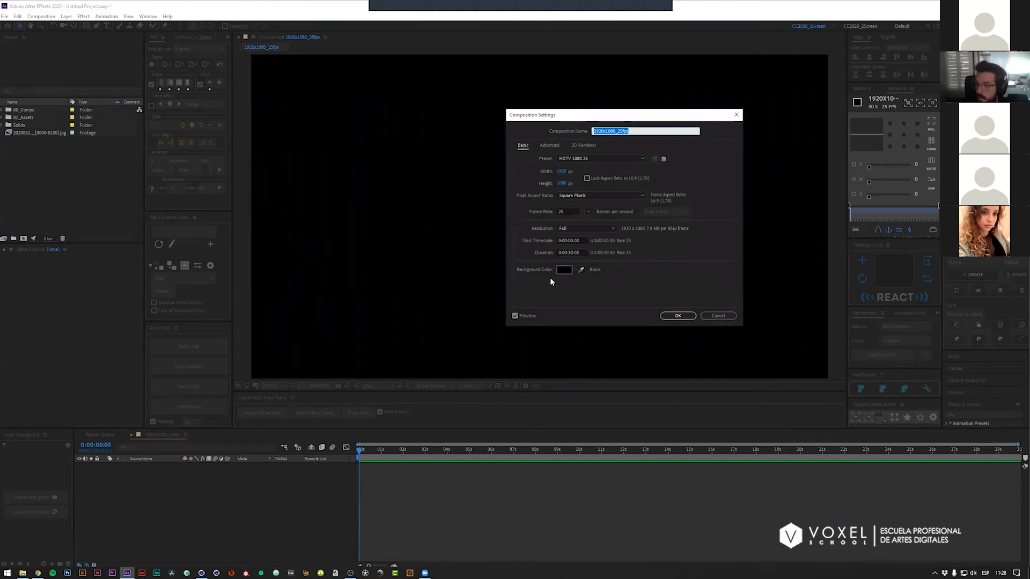
click(566, 211)
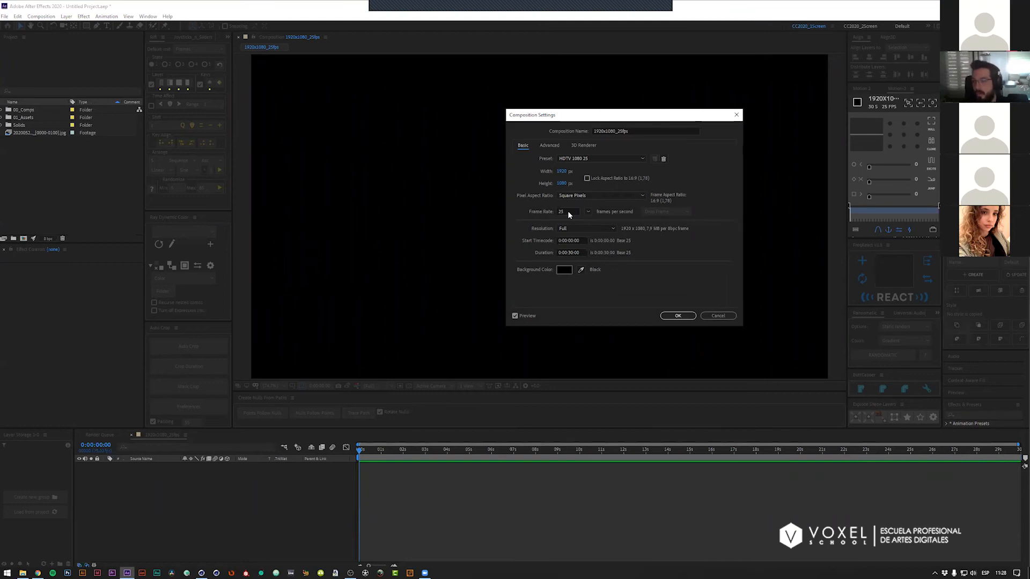
click(718, 315)
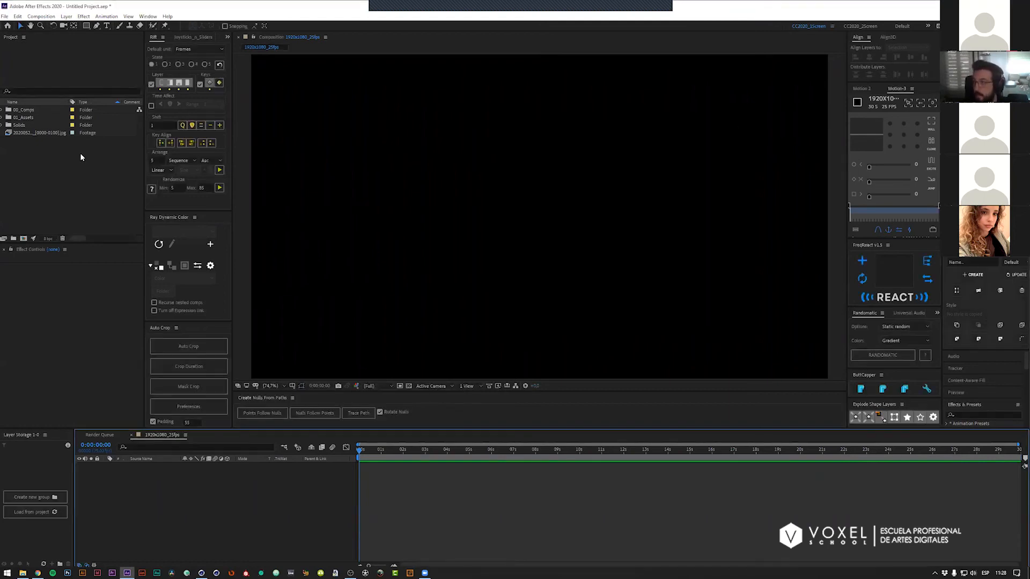
Step: Place the DeMain sequence at the start of the timeline with the work area fitted to its length, and preview the animation
drag(50, 133, 338, 448)
key(bracketleft)
key(space)
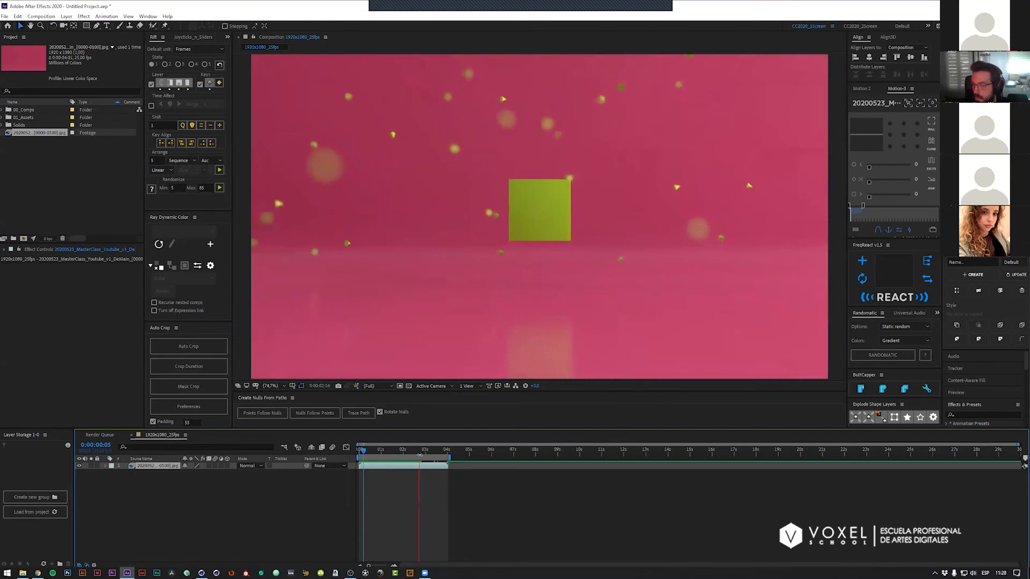
drag(425, 452, 377, 453)
key(space)
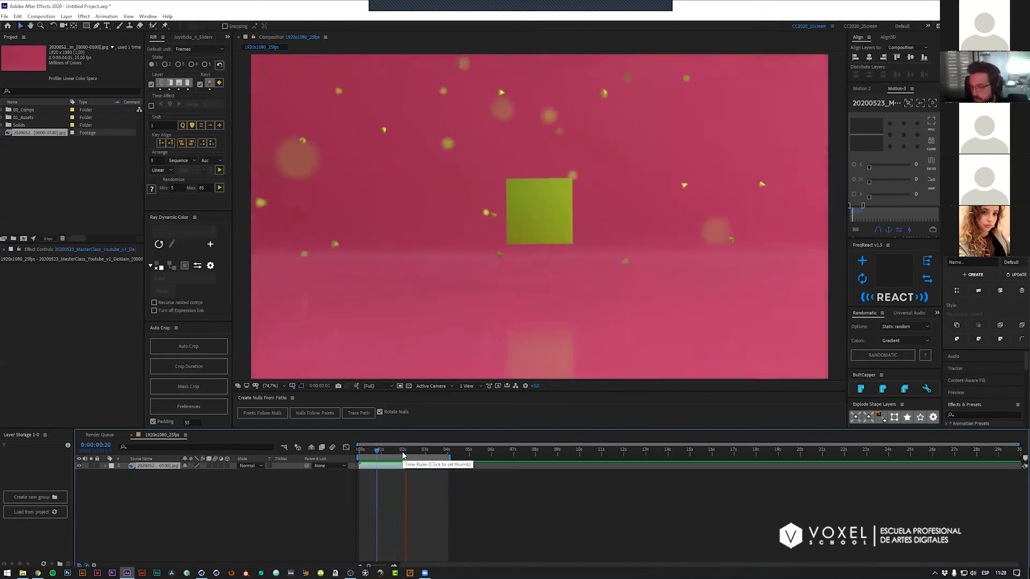
click(386, 454)
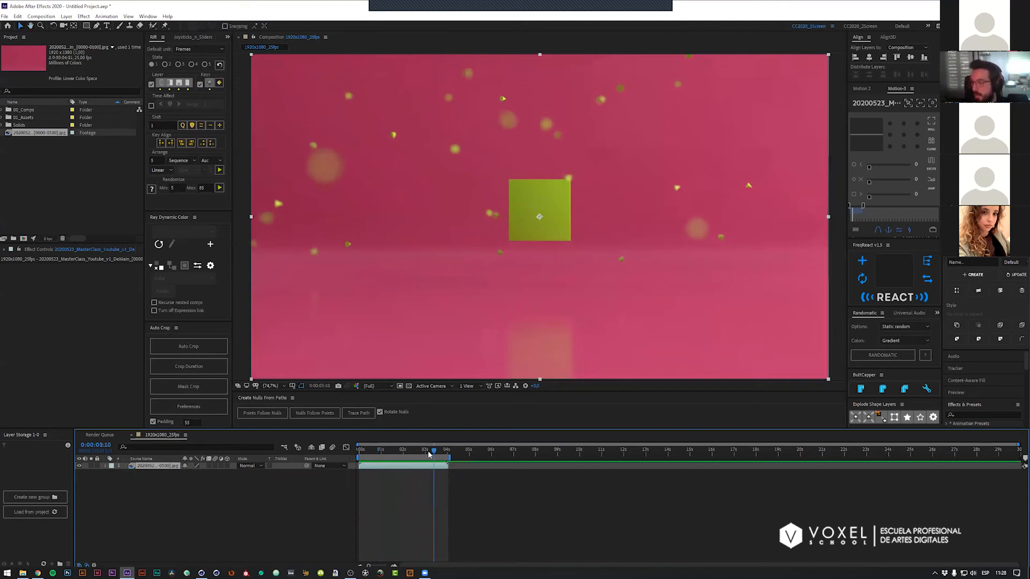
drag(386, 454, 421, 458)
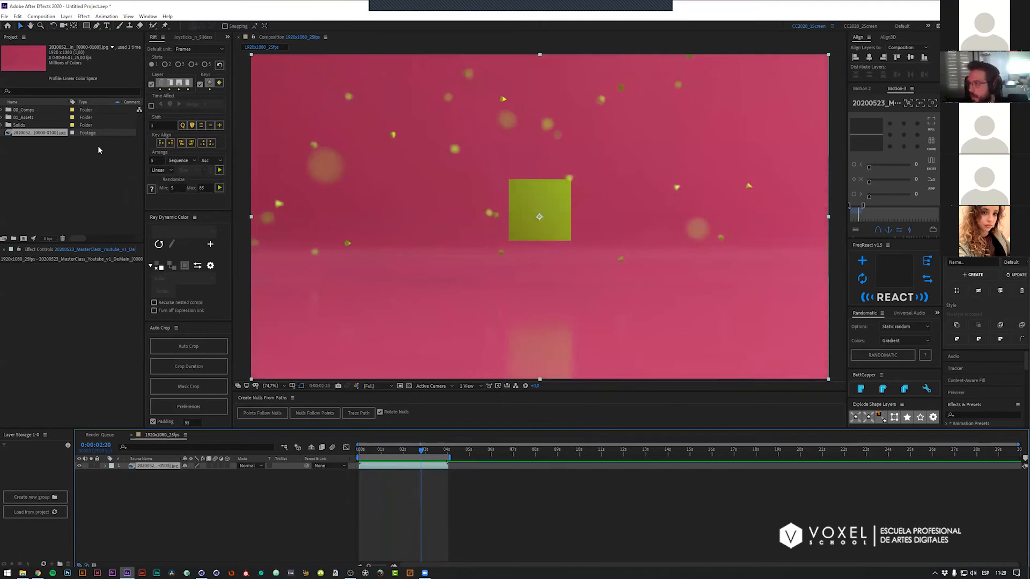
Step: Import the RLMa_1 black-and-white mask frames as a JPEG sequence and place it above the DeMain layer in the timeline
click(85, 153)
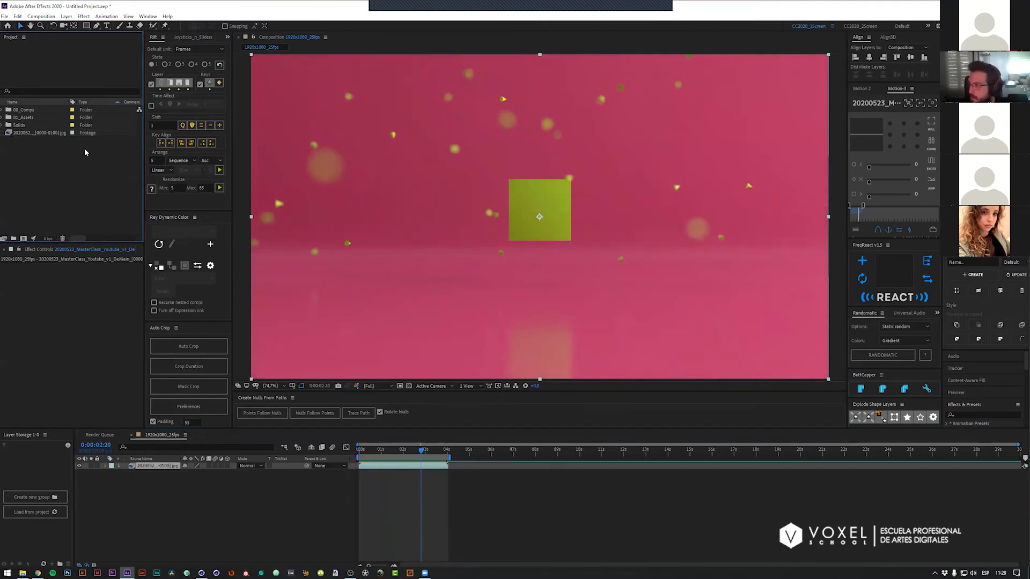
double_click(57, 154)
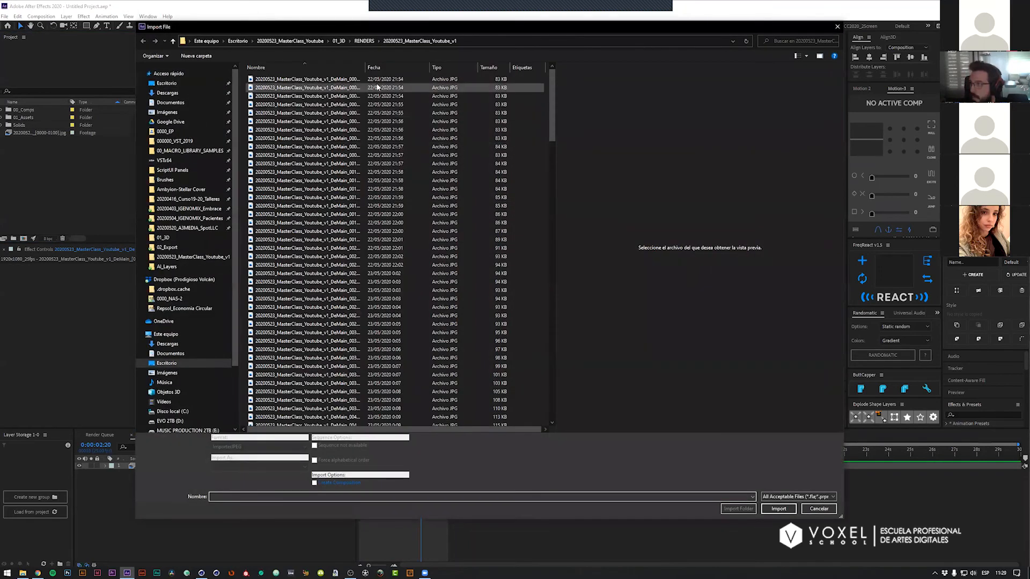
scroll(340, 216, down, 20)
scroll(332, 257, down, 1)
click(329, 277)
scroll(328, 290, down, 7)
scroll(329, 293, down, 1)
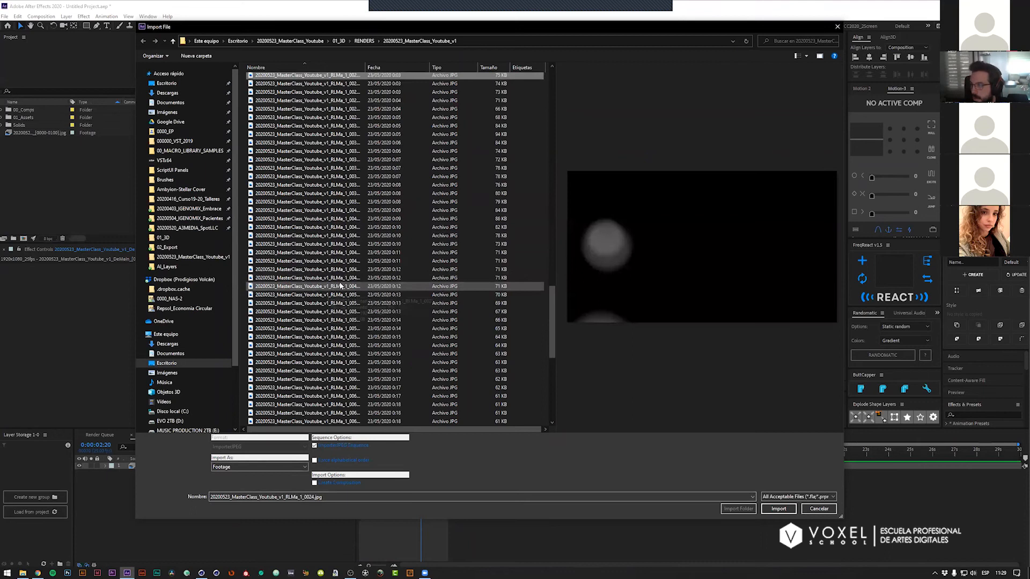
click(331, 287)
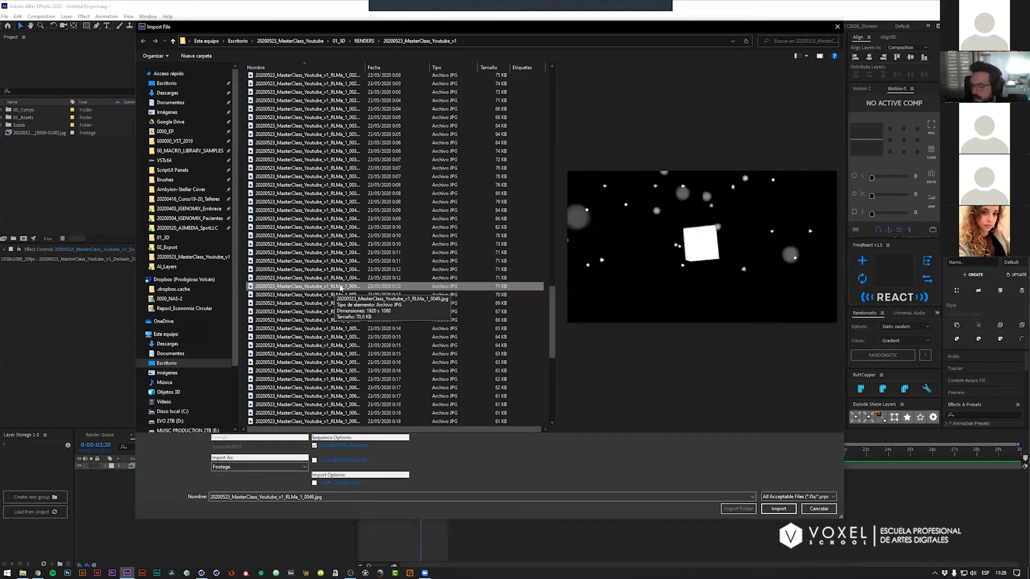
double_click(340, 287)
drag(56, 144, 377, 468)
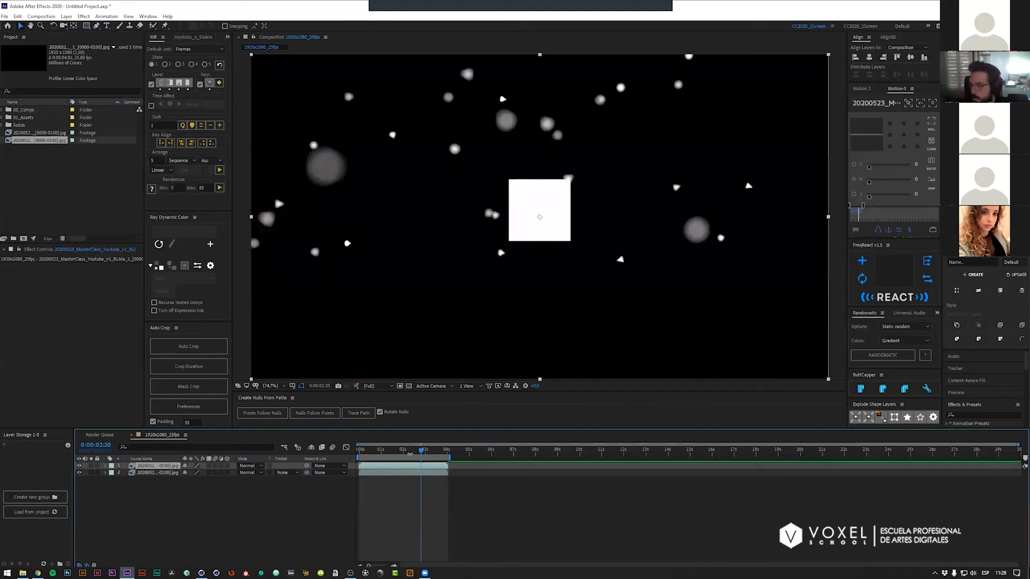
Step: Trim the composition to the work area so it spans only the rendered sequences
right_click(428, 456)
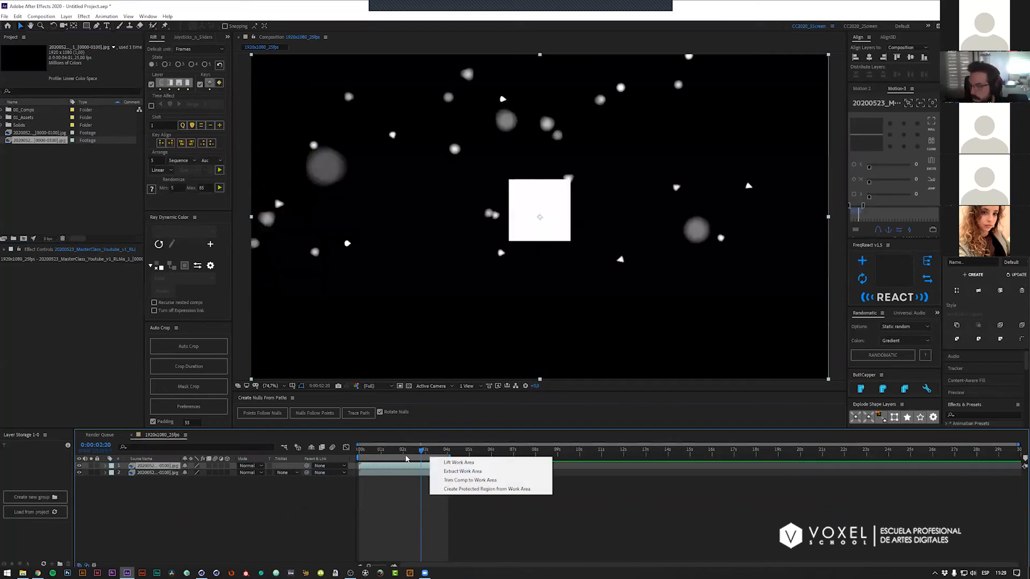
right_click(404, 457)
right_click(399, 456)
right_click(400, 457)
right_click(400, 456)
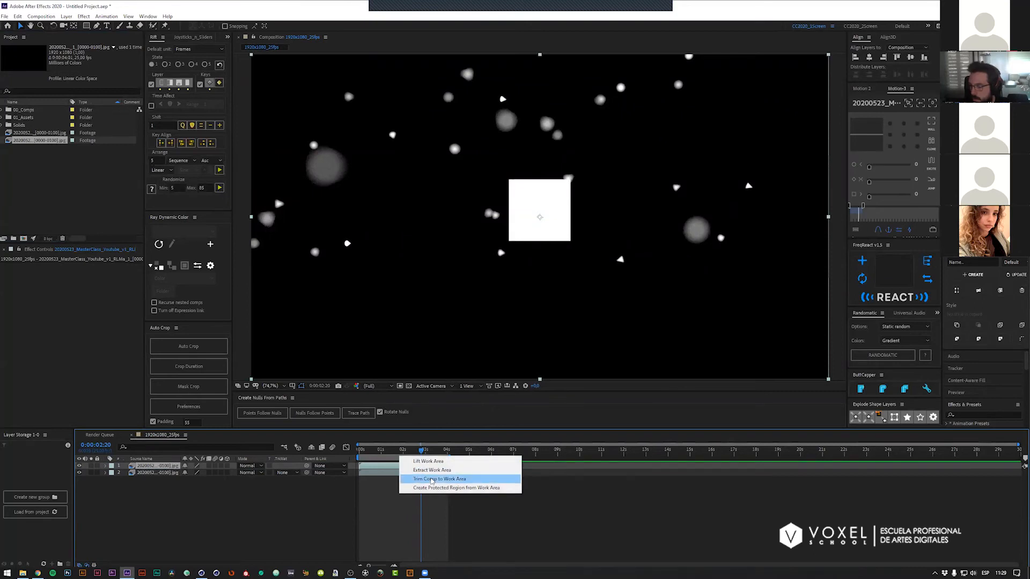
click(432, 479)
key(ctrl+z)
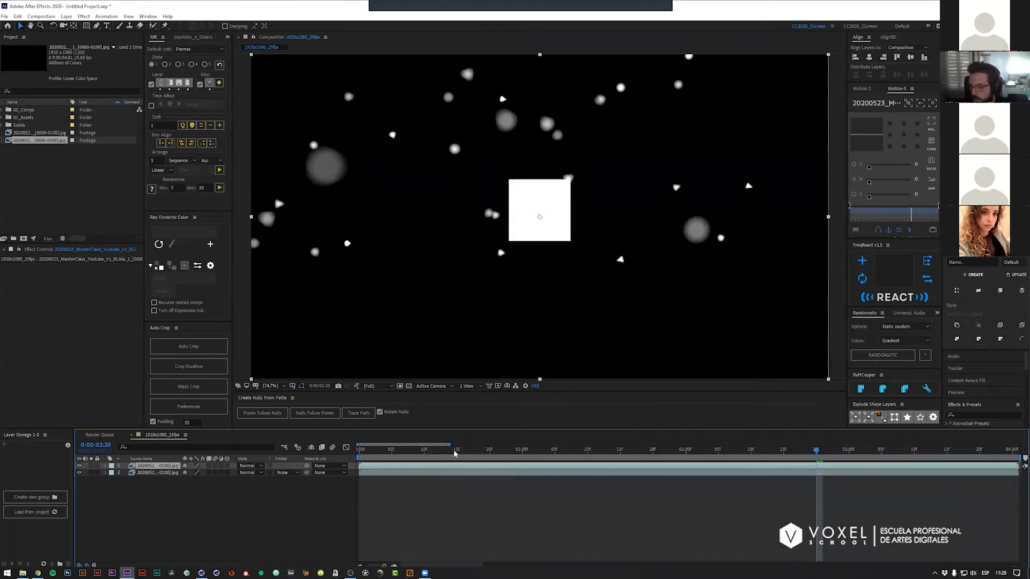
drag(441, 451, 369, 466)
right_click(376, 458)
click(390, 480)
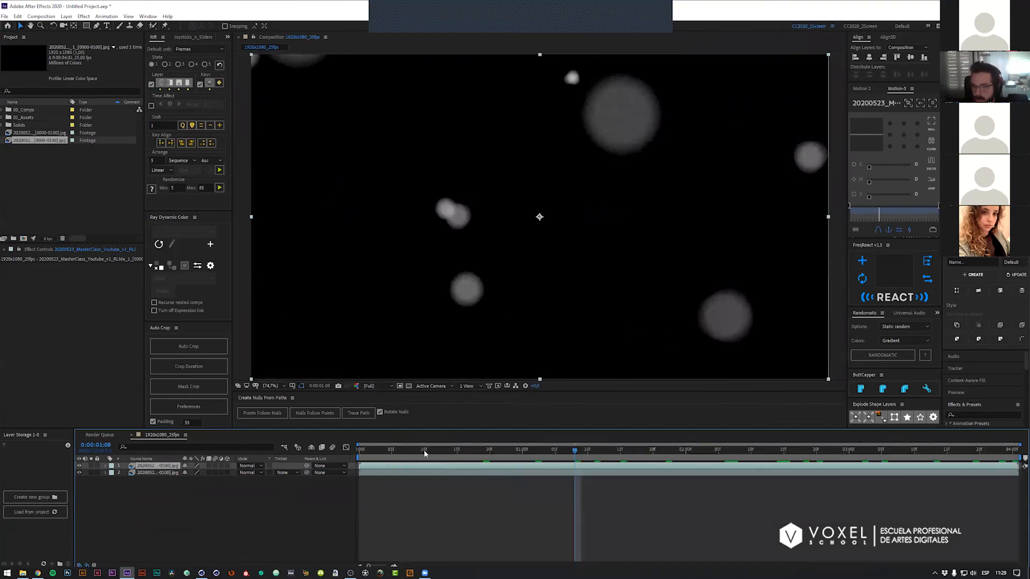
Step: Play back the RLMa_1 mask animation in the trimmed composition and deselect its layer
key(space)
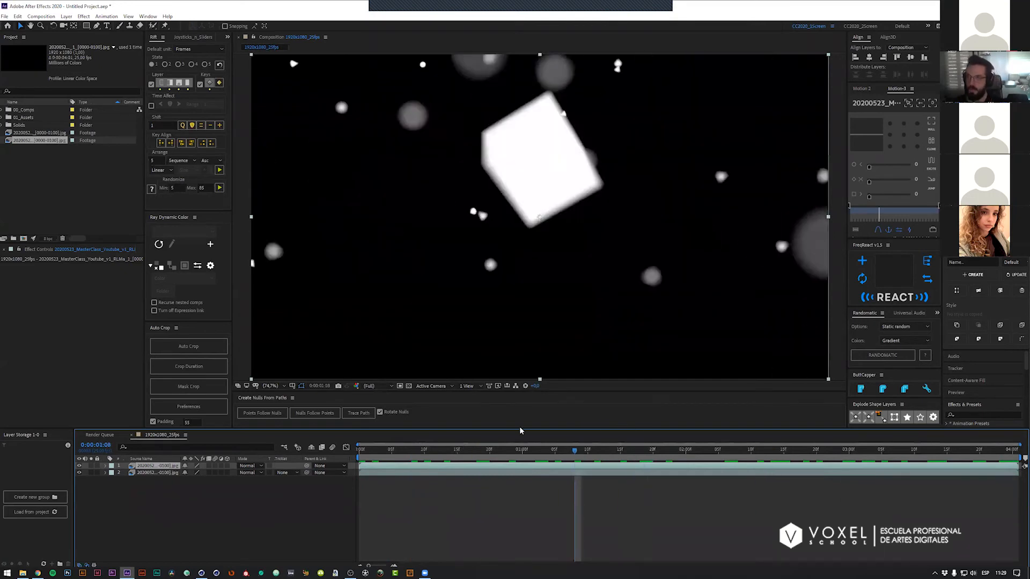
key(space)
click(658, 492)
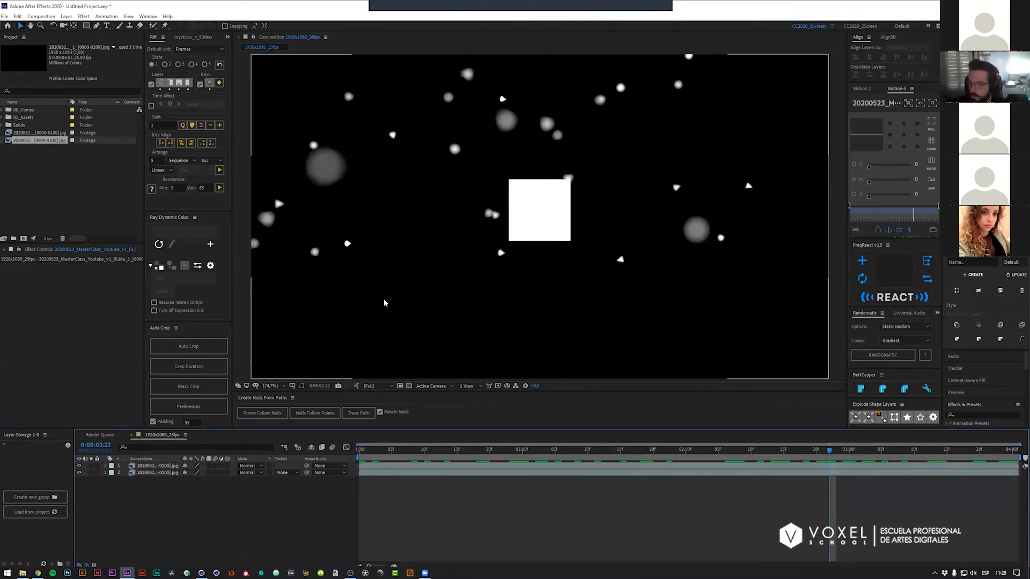
Step: Save the project as 20200523_VOXEL_Masterclass_v2_v1.aep in the 02_Motion folder of 20200523_MasterClass_Youtube
key(ctrl+s)
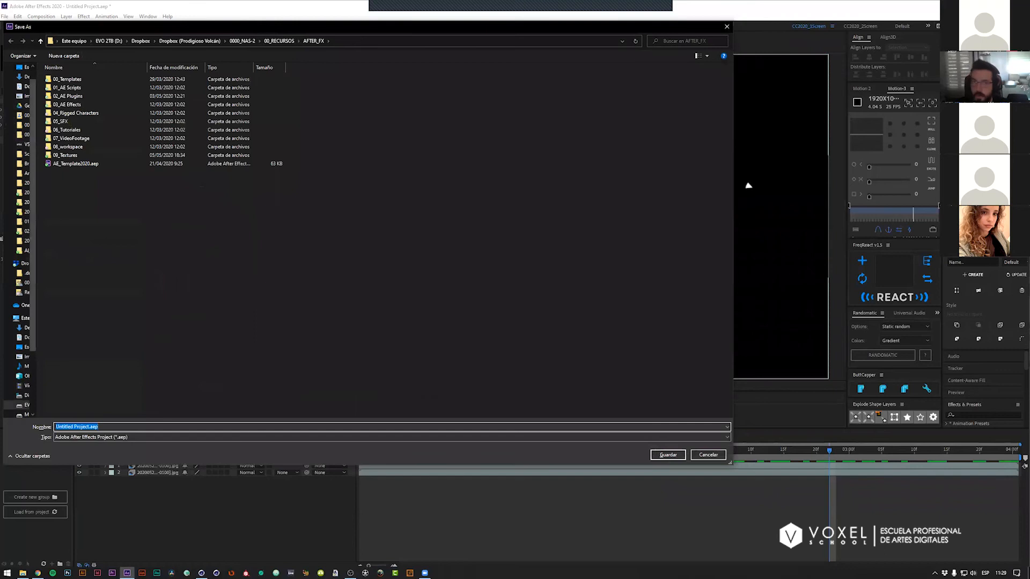
key(Escape)
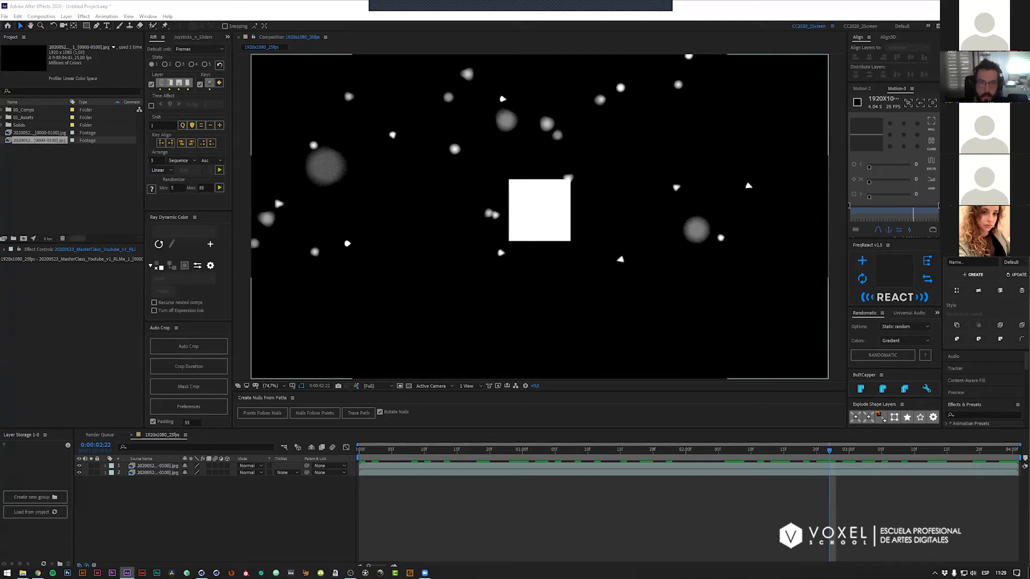
key(ctrl+s)
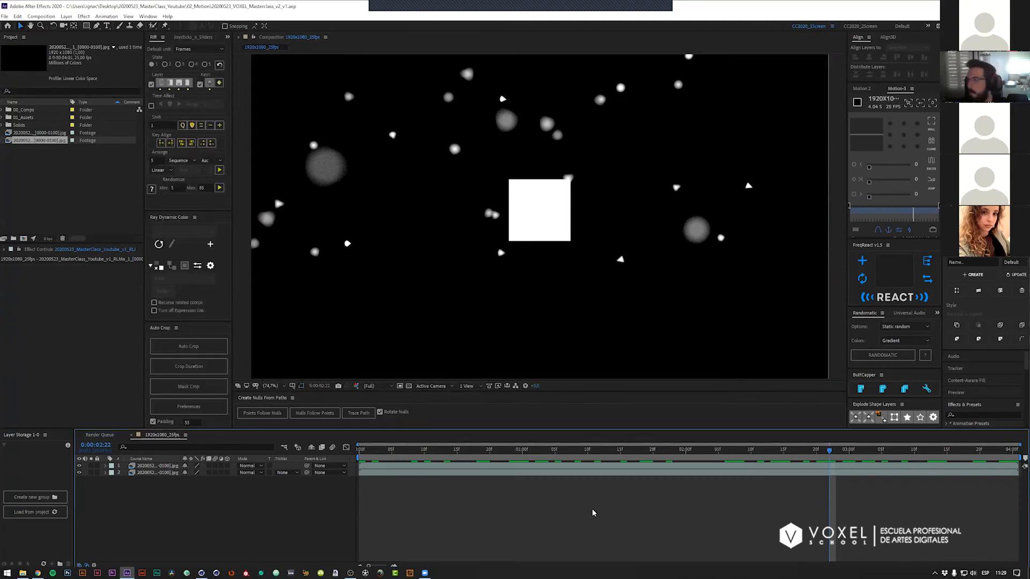
Step: Hide the RLMa_1 mask layer at 0:00:02:21 and add a large VOXEL text layer with its X over the green cube
drag(567, 449, 822, 455)
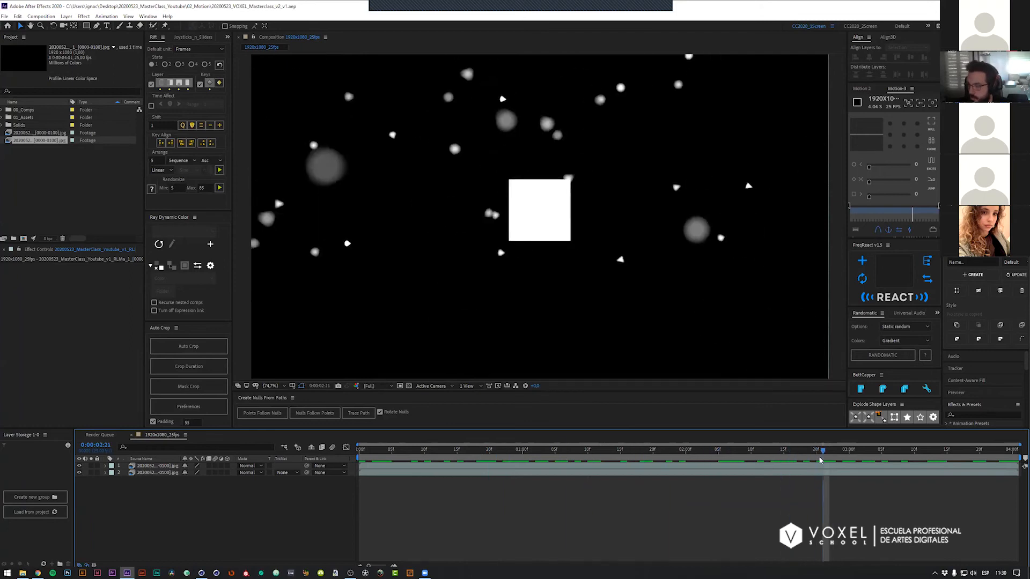
click(78, 465)
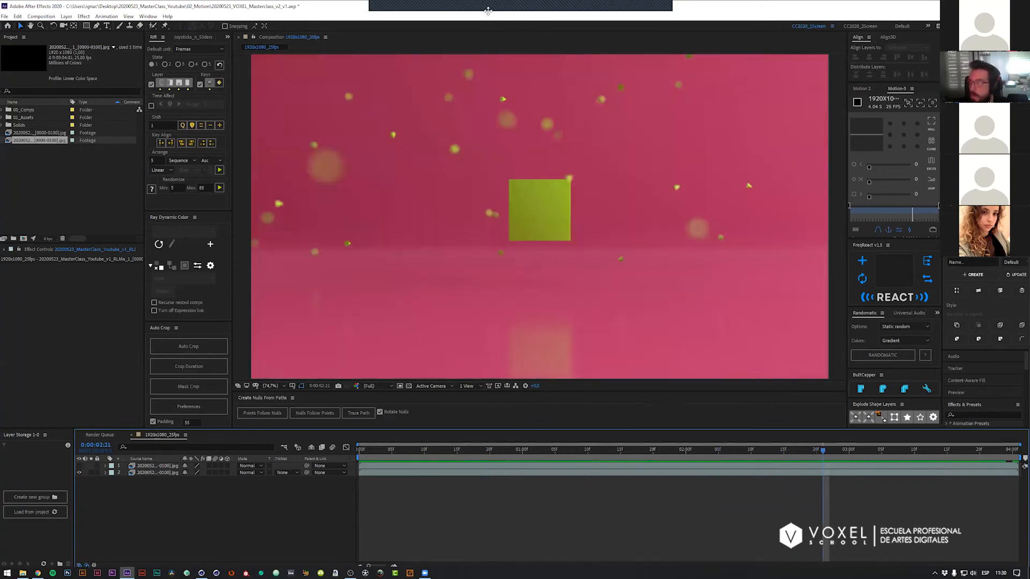
key(ctrl+t)
click(423, 237)
text(VOXEL)
key(Escape)
key(Caps_Lock)
shift+drag(529, 224, 627, 204)
drag(539, 211, 560, 210)
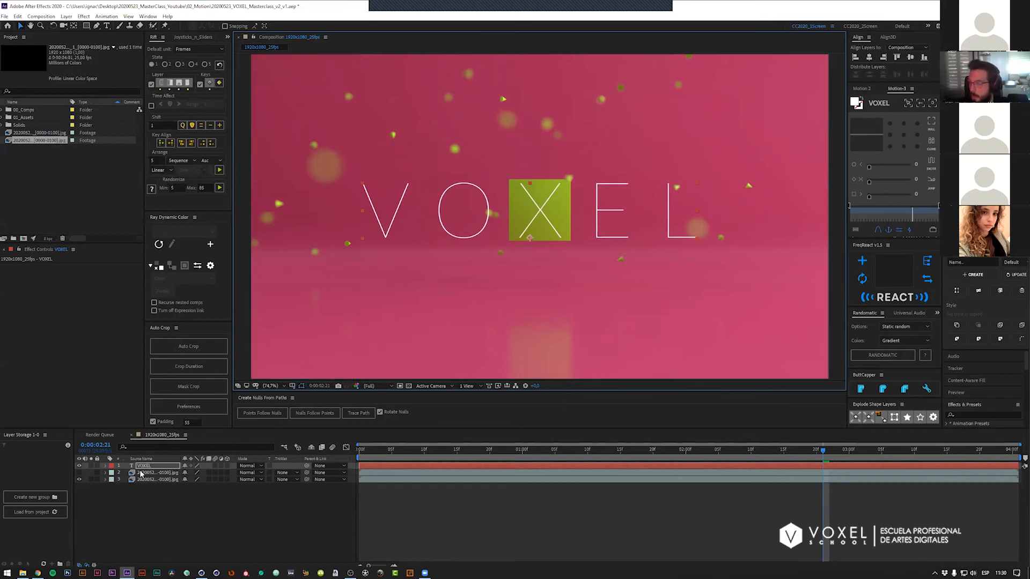
Step: Move the RLMa_1 mask layer above the VOXEL text layer and make it visible
drag(141, 478, 141, 466)
click(80, 467)
click(80, 467)
click(79, 467)
click(80, 466)
click(80, 467)
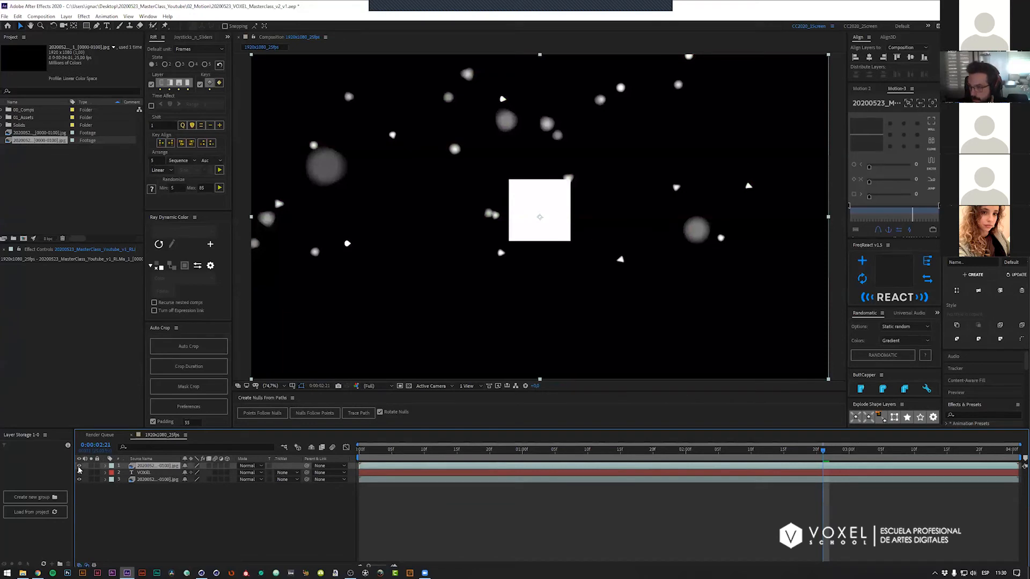
Step: Try the RLMa_1 mask sequence on the VOXEL text layer as an Alpha Matte and as an Alpha Inverted Matte
click(143, 473)
click(144, 474)
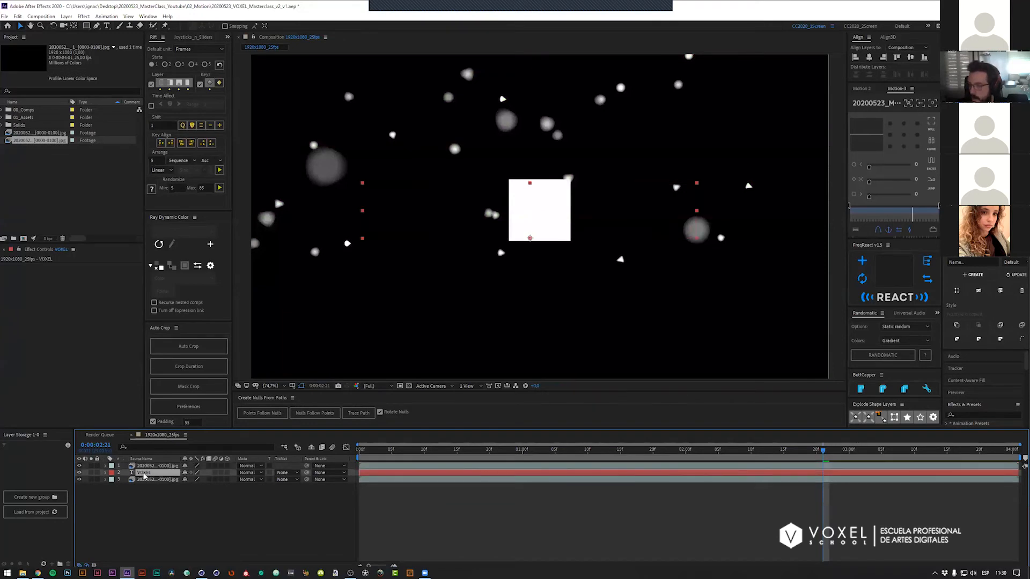
click(288, 473)
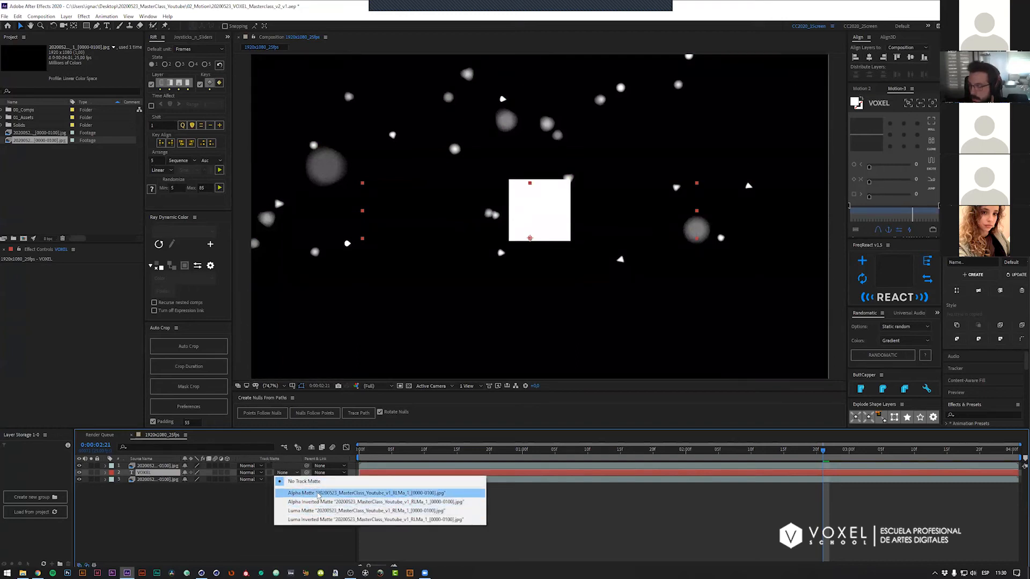
click(310, 493)
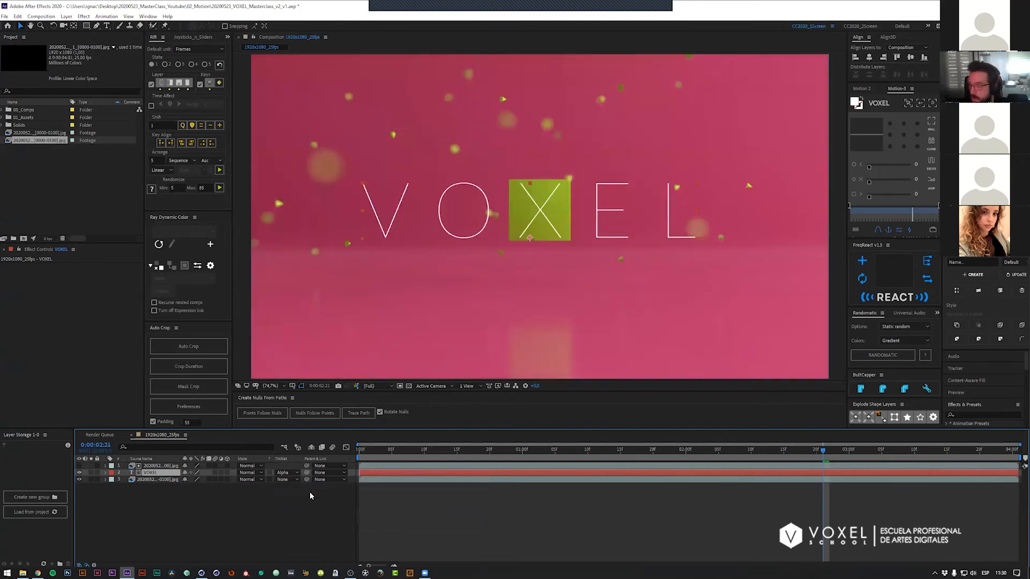
click(285, 473)
click(301, 502)
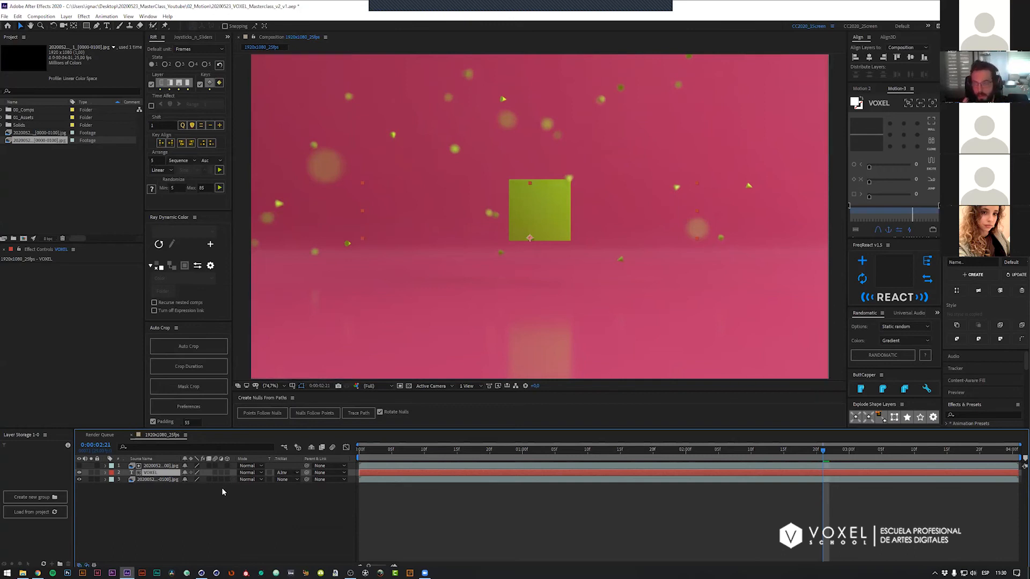
click(282, 474)
click(290, 488)
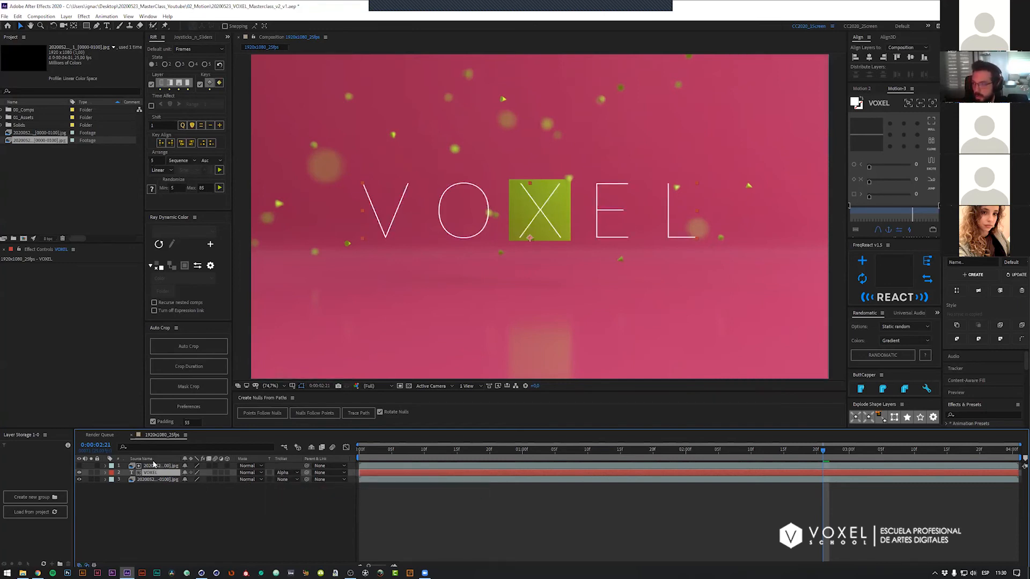
Step: Check the RLMa_1 mask image, try it as a Luma Matte on the VOXEL text layer and scrub to 0:00:02:11
click(79, 465)
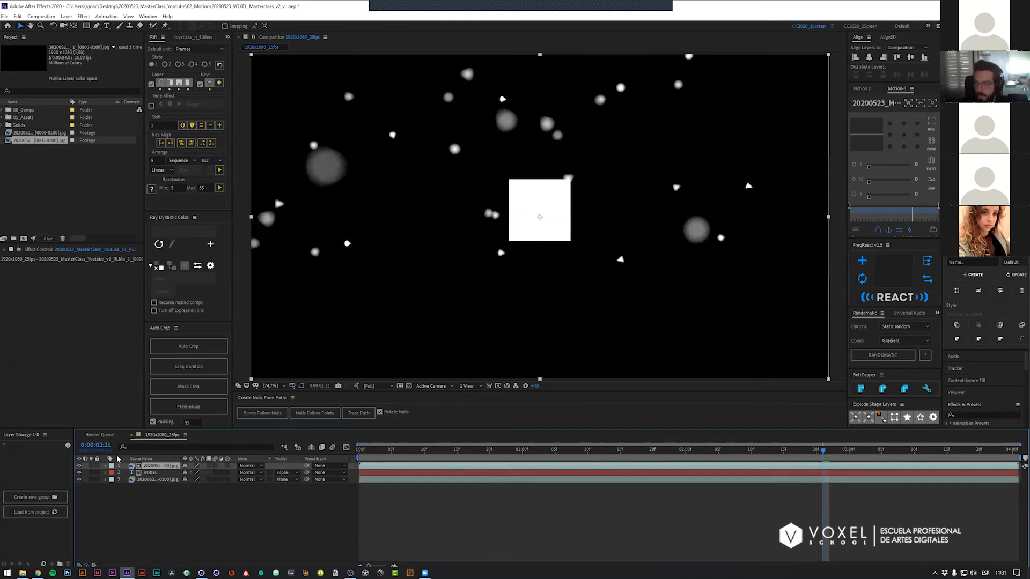
click(79, 466)
click(79, 465)
click(151, 472)
click(284, 472)
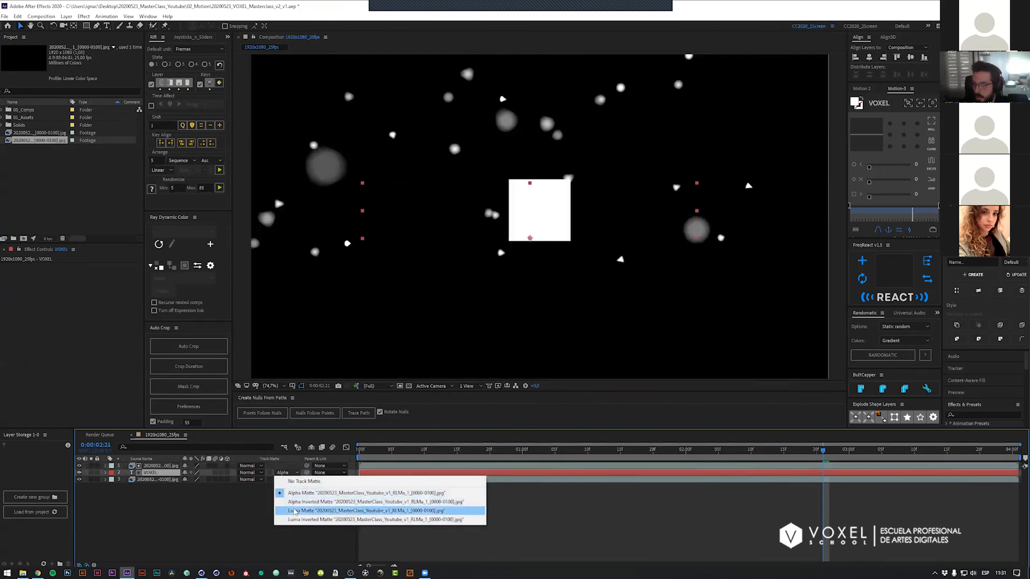
click(290, 510)
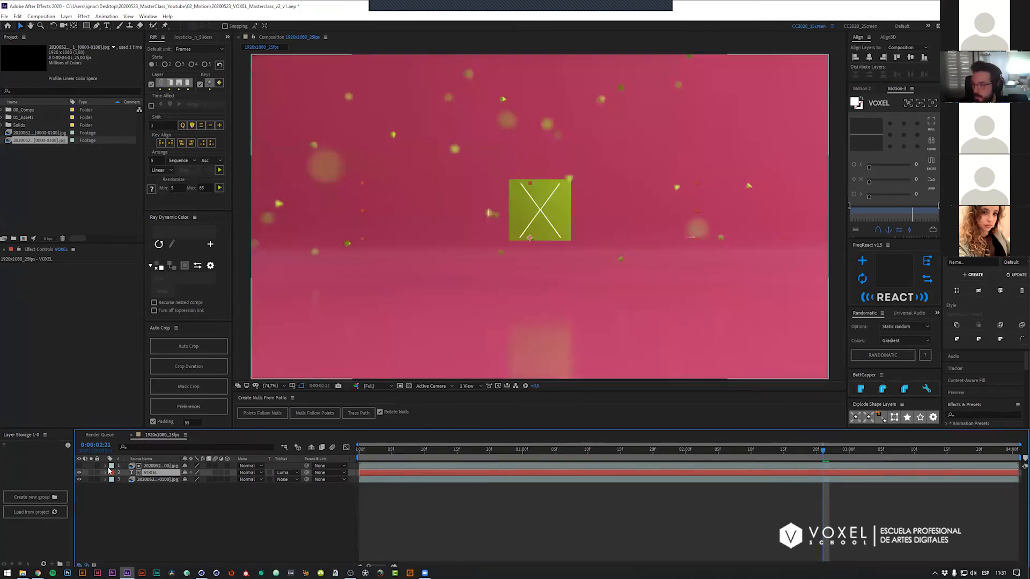
drag(437, 449, 757, 449)
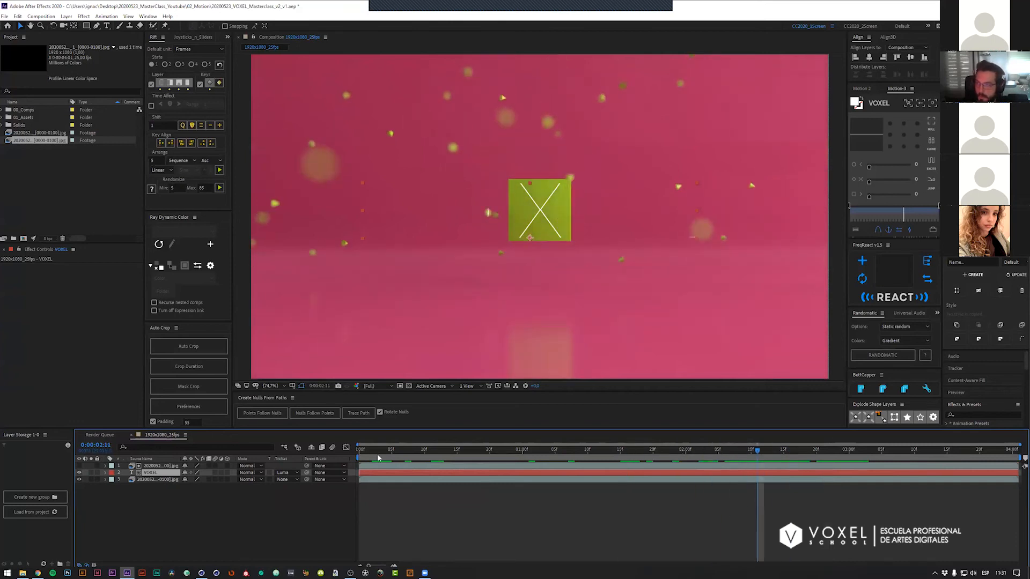
Step: Set the VOXEL text layer's track matte to Luma Inverted Matte, compare it with the mask and scrub to 0:00:02:13
click(284, 473)
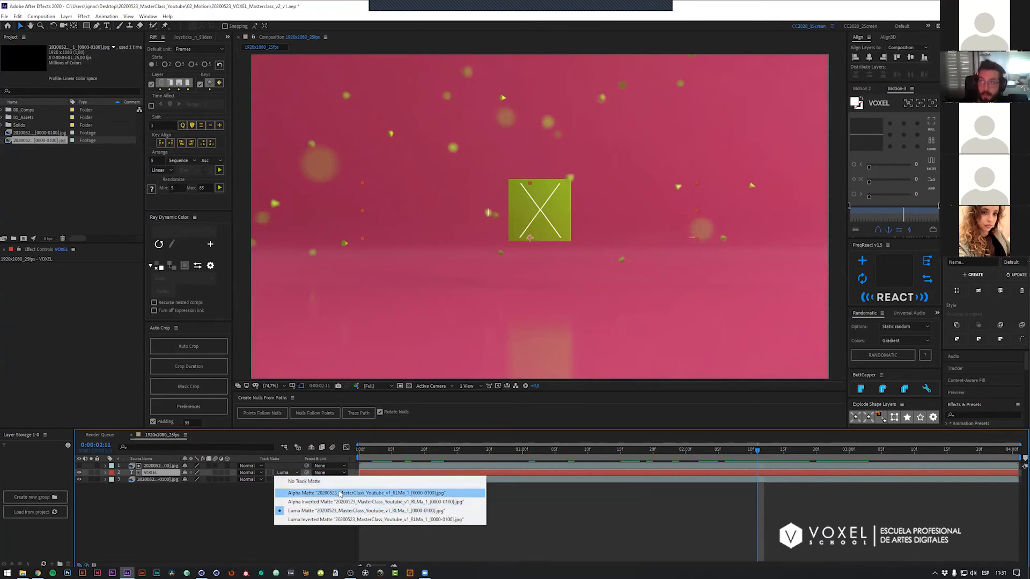
click(317, 521)
click(79, 466)
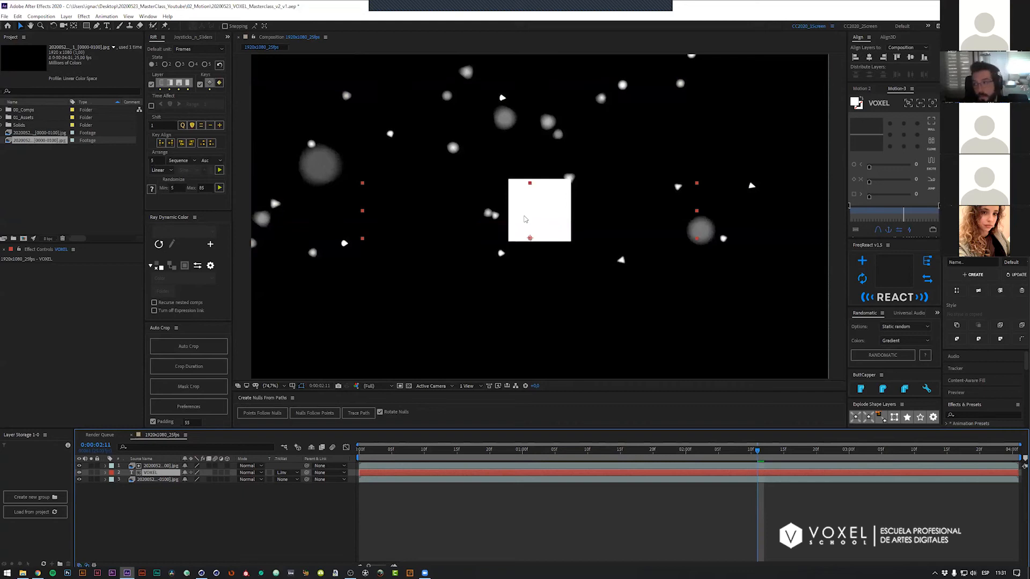
click(79, 465)
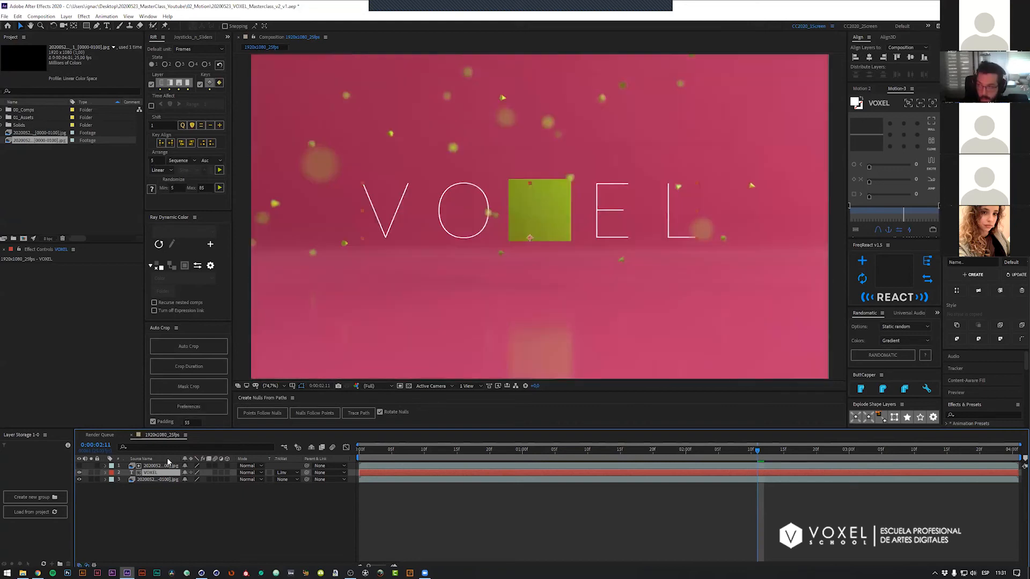
click(79, 466)
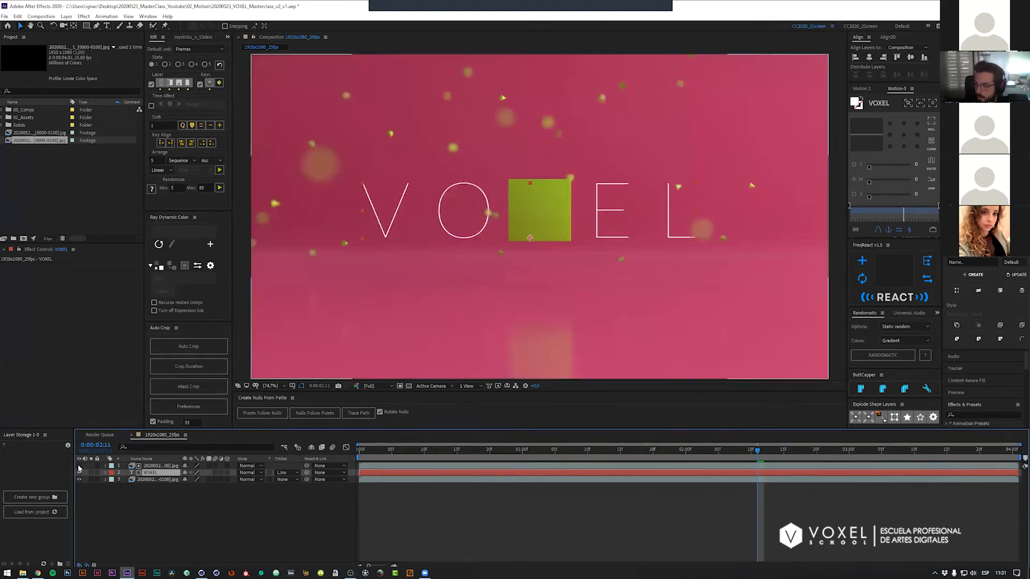
click(79, 466)
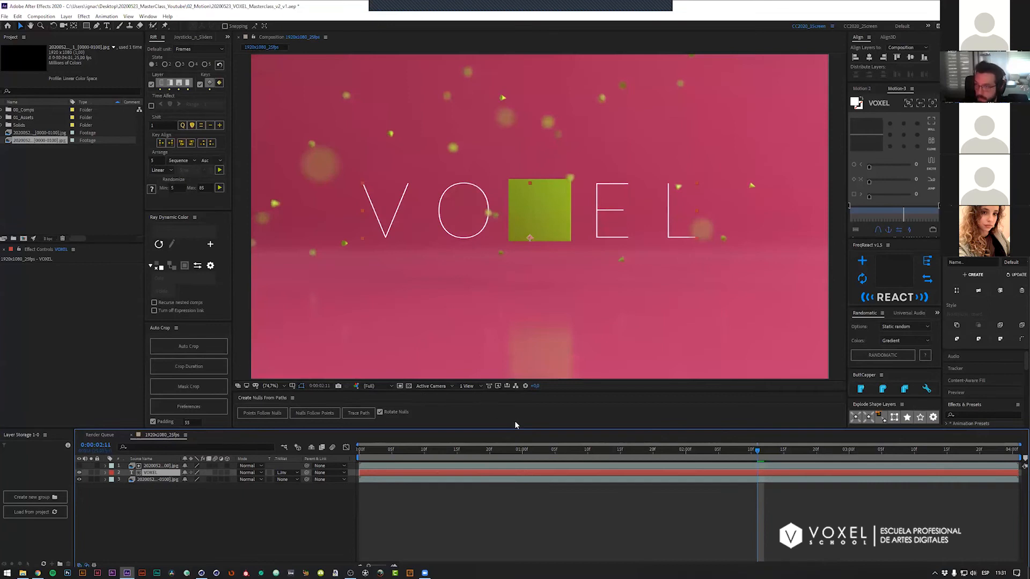
drag(655, 449, 771, 459)
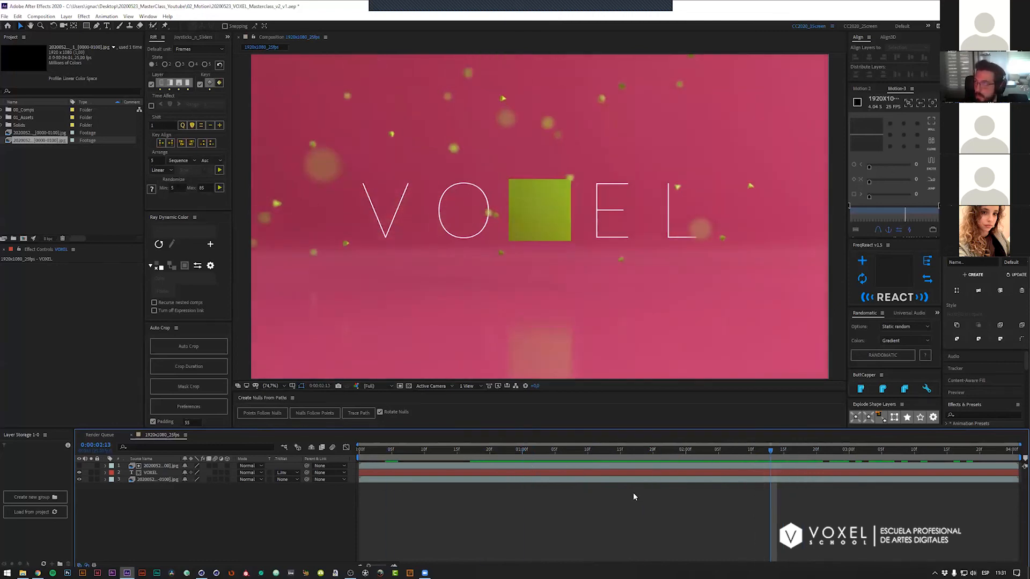
Step: Import the Cinema 4D file 20200523_MasterClass_Youtube_v3.c4d from the 01_3D folder
click(63, 184)
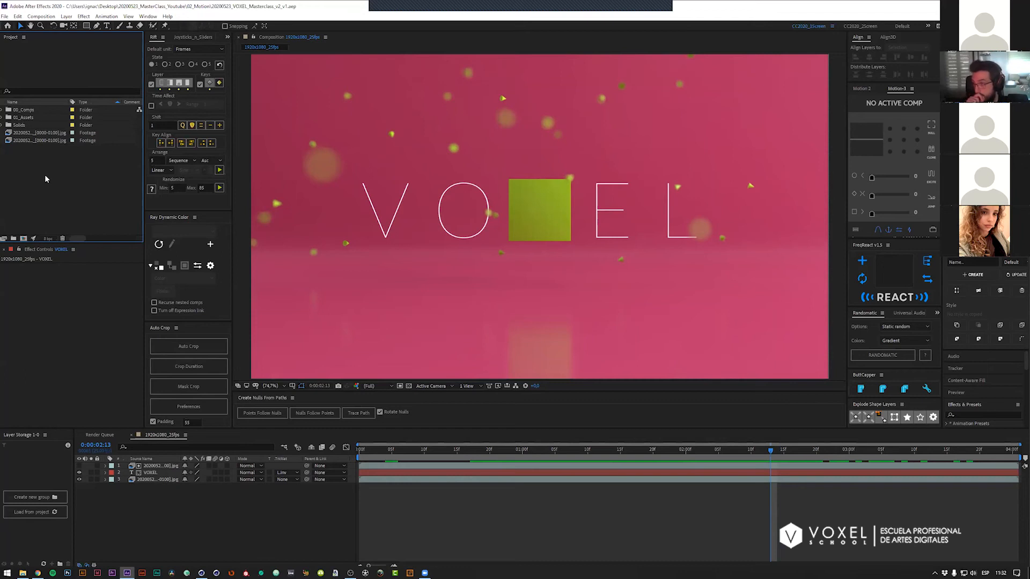
double_click(46, 160)
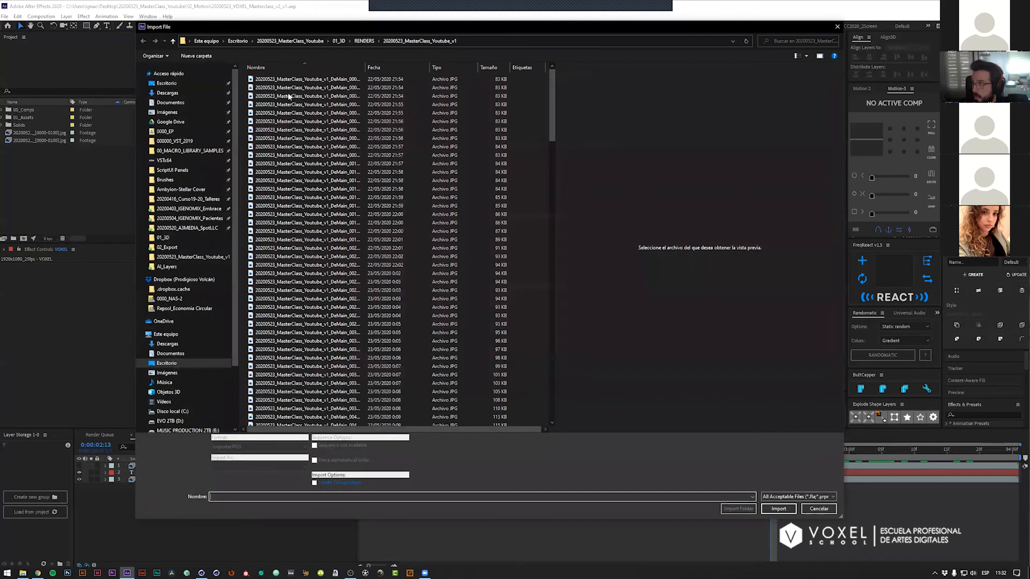
click(335, 42)
click(296, 104)
double_click(296, 105)
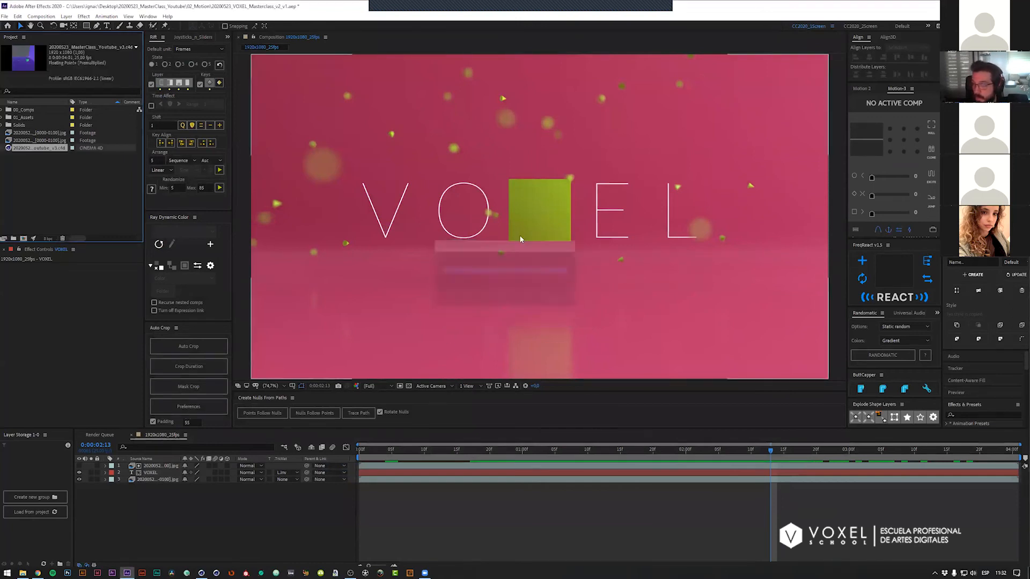
Step: Delete the imported v3 Cinema 4D file from the project
click(76, 164)
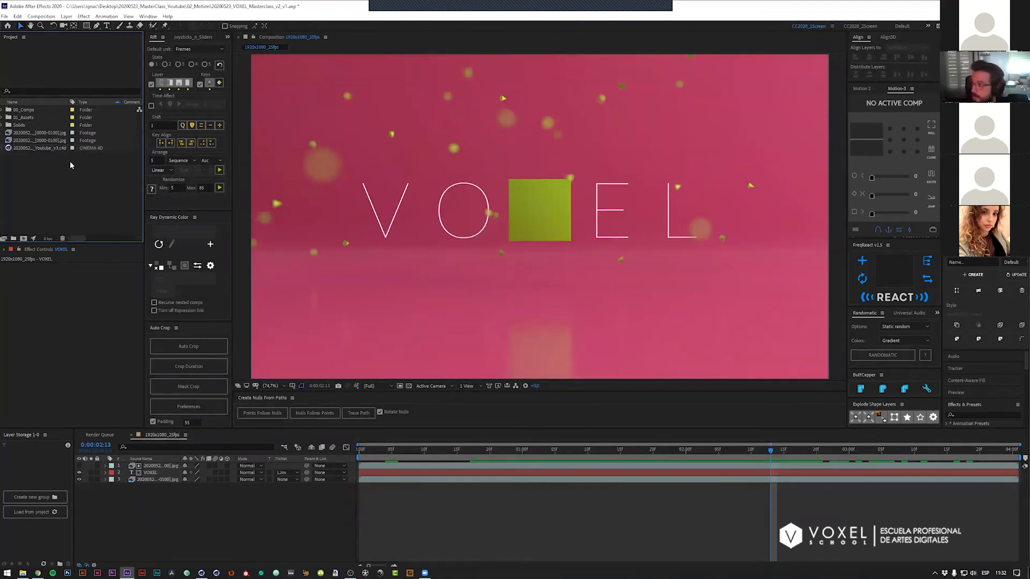
click(34, 150)
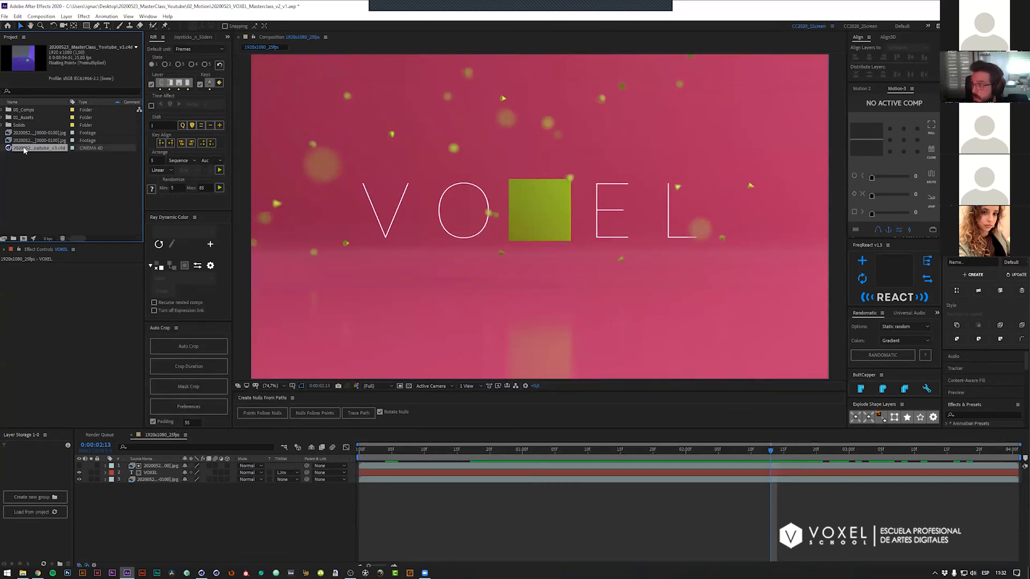
click(42, 166)
click(41, 149)
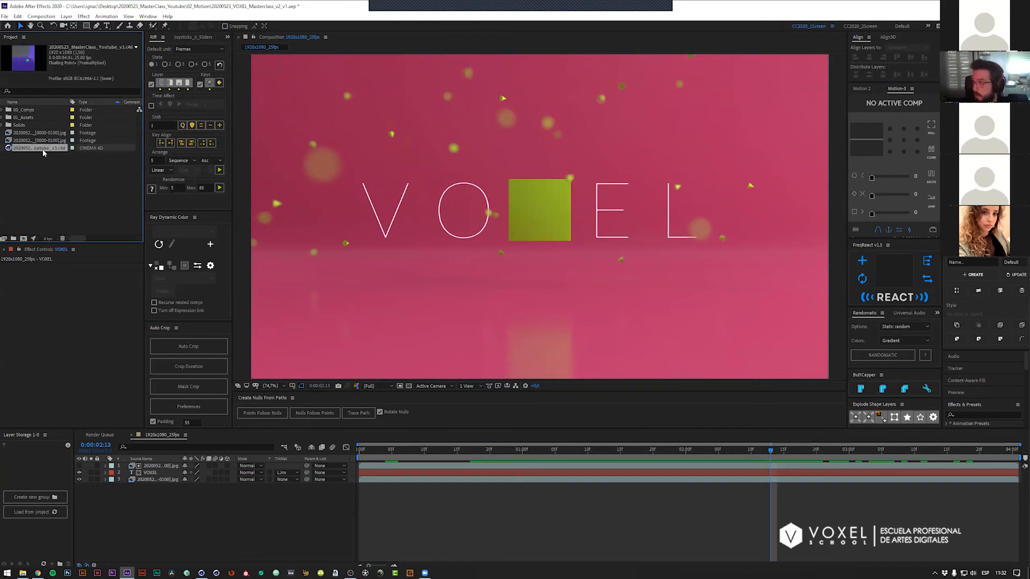
key(Delete)
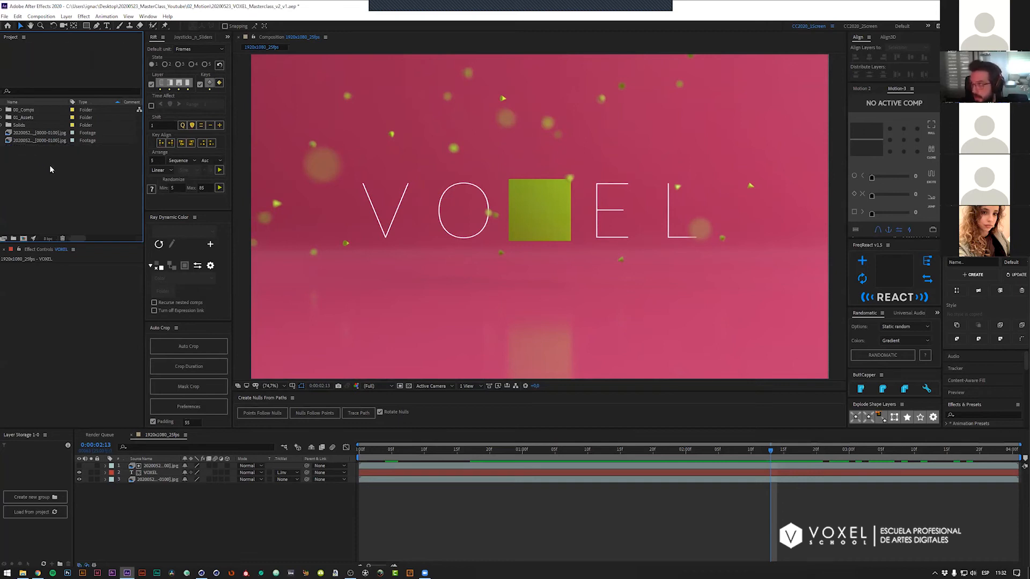
Step: Import 20200523_MasterClass_Youtube_v1.c4d from the 01_3D folder and create a new composition from it
double_click(70, 158)
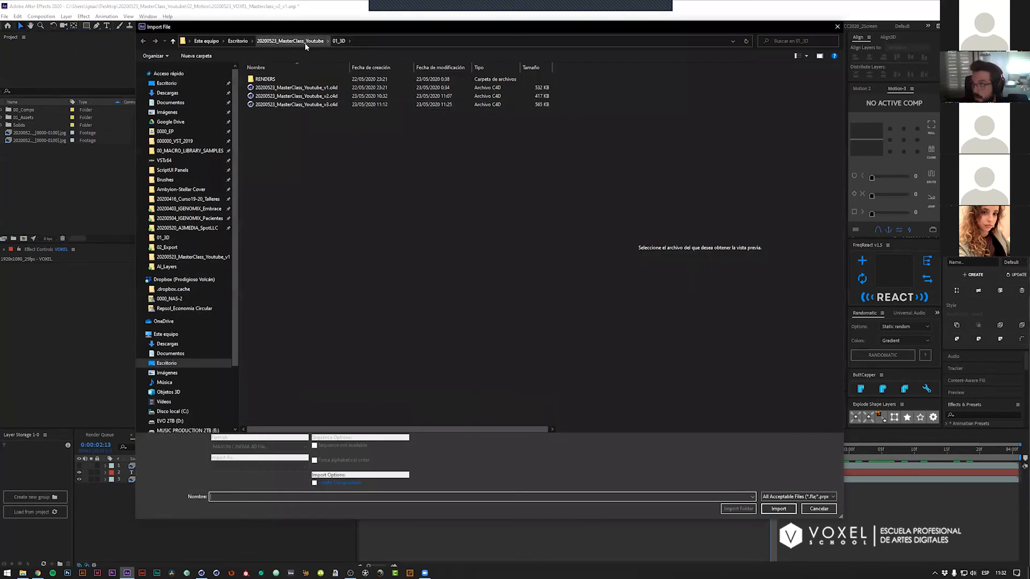
click(312, 88)
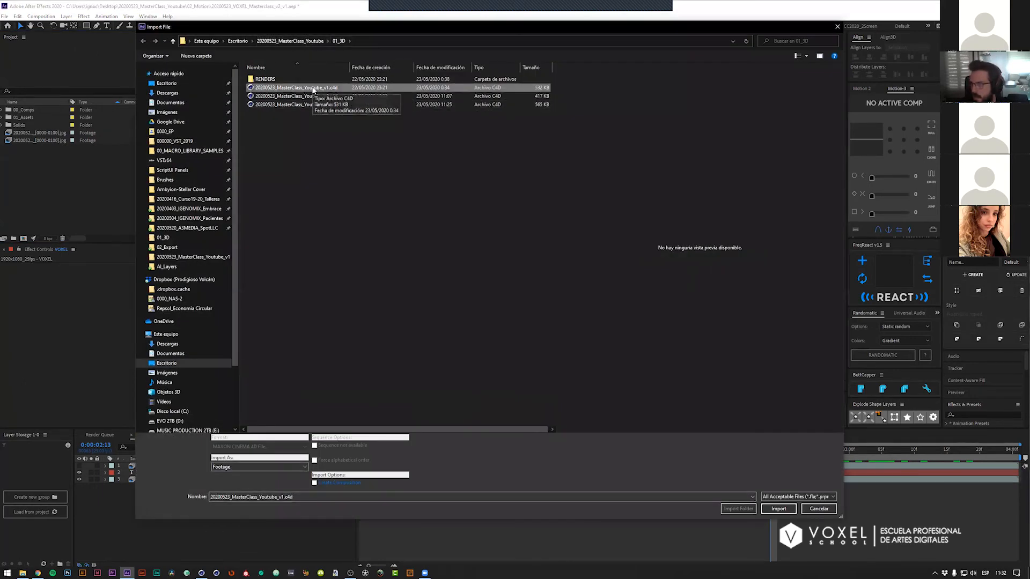
double_click(313, 88)
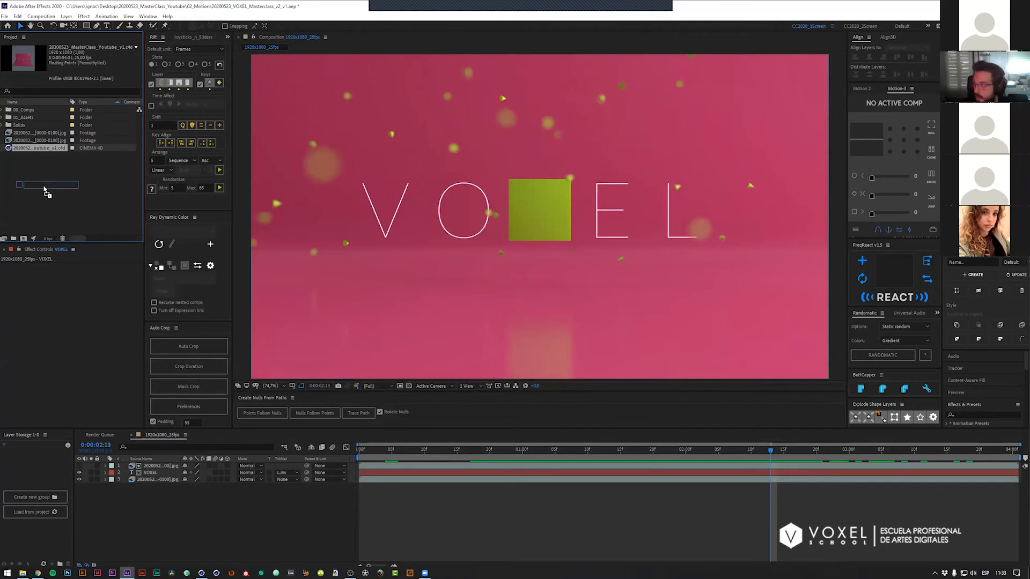
click(24, 240)
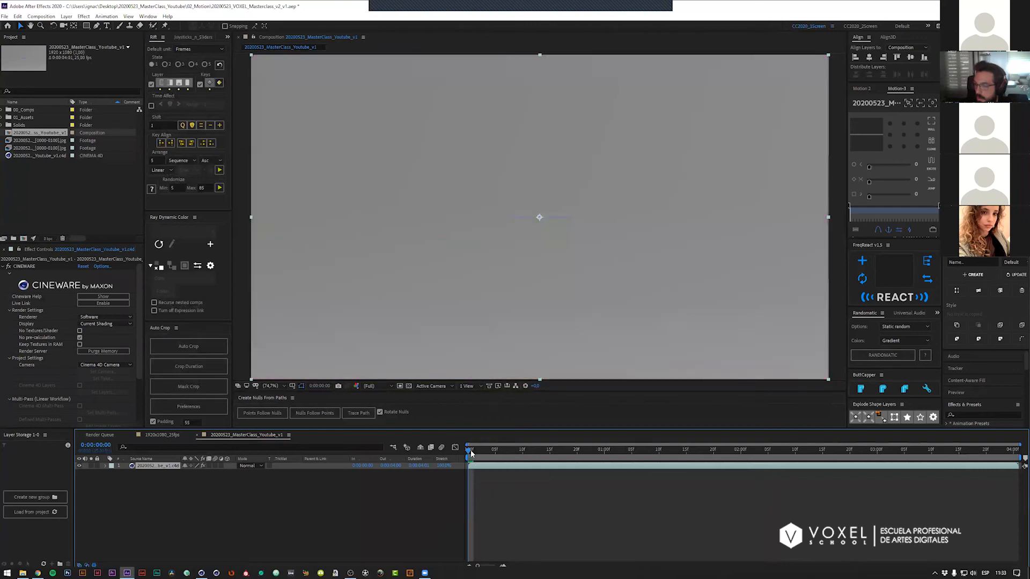
Step: Scrub the Cinema 4D composition to 0:00:02:05 and extract the Cinema 4D scene data through Cineware
drag(471, 451, 770, 450)
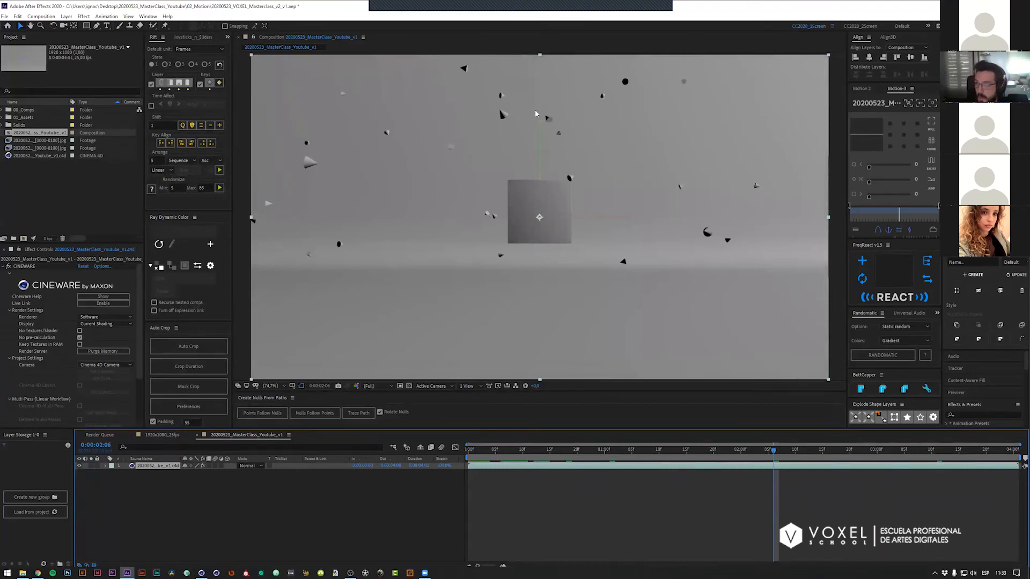
drag(766, 452, 768, 452)
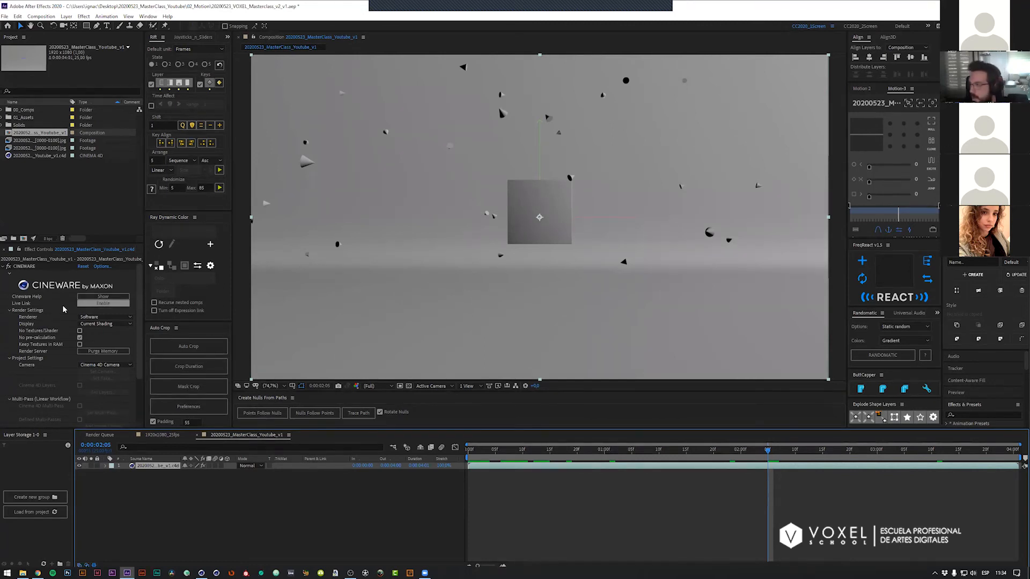
scroll(37, 327, down, 3)
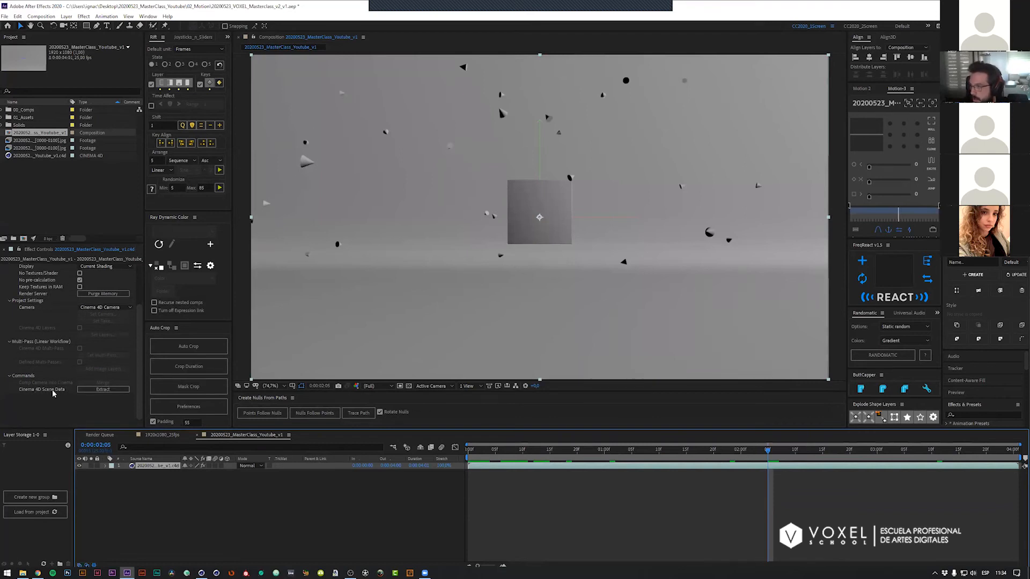
click(96, 394)
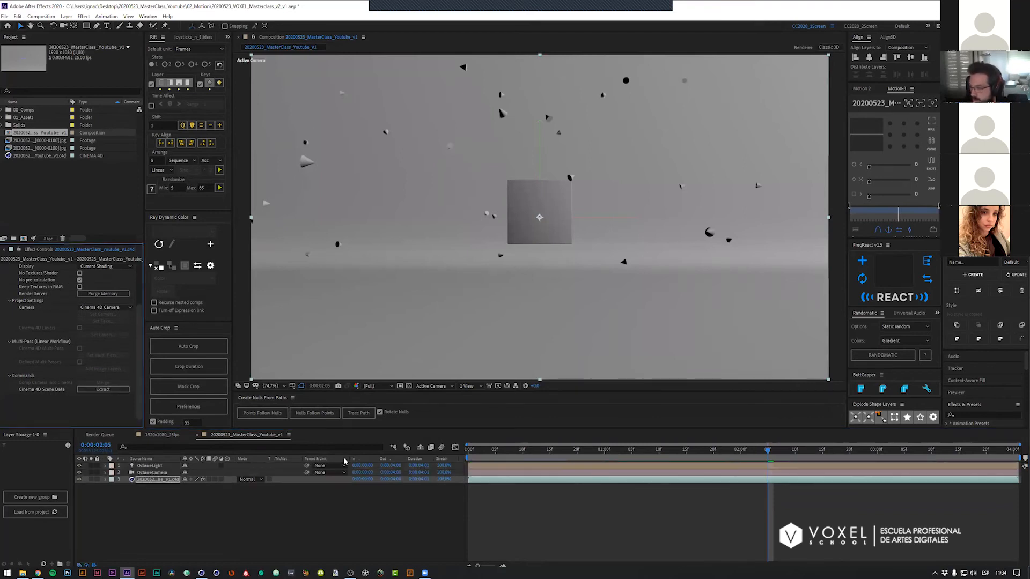
click(240, 513)
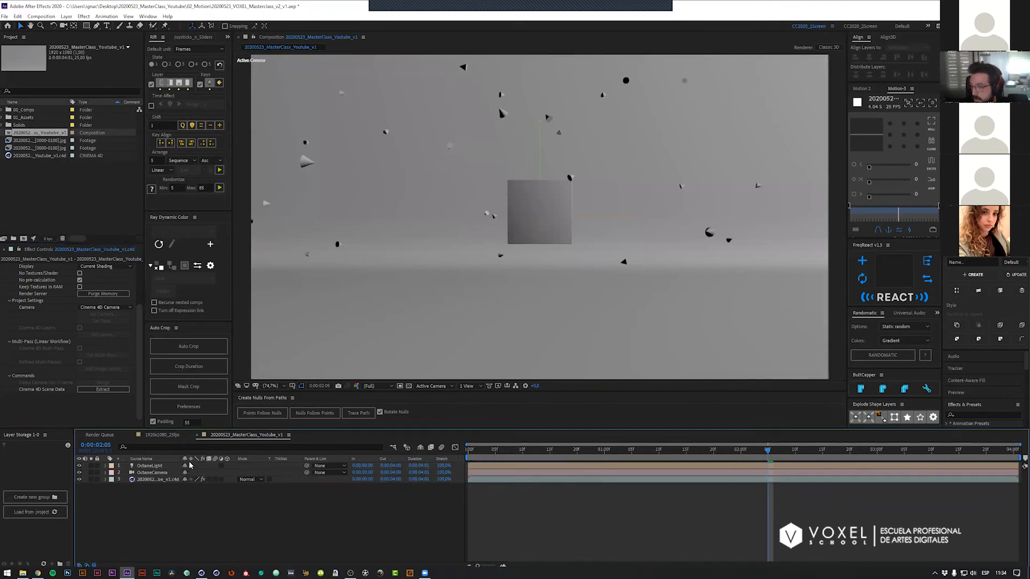
Step: Copy the OctaneCamera layer into the 1920x1080_25fps composition, scrub to 0:00:02:10 and reveal the camera's keyframed properties
click(157, 466)
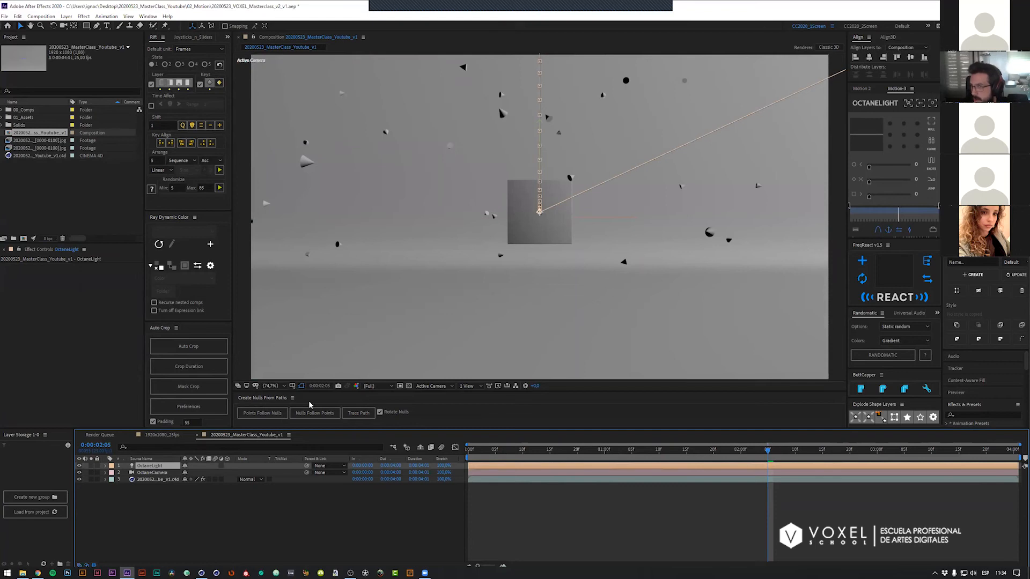
click(157, 473)
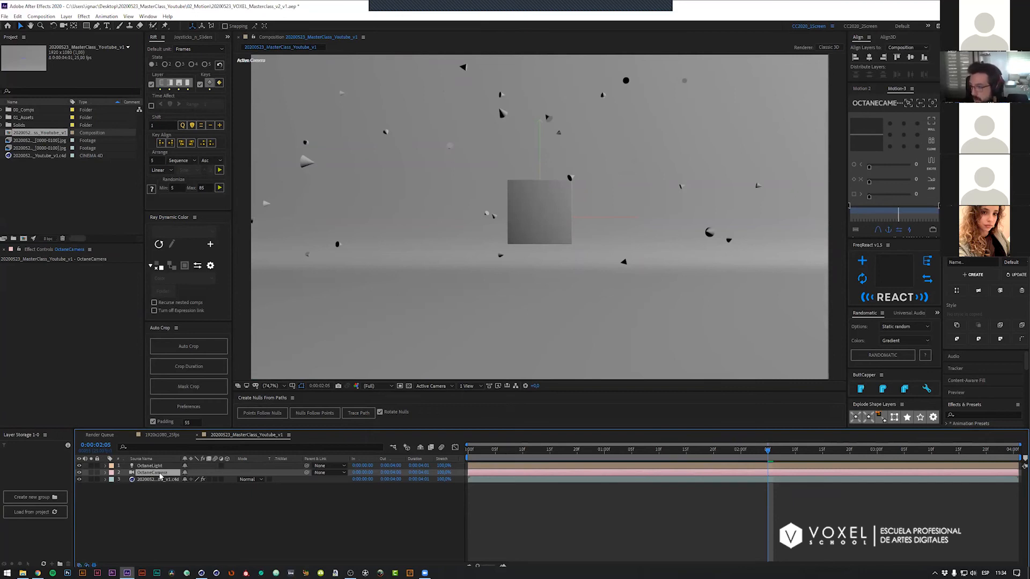
click(165, 436)
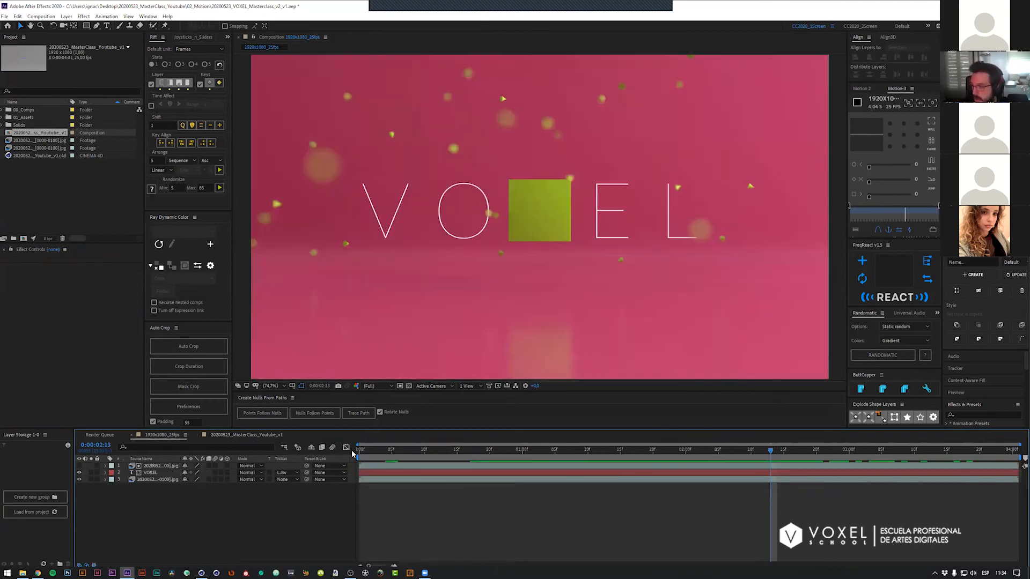
key(ctrl+v)
drag(396, 455, 752, 450)
key(u)
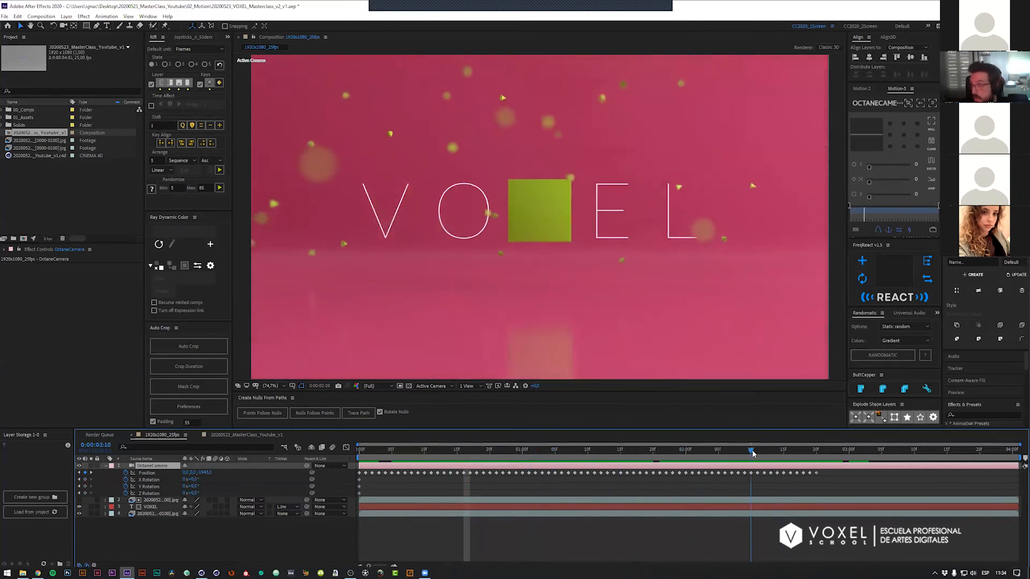
Step: Turn the VOXEL text layer into a 3D layer at 0:00:02:15, with the camera's keyframes collapsed
drag(574, 451, 783, 446)
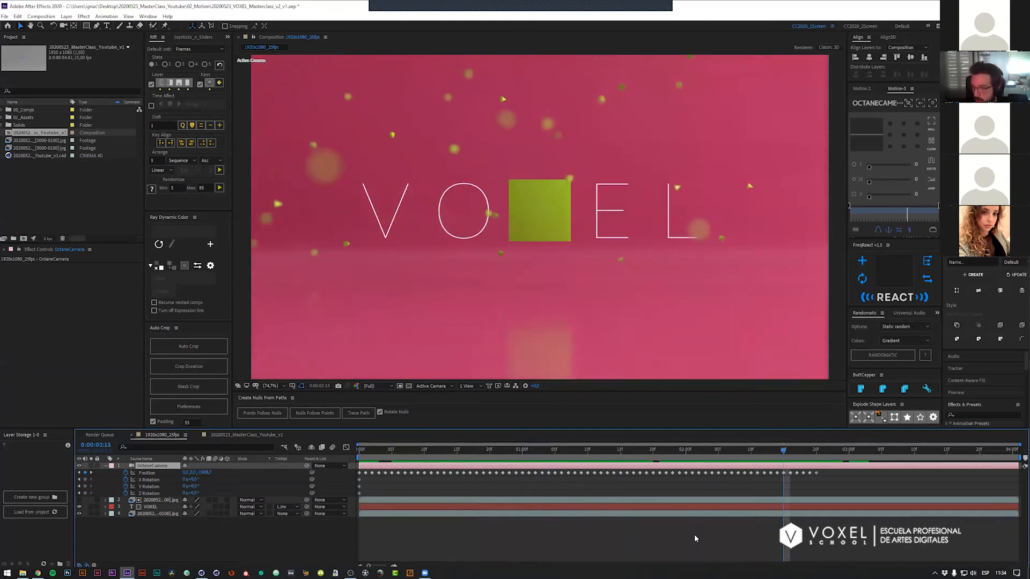
key(u)
click(632, 523)
click(157, 480)
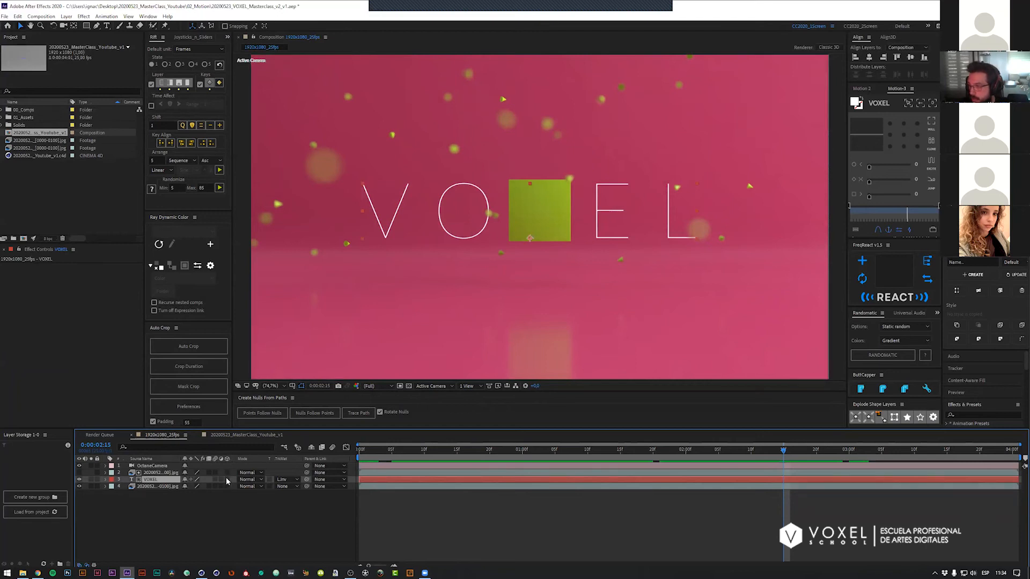
click(227, 479)
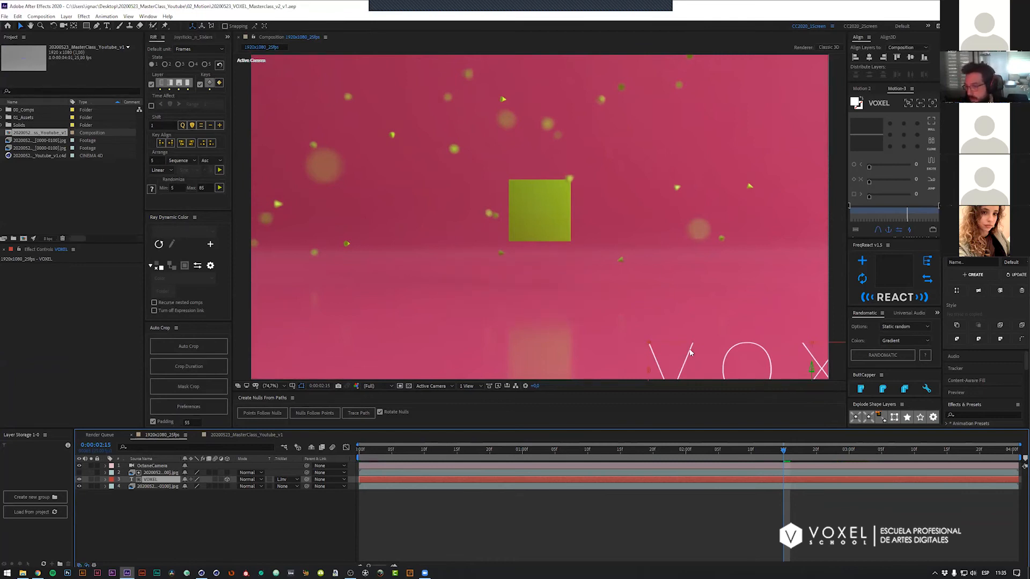
Step: Move the 3D VOXEL title back to the centre of the frame so its X sits over the green cube
key(comma)
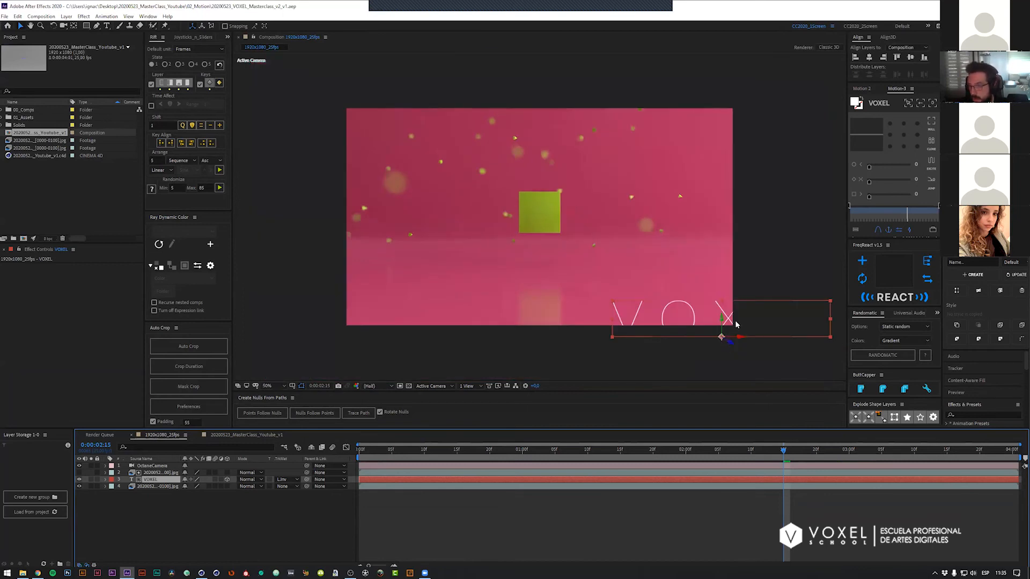
key(shift+slash)
drag(705, 351, 435, 204)
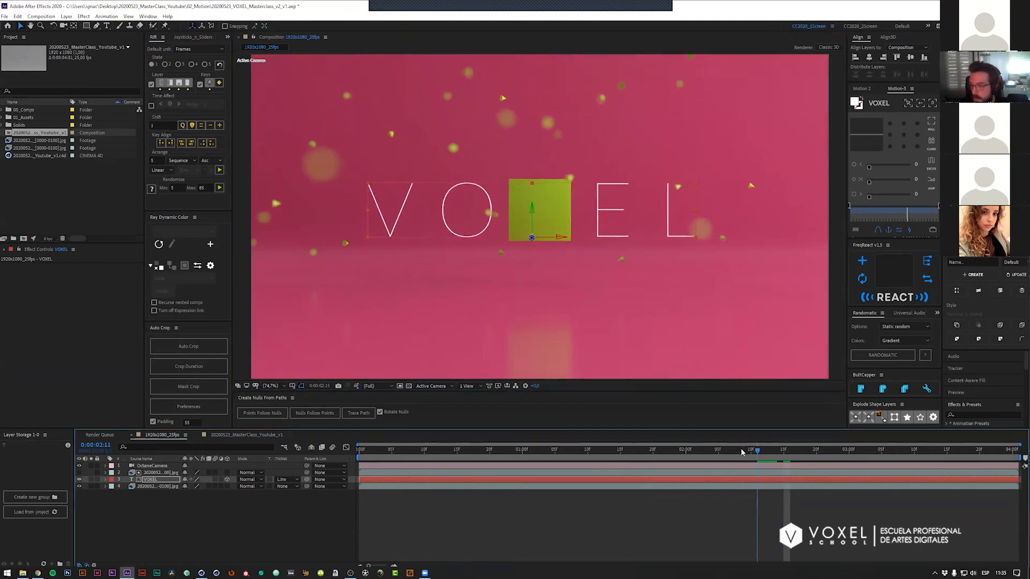
Step: Scrub and play back the composition to check how the 3D title follows the camera move
click(646, 449)
drag(629, 449, 574, 449)
key(space)
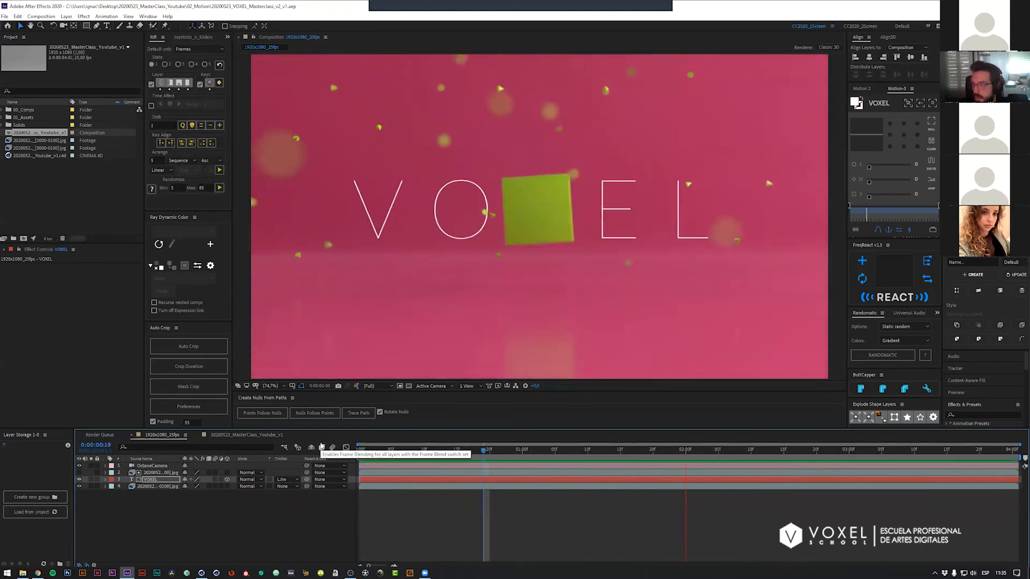
key(space)
drag(825, 450, 411, 453)
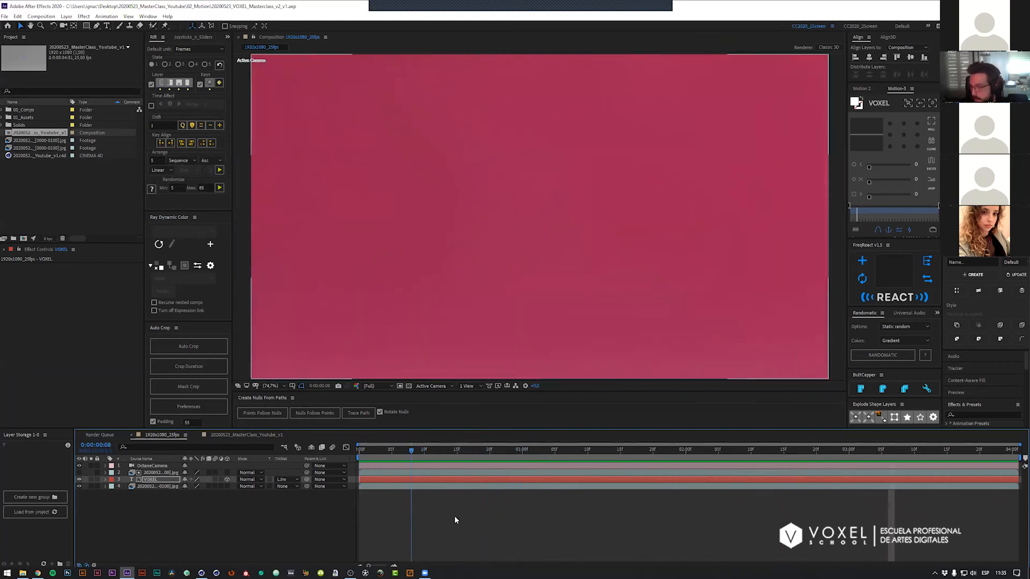
key(space)
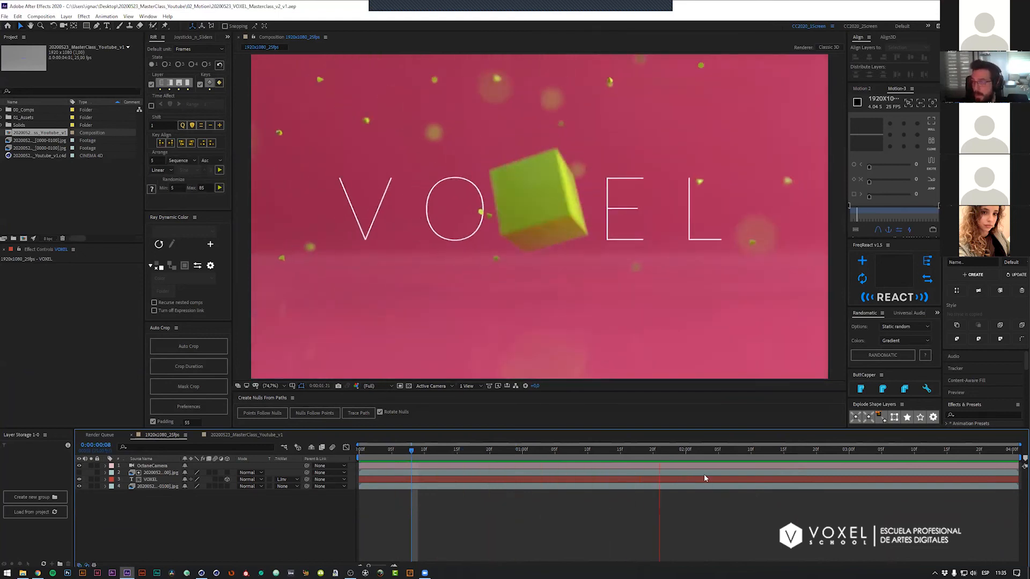
key(space)
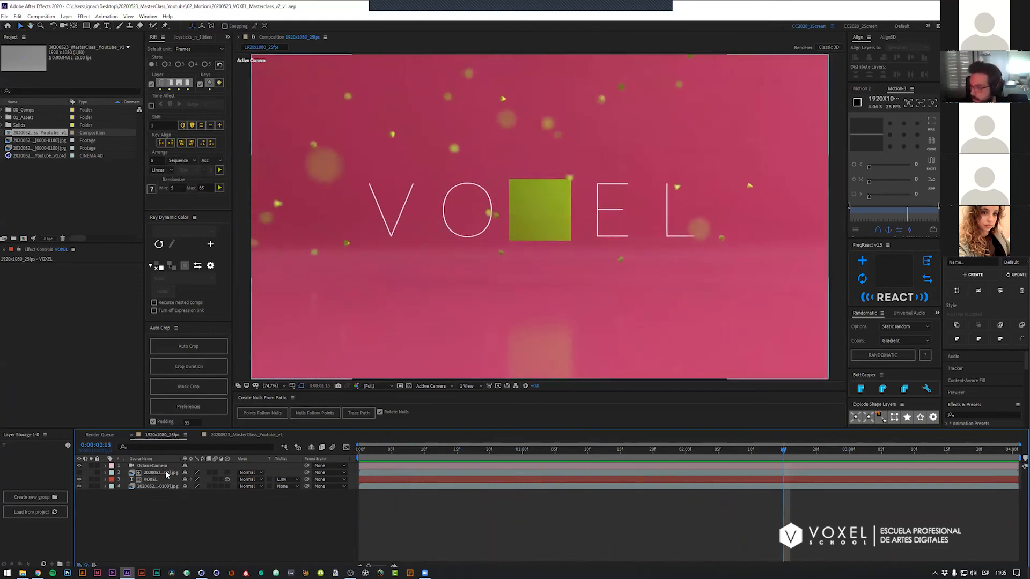
Step: Enable motion blur on the VOXEL text layer and for the whole composition
click(151, 480)
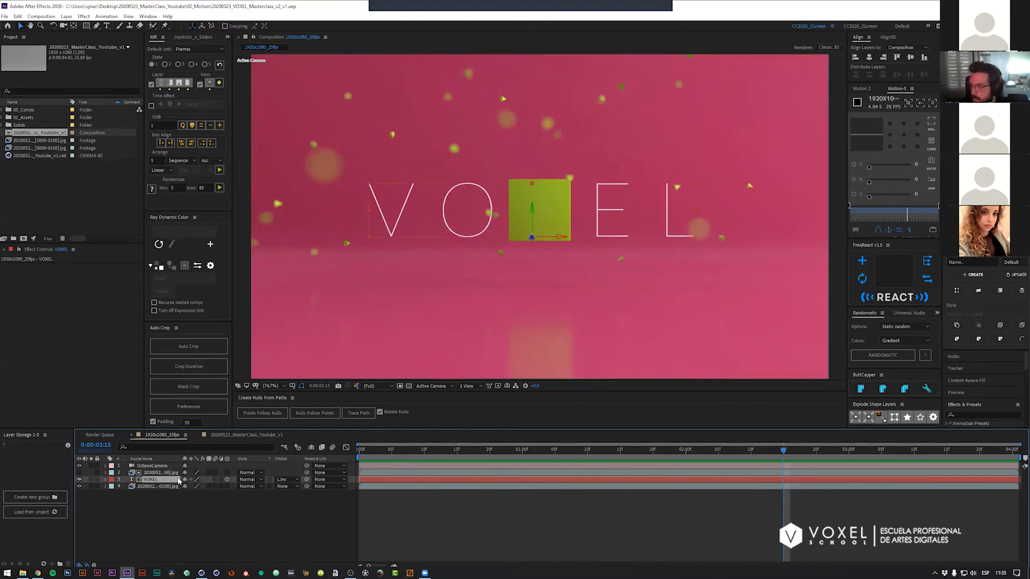
click(216, 480)
click(333, 448)
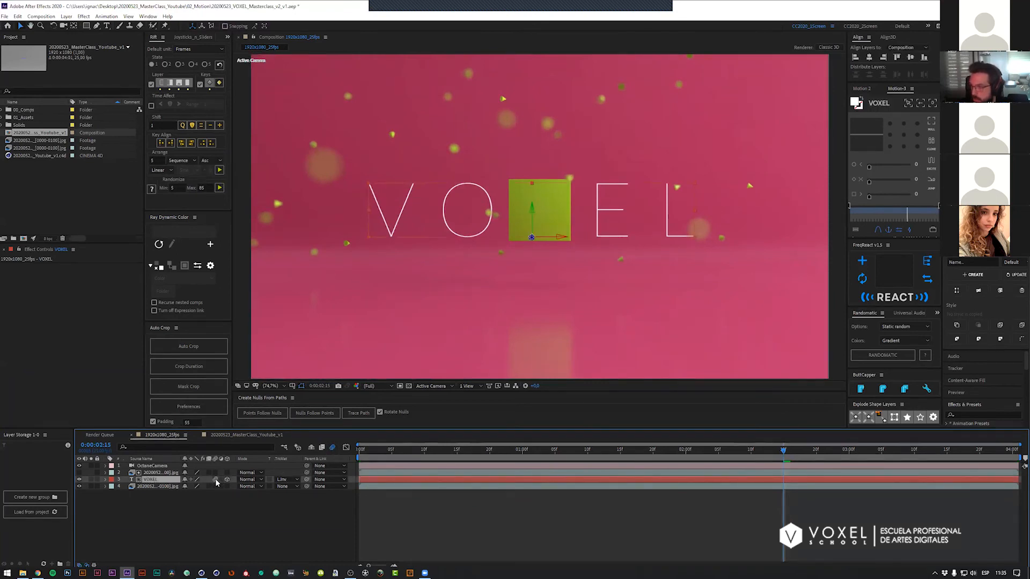
Step: Compare the title with and without motion blur at 0:00:01:02 and play back the animation with it enabled
drag(760, 452, 528, 449)
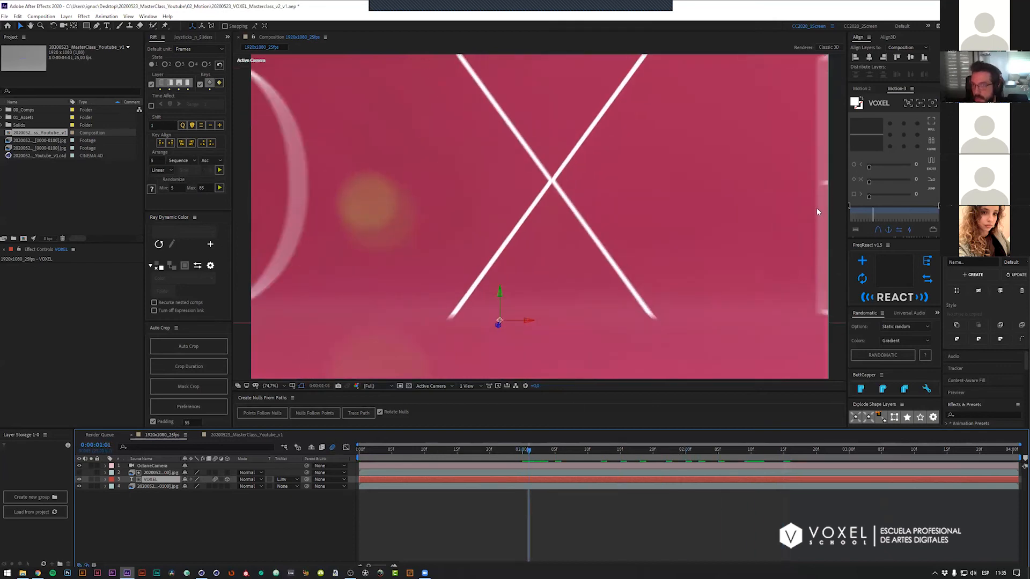
drag(530, 452, 539, 449)
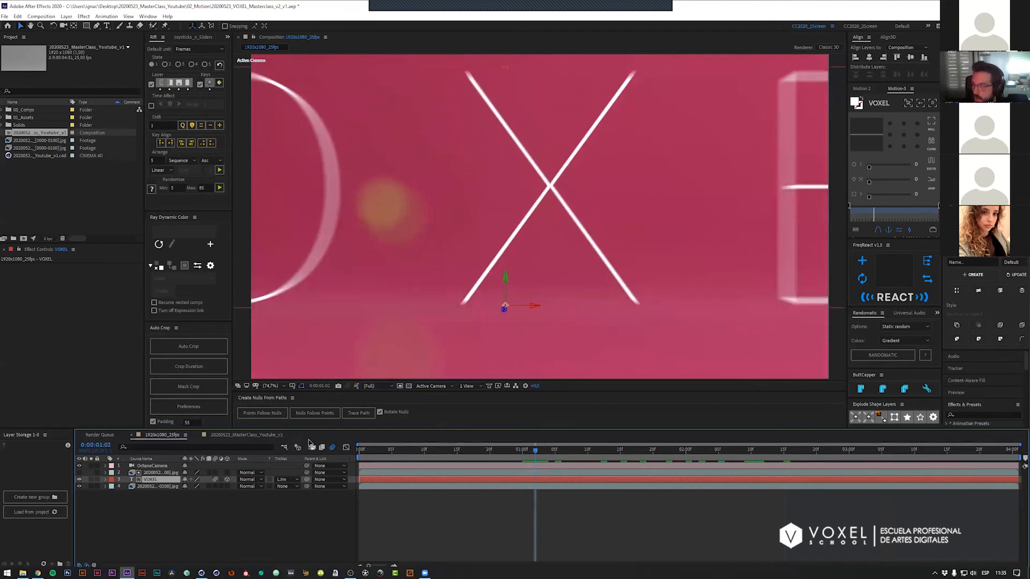
click(332, 447)
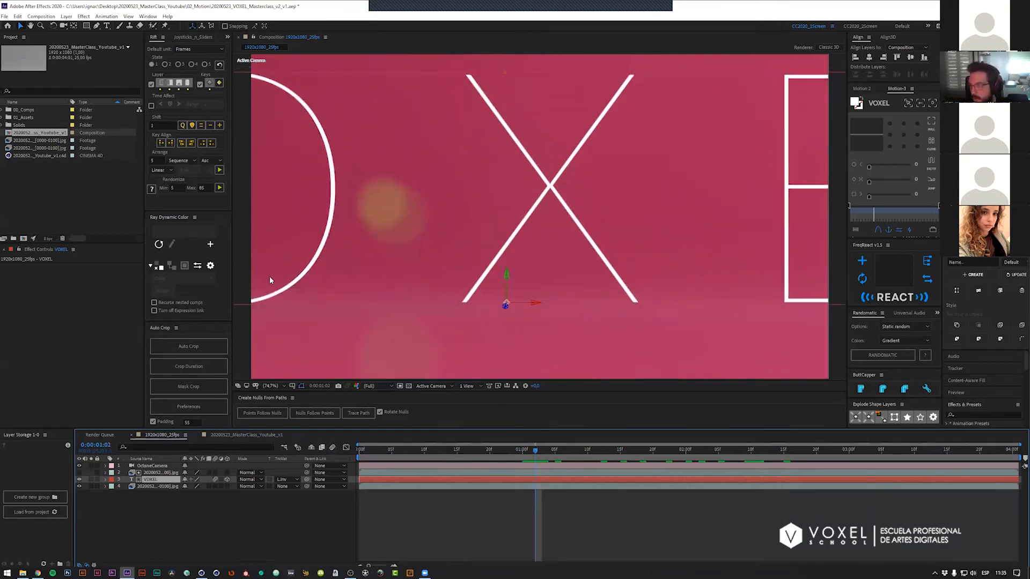
click(333, 447)
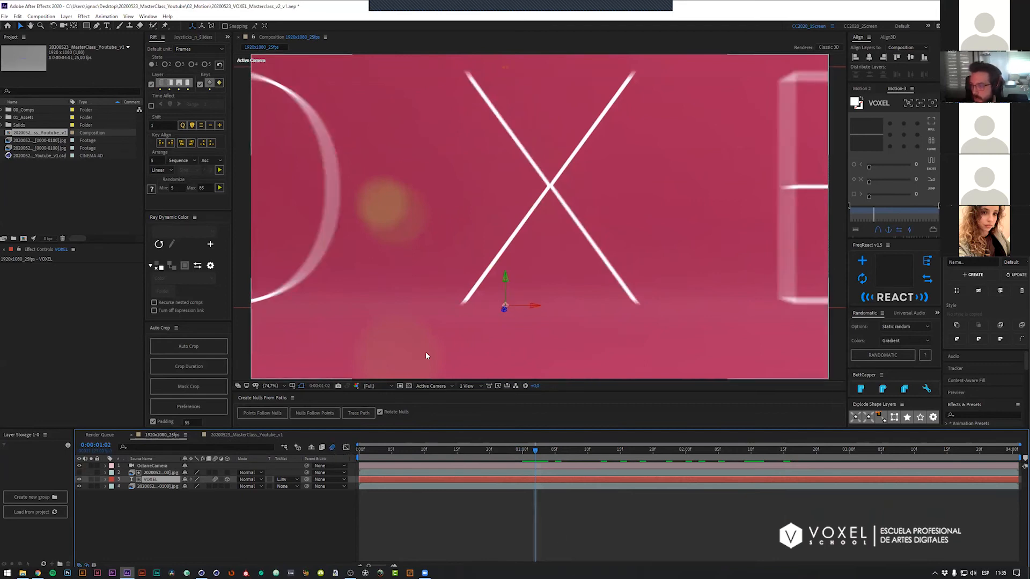
key(space)
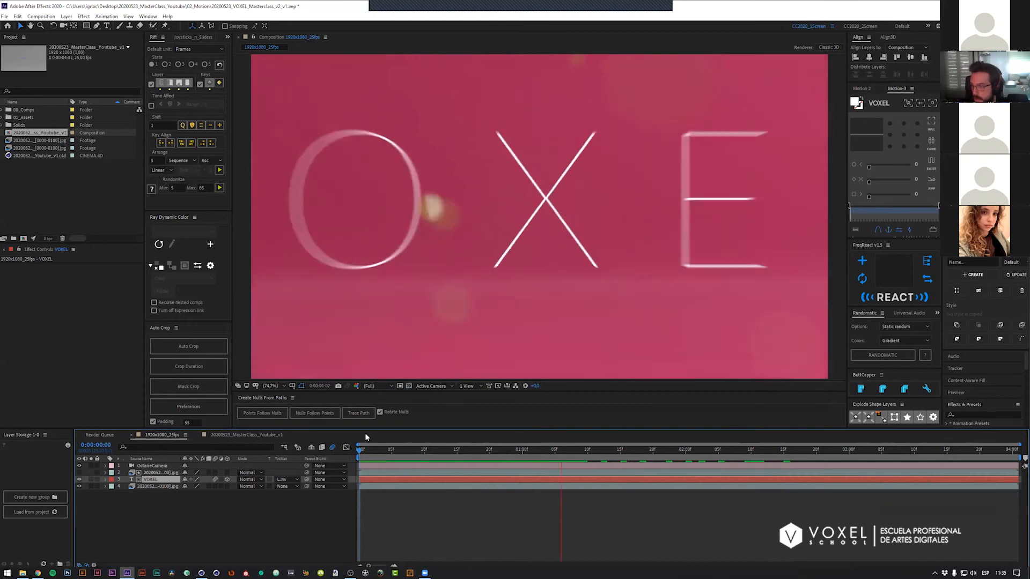
click(395, 515)
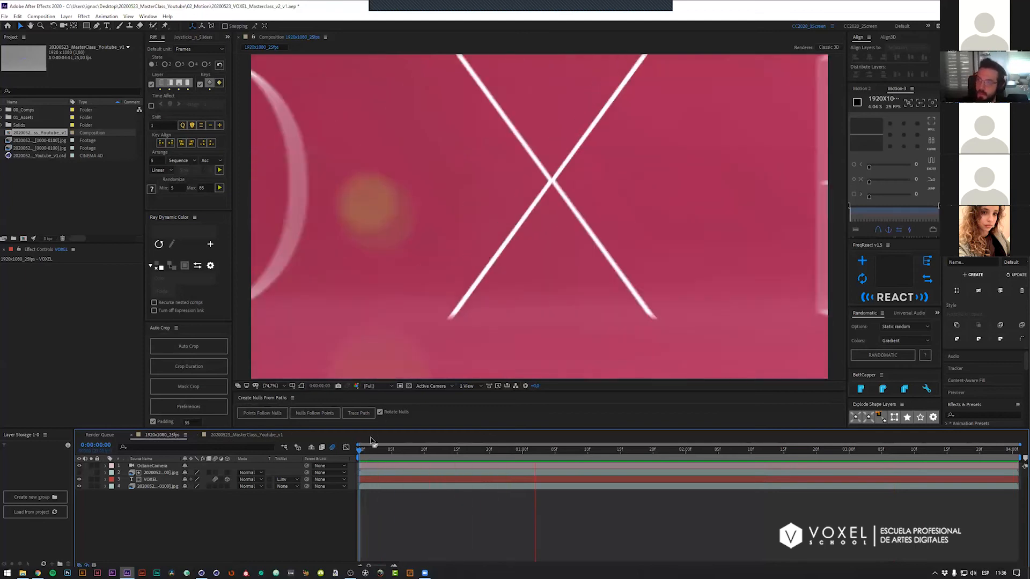
Step: Duplicate the VOXEL text layer together with its matte sequence at 0:00:02:13
drag(396, 454, 770, 445)
click(157, 479)
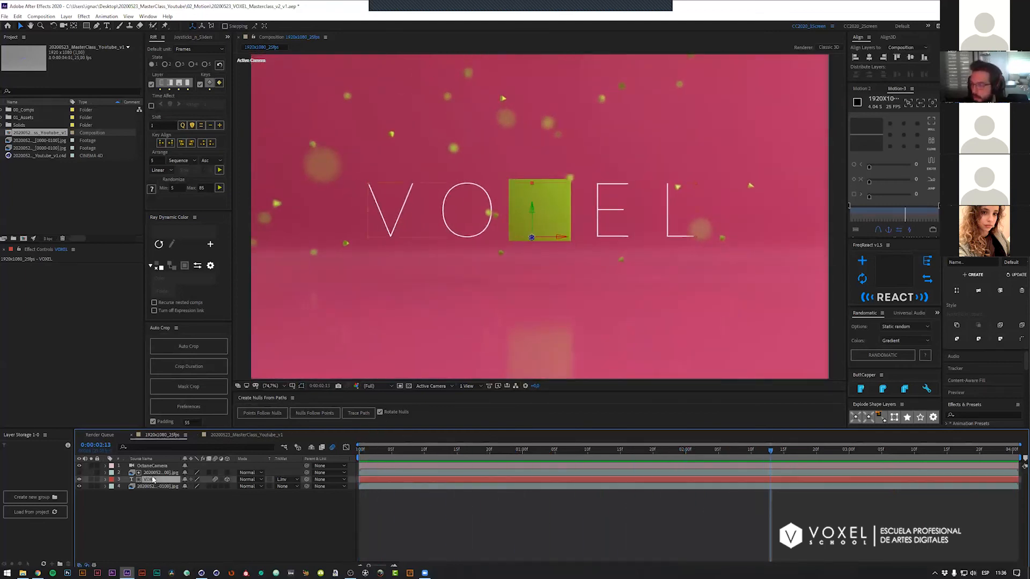
shift+click(156, 473)
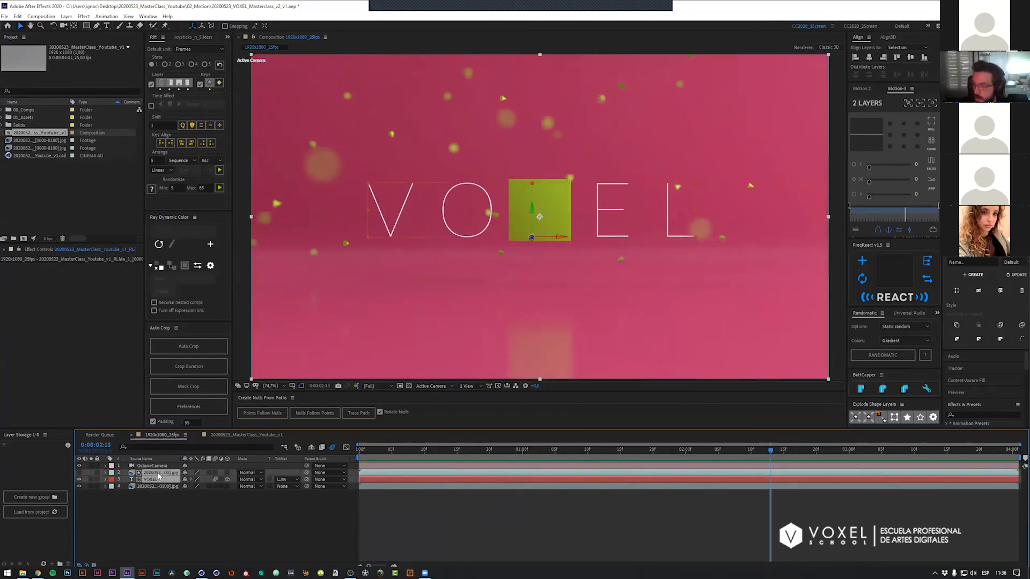
key(ctrl+d)
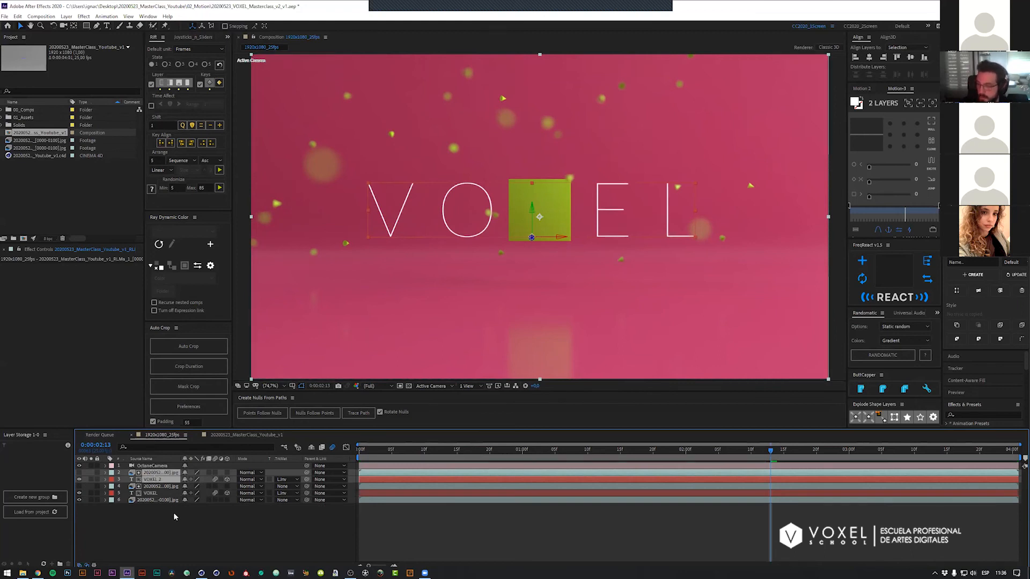
Step: Set the duplicated title's track matte to Luma Matte using the RLMa_1 sequence
key(F2)
click(154, 480)
click(288, 479)
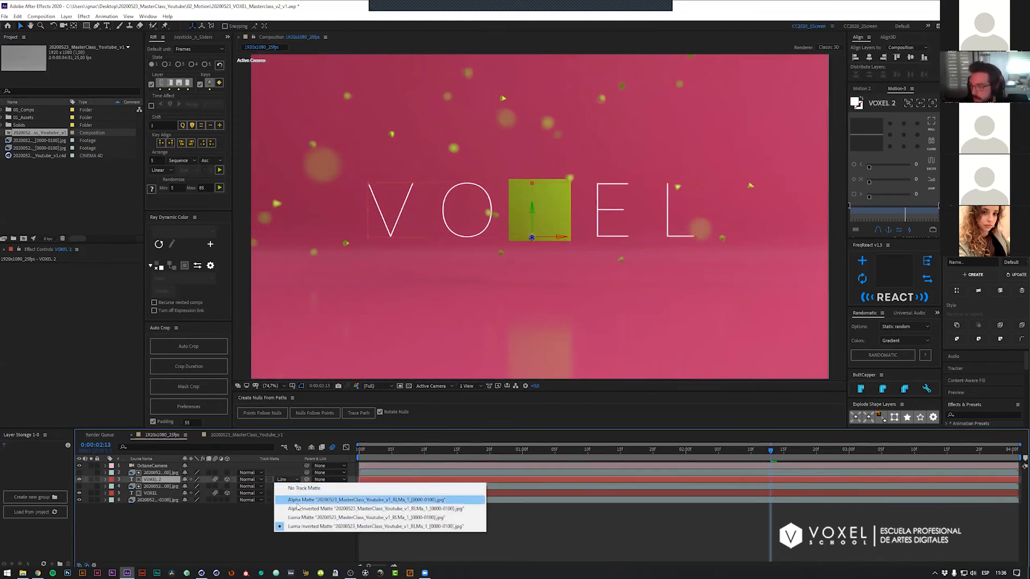
click(294, 518)
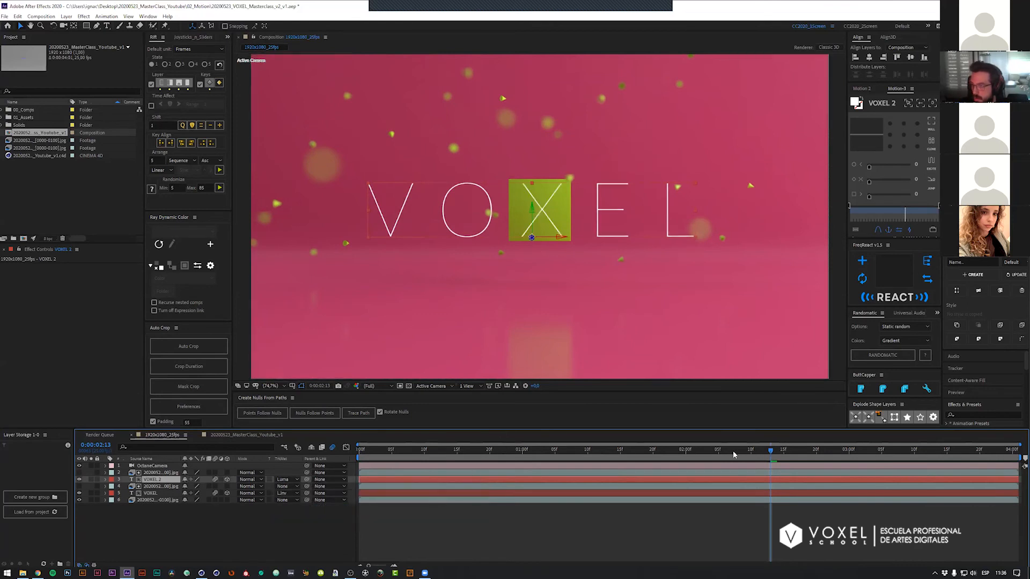
Step: Recolour the VOXEL 2 text at 0:00:02:21 with the pink sampled from the background beside the cube
drag(756, 455, 599, 461)
drag(439, 456, 823, 463)
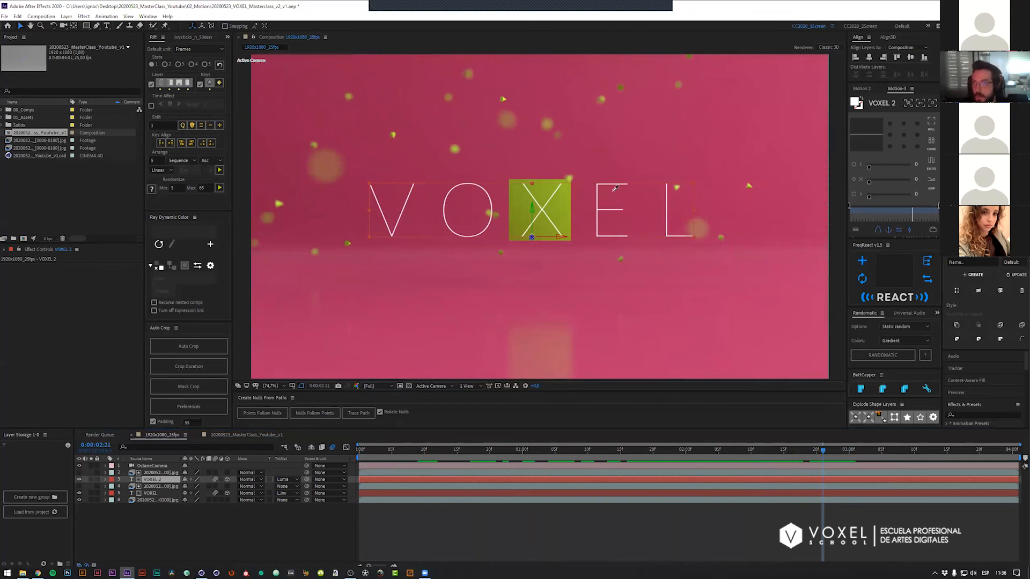
click(586, 172)
click(525, 513)
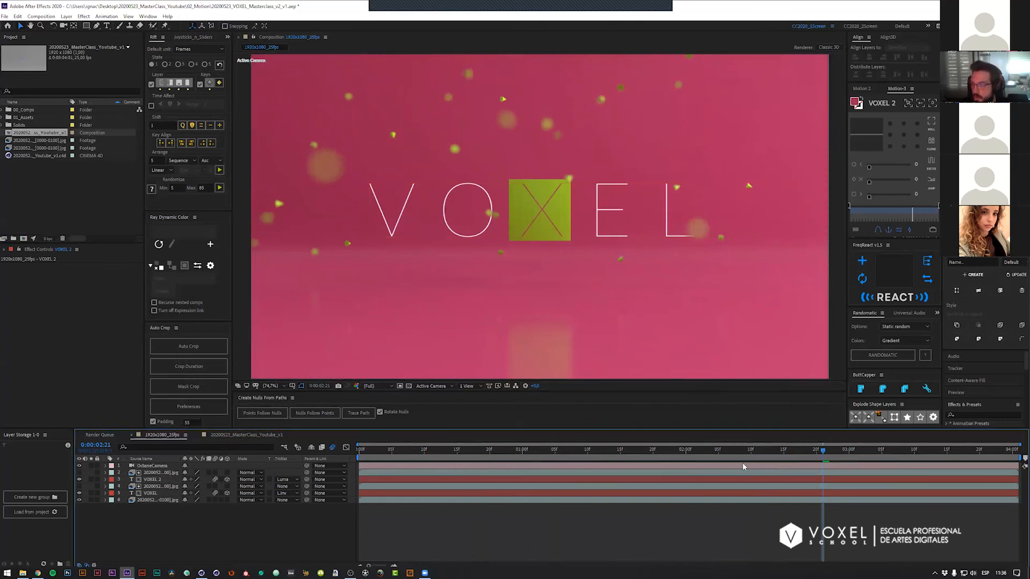
Step: Play back the composition from the start to check the pink X over the cube
drag(827, 447, 395, 427)
key(space)
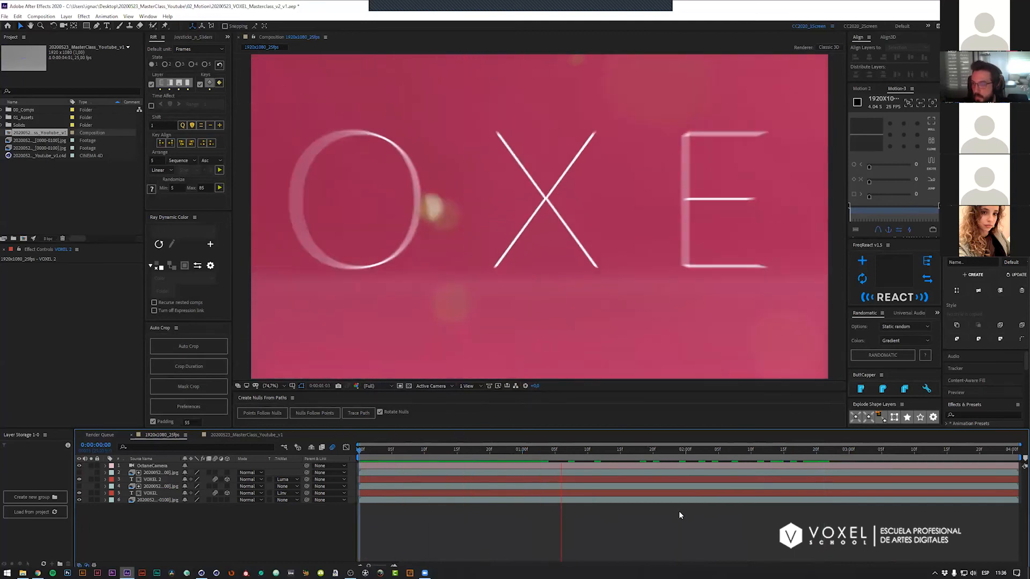
key(space)
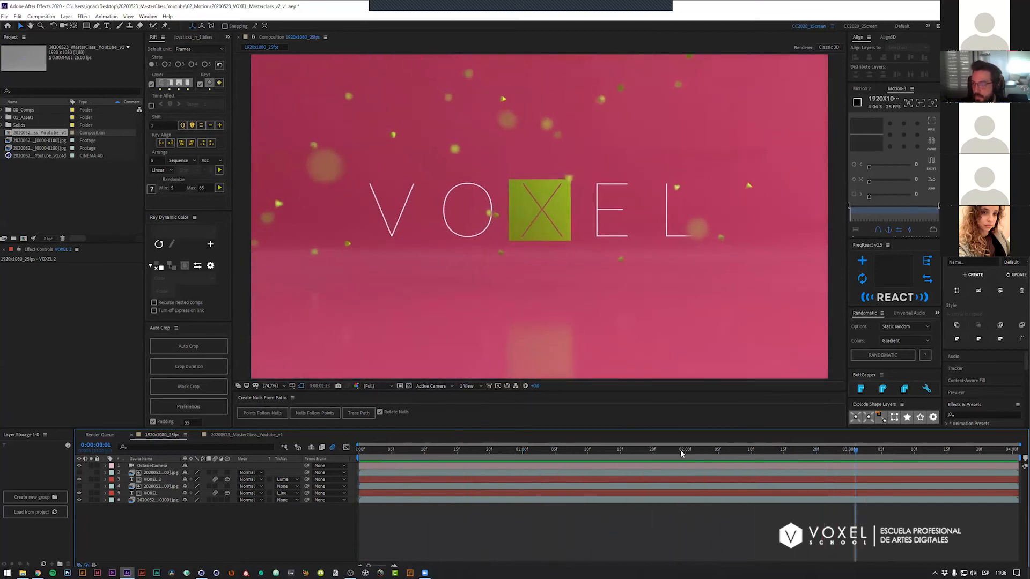
Step: Move the VOXEL and VOXEL 2 titles together slightly left to centre the X on the cube, and preview the result
click(670, 479)
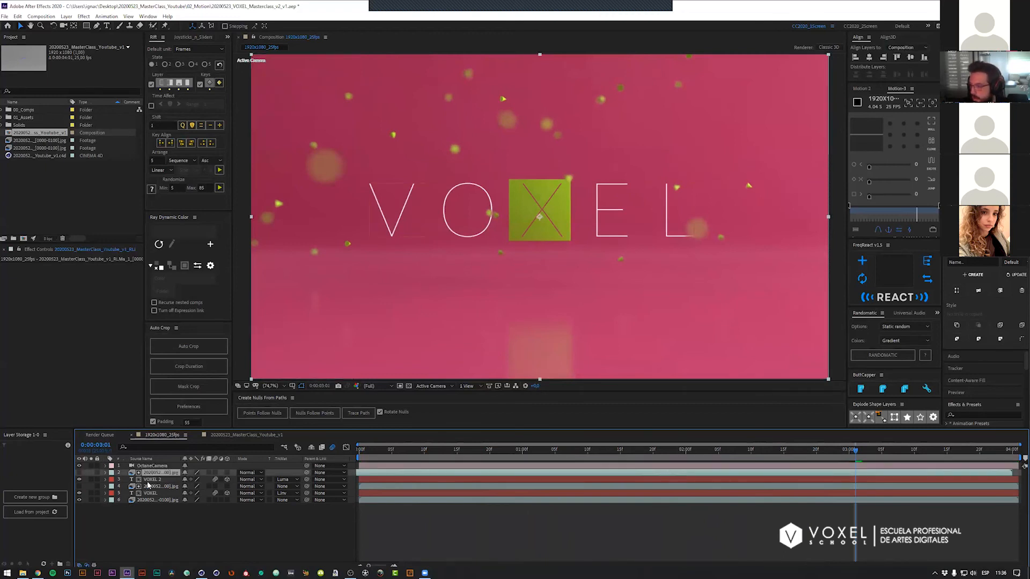
ctrl+click(149, 494)
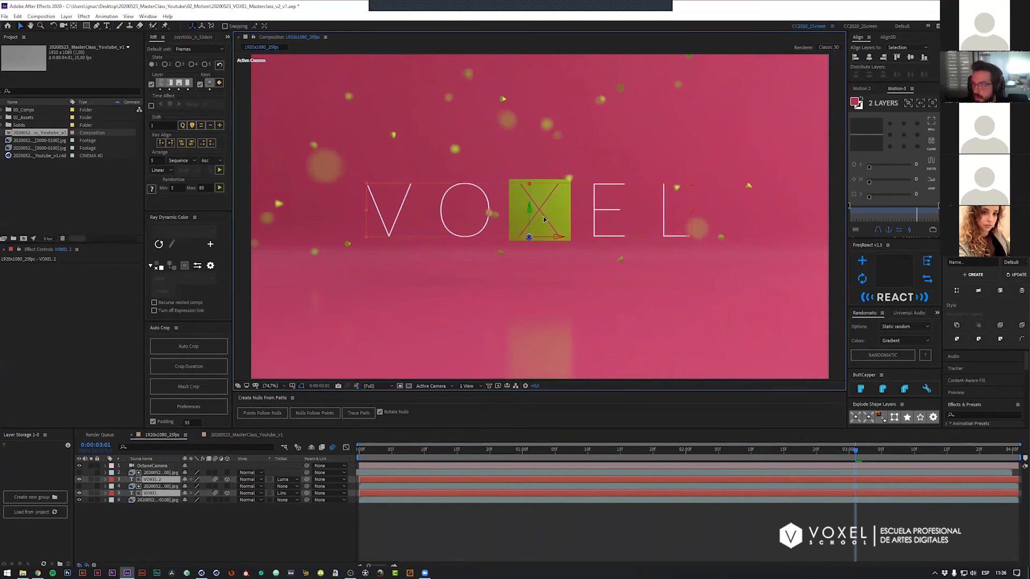
click(501, 522)
key(space)
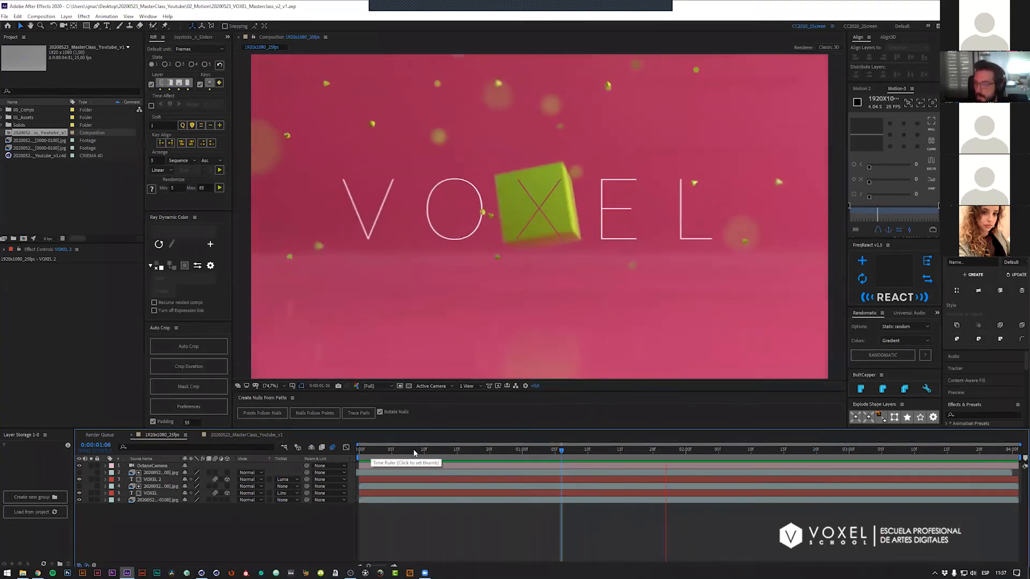
Step: Duplicate the VOXEL title at 0:00:02:19, set the copy to No Track Matte and move it to the top of the layer stack
drag(413, 453, 809, 450)
click(164, 494)
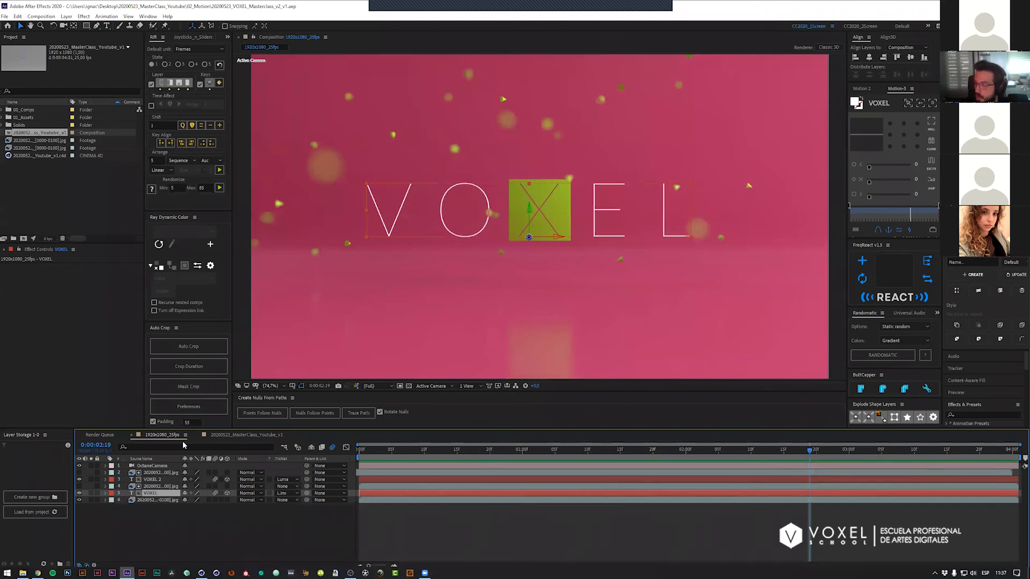
key(ctrl+d)
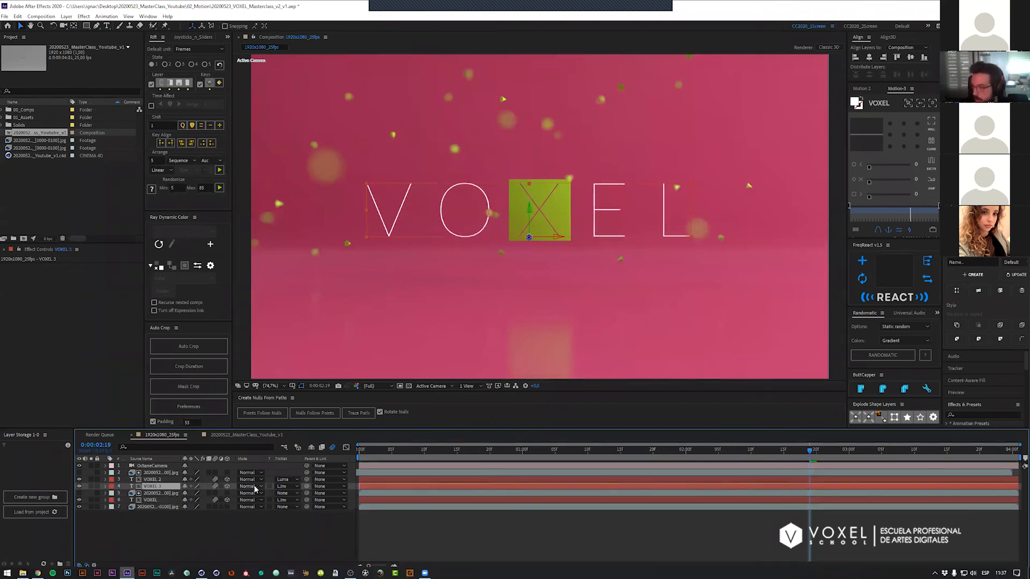
click(286, 487)
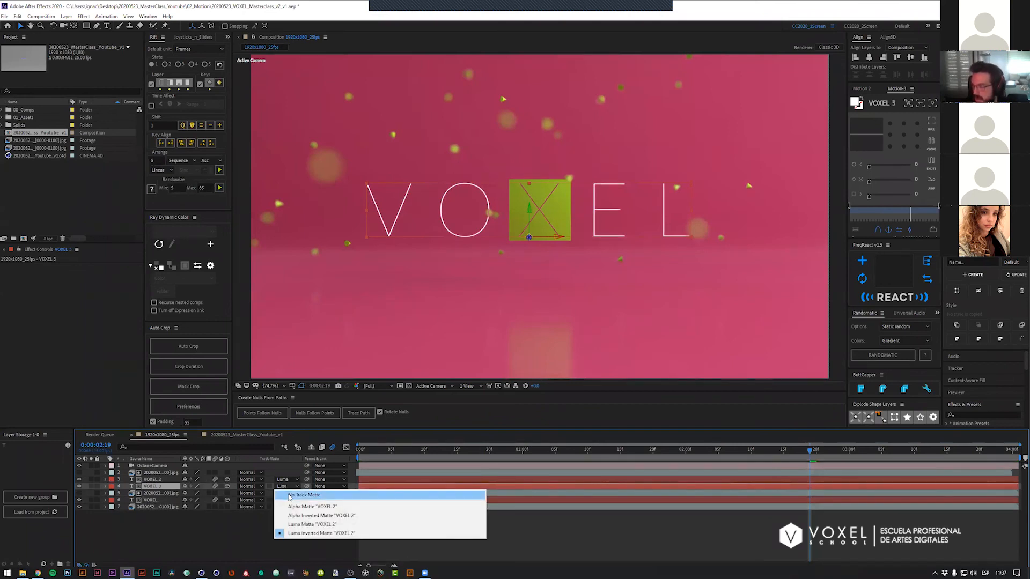
click(304, 495)
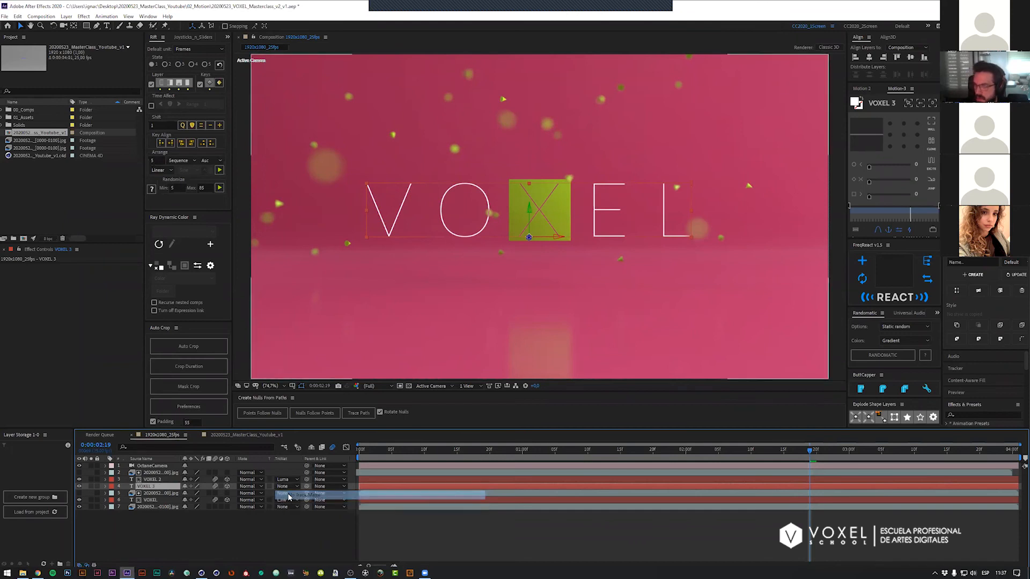
drag(146, 487, 159, 467)
Step: Move the VOXEL 3 title copy straight down below the original and flip it vertically with a Y scale of -249,6%
shift+drag(460, 231, 459, 330)
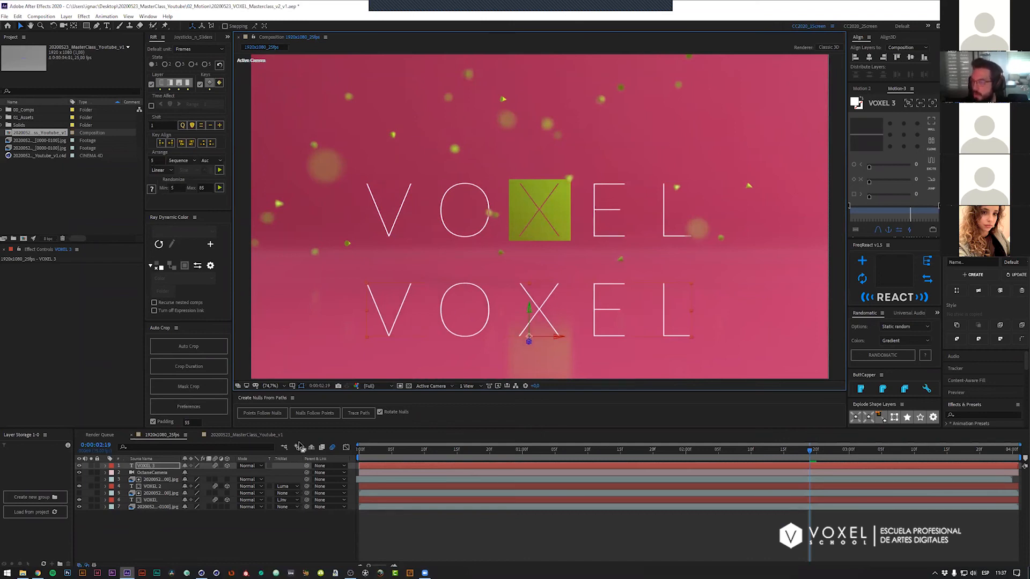
key(s)
click(207, 473)
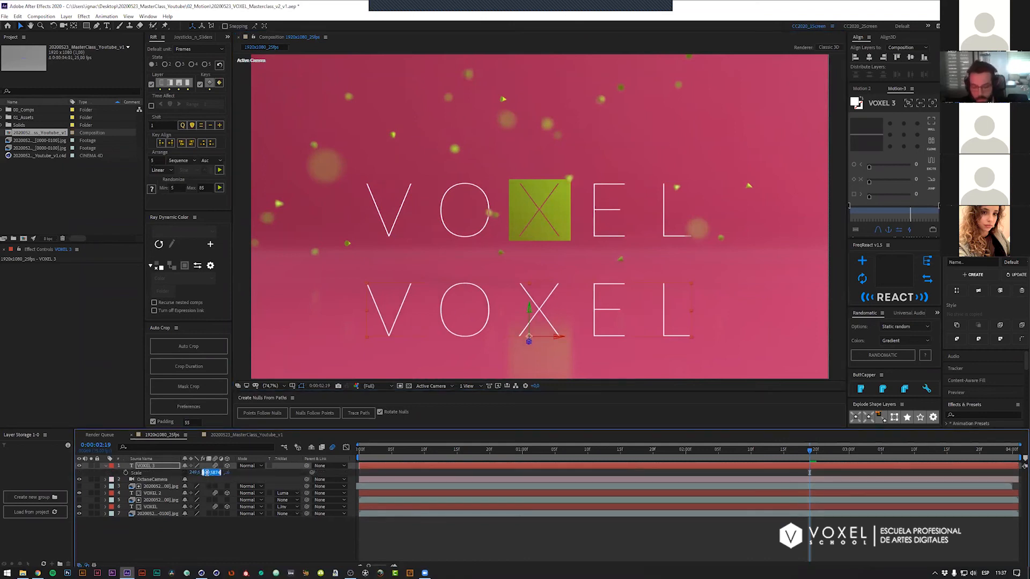
text(0)
key(Return)
key(ctrl+z)
click(207, 472)
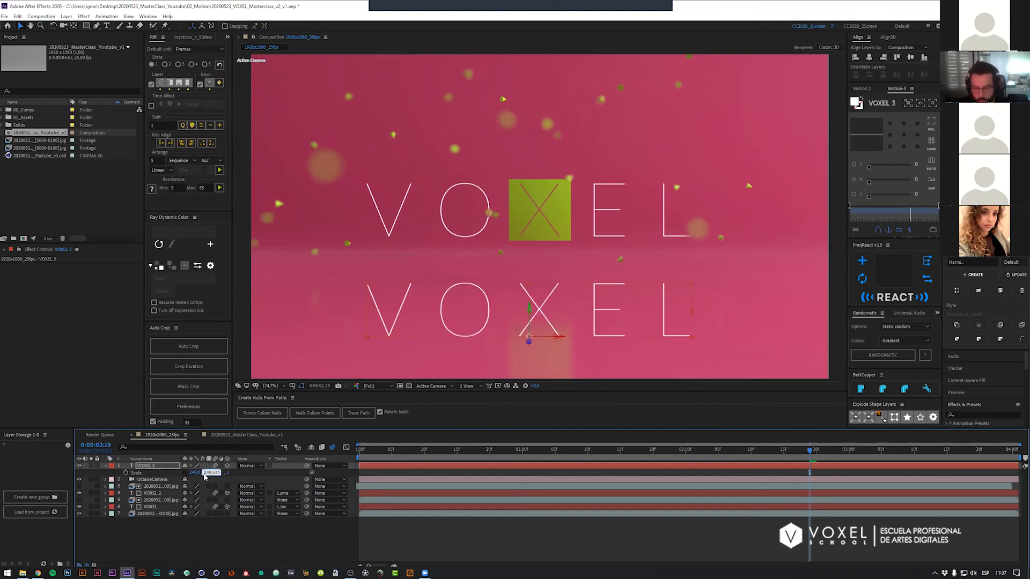
text(-249,6)
key(Return)
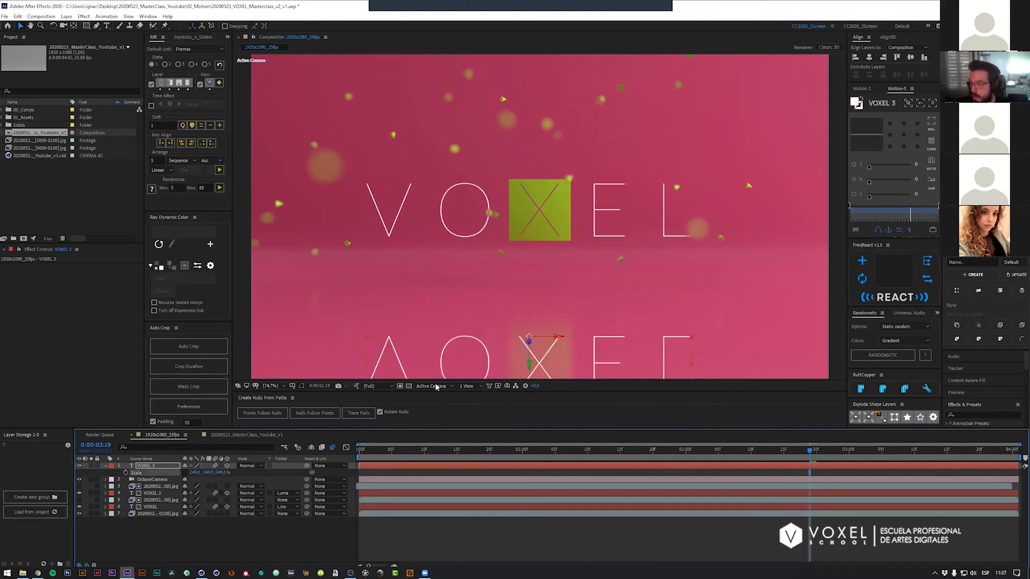
Step: Position the flipped VOXEL 3 title on the floor at the frame's lower edge and reduce its opacity until it is very faint
drag(441, 367, 453, 319)
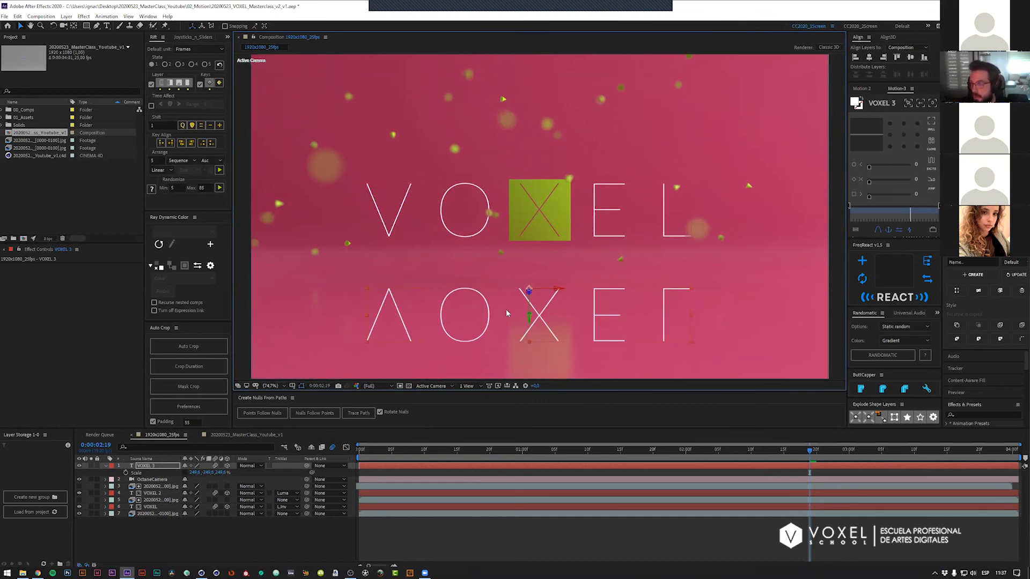
drag(486, 322, 480, 374)
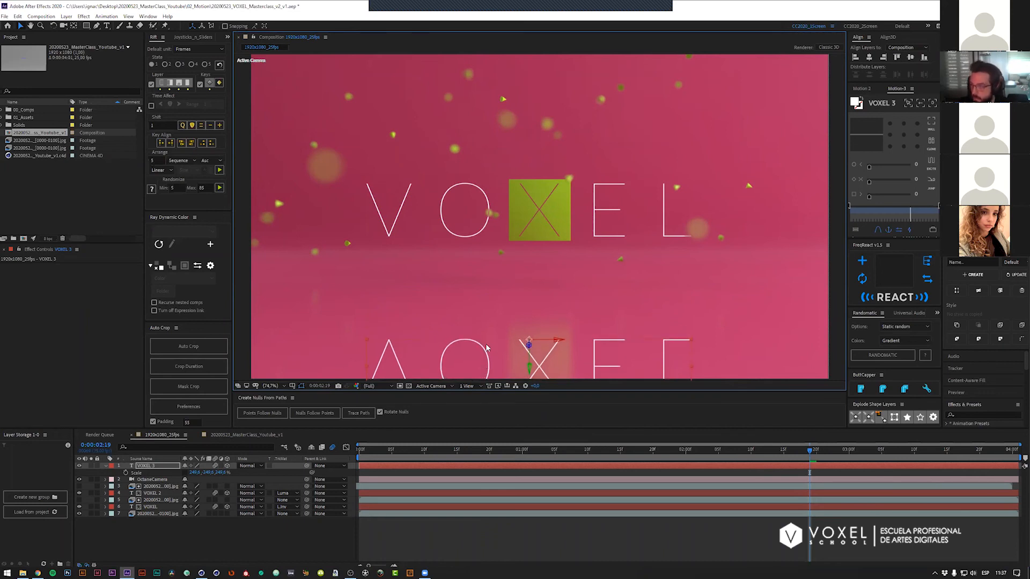
key(t)
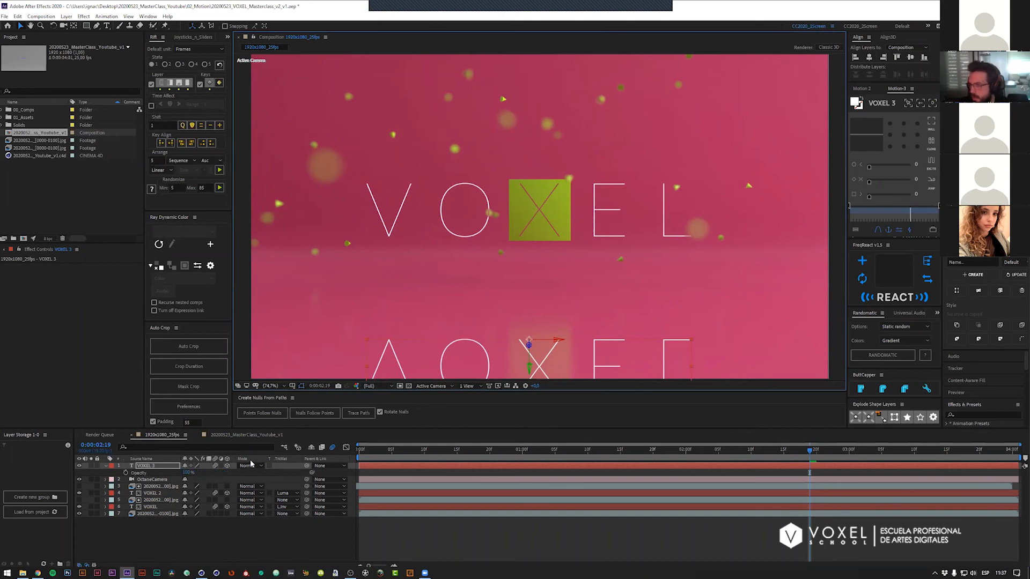
drag(188, 473, 161, 473)
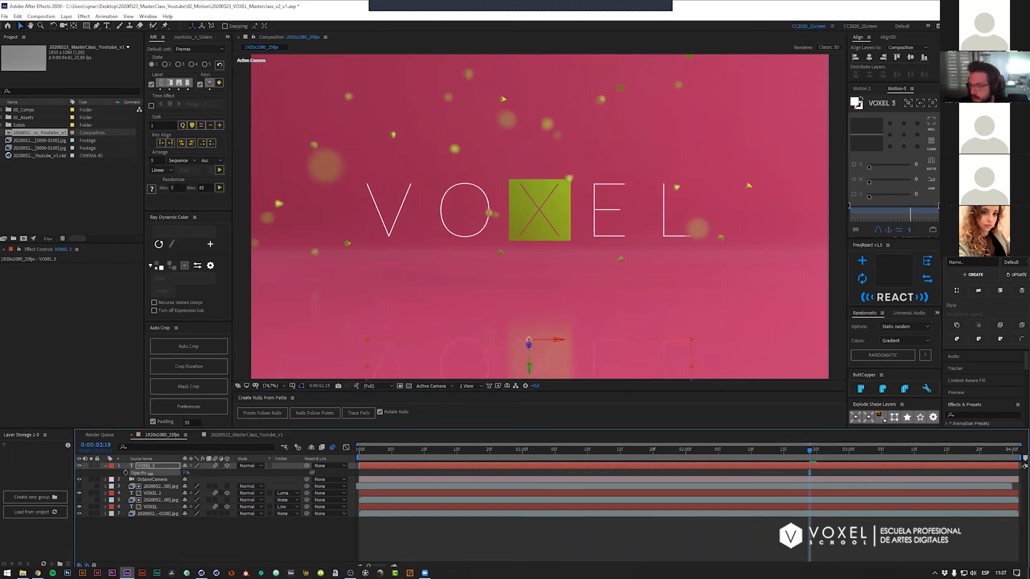
Step: Draw a wide rectangular mask over the lower part of the flipped title, feather it and set its mode to Subtract
middle_drag(462, 273, 483, 214)
click(86, 26)
middle_drag(536, 259, 510, 259)
drag(271, 369, 768, 296)
key(f)
drag(191, 479, 207, 480)
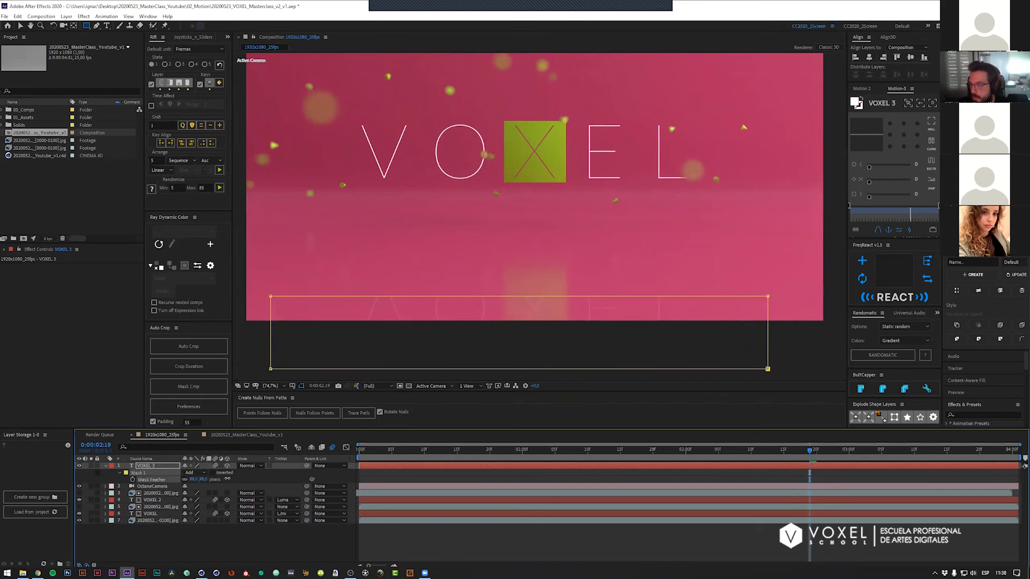
click(194, 473)
click(200, 495)
key(v)
click(460, 534)
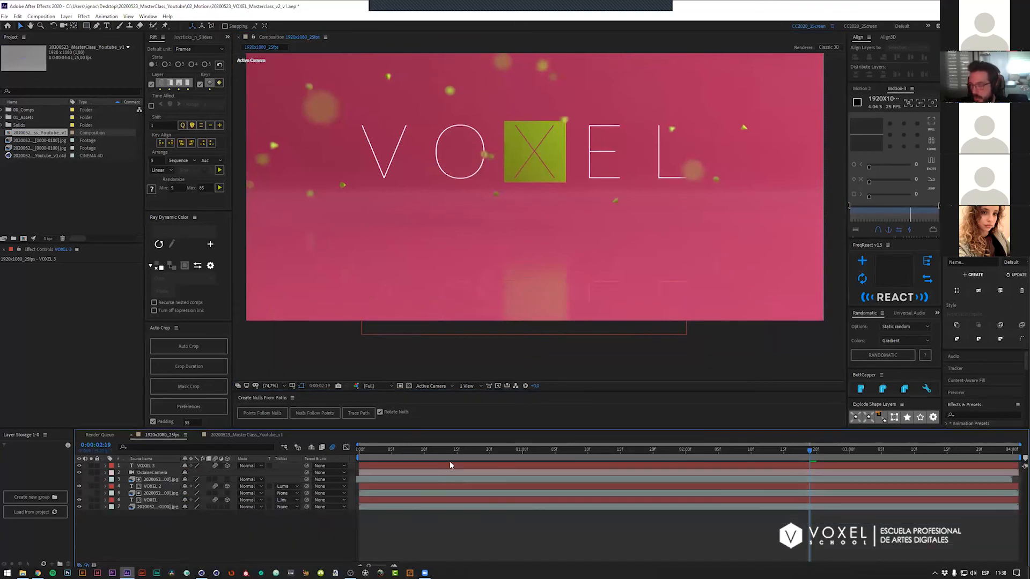
Step: Rework the feather of the flipped title's mask, dropping it to 0 pixels and raising it again for a soft fade
click(529, 320)
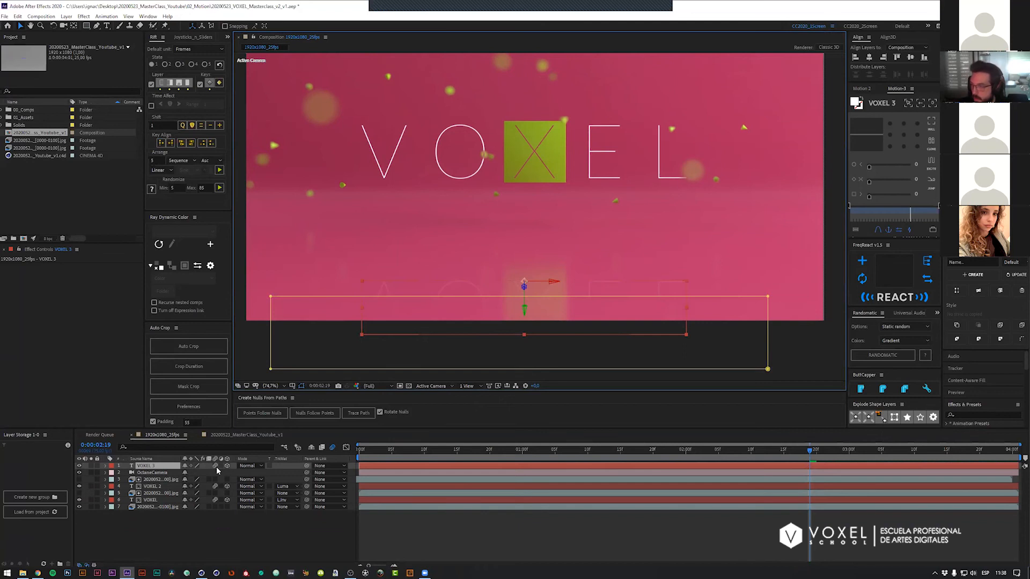
key(f)
drag(203, 482, 77, 483)
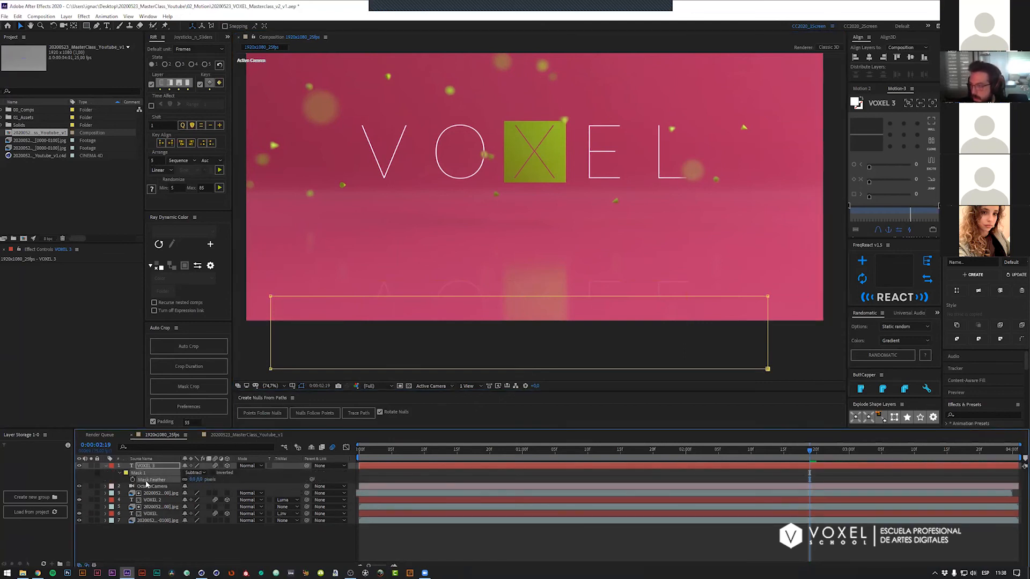
click(258, 360)
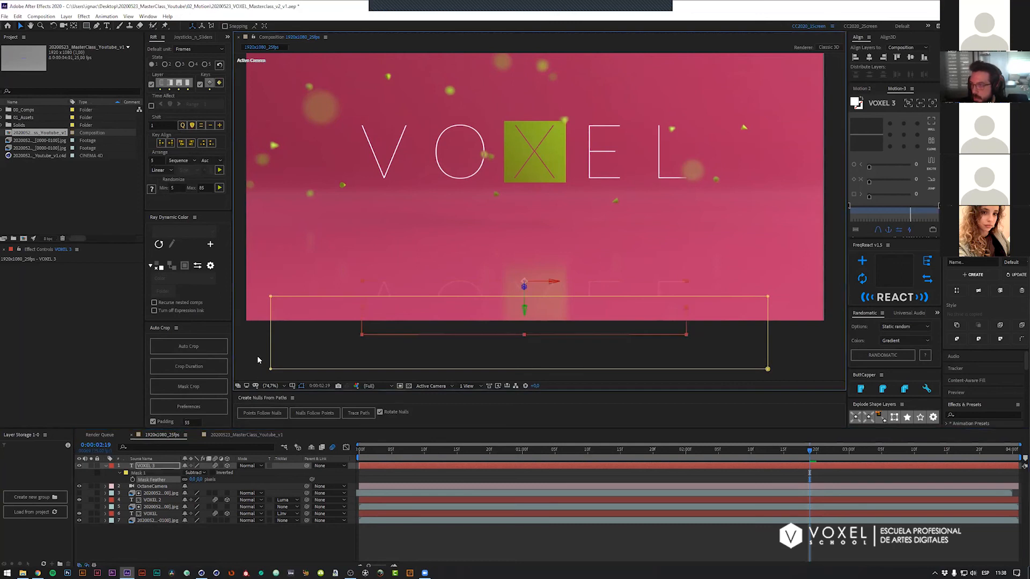
click(384, 508)
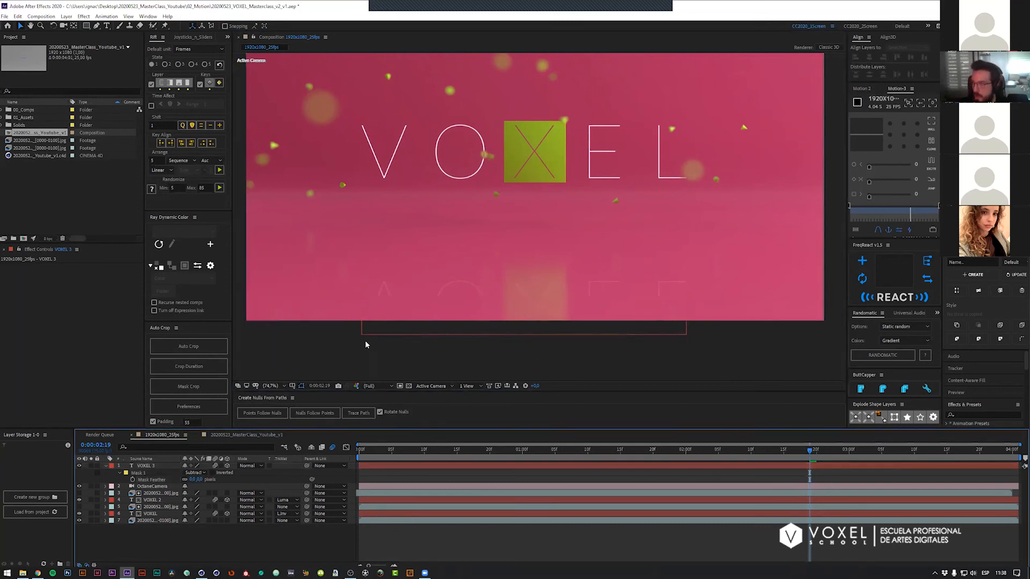
drag(198, 480, 209, 479)
click(554, 533)
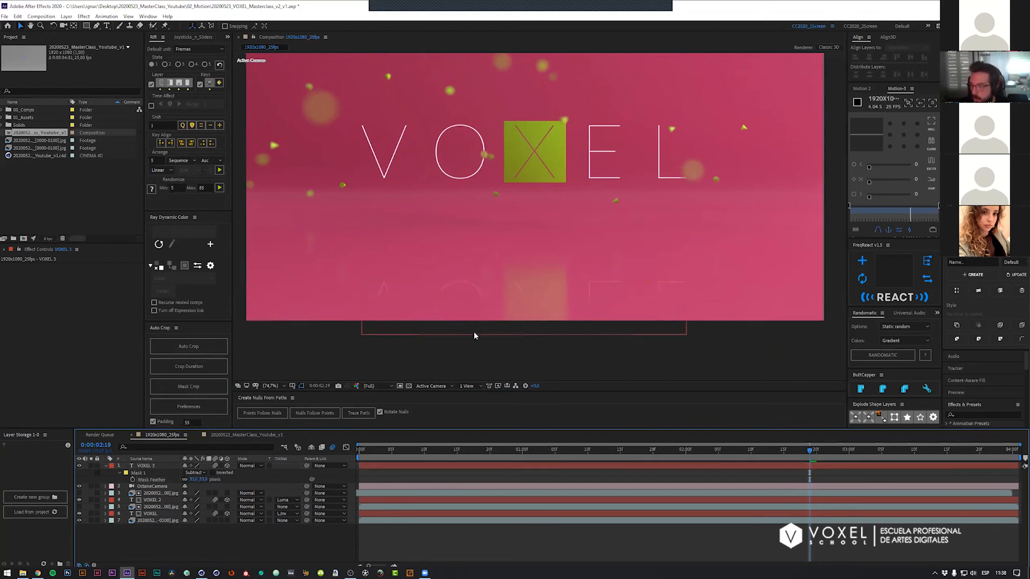
Step: Raise the opacity of the VOXEL 3 reflection slightly
click(167, 466)
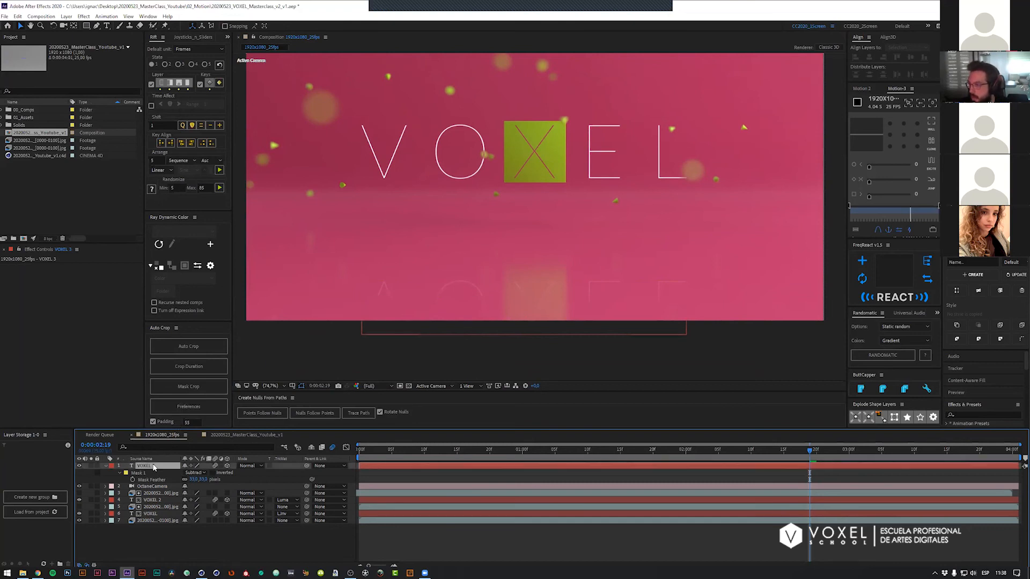
key(t)
drag(185, 475, 234, 475)
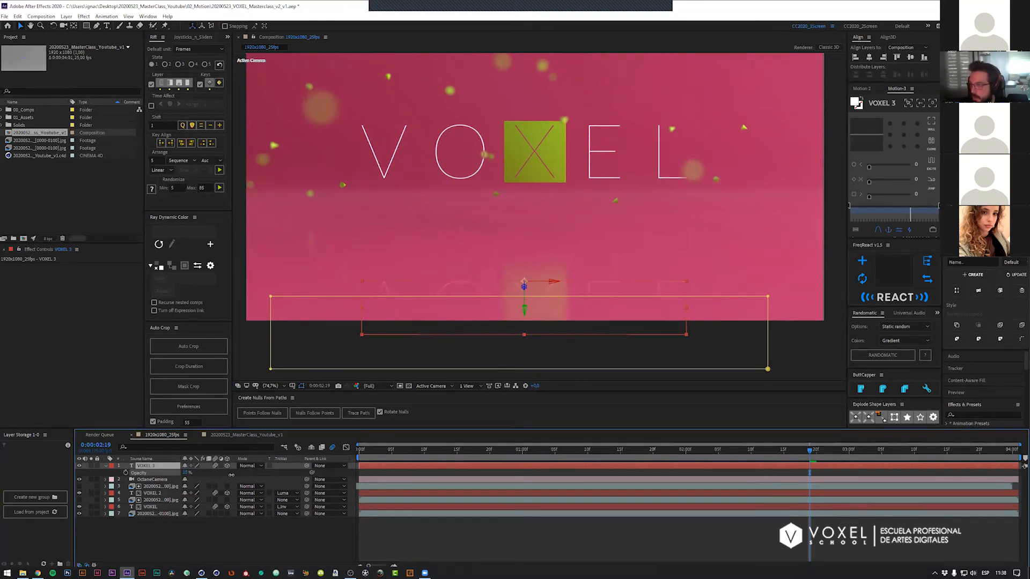
click(411, 533)
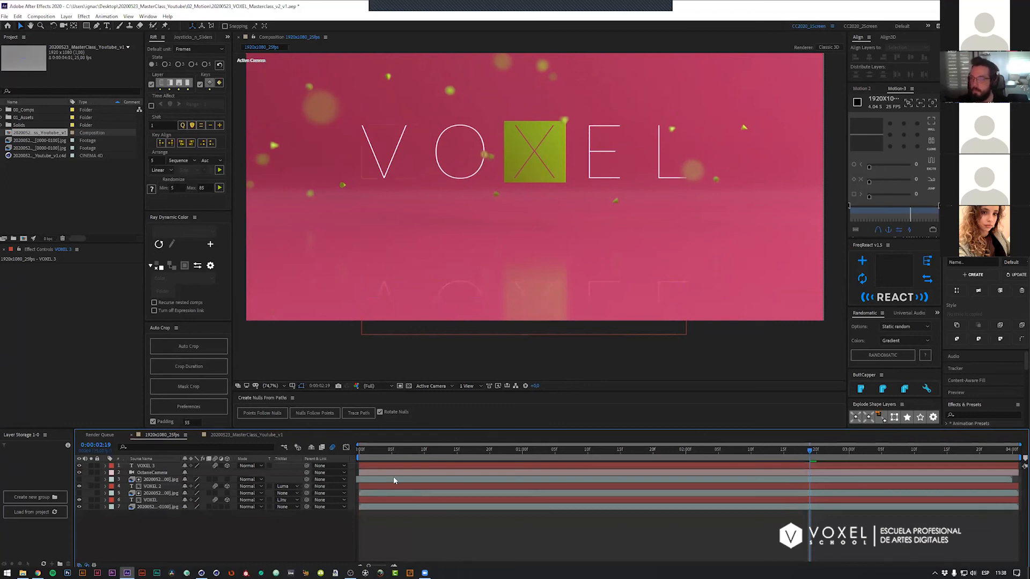
Step: Apply Gaussian Blur to the VOXEL 3 reflection with a blurriness of 7,0
click(161, 465)
key(ctrl+space)
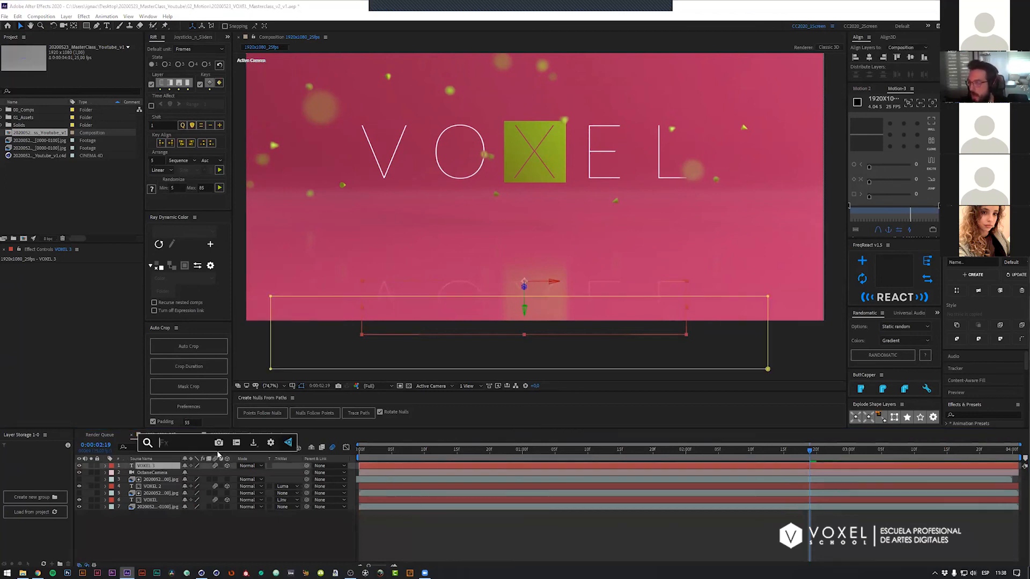
text(gaussian)
key(Return)
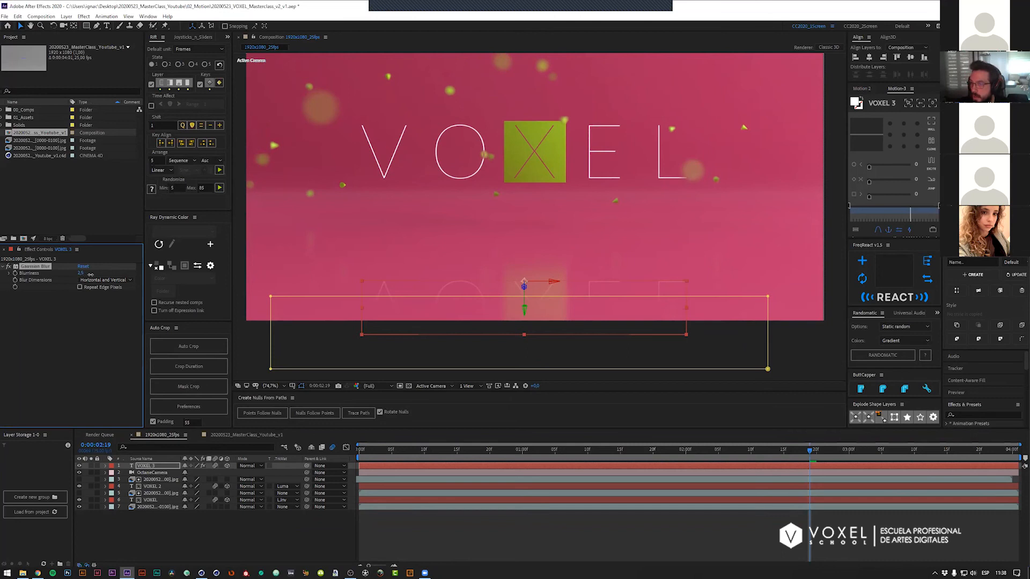
click(569, 527)
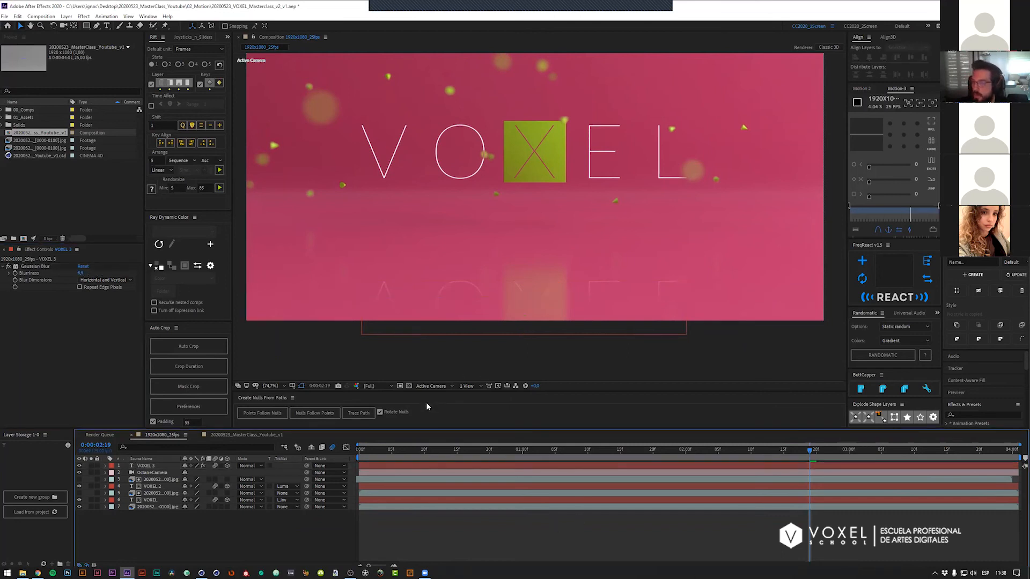
drag(82, 274, 84, 274)
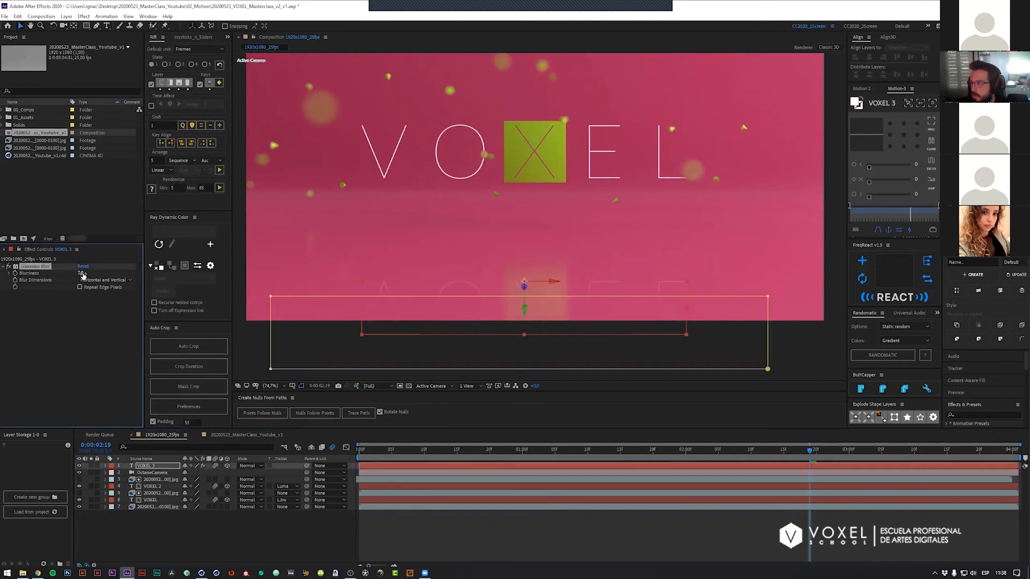
click(455, 540)
Step: Preview the composition from the start and examine the floor reflection in the full frame around 0:00:03:03 and 0:00:02:22
key(space)
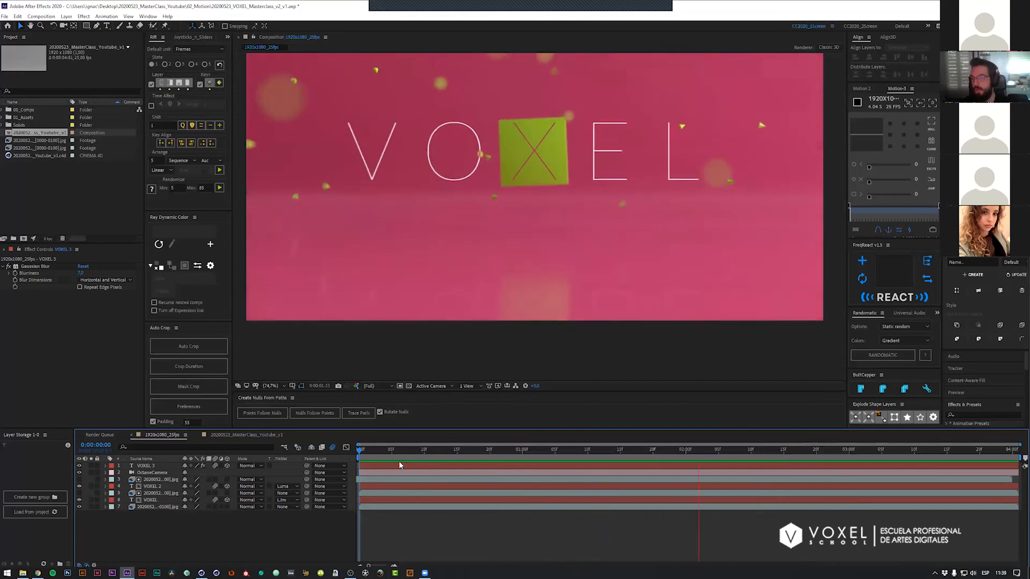
click(404, 451)
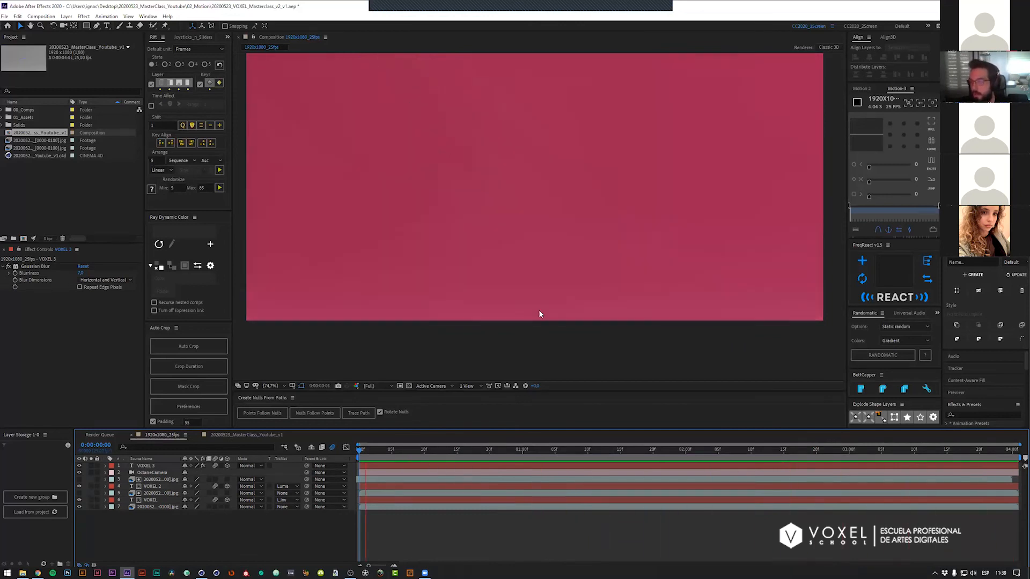
drag(449, 451, 871, 456)
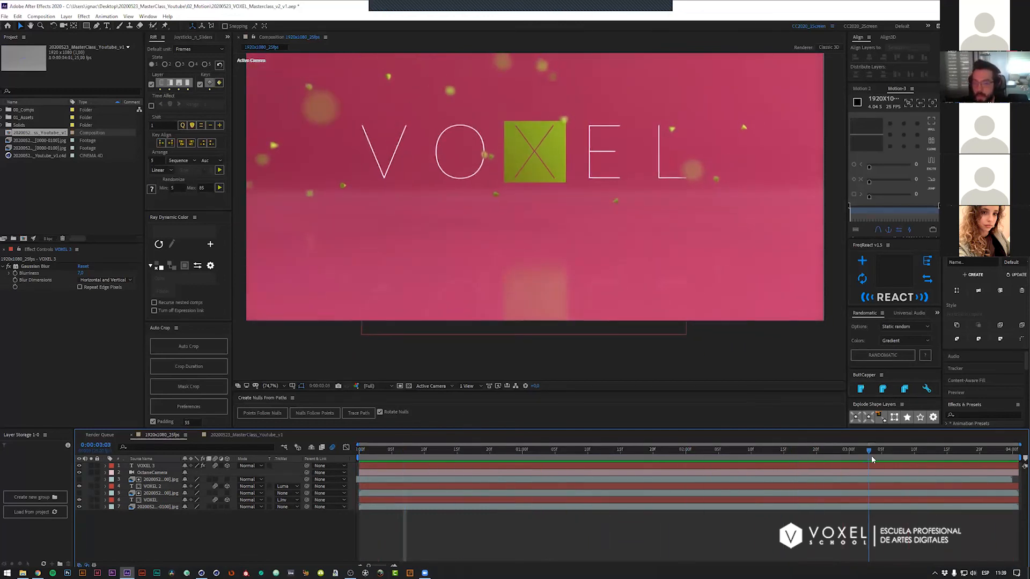
drag(397, 218, 404, 269)
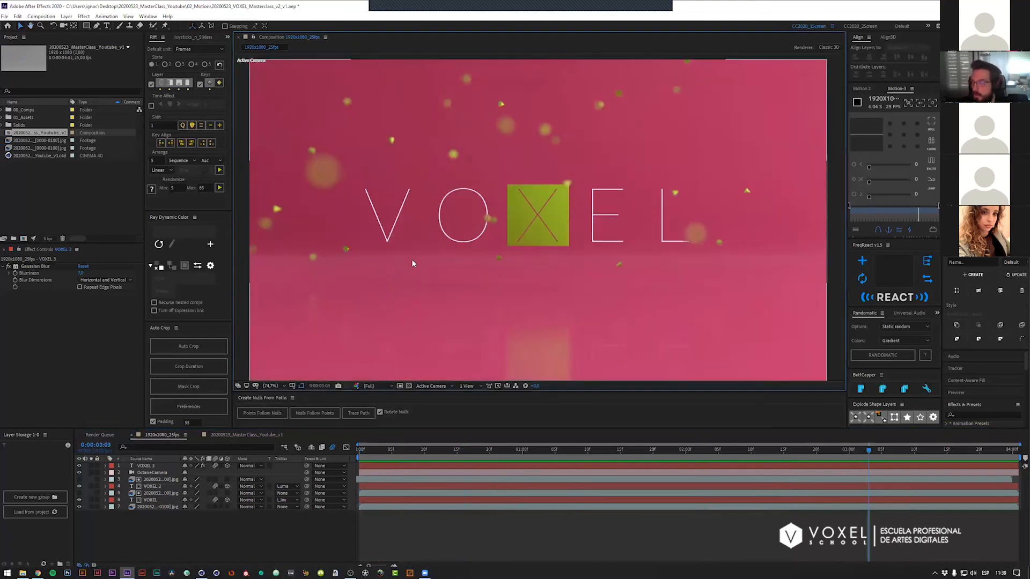
scroll(411, 259, down, 1)
key(shift+slash)
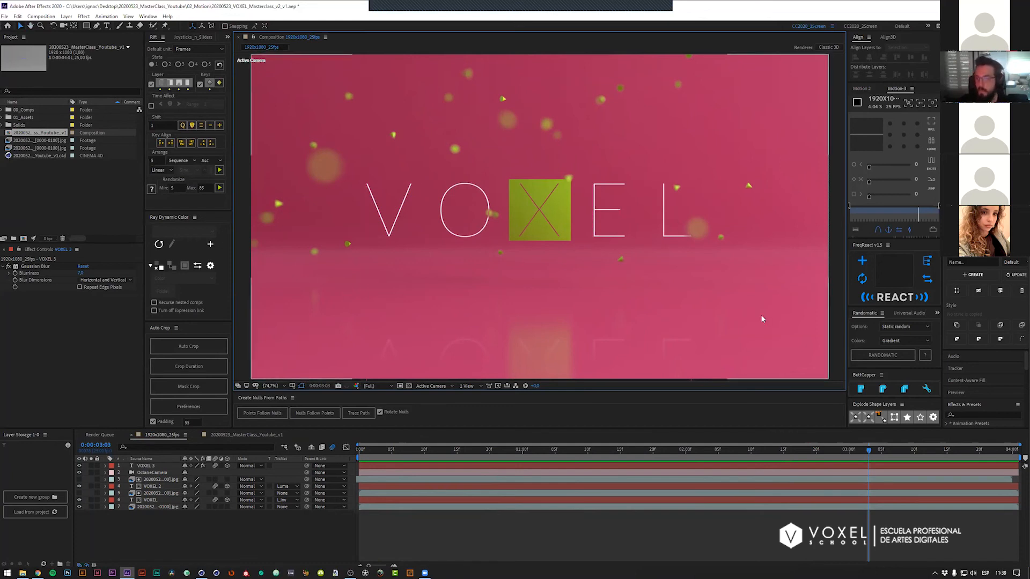
drag(875, 450, 828, 477)
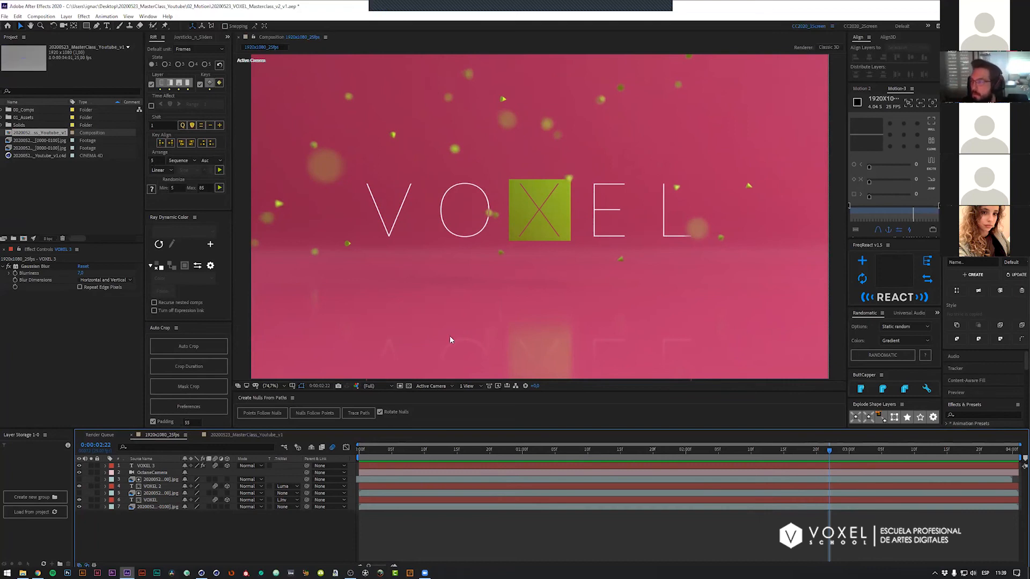
Step: Draw a small open zigzag line with the Pen tool as a new shape layer on the floor below the letter L
key(g)
click(710, 275)
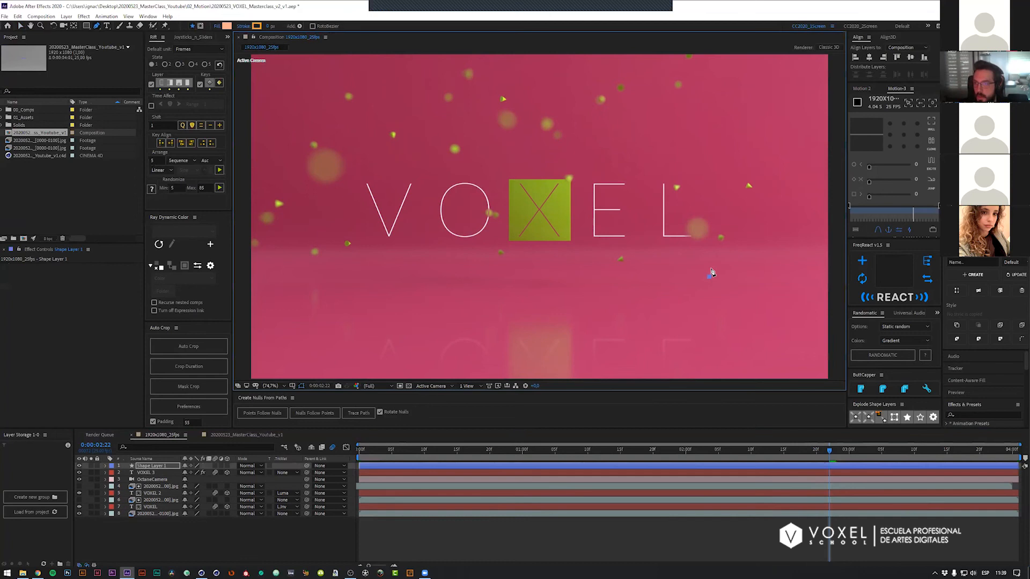
scroll(715, 274, up, 1)
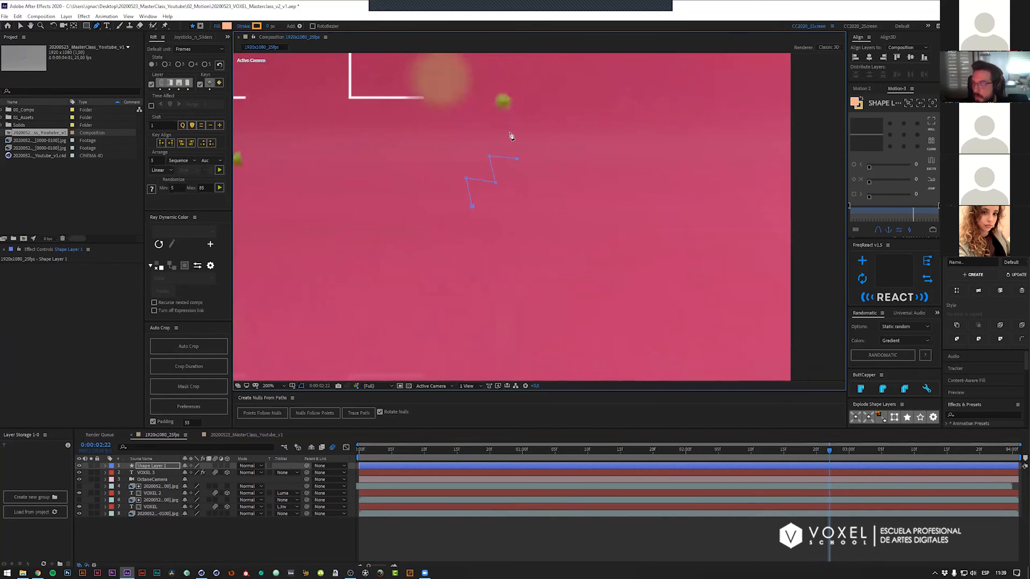
key(v)
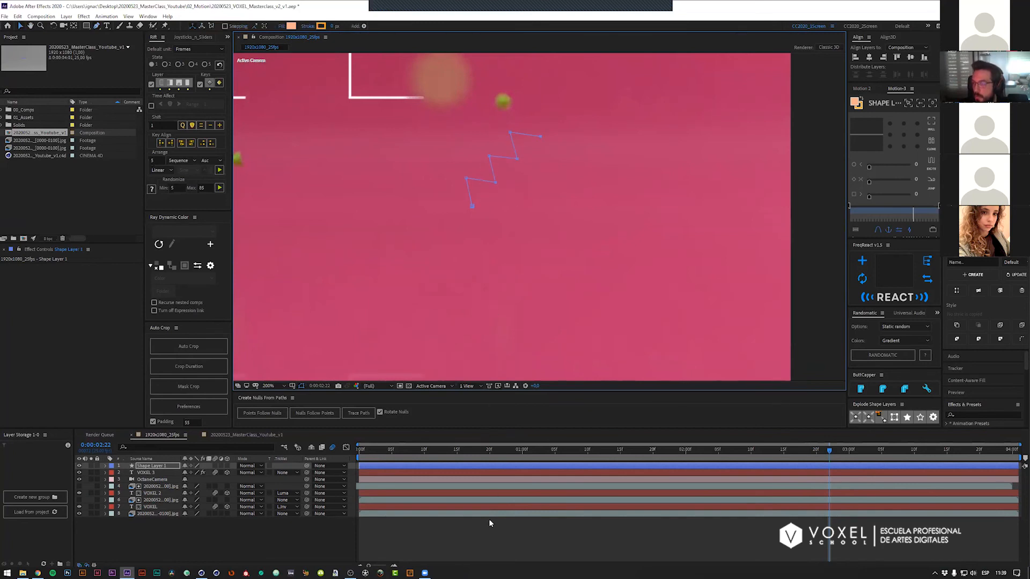
Step: Give the zigzag shape a thin orange stroke with no fill and check it in the frame at 0:00:02:21
drag(332, 27, 314, 31)
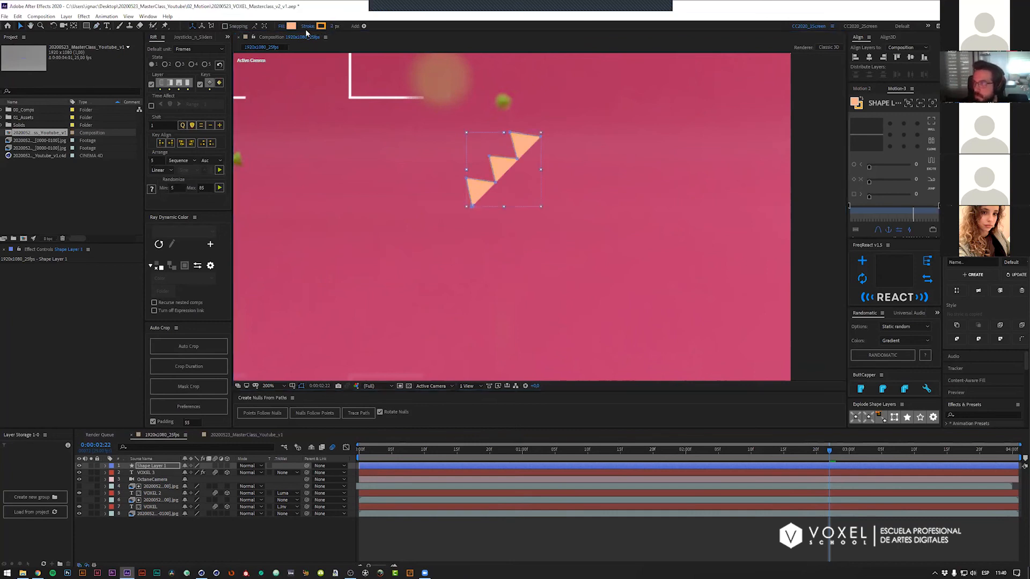
alt+click(291, 28)
alt+click(291, 27)
alt+click(290, 28)
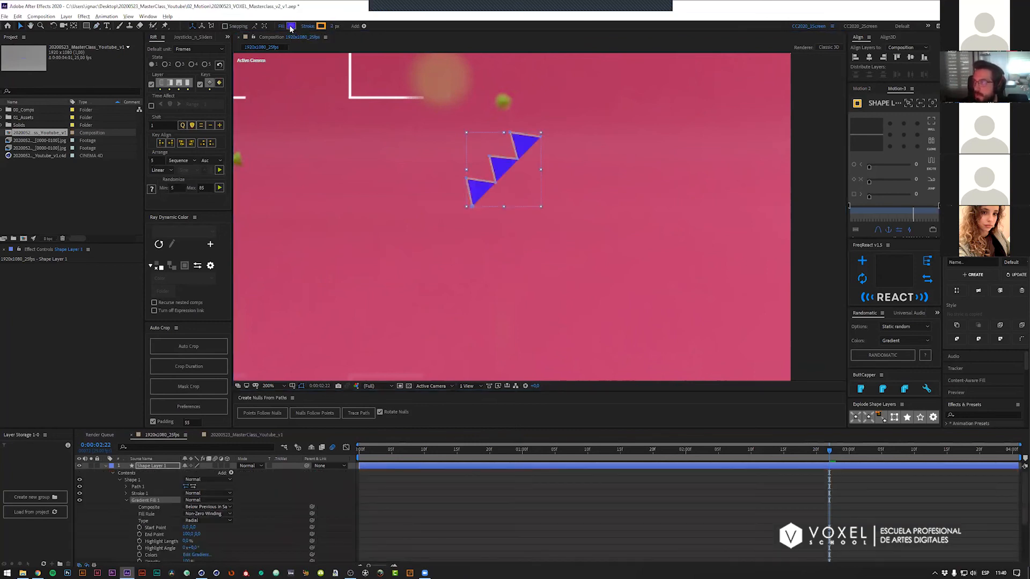
click(433, 490)
key(u)
scroll(507, 258, down, 4)
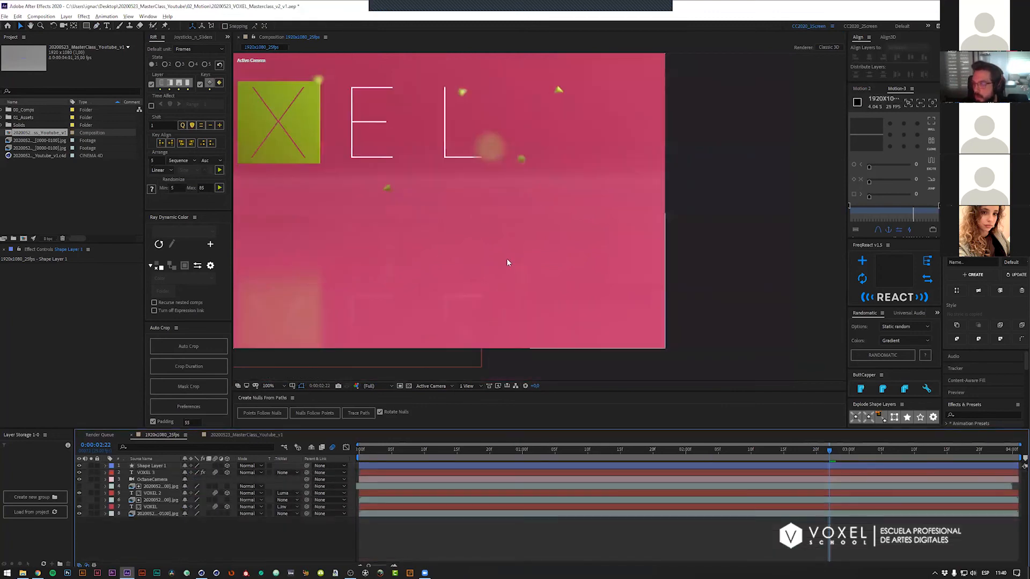
click(534, 222)
mouse_move(829, 450)
mouse_down()
mouse_move(542, 456)
mouse_move(823, 456)
mouse_up()
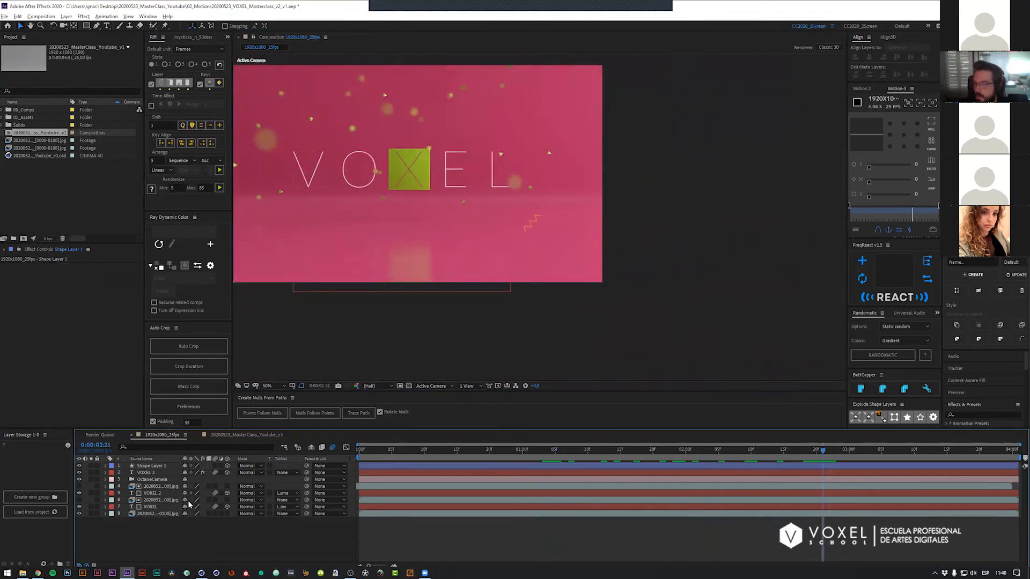
Step: Enable motion blur on the zigzag shape layer, add a Trim Paths operator to it and test its End value
click(214, 467)
drag(787, 455, 843, 456)
click(577, 241)
scroll(516, 265, up, 2)
scroll(521, 261, up, 1)
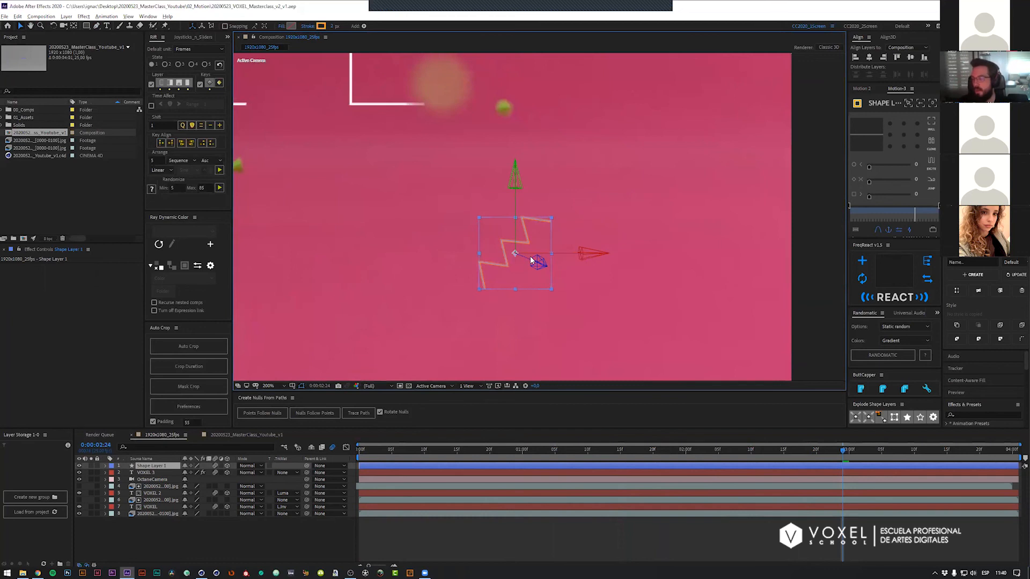
click(364, 25)
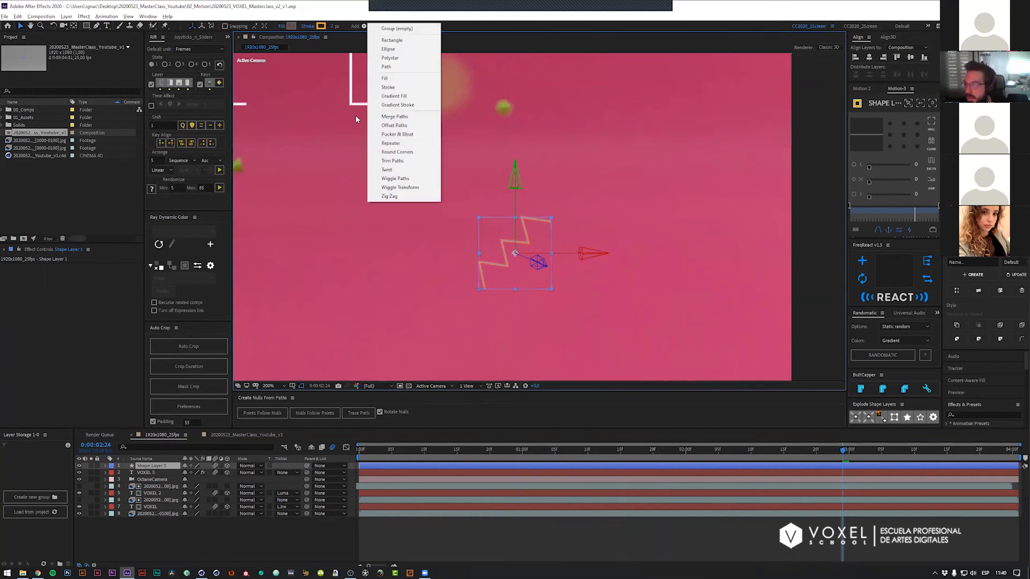
click(392, 161)
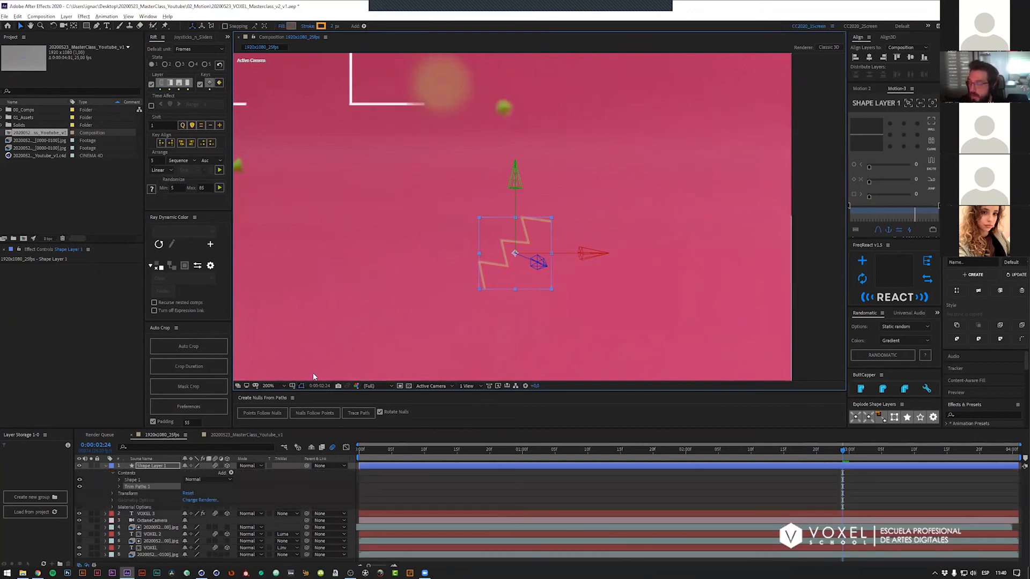
click(119, 487)
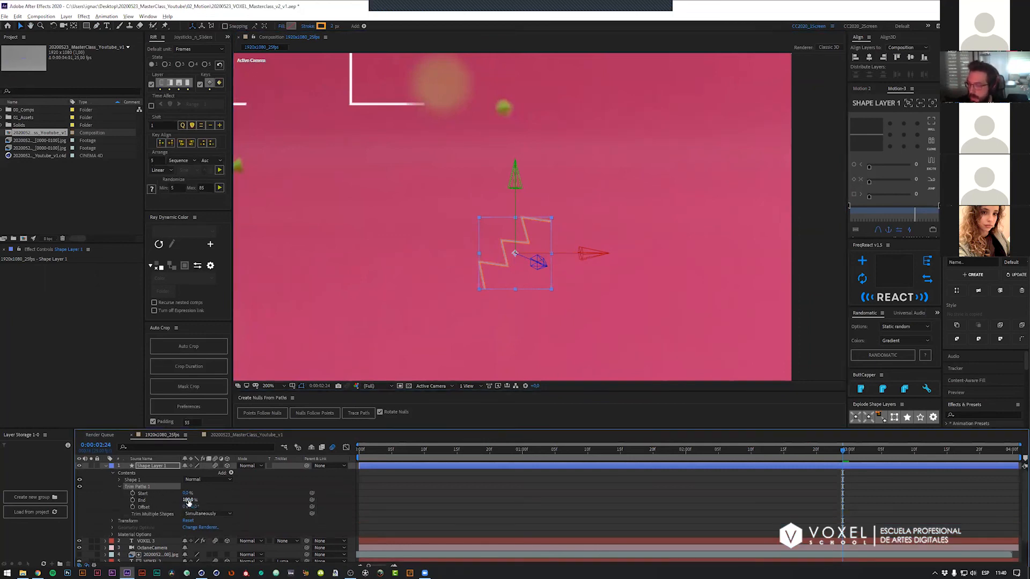
mouse_move(189, 502)
mouse_down()
mouse_move(155, 500)
mouse_move(219, 499)
mouse_up()
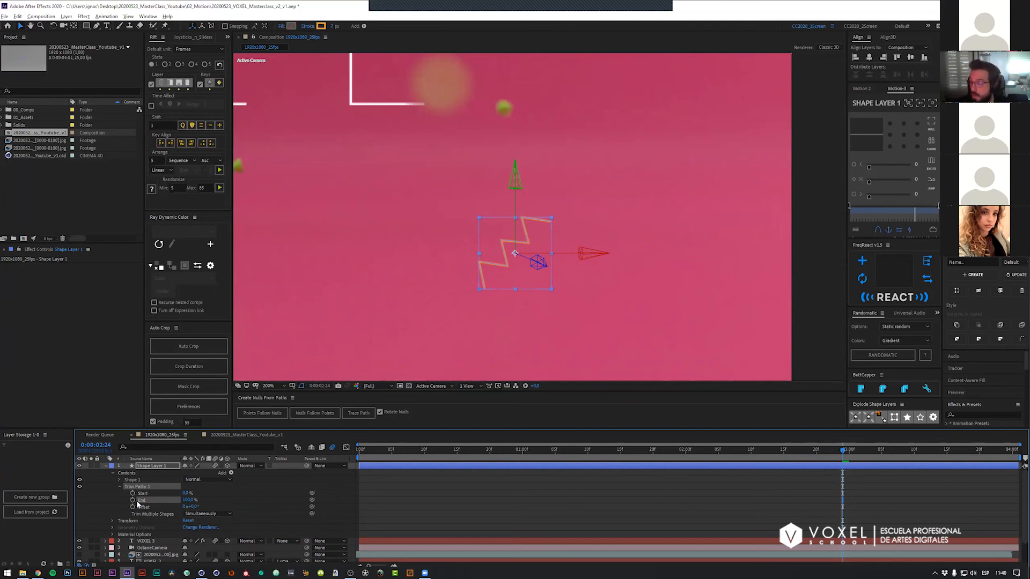
Step: Keyframe the zigzag's Trim Paths End at 100% around 0:00:02:16 and at 0% at 0:00:02:04
drag(436, 451, 686, 451)
scroll(609, 454, down, 2)
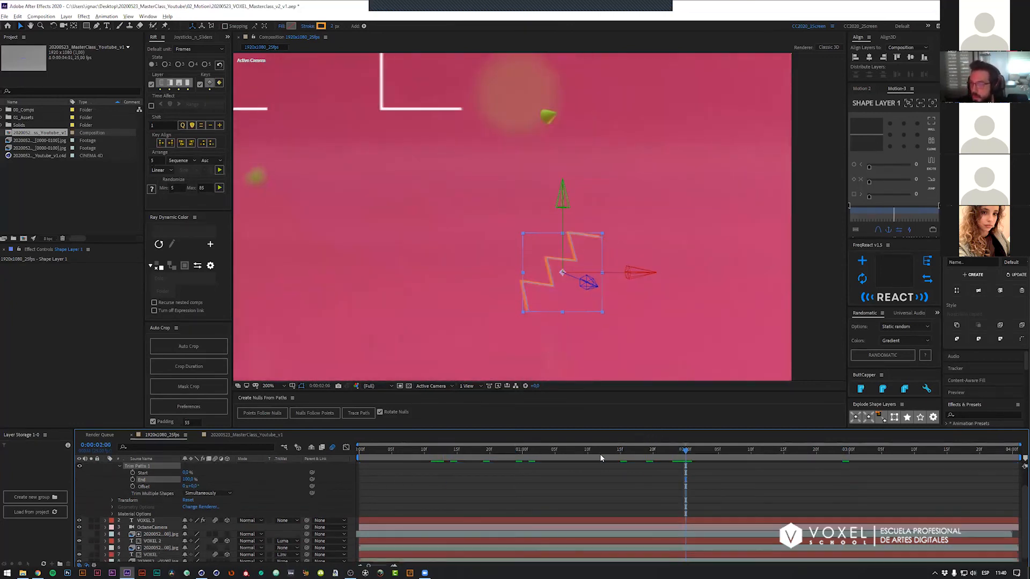
key(shift+slash)
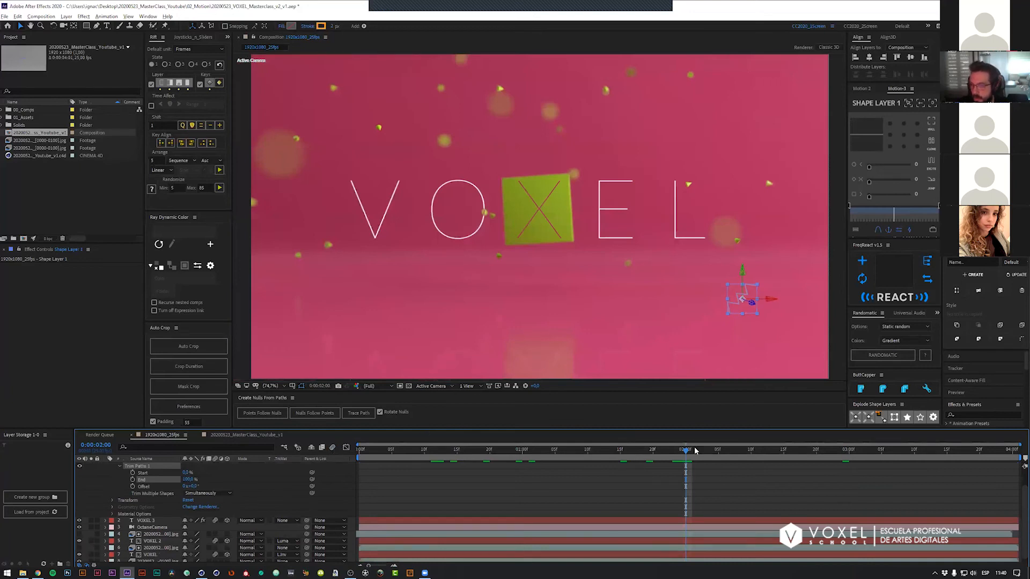
drag(584, 452, 718, 453)
key(space)
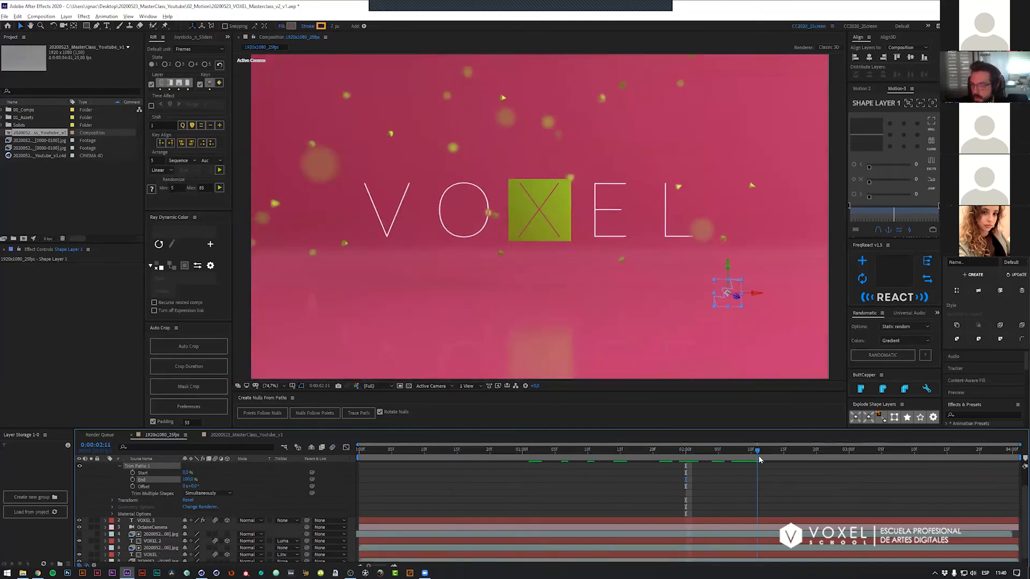
scroll(621, 295, up, 3)
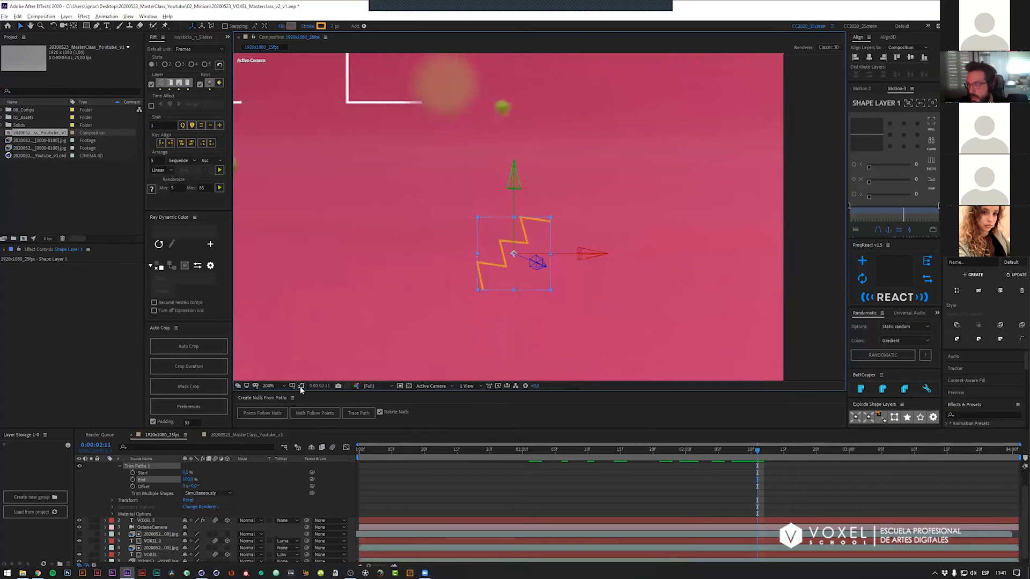
click(133, 480)
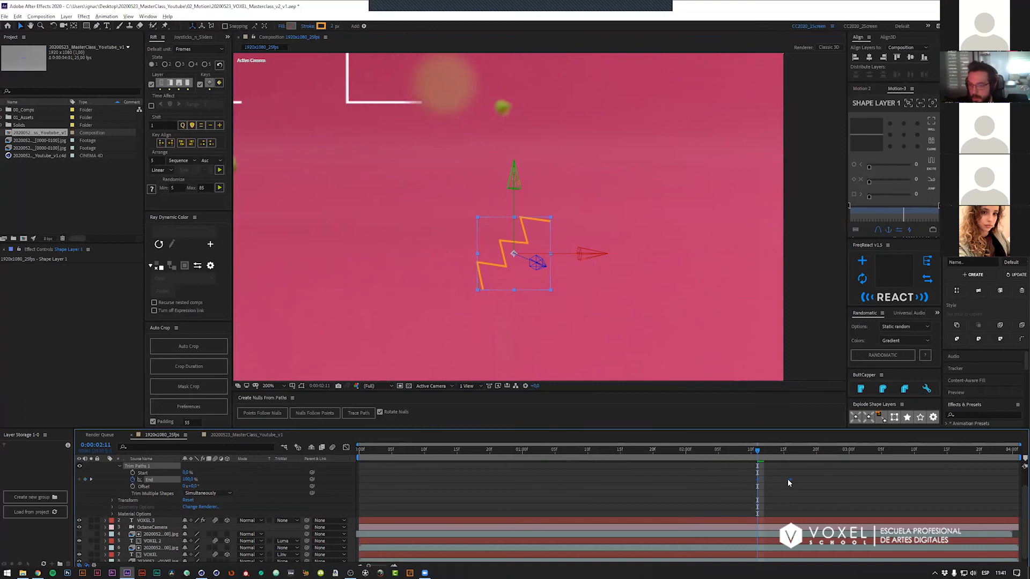
drag(749, 450, 713, 452)
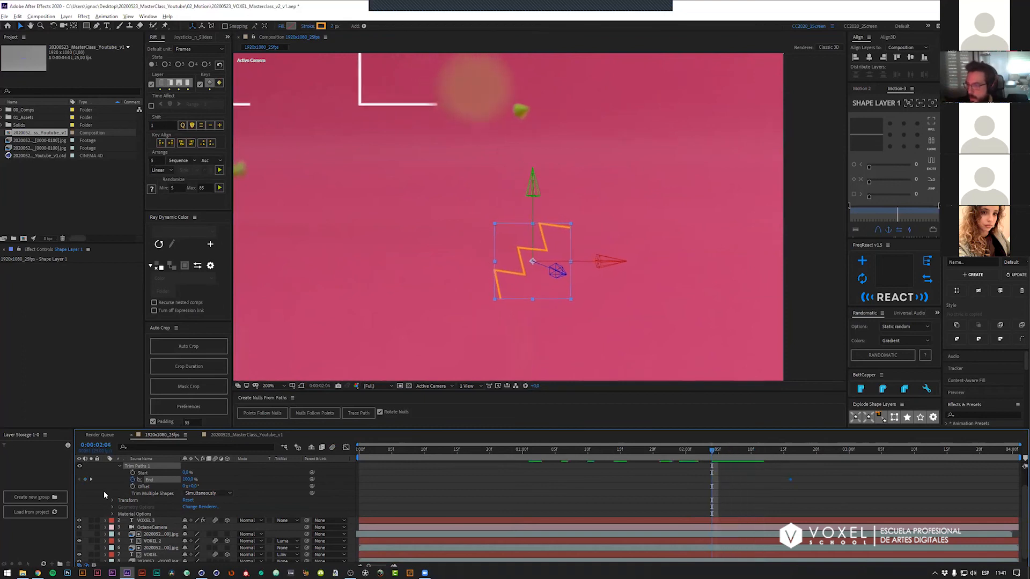
text(0)
key(Return)
Step: Ease the two End keyframes and shape their speed graph into a narrow, steep peak in the middle
drag(678, 493, 800, 477)
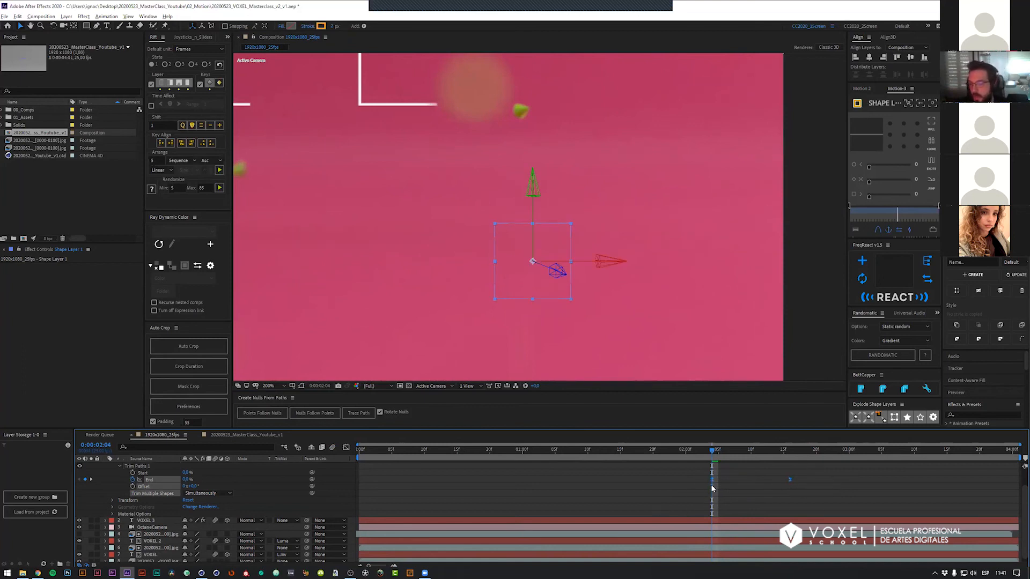
mouse_move(714, 460)
mouse_down()
mouse_move(767, 452)
mouse_move(758, 452)
mouse_up()
click(346, 448)
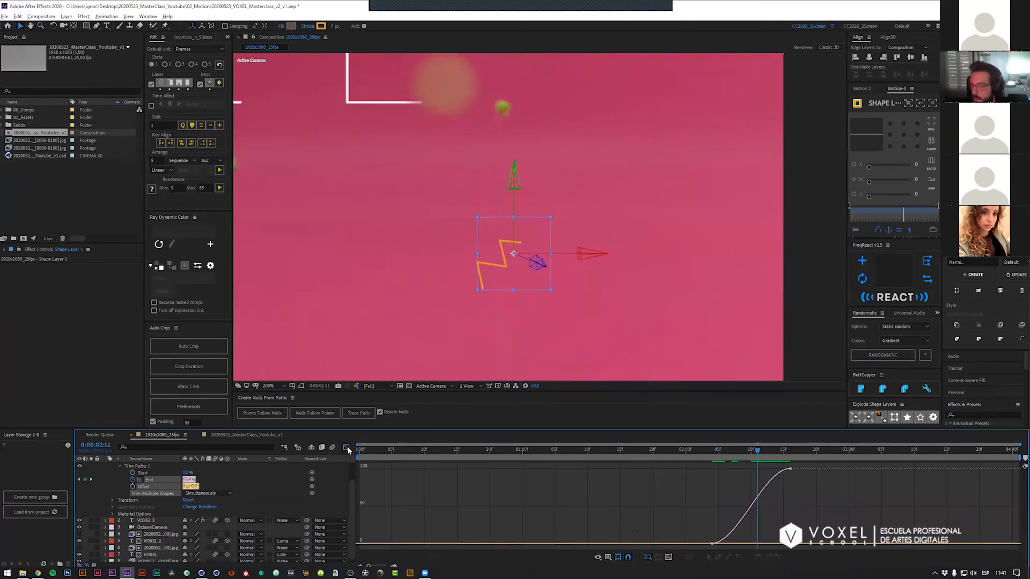
drag(677, 547, 829, 464)
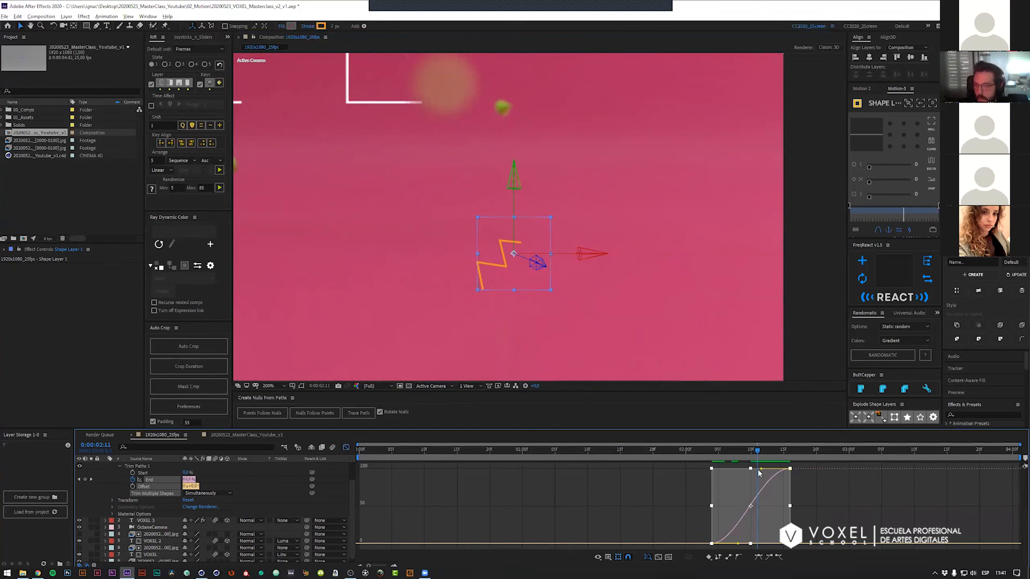
right_click(666, 478)
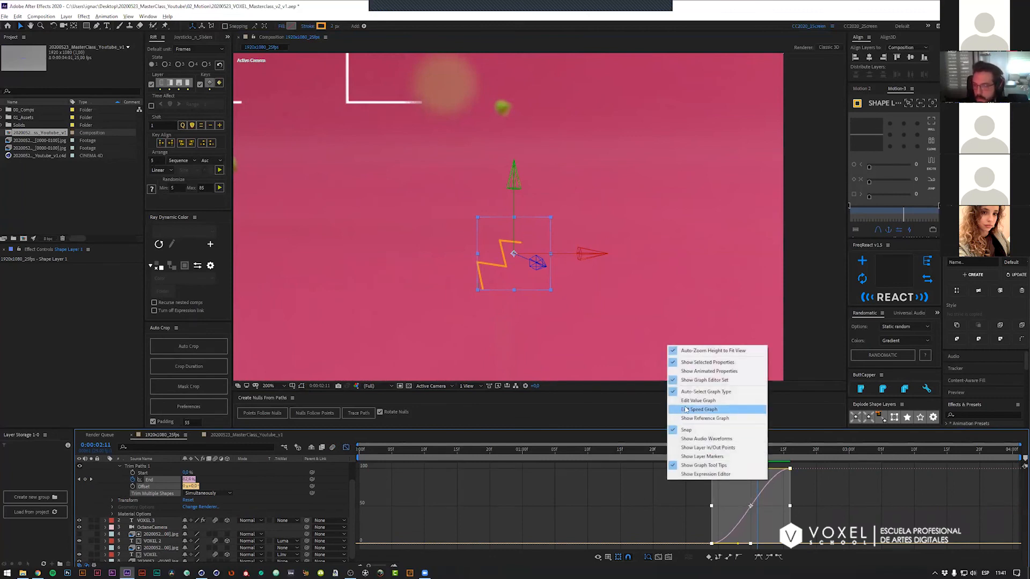
click(688, 411)
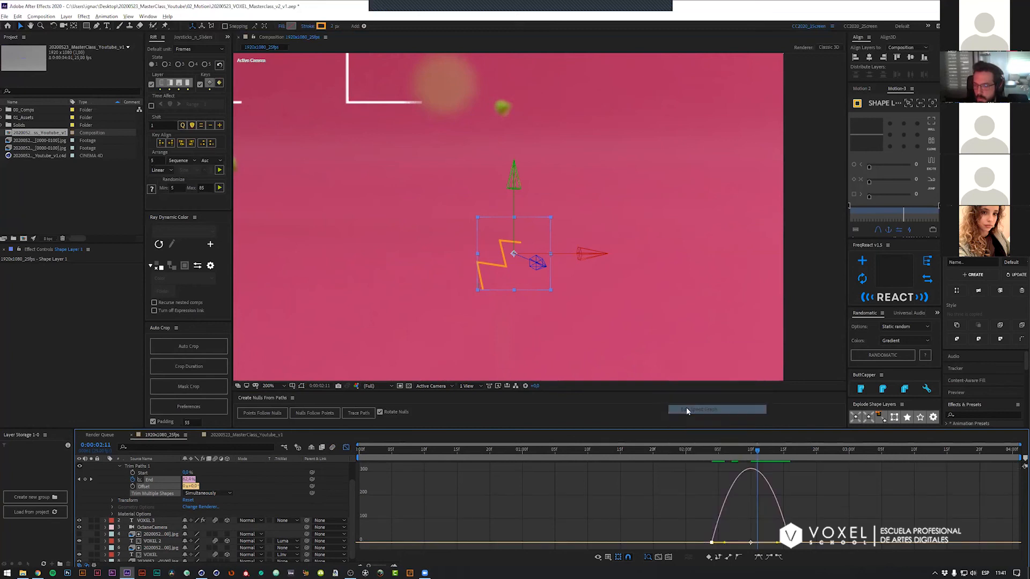
click(153, 479)
drag(780, 542, 750, 542)
Step: Preview the zigzag's draw-on animation from 0:00:02:03, first close up and in the full frame
mouse_move(724, 452)
mouse_down()
mouse_move(713, 453)
mouse_move(738, 453)
mouse_move(705, 453)
mouse_up()
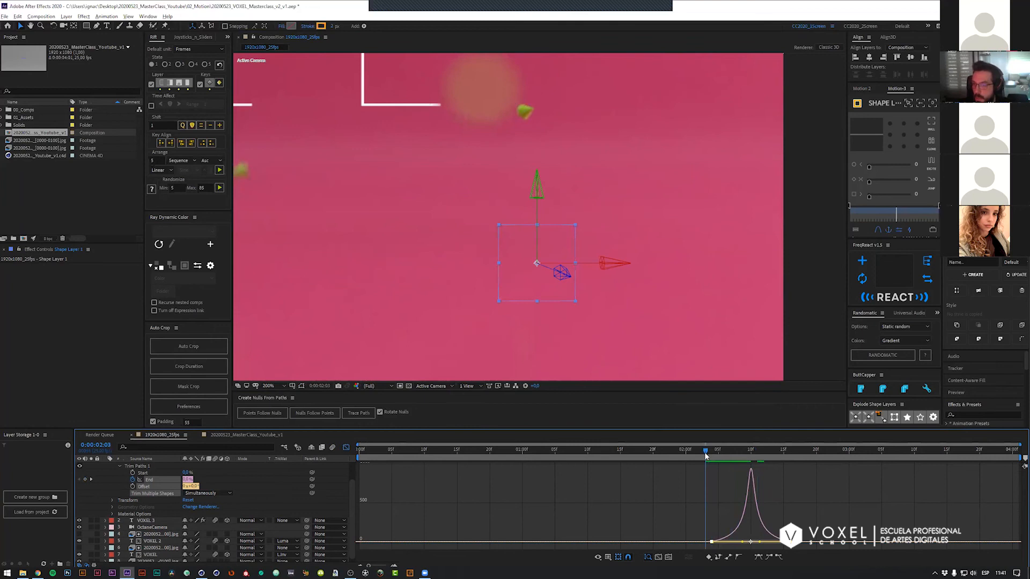
key(space)
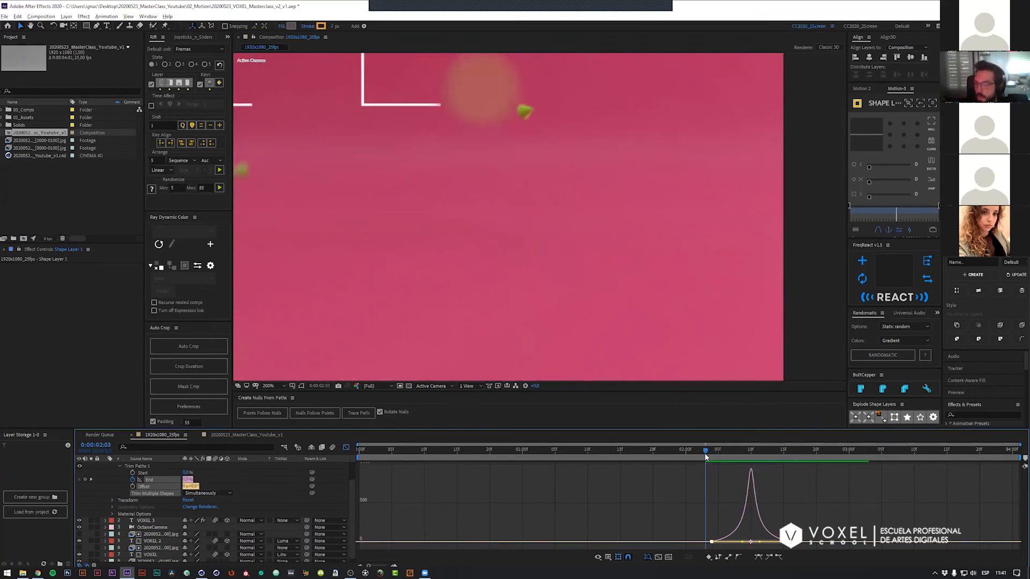
key(space)
key(shift+slash)
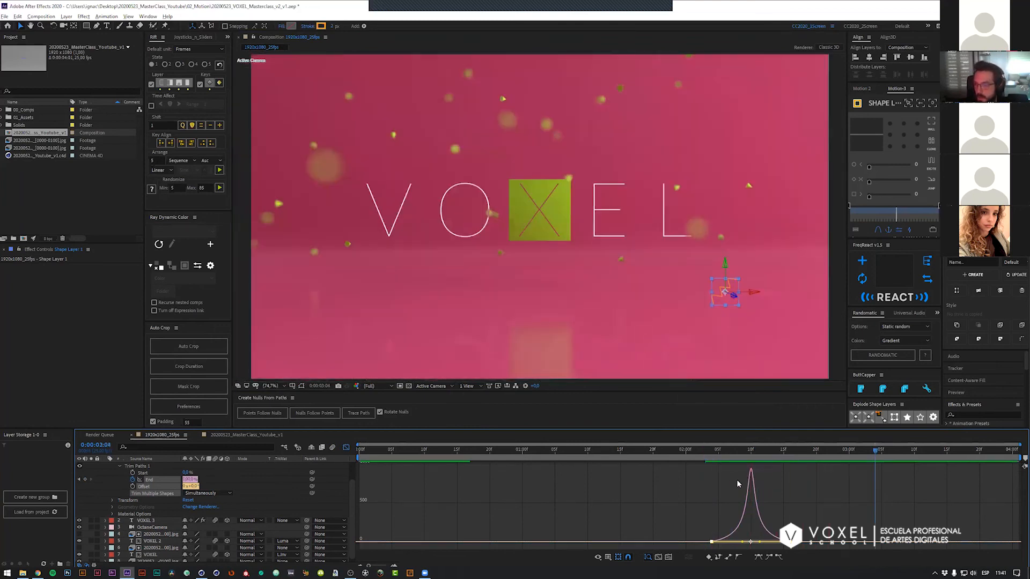
drag(726, 452, 706, 450)
key(space)
key(space)
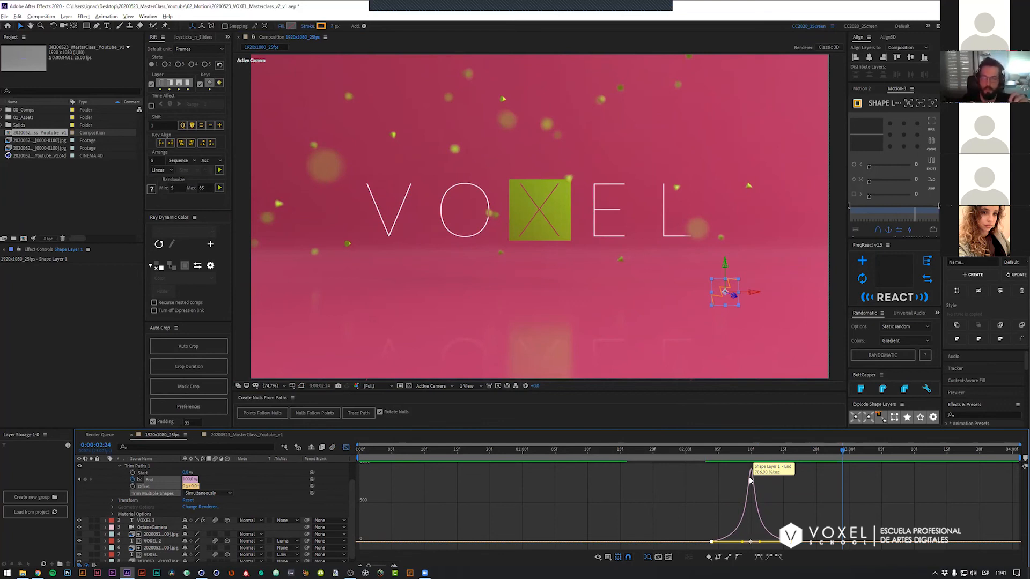
Step: Set the work area to start at 0:00:02:00 and preview the zigzag animation within it
drag(709, 455, 777, 464)
key(b)
key(space)
key(space)
click(772, 518)
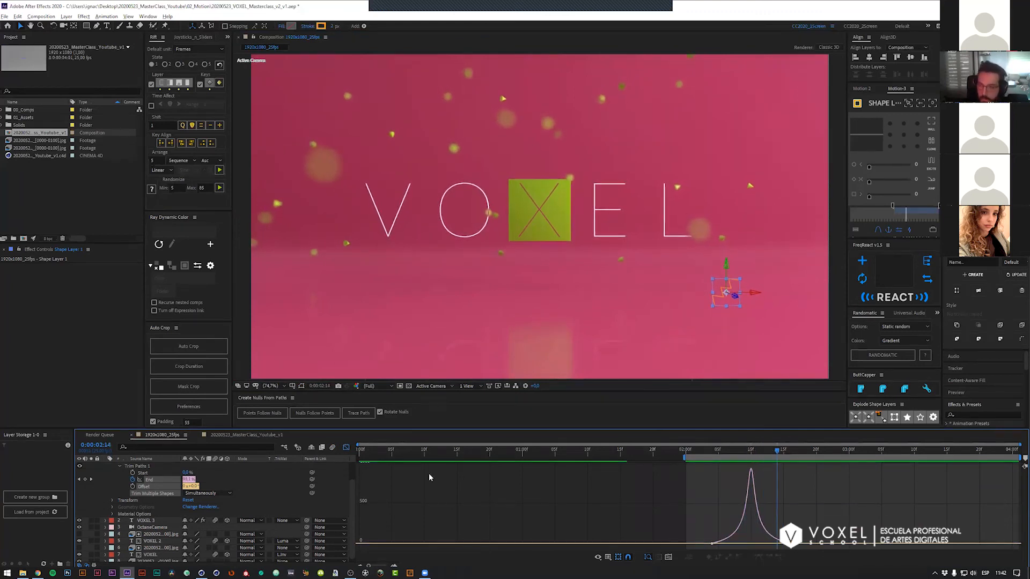
Step: Move the second End keyframe to about 0:00:02:24 and preview the slower draw-on
click(346, 447)
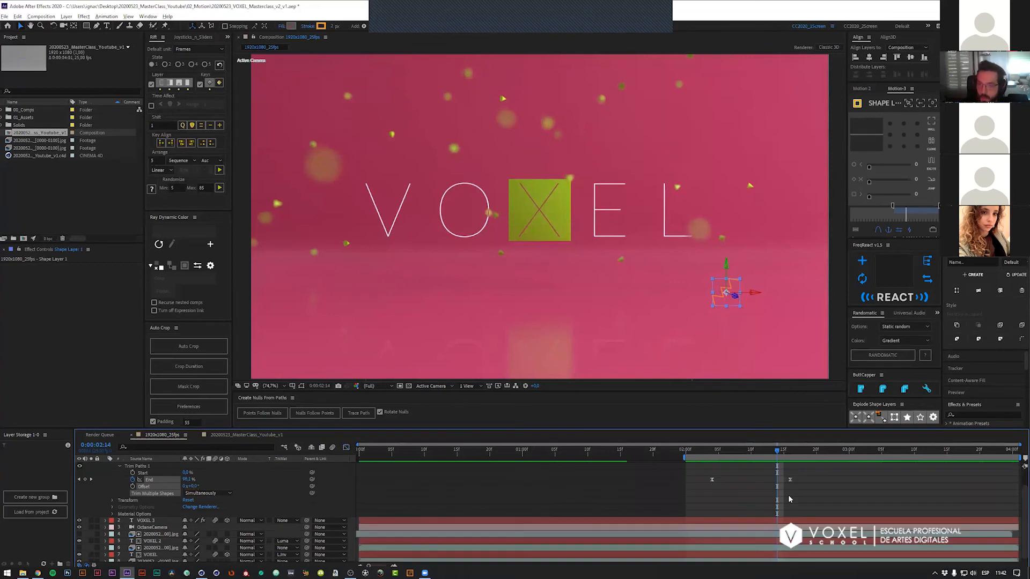
drag(790, 479, 842, 479)
click(705, 454)
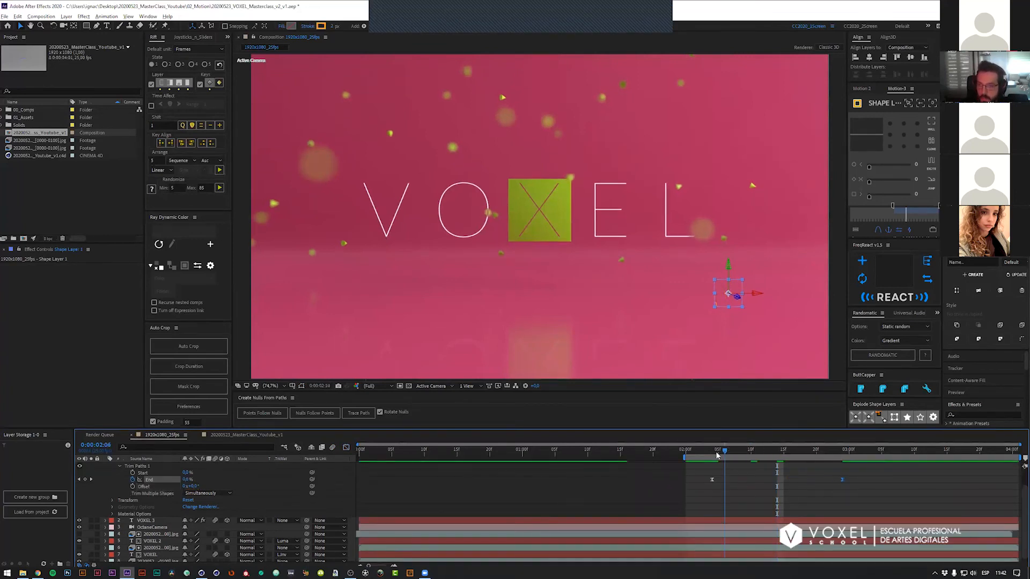
key(space)
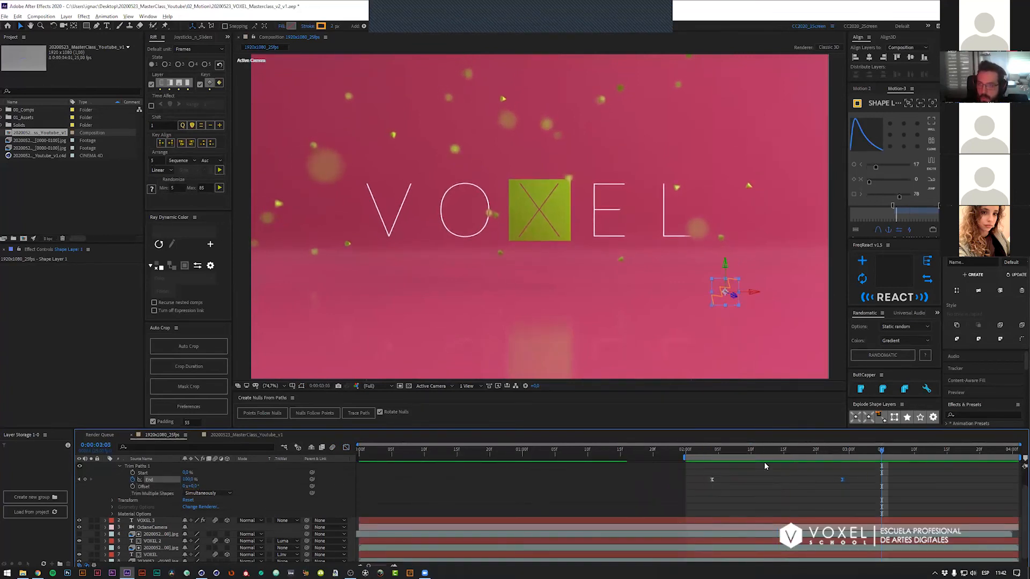
Step: Copy both End keyframes onto the Trim Paths Start property, beginning at 0:00:02:15
drag(668, 482, 853, 479)
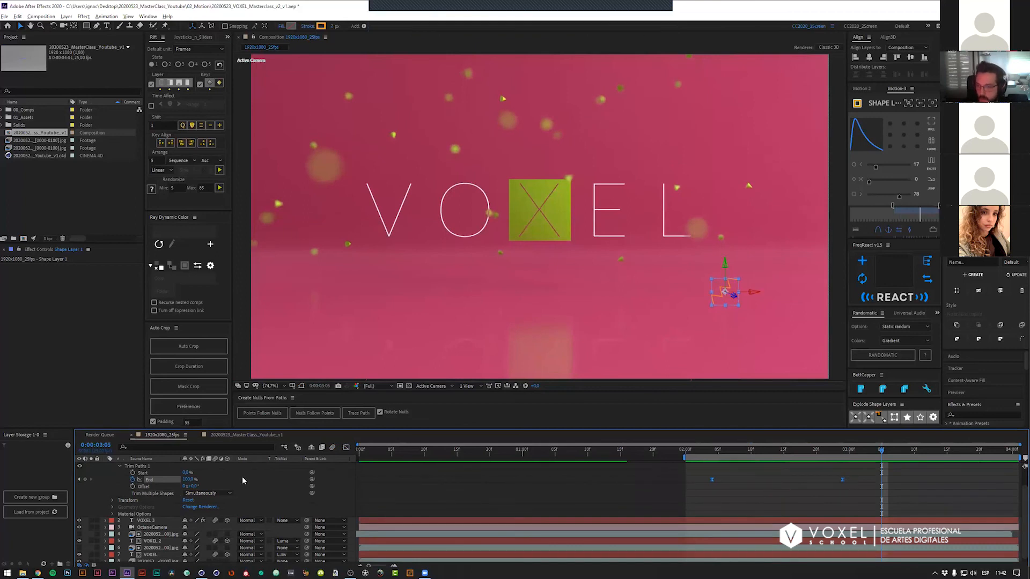
click(144, 473)
click(784, 452)
key(ctrl+v)
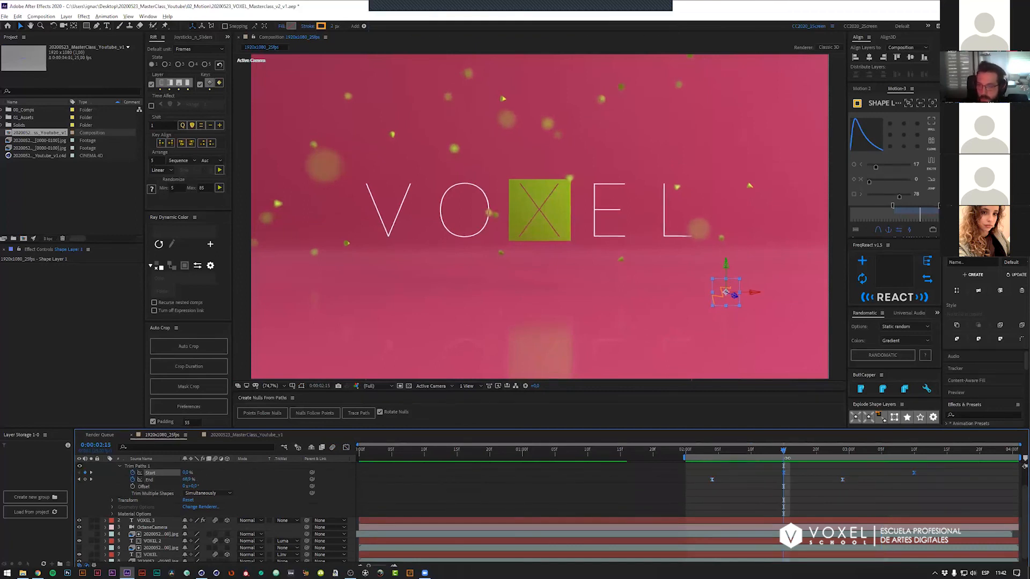
Step: Trim the zigzag shape layer to run from its first keyframe at 0:00:02:04 to its last at 0:00:03:10
drag(787, 456, 911, 454)
click(791, 450)
scroll(764, 492, up, 2)
key(ctrl+shift+d)
key(Delete)
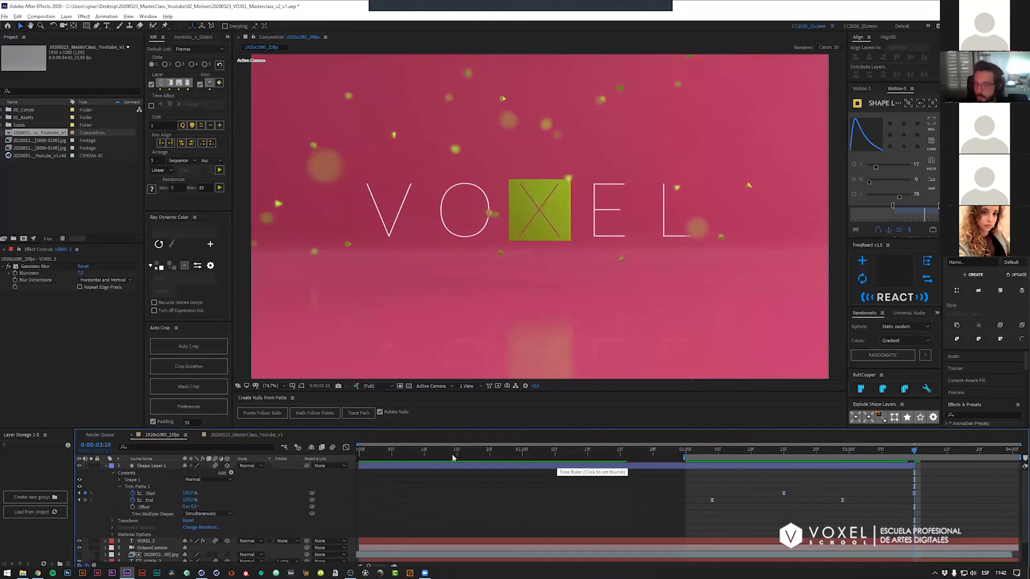
drag(361, 466, 712, 467)
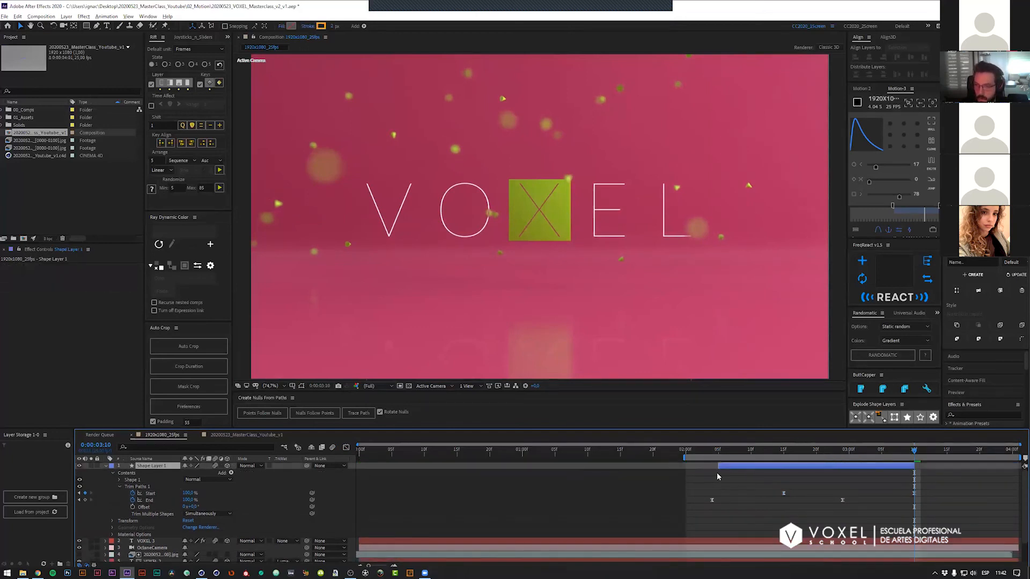
Step: Reveal the zigzag layer's keyframes, preview the trimmed animation from about 0:00:02:00 and save the project
key(u)
click(707, 451)
key(space)
key(ctrl+s)
click(686, 450)
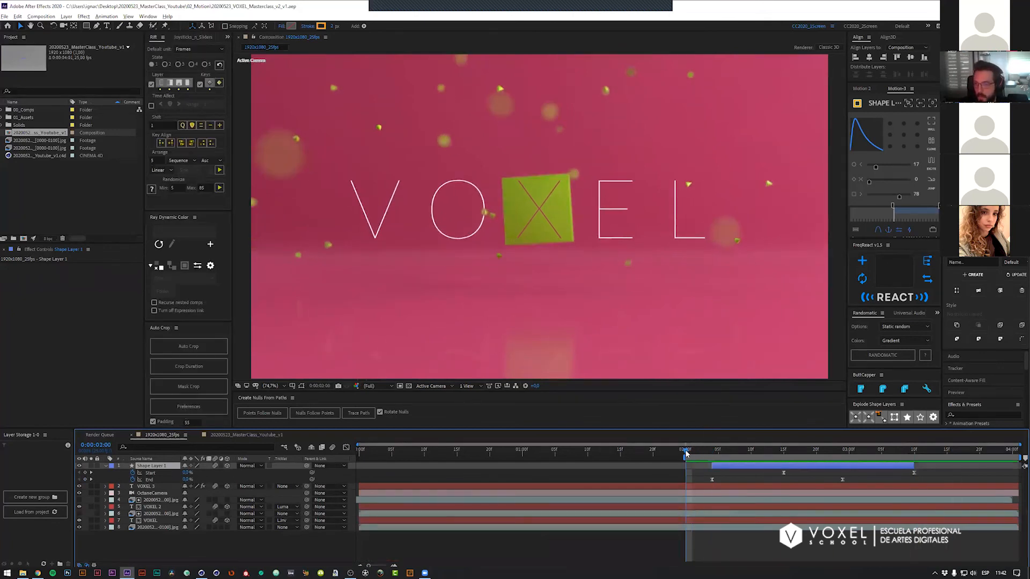
drag(686, 452, 805, 452)
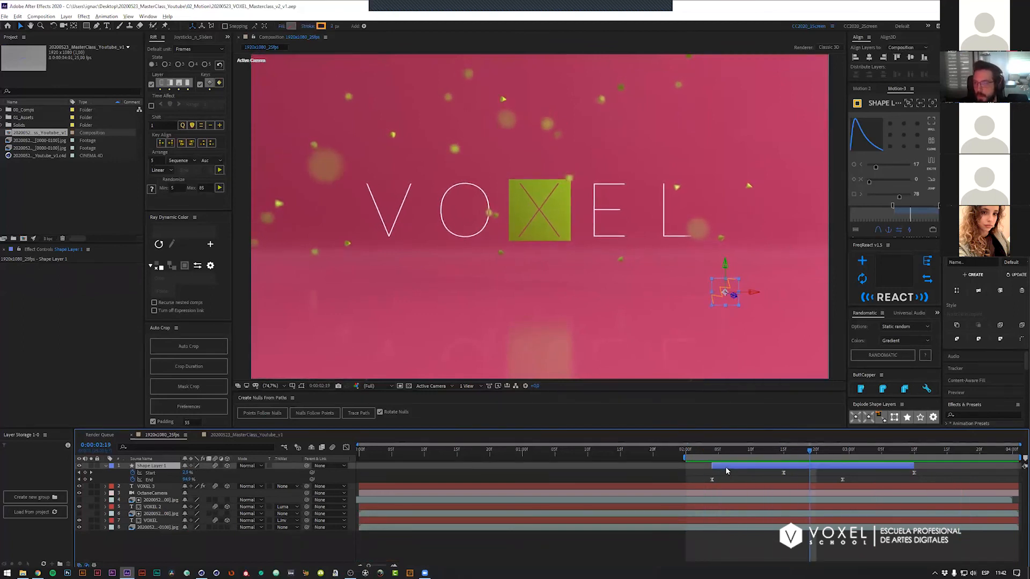
Step: Duplicate the zigzag layer, place the copy in the frame's upper-left area above the V and rotate it to a different orientation
key(ctrl+d)
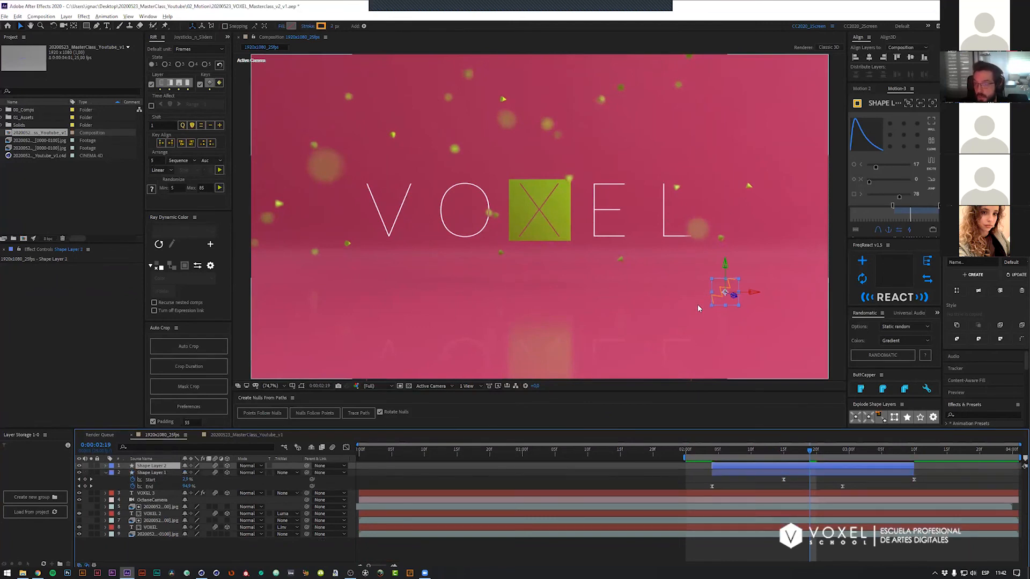
key(comma)
key(period)
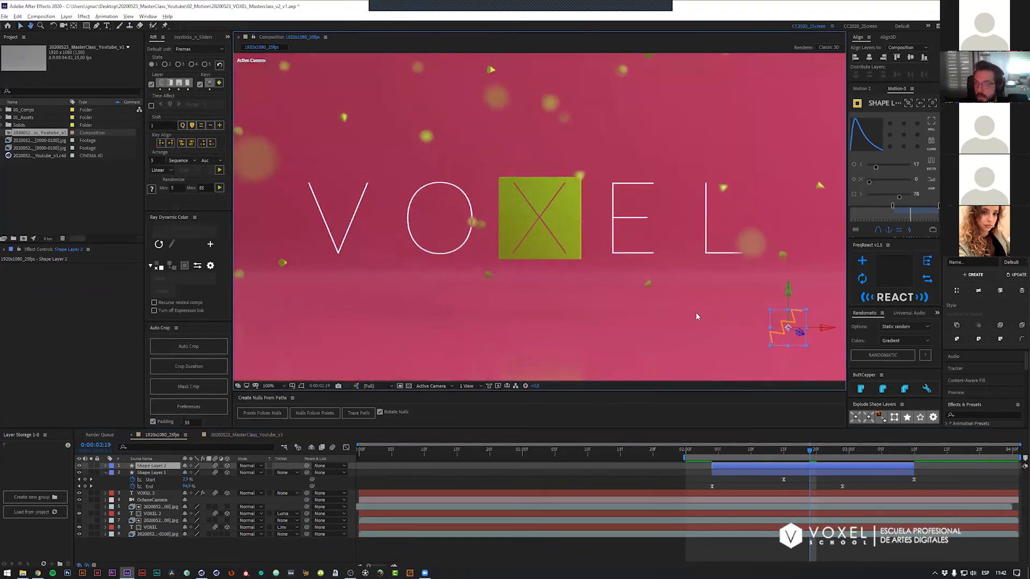
key(comma)
drag(660, 281, 417, 170)
key(ctrl+z)
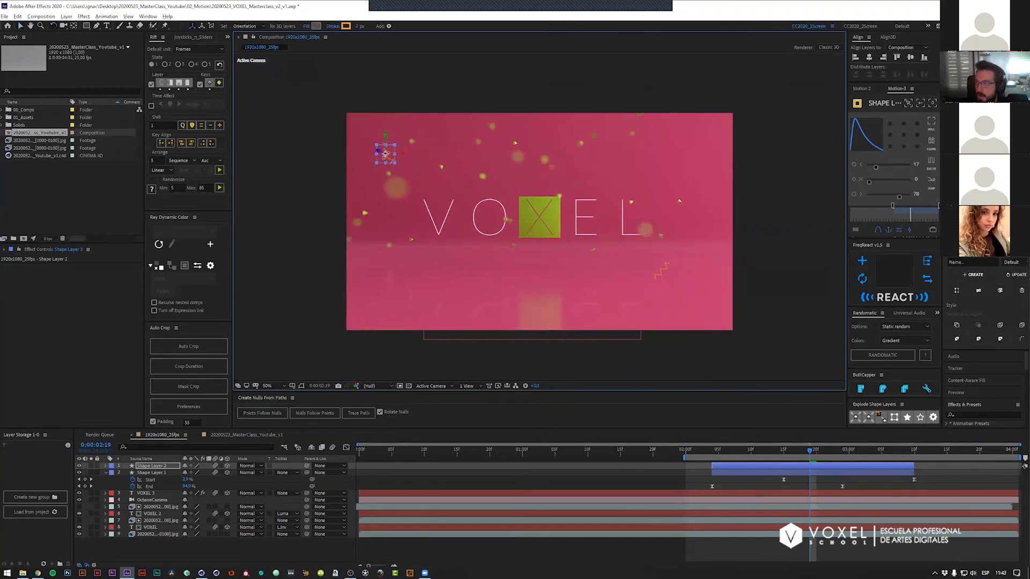
drag(374, 154, 340, 188)
Step: Apply the copied hex colour to the duplicate zigzag's stroke, and select the original zigzag below the letter L
click(346, 27)
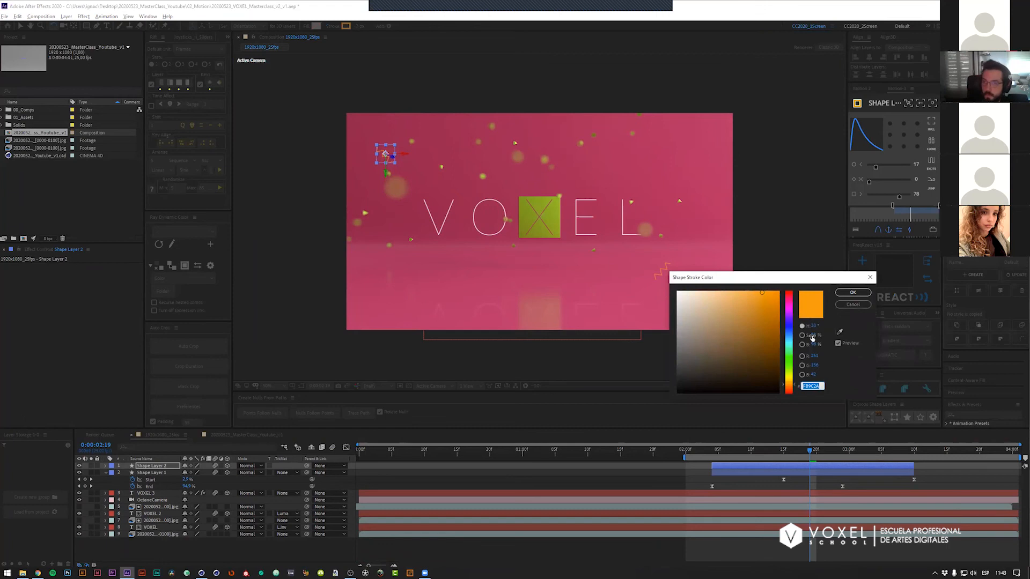
key(ctrl+v)
key(Return)
key(v)
click(663, 270)
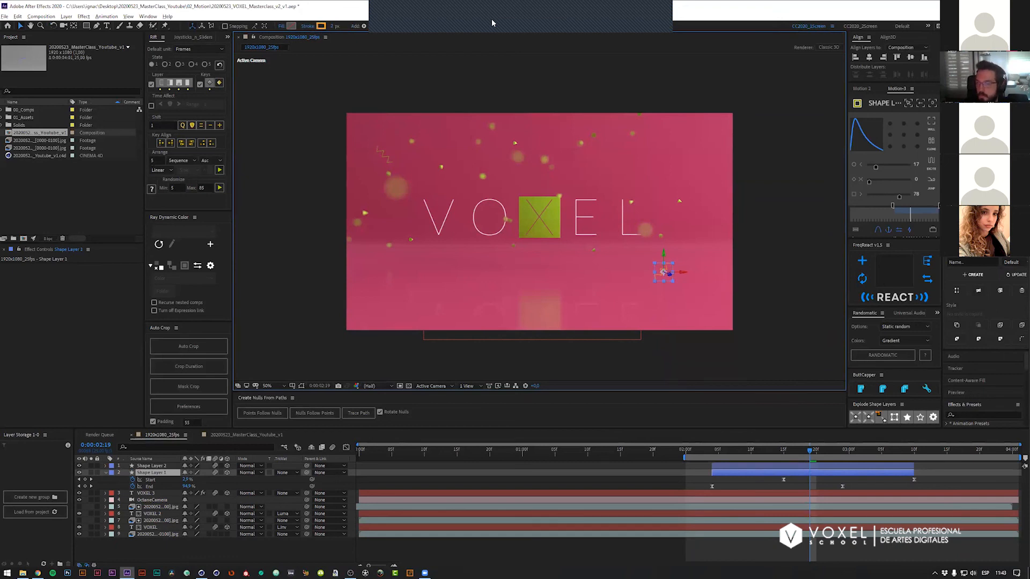
shift+click(385, 154)
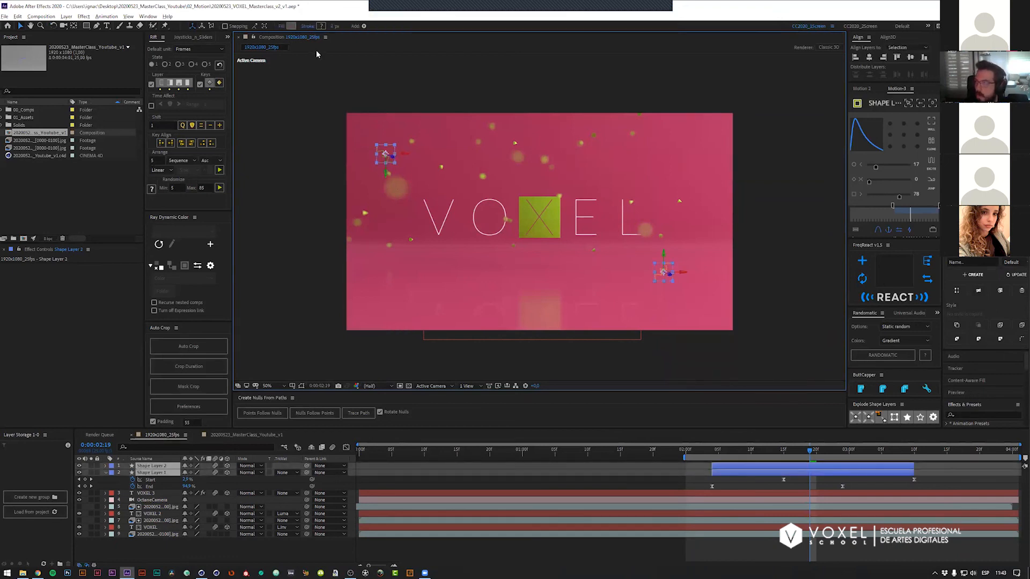
click(289, 246)
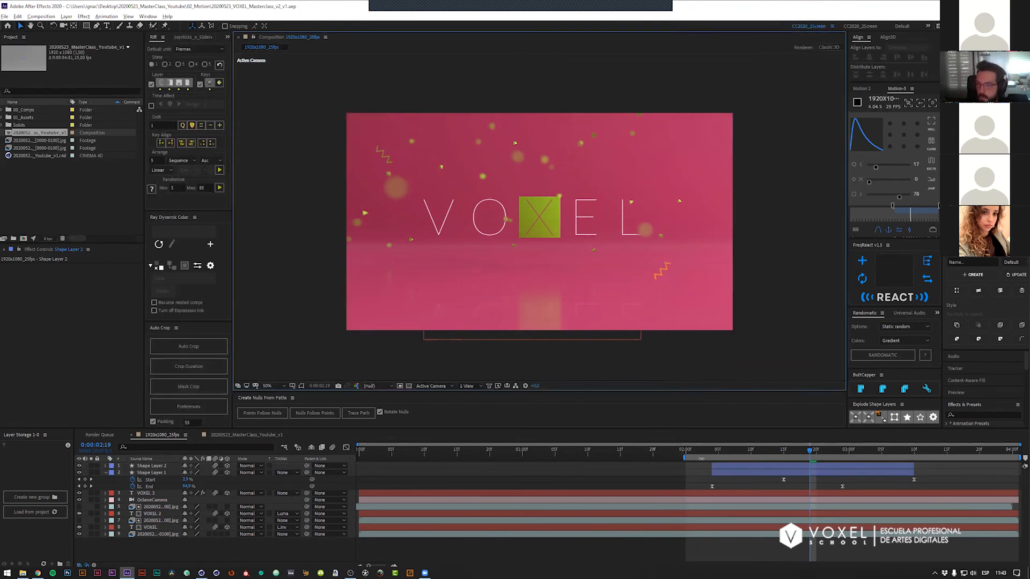
drag(718, 467, 594, 465)
key(Home)
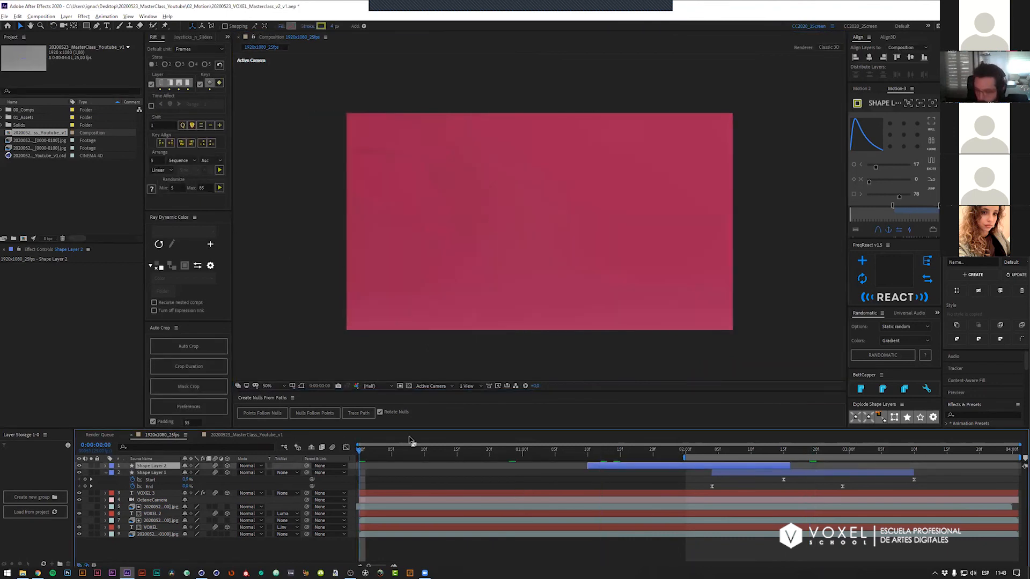
key(space)
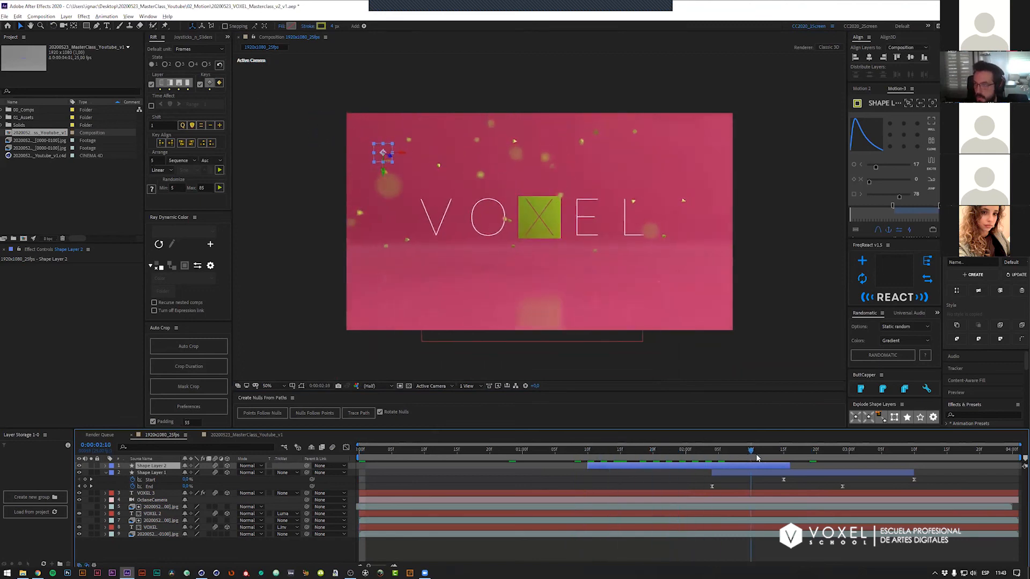
drag(639, 467, 756, 468)
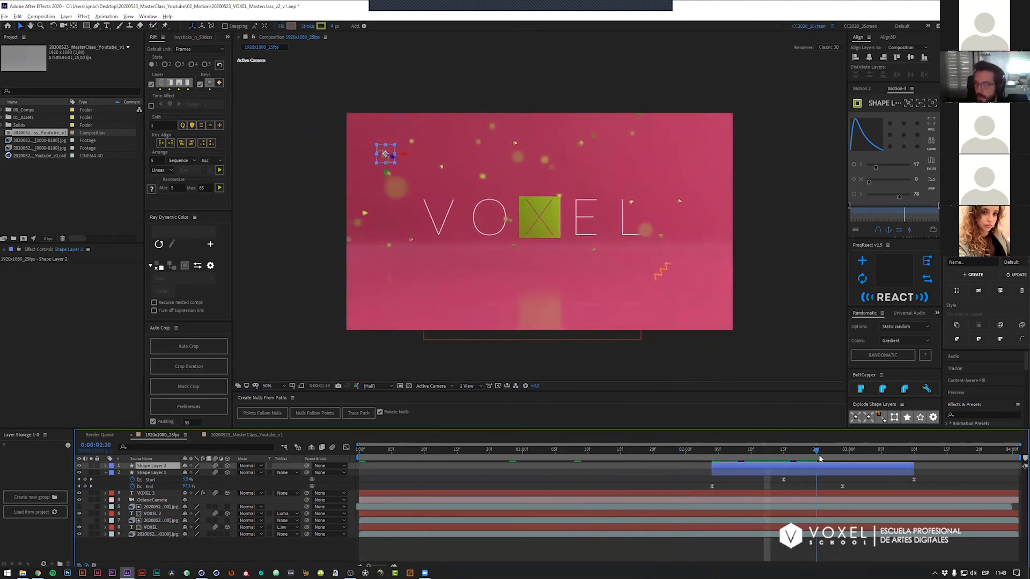
Step: Stretch the duplicate zigzag's Trim Paths keyframes to end at about 0:00:03:19 and extend the layer's out point to match
key(u)
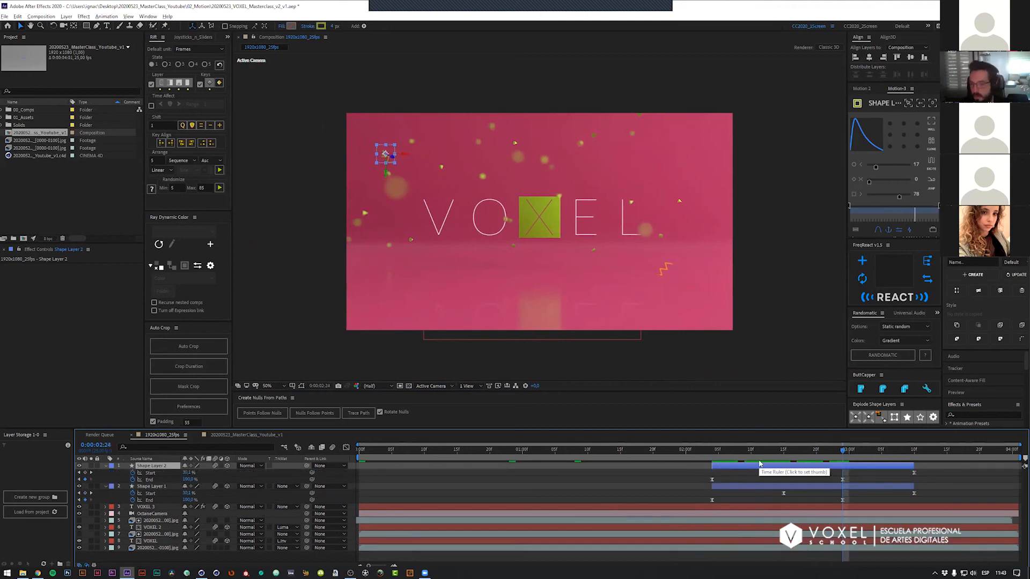
drag(698, 468, 977, 483)
drag(914, 465, 978, 466)
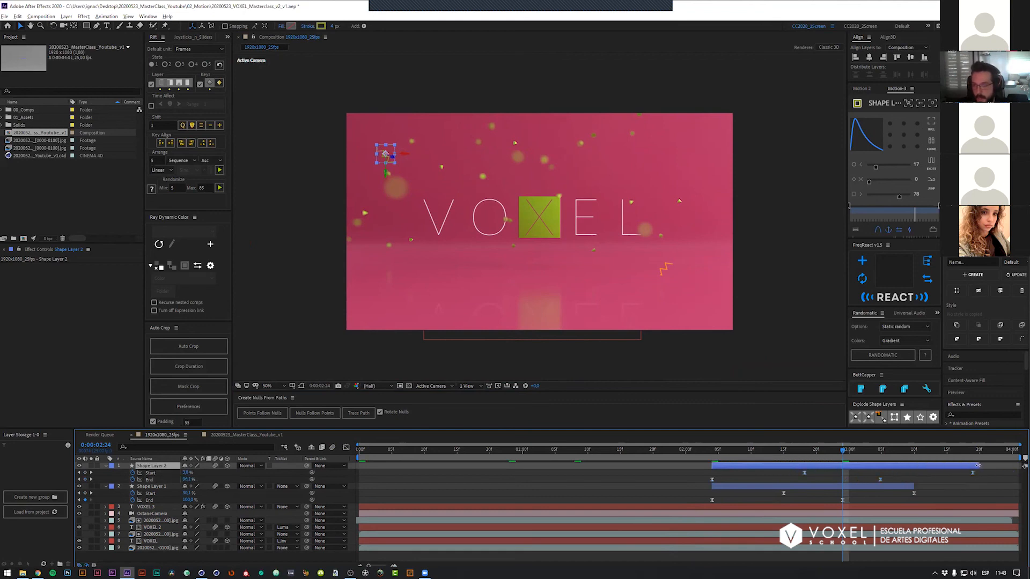
click(955, 489)
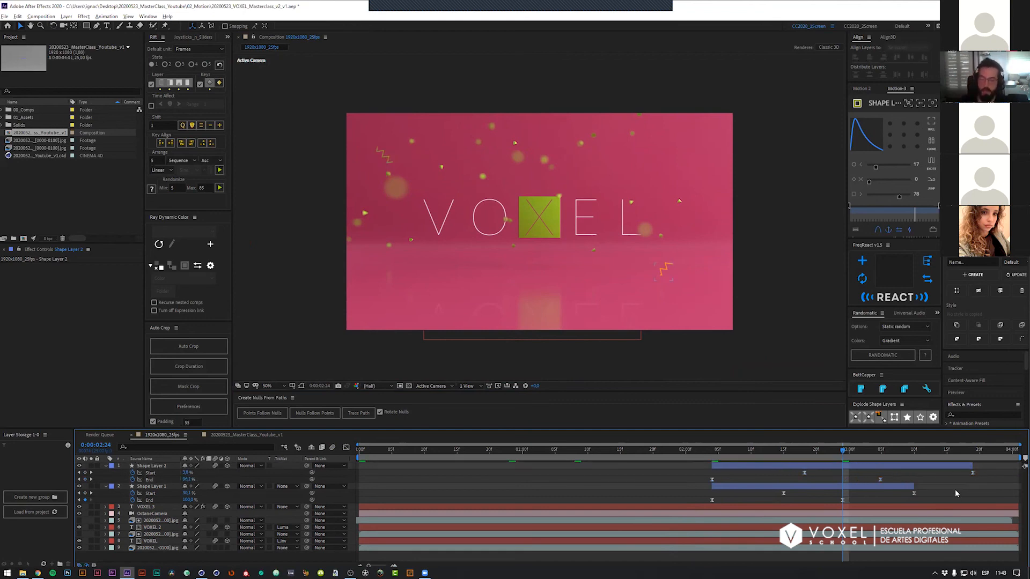
Step: Stagger the zigzag layers, starting the duplicate at about 0:00:01:13 and the original at about 0:00:02:16, and preview the timing
key(u)
drag(932, 466, 747, 456)
drag(671, 449, 835, 468)
shift+click(761, 472)
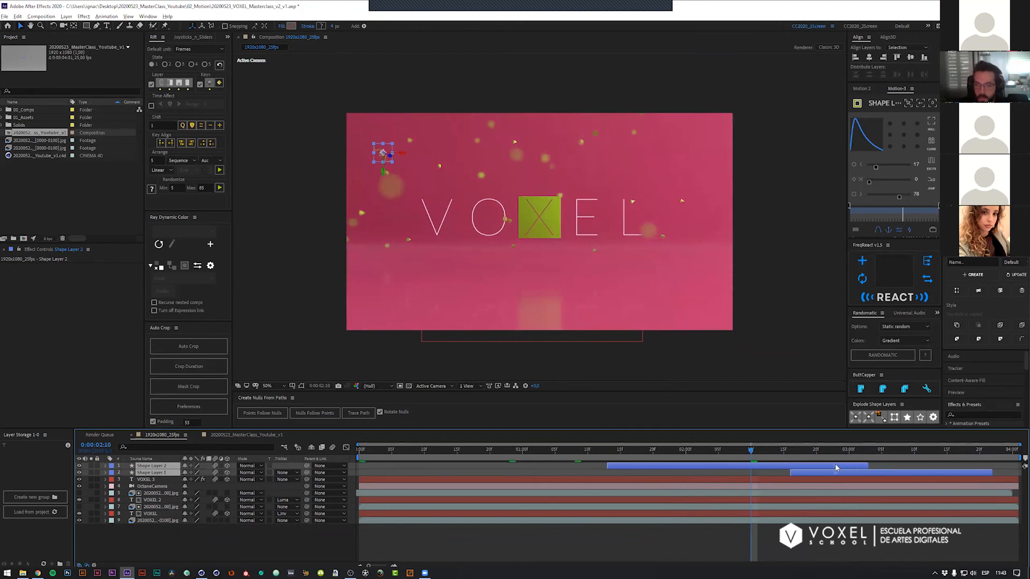
key(ctrl+shift+a)
key(Home)
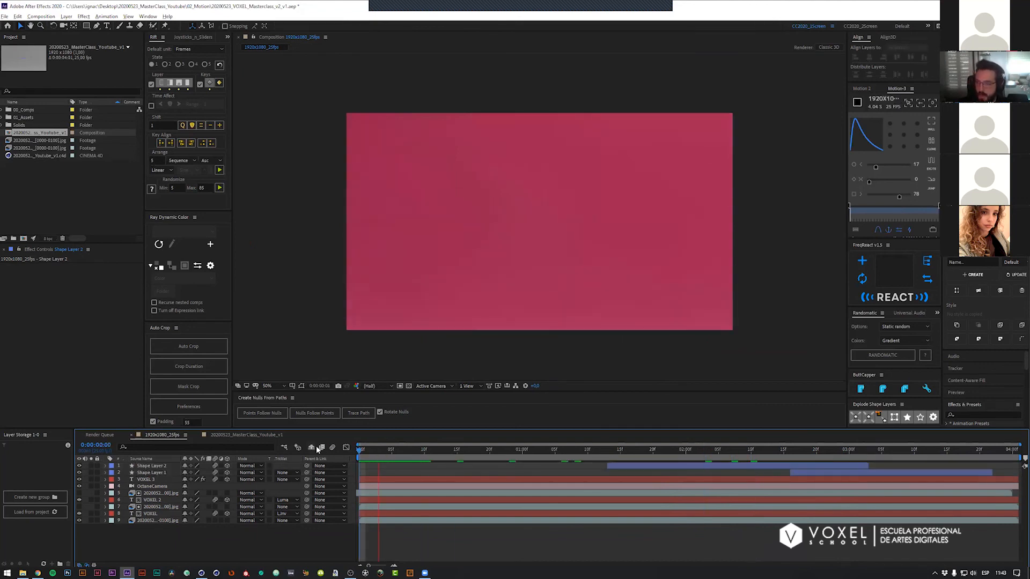
key(space)
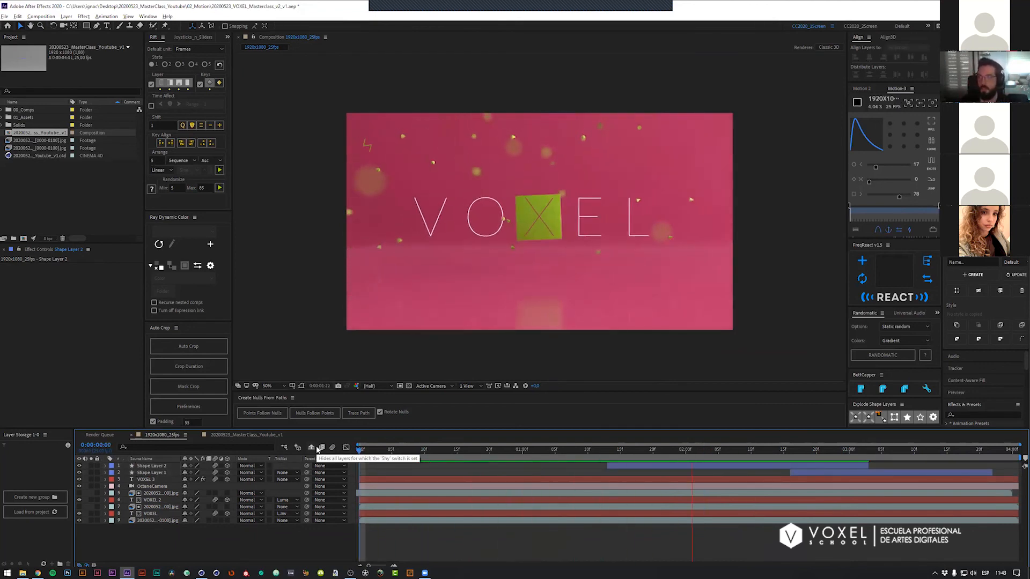
key(space)
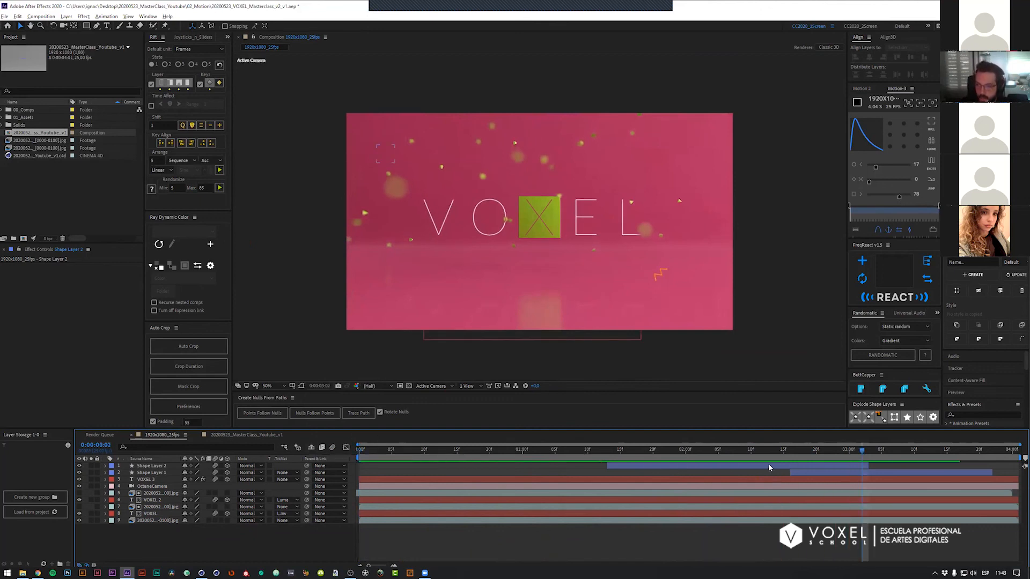
Step: Shift the duplicate zigzag layer to start at about 0:00:02:02 and preview the composition
drag(771, 464, 863, 464)
click(752, 451)
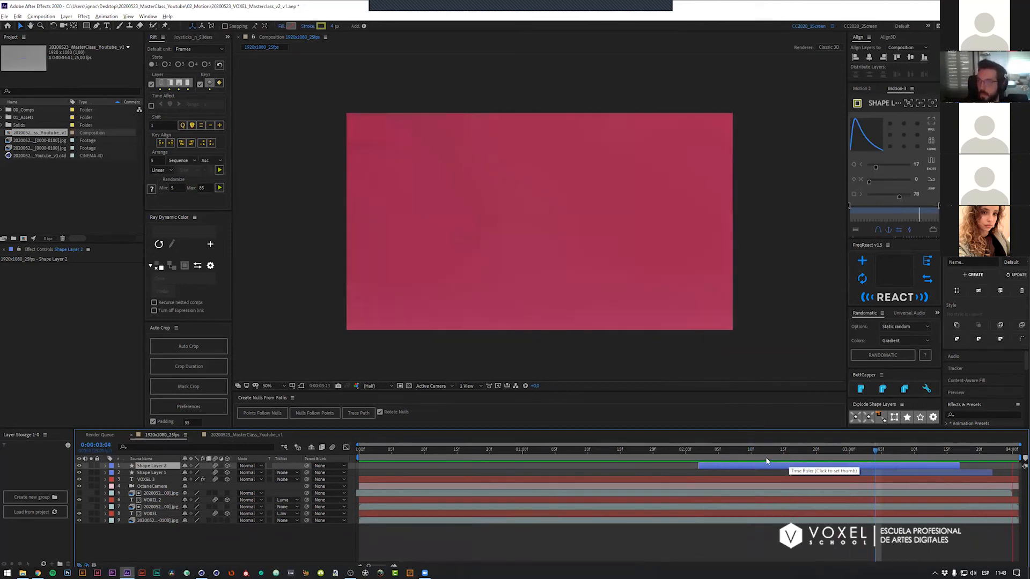
key(space)
drag(745, 455, 816, 453)
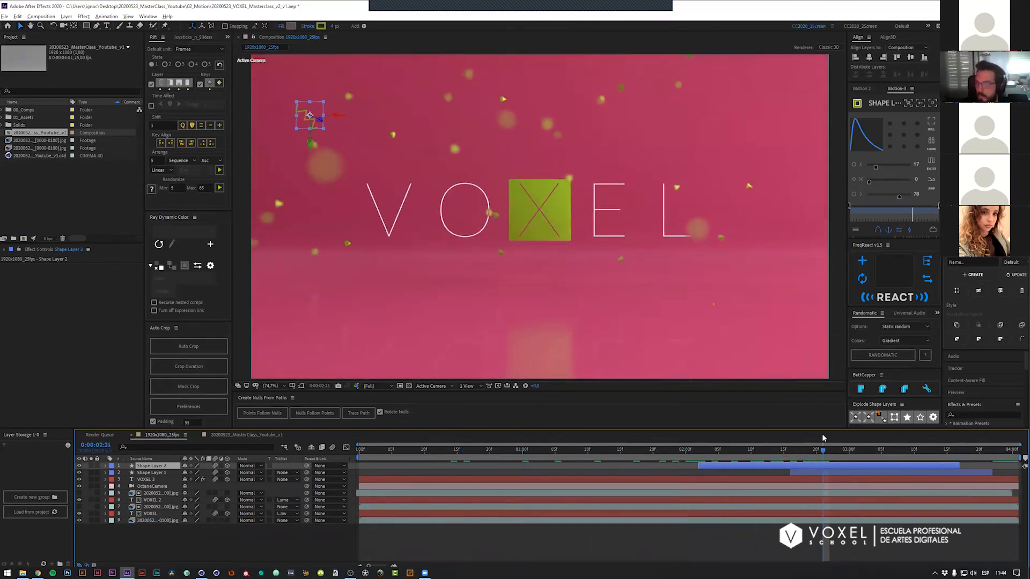
click(405, 450)
key(space)
scroll(513, 289, down, 1)
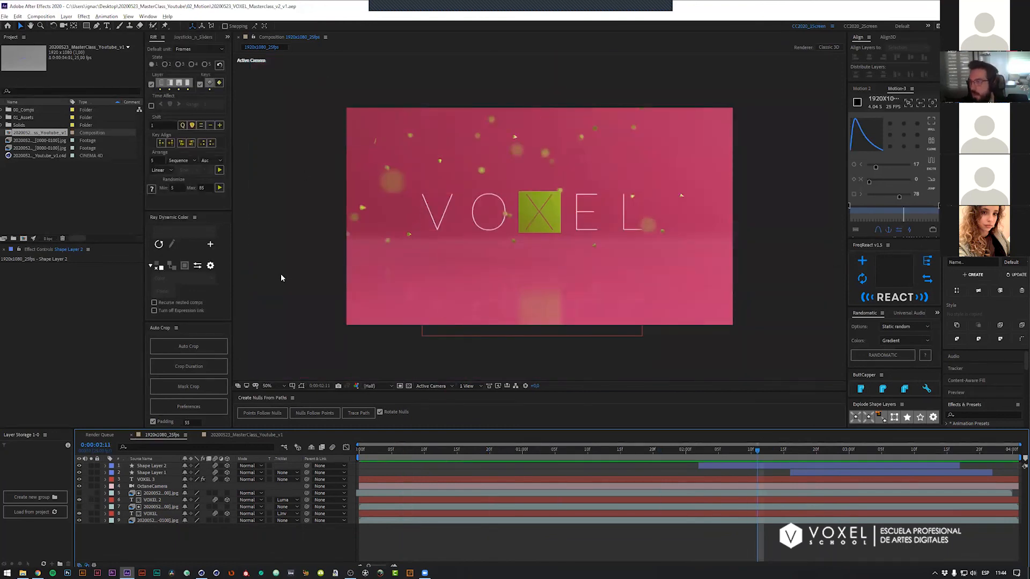
Step: Draw a large unfilled circle around the letter V with the Ellipse tool and thicken its green stroke
click(86, 30)
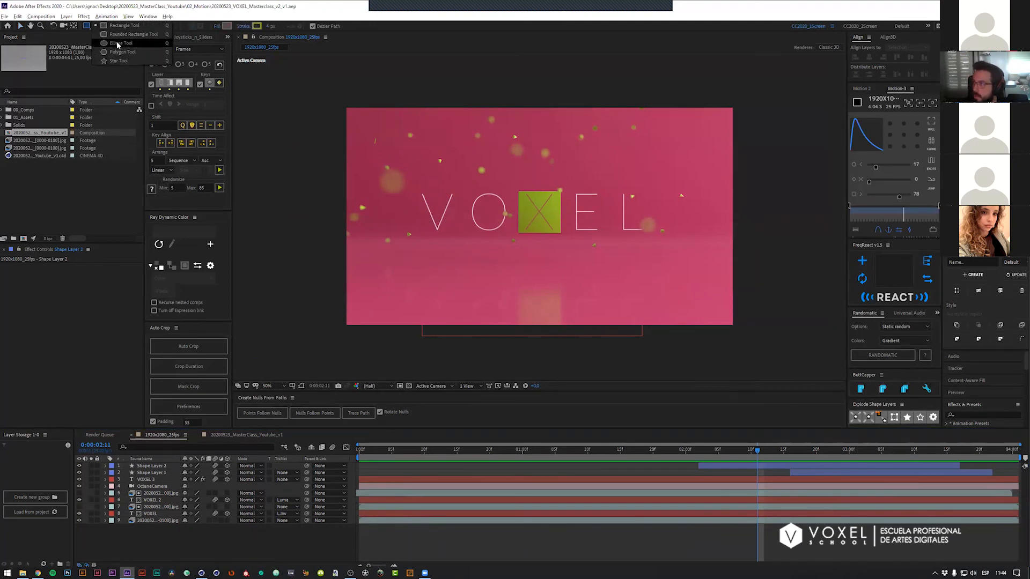
click(117, 44)
drag(380, 153, 487, 261)
key(v)
drag(334, 27, 356, 29)
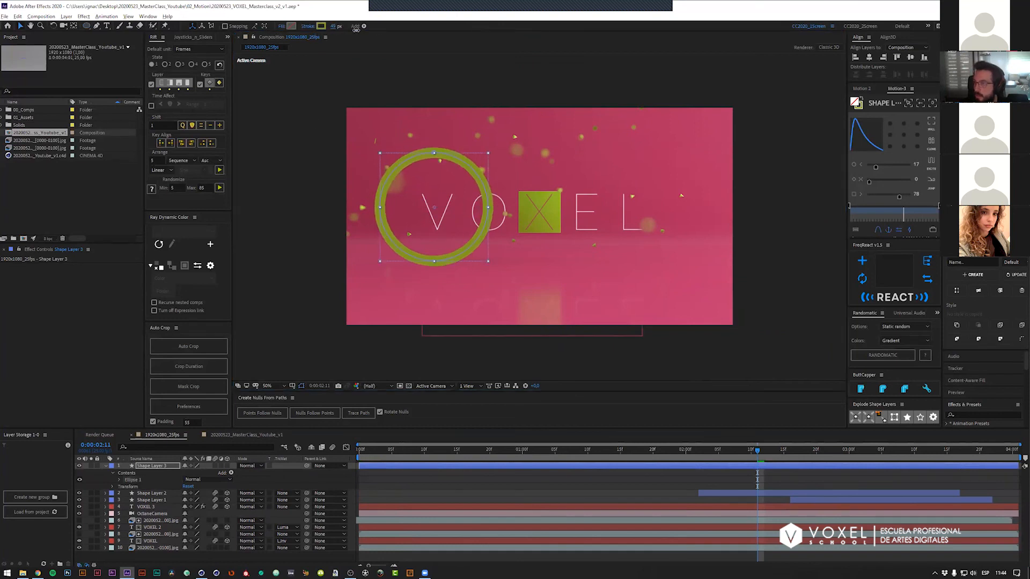
Step: Change the circle's stroke to a brighter yellow-green, and undo the trial move of the circle
click(321, 25)
key(Return)
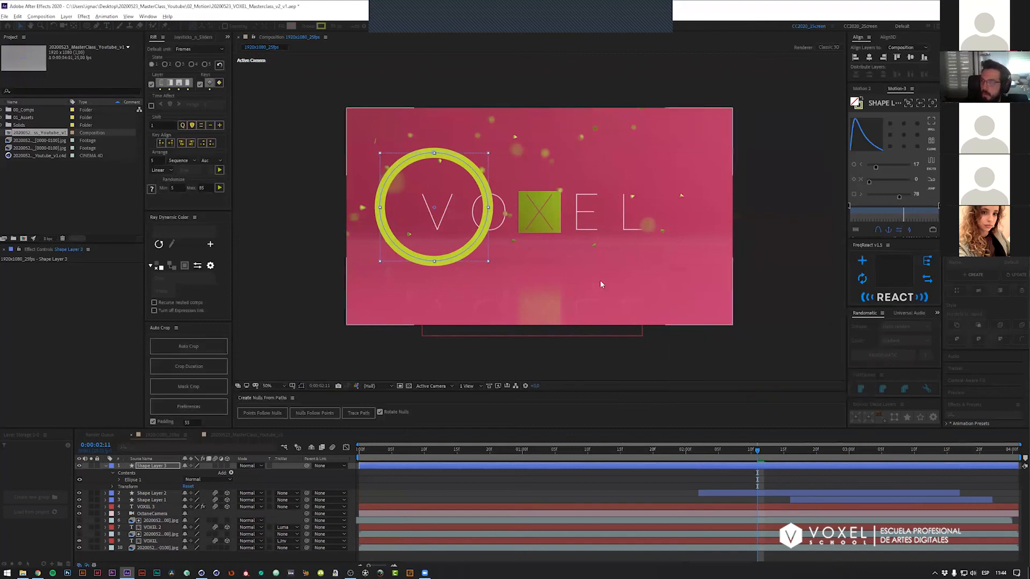
drag(477, 244, 504, 258)
key(ctrl+z)
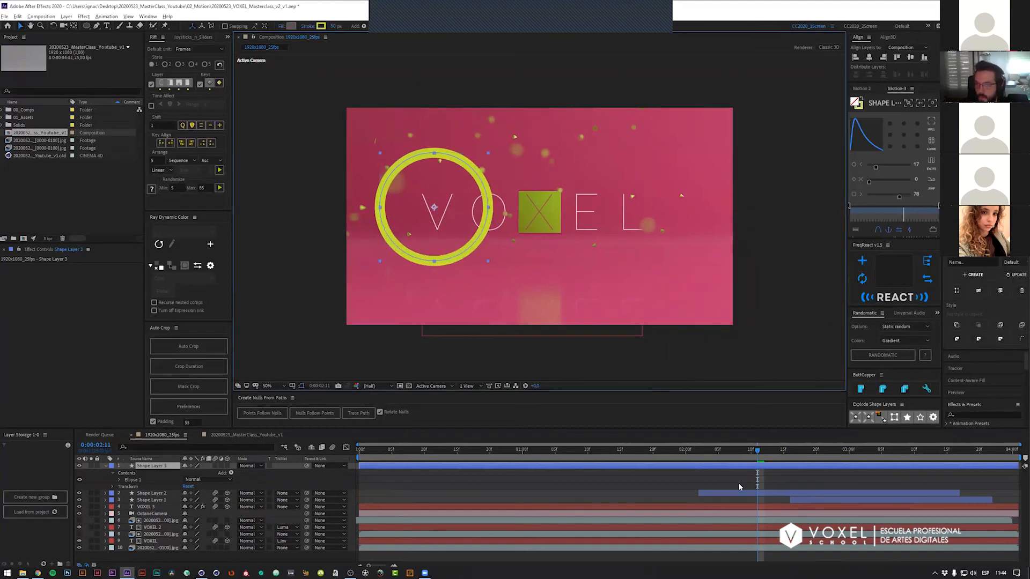
Step: Copy the animated Trim Paths from the duplicate zigzag layer onto the circle layer
click(736, 493)
key(u)
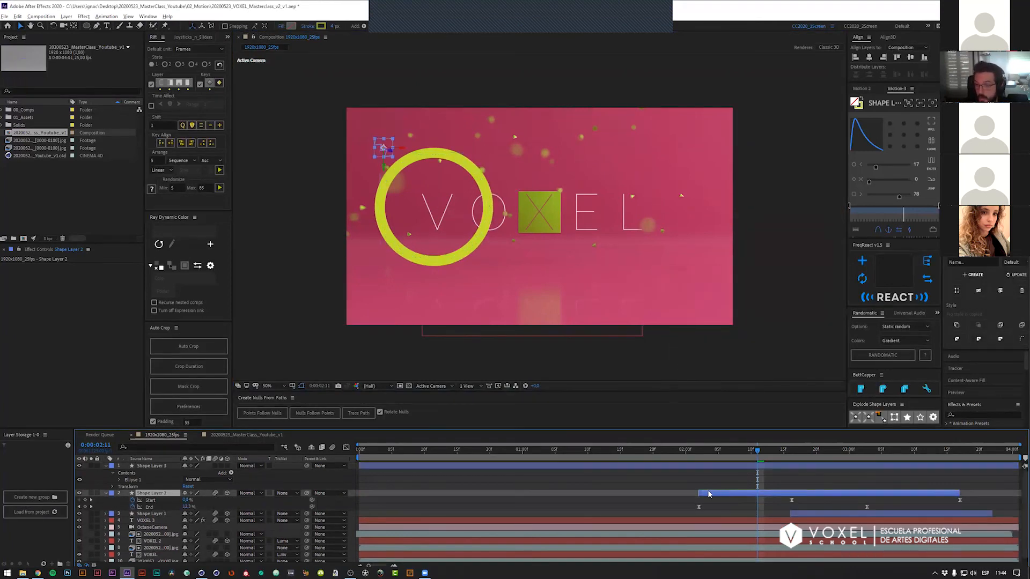
click(765, 465)
key(ctrl+v)
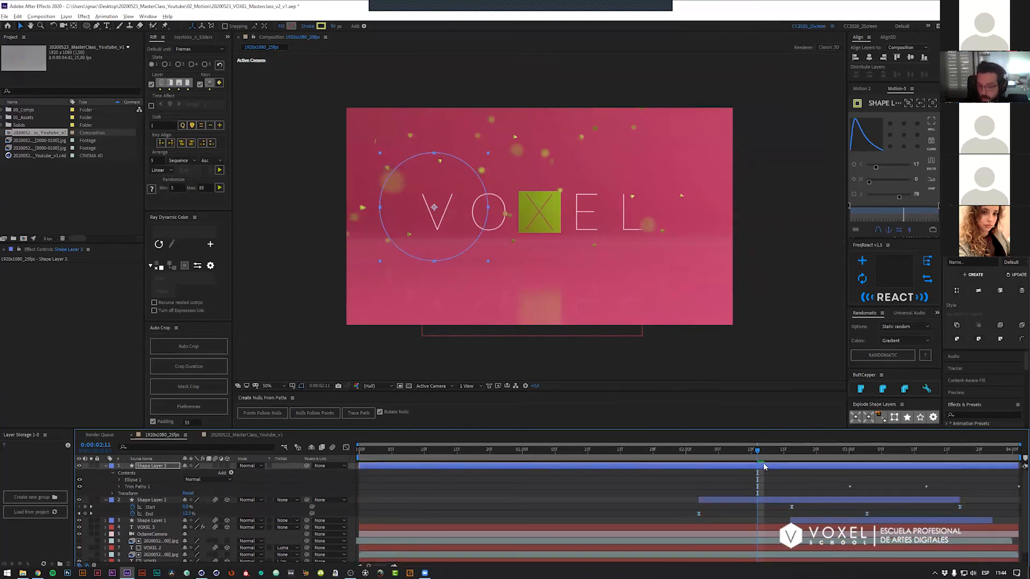
Step: Trim the circle layer's in point to its first Trim Paths keyframe and shift the layer to start at about 0:00:01:04
key(u)
drag(762, 454, 730, 453)
drag(358, 465, 753, 466)
drag(670, 467, 590, 466)
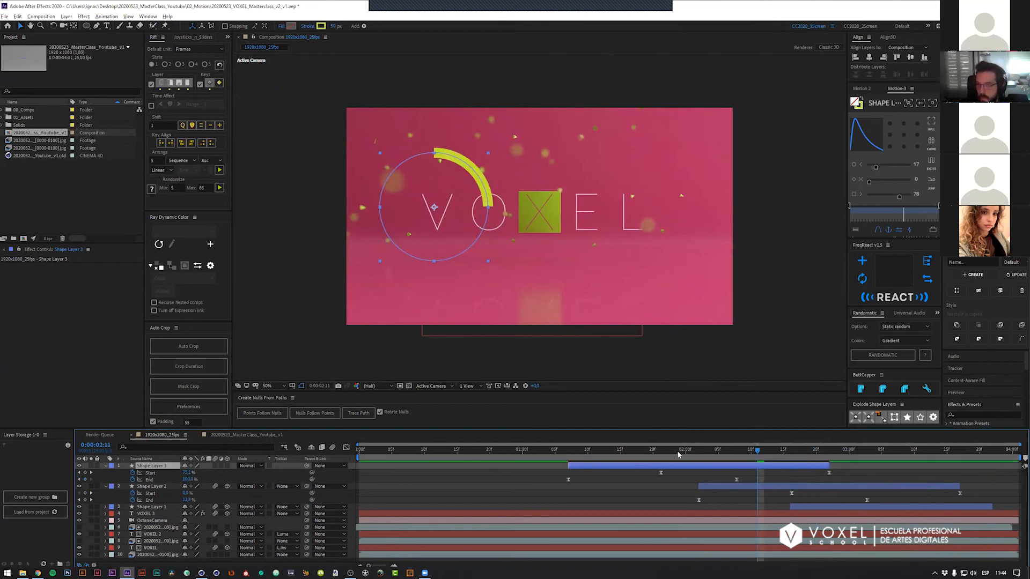
drag(669, 465, 712, 450)
Step: Make the circle layer 3D, place it across the frame's left edge beside the V, and collapse its properties
click(227, 465)
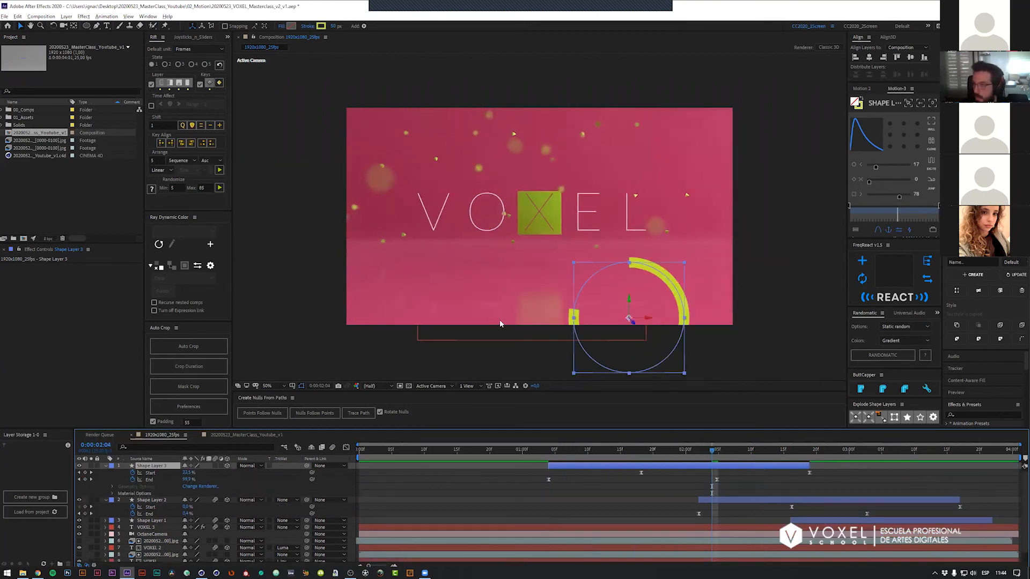
drag(600, 308, 320, 189)
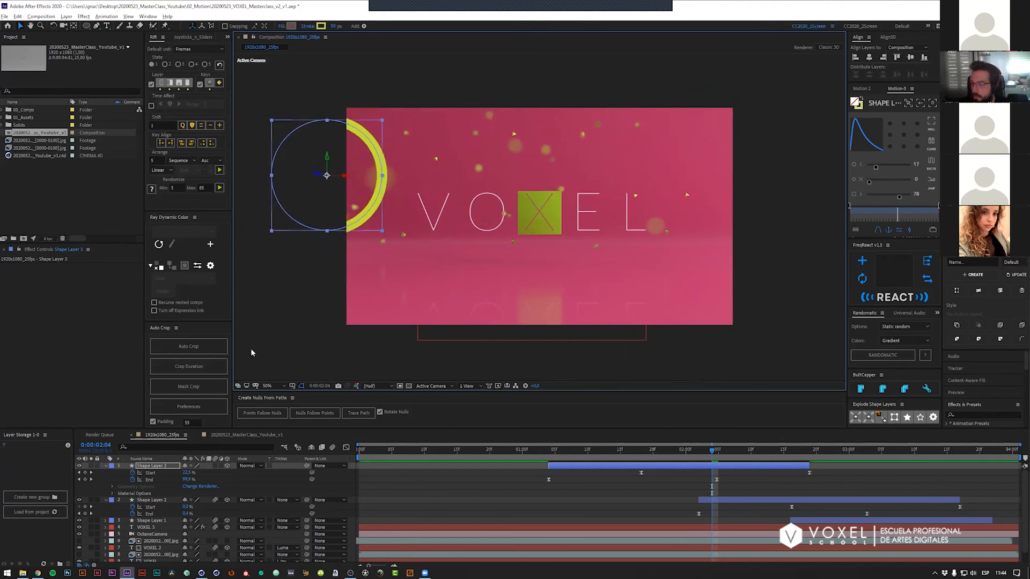
click(357, 490)
key(u)
key(u)
Step: Enable Depth of Field in OctaneCamera's options, raise its Aperture to roughly 600 pixels, and collapse the camera's properties
click(150, 493)
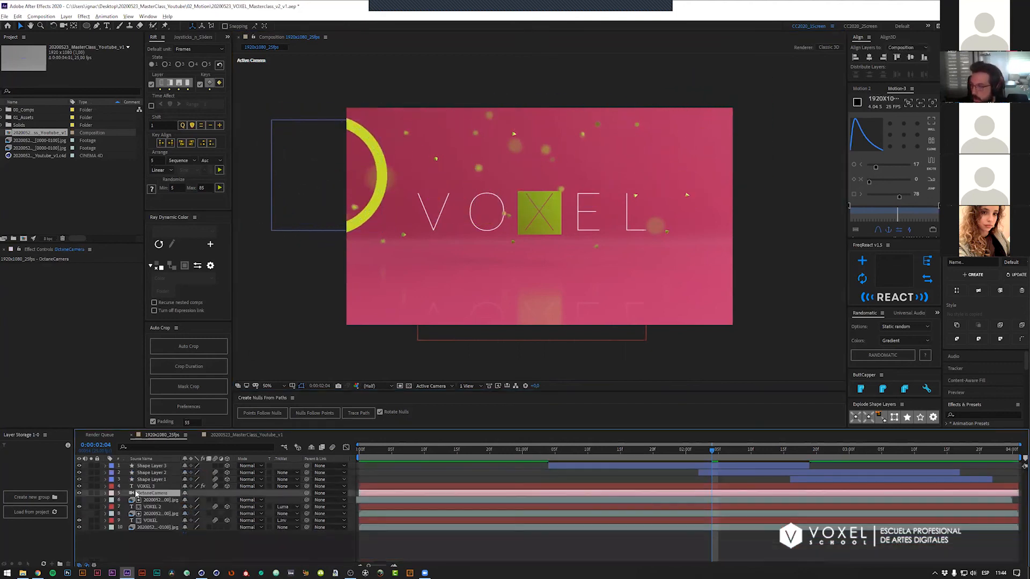
click(105, 493)
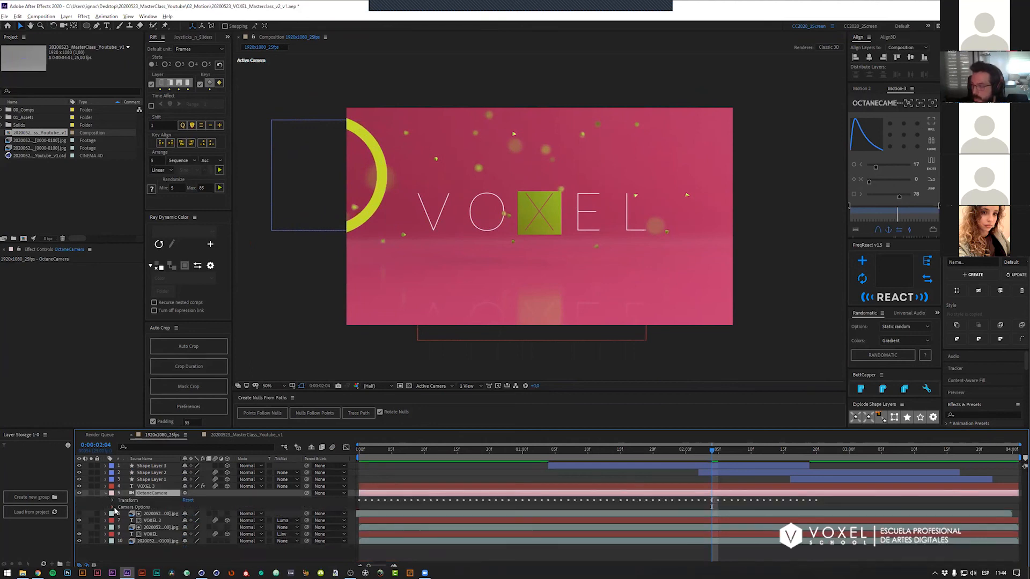
click(112, 507)
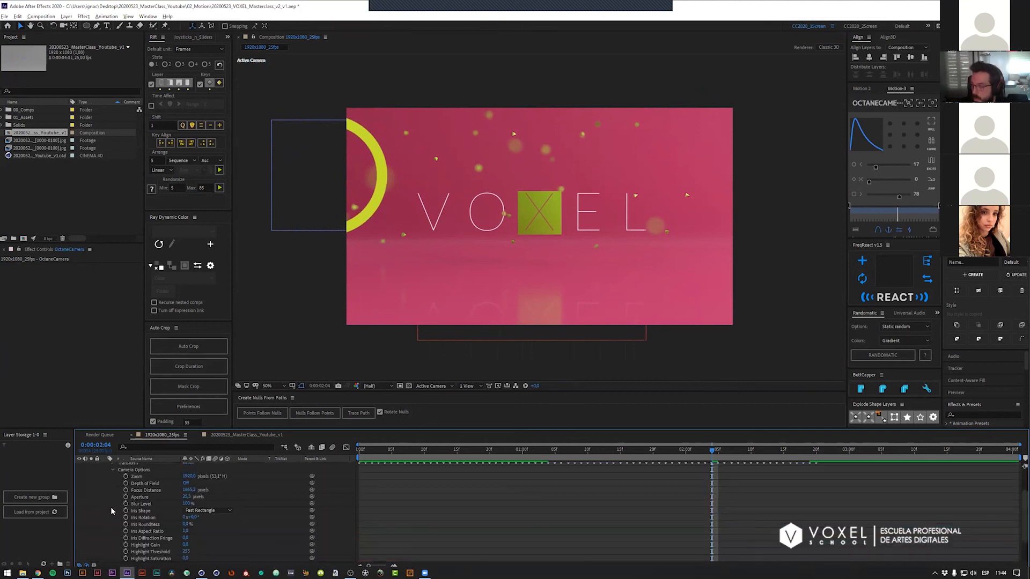
click(186, 484)
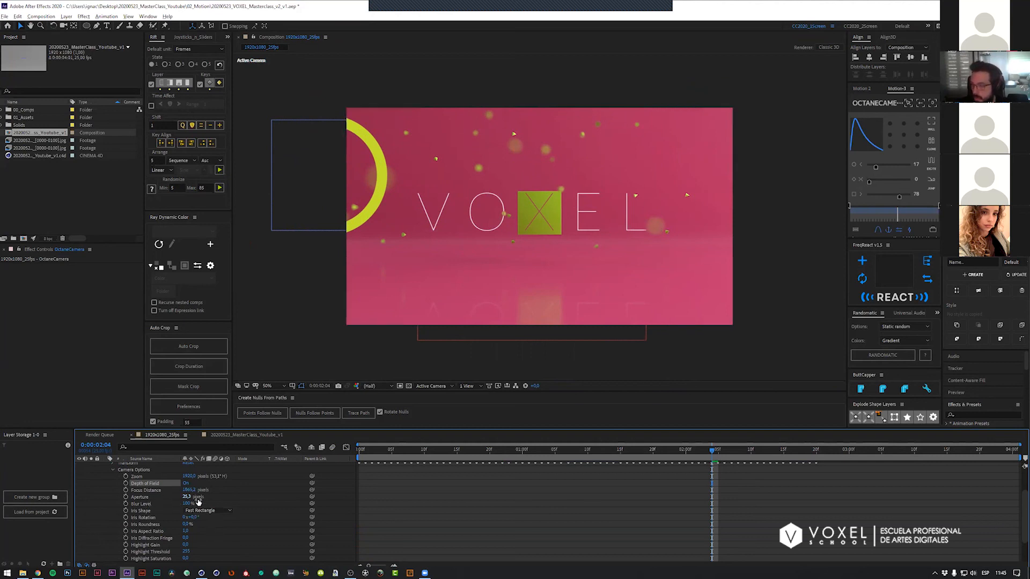
drag(182, 498, 219, 500)
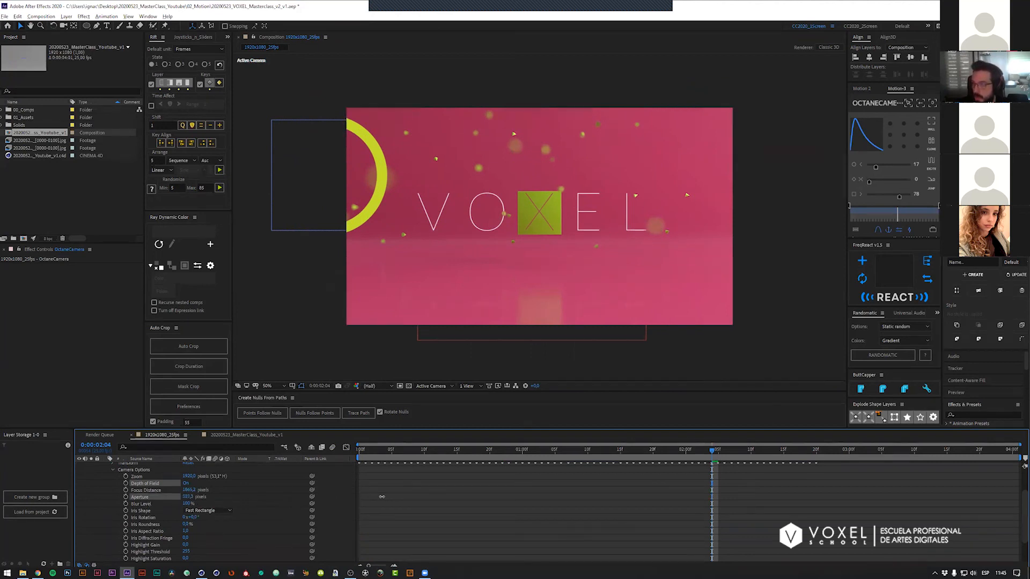
drag(339, 492, 333, 492)
click(346, 448)
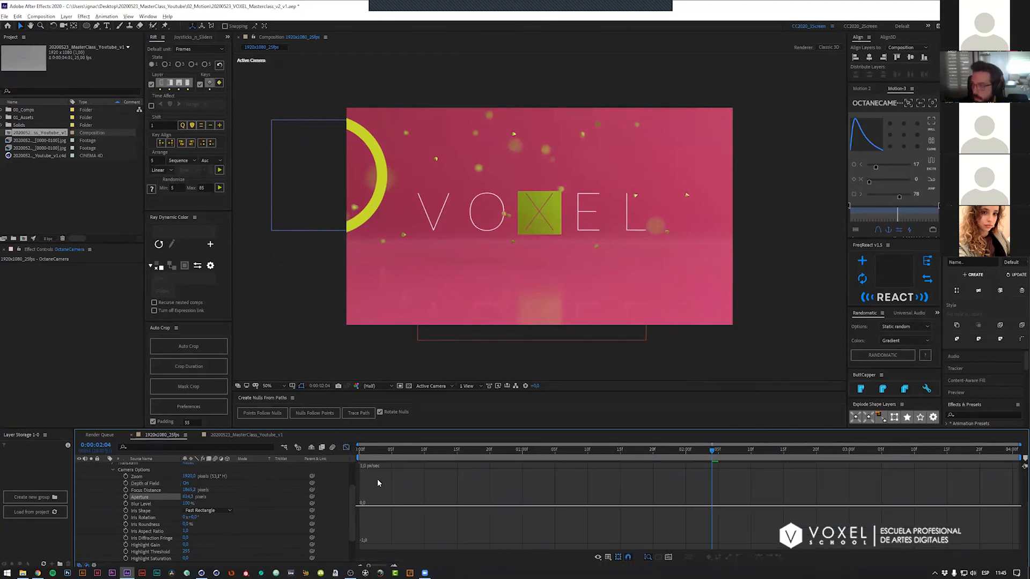
click(346, 447)
scroll(370, 482, up, 2)
click(384, 475)
key(u)
key(u)
Step: Move the circle closer to the camera so it appears larger, keeping it partly outside the frame's upper-left corner
click(728, 466)
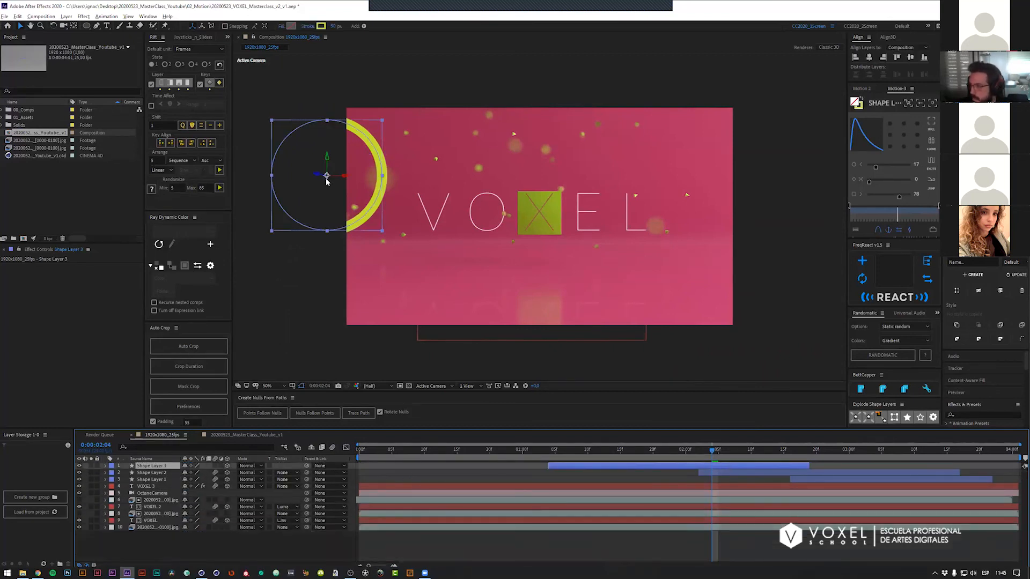
drag(322, 176, 333, 194)
key(t)
drag(511, 177, 427, 179)
key(ctrl+z)
click(564, 474)
click(570, 466)
shift+drag(385, 252, 345, 224)
drag(279, 173, 324, 178)
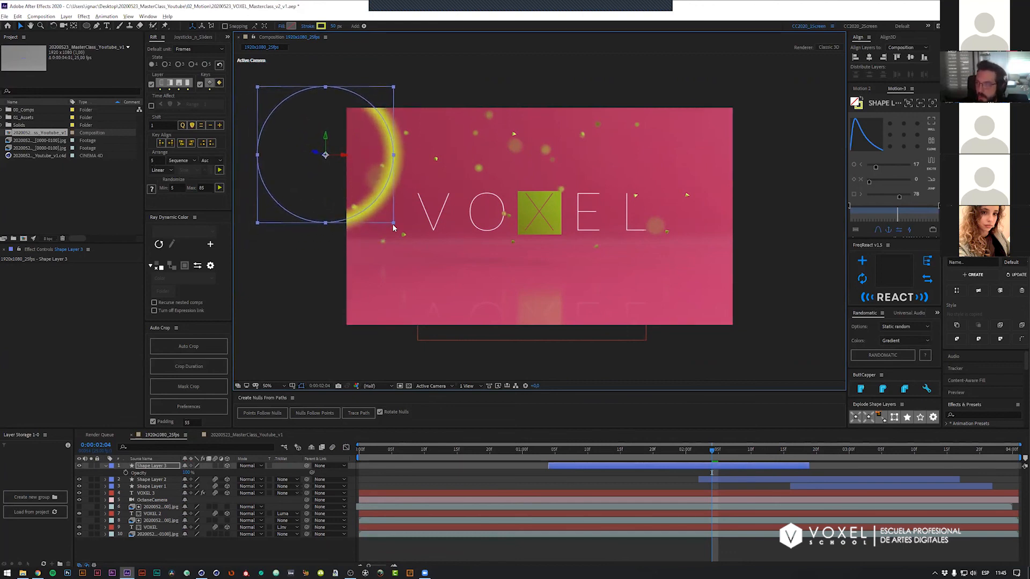
Step: Lower OctaneCamera's Aperture and nudge the blurred circle slightly further up and out past the frame's upper-left corner
click(106, 500)
click(112, 514)
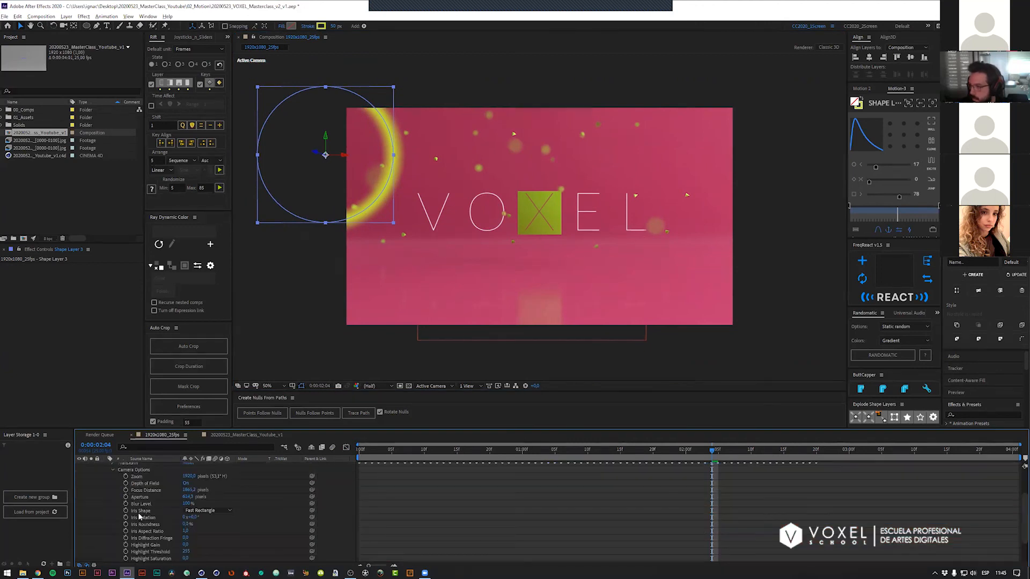
click(141, 497)
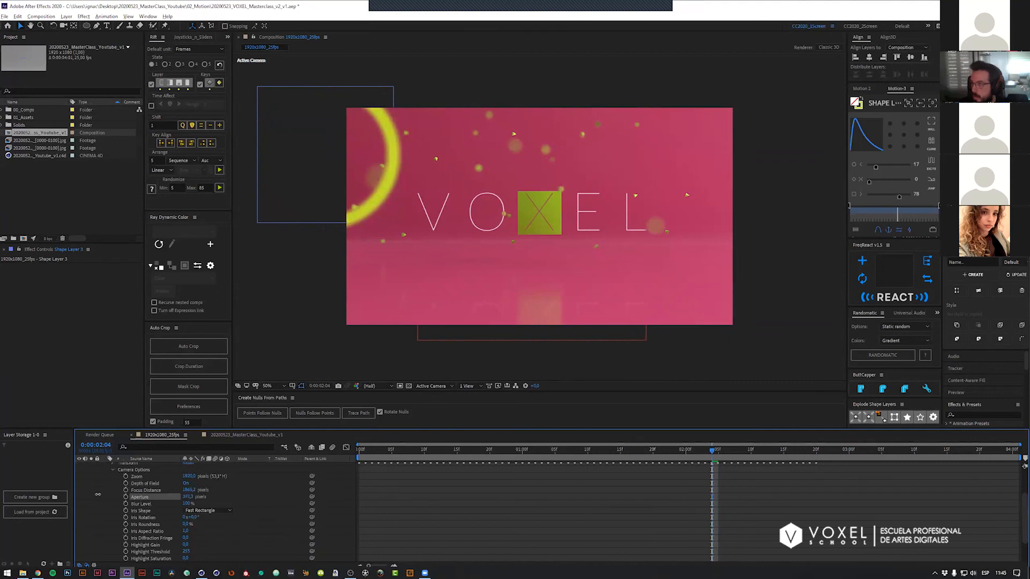
click(291, 176)
drag(275, 175, 275, 168)
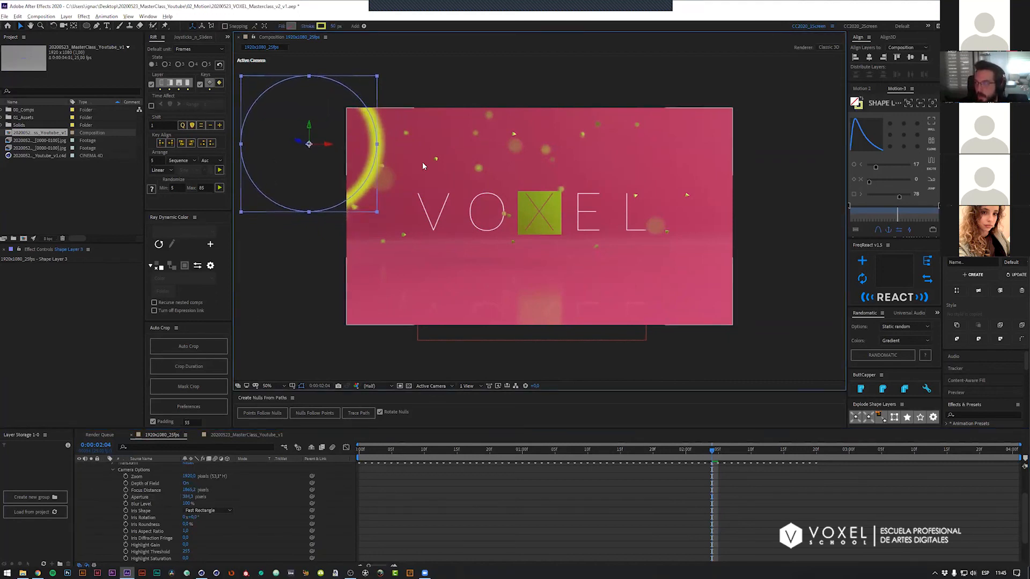
Step: Try the Pentagon iris shape on OctaneCamera, inspect the circle's blur up close, and return the shape to Fast Rectangle for comparison
click(198, 513)
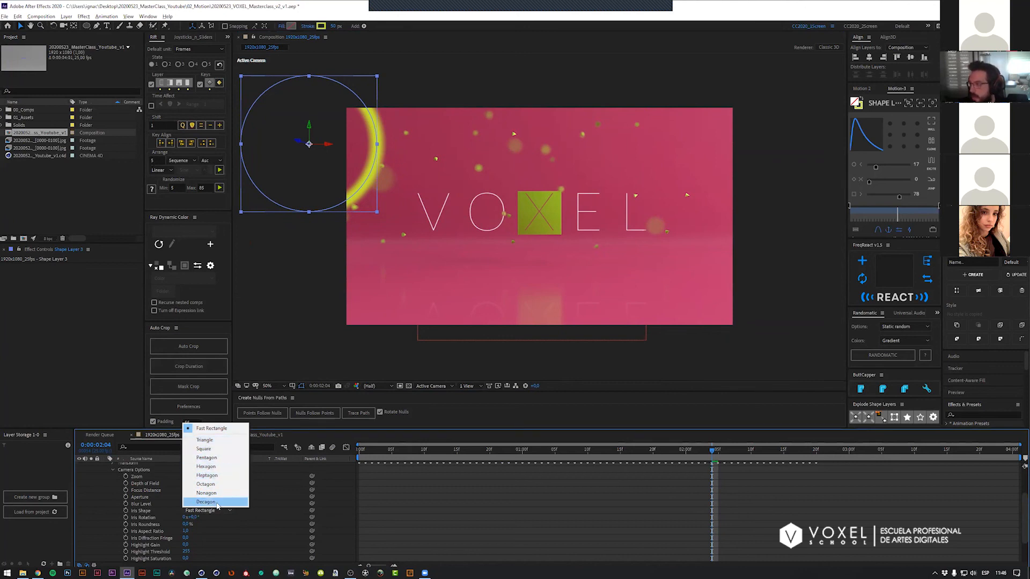
click(210, 458)
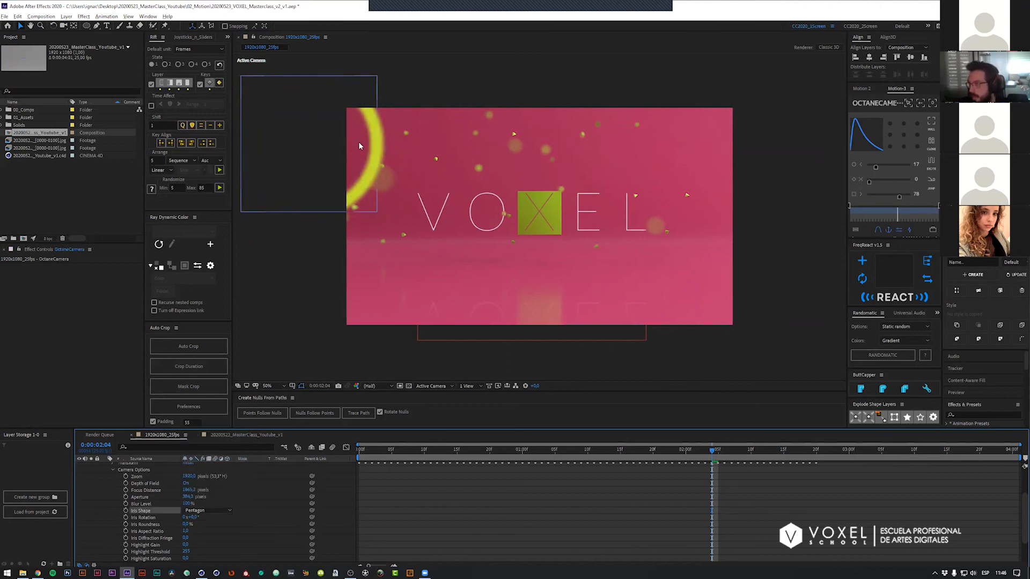
scroll(359, 142, up, 2)
click(468, 197)
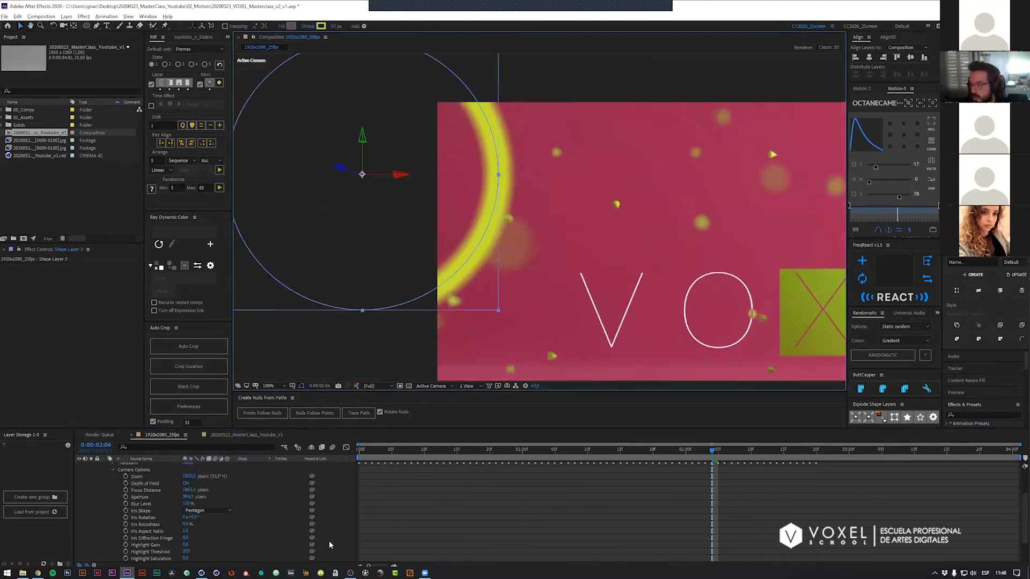
click(209, 510)
click(215, 430)
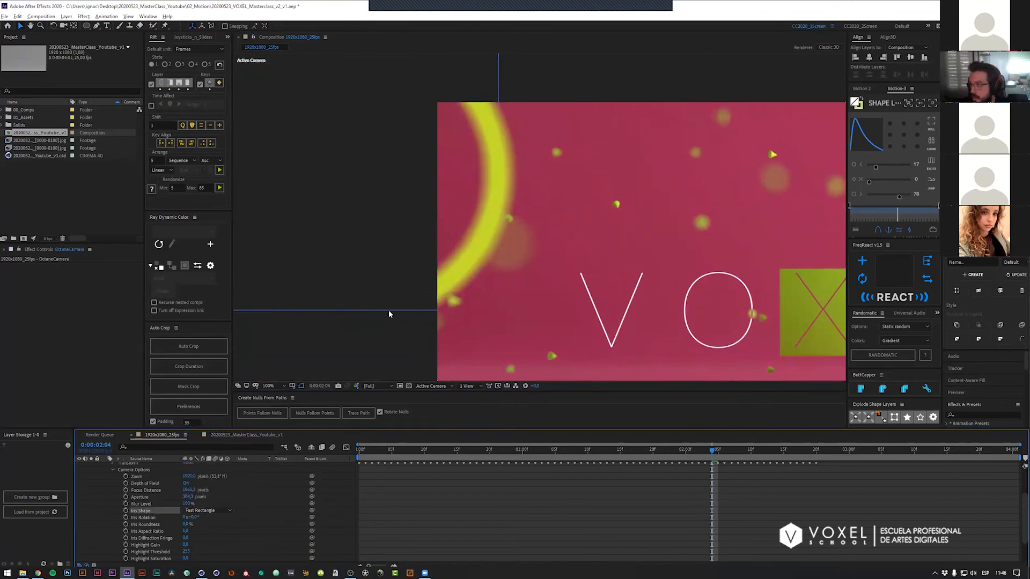
click(481, 179)
Step: Set OctaneCamera's Iris Shape to Pentagon, collapse the layer properties, and save the project
click(209, 510)
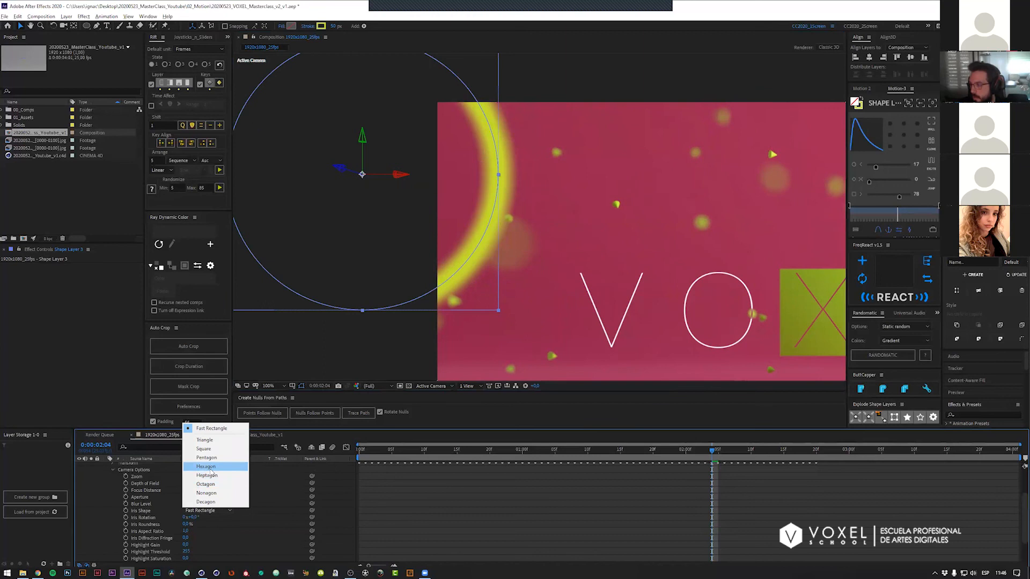
click(215, 457)
click(436, 510)
key(u)
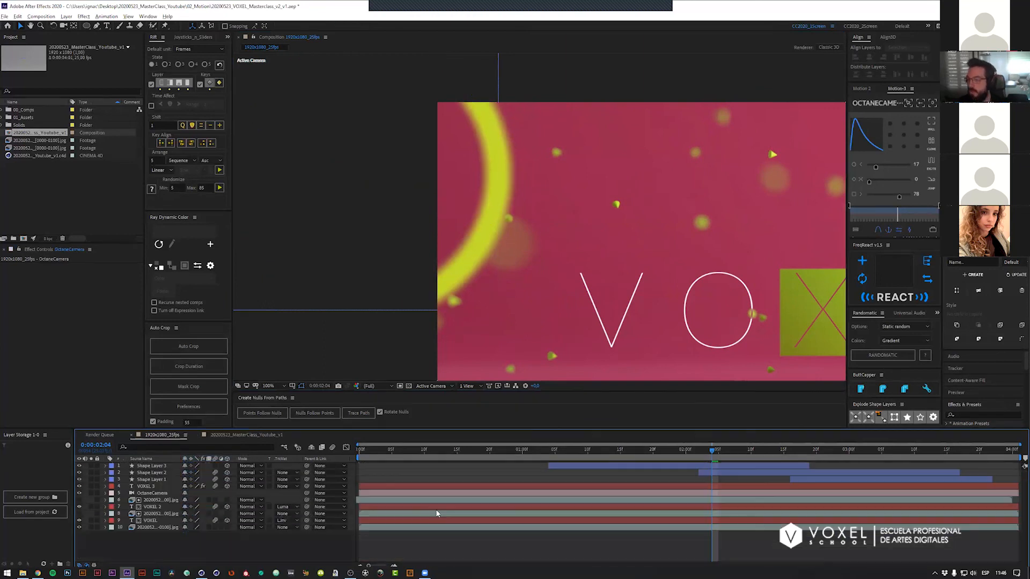
key(ctrl+s)
Step: Fit the whole frame in view and preview the animation from 0:00:02:06 to check the out-of-focus circle
key(shift+slash)
key(Page_Down)
key(Page_Down)
key(comma)
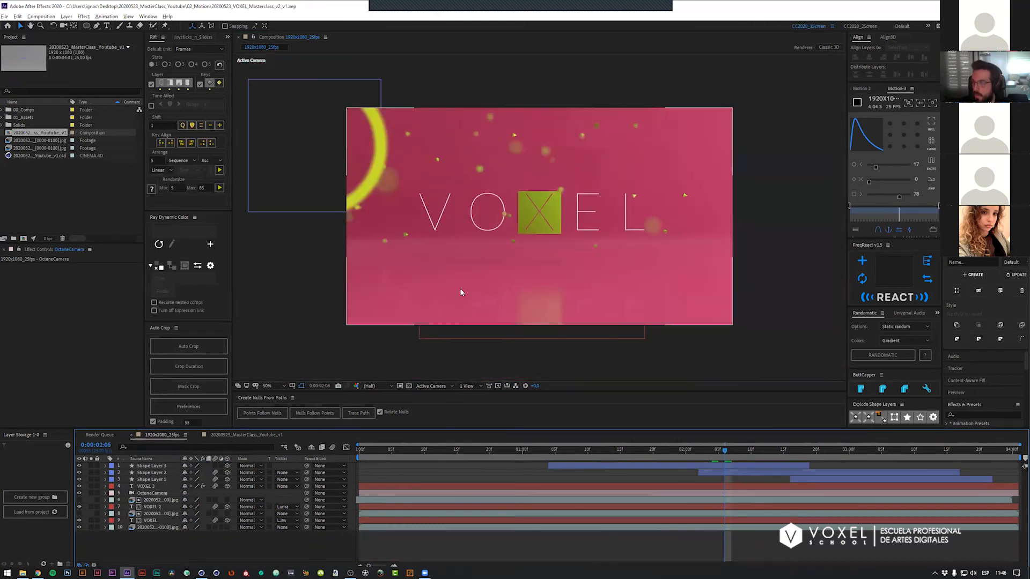
key(space)
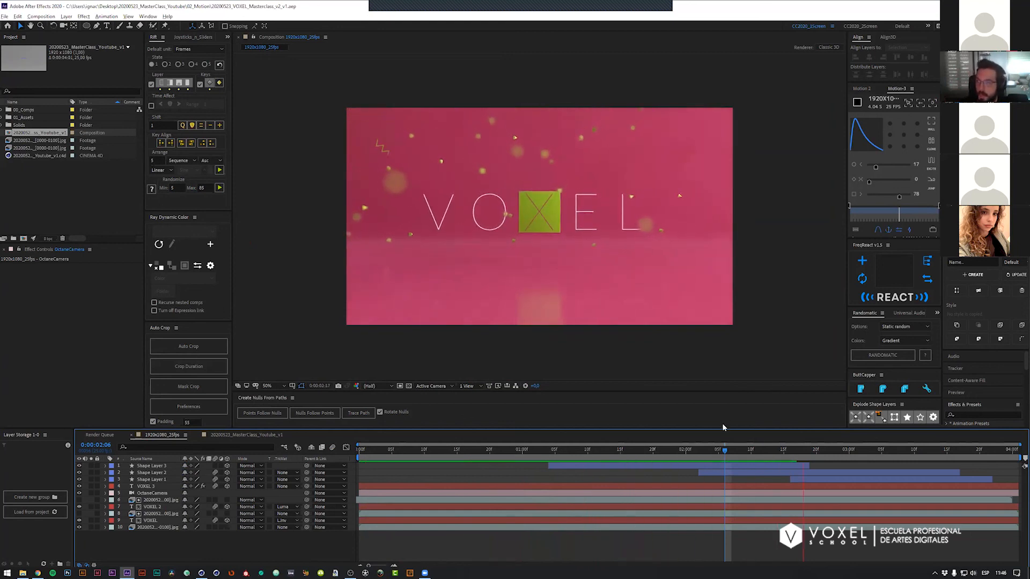
key(space)
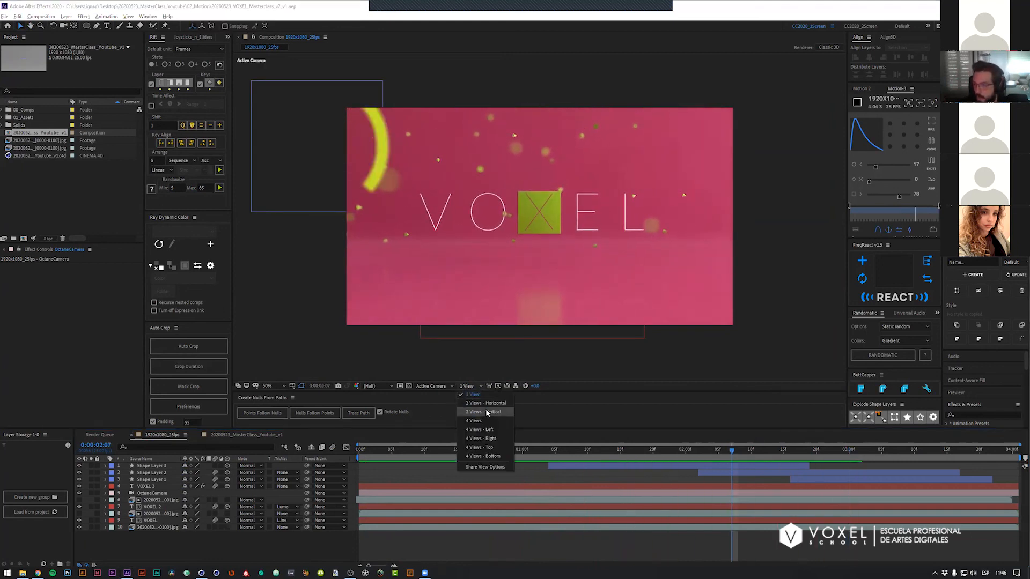
Step: Show two horizontal views and, in the Top view, move Shape Layer 2's zigzag slightly closer to the camera
click(490, 404)
scroll(359, 228, down, 1)
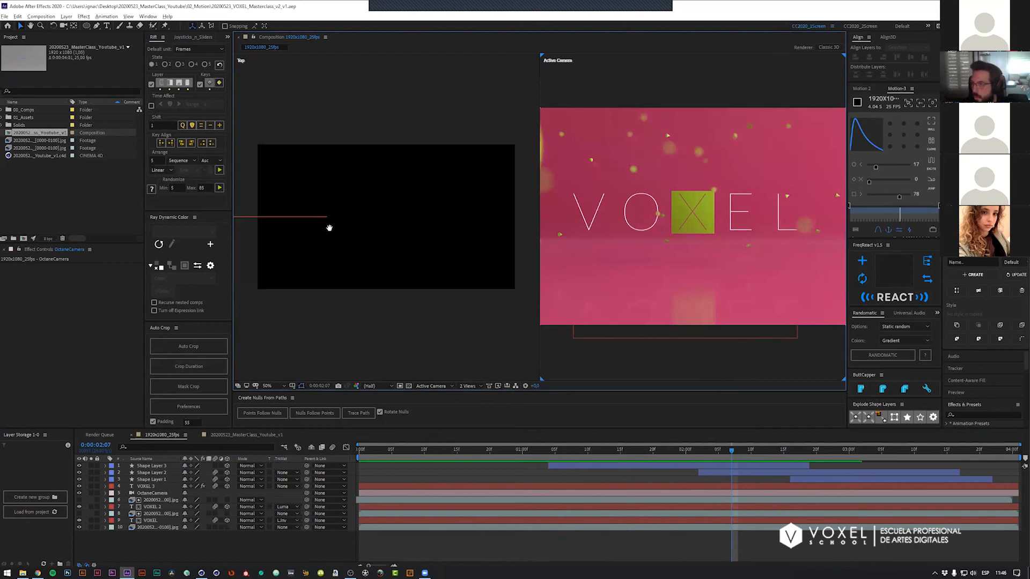
middle_drag(328, 228, 387, 240)
click(671, 464)
scroll(367, 327, down, 2)
middle_drag(366, 327, 448, 340)
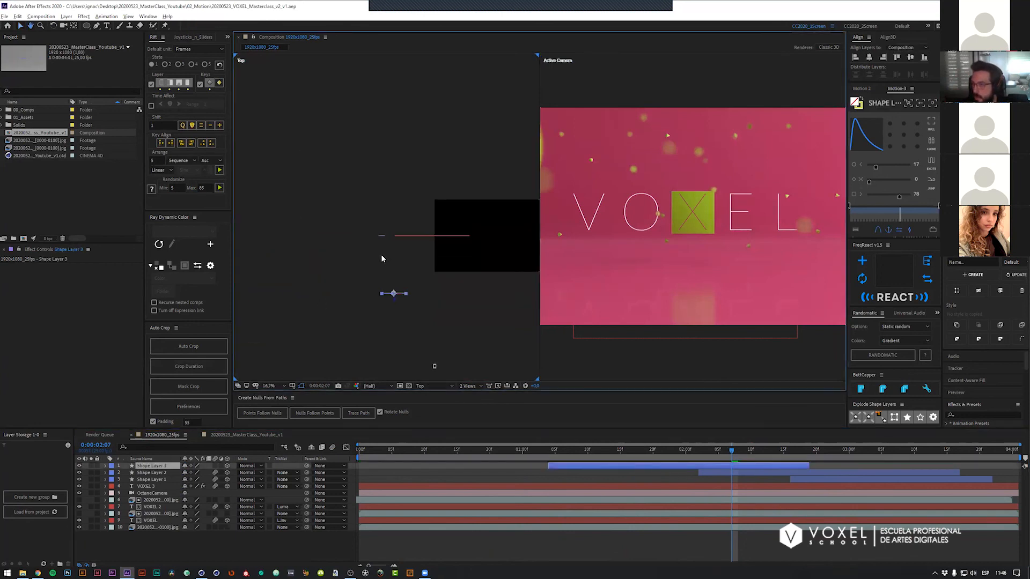
click(381, 236)
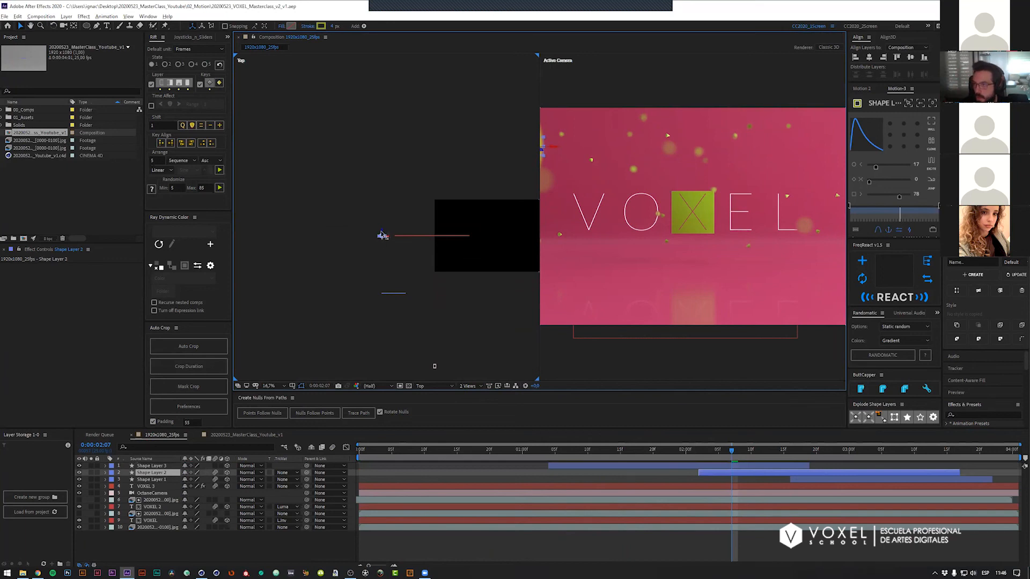
drag(381, 236, 382, 244)
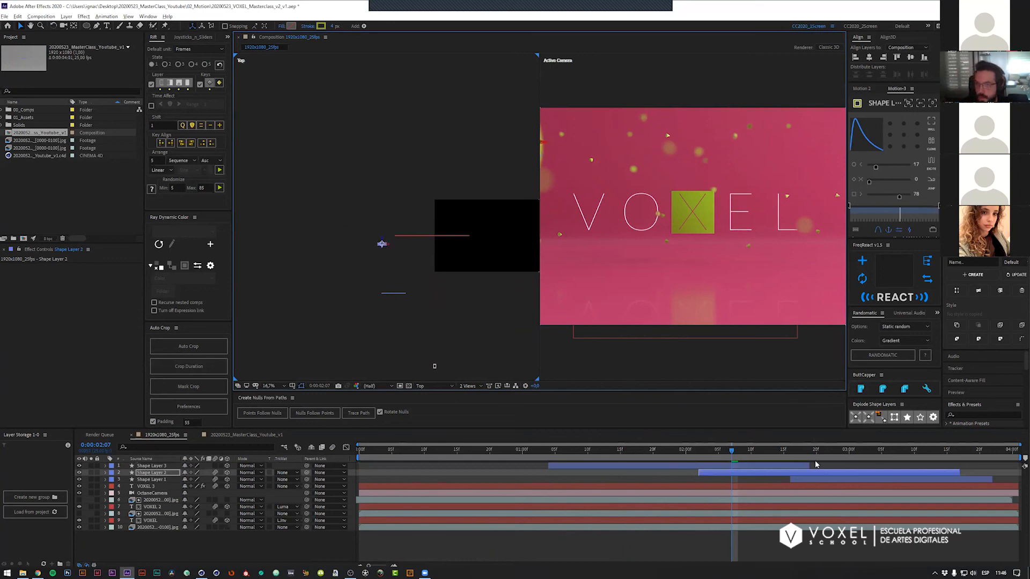
Step: At 0:00:02:22, move Shape Layer 1's zigzag slightly closer to the camera in the Top view
click(829, 450)
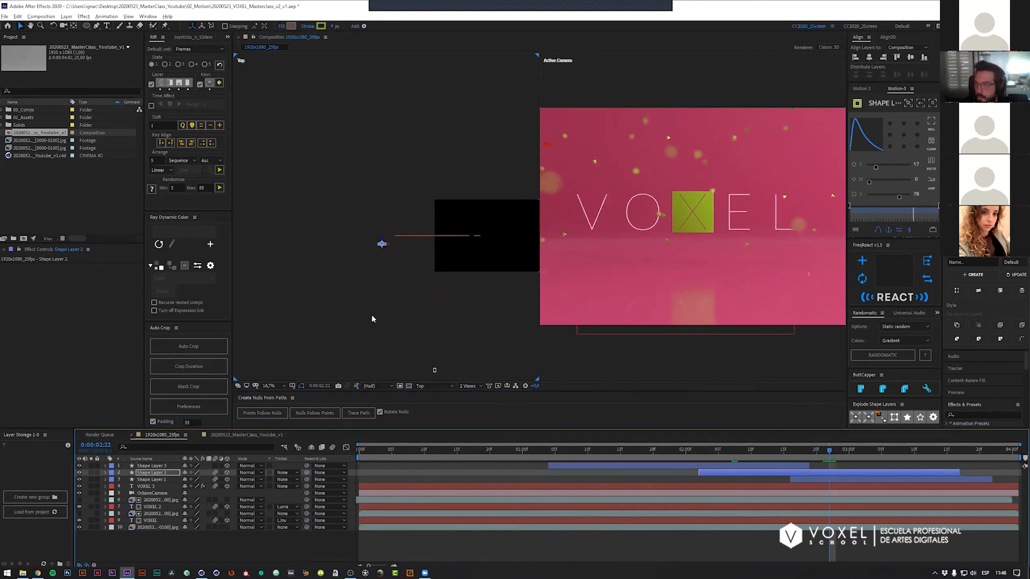
click(816, 478)
drag(453, 242, 452, 254)
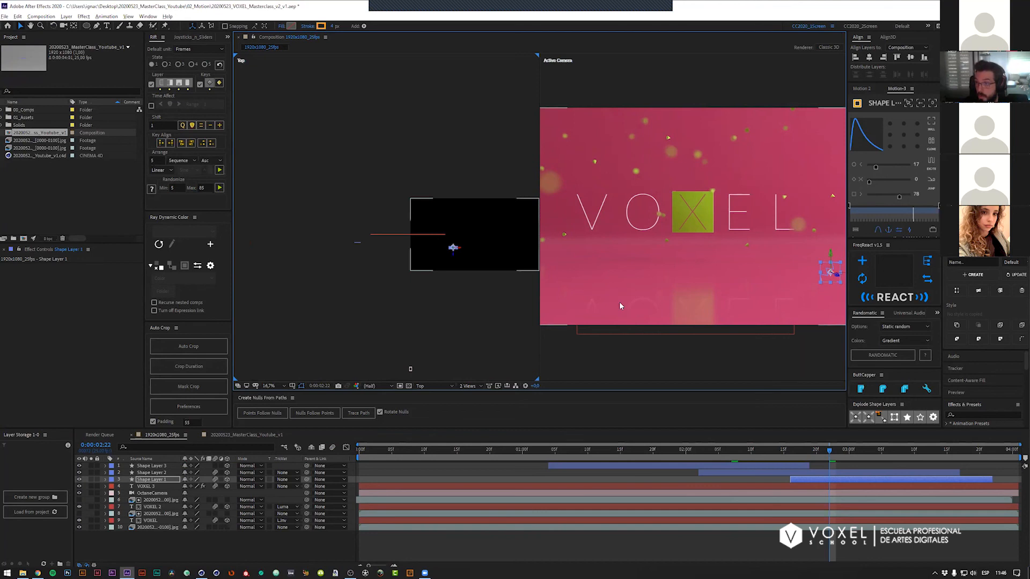
Step: Go to 0:00:02:01, return the composition to a single Active Camera view, and save the project
click(691, 451)
click(671, 467)
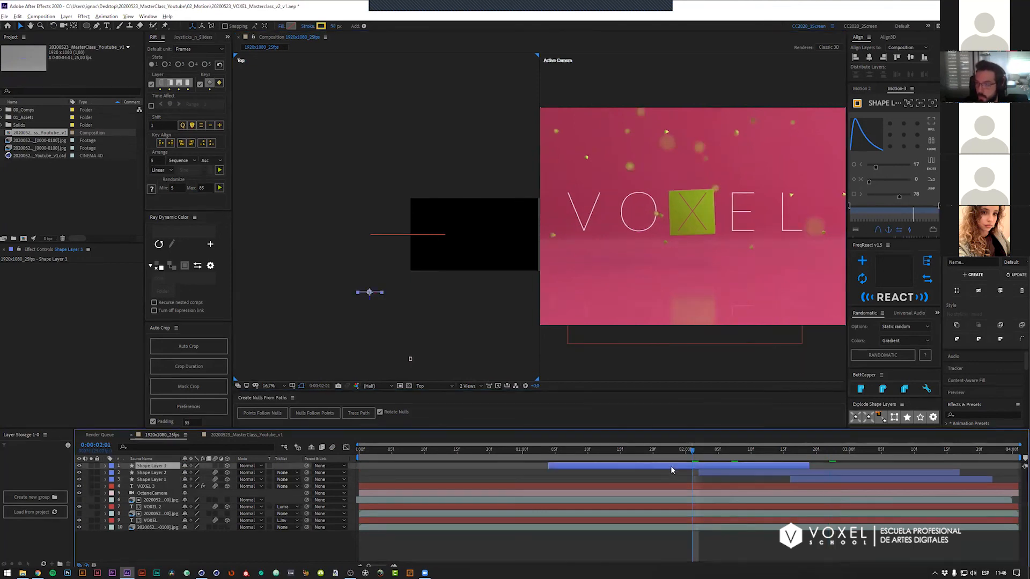
click(468, 385)
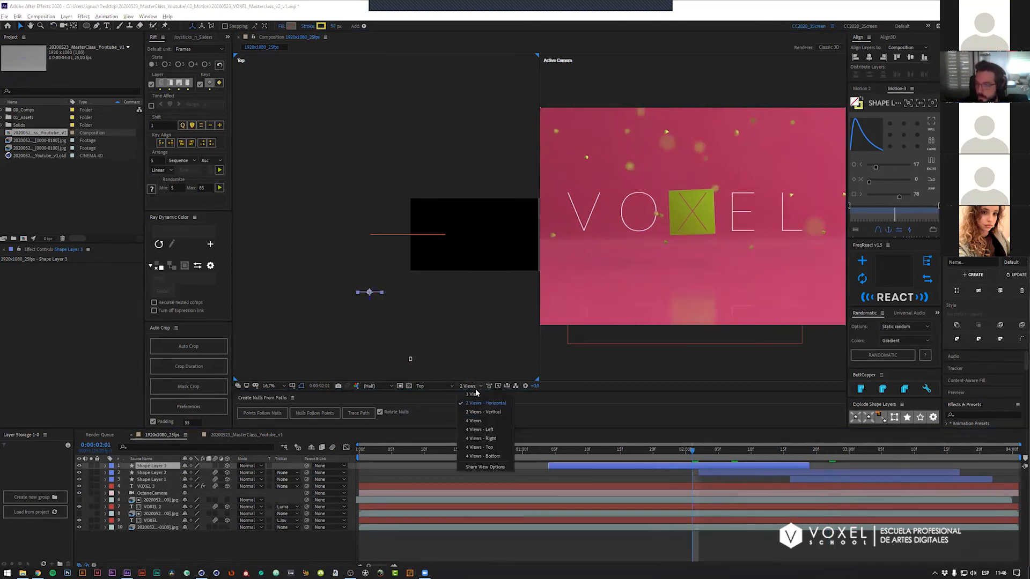
click(477, 396)
key(ctrl+s)
Step: Preview the animation from 0:00:00:11 and scrub to 0:00:02:08 to check the circle
click(431, 448)
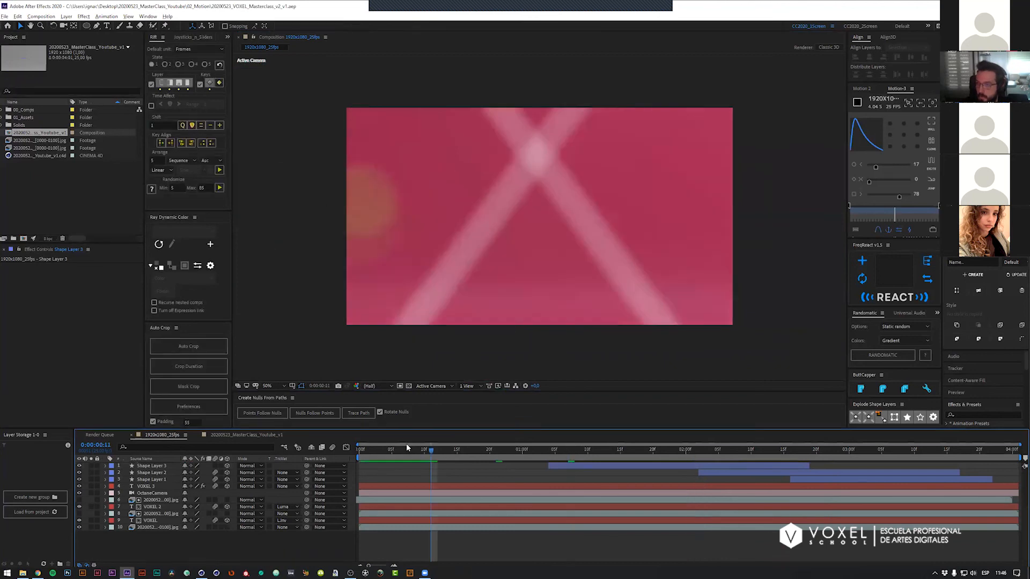
key(space)
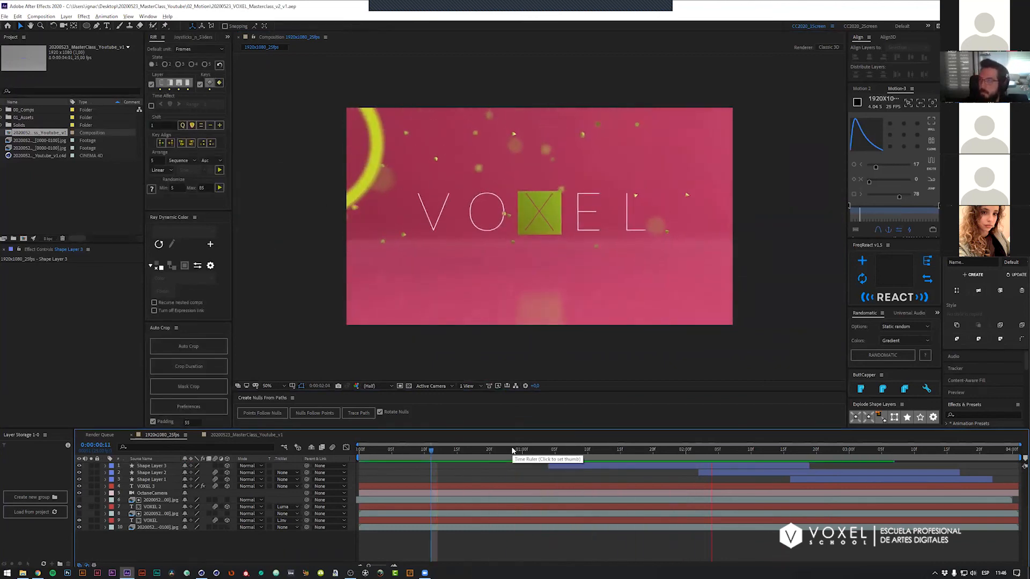
drag(567, 454, 738, 453)
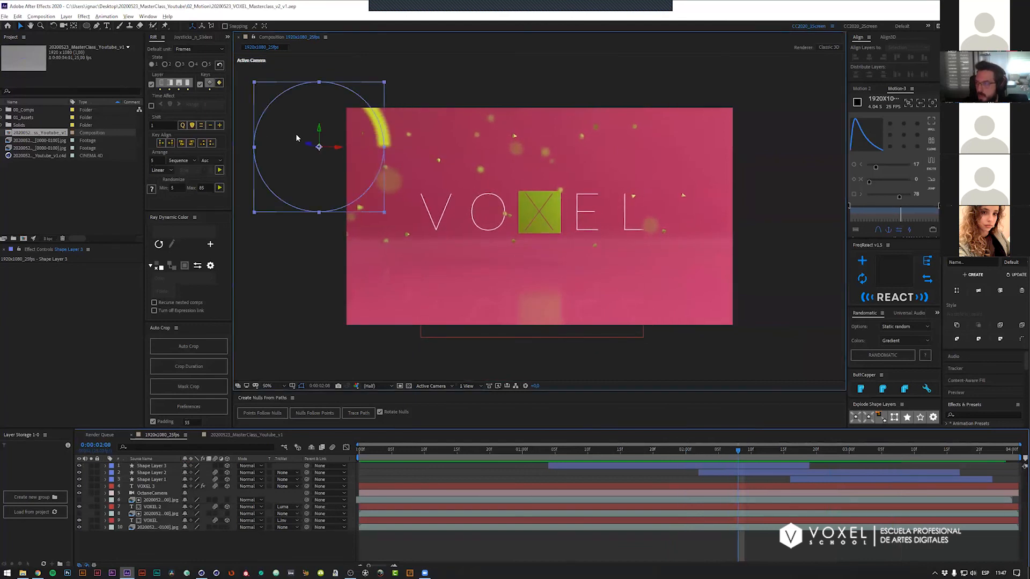
Step: Scale the circle down, move it lower along the frame's left edge, and check it at 0:00:02:03
click(295, 133)
key(u)
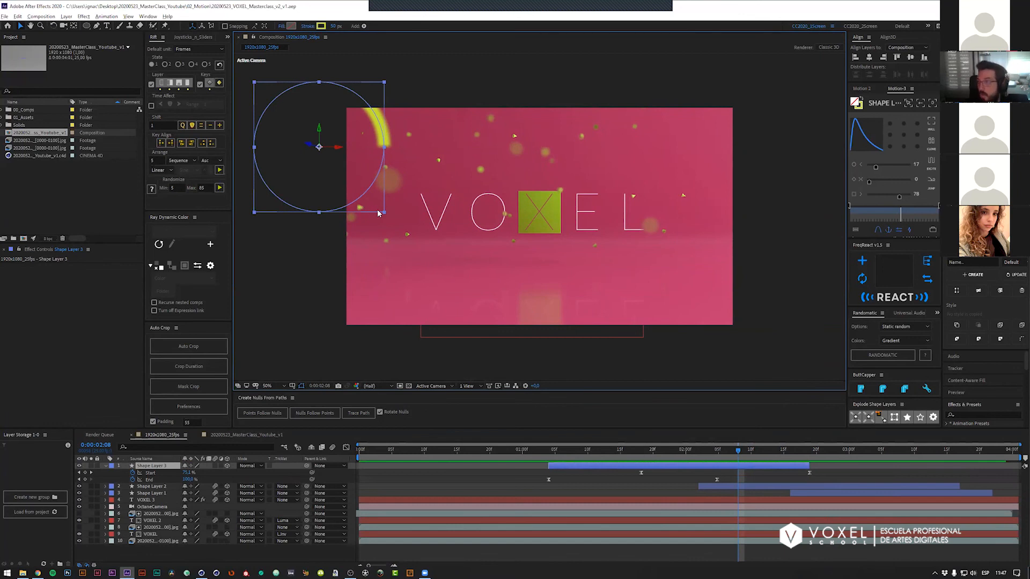
drag(383, 212, 372, 202)
drag(303, 170, 319, 196)
drag(610, 449, 705, 449)
key(space)
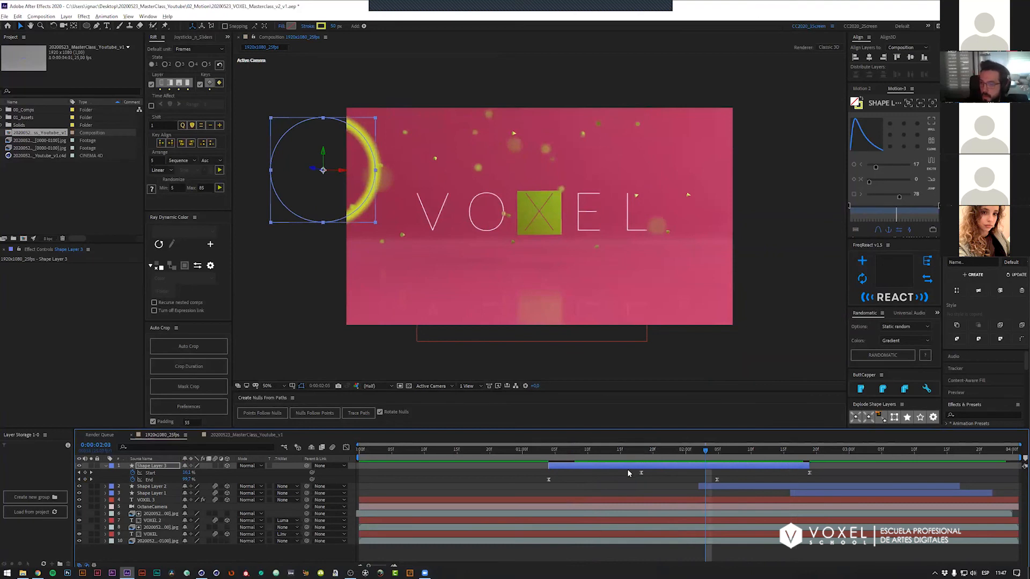
Step: Delete the circle's Trim Paths keyframes, set Start to 0% and End to 100%, and lower the circle to the title's height
drag(539, 471, 813, 489)
drag(692, 451, 680, 449)
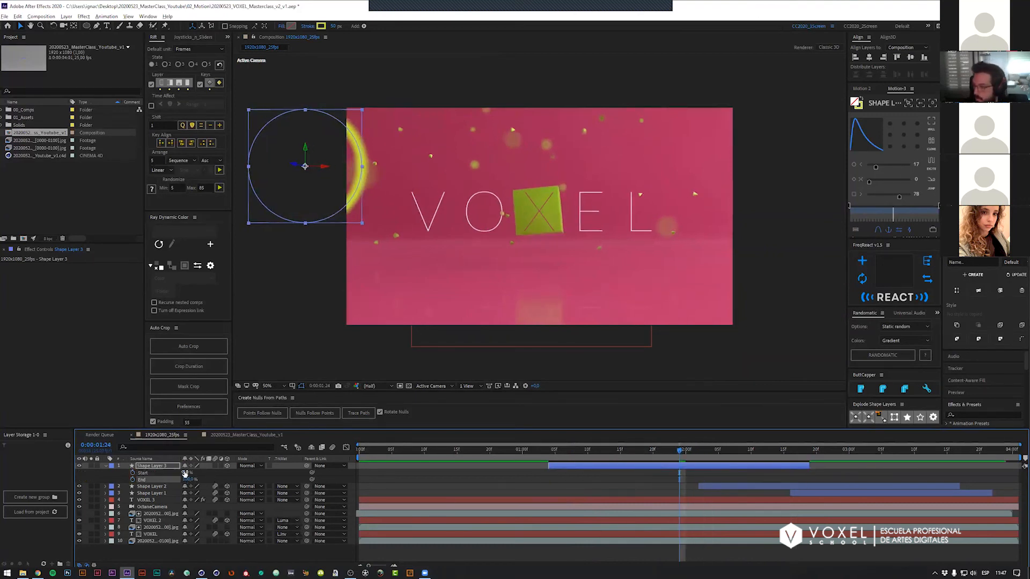
click(304, 216)
click(304, 216)
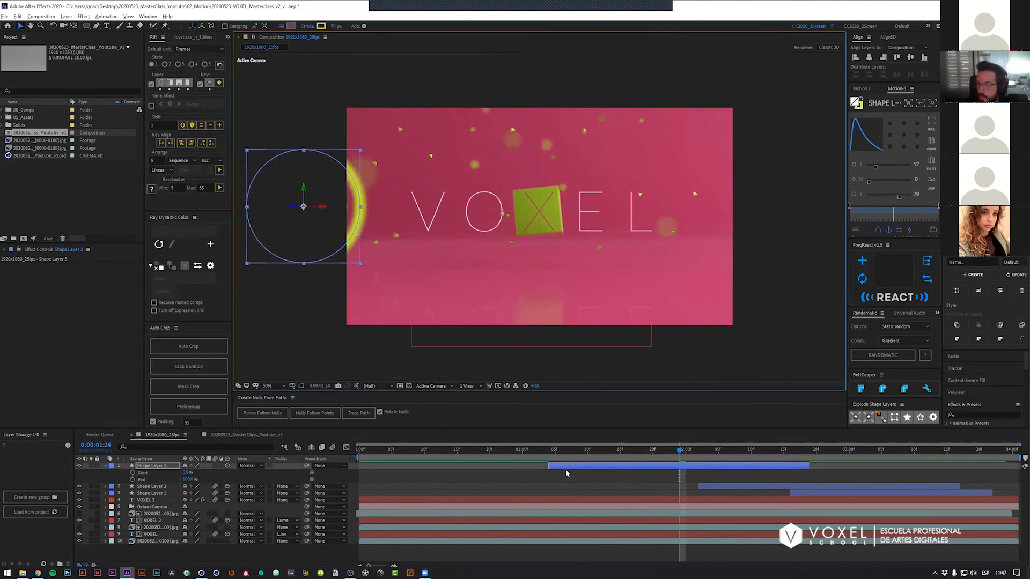
Step: Preview the circle from 0:00:01:01 and extend Shape Layer 3's duration to span the whole composition
click(527, 450)
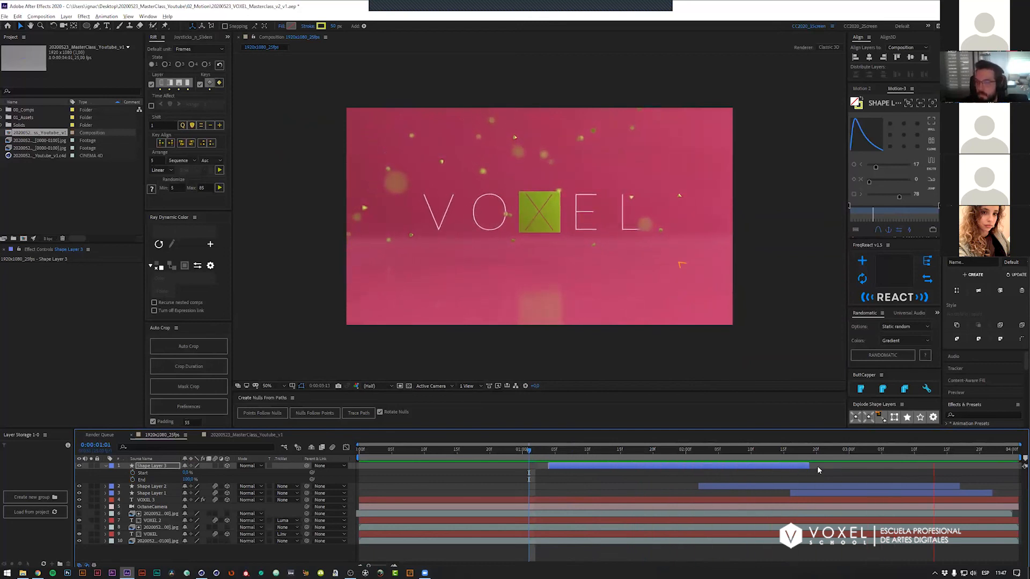
key(space)
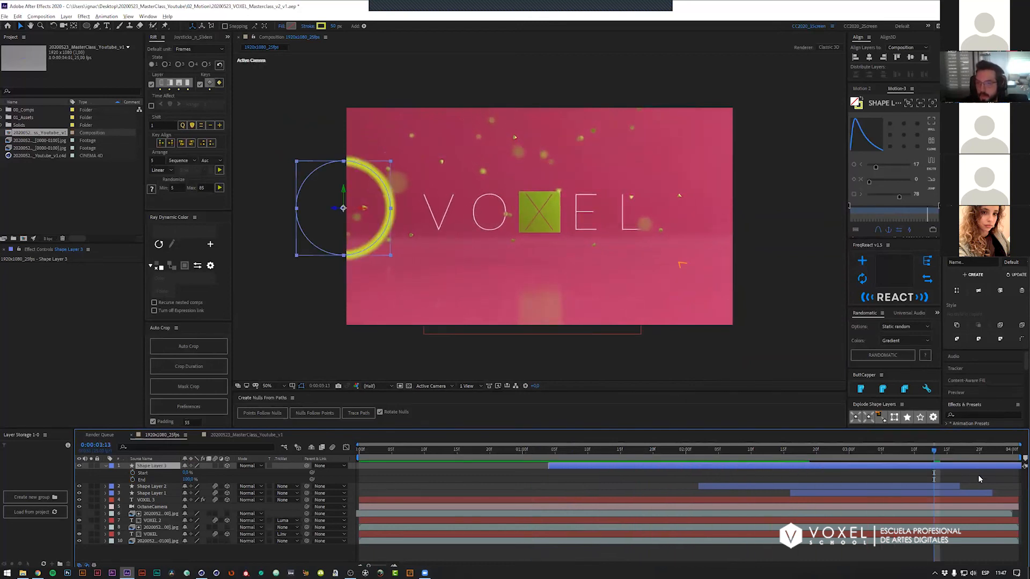
click(551, 472)
click(547, 453)
key(ctrl+v)
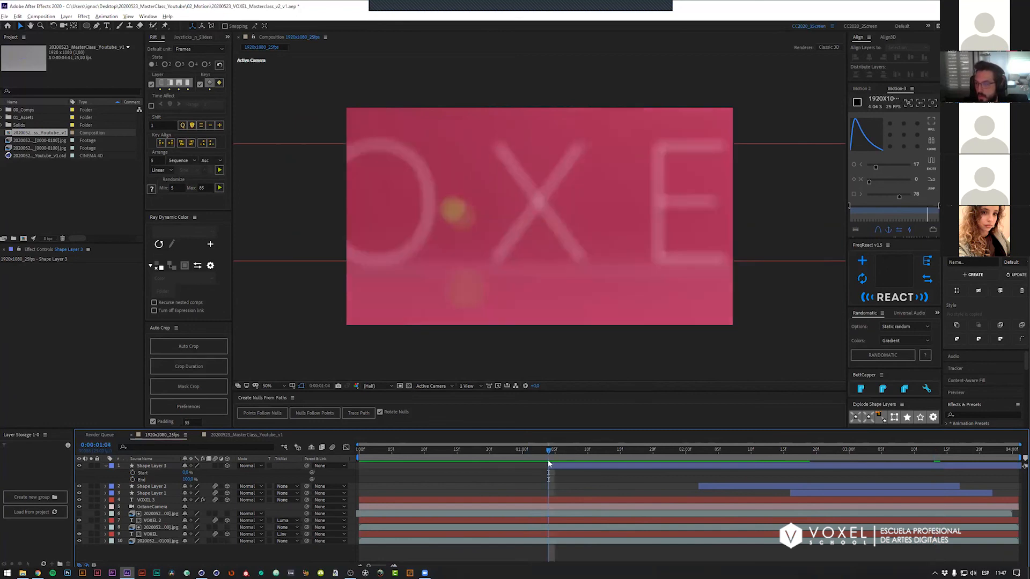
click(551, 467)
drag(550, 466, 356, 466)
click(455, 472)
Step: Move Shape Layer 3 below the other two shape layers and collapse all layer properties
click(451, 464)
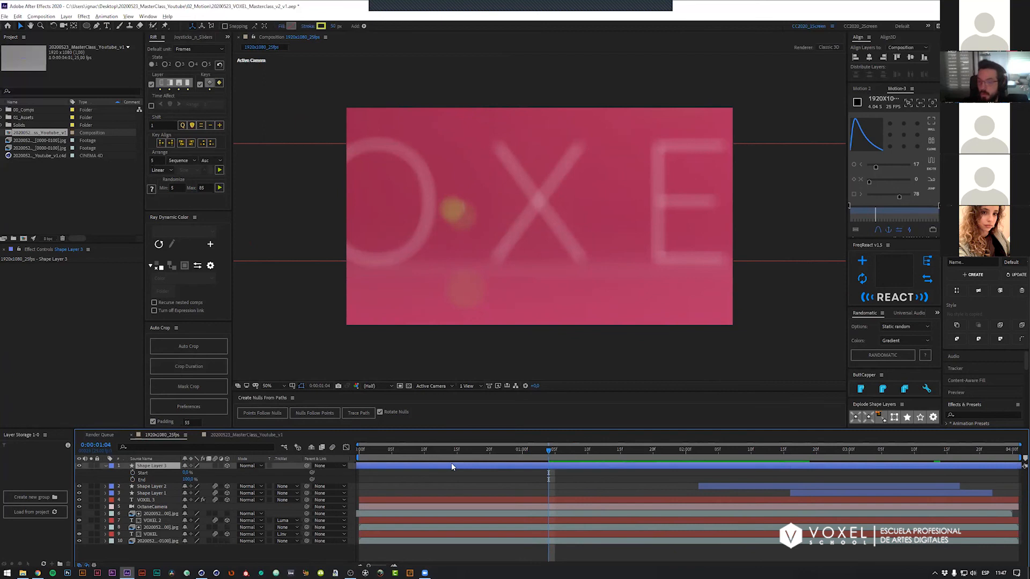
key(ctrl+alt+Down)
key(ctrl+alt+Down)
click(461, 465)
key(r)
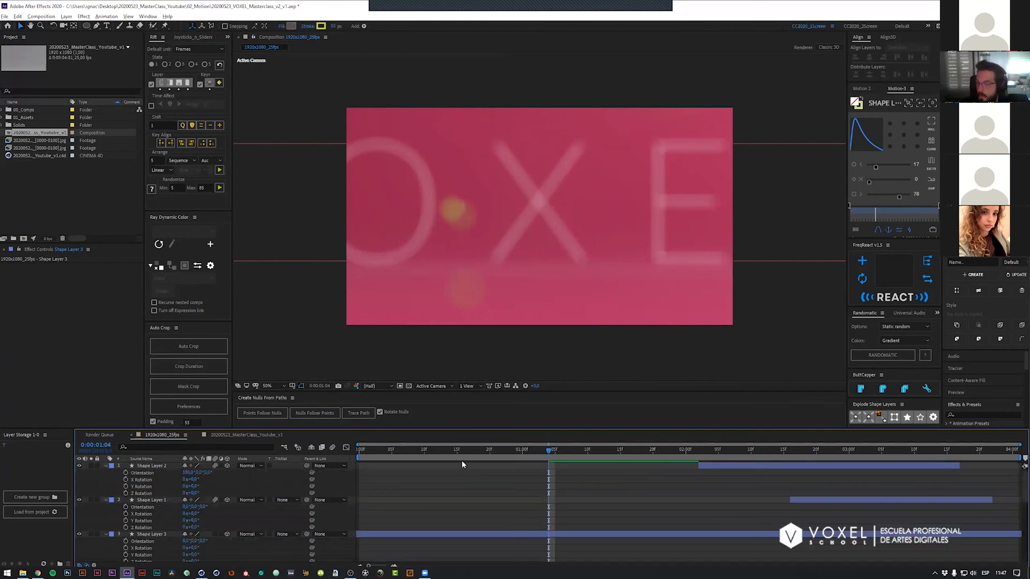
key(r)
Step: Return to the start of the composition, save the project, and preview the animation
drag(429, 450, 292, 446)
key(ctrl+s)
key(space)
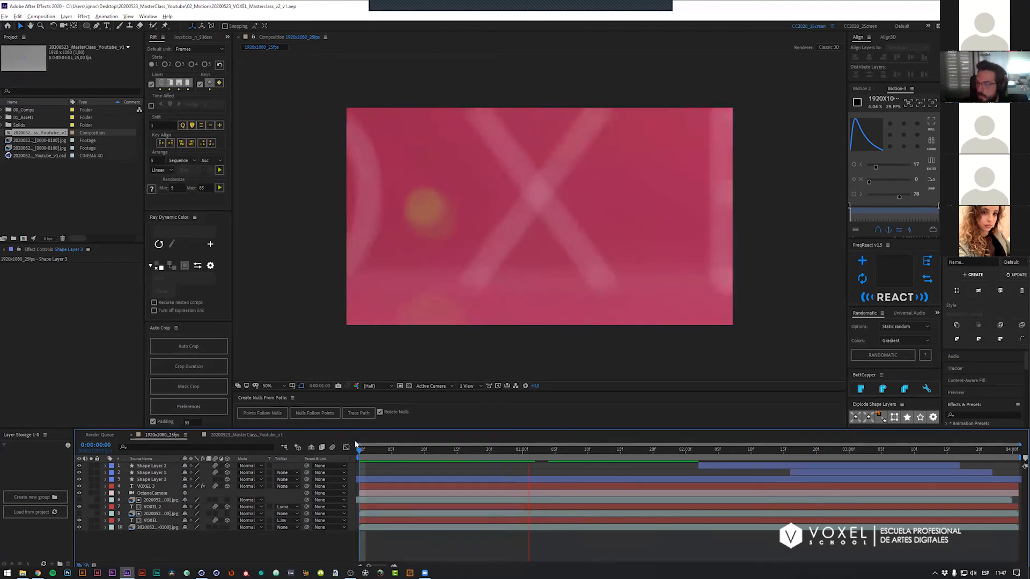
key(space)
Step: Enable motion blur for the composition, preview the result, and scrub to 0:00:03:00
click(332, 448)
key(space)
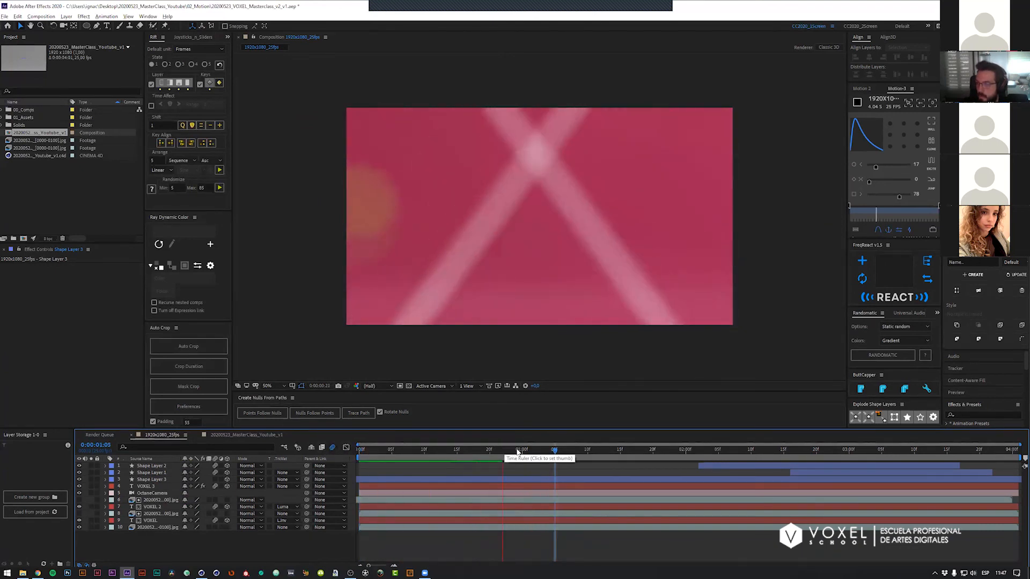
drag(530, 452, 849, 450)
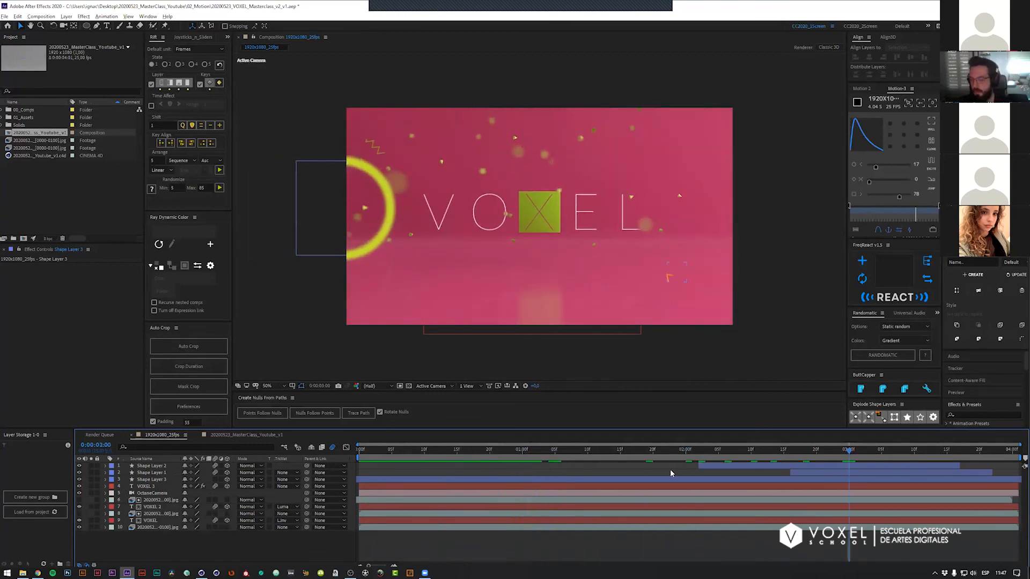
Step: Create an adjustment layer above all other layers and apply the Add Grain effect to it
key(ctrl+alt+y)
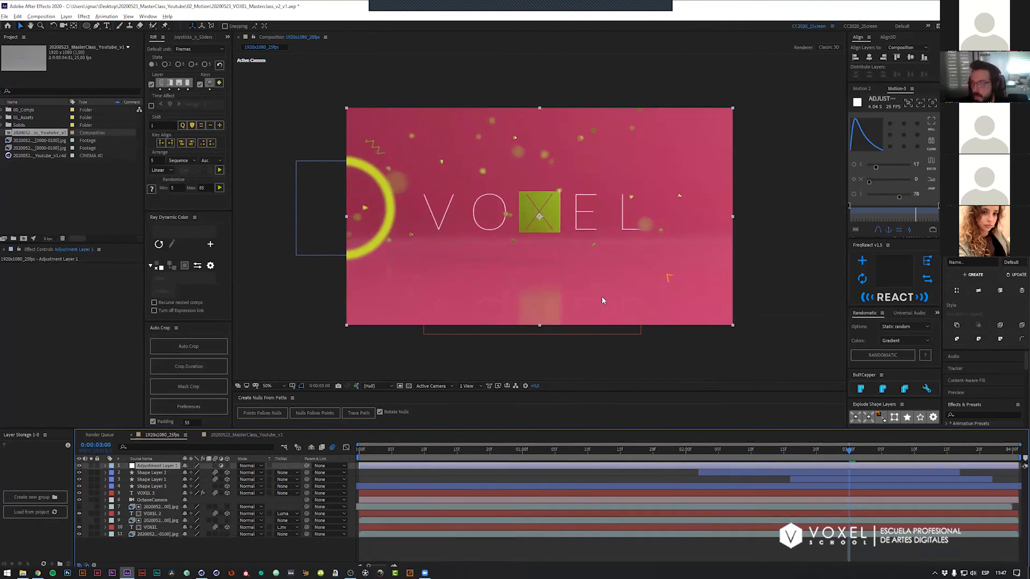
key(ctrl+space)
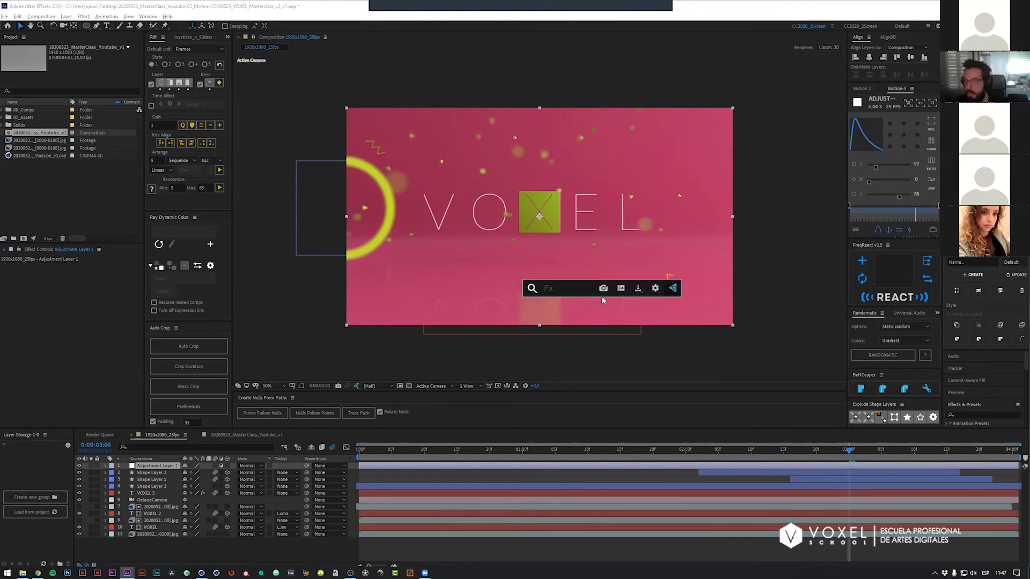
text(grain)
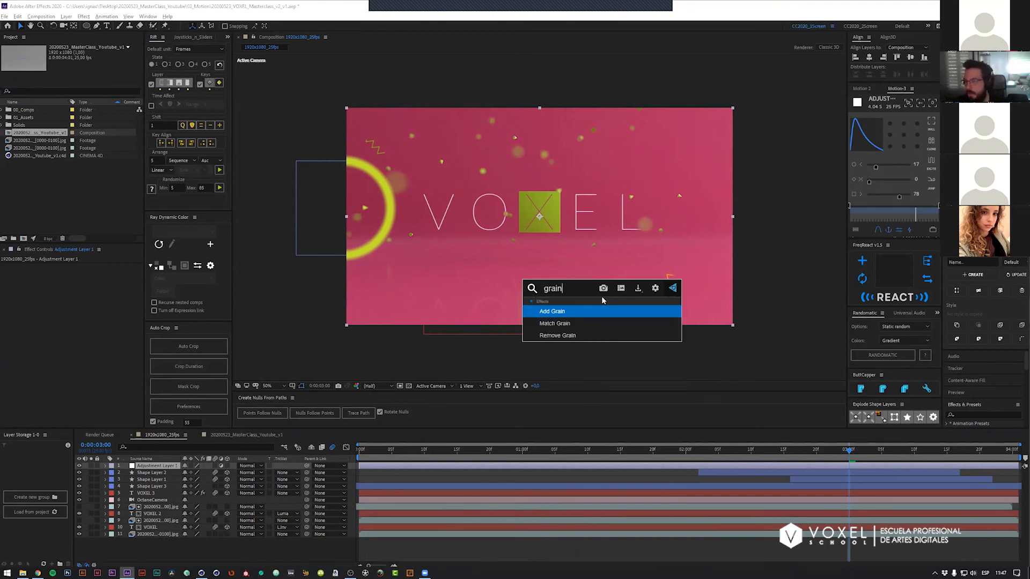
key(Return)
Step: Set the Add Grain viewing mode to Final Output and the grain intensity to 0.2
scroll(526, 212, up, 4)
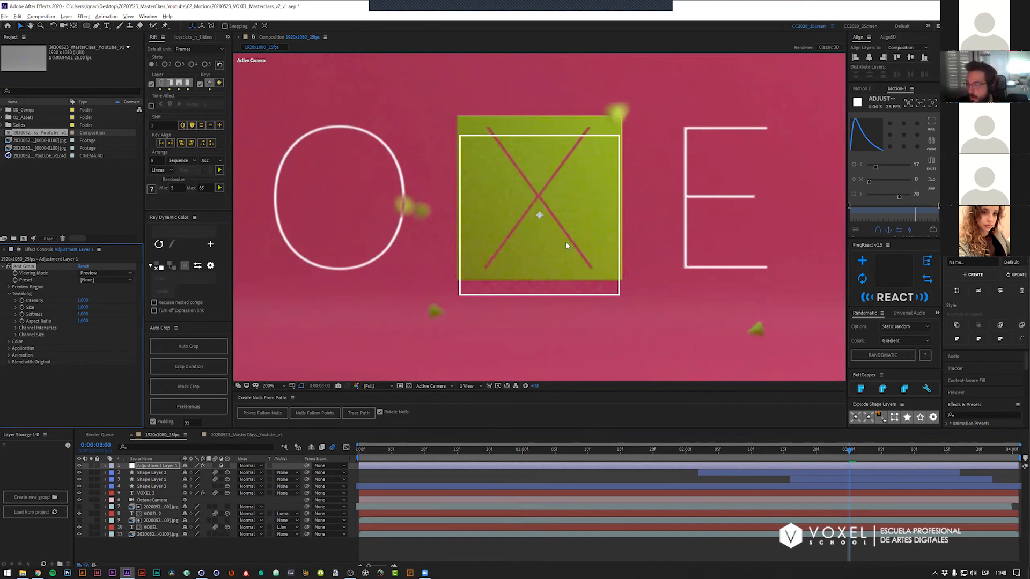
click(107, 273)
click(105, 300)
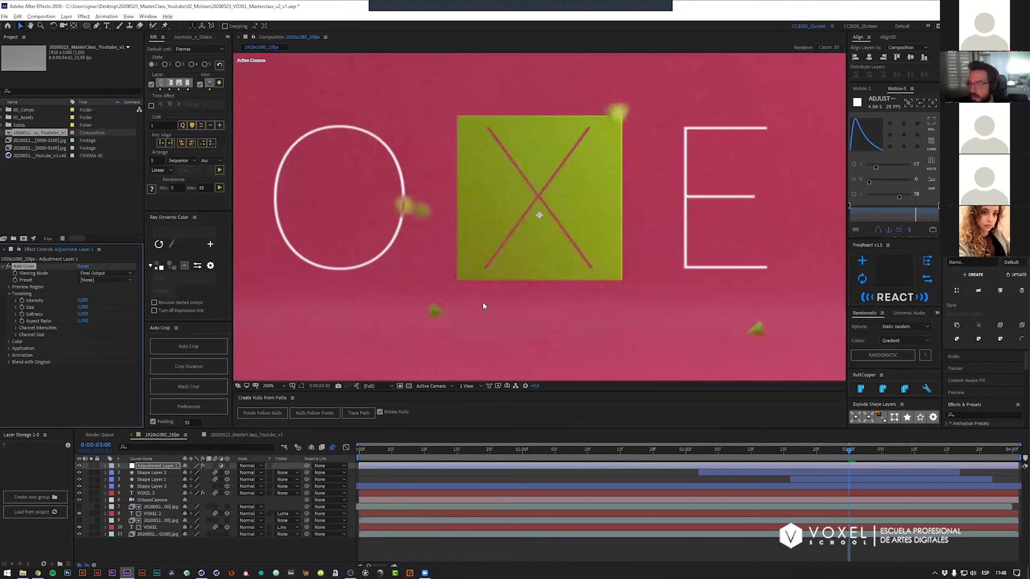
key(shift+slash)
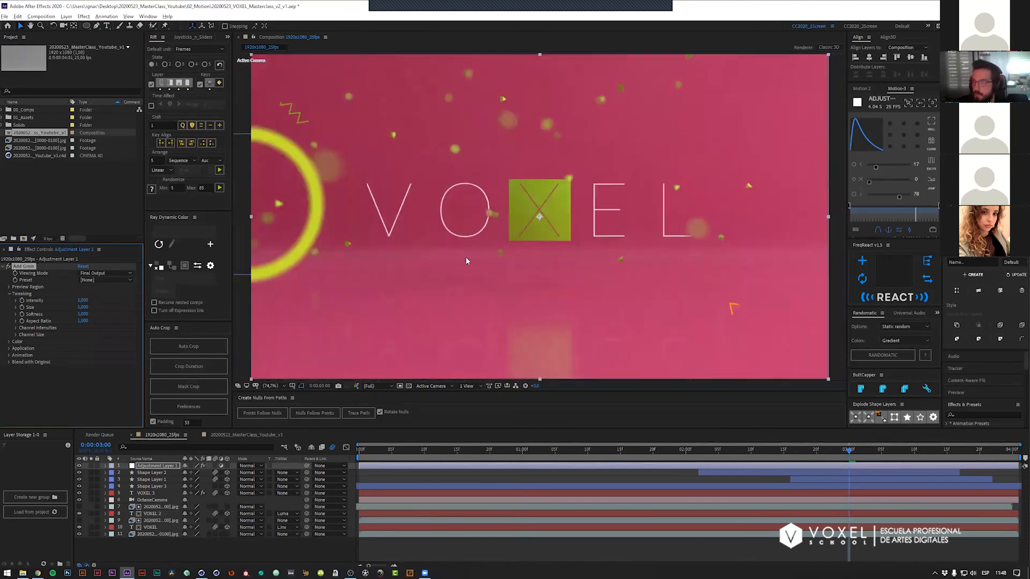
click(82, 300)
text(,2)
key(Return)
Step: Preview the grain from 0:00:00:06 and 0:00:02:06, then scrub back to 0:00:02:13
click(724, 449)
click(651, 477)
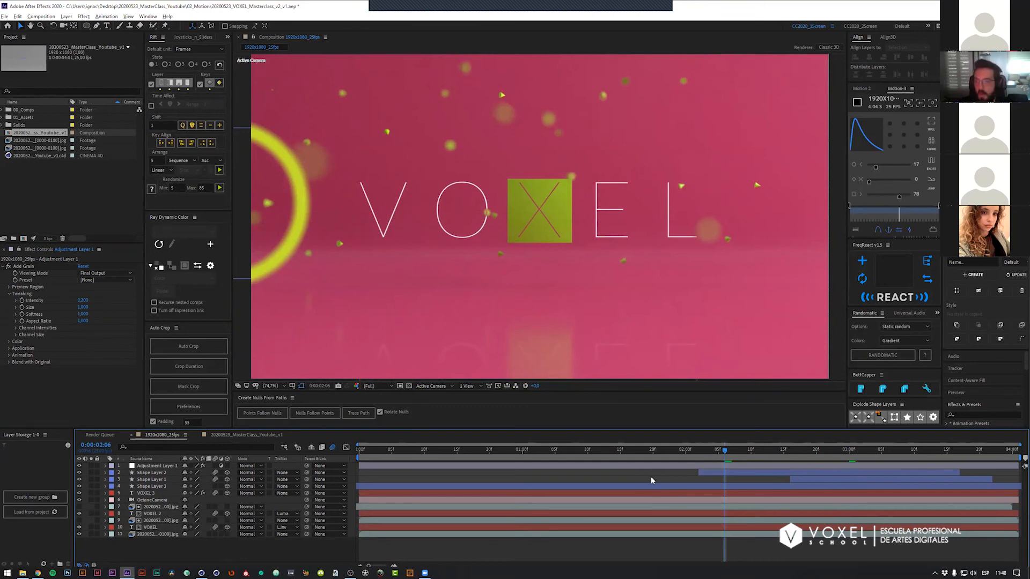
drag(700, 449, 397, 448)
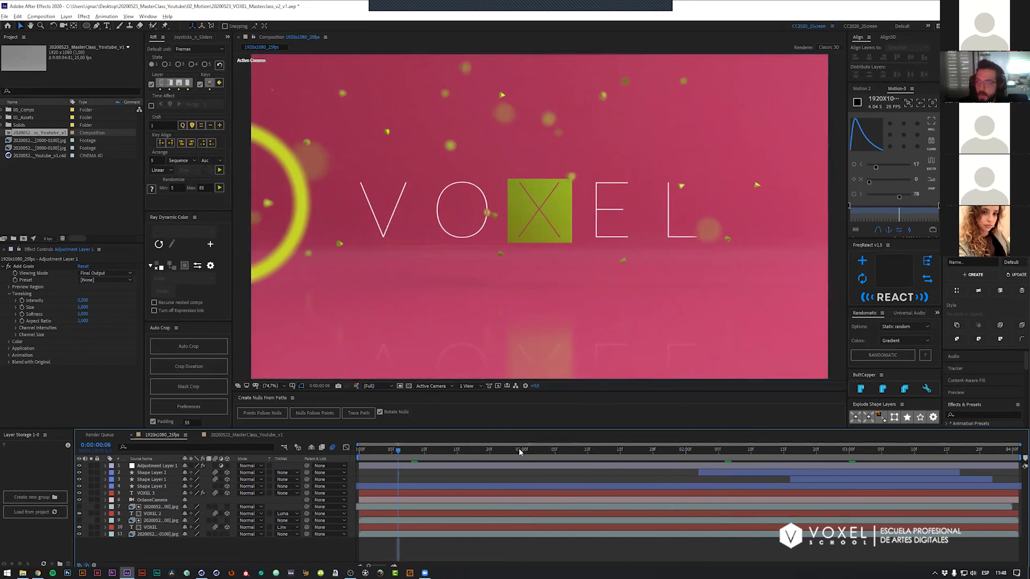
key(space)
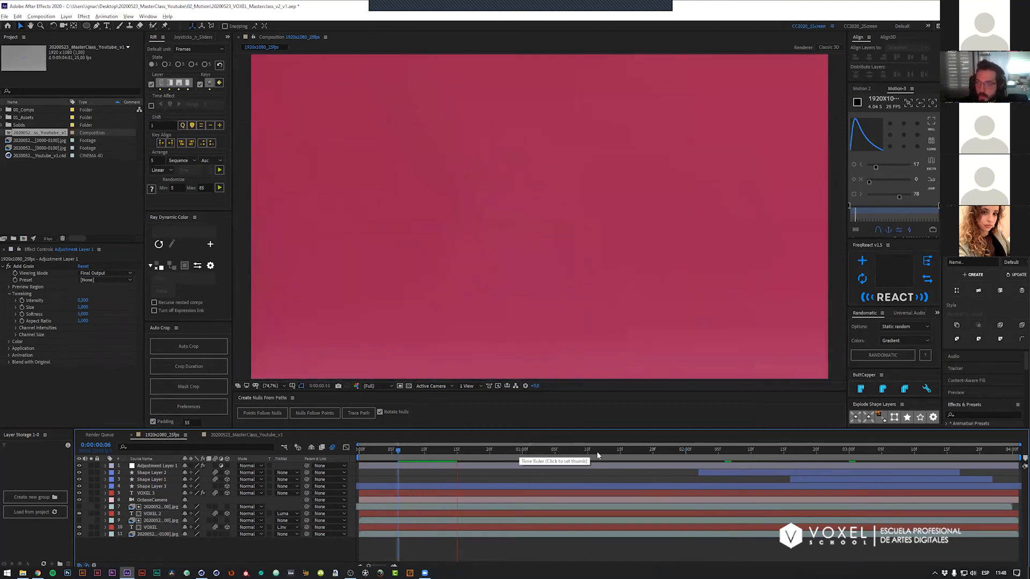
click(724, 453)
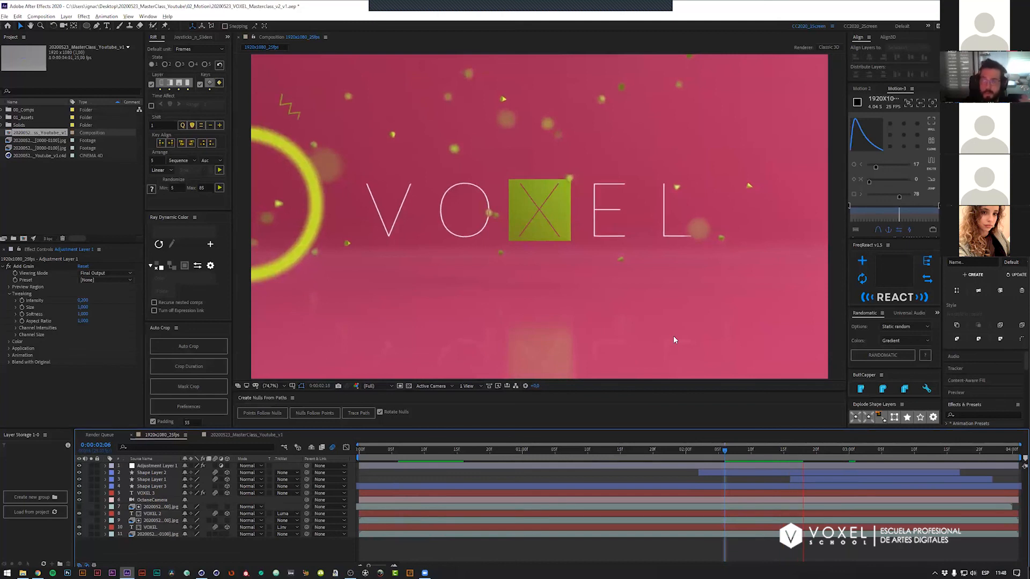
click(777, 452)
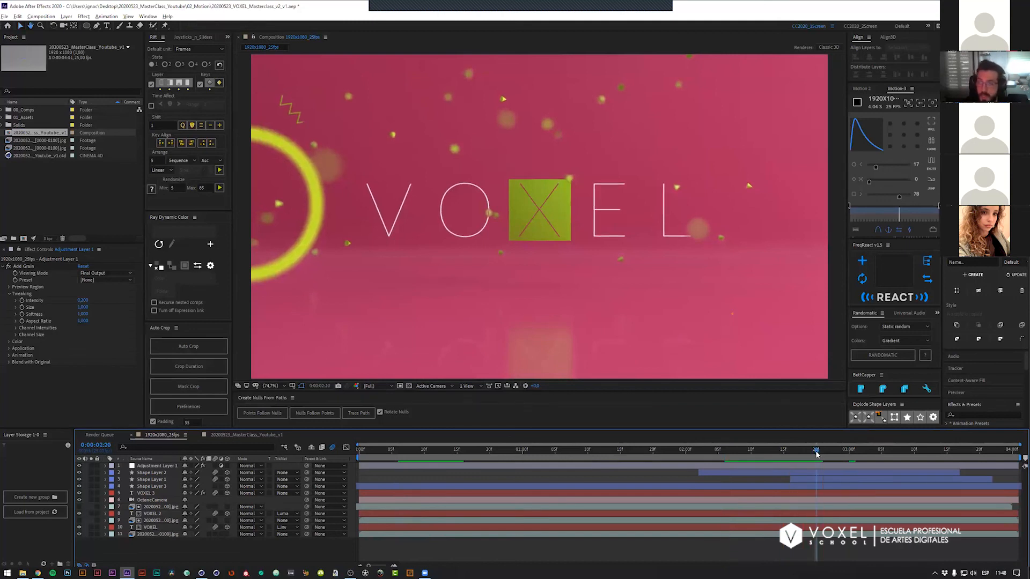
drag(777, 452, 770, 452)
Step: Replay the grained title from 0:00:02:14 and 0:00:02:09 to check the texture in motion
click(43, 140)
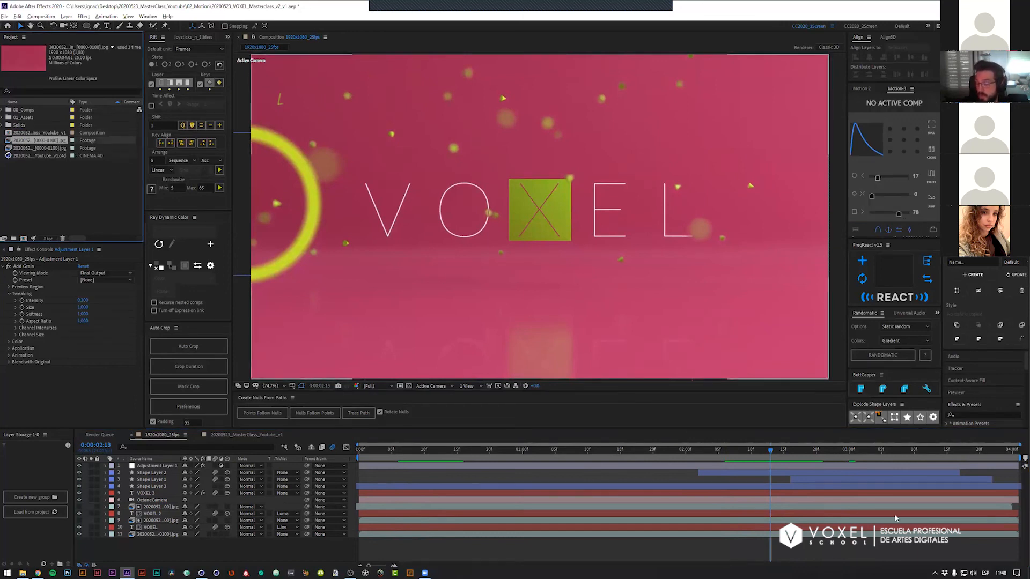
click(751, 453)
click(777, 452)
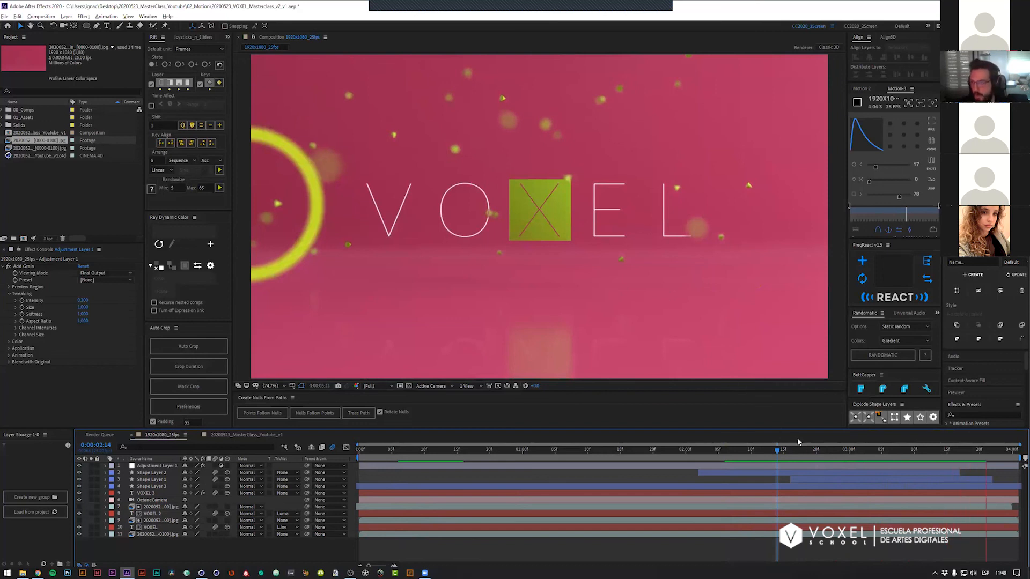
click(745, 448)
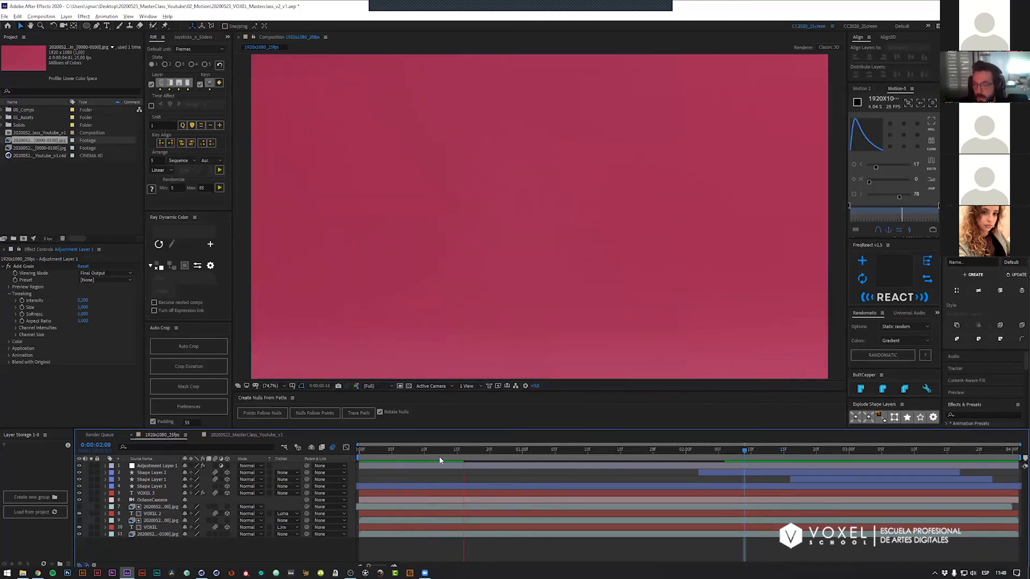
drag(458, 451, 850, 459)
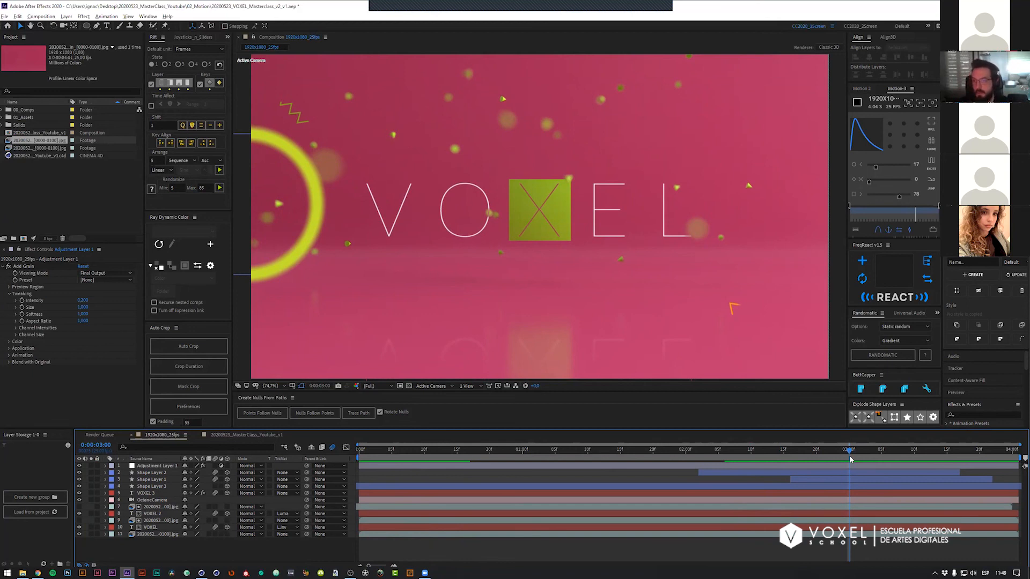
drag(848, 451, 745, 449)
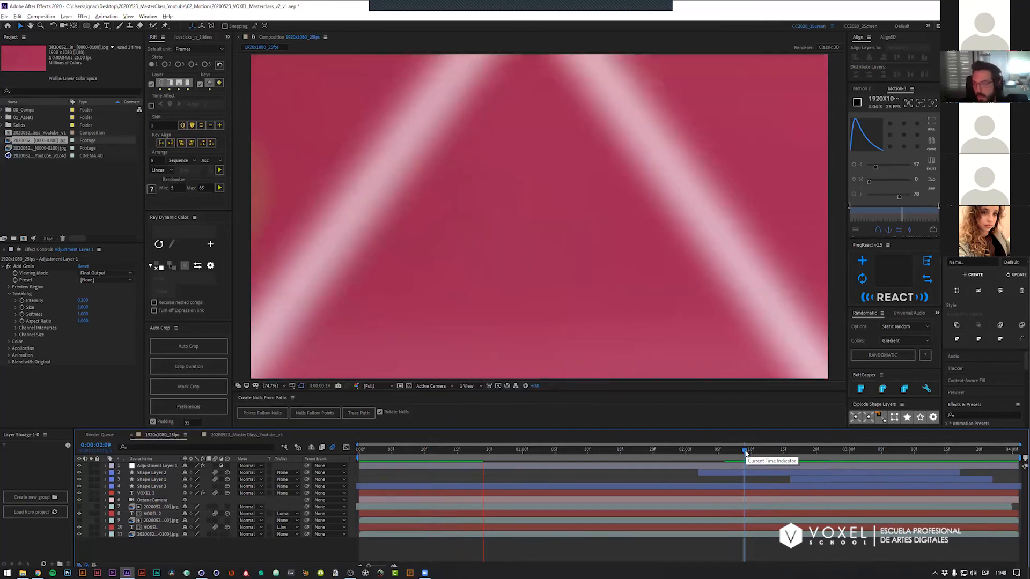
Step: Scrub through the title and zigzag section to inspect the grain, stopping at 0:00:02:17
click(733, 451)
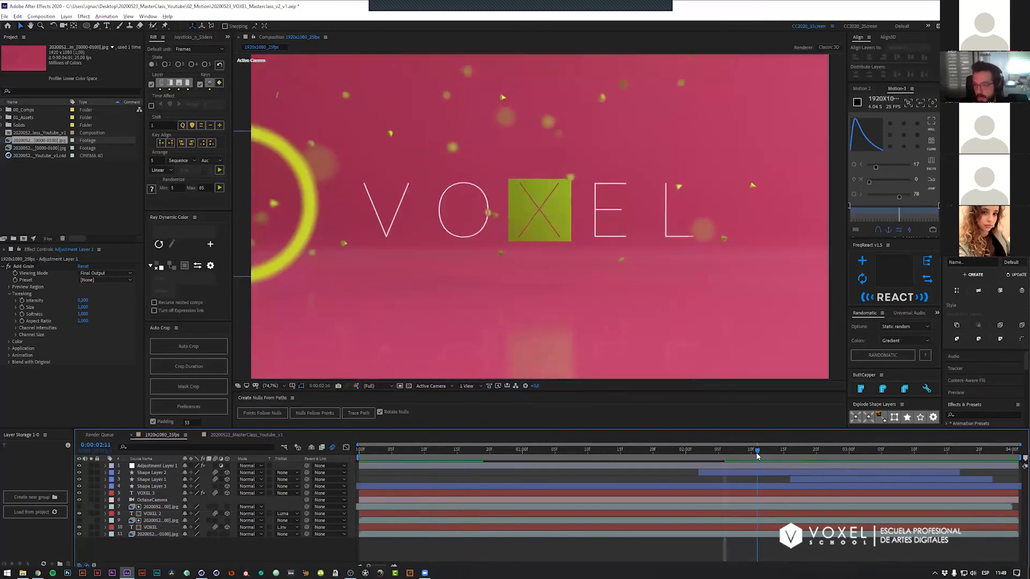
click(826, 455)
drag(825, 452, 862, 450)
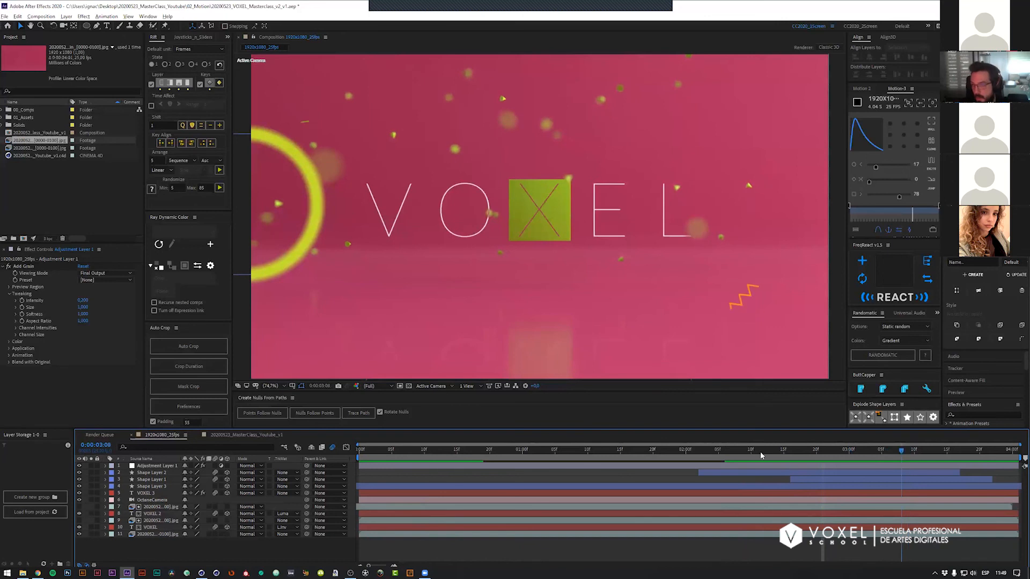
click(397, 449)
drag(439, 440, 797, 441)
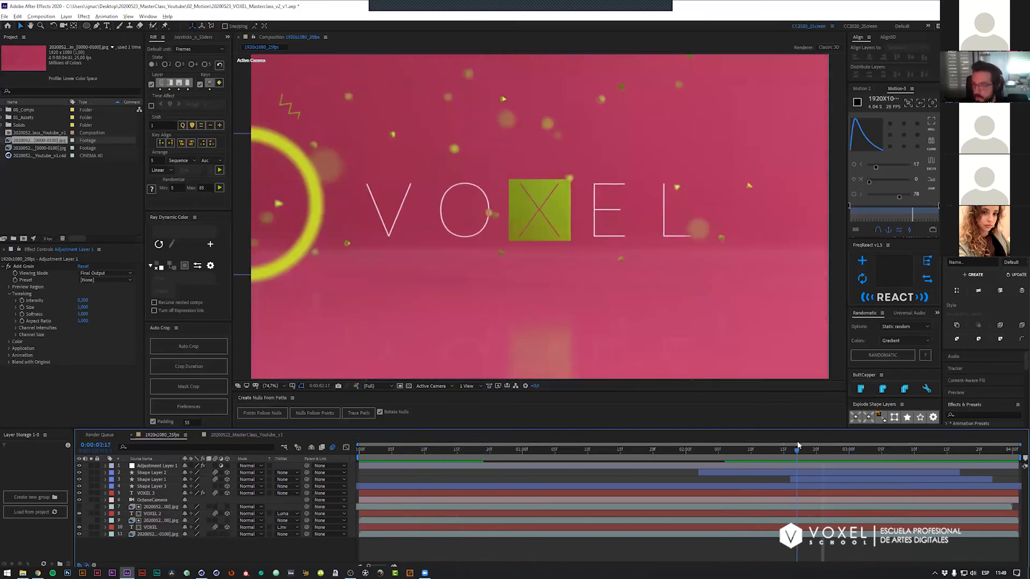
Step: Apply the Noise effect to the adjustment layer
click(426, 465)
key(ctrl+space)
text(noise)
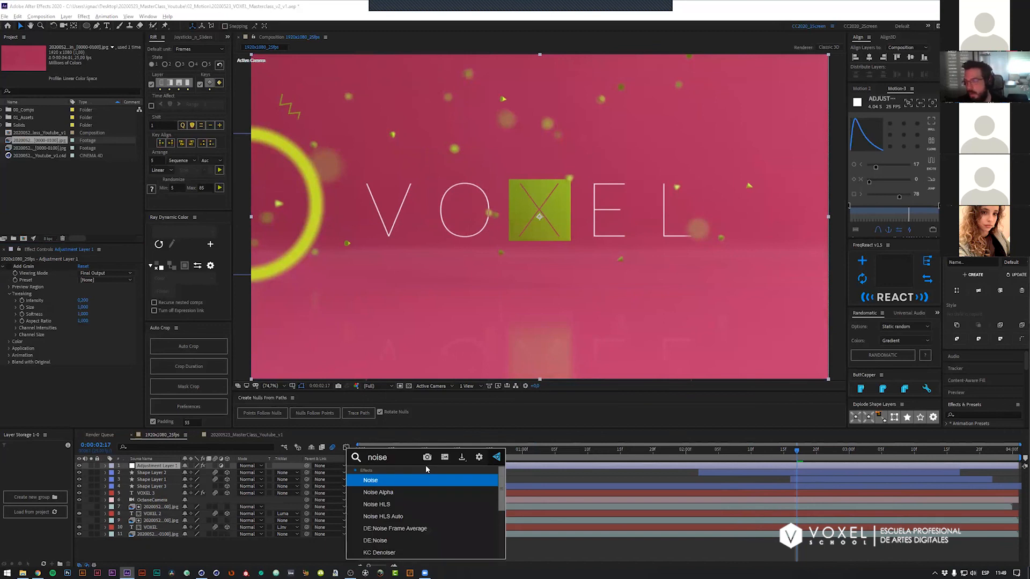
key(Return)
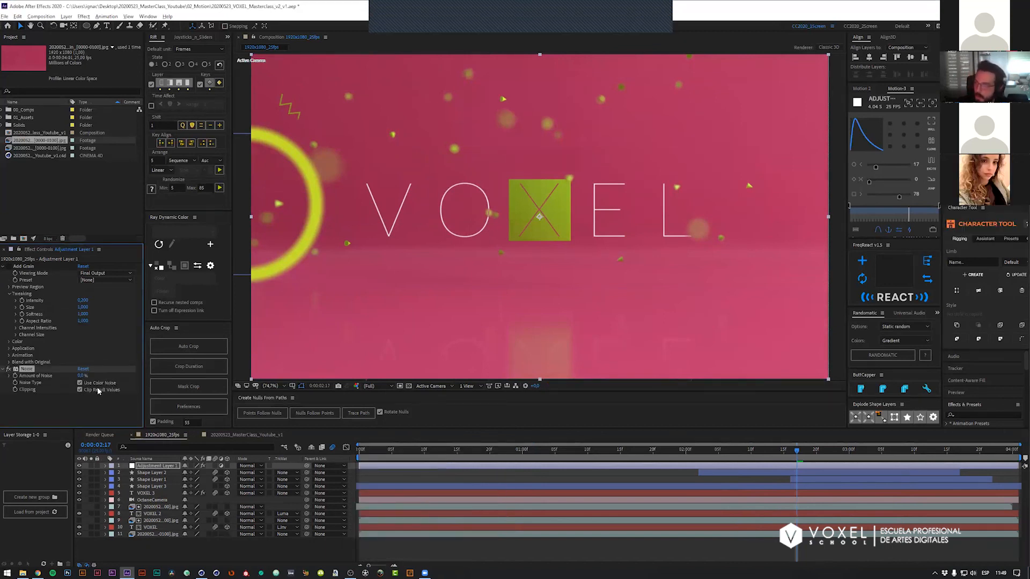
Step: Turn off color noise in the Noise effect and set the amount of noise to 3%
drag(98, 376, 115, 378)
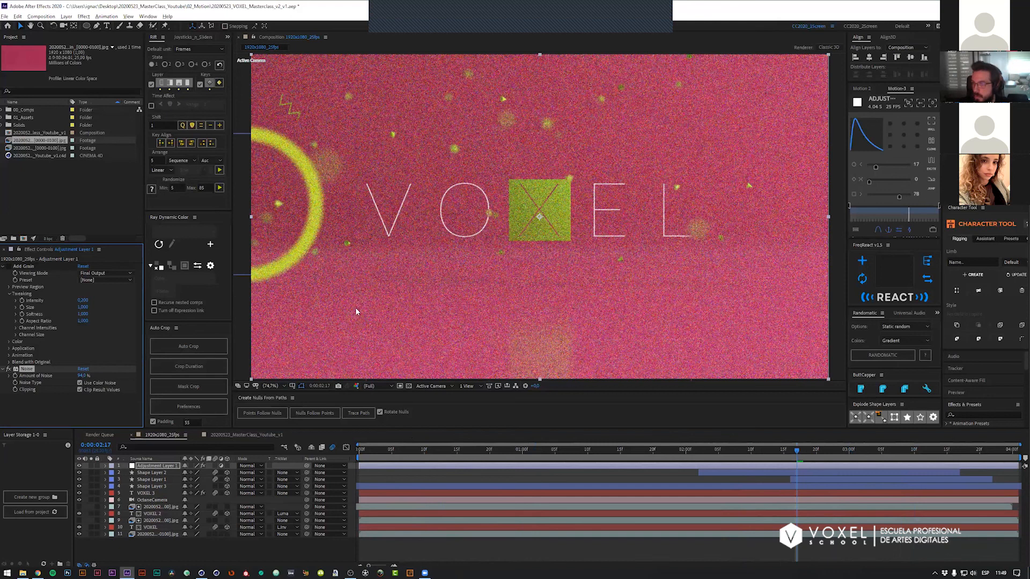
drag(84, 376, 82, 376)
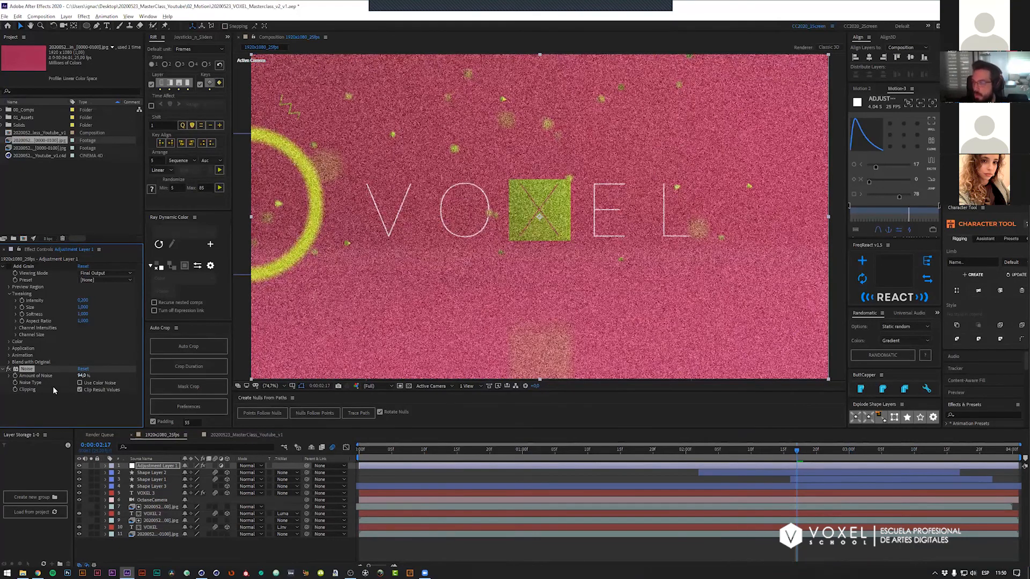
click(83, 376)
text(3)
key(Return)
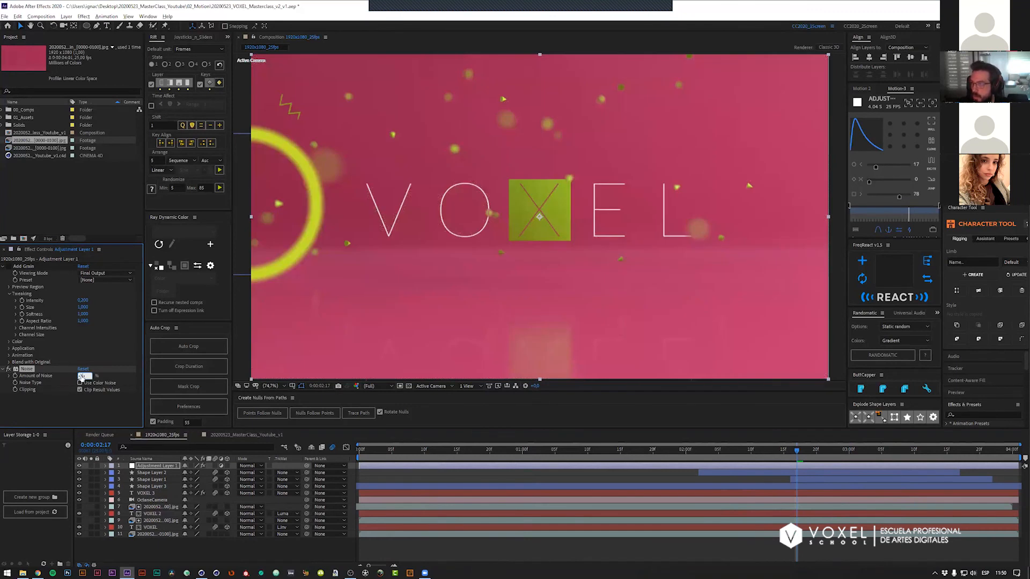
Step: Preview the monochrome noise from 0:00:02:11 and scrub to 0:00:02:13
drag(823, 451, 772, 436)
key(space)
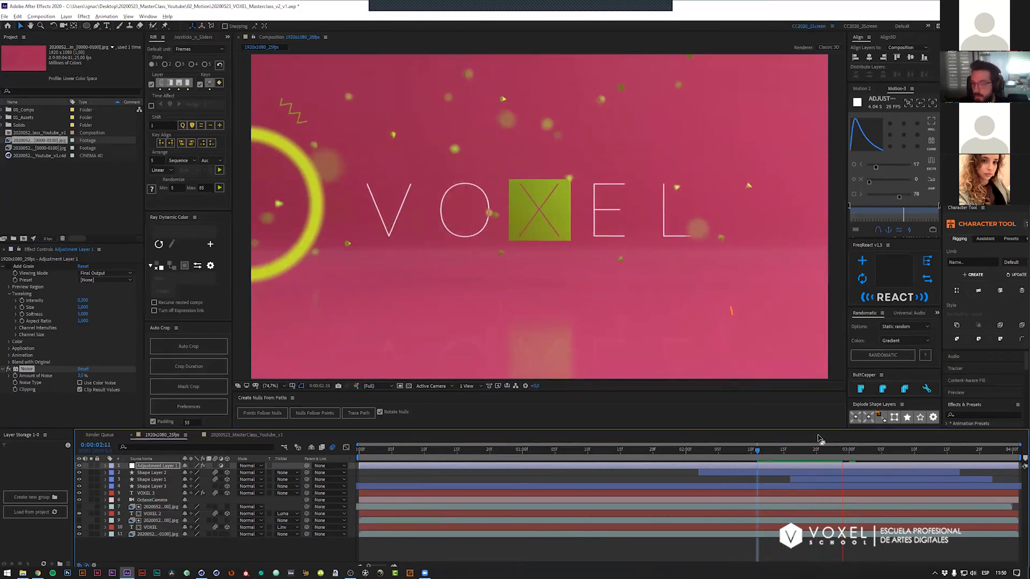
mouse_move(793, 450)
mouse_down()
mouse_move(747, 451)
mouse_move(774, 454)
mouse_up()
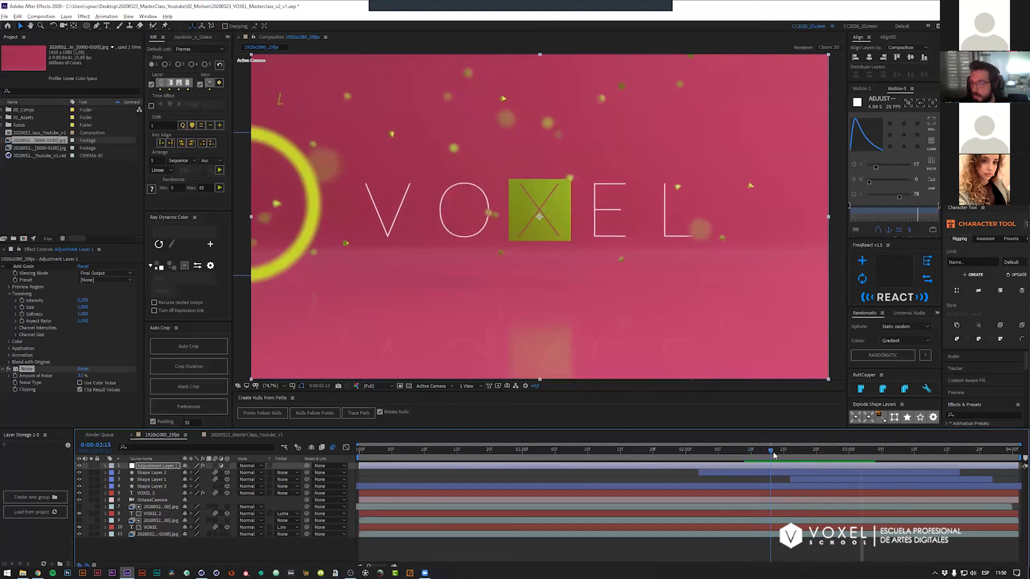
Step: Disable the Noise effect and collapse the settings of both Noise and Add Grain
click(6, 369)
click(7, 369)
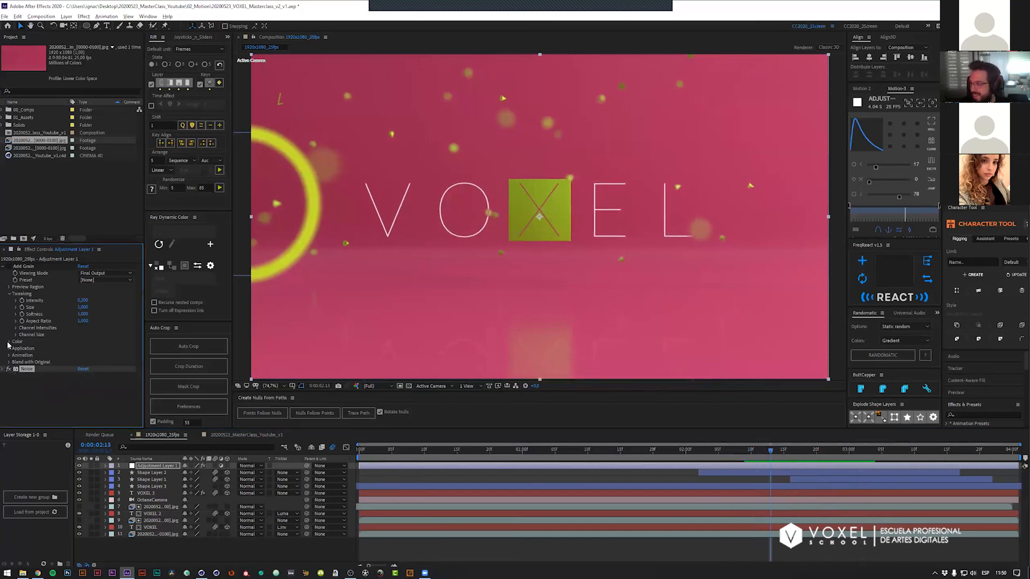
click(3, 267)
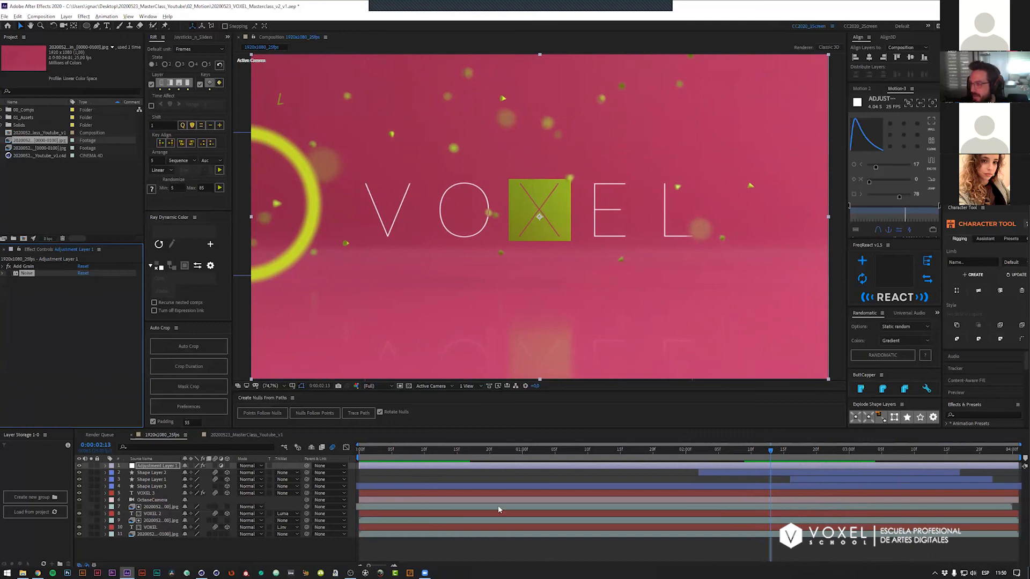
click(517, 469)
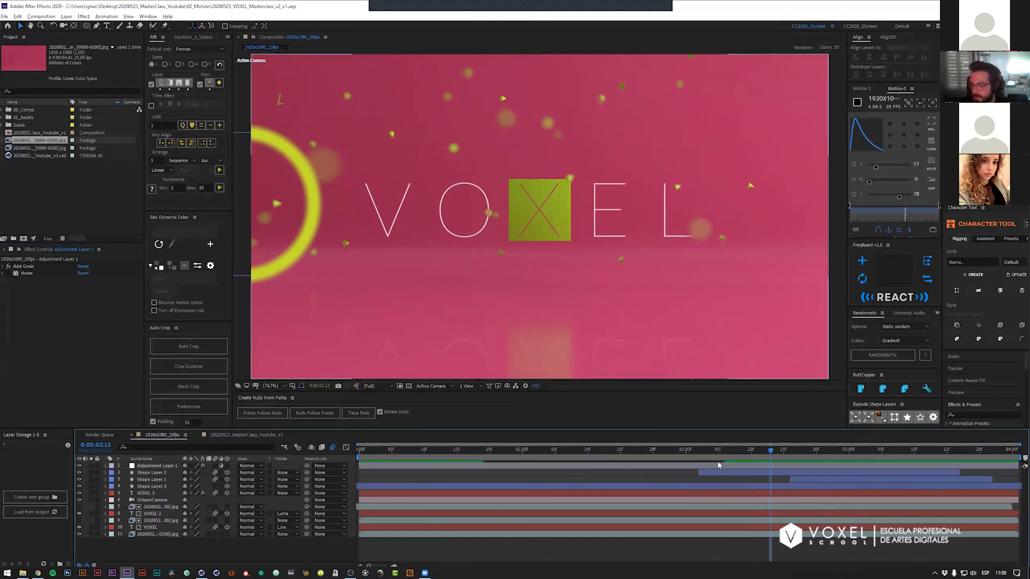
Step: Apply the VR Chromatic Aberrations effect to the adjustment layer while viewing 0:00:03:01
drag(769, 450, 855, 454)
click(37, 303)
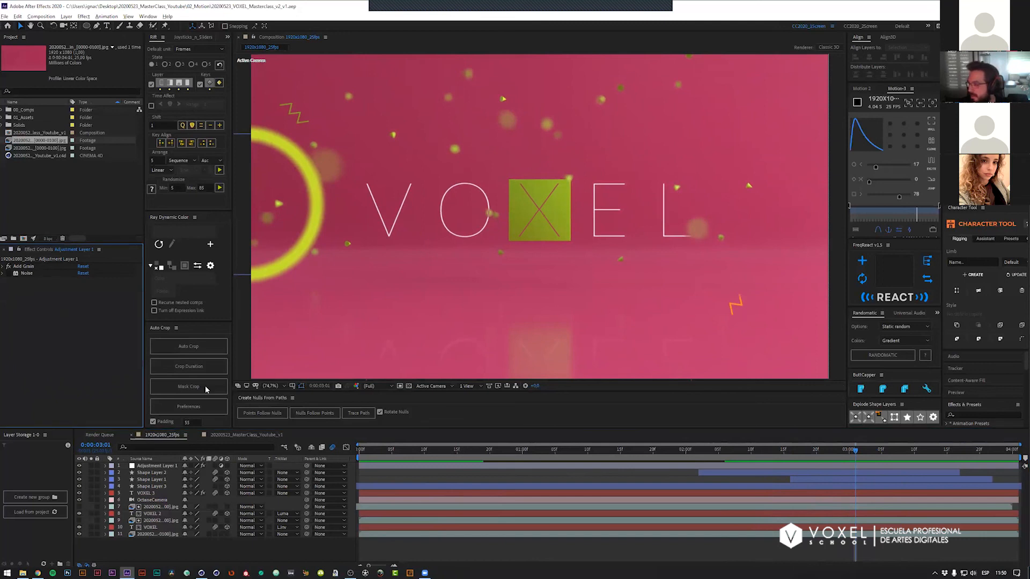
click(411, 468)
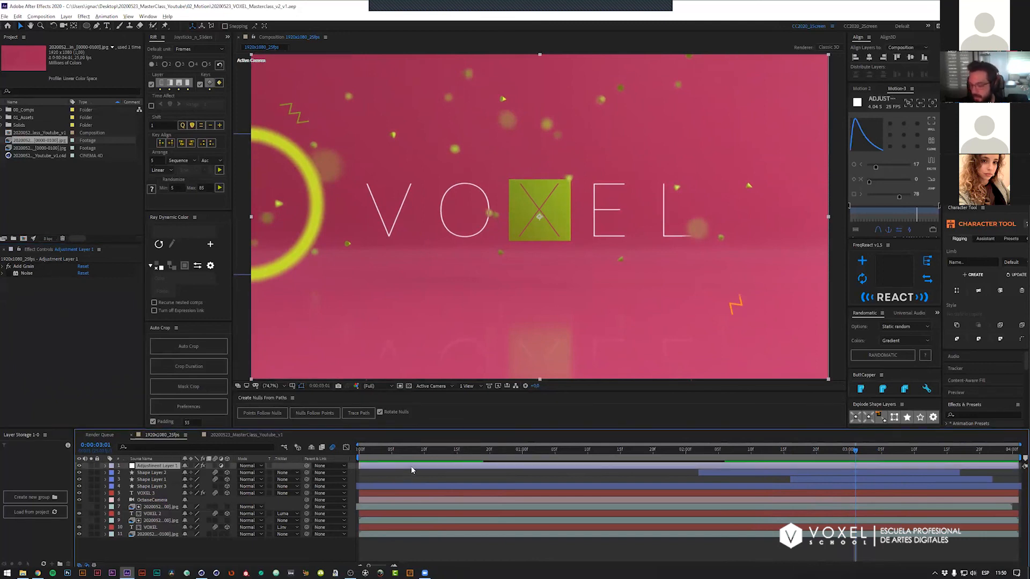
key(ctrl+space)
text(chro)
key(Down)
key(Return)
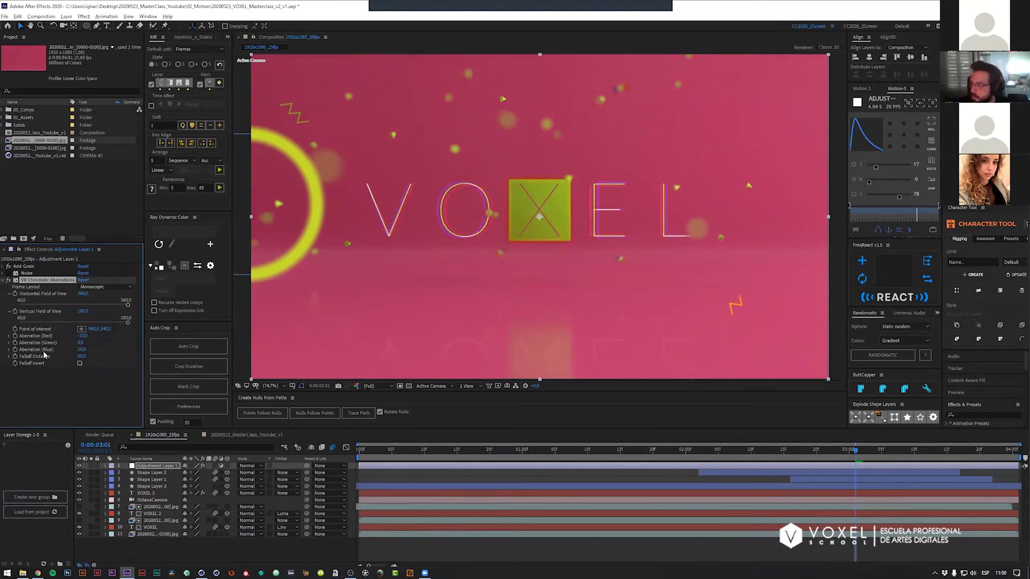
Step: Set the chromatic aberration to -2 for red and 2 for blue, then check the title at 0:00:03:08
drag(83, 335, 83, 336)
click(24, 267)
click(35, 281)
click(83, 338)
click(83, 336)
text(-2)
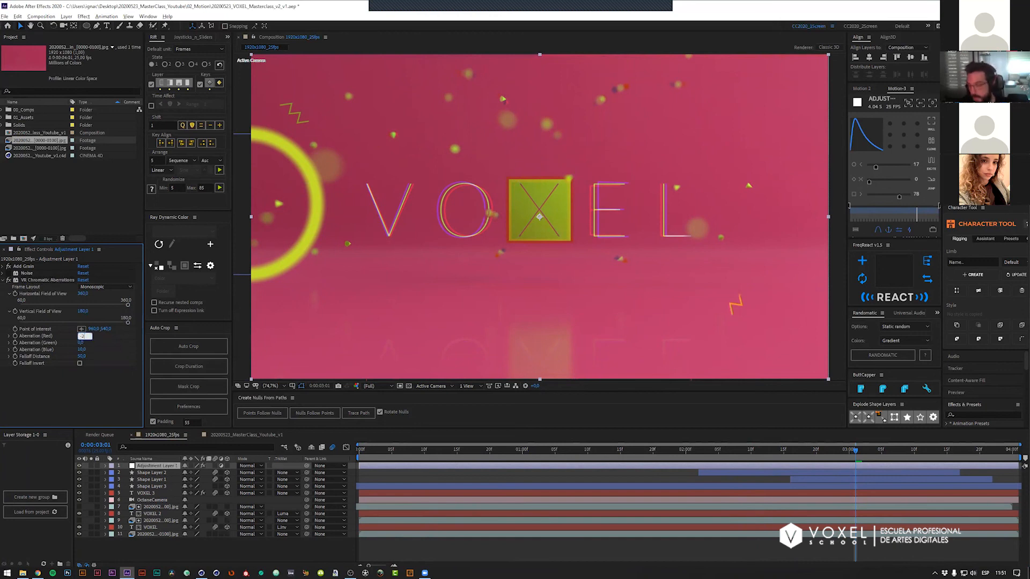
key(Tab)
key(Tab)
text(2)
key(Tab)
key(Return)
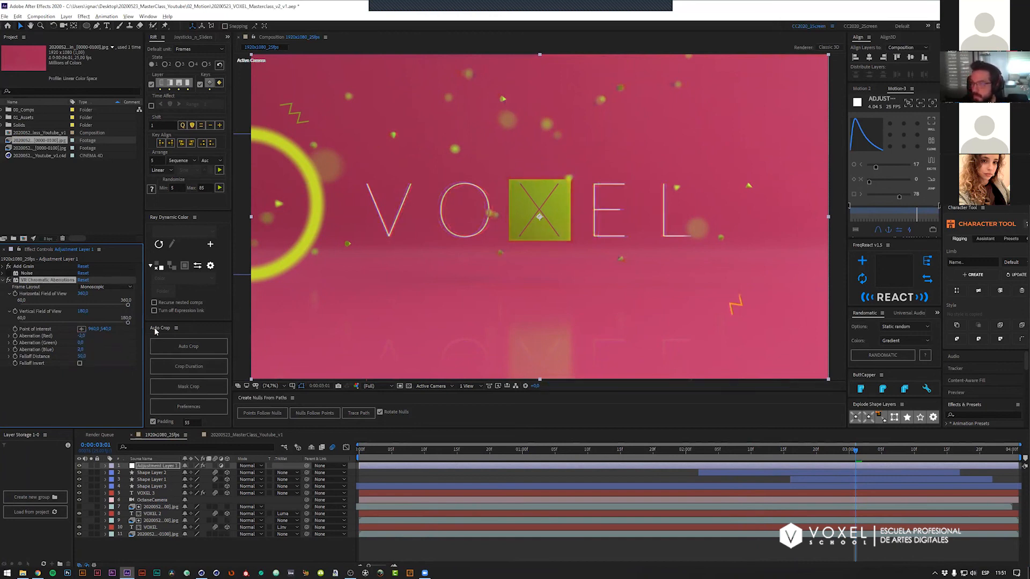
drag(826, 452, 901, 451)
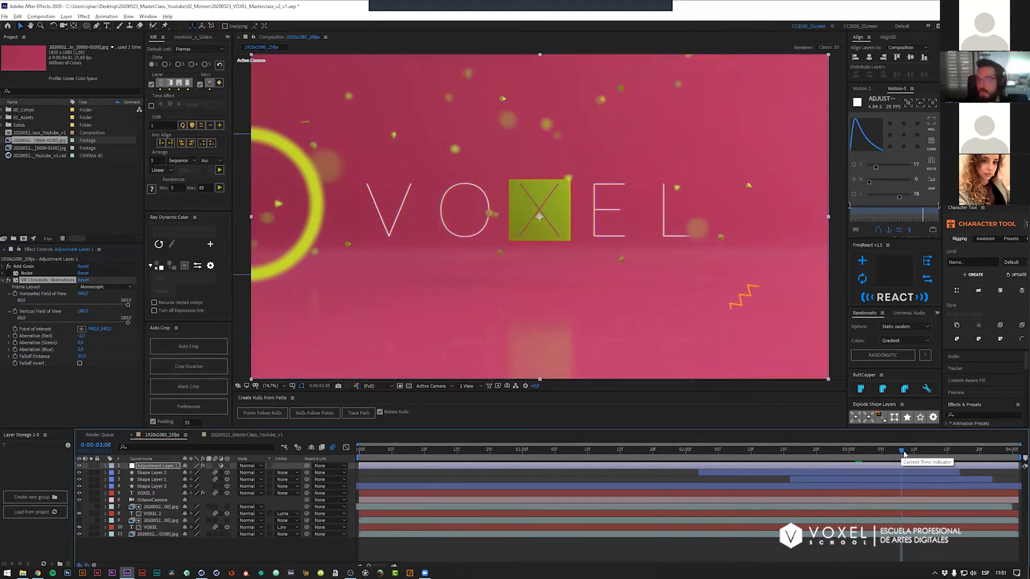
Step: Try chromatic aberration values of -10 for red and 10 for blue, and check the title up to 0:00:03:12
drag(901, 452, 936, 452)
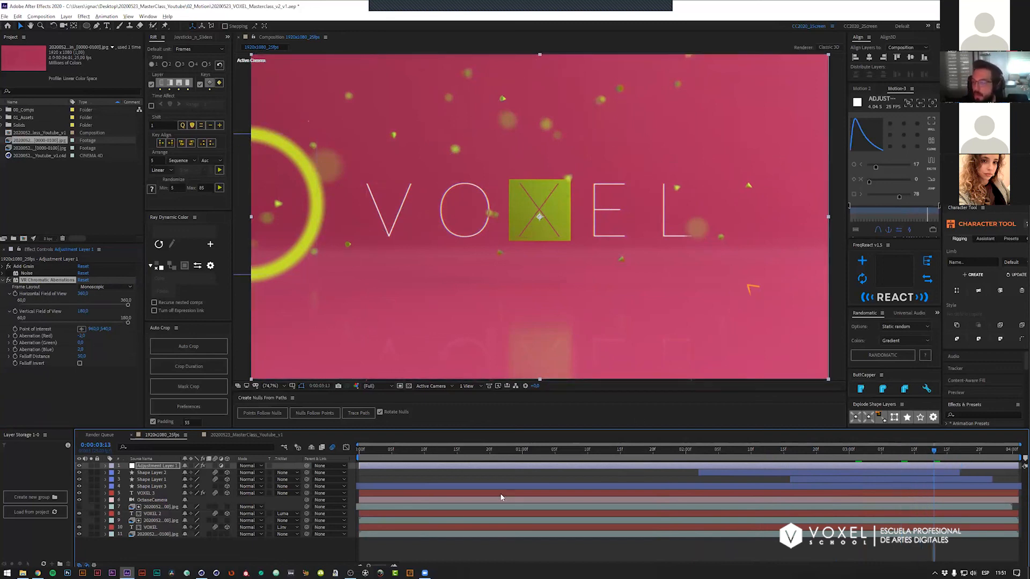
drag(718, 450, 881, 451)
click(82, 335)
text(-10)
key(Tab)
key(Tab)
text(10)
key(Return)
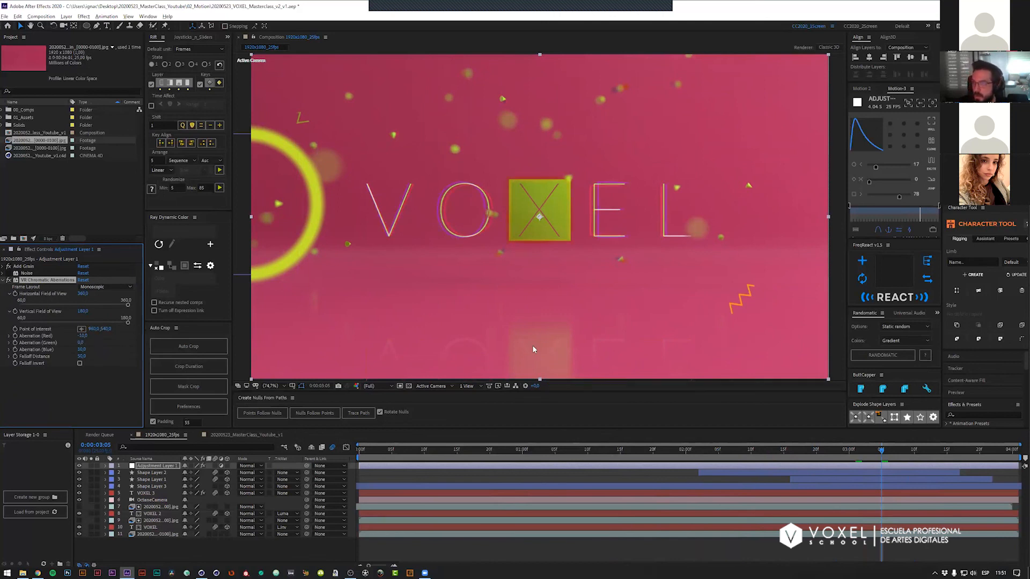
drag(878, 453, 927, 452)
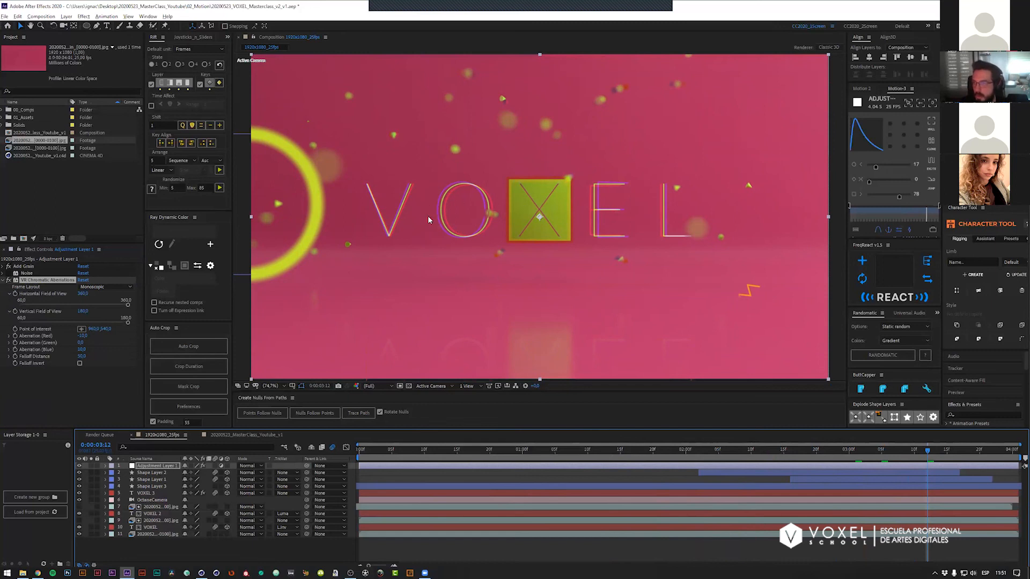
Step: Set the chromatic aberration to -1 for red and 1 for blue, save the project and collapse the effect's settings
click(83, 336)
text(-1)
key(Return)
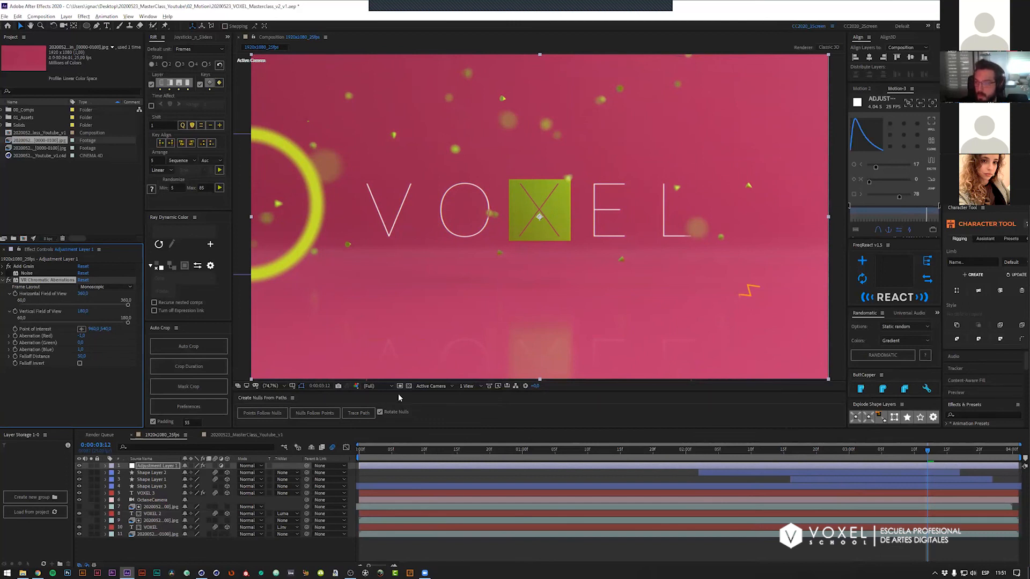
drag(899, 450, 958, 450)
key(ctrl+s)
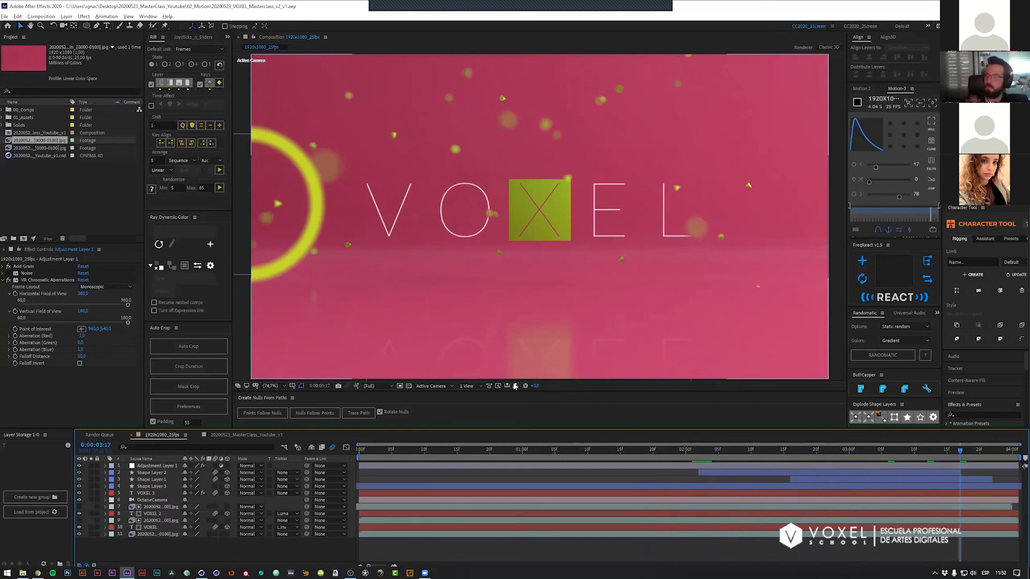
click(3, 280)
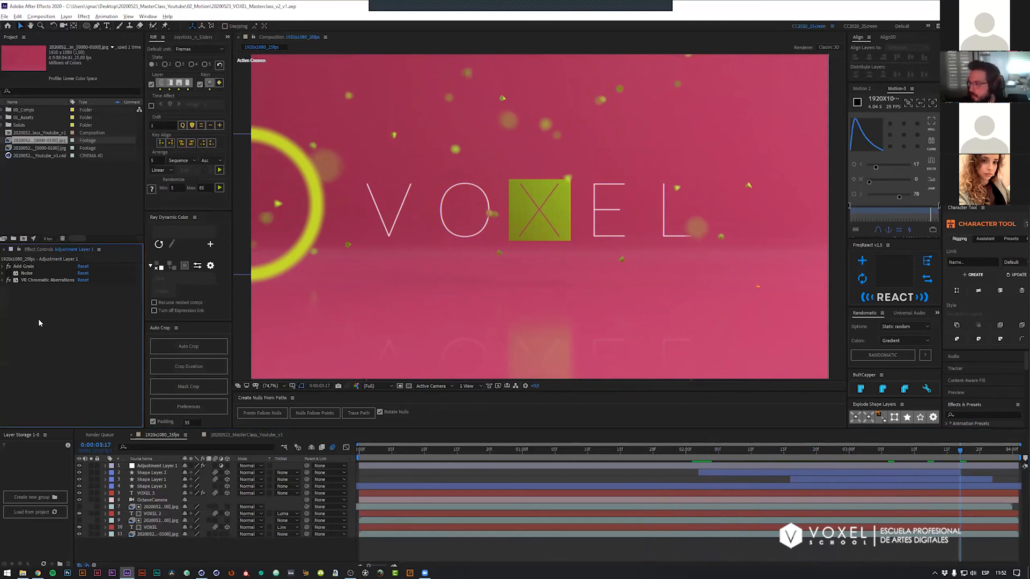
Step: Search the available effects for "lens" with the adjustment layer selected, and locate the effects and presets library
click(458, 466)
key(ctrl+space)
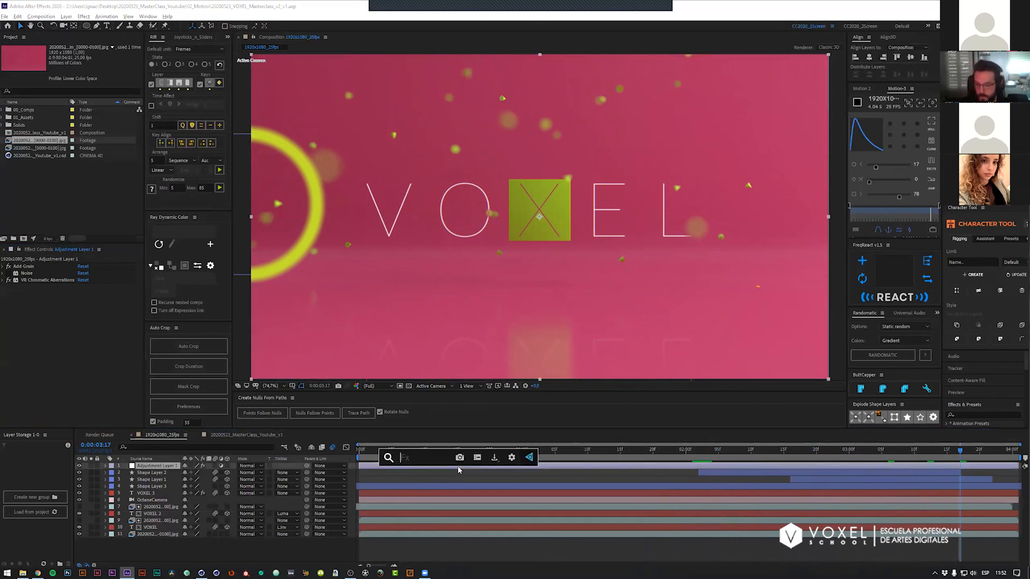
text(lens)
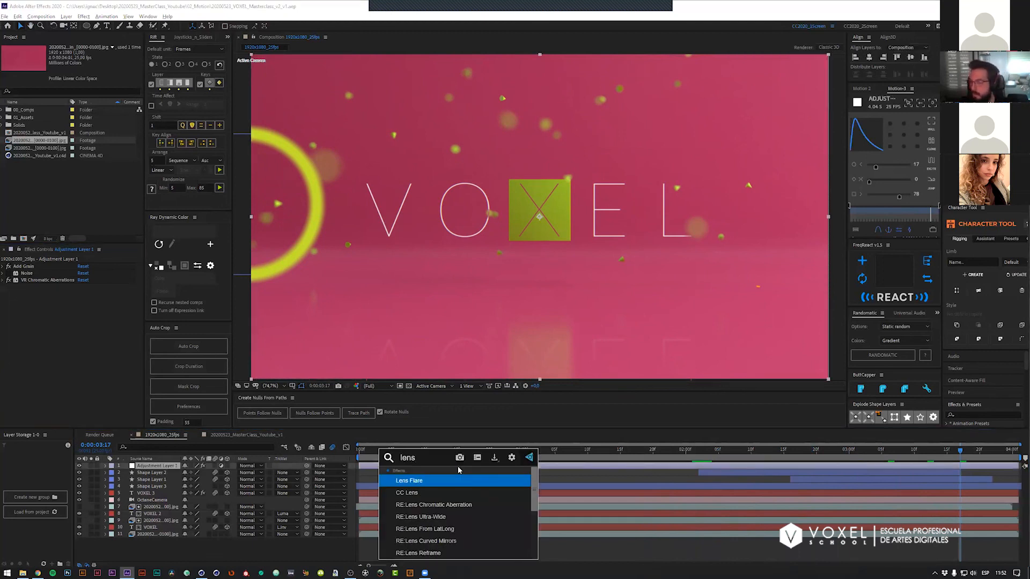
key(ctrl+a)
key(BackSpace)
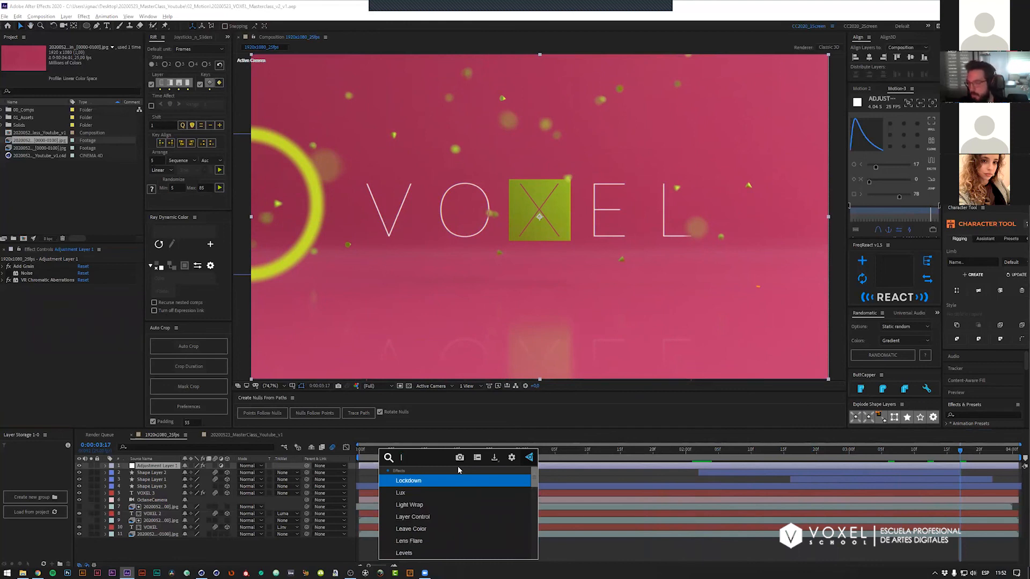
click(466, 480)
click(465, 467)
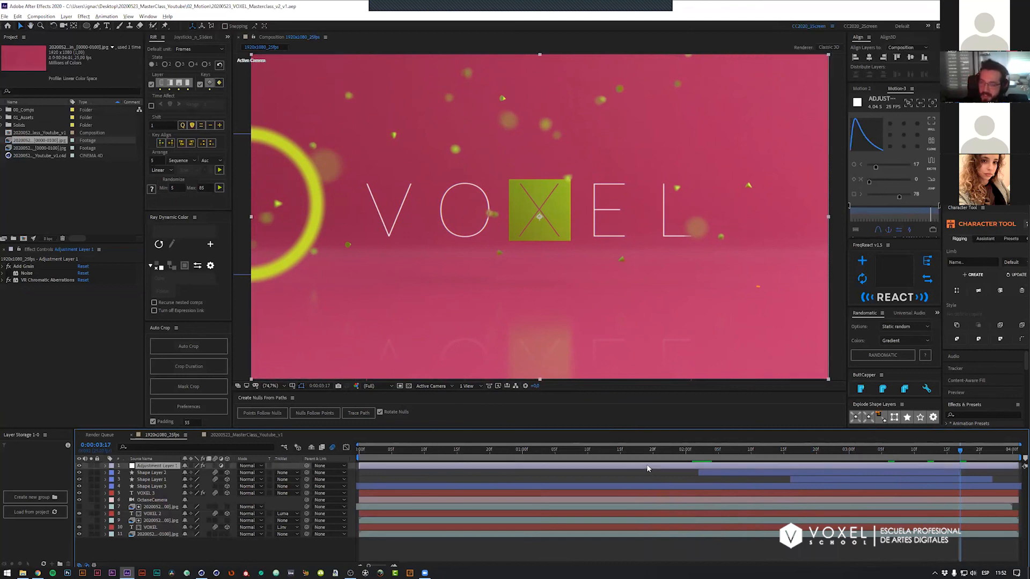
key(ctrl+space)
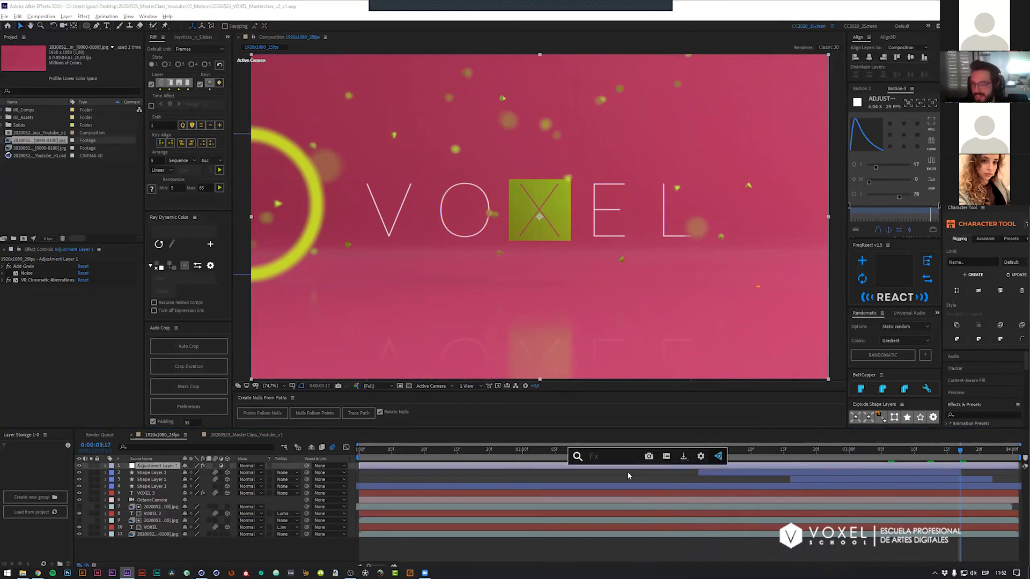
key(Escape)
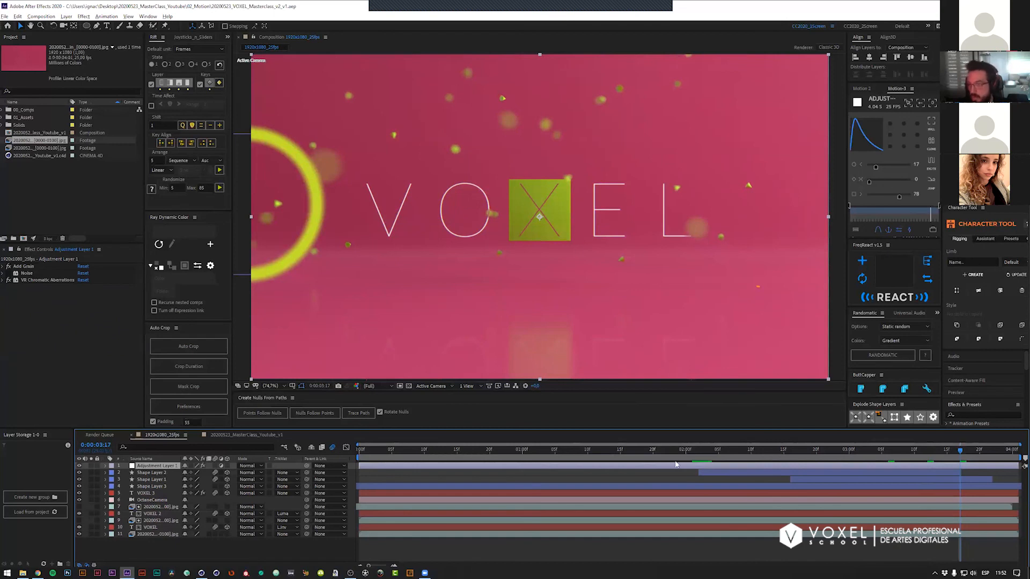
key(ctrl+space)
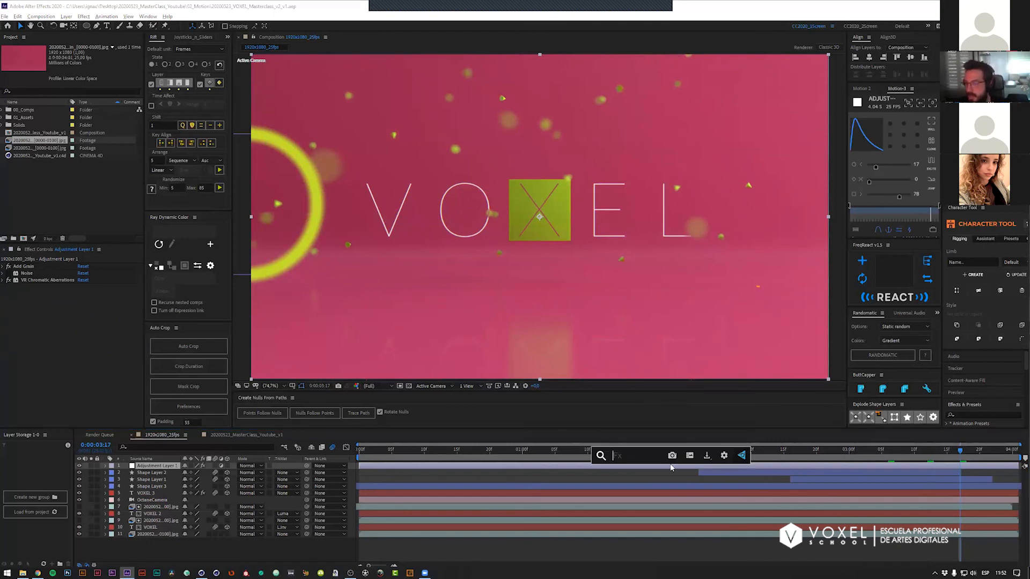
click(967, 409)
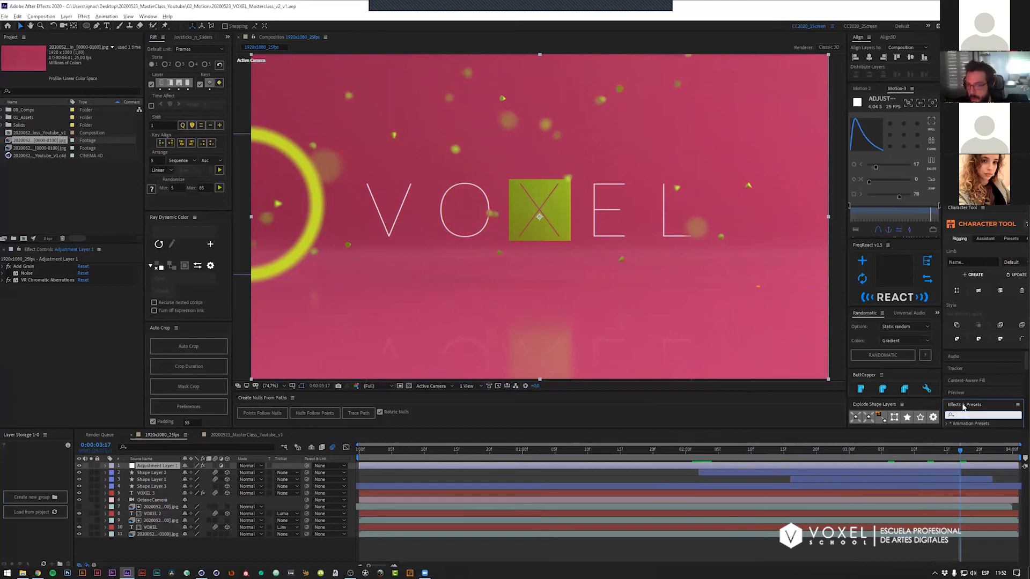
click(661, 476)
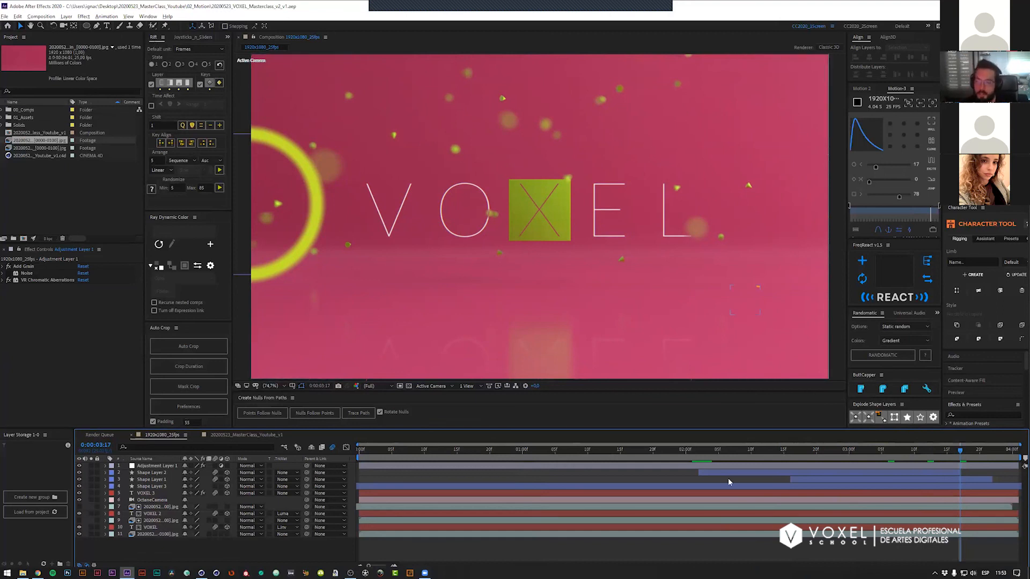
Step: Move Shape Layer 1 earlier in the timeline so that it starts at about 0:00:02:04
drag(791, 479, 722, 481)
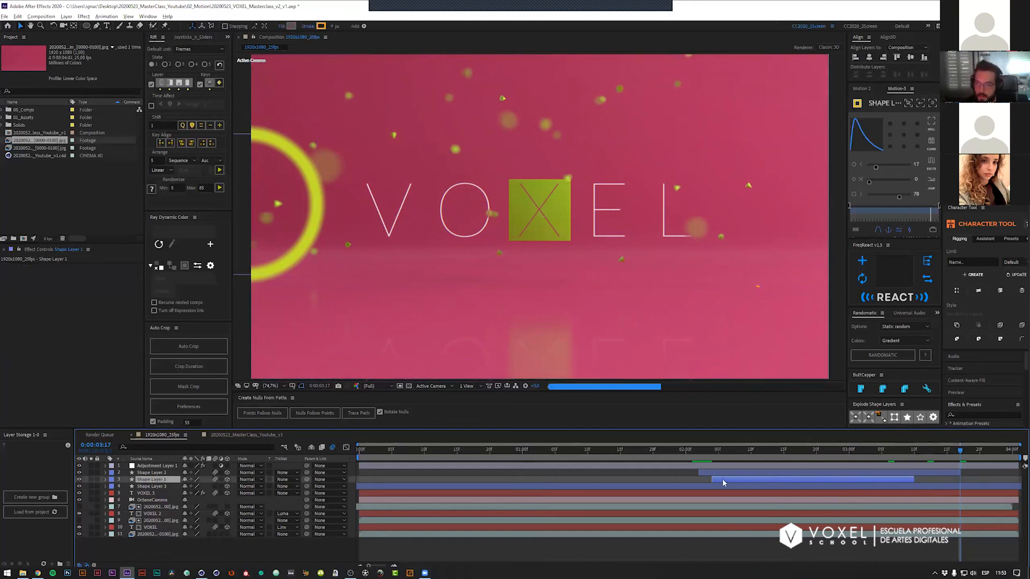
Step: Duplicate Shape Layer 1 repeatedly to build a stack of copies up to Shape Layer 11
key(ctrl+d)
key(ctrl+d)
key(ctrl+d)
key(ctrl+d)
key(ctrl+d)
key(ctrl+d)
key(ctrl+d)
key(ctrl+d)
key(ctrl+d)
key(ctrl+d)
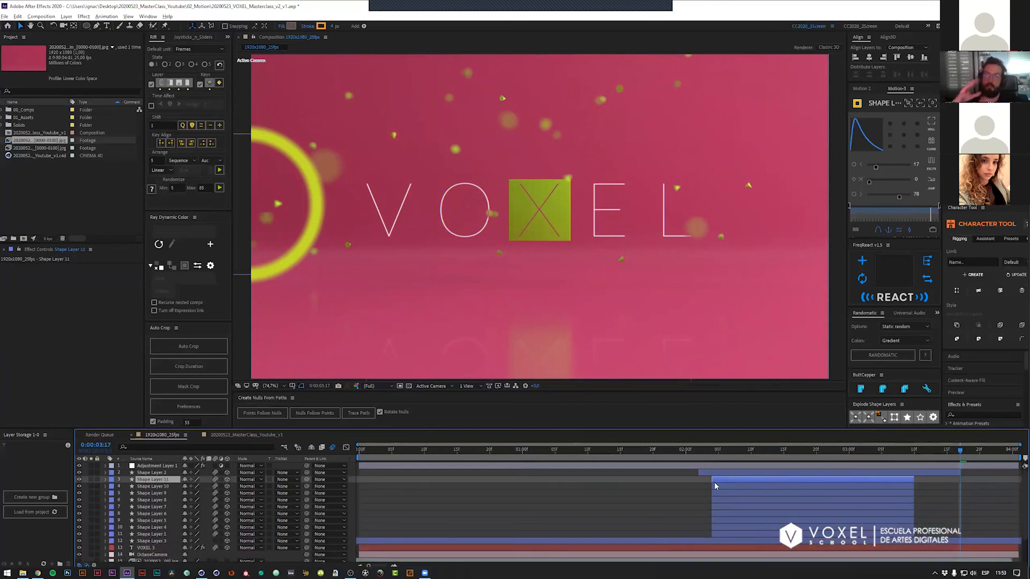
Step: Stagger the start times of Shape Layers 11 through 7 like a staircase, with each lower layer starting slightly later
drag(719, 487, 758, 509)
click(730, 478)
shift+click(755, 506)
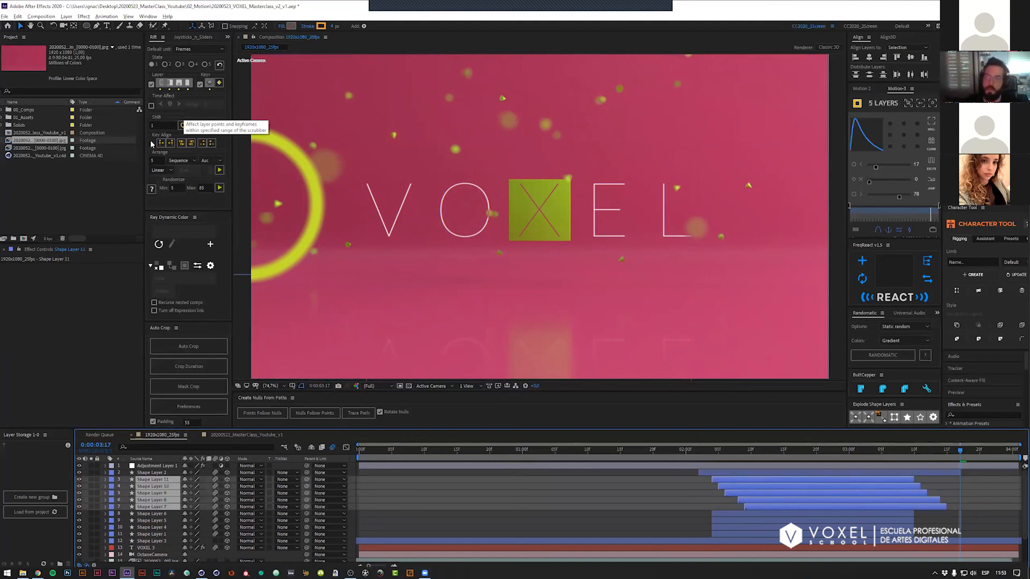
click(627, 520)
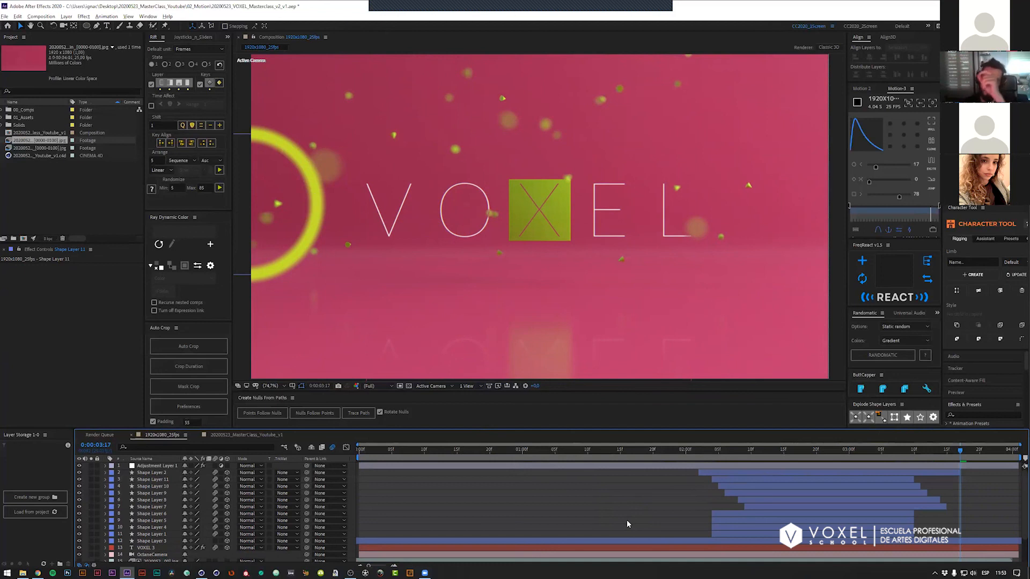
Step: Undo the staggering and all the duplicates of Shape Layer 1, keeping its earlier start time
key(ctrl+z)
key(ctrl+z)
key(ctrl+z)
key(ctrl+z)
key(ctrl+z)
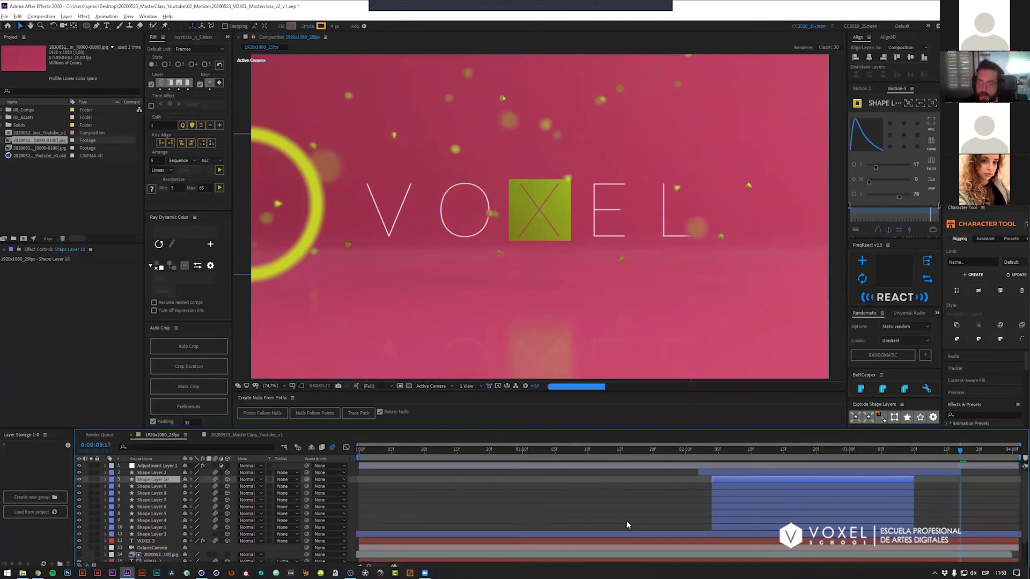
key(ctrl+z)
key(ctrl+z)
key(ctrl+z)
key(ctrl+z)
key(ctrl+z)
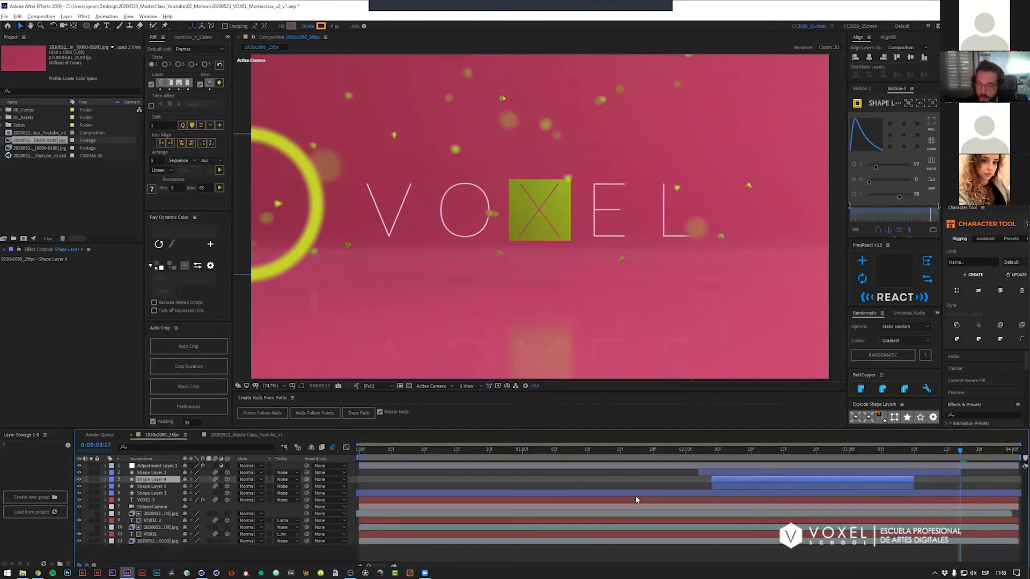
Step: Save the project, preview the animation from 0:00:02:01, and check frames at 0:00:03:16 and back to 0:00:00:16
key(ctrl+s)
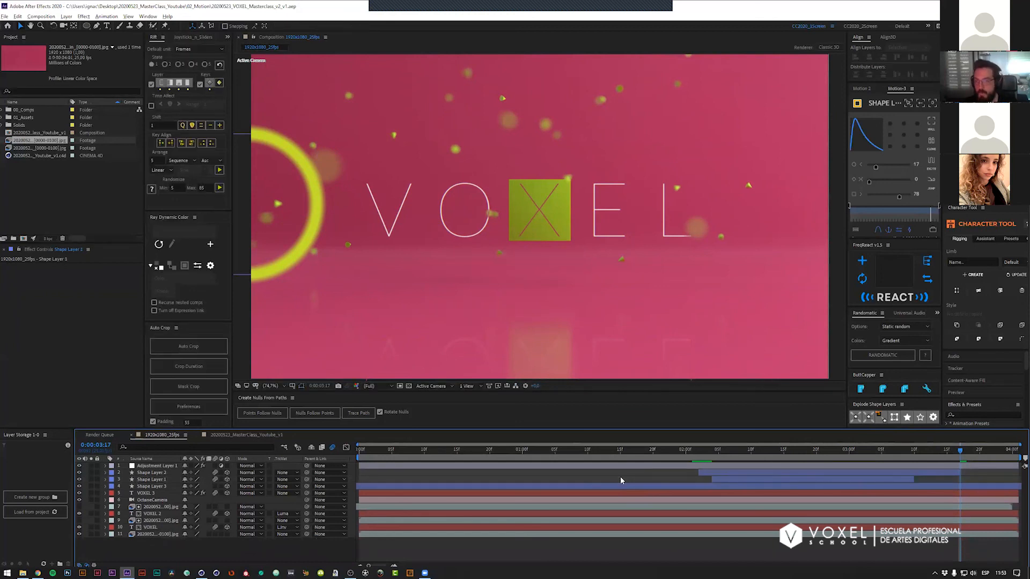
click(699, 450)
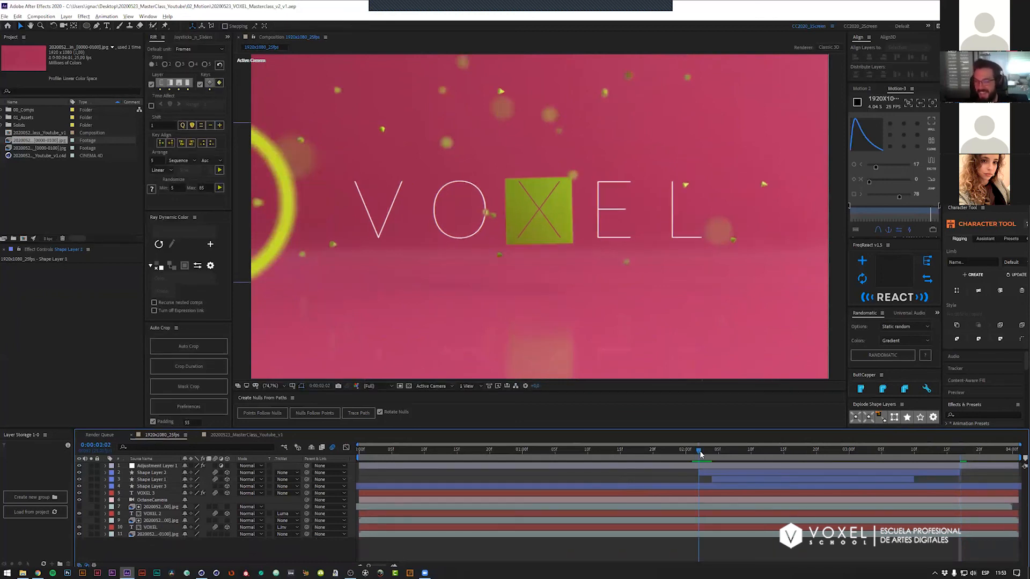
key(space)
click(692, 451)
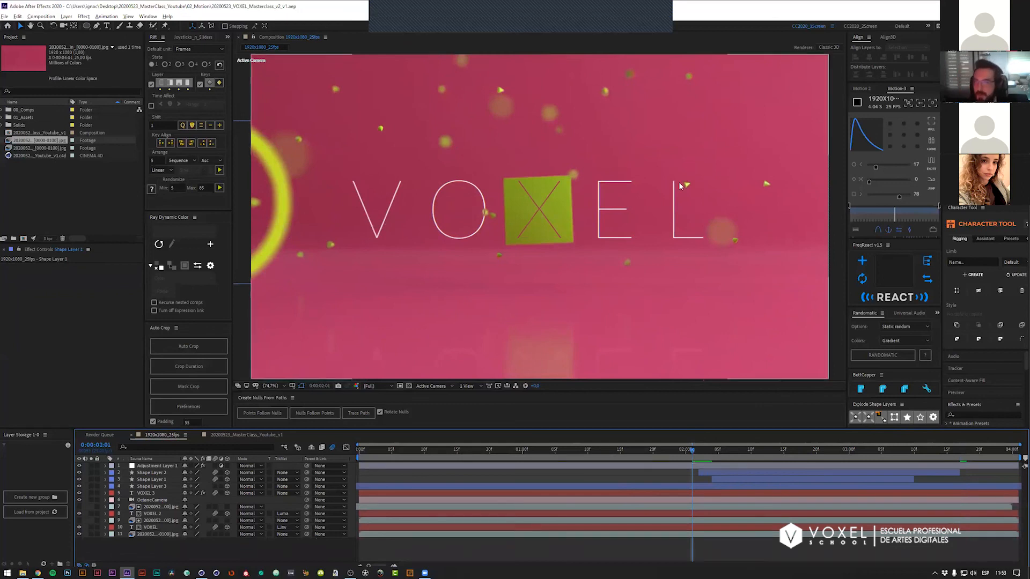
key(space)
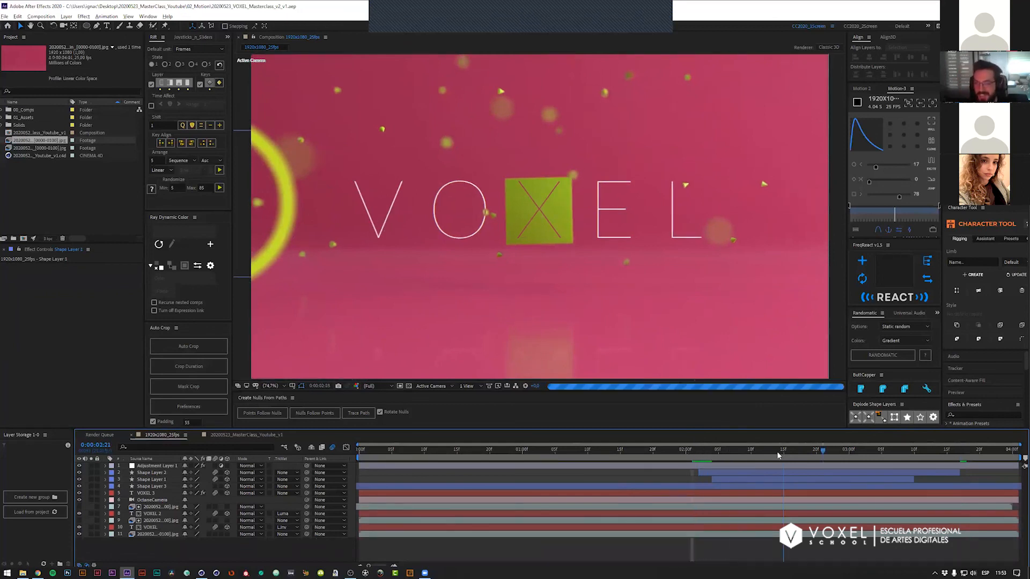
click(952, 457)
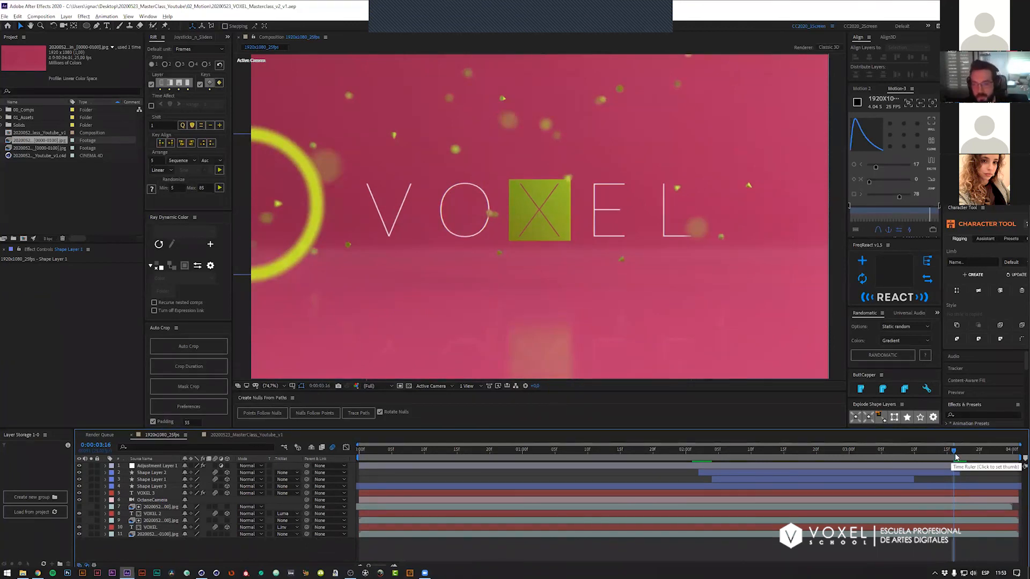
click(700, 451)
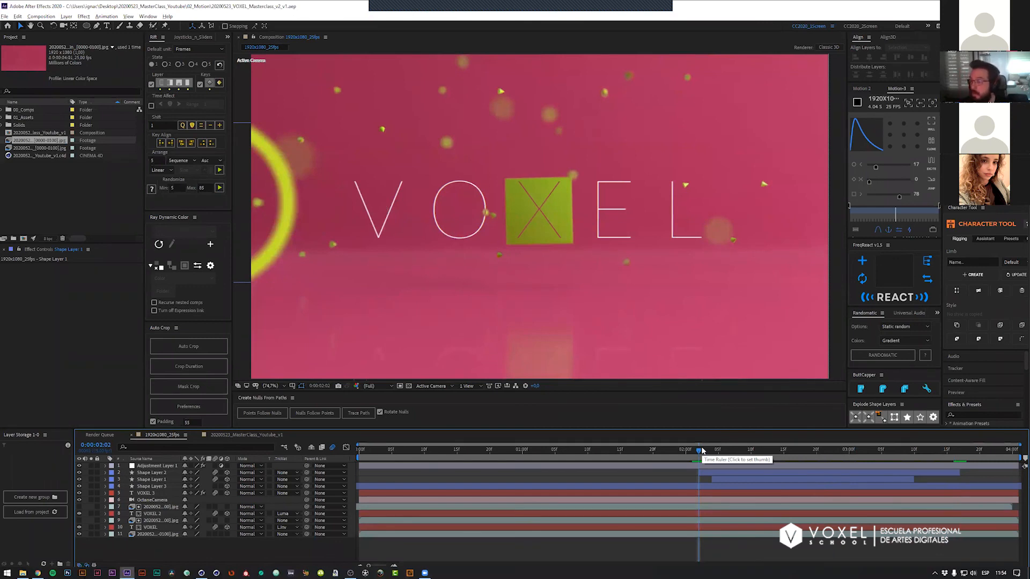
drag(702, 451, 465, 439)
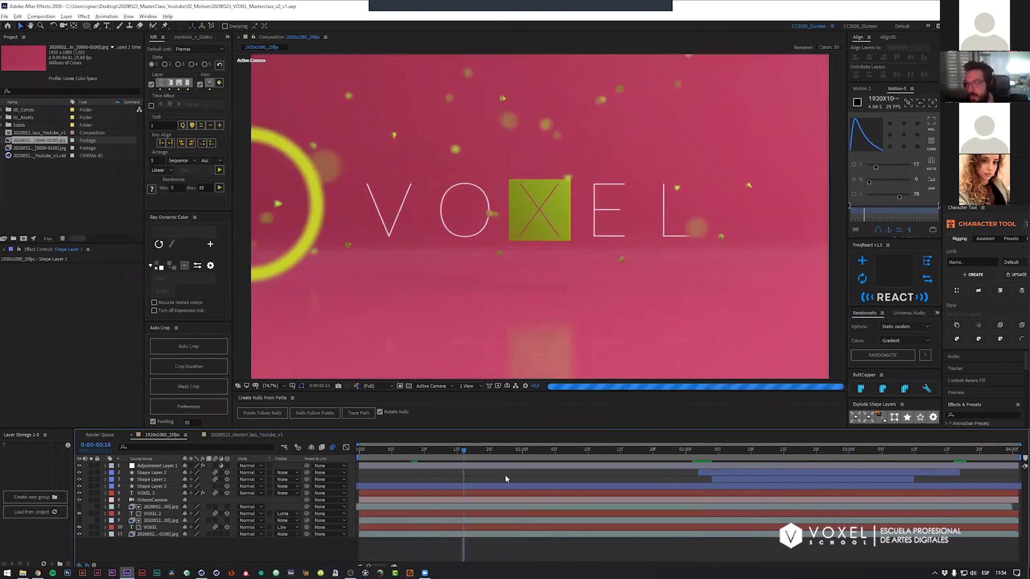